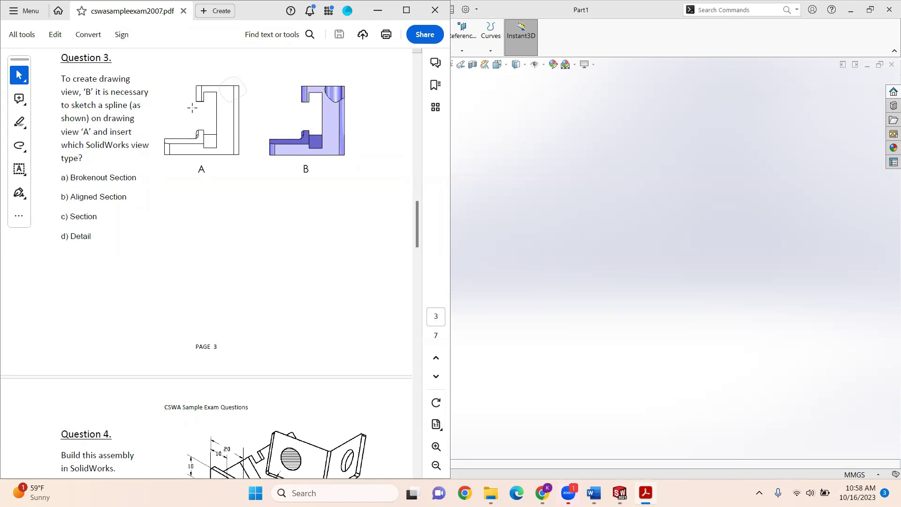
# Step: Examine Question 4's bracket assembly drawing, part specifications, unit settings and centre-of-mass answer options in the exam PDF
pyautogui.scroll(1, 228, 202)
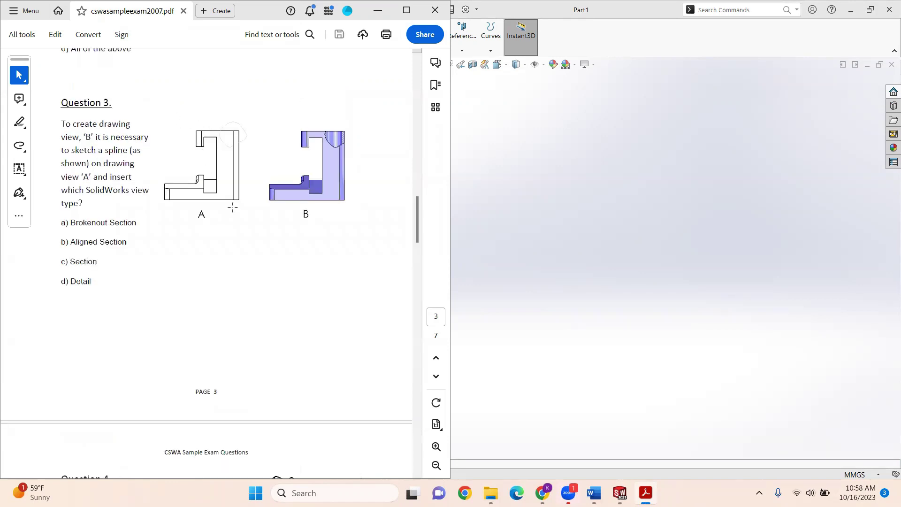
pyautogui.scroll(-3, 218, 192)
pyautogui.scroll(-5, 218, 193)
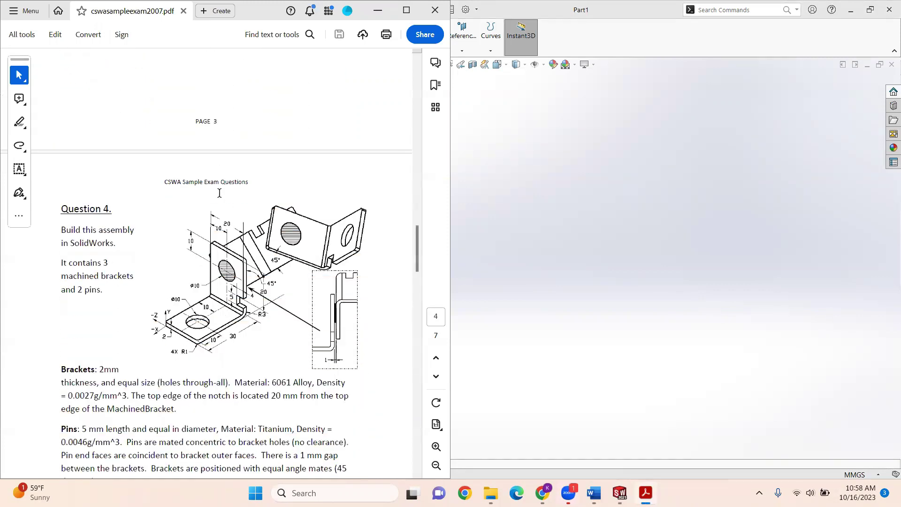
pyautogui.scroll(-1, 218, 197)
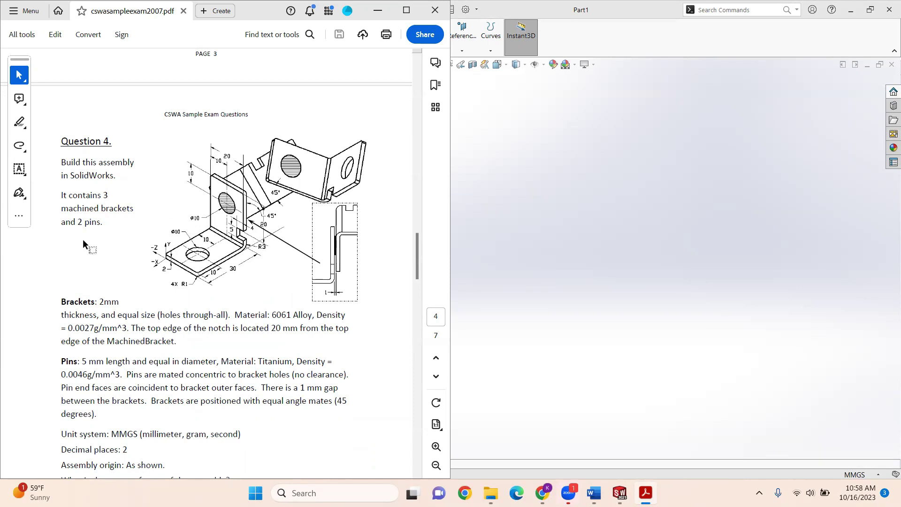
pyautogui.scroll(-3, 167, 243)
pyautogui.scroll(-1, 177, 263)
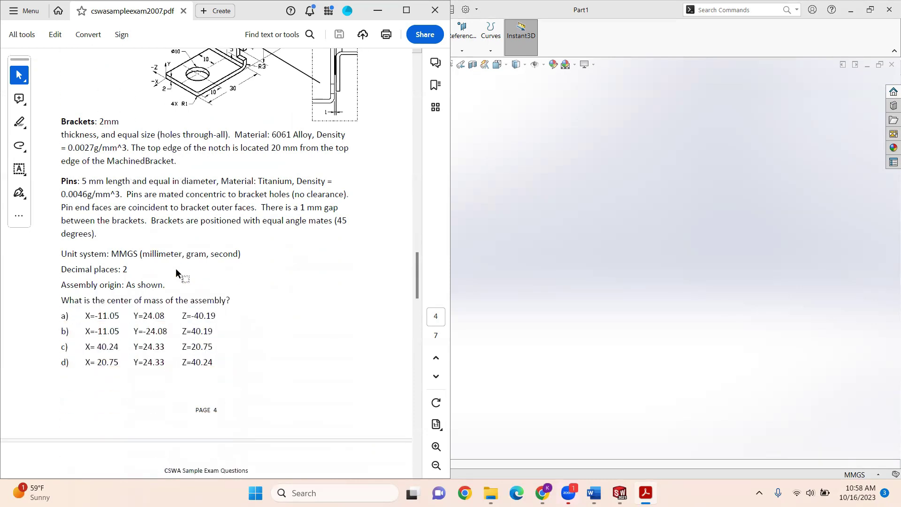
pyautogui.scroll(1, 180, 293)
pyautogui.scroll(1, 181, 299)
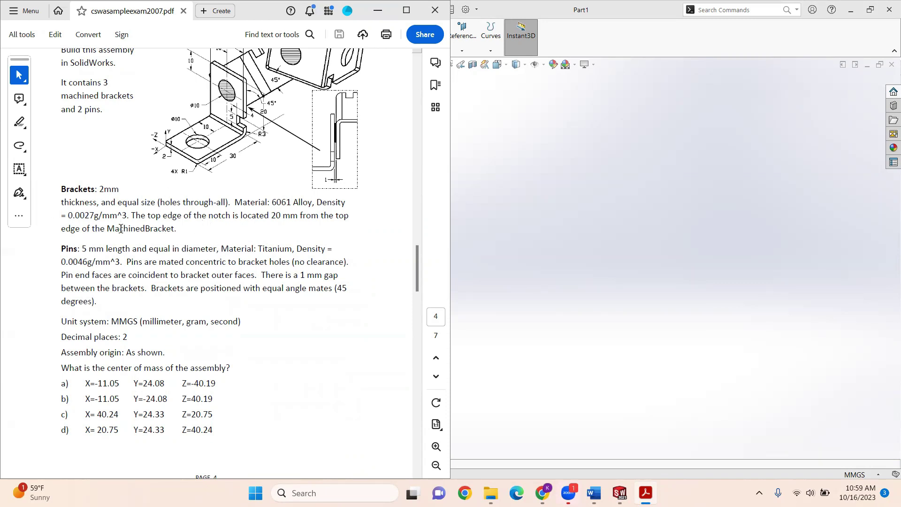
pyautogui.scroll(1, 121, 229)
pyautogui.scroll(-2, 121, 229)
pyautogui.scroll(4, 120, 227)
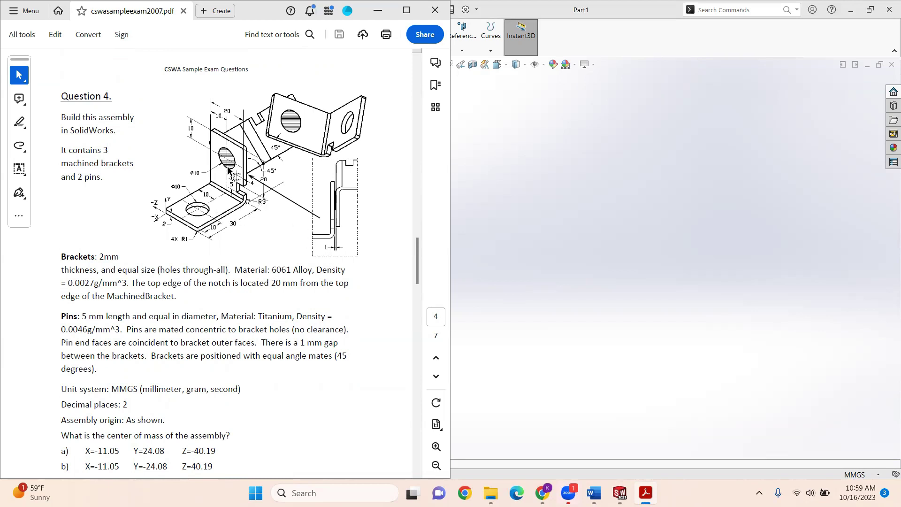
pyautogui.scroll(1, 245, 181)
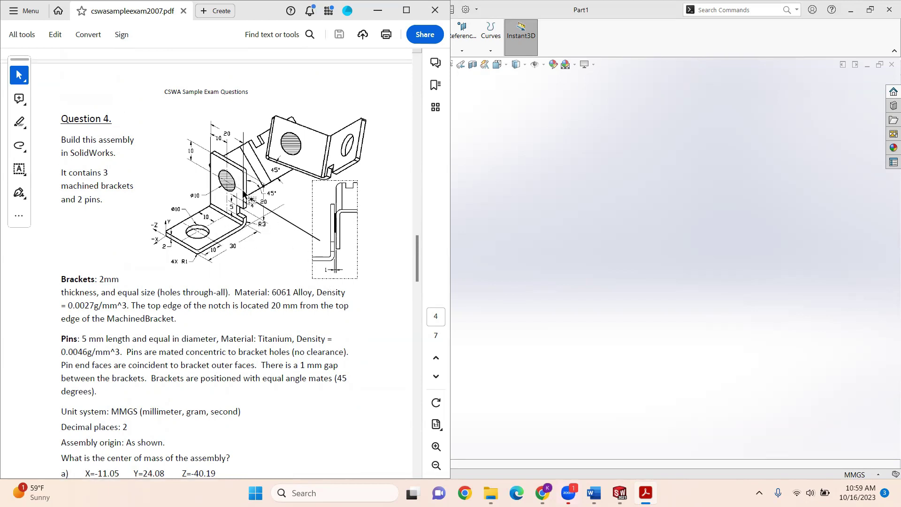
pyautogui.scroll(7, 242, 197)
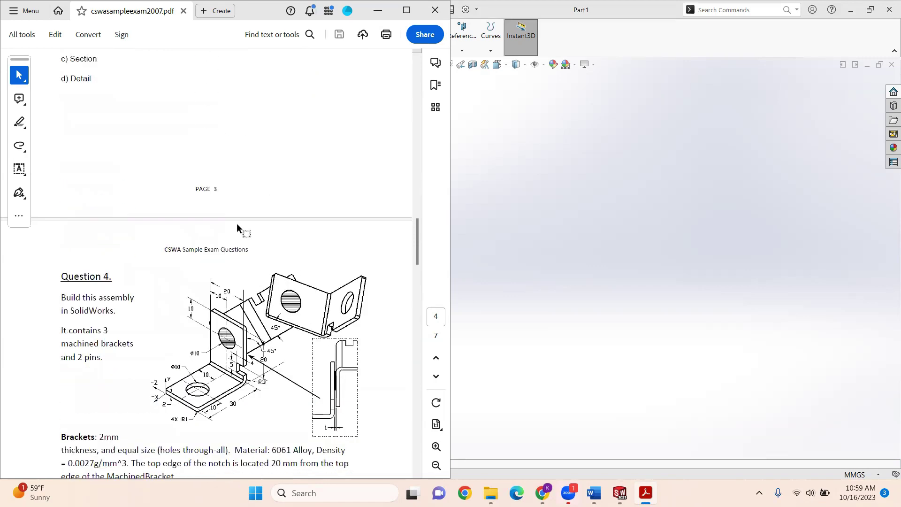
pyautogui.scroll(4, 236, 224)
pyautogui.scroll(-13, 237, 223)
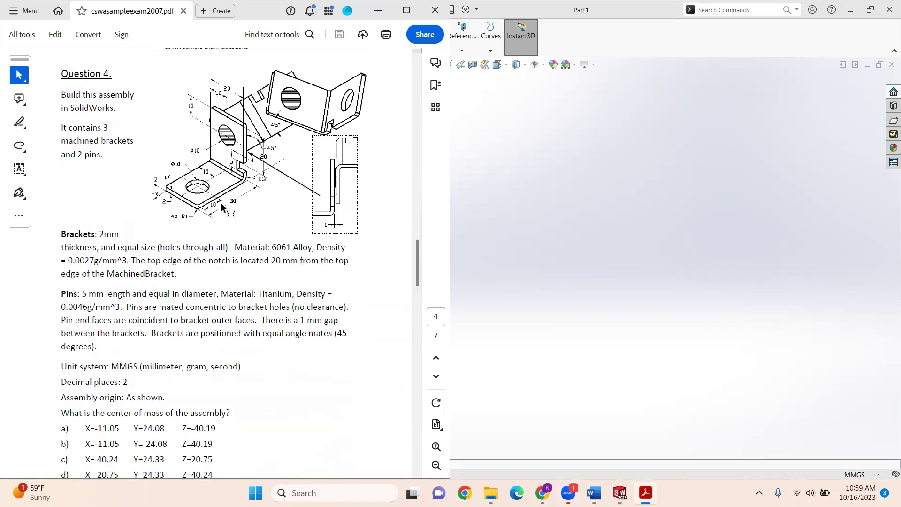
pyautogui.scroll(-2, 223, 207)
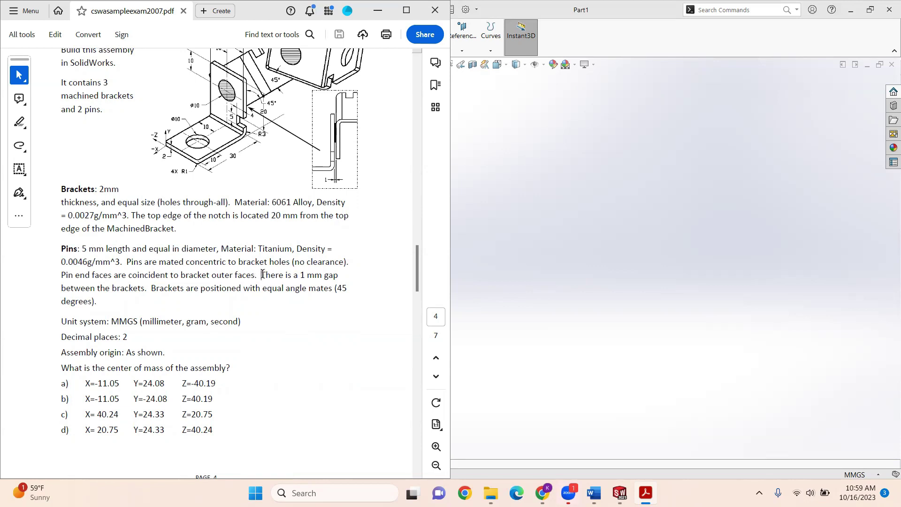
# Step: Highlight the 1 mm bracket gap sentence and the 5 mm pin length, and review them against the Question 4 drawing
pyautogui.moveTo(262, 274); pyautogui.dragTo(142, 292)
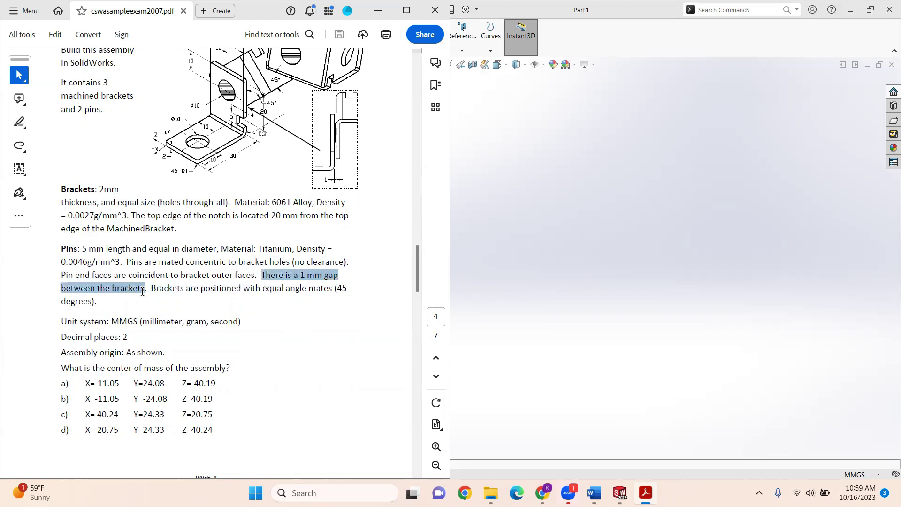
pyautogui.click(180, 249)
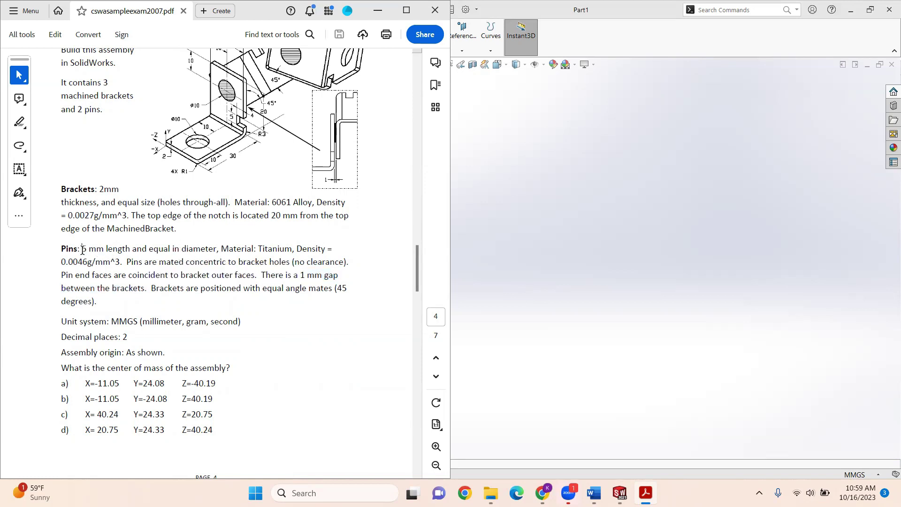
pyautogui.moveTo(83, 250); pyautogui.dragTo(127, 253)
pyautogui.scroll(1, 126, 258)
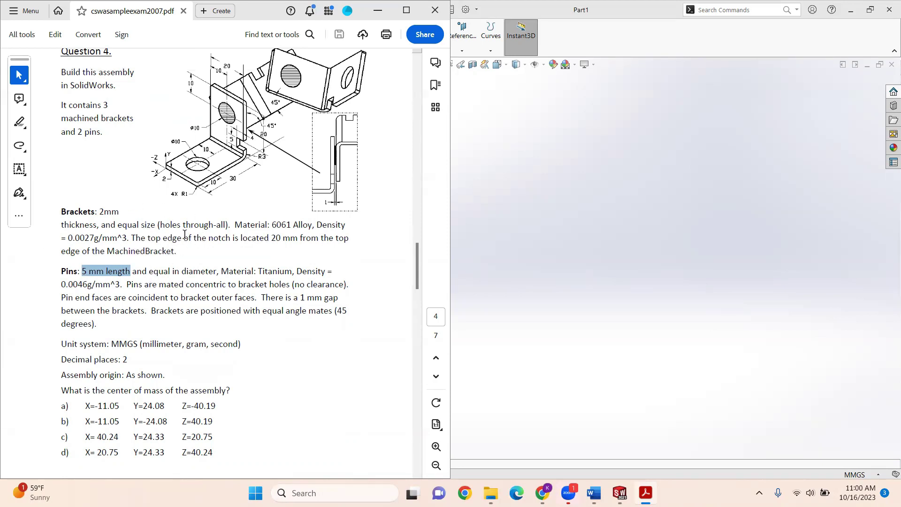
pyautogui.scroll(1, 207, 239)
pyautogui.scroll(2, 209, 242)
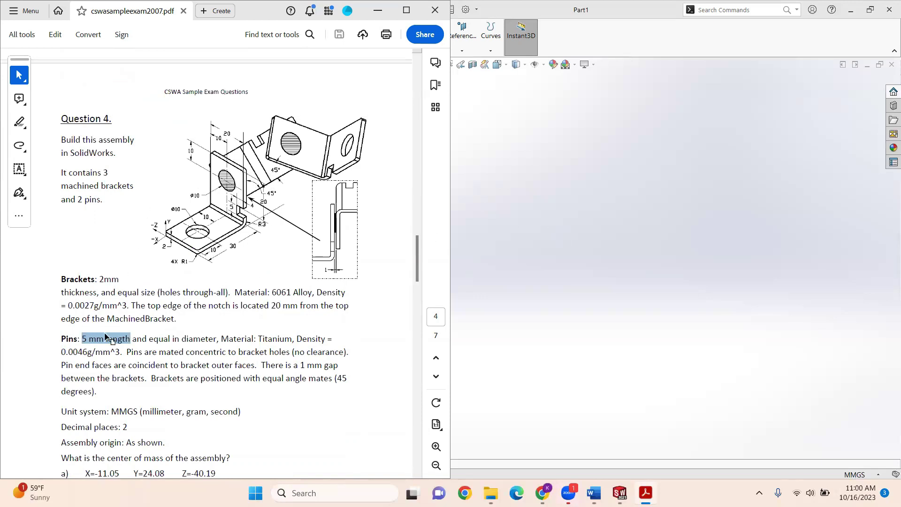
# Step: Switch to SOLIDWORKS and sketch a circle with a 2.5 mm radius centred on the origin of the Top Plane
pyautogui.click(609, 197)
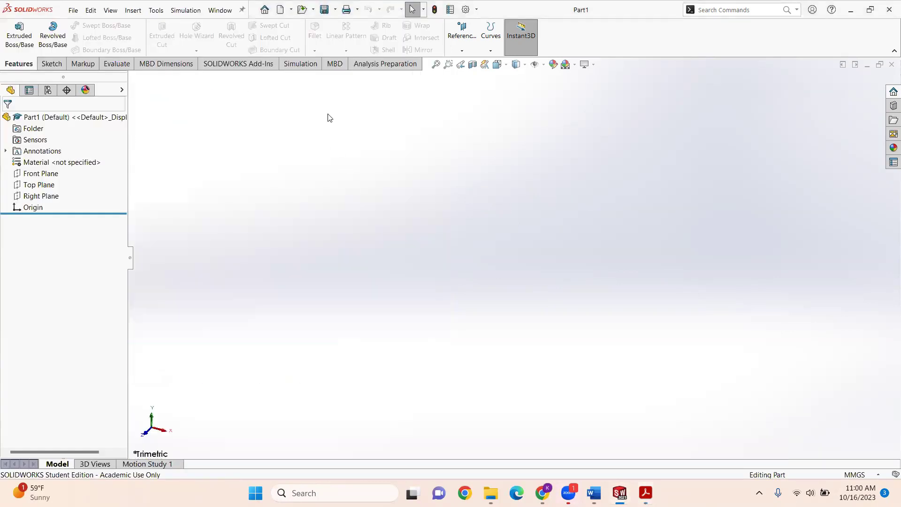
pyautogui.click(51, 63)
pyautogui.click(18, 37)
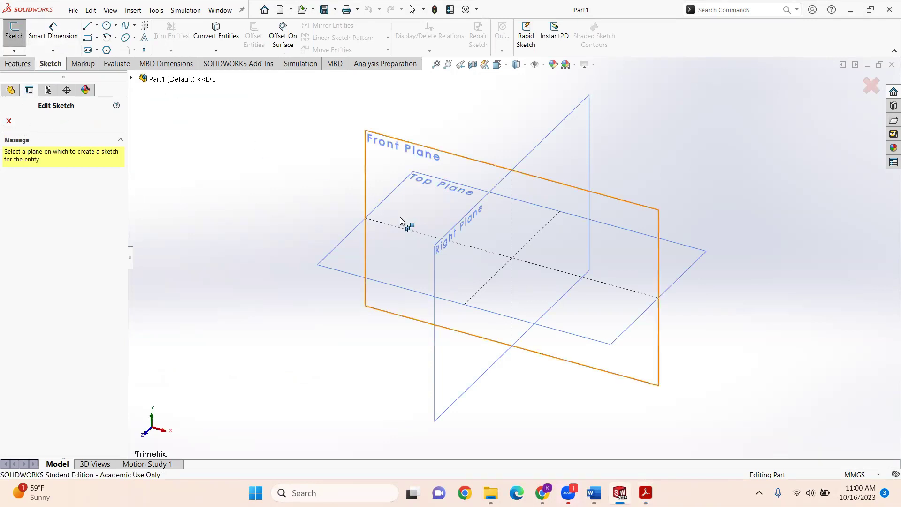
pyautogui.click(375, 255)
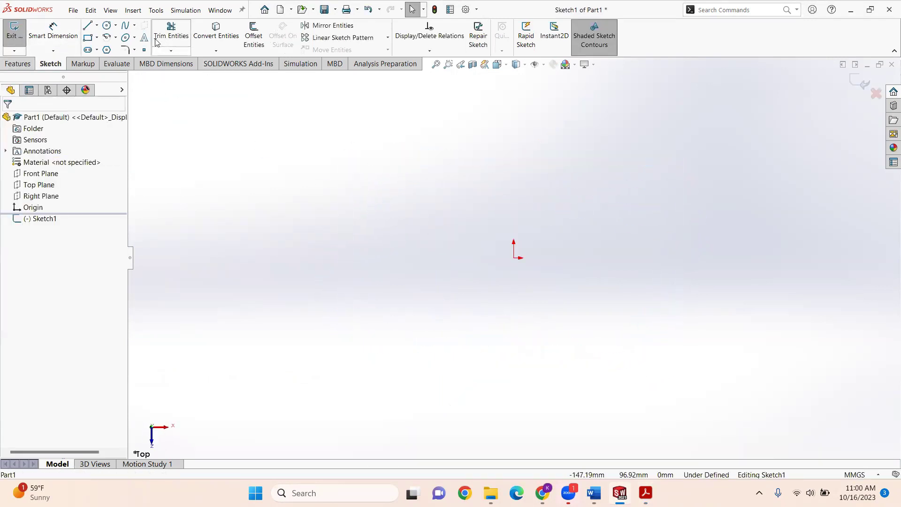
pyautogui.click(107, 25)
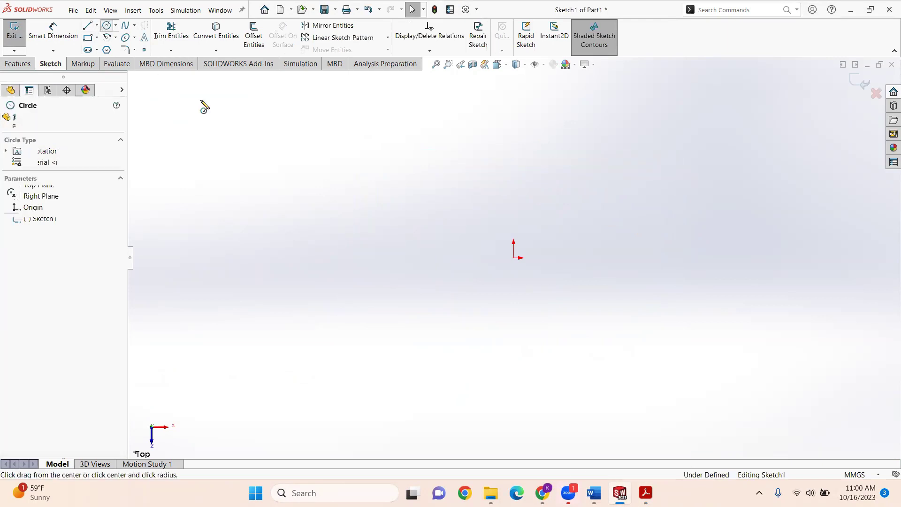
pyautogui.click(513, 257)
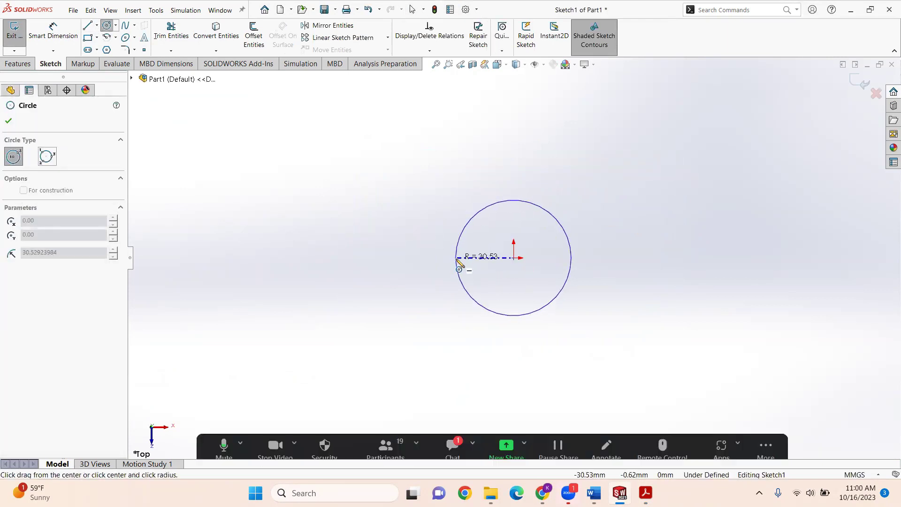
pyautogui.click(459, 266)
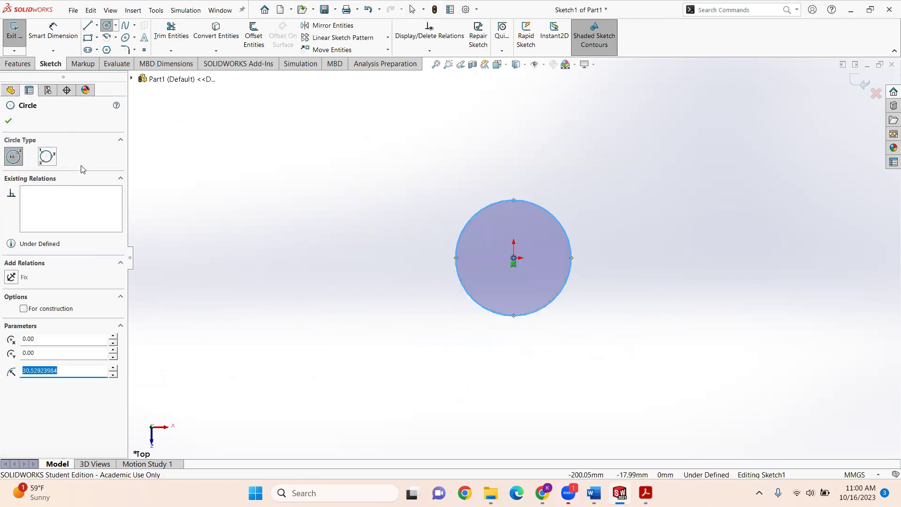
pyautogui.write('2.5')
pyautogui.press('Return')
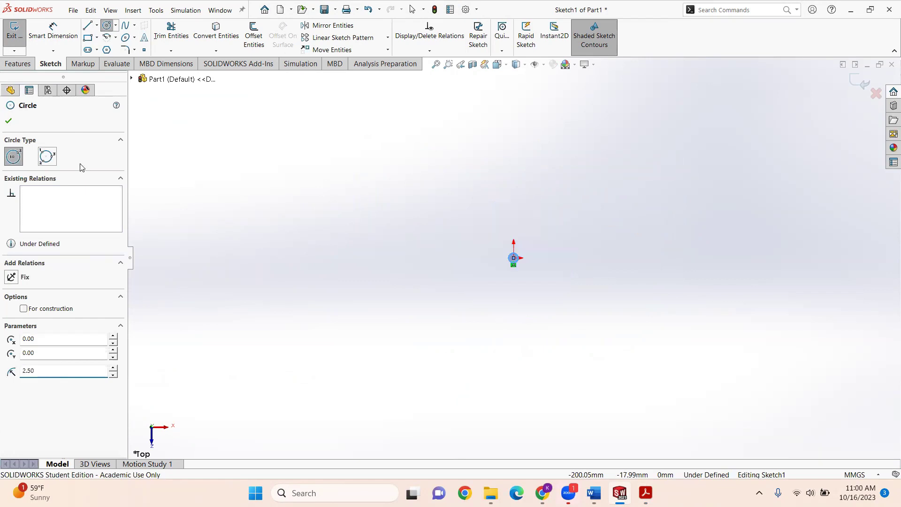
# Step: Extrude the circle as a blind boss 5 mm deep to form the pin, and inspect its cylindrical face
pyautogui.click(26, 65)
pyautogui.click(19, 35)
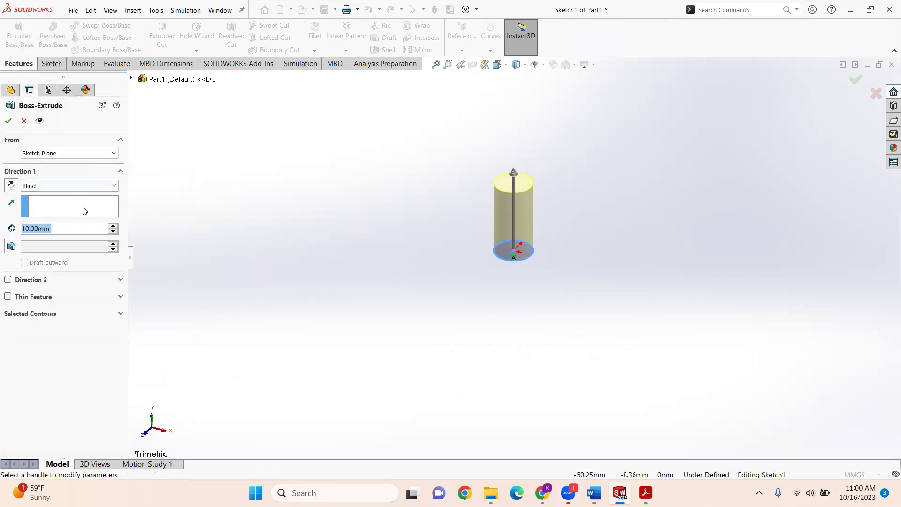
pyautogui.write('5')
pyautogui.press('Return')
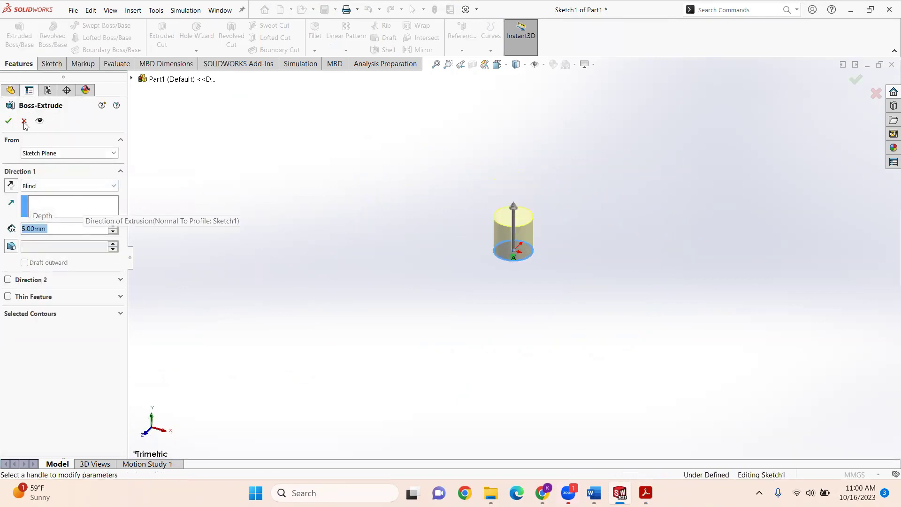
pyautogui.click(9, 121)
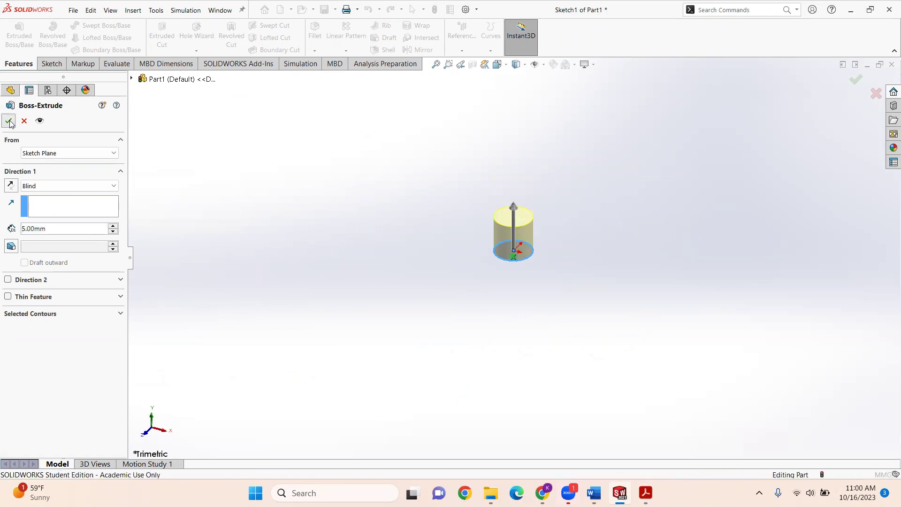
pyautogui.click(507, 241)
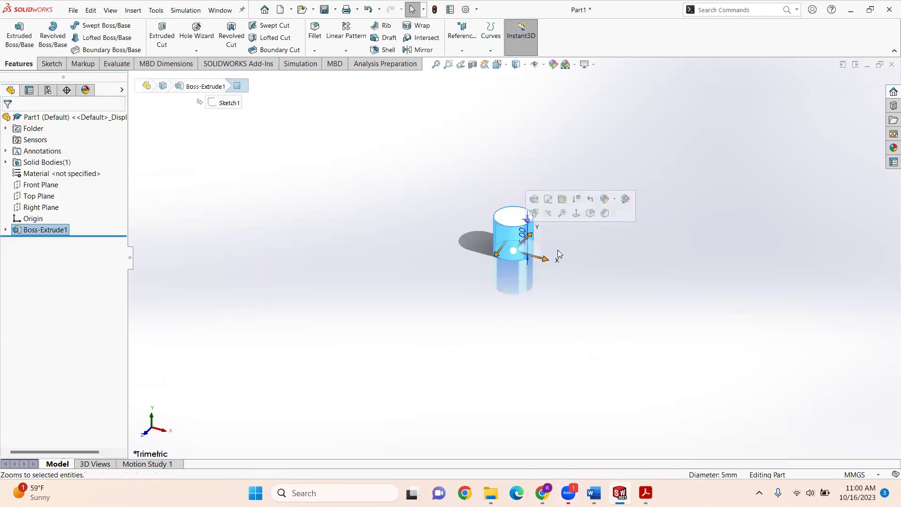
pyautogui.moveTo(558, 251); pyautogui.dragTo(489, 257, button='middle')
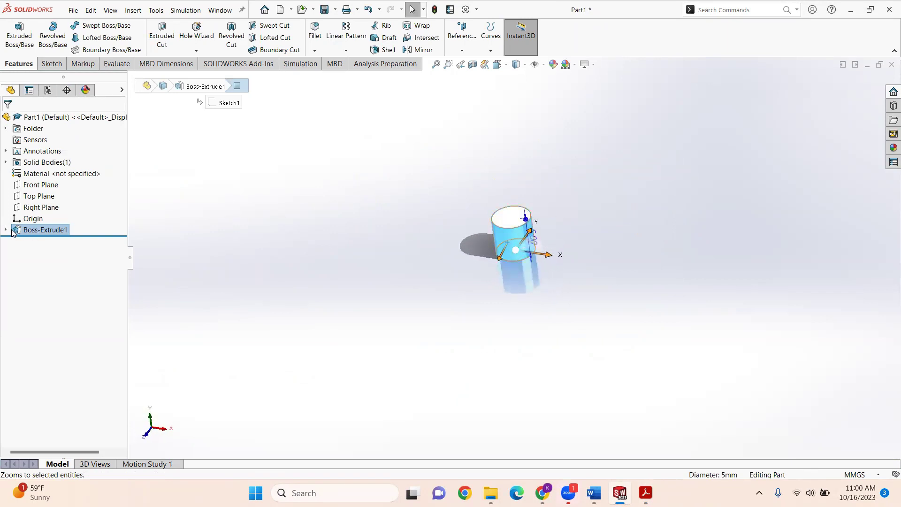
pyautogui.moveTo(529, 233); pyautogui.dragTo(529, 281, button='middle')
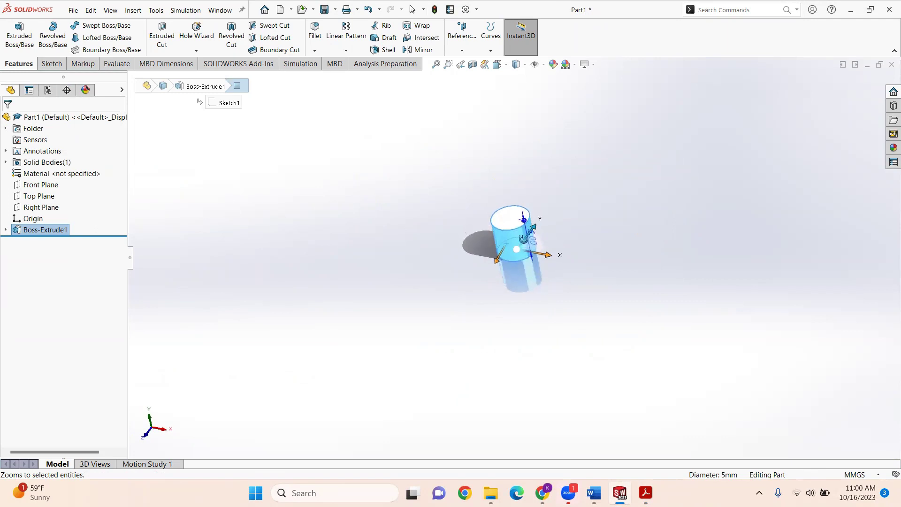
# Step: Start saving the pin part under a new name and browse to the Data Bulk (D:) drive
pyautogui.click(70, 13)
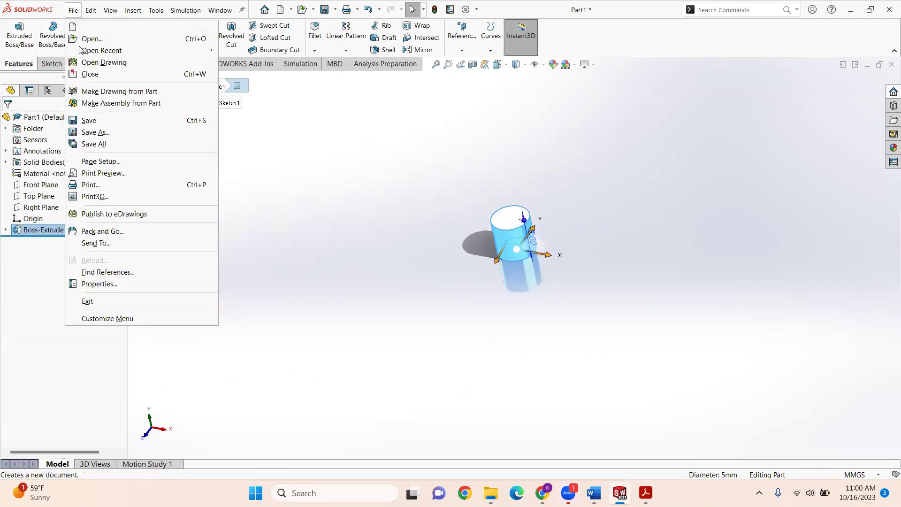
pyautogui.click(109, 134)
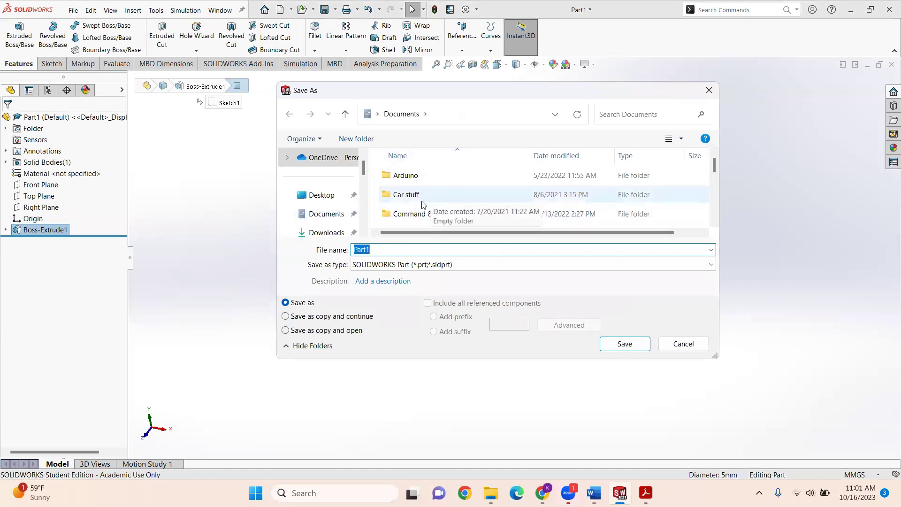
pyautogui.scroll(-2, 432, 187)
pyautogui.scroll(-3, 432, 186)
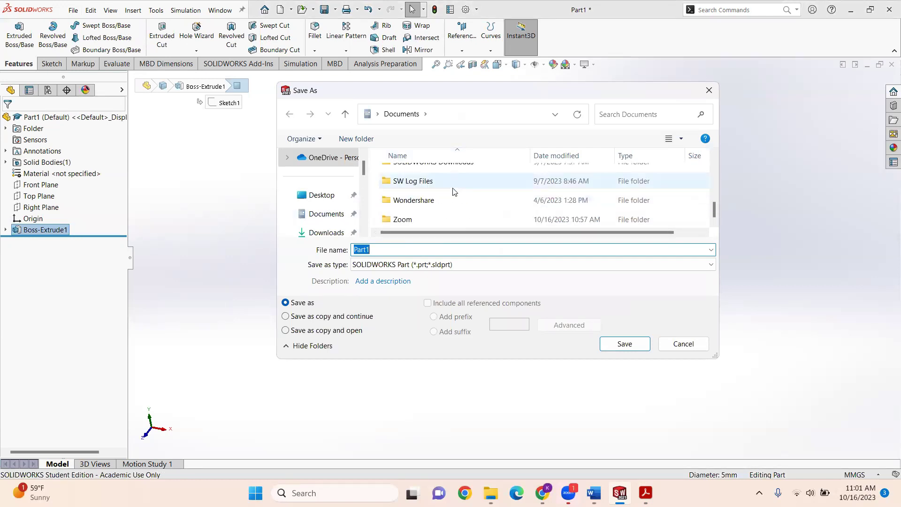
pyautogui.scroll(10, 432, 216)
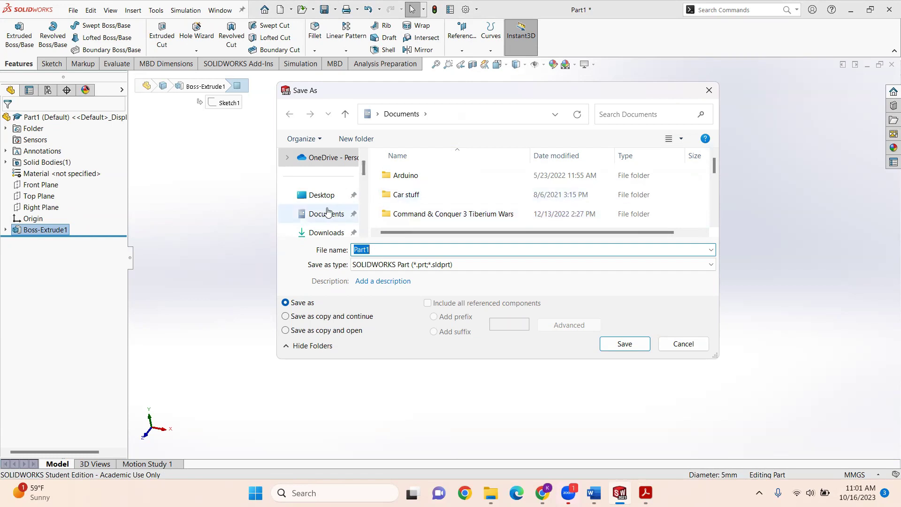
pyautogui.scroll(-3, 386, 190)
pyautogui.scroll(-5, 331, 207)
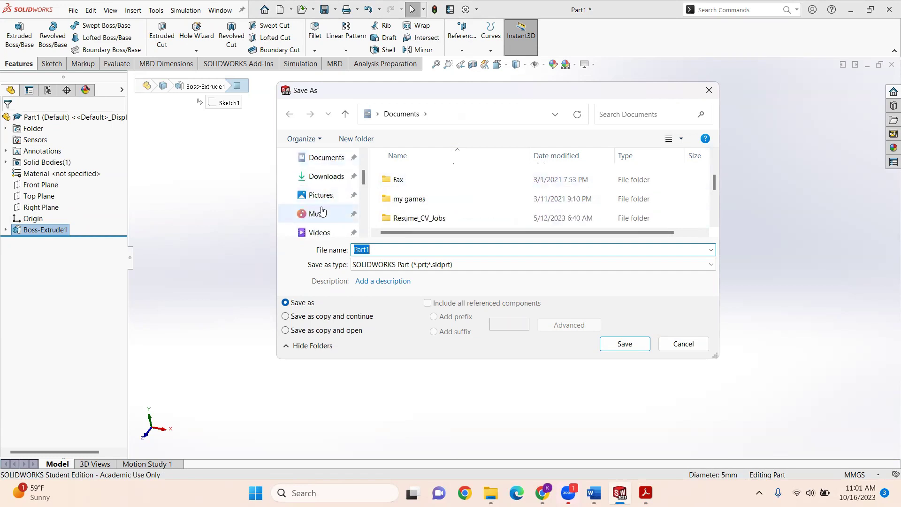
pyautogui.scroll(-4, 331, 197)
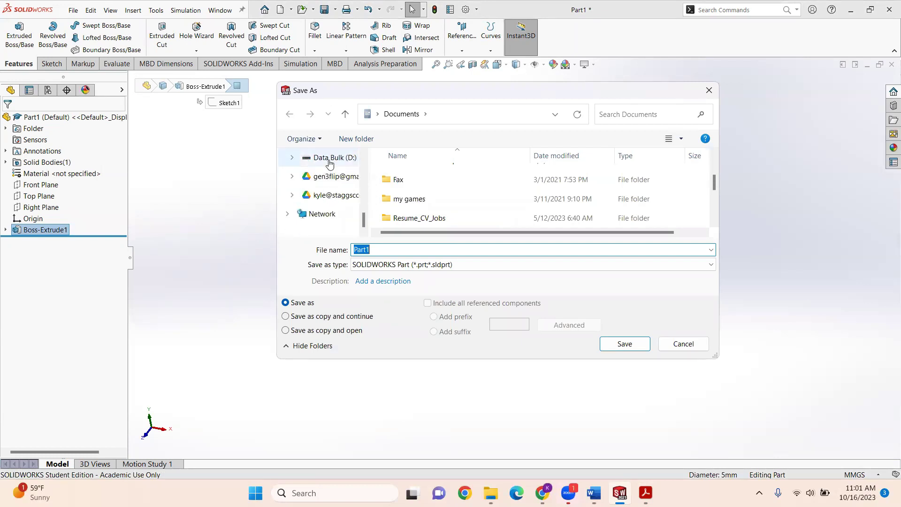
pyautogui.click(329, 158)
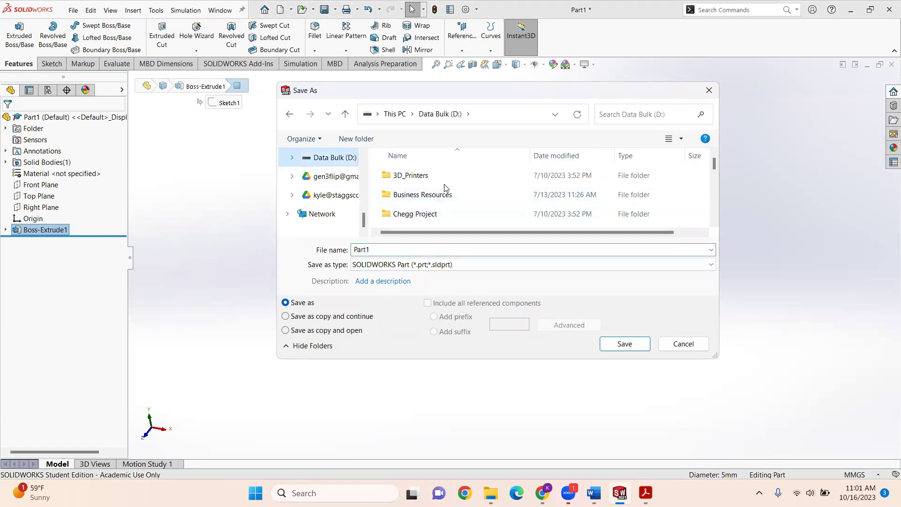
# Step: Create a new folder named GCU on the Data Bulk (D:) drive and open it
pyautogui.scroll(-3, 435, 197)
pyautogui.scroll(-5, 435, 195)
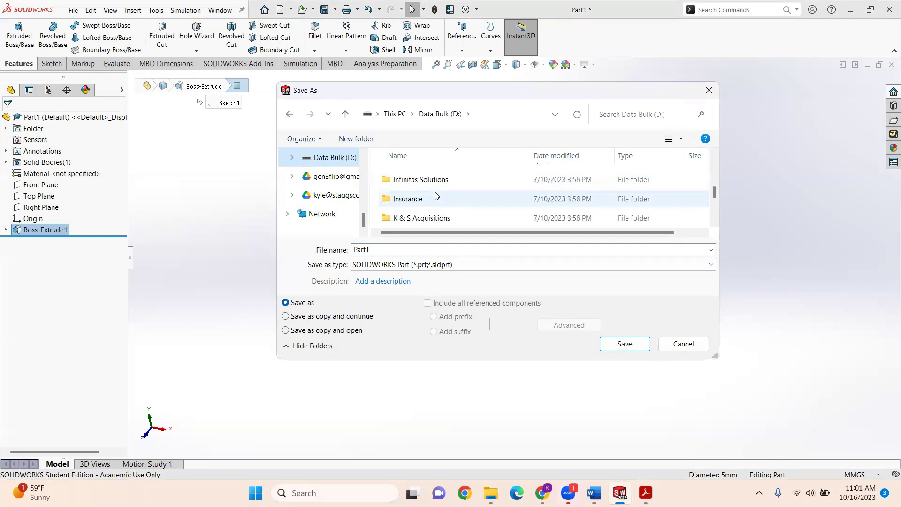
pyautogui.scroll(8, 434, 195)
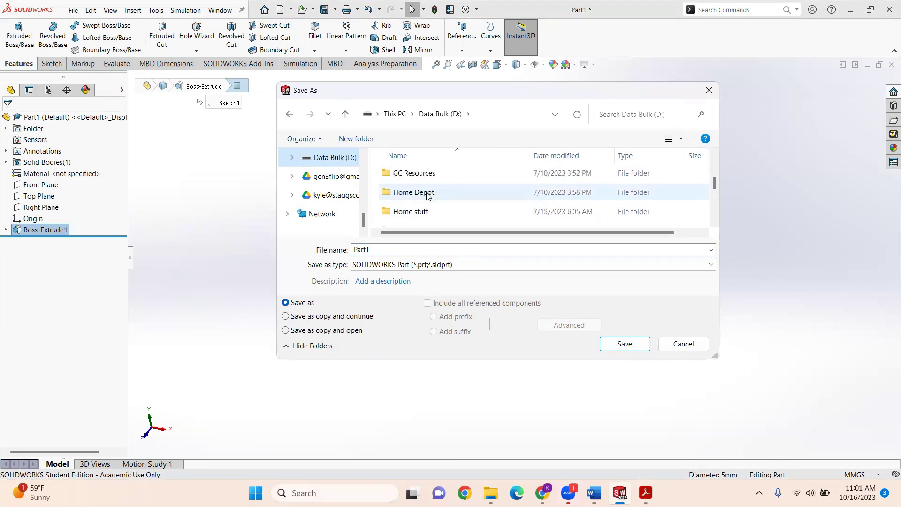
pyautogui.click(352, 140)
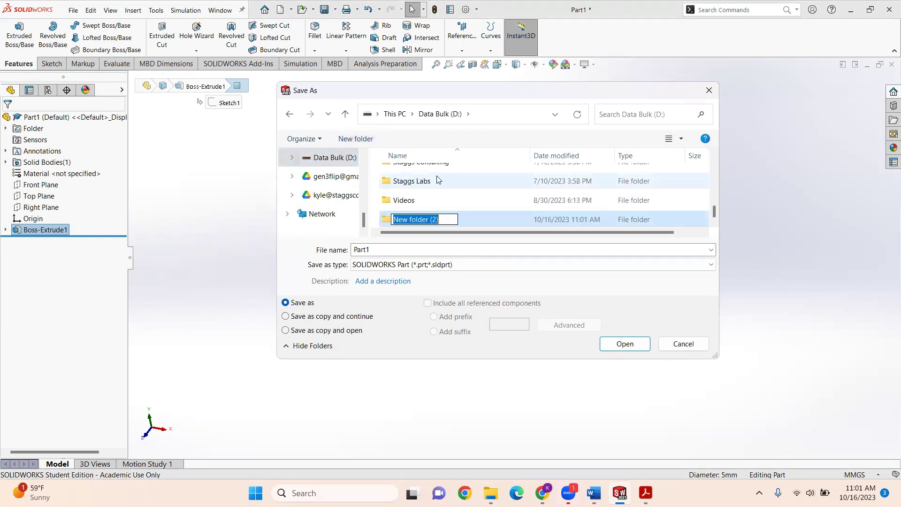
pyautogui.write('GCU')
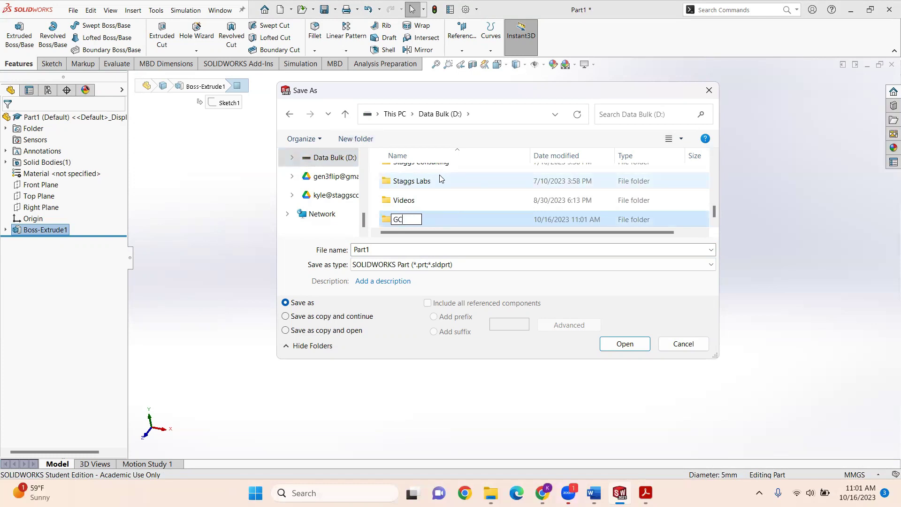
pyautogui.doubleClick(385, 221)
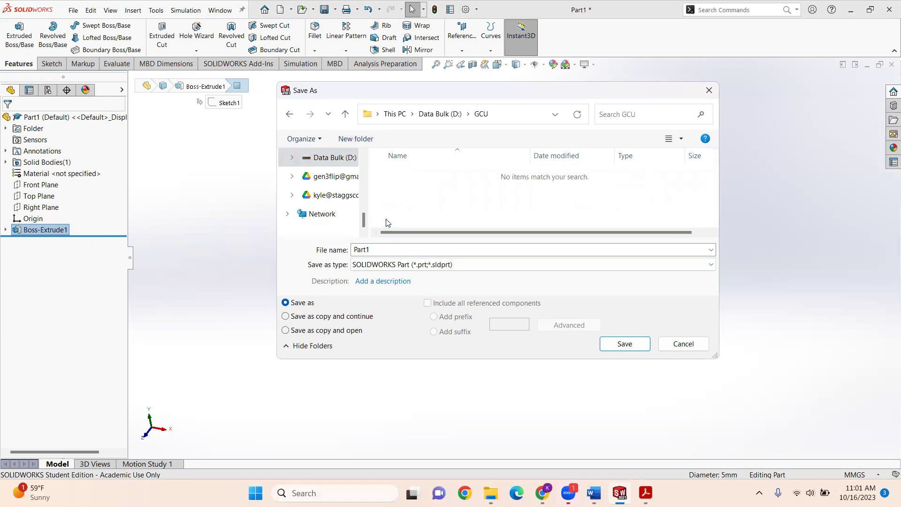
# Step: Name the part file Pin Exam 2007 and save it in the GCU folder
pyautogui.click(384, 250)
pyautogui.write('Pin')
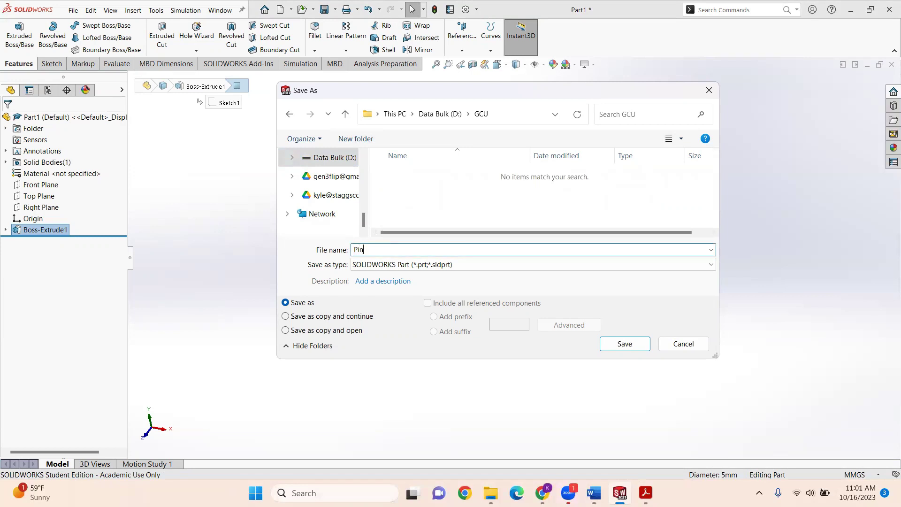
pyautogui.write(' Exam 2008=')
pyautogui.press('BackSpace')
pyautogui.press('BackSpace')
pyautogui.write('7')
pyautogui.click(624, 344)
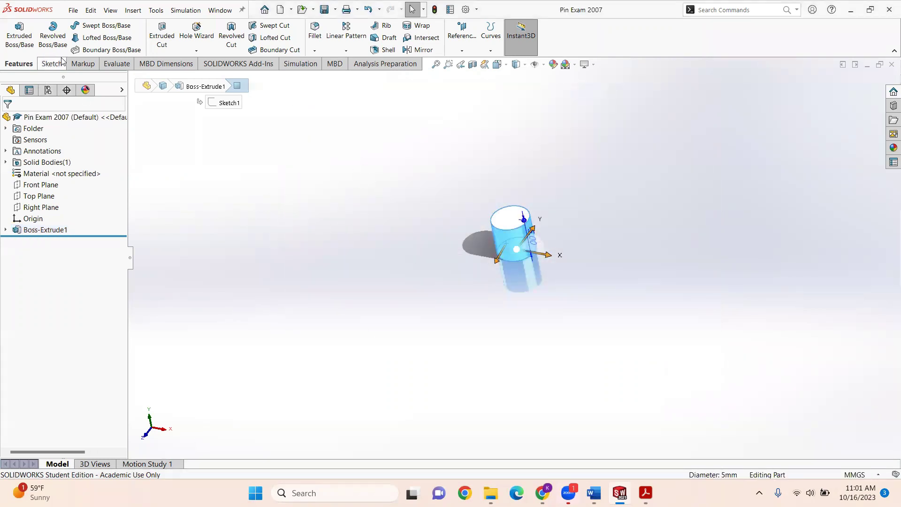
# Step: Create a new part document and review the Question 4 bracket drawing in the exam PDF before returning to SOLIDWORKS
pyautogui.click(280, 11)
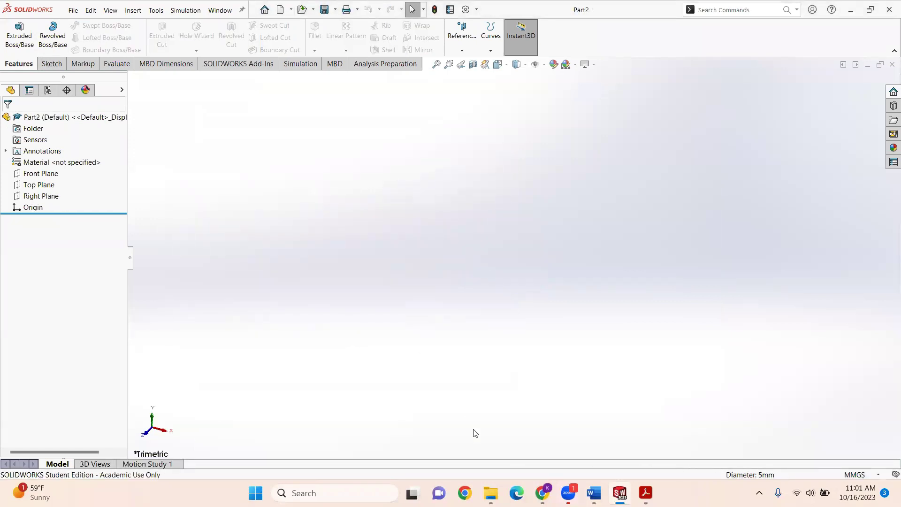
pyautogui.moveTo(542, 493)
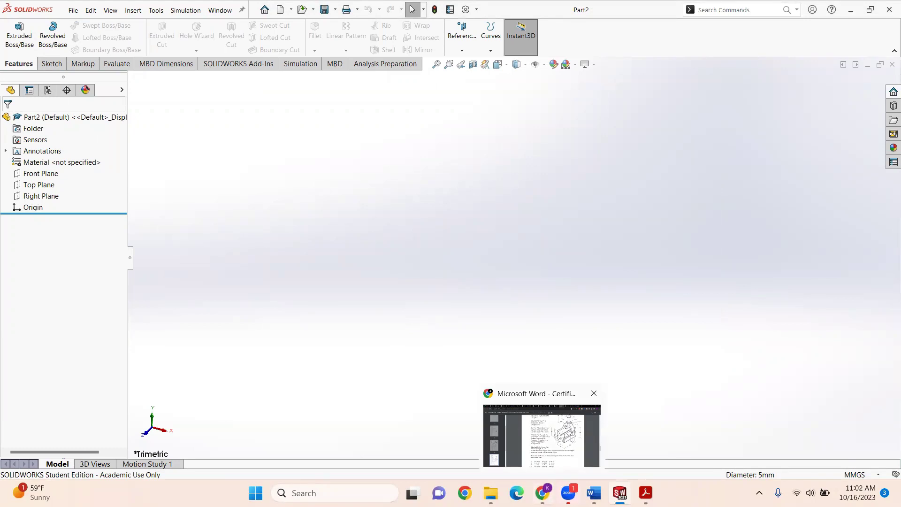
pyautogui.click(646, 493)
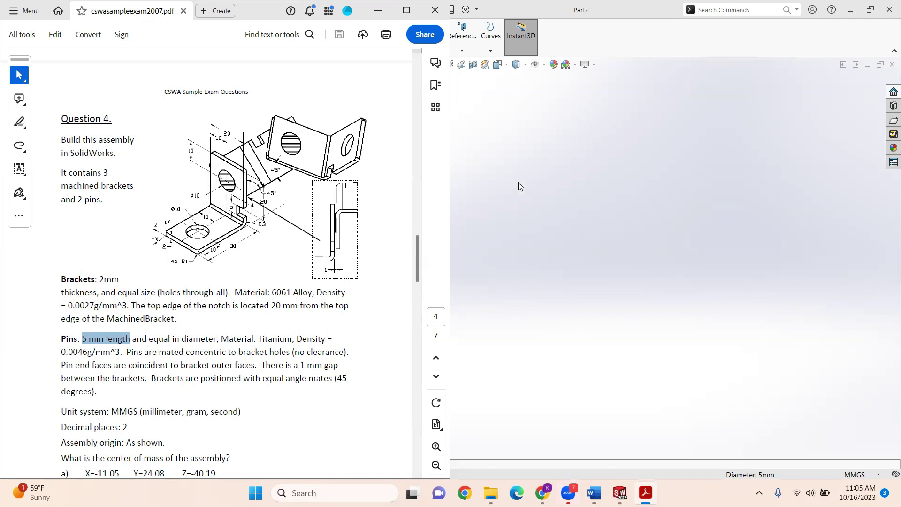
pyautogui.click(546, 183)
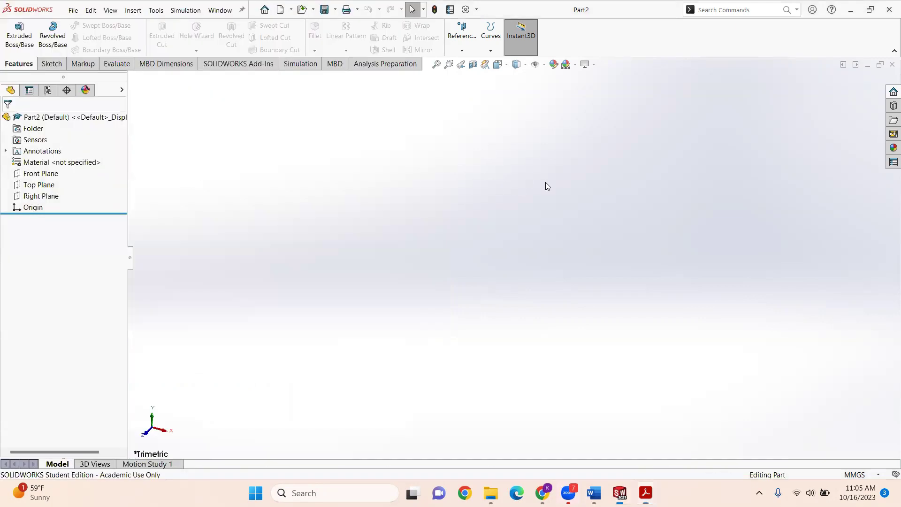
# Step: Sketch an L-profile of two rectangles on the Right Plane: about 55 by 4.5 mm from the origin, and about 4.5 by 57 mm above it
pyautogui.click(51, 64)
pyautogui.click(15, 32)
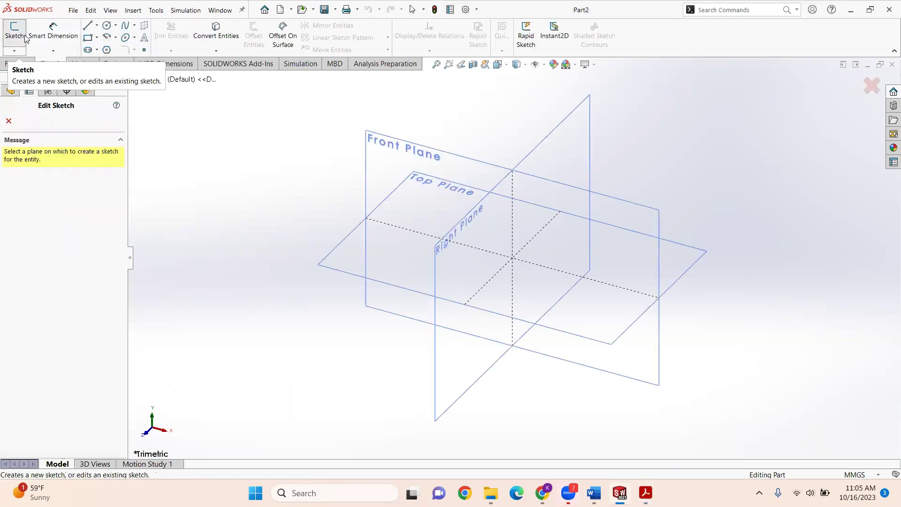
pyautogui.click(445, 217)
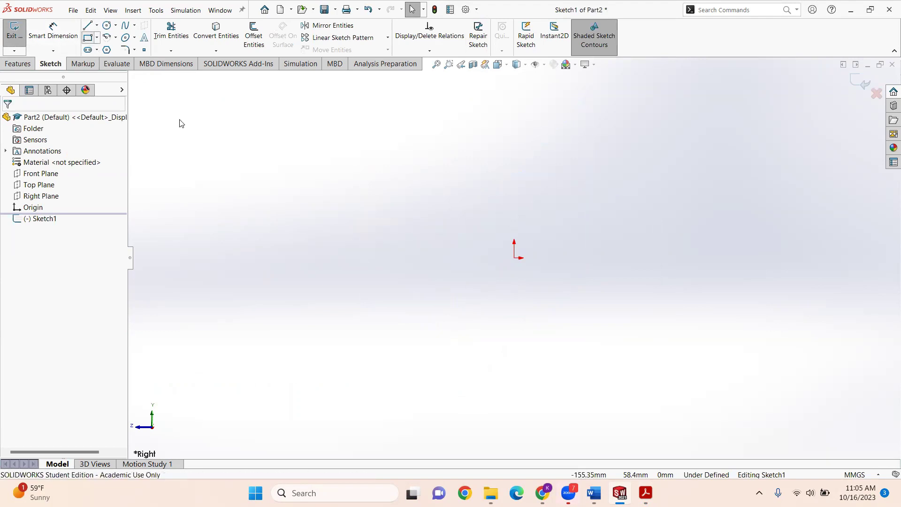
pyautogui.click(514, 258)
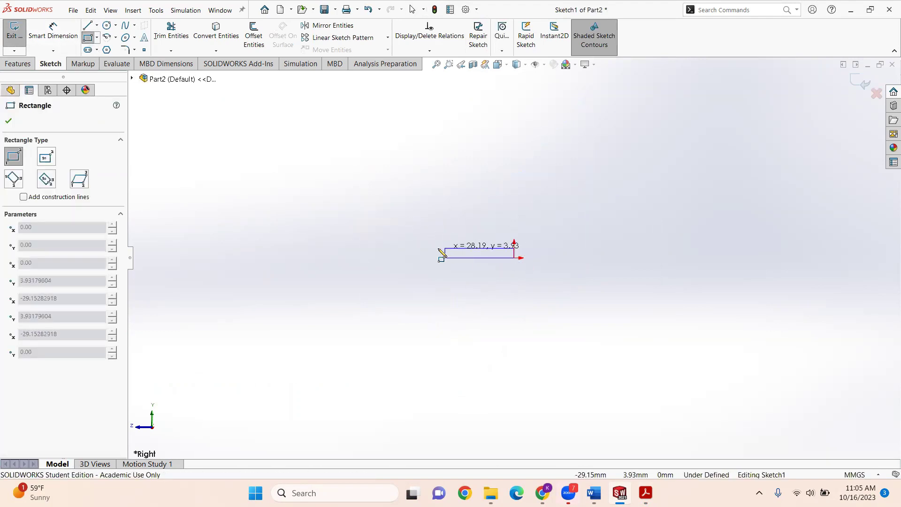
pyautogui.click(380, 257)
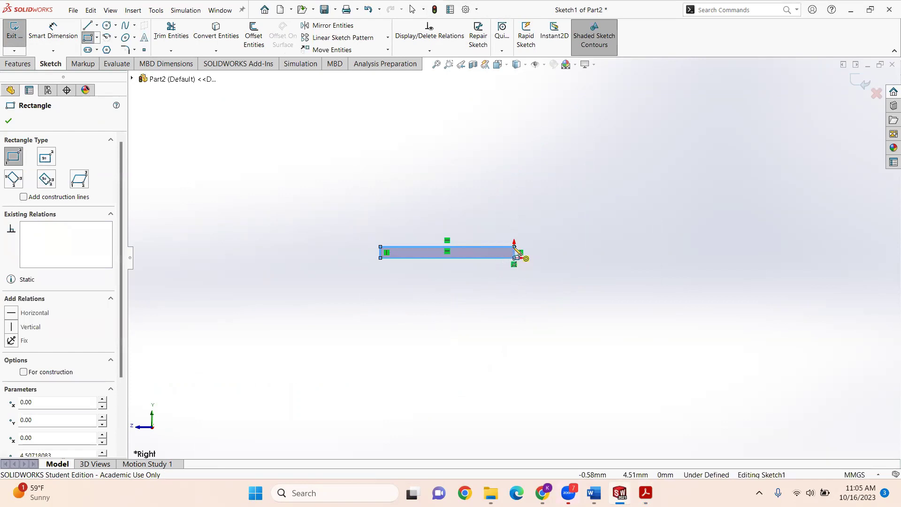
pyautogui.click(514, 247)
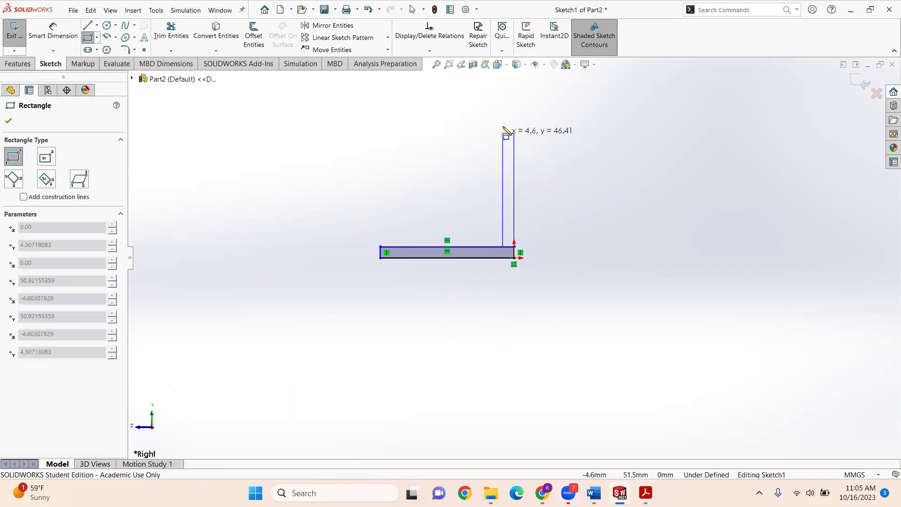
pyautogui.click(503, 108)
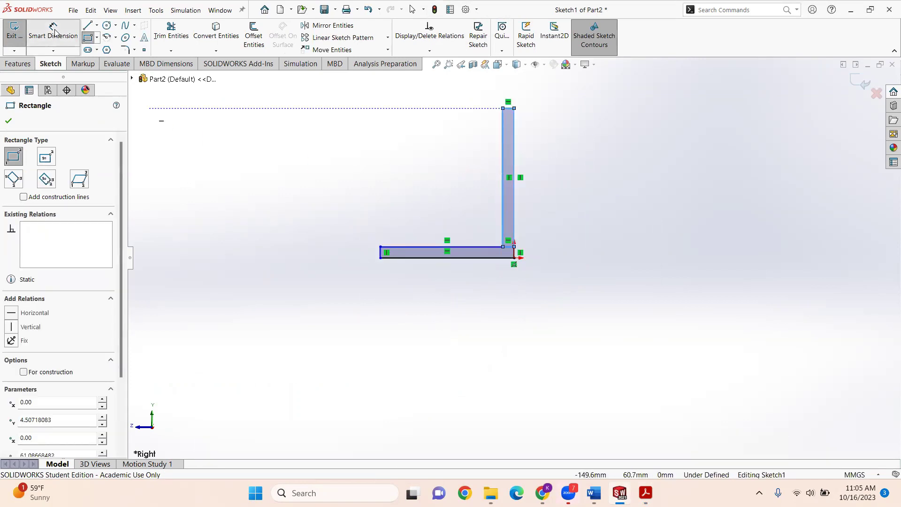
# Step: Dimension the L-profile's bottom edge to 30 mm and its overall height to 30 mm
pyautogui.click(53, 32)
pyautogui.click(509, 257)
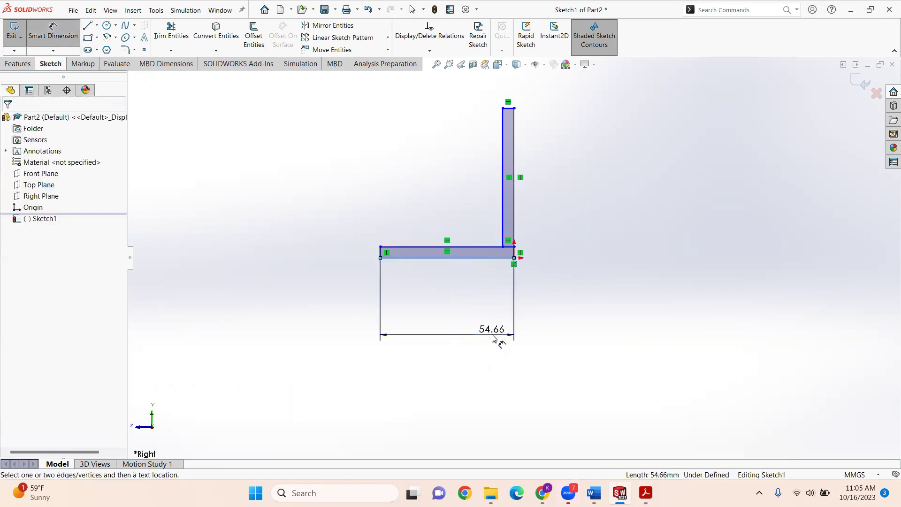
pyautogui.click(493, 337)
pyautogui.write('30')
pyautogui.press('Return')
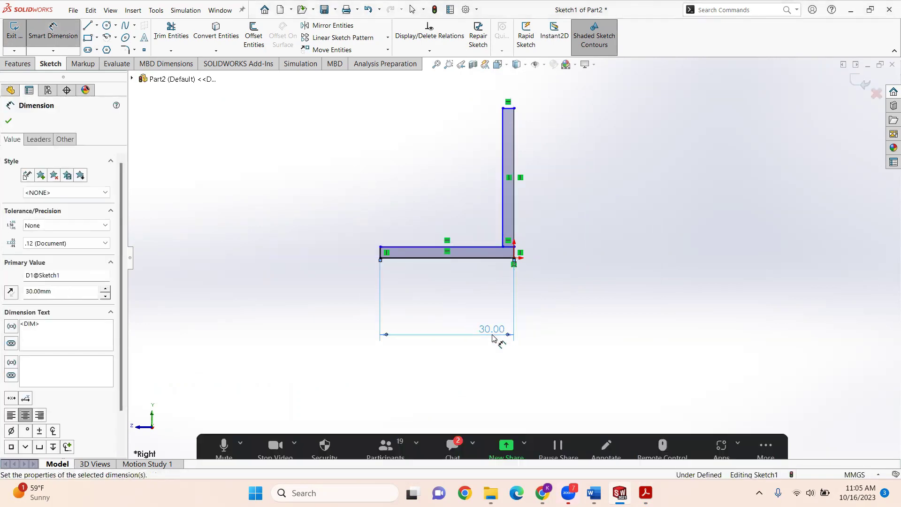
pyautogui.click(513, 258)
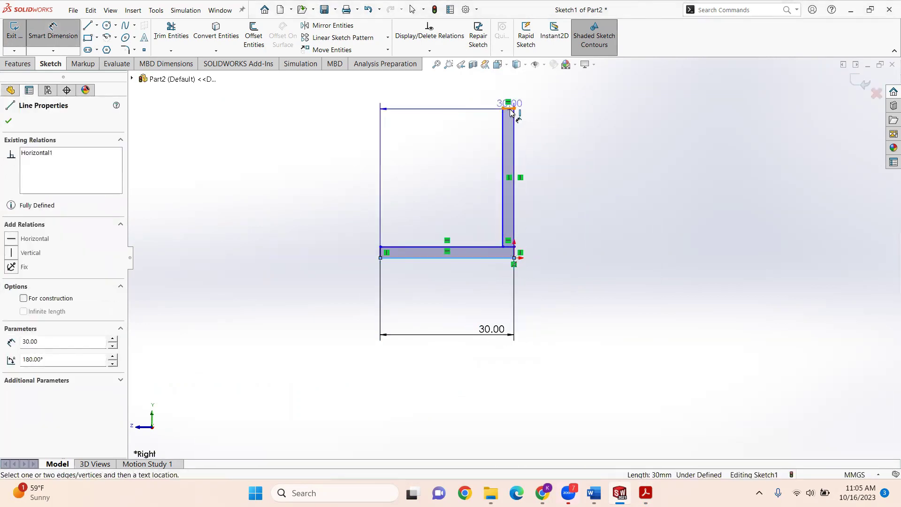
pyautogui.click(510, 109)
pyautogui.click(577, 126)
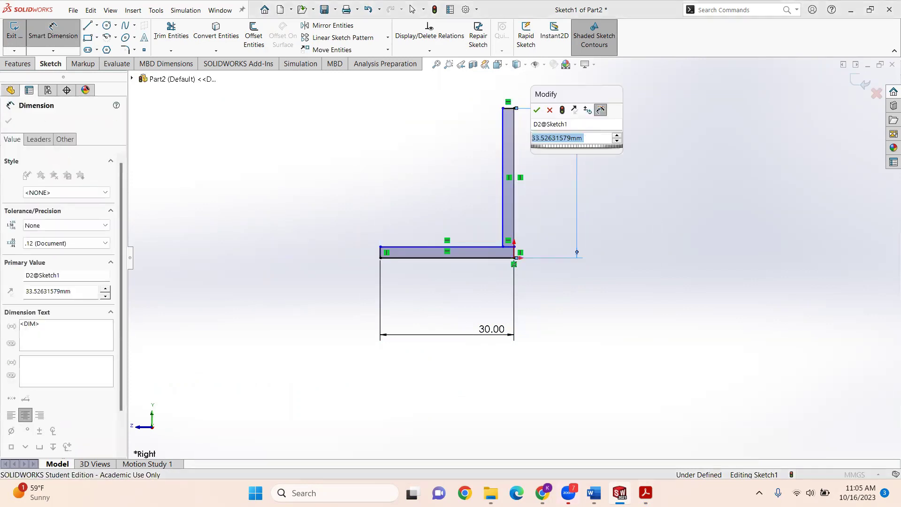
pyautogui.write('30')
pyautogui.press('Return')
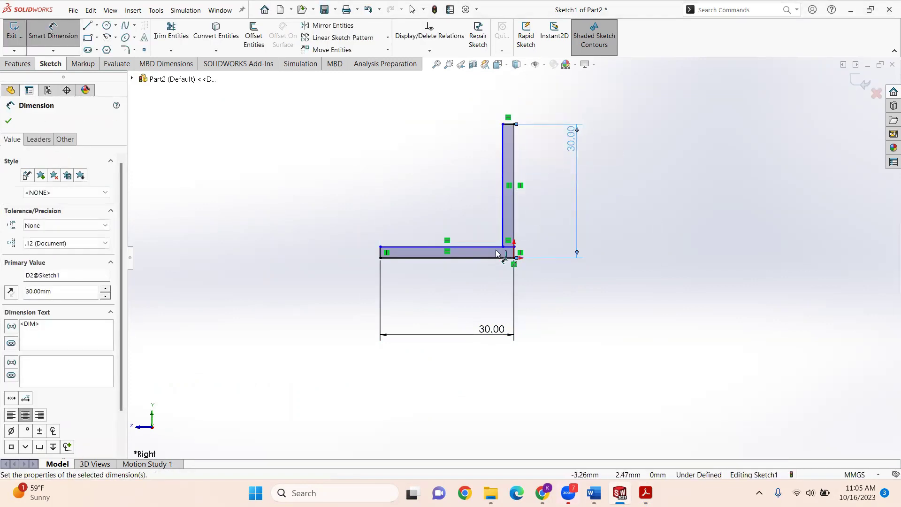
# Step: Trim away the overlapping line segments between the two rectangles to merge them into one L-shaped profile
pyautogui.click(167, 33)
pyautogui.scroll(-2, 511, 249)
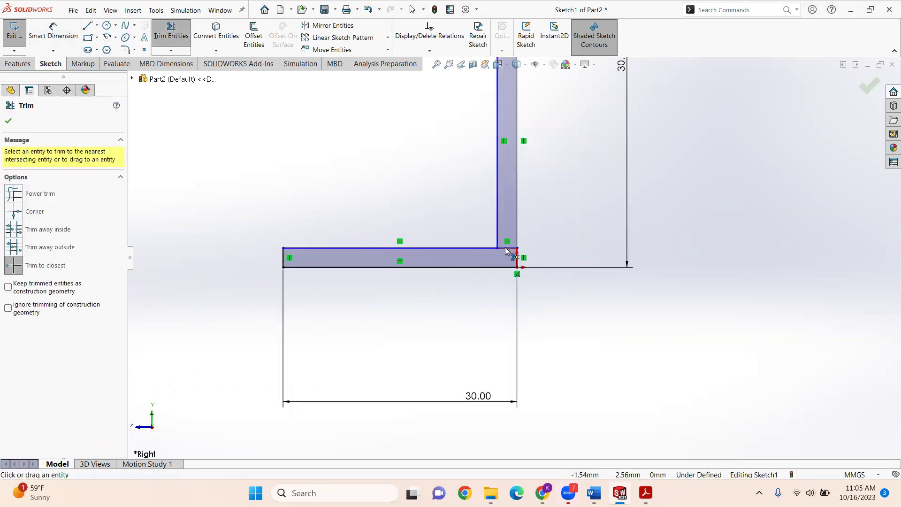
pyautogui.click(508, 250)
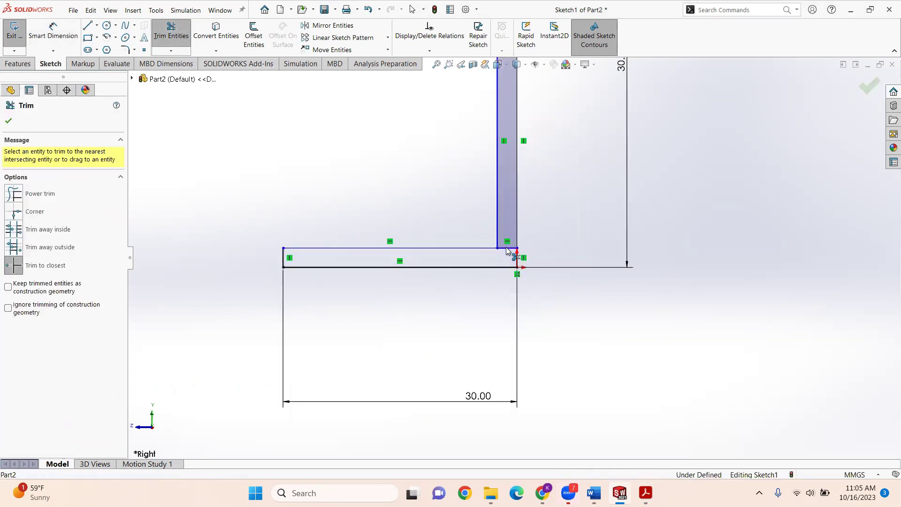
pyautogui.click(507, 248)
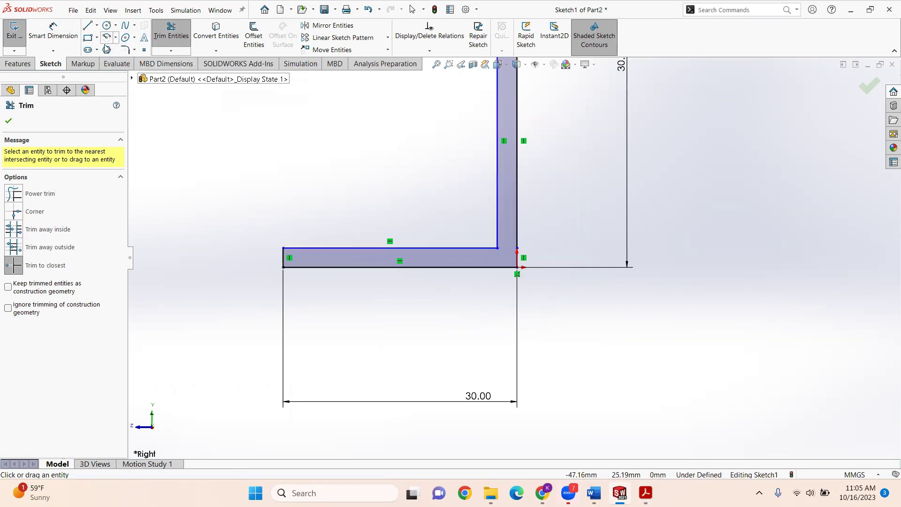
# Step: Round the L-profile's outer corner at the origin with a 3 mm sketch fillet, consulting the bracket drawing in the exam PDF
pyautogui.click(125, 49)
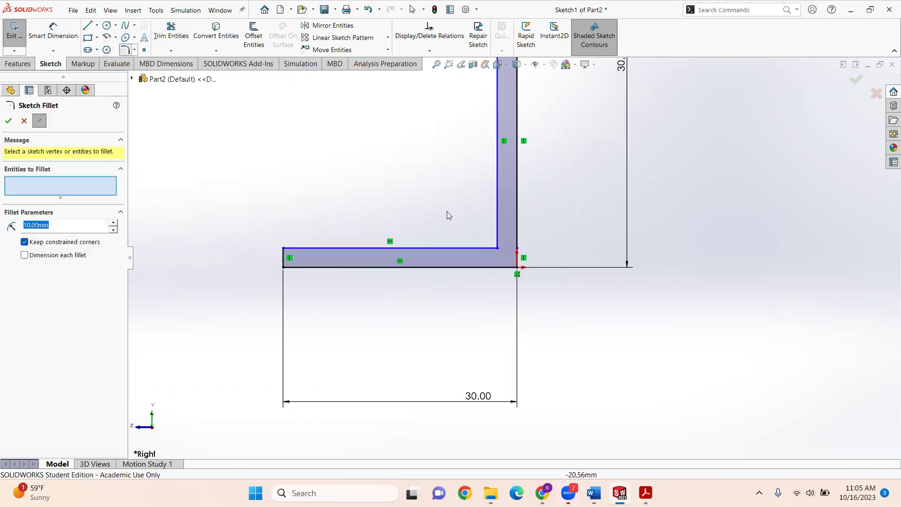
pyautogui.click(518, 265)
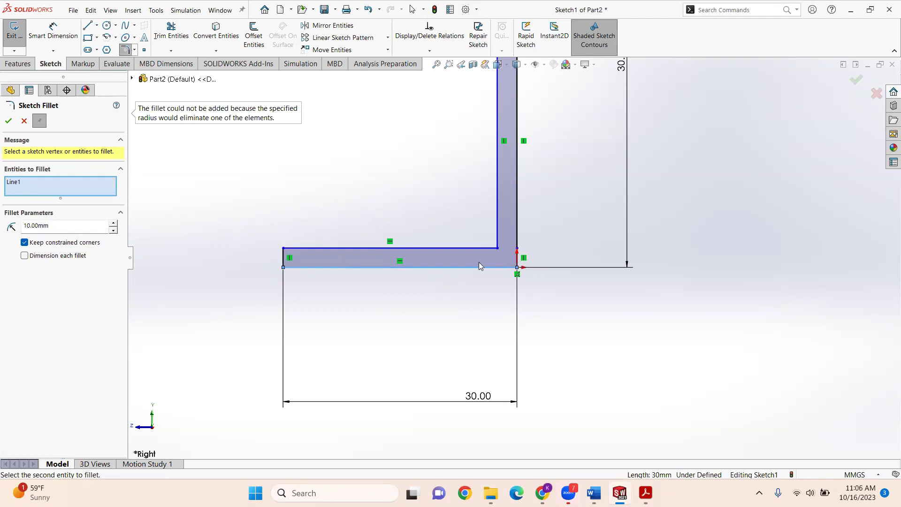
pyautogui.moveTo(31, 229); pyautogui.dragTo(25, 229)
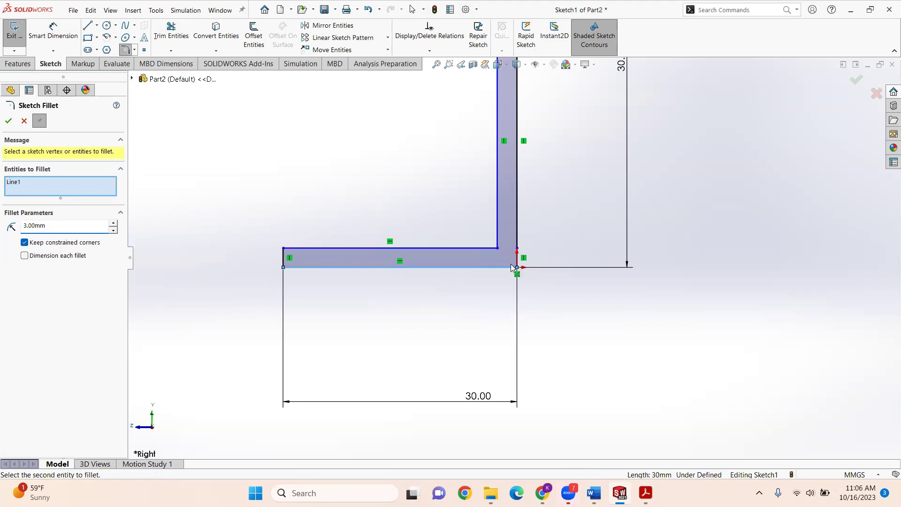
pyautogui.click(67, 185)
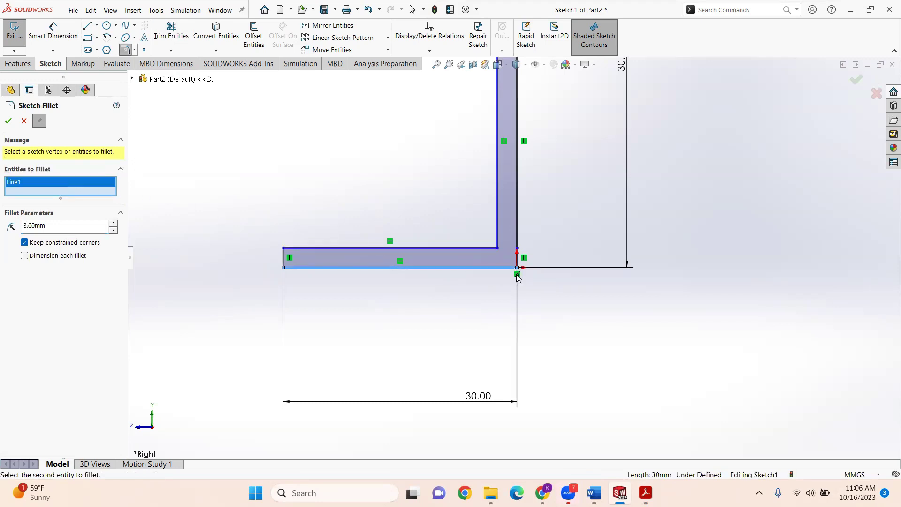
pyautogui.click(518, 256)
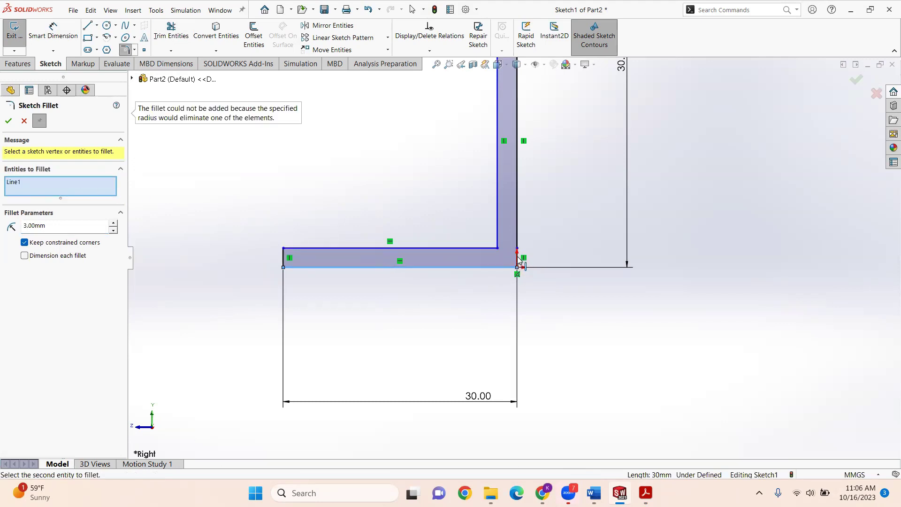
pyautogui.click(517, 249)
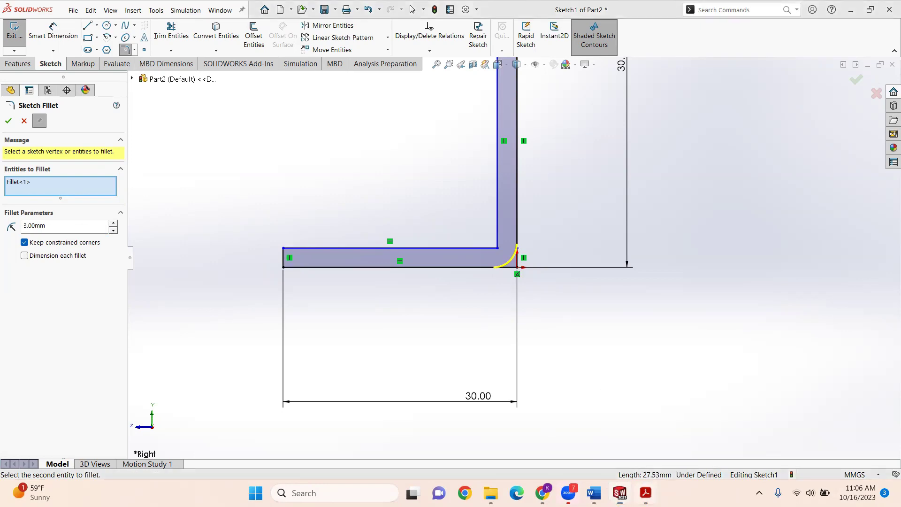
pyautogui.click(645, 493)
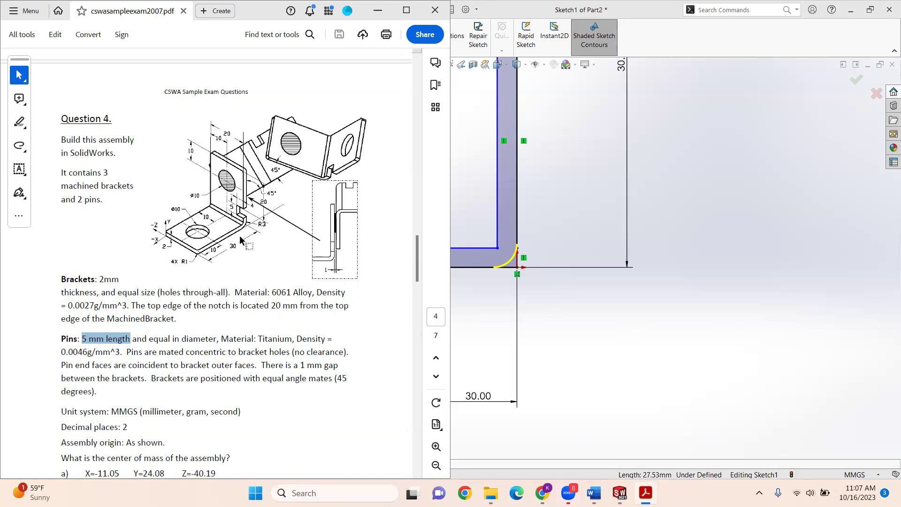
pyautogui.click(620, 319)
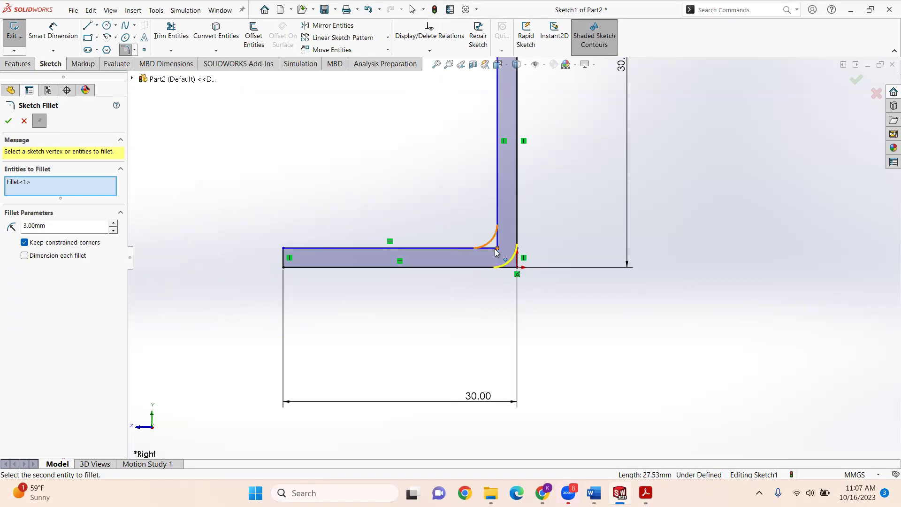
pyautogui.click(9, 121)
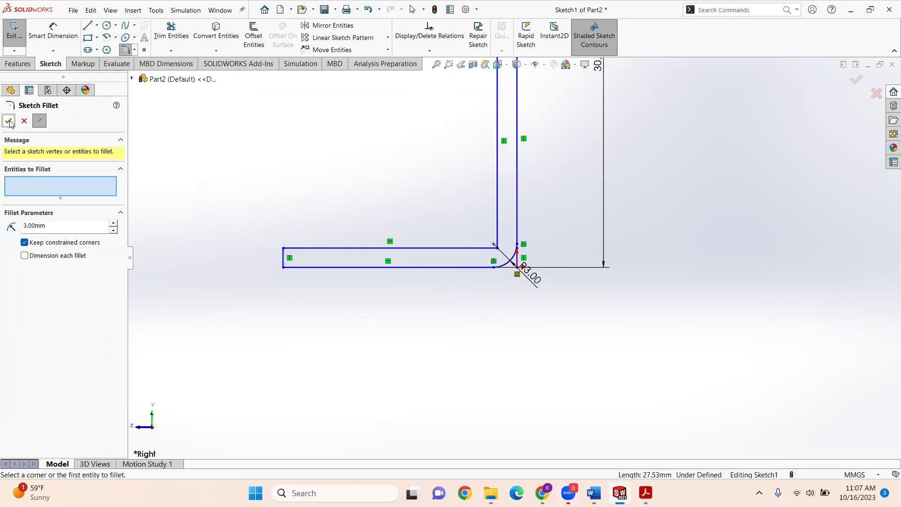
# Step: Round the L-profile's inner corner with a 1 mm sketch fillet and finish the fillet command
pyautogui.click(497, 250)
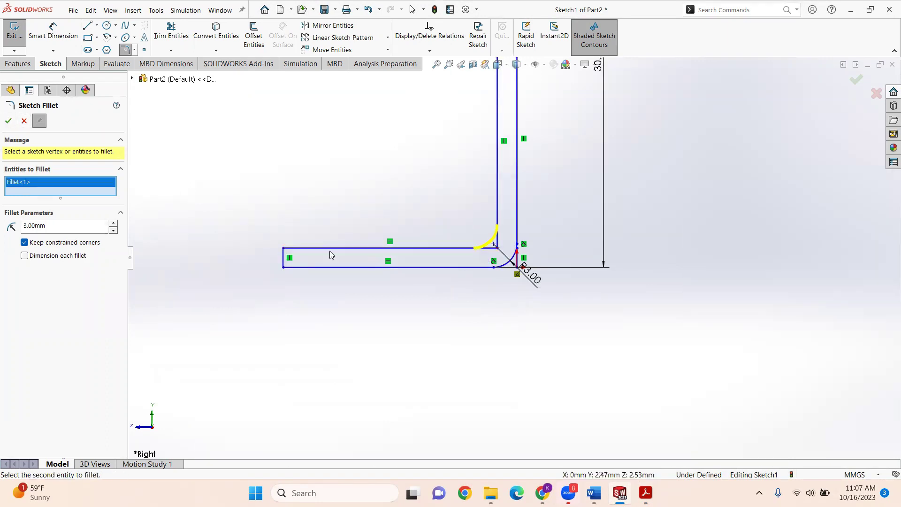
pyautogui.doubleClick(25, 226)
pyautogui.write('1')
pyautogui.press('Return')
pyautogui.click(9, 122)
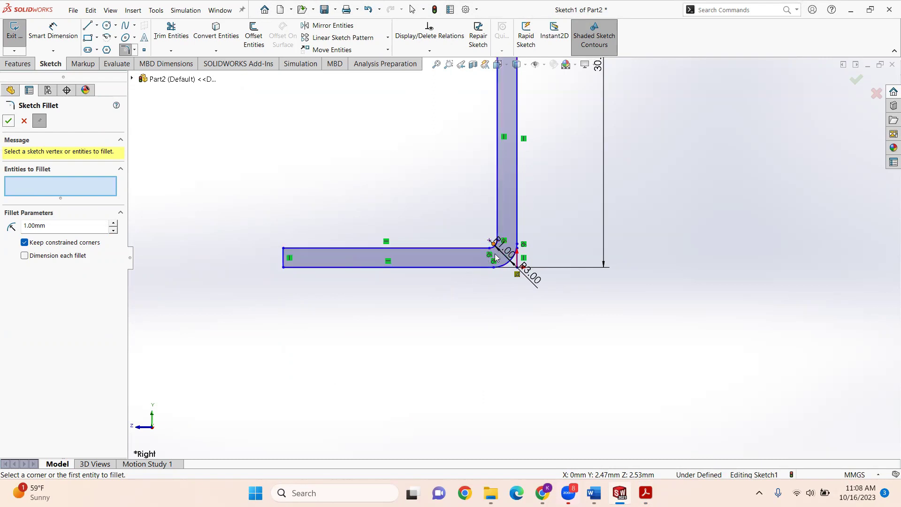
pyautogui.scroll(2, 479, 207)
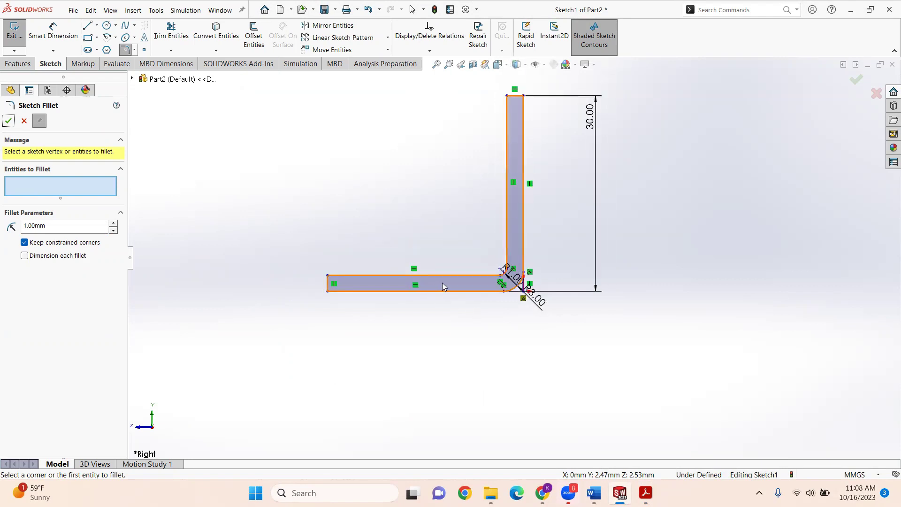
pyautogui.click(9, 121)
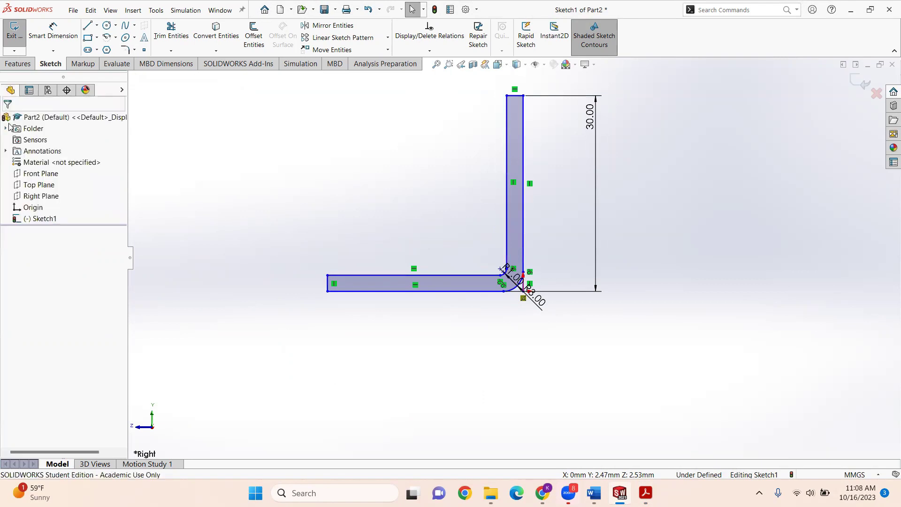
# Step: Extrude the L-shaped contour as a blind boss with a depth of 20 mm
pyautogui.click(19, 63)
pyautogui.click(19, 39)
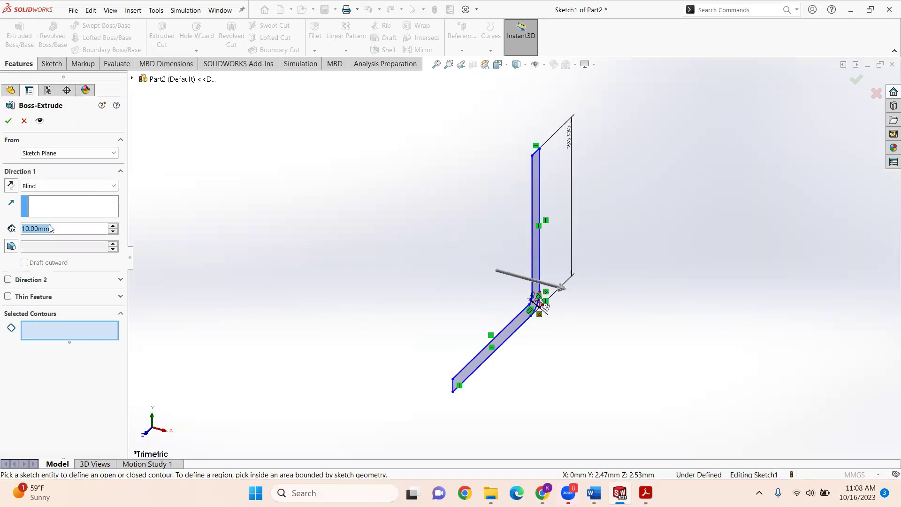
pyautogui.write('20')
pyautogui.press('Down')
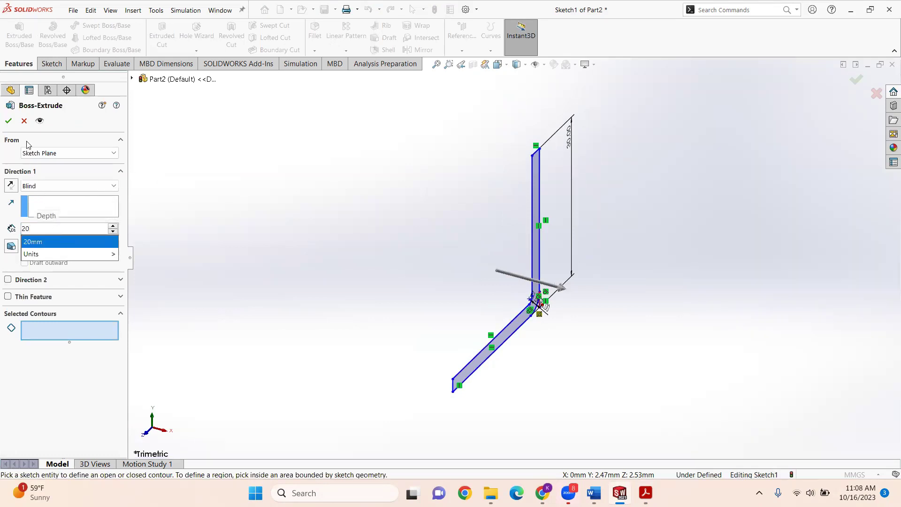
pyautogui.click(8, 122)
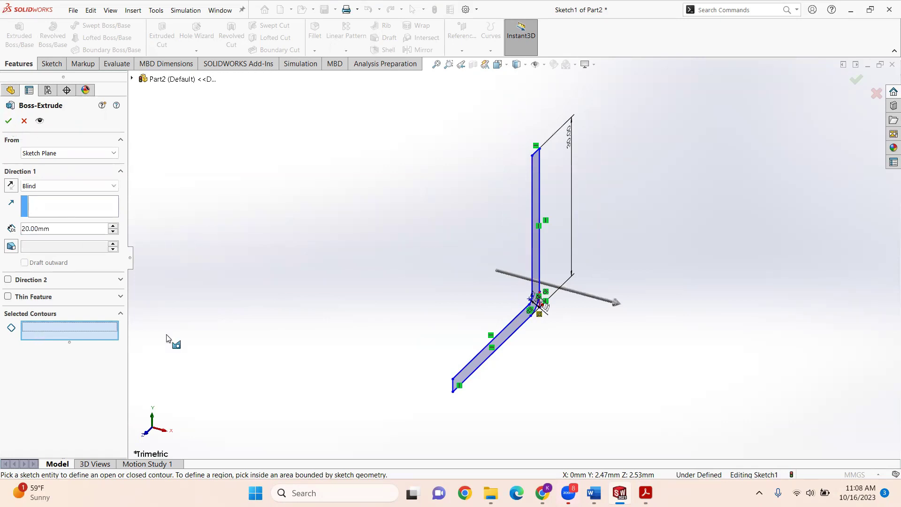
pyautogui.click(514, 333)
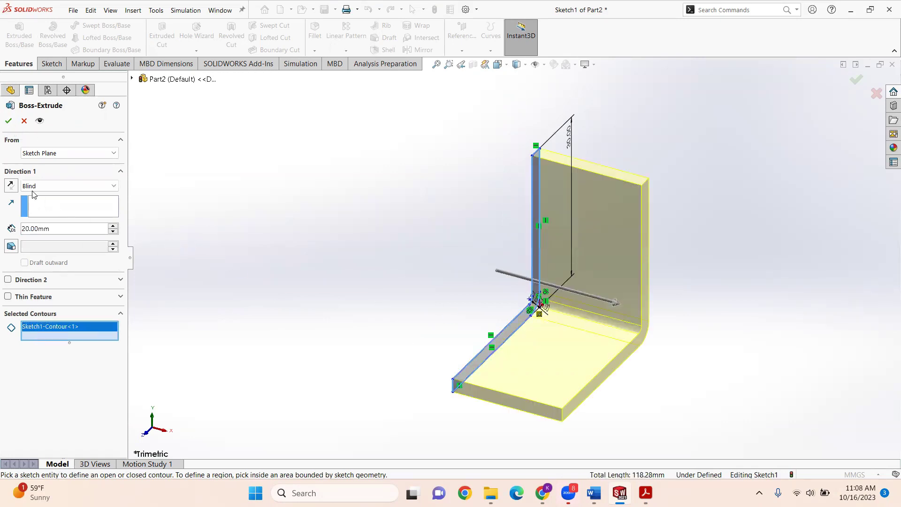
pyautogui.click(9, 121)
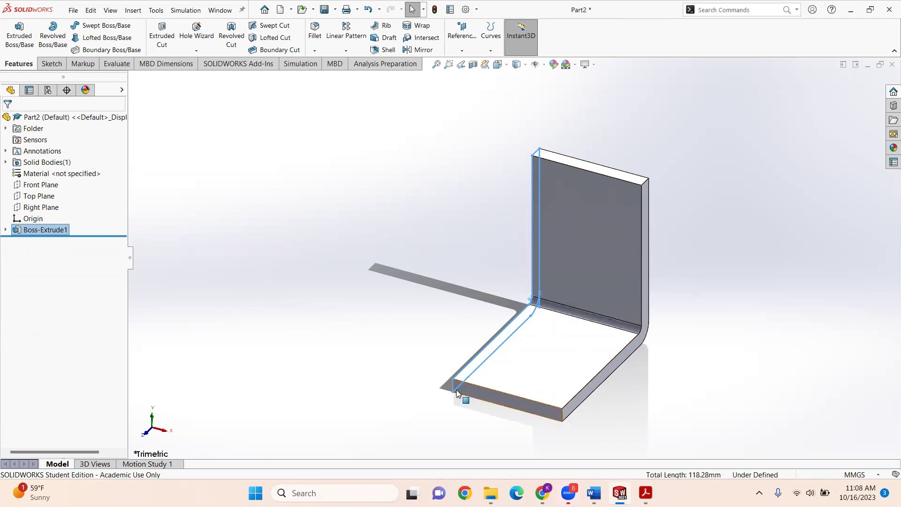
# Step: Start a sketch on the upright leg's inner face and draw a vertical centerline about 16.6 mm long down from above its top-edge midpoint
pyautogui.scroll(1, 601, 320)
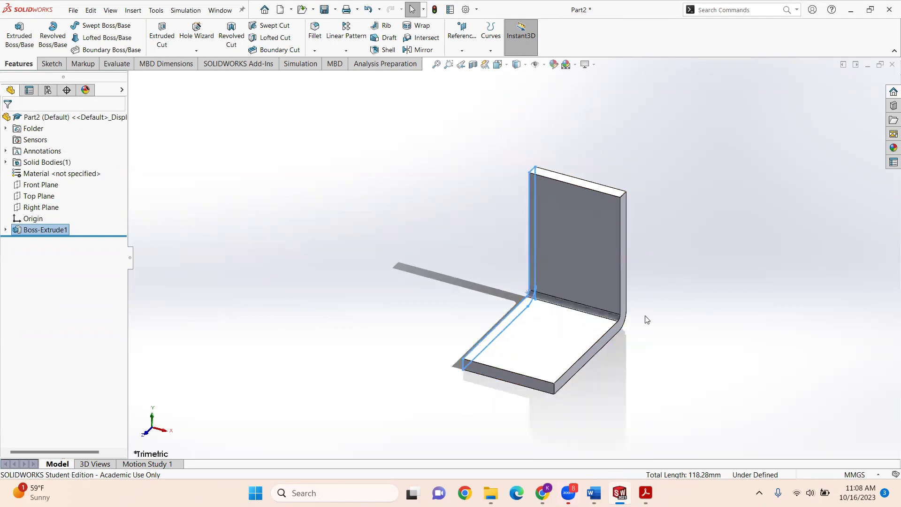
pyautogui.scroll(-1, 645, 317)
pyautogui.scroll(-1, 615, 310)
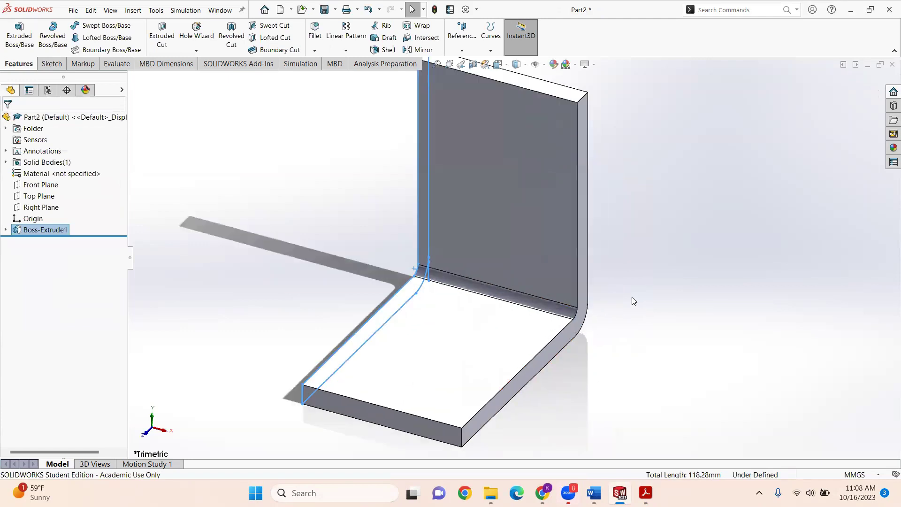
pyautogui.scroll(1, 514, 259)
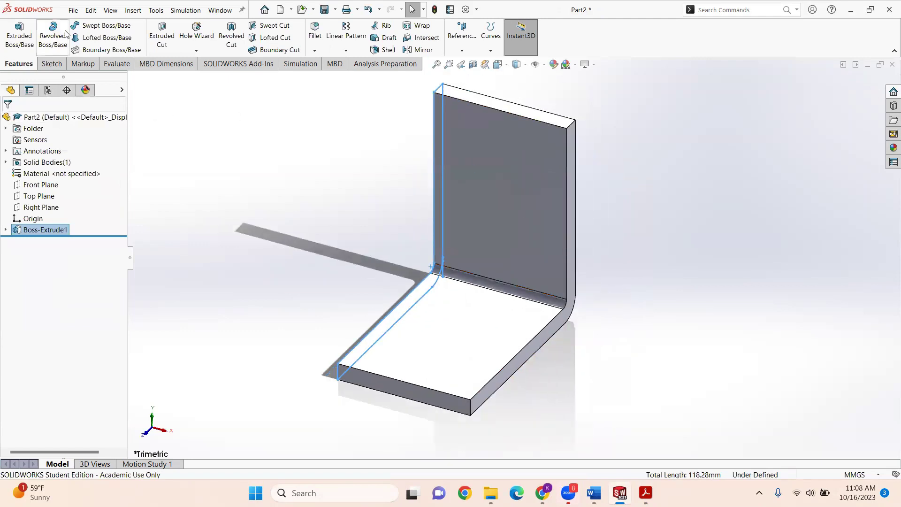
pyautogui.click(51, 63)
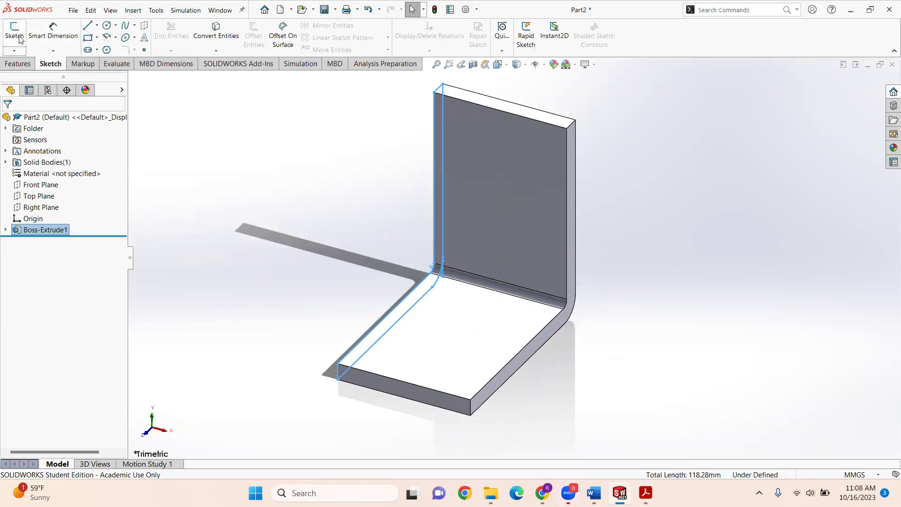
pyautogui.click(20, 40)
pyautogui.click(492, 165)
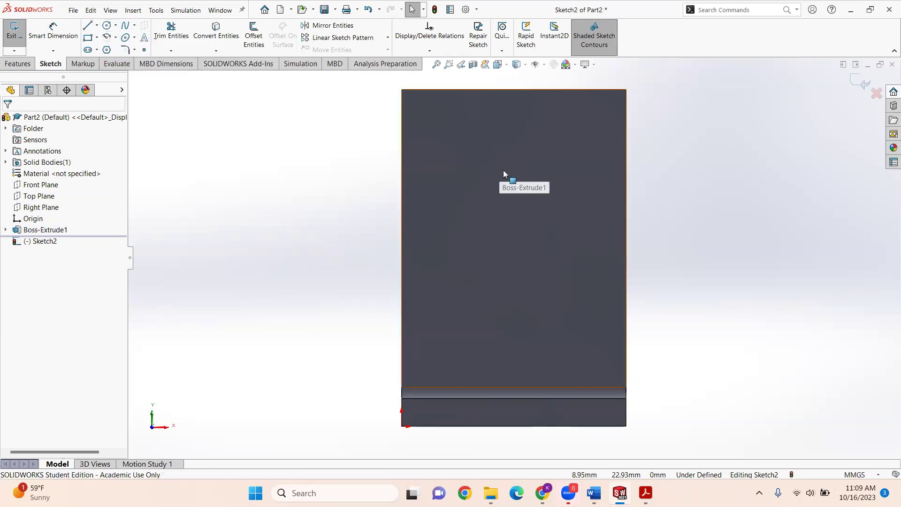
pyautogui.click(97, 26)
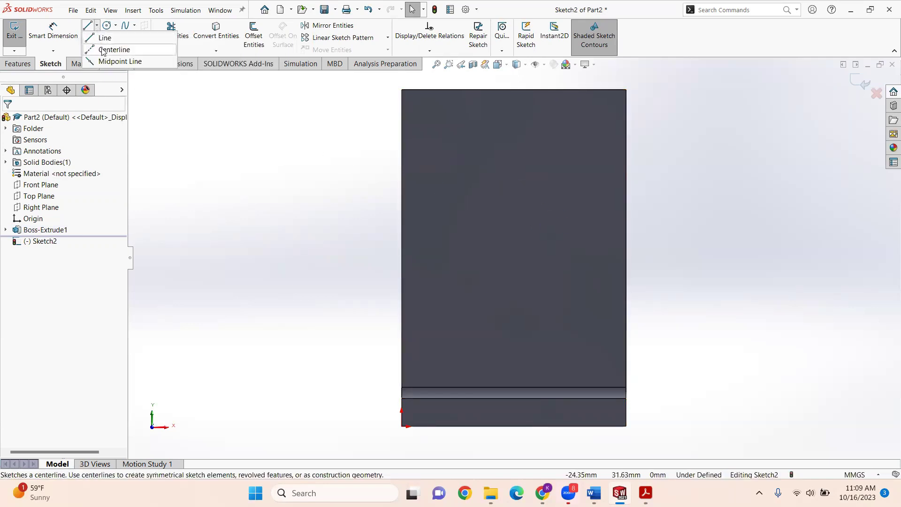
pyautogui.click(112, 50)
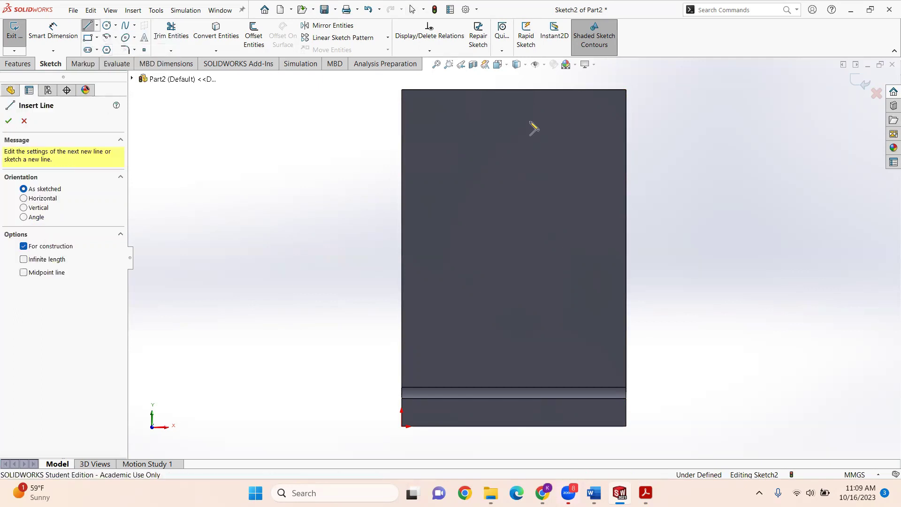
pyautogui.click(514, 88)
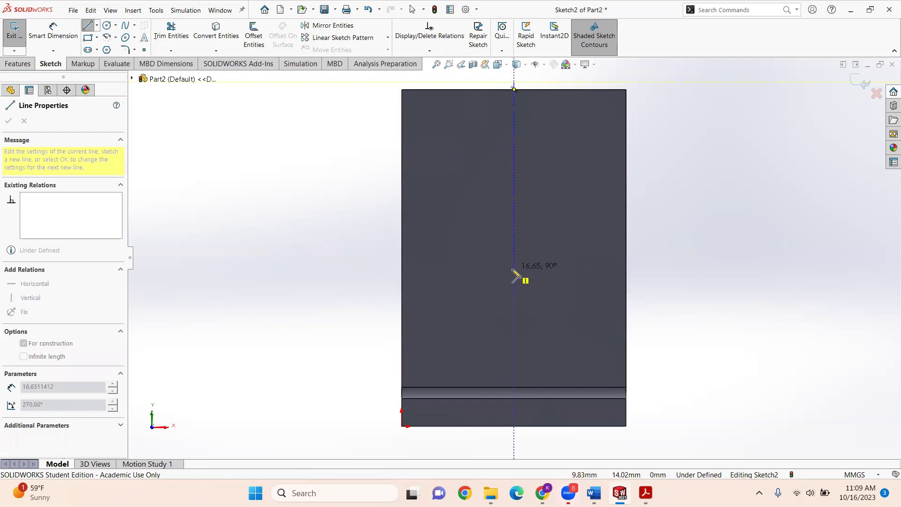
pyautogui.click(514, 268)
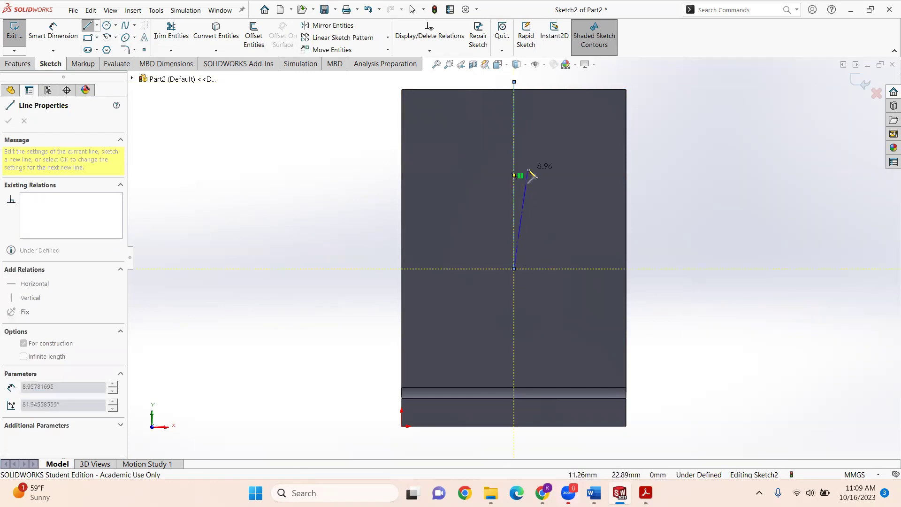
pyautogui.press('Escape')
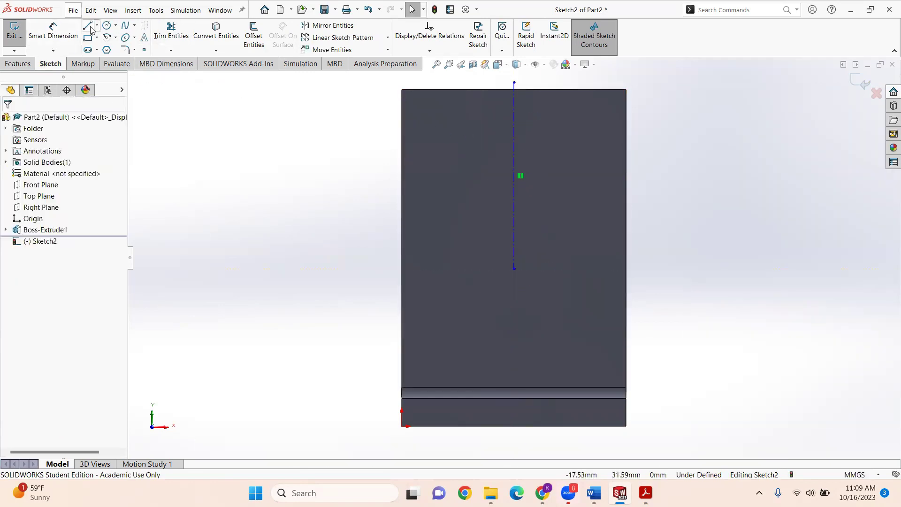
# Step: Draw a horizontal centerline about 23.5 mm long across the face, crossing the vertical centerline
pyautogui.click(88, 26)
pyautogui.click(97, 25)
pyautogui.click(100, 47)
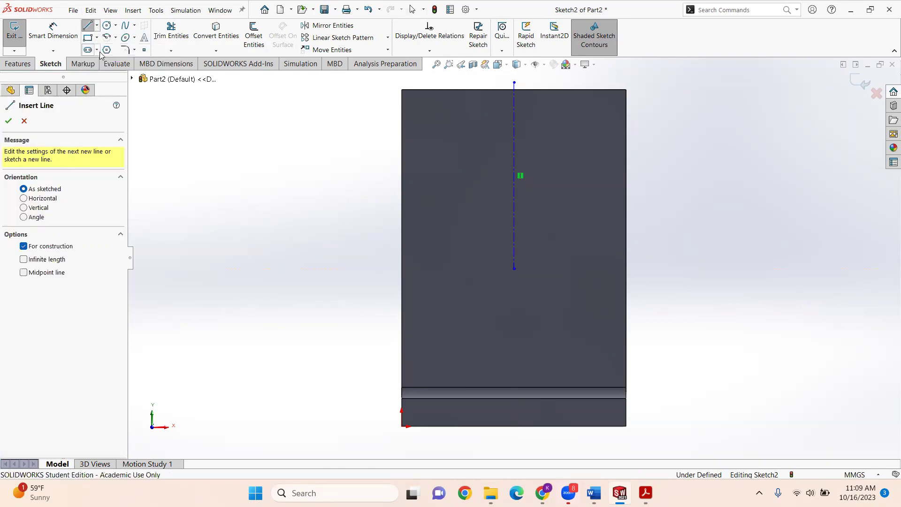
pyautogui.click(378, 165)
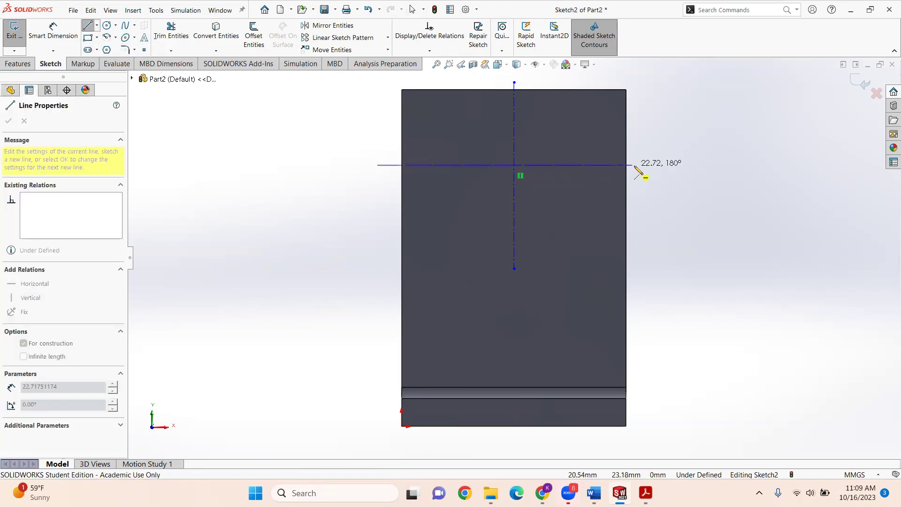
pyautogui.click(642, 165)
pyautogui.press('Escape')
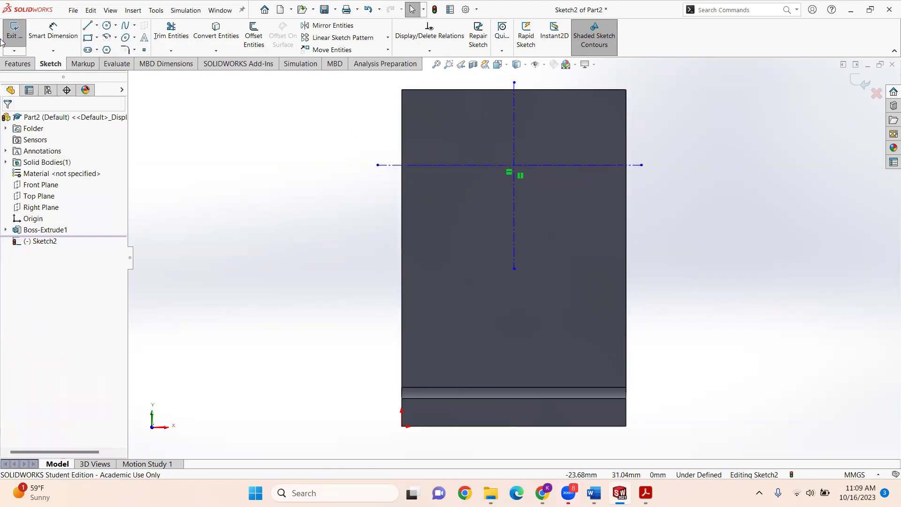
# Step: Dimension the horizontal centerline 10 mm below the upright leg's top edge
pyautogui.click(53, 33)
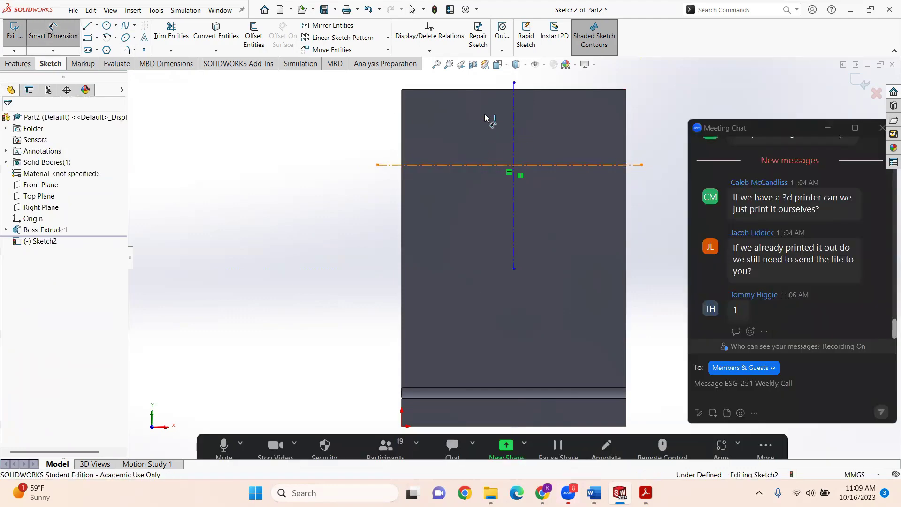
pyautogui.click(489, 91)
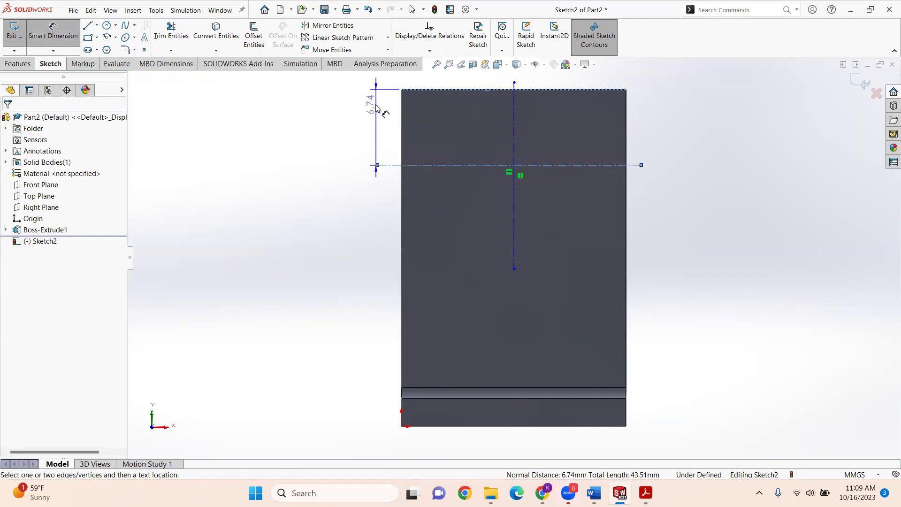
pyautogui.click(376, 108)
pyautogui.write('10')
pyautogui.press('Return')
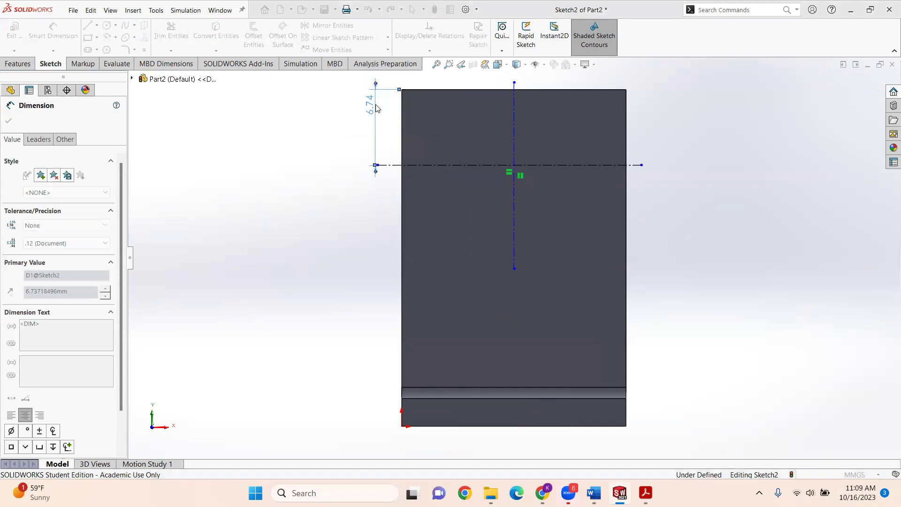
# Step: Dimension the vertical centerline 10 mm from the upright leg's left edge
pyautogui.click(515, 112)
pyautogui.click(403, 132)
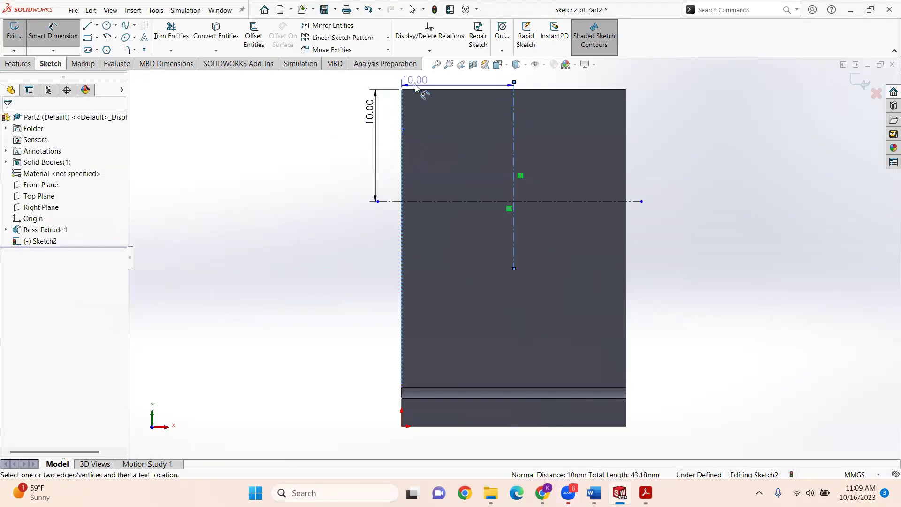
pyautogui.click(416, 86)
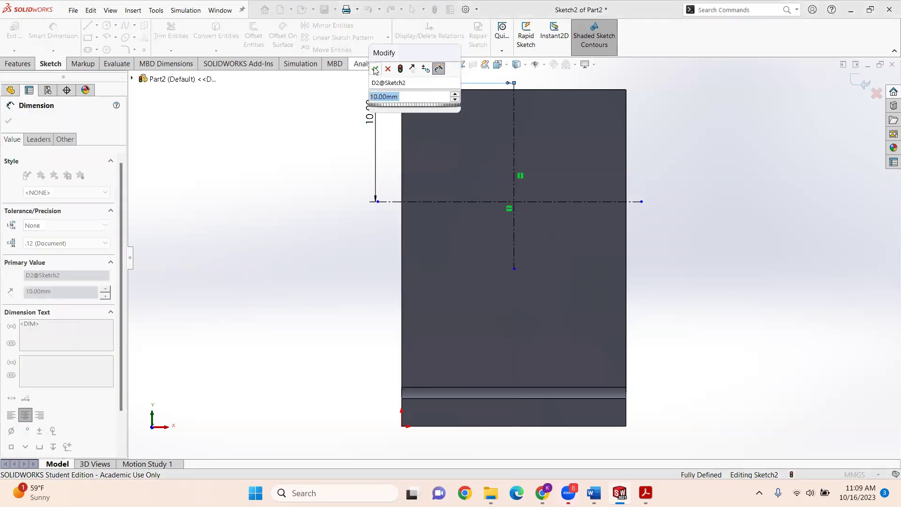
pyautogui.press('Return')
# Step: Draw a circle with a radius of 5 mm centred on the intersection of the two centerlines
pyautogui.click(107, 25)
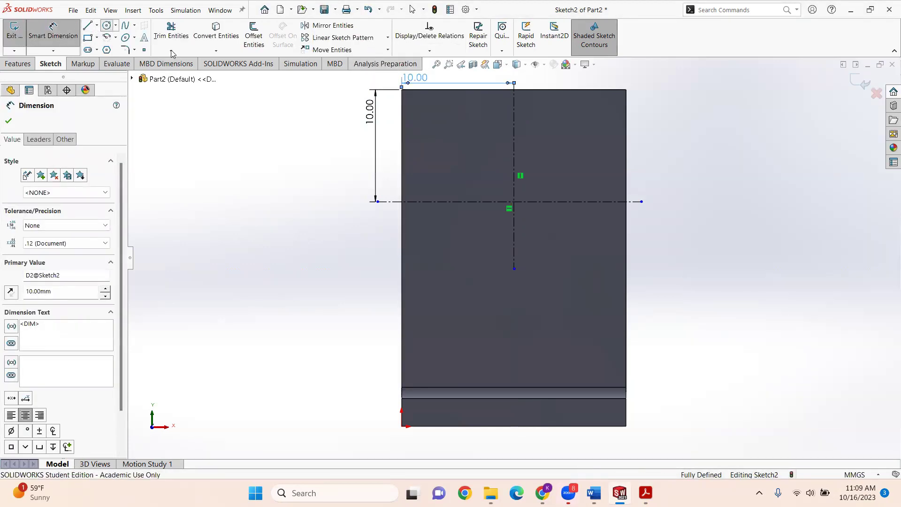
pyautogui.click(514, 201)
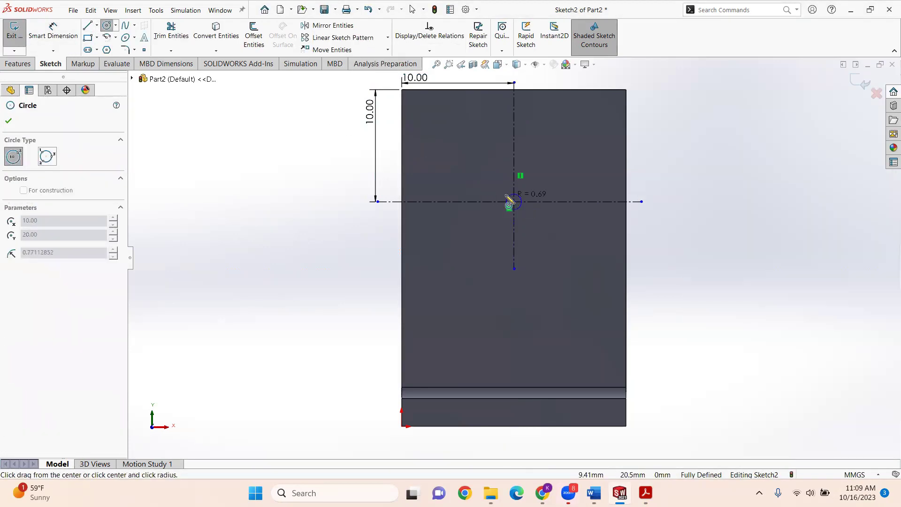
pyautogui.click(485, 187)
pyautogui.write('5')
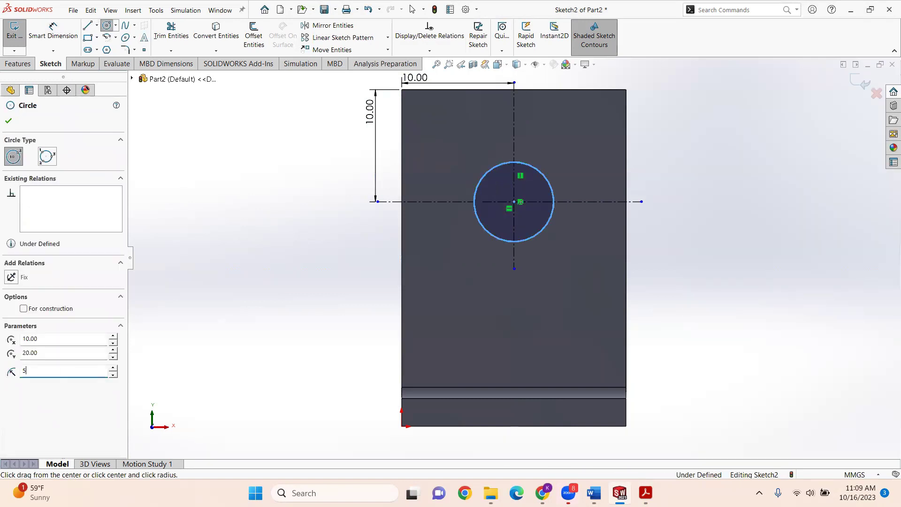
pyautogui.press('Return')
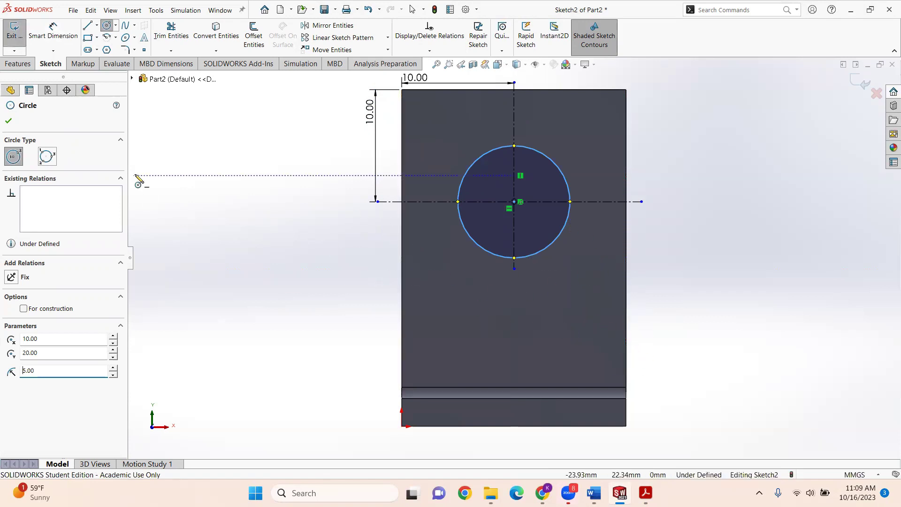
# Step: Draw a corner rectangle against the face's right edge below the circle and dimension its width as 5 mm
pyautogui.click(89, 37)
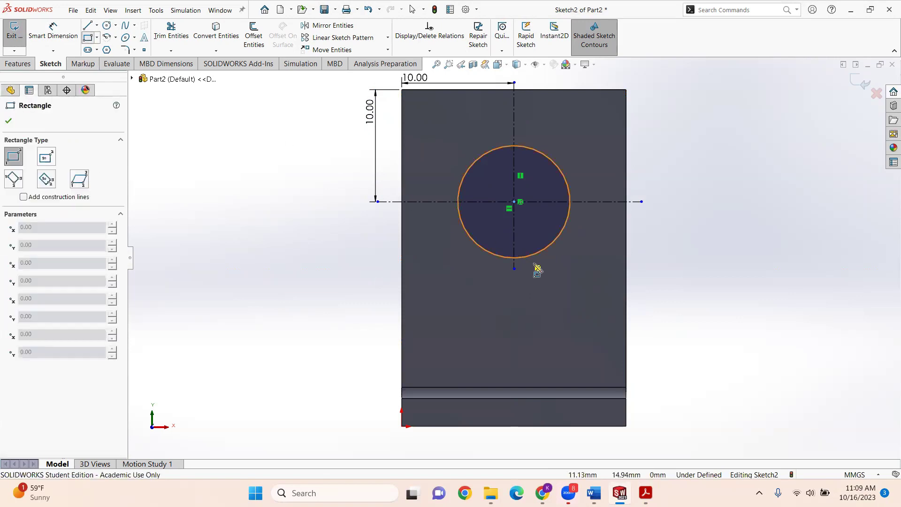
pyautogui.moveTo(627, 298)
pyautogui.mouseDown()
pyautogui.moveTo(579, 332)
pyautogui.moveTo(570, 357)
pyautogui.mouseUp()
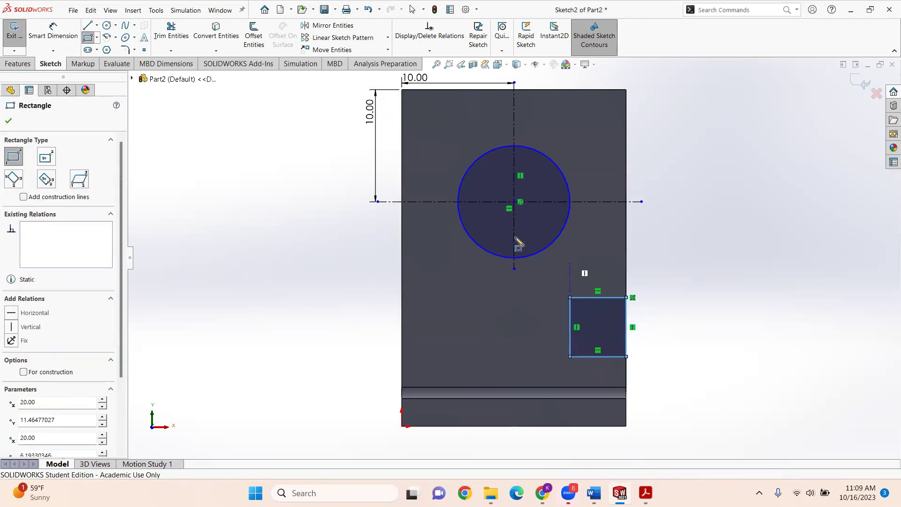
pyautogui.click(37, 34)
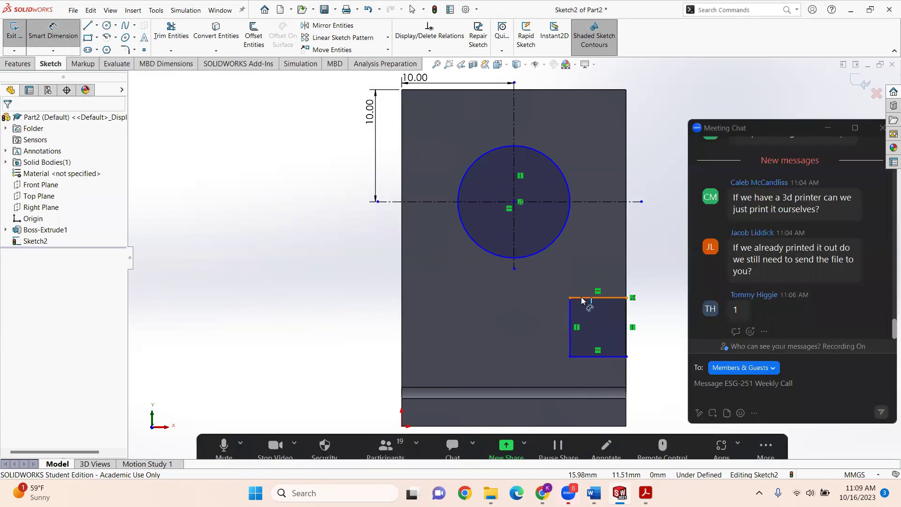
pyautogui.click(583, 297)
pyautogui.click(606, 84)
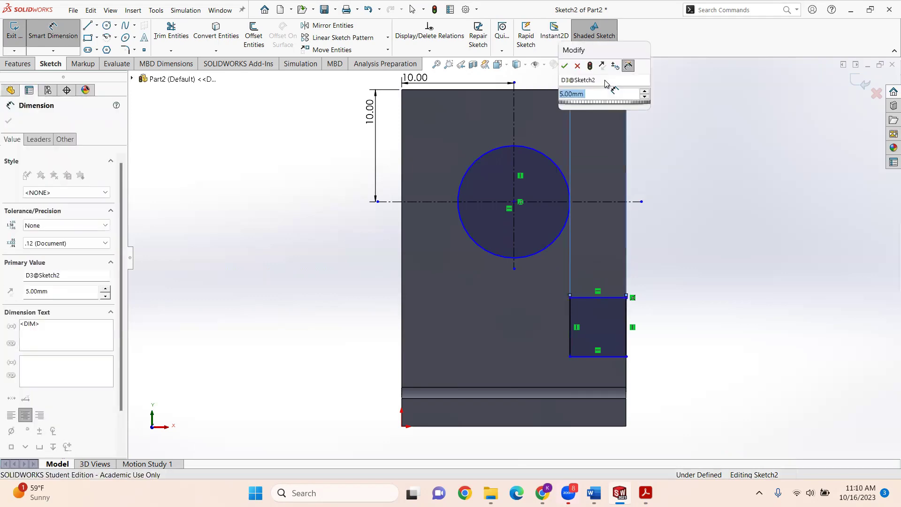
pyautogui.press('Return')
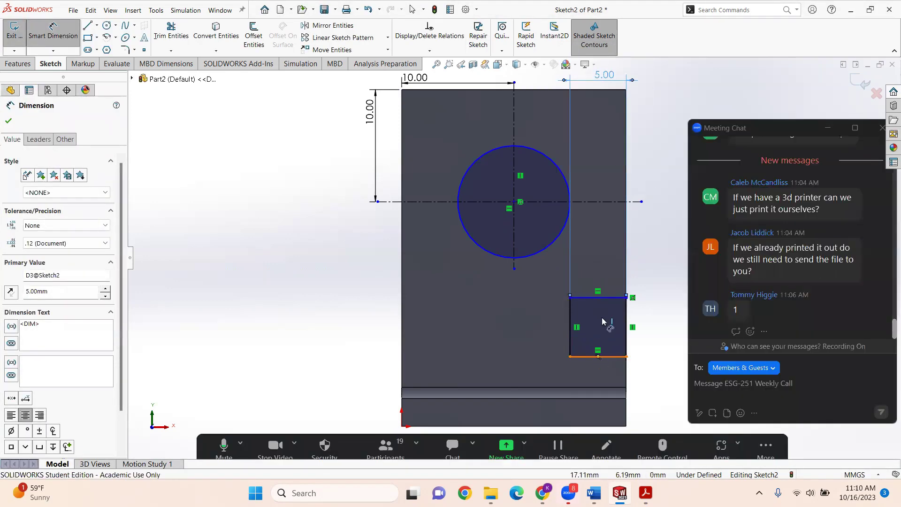
# Step: Dimension the notch rectangle's height as 5 mm
pyautogui.click(595, 357)
pyautogui.click(605, 297)
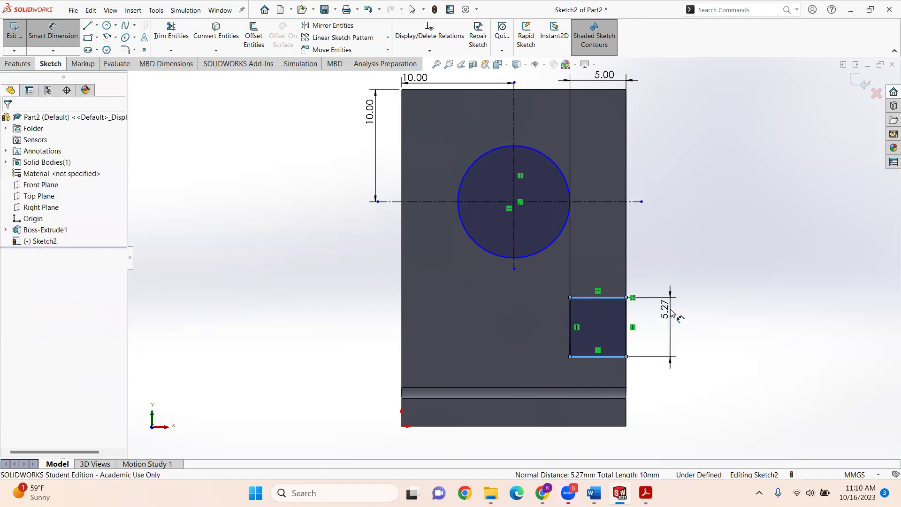
pyautogui.click(670, 312)
pyautogui.write('5')
pyautogui.press('Return')
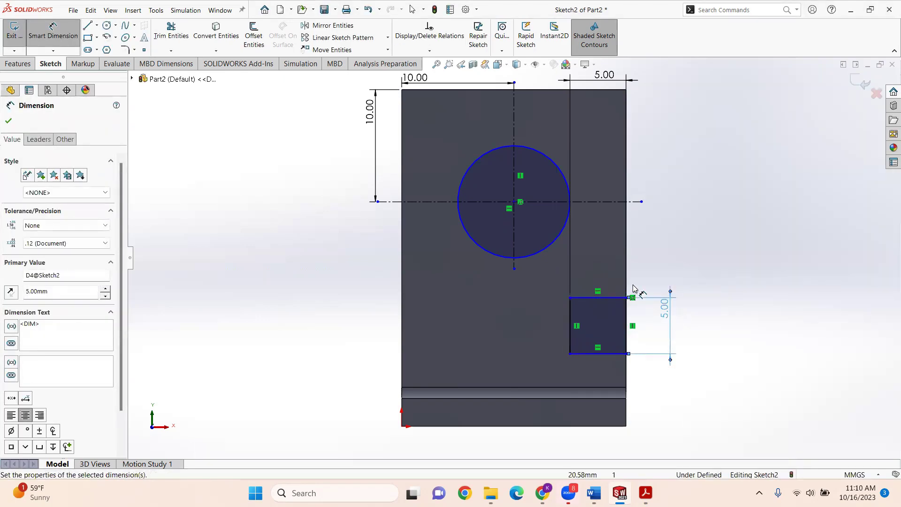
# Step: Dimension the notch rectangle's upper edge 20 mm below the upright leg's top edge
pyautogui.click(610, 298)
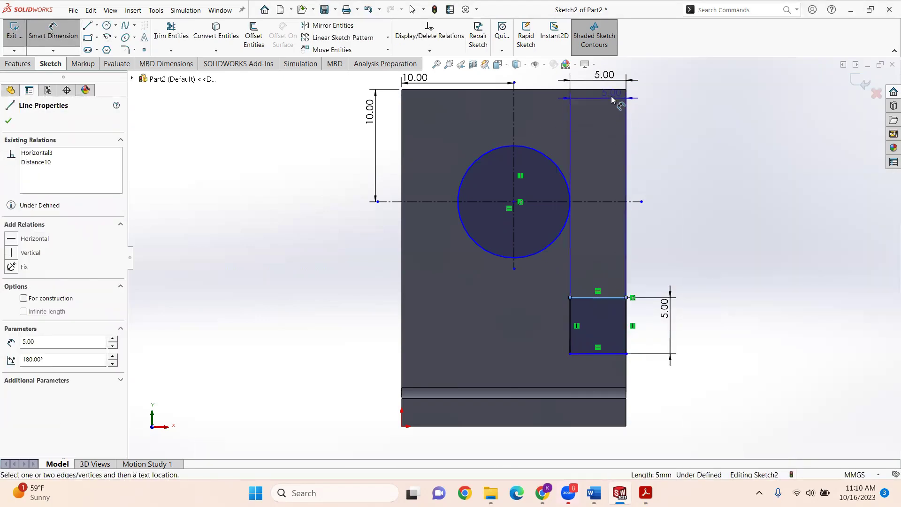
pyautogui.click(611, 90)
pyautogui.click(660, 122)
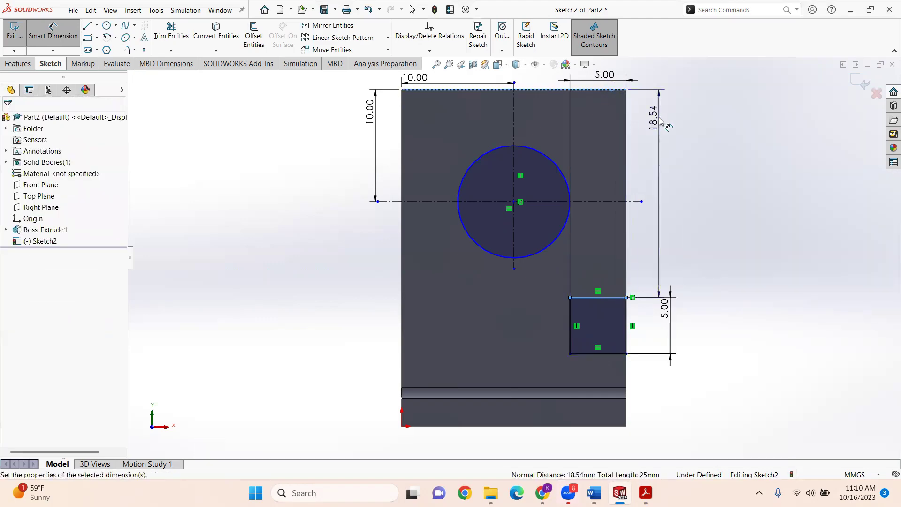
pyautogui.write('20')
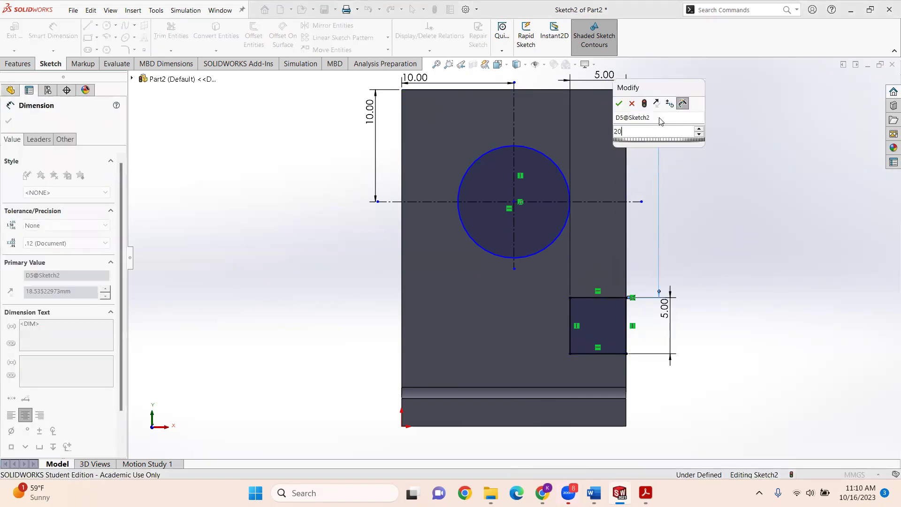
pyautogui.press('Return')
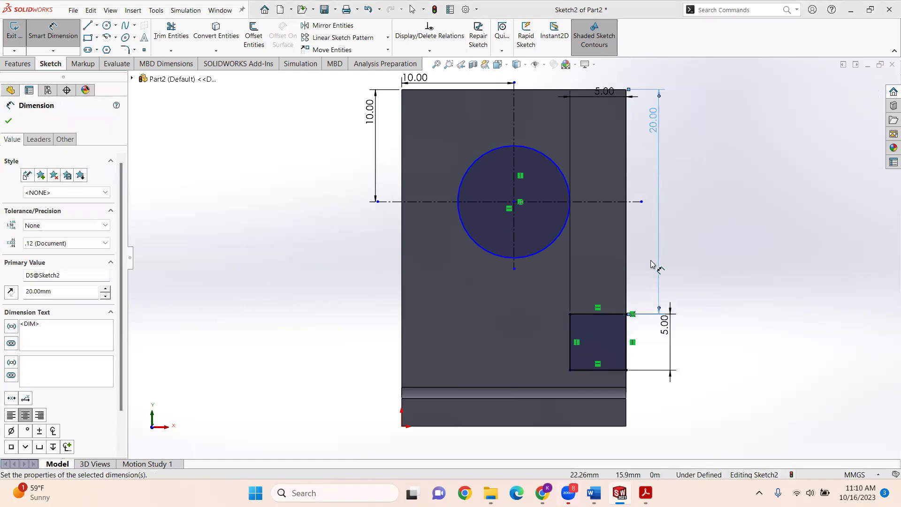
pyautogui.click(686, 232)
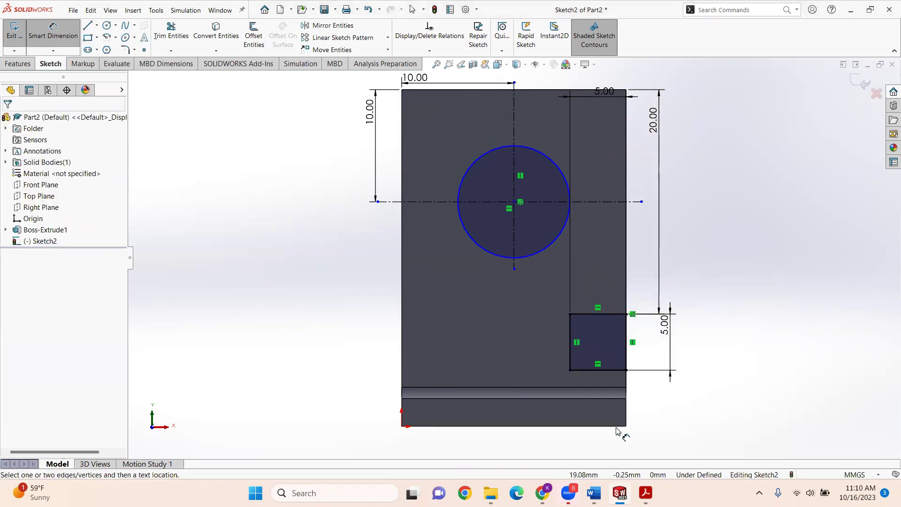
# Step: Check the notch size in the exam PDF in Acrobat, and back in SolidWorks set the notch rectangle's width to 4 mm
pyautogui.click(645, 493)
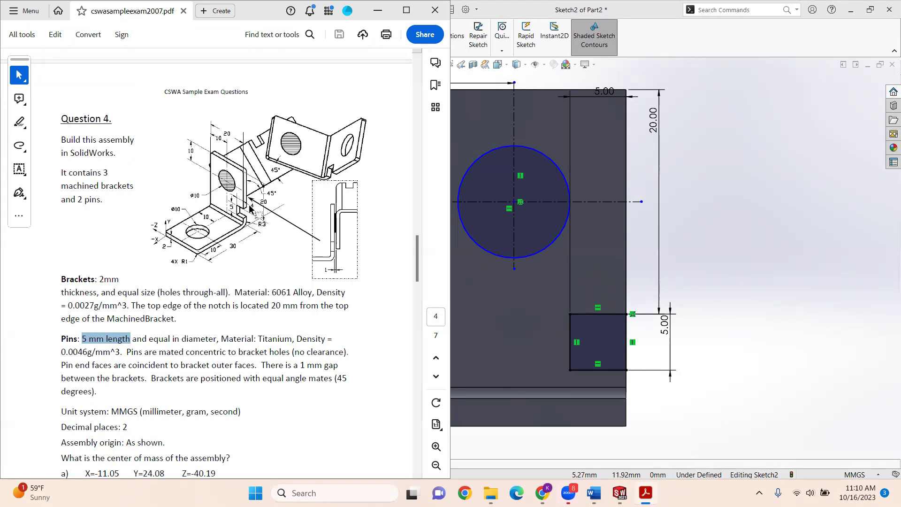
pyautogui.click(607, 90)
pyautogui.doubleClick(607, 91)
pyautogui.write('4')
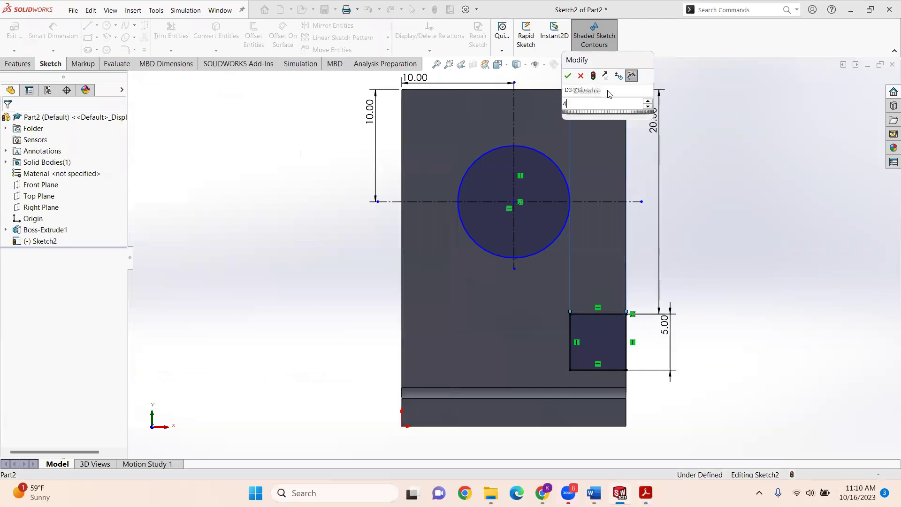
pyautogui.press('Return')
pyautogui.click(729, 123)
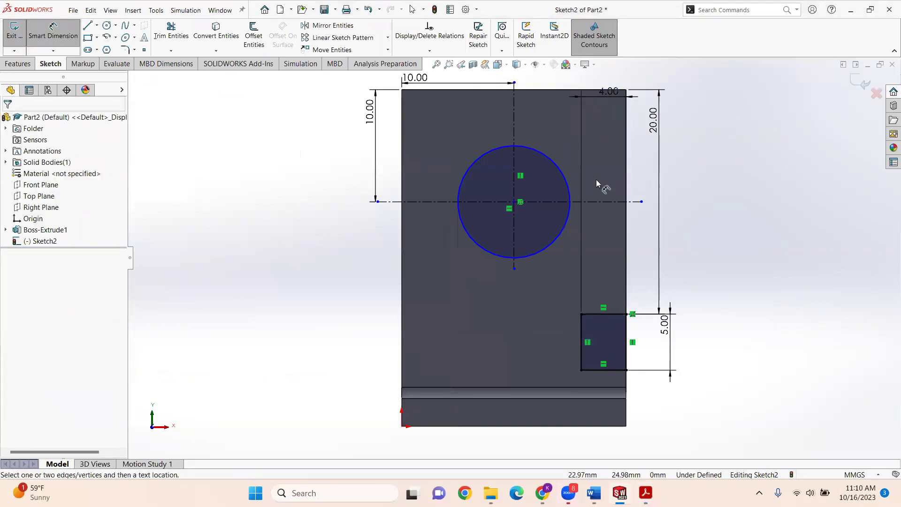
# Step: Recheck the exam drawing in Acrobat, and back in SolidWorks cut the circle and notch through the upright leg as a 20 mm blind extruded cut
pyautogui.click(645, 493)
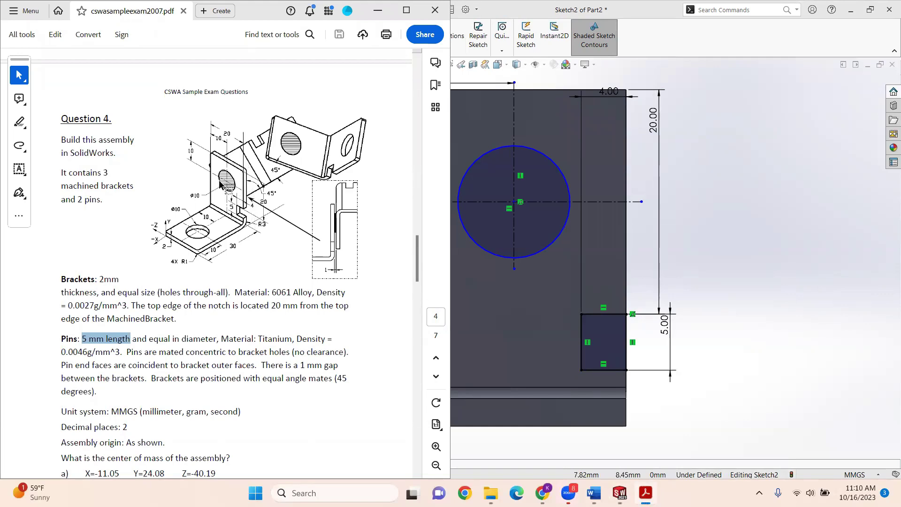
pyautogui.click(677, 259)
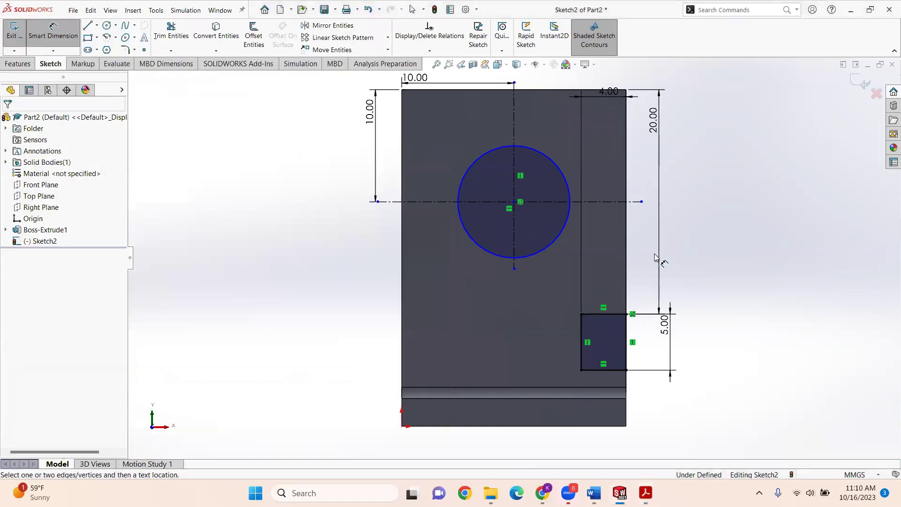
pyautogui.click(21, 64)
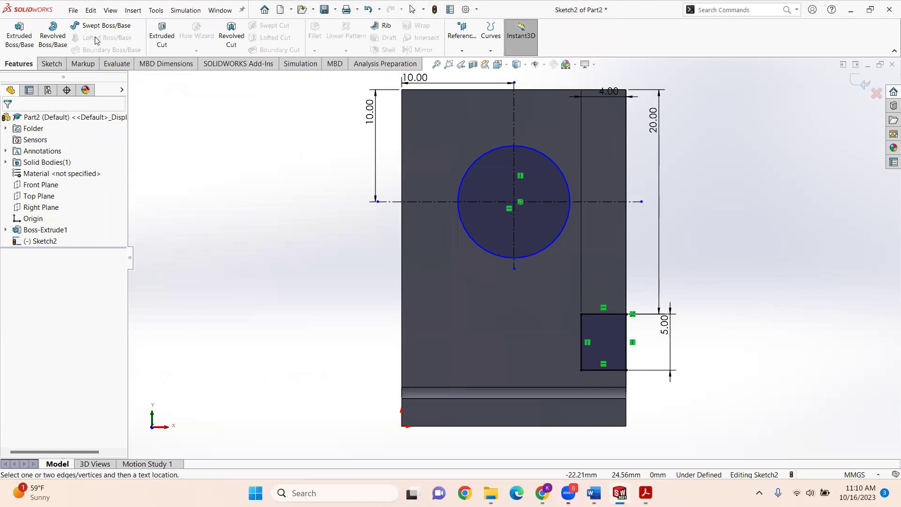
pyautogui.click(162, 35)
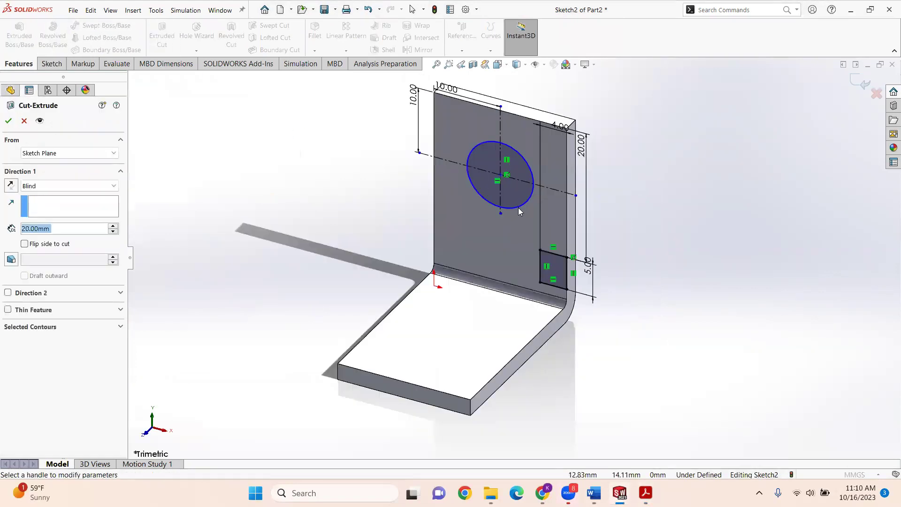
pyautogui.click(8, 122)
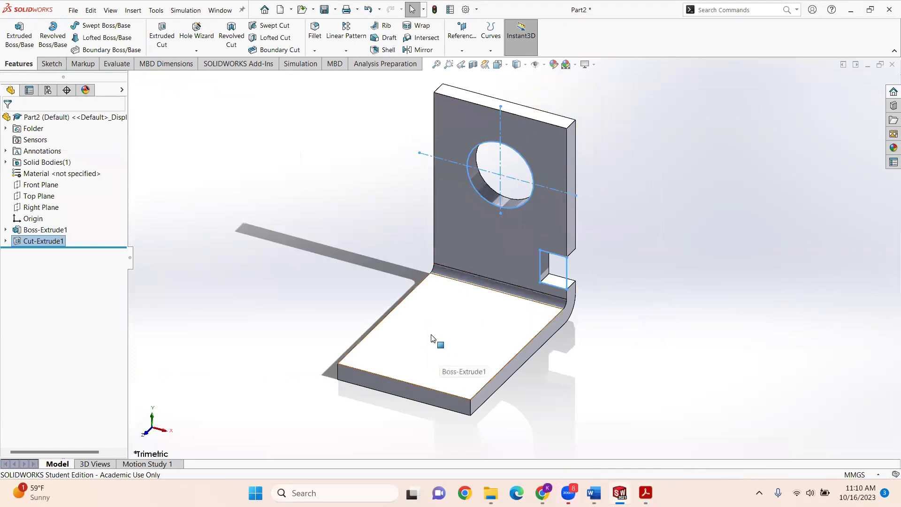
# Step: Start a sketch on the base leg's upper face and draw a vertical centerline about 20 mm long from its outer-edge midpoint toward the bend
pyautogui.click(51, 64)
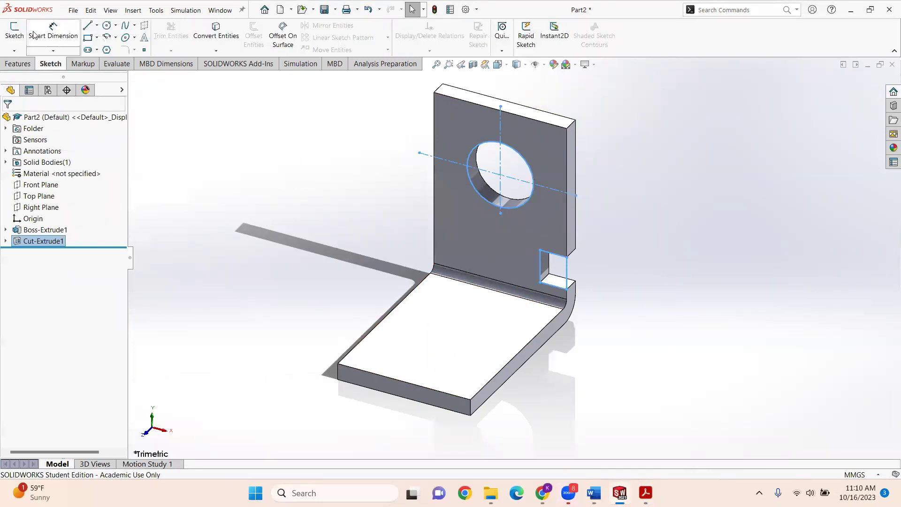
pyautogui.click(13, 30)
pyautogui.click(453, 340)
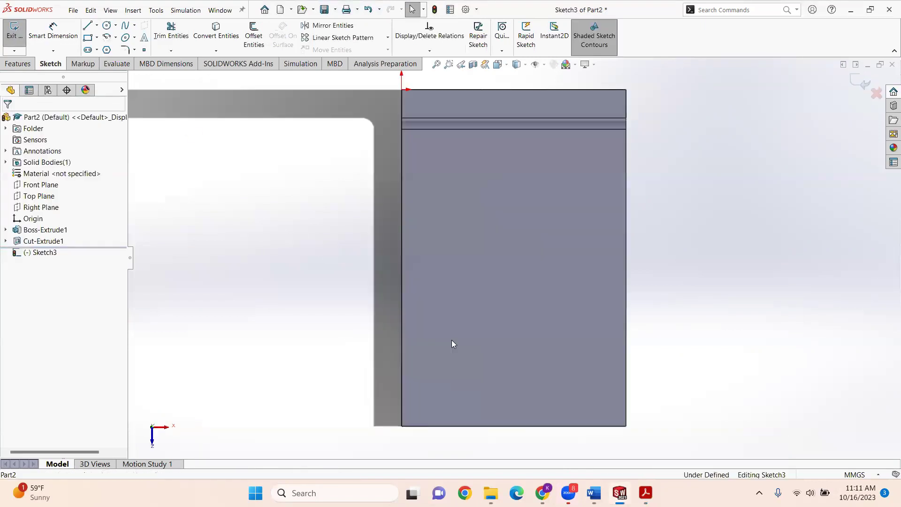
pyautogui.click(97, 25)
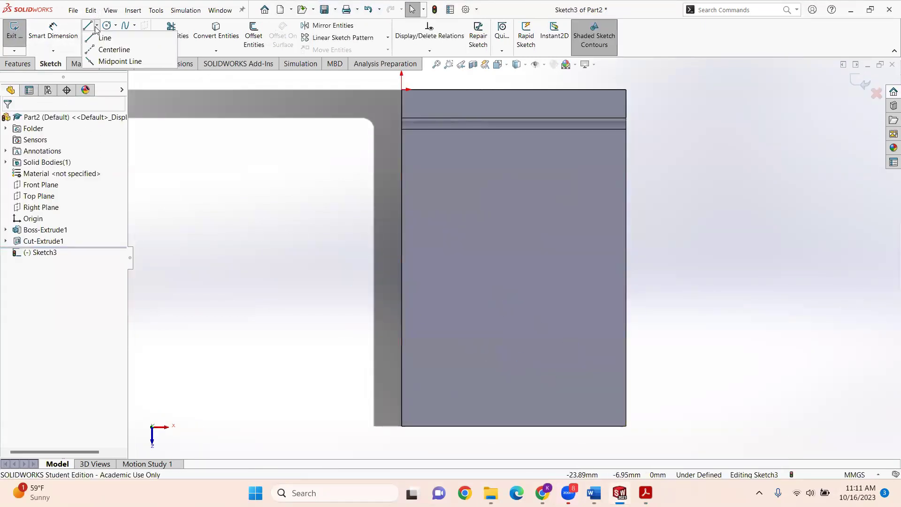
pyautogui.click(114, 50)
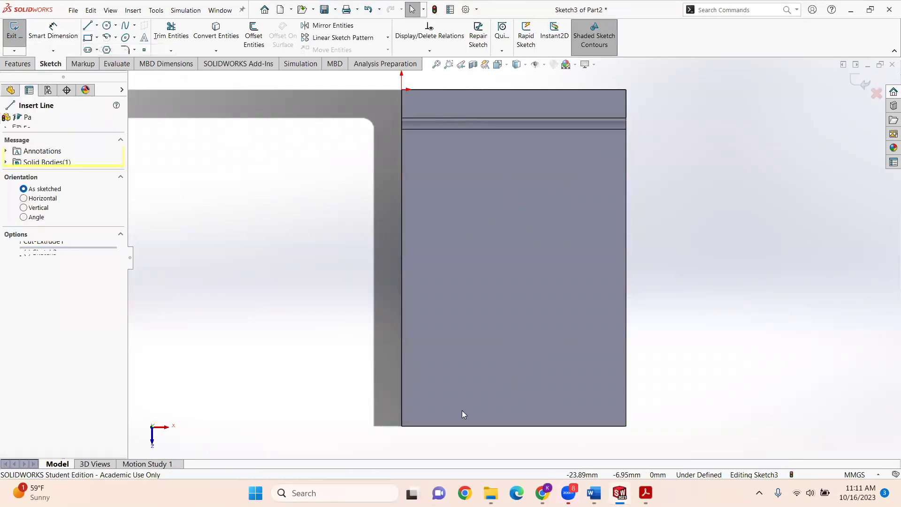
pyautogui.click(514, 426)
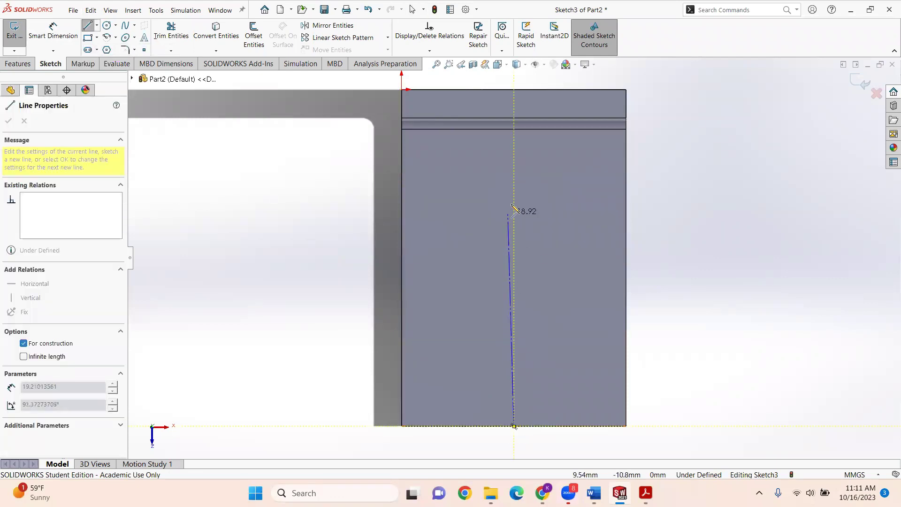
pyautogui.click(513, 198)
pyautogui.press('Escape')
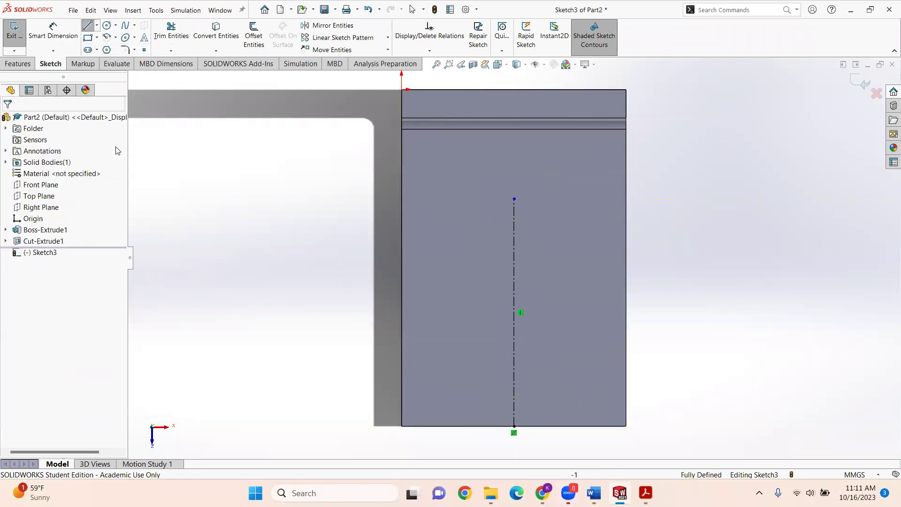
# Step: Draw a horizontal centerline about 23 mm long across the base leg, crossing the vertical centerline near the outer edge
pyautogui.click(96, 25)
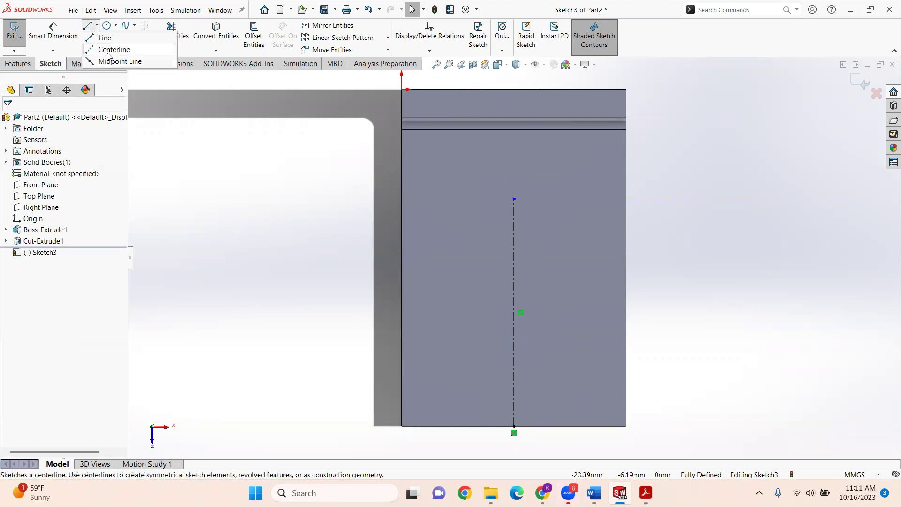
pyautogui.click(107, 46)
pyautogui.click(389, 362)
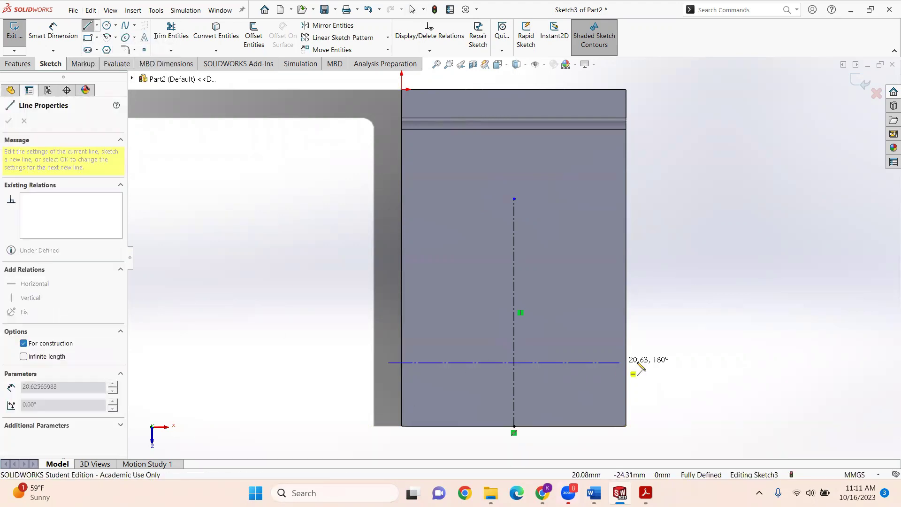
pyautogui.click(646, 363)
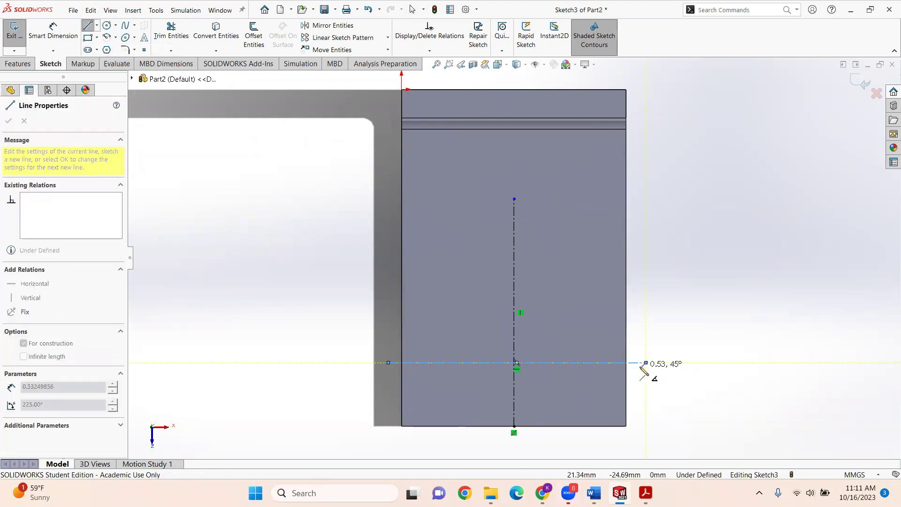
pyautogui.press('Escape')
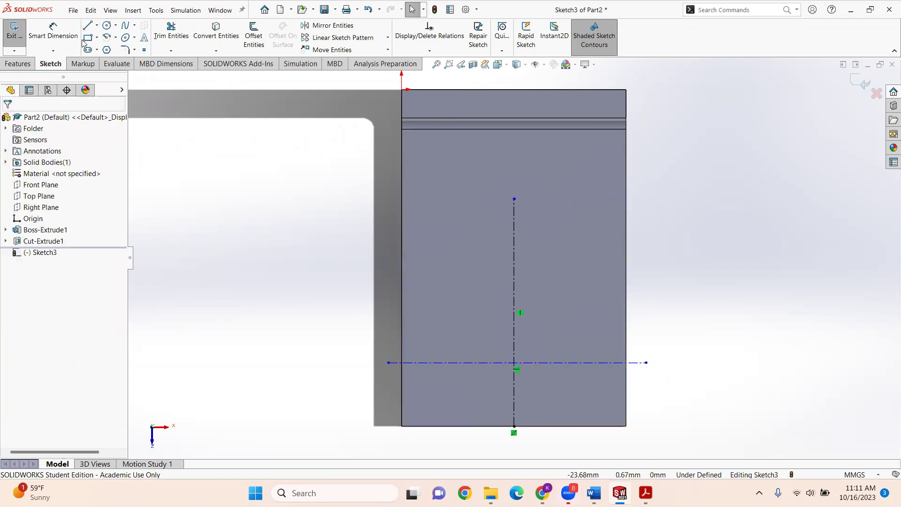
# Step: Dimension the horizontal centerline 10 mm from the base leg's outer edge
pyautogui.click(53, 32)
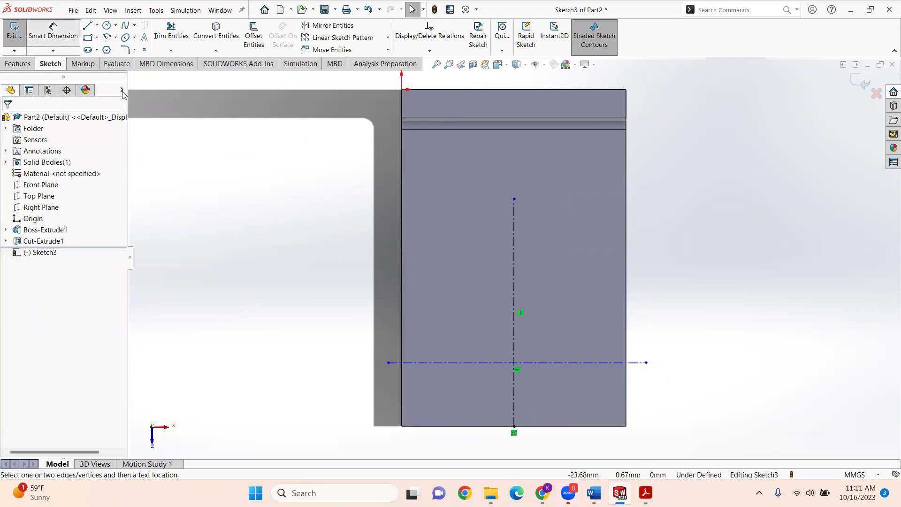
pyautogui.click(415, 424)
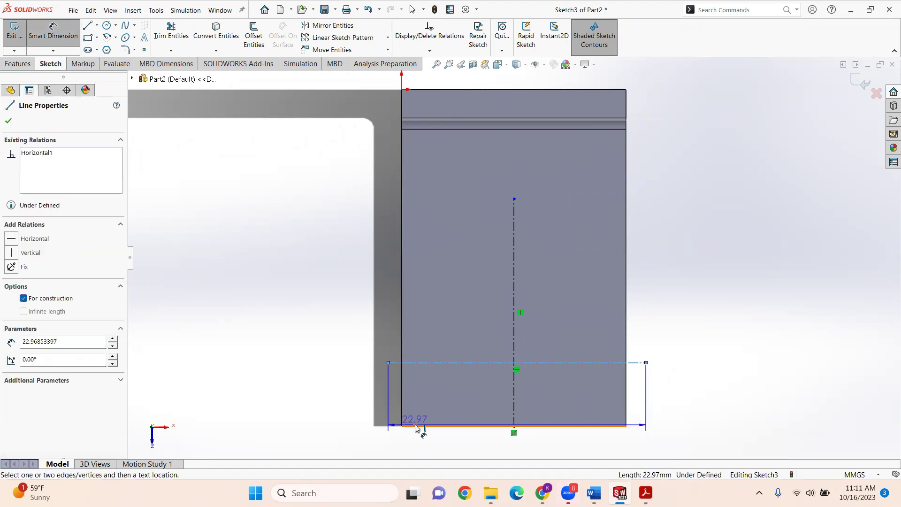
pyautogui.click(334, 413)
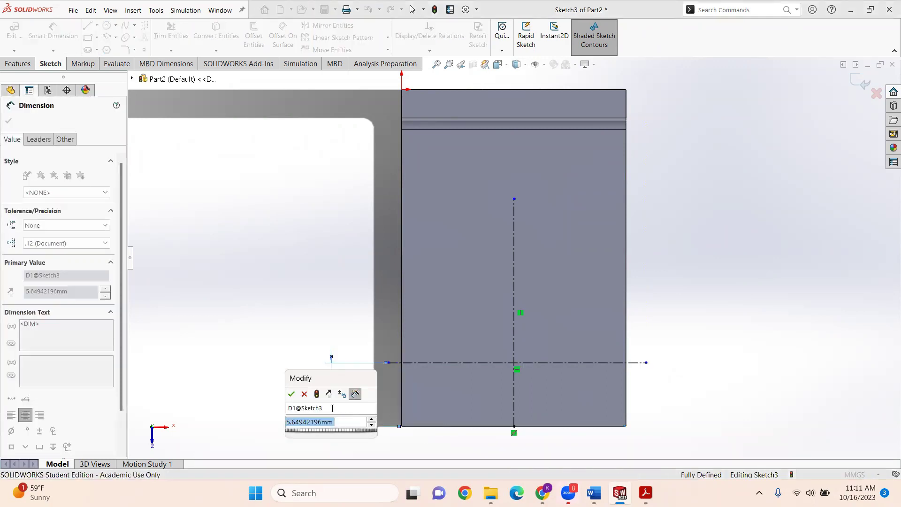
pyautogui.write('10')
pyautogui.press('Return')
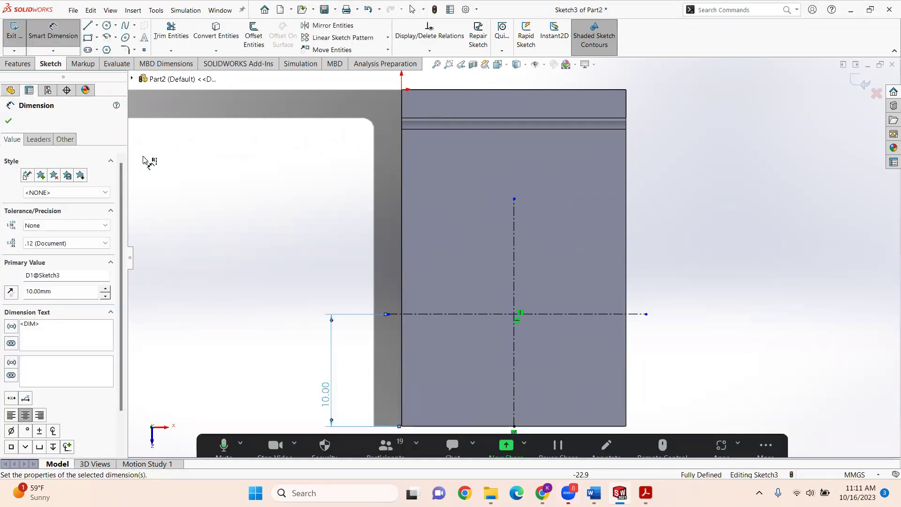
# Step: Sketch a circle of 5 mm radius centred on the intersection of the two centerlines and exit the sketch
pyautogui.click(107, 25)
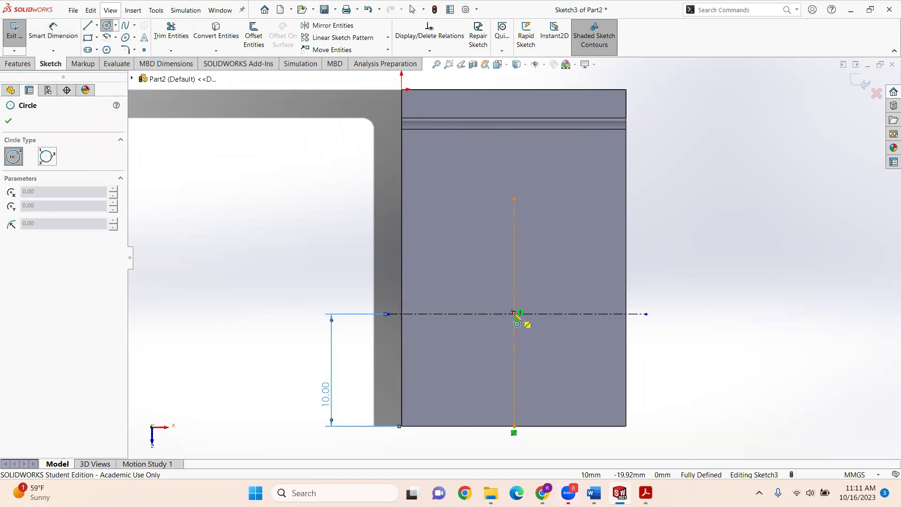
pyautogui.scroll(-10, 514, 312)
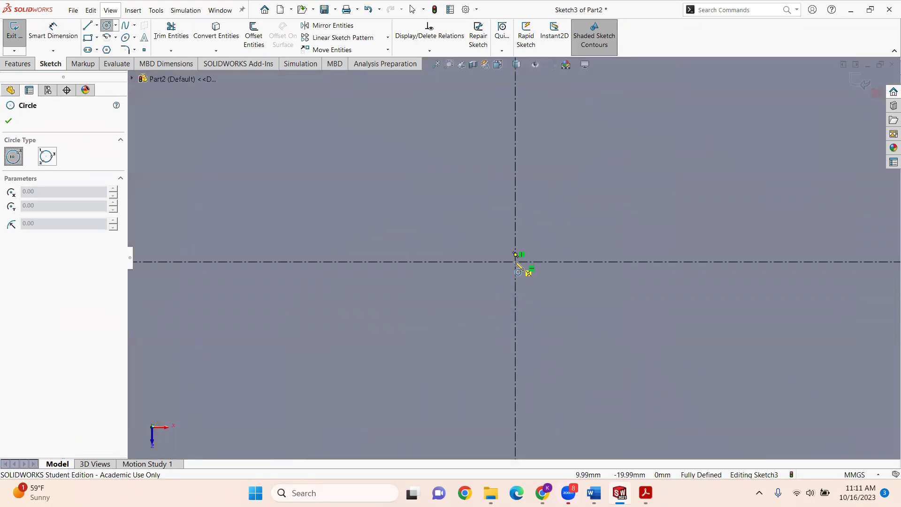
pyautogui.click(516, 255)
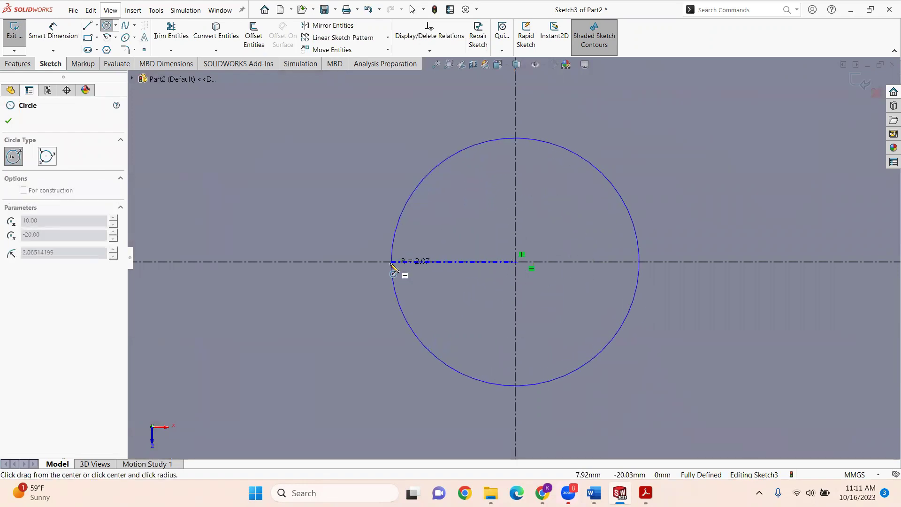
pyautogui.click(393, 266)
pyautogui.write('5')
pyautogui.press('Return')
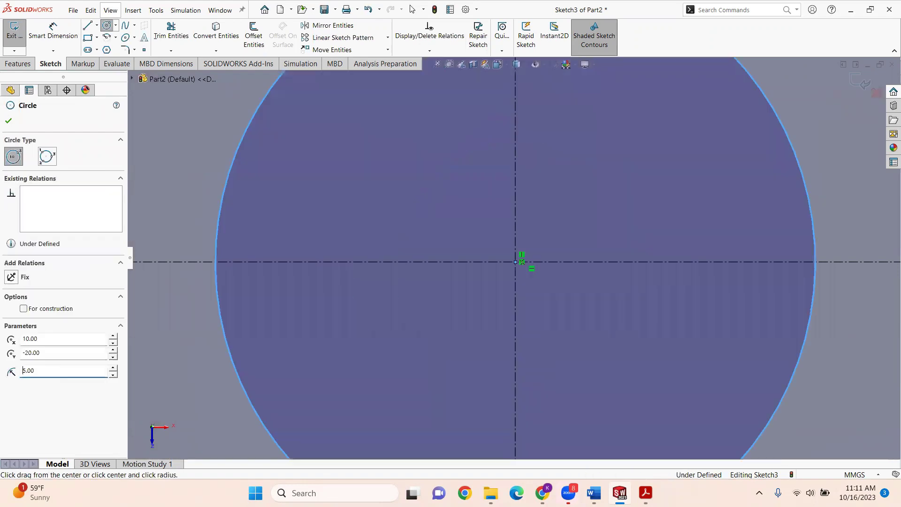
pyautogui.scroll(8, 516, 261)
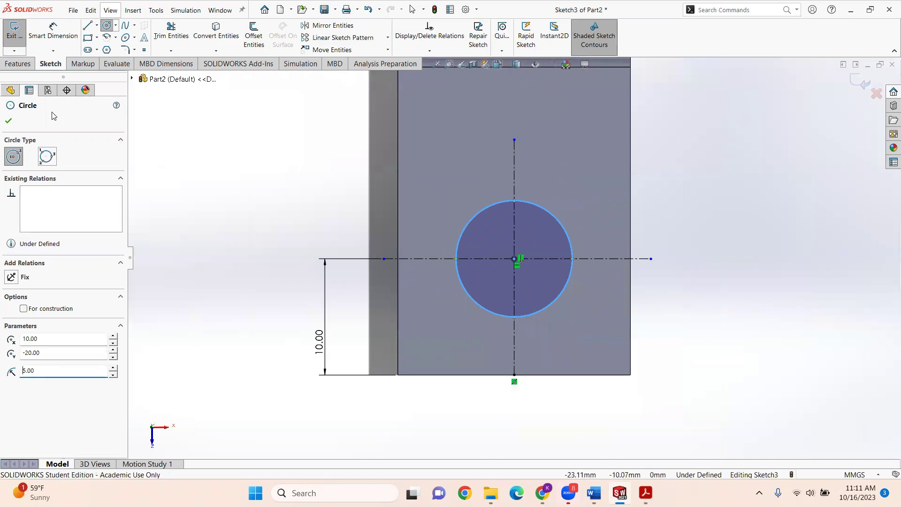
pyautogui.click(9, 122)
pyautogui.click(14, 31)
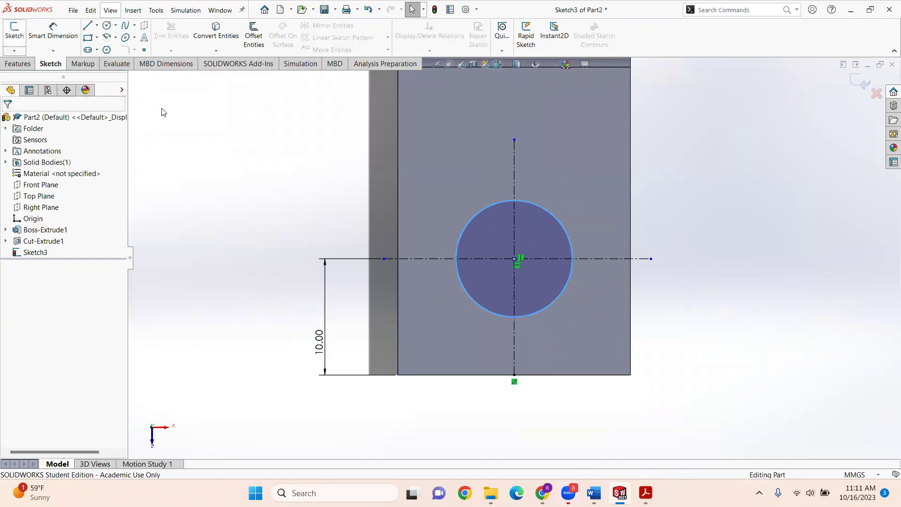
# Step: Cut the circle through the base leg as a 20 mm blind extruded cut
pyautogui.click(17, 64)
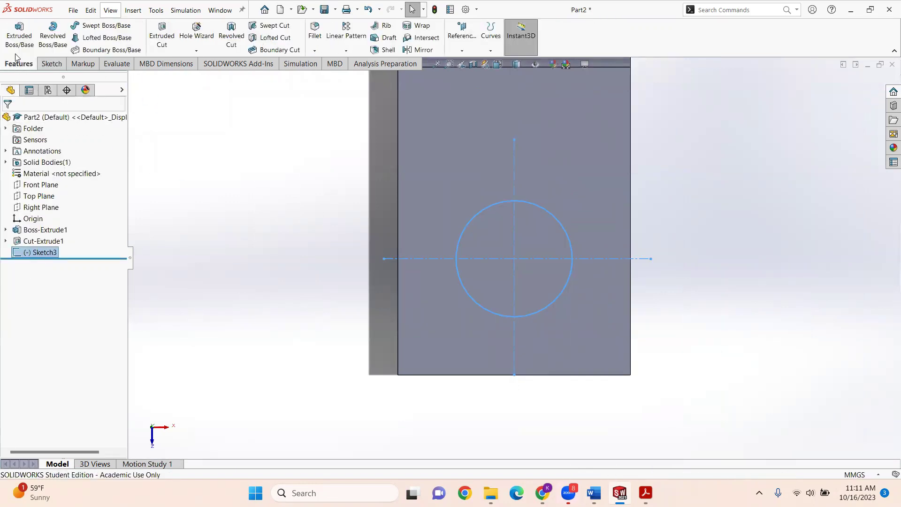
pyautogui.click(162, 36)
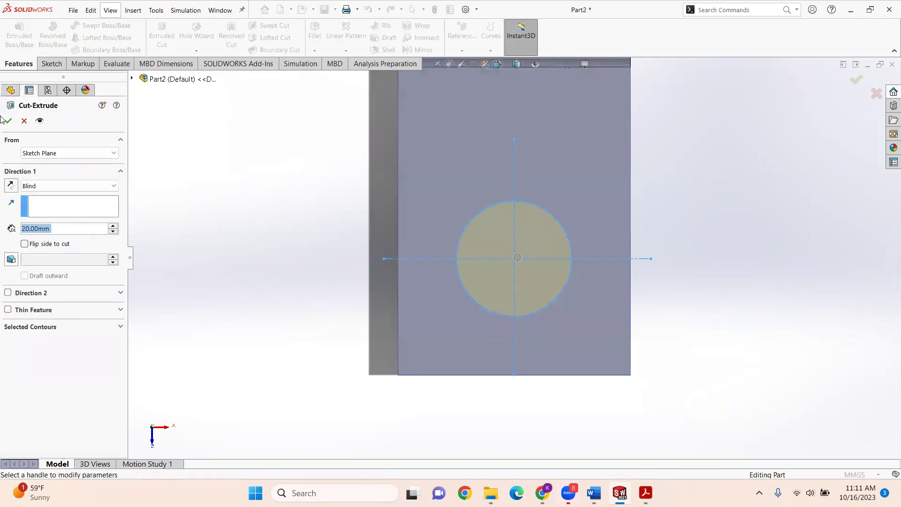
pyautogui.click(6, 121)
pyautogui.moveTo(312, 183); pyautogui.dragTo(624, 281, button='middle')
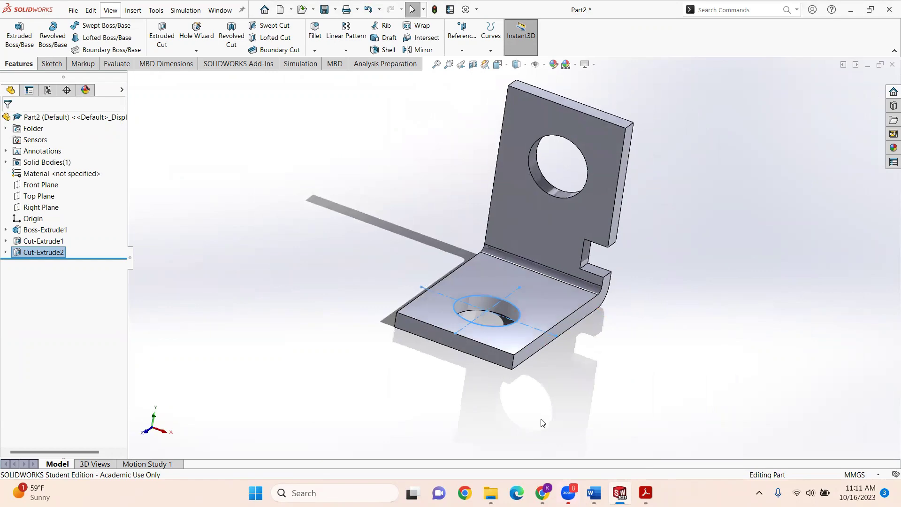
# Step: Check the corner radius in the exam PDF in Acrobat, and back in SolidWorks set up a 1 mm fillet on the upright leg's two upper corner edges
pyautogui.click(638, 484)
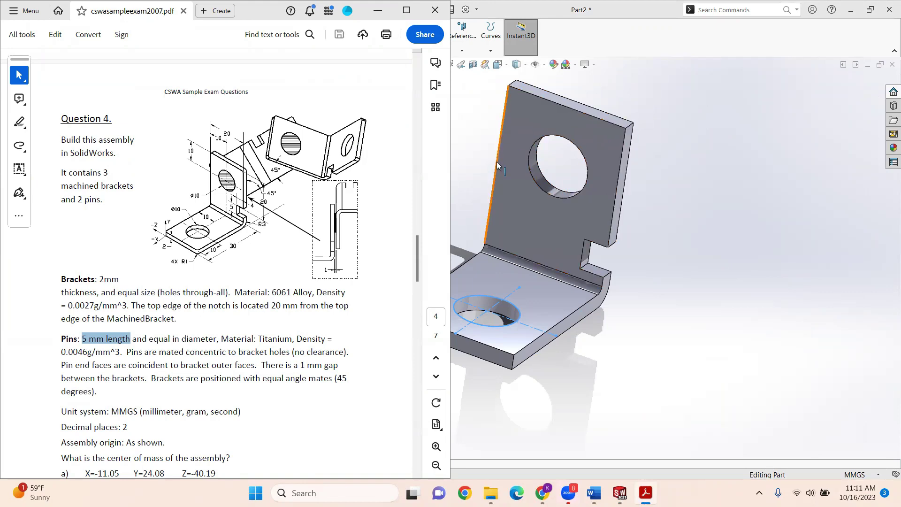
pyautogui.click(486, 153)
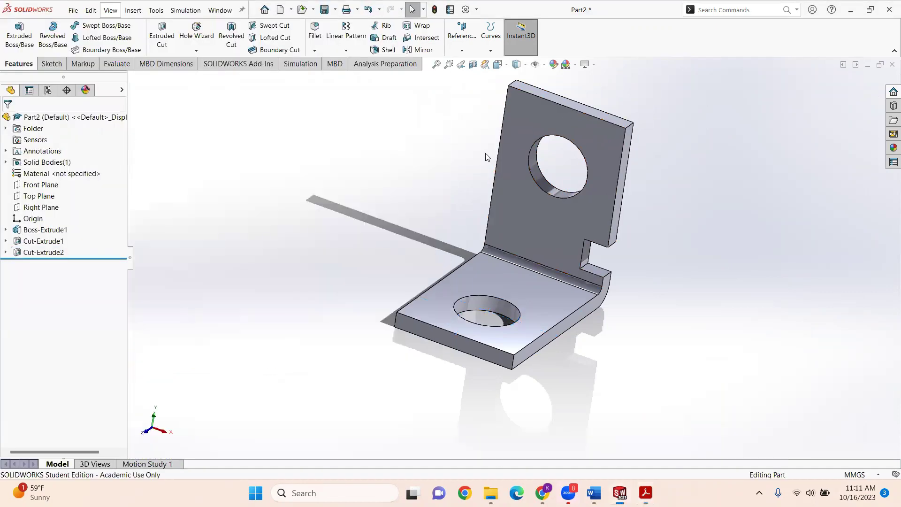
pyautogui.click(315, 31)
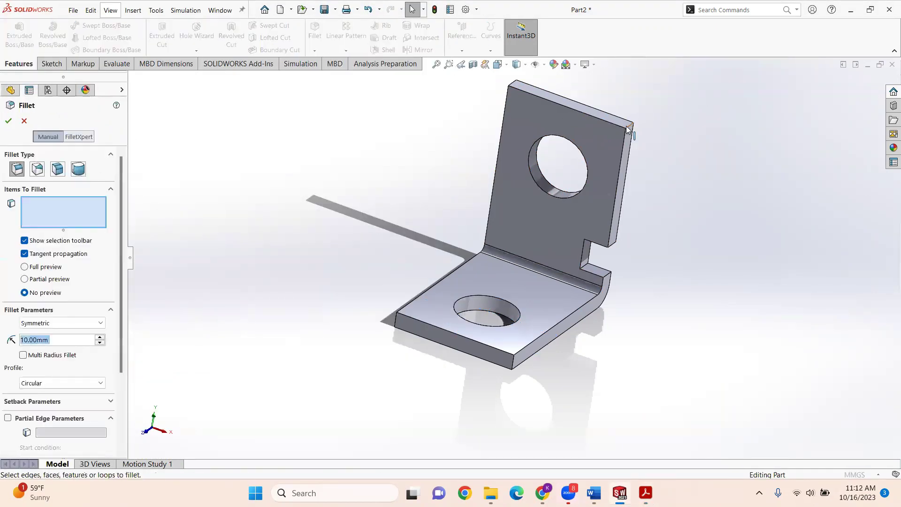
pyautogui.click(627, 126)
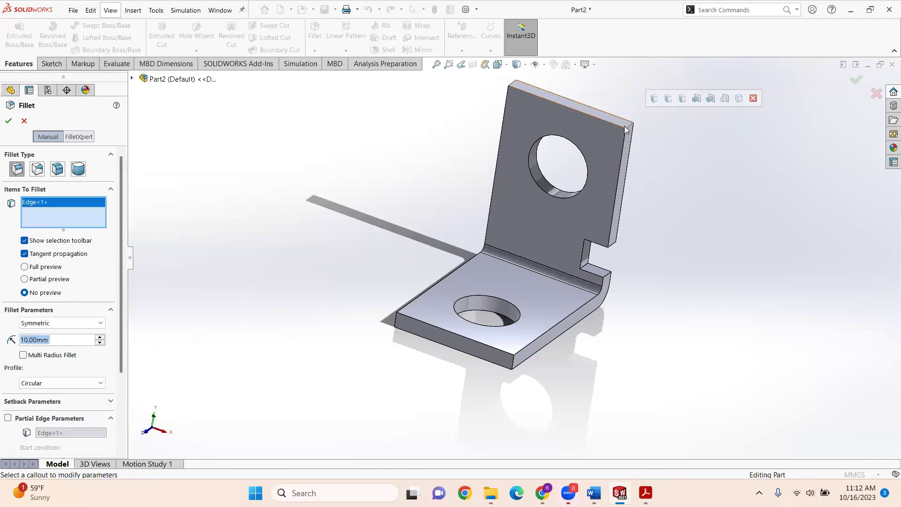
pyautogui.click(512, 84)
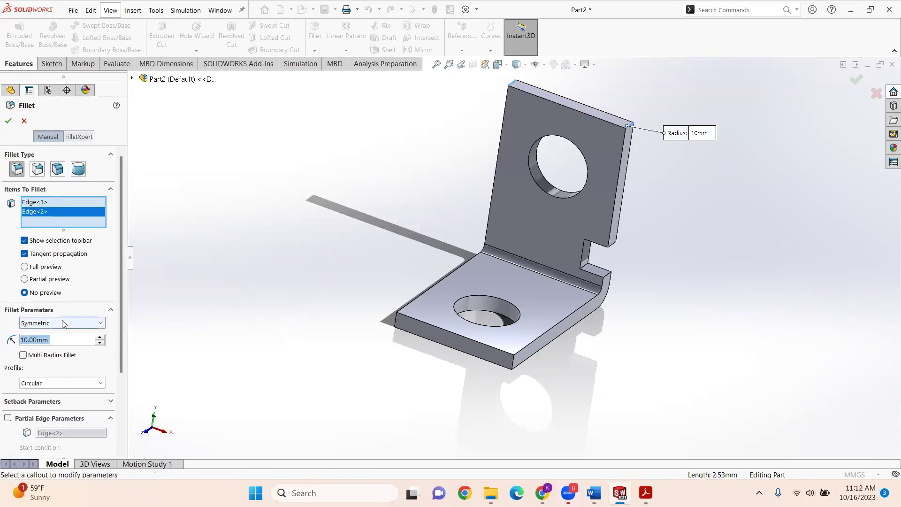
pyautogui.write('1')
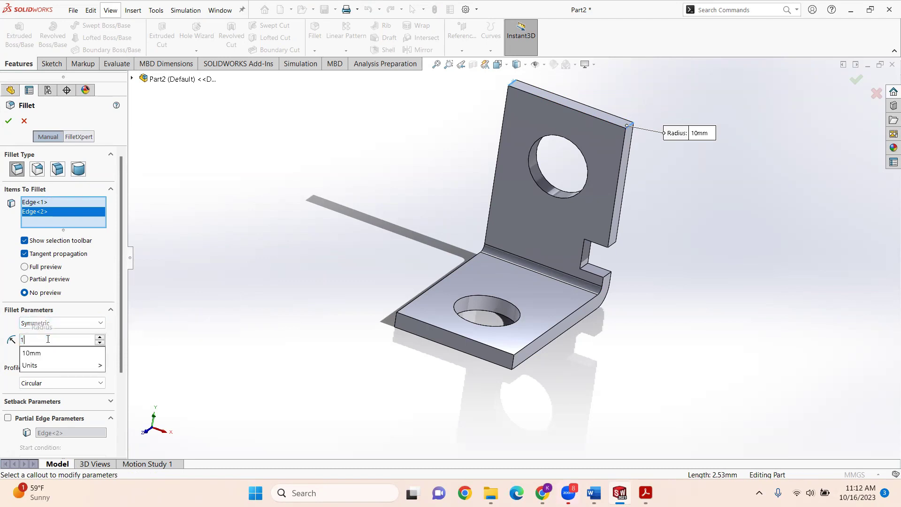
pyautogui.press('Return')
# Step: Add the base leg's two outer corner edges to the fillet, switch on the full preview and apply the fillet
pyautogui.scroll(1, 580, 356)
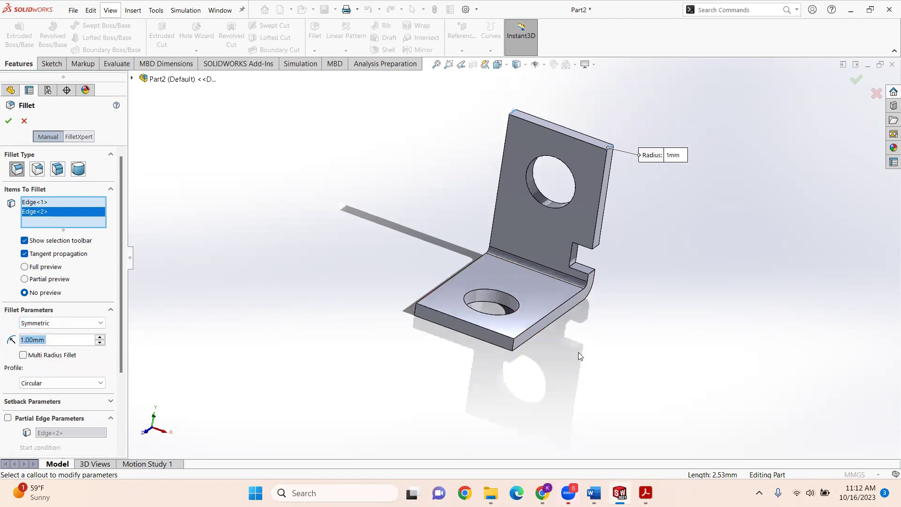
pyautogui.click(514, 346)
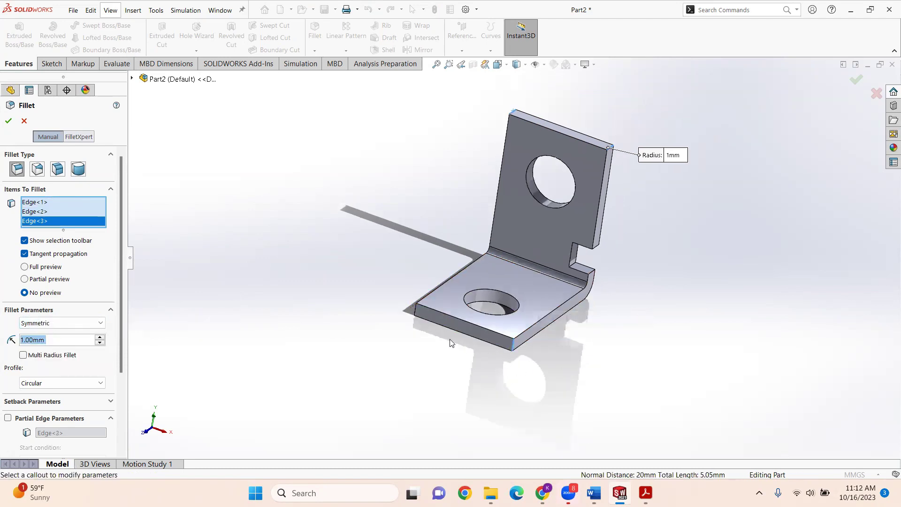
pyautogui.click(415, 313)
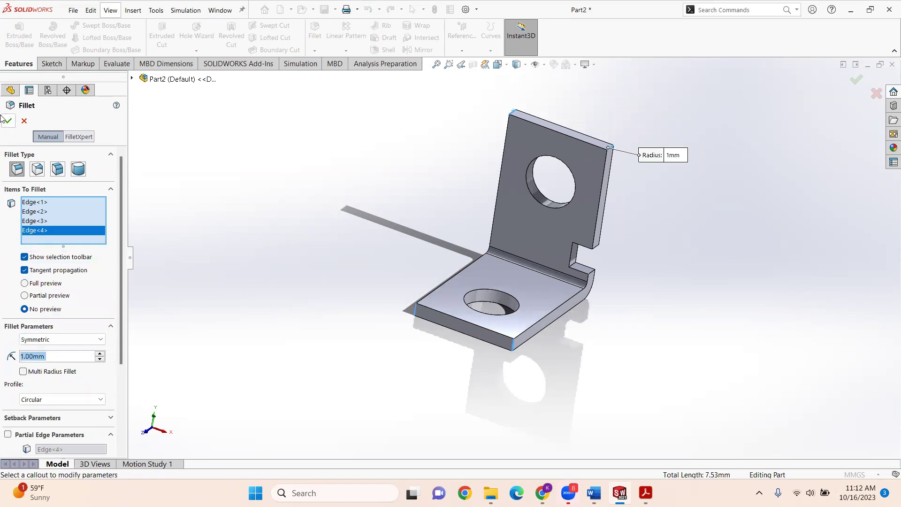
pyautogui.click(25, 285)
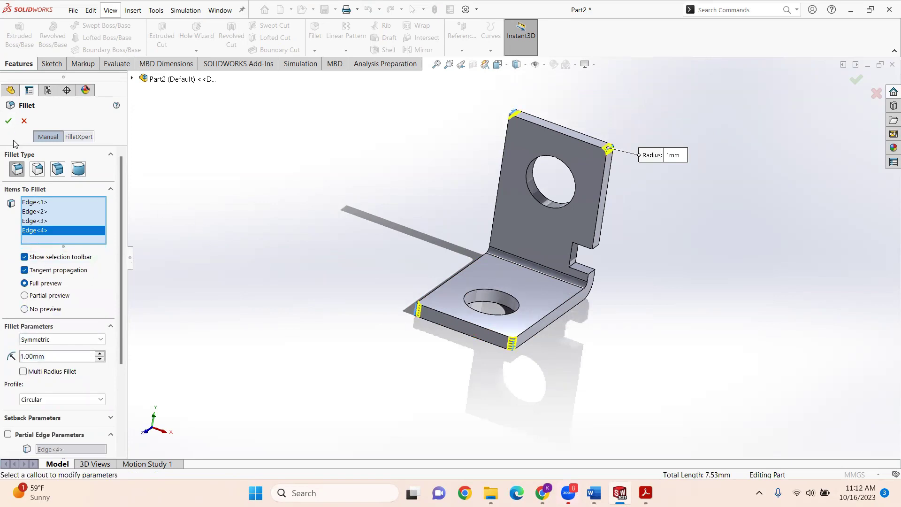
pyautogui.click(8, 122)
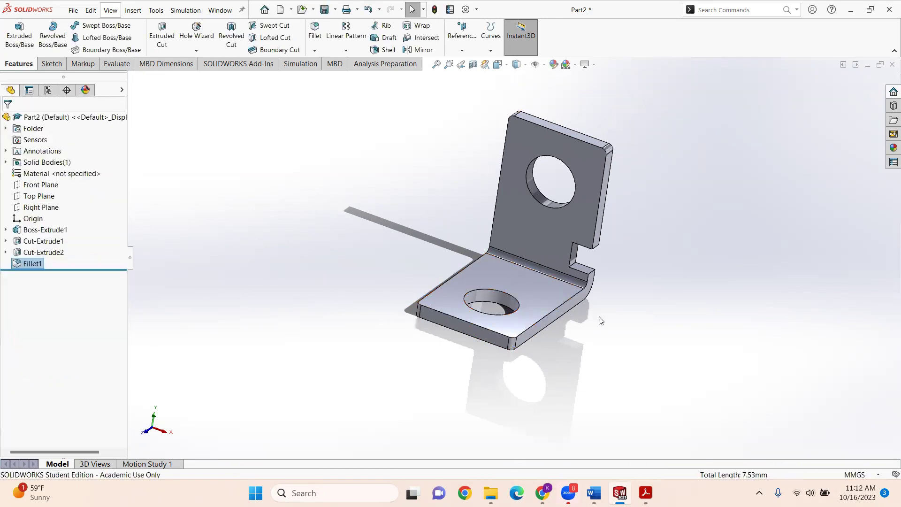
# Step: Examine the filleted bracket and compare it with the Question 4 drawing in Acrobat, returning to SolidWorks
pyautogui.moveTo(605, 320); pyautogui.dragTo(587, 301, button='middle')
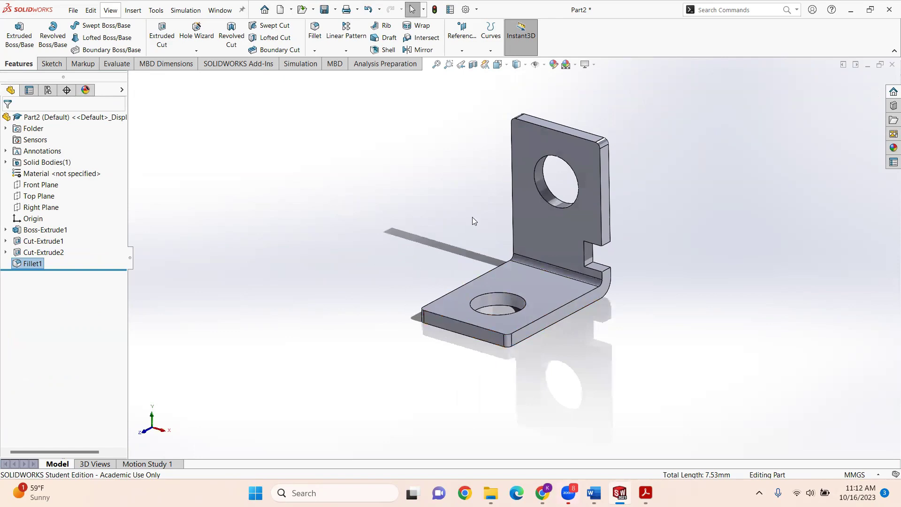
pyautogui.moveTo(587, 211); pyautogui.dragTo(589, 212, button='middle')
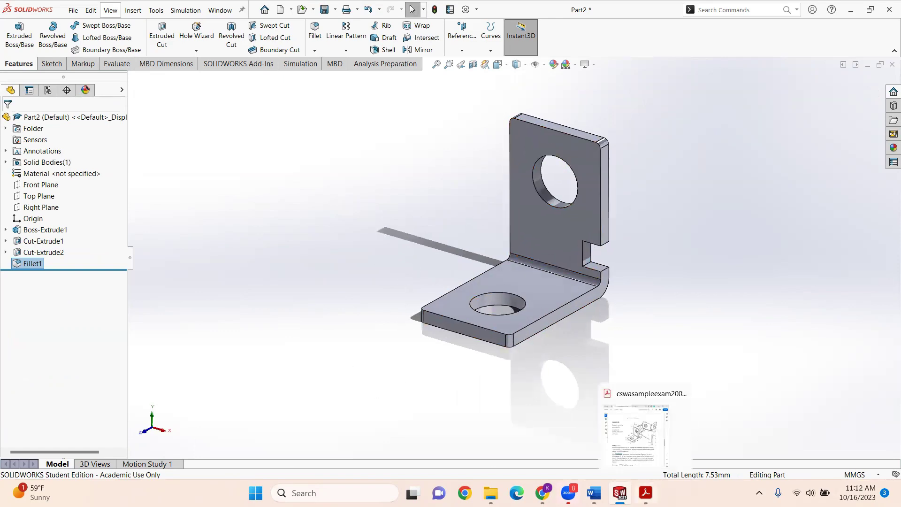
pyautogui.click(639, 486)
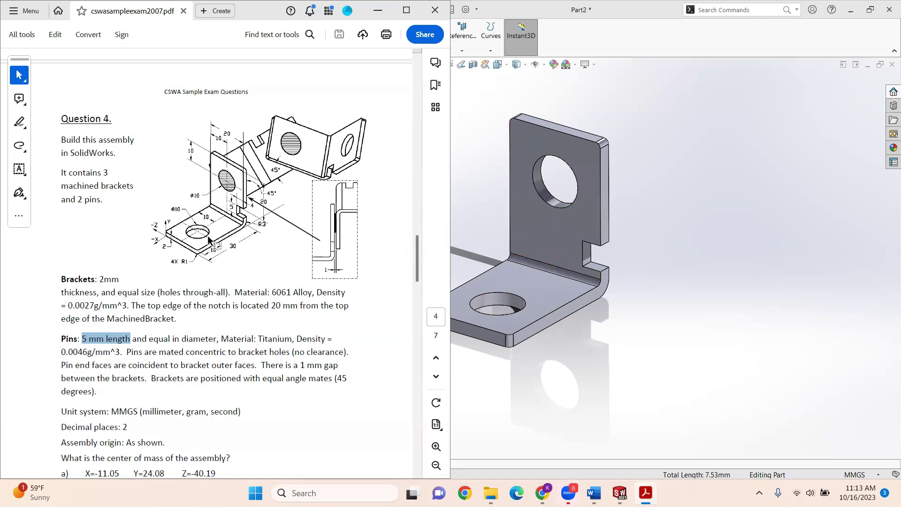
pyautogui.click(476, 153)
# Step: Save the bracket part in the GCU folder under the name L Bracket Exam 2007
pyautogui.click(75, 10)
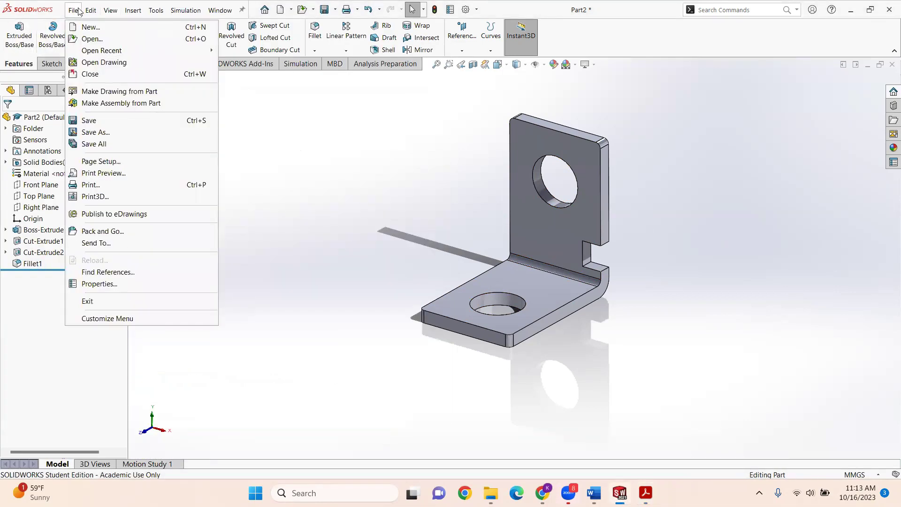
pyautogui.click(96, 132)
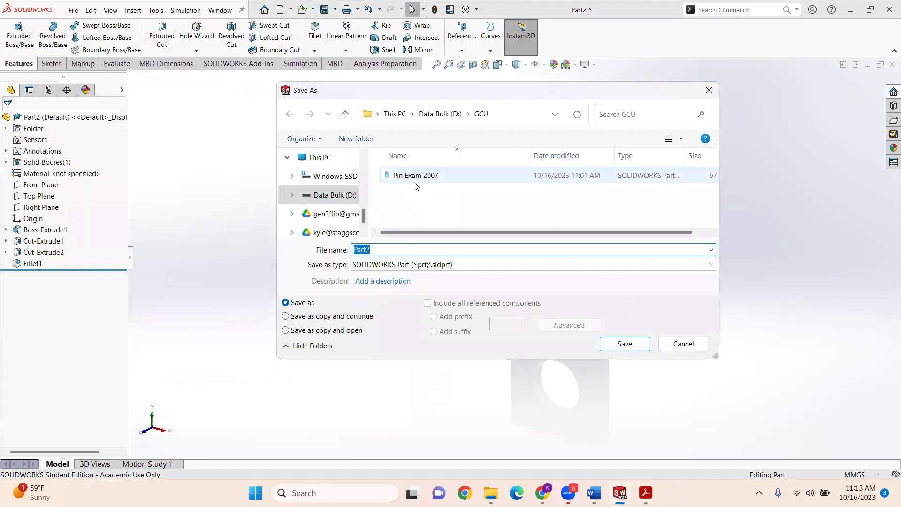
pyautogui.click(416, 177)
pyautogui.click(360, 251)
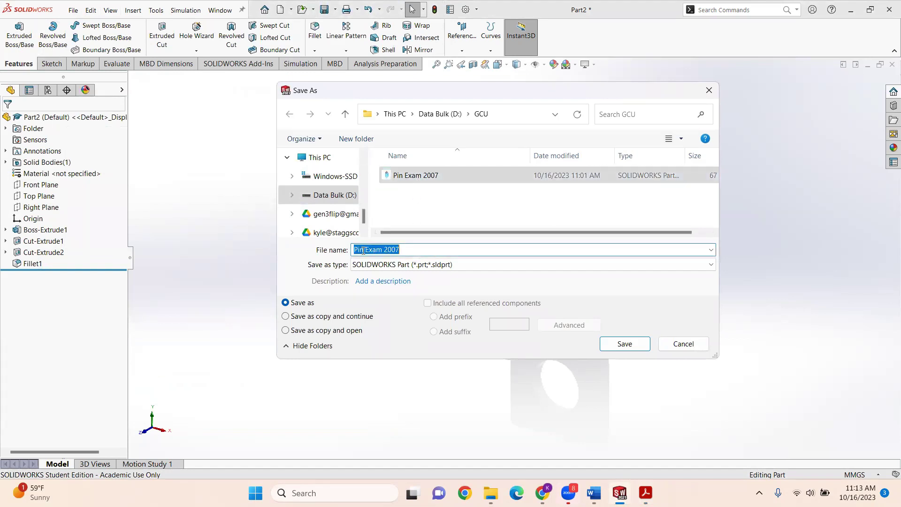
pyautogui.click(360, 250)
pyautogui.write('L Bracket')
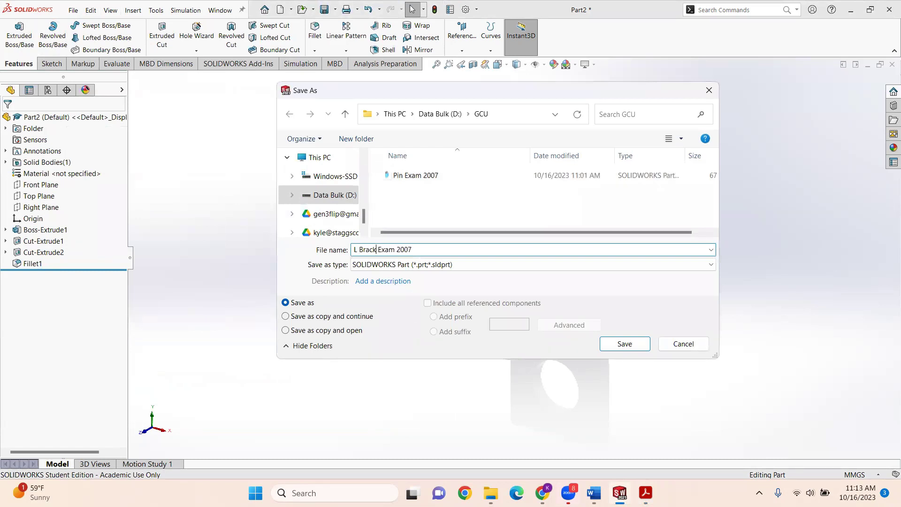
pyautogui.click(627, 344)
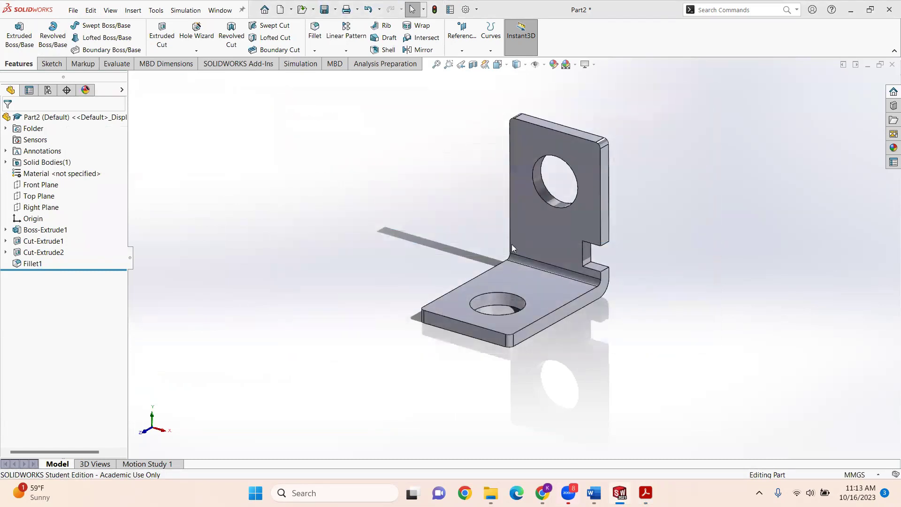
# Step: Make a new assembly from the bracket part and place the first L Bracket Exam 2007 in it
pyautogui.click(76, 10)
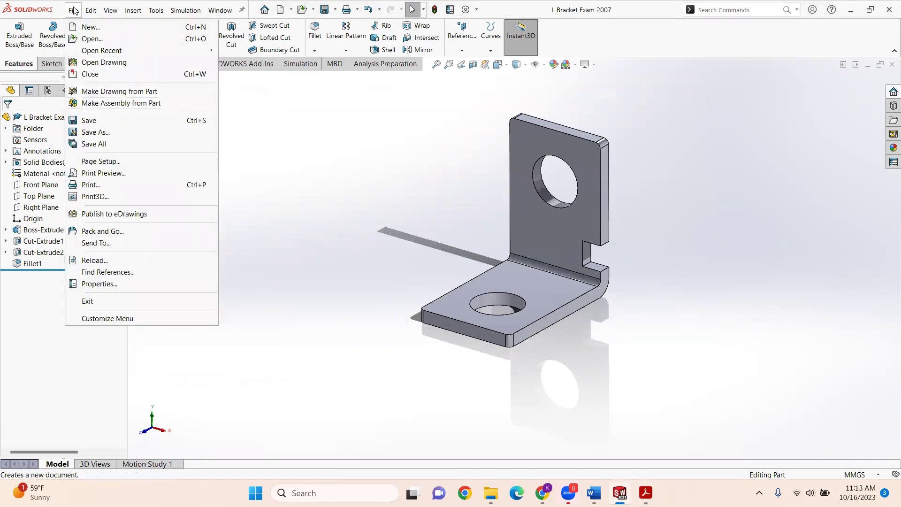
pyautogui.click(101, 103)
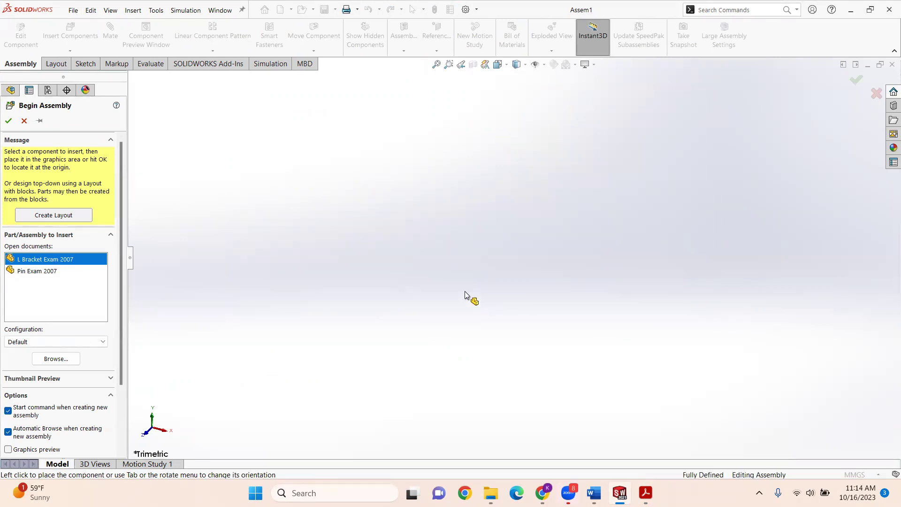
pyautogui.click(433, 296)
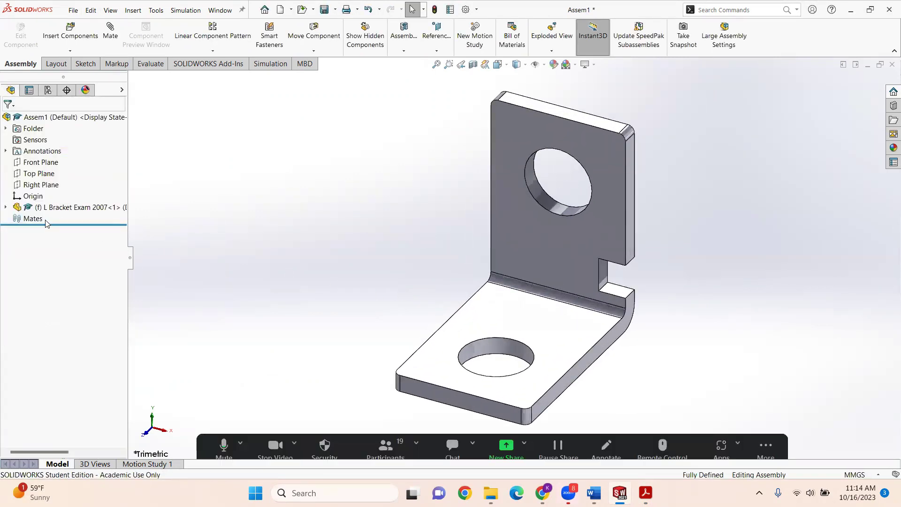
# Step: Insert one Pin Exam 2007 component into the free space beside the bracket's upright leg
pyautogui.click(71, 32)
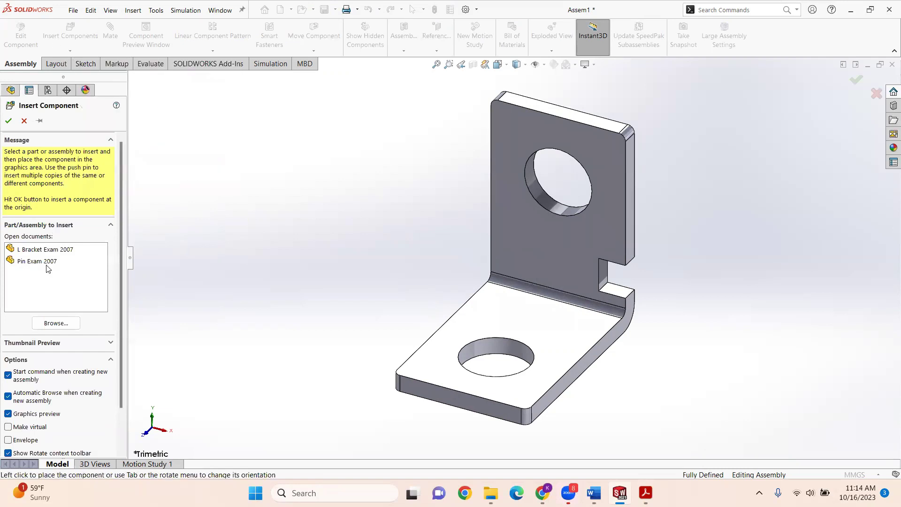
pyautogui.click(46, 262)
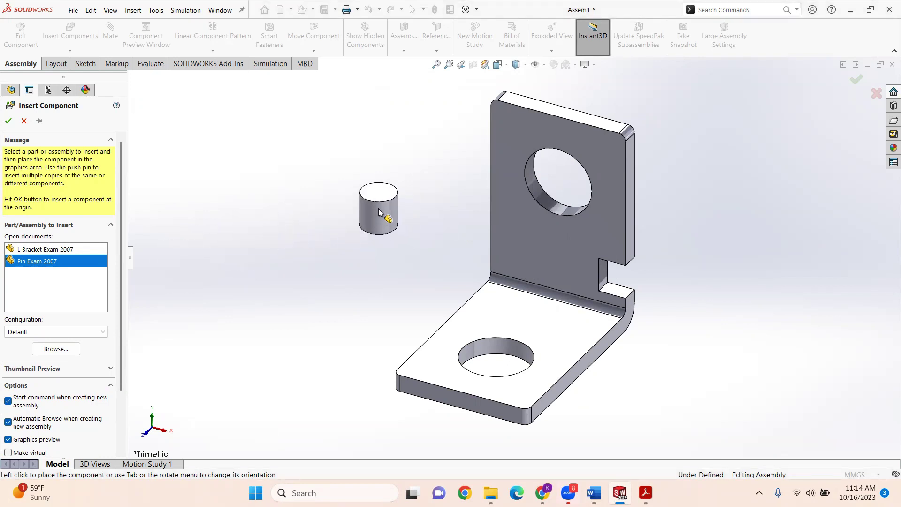
pyautogui.click(386, 207)
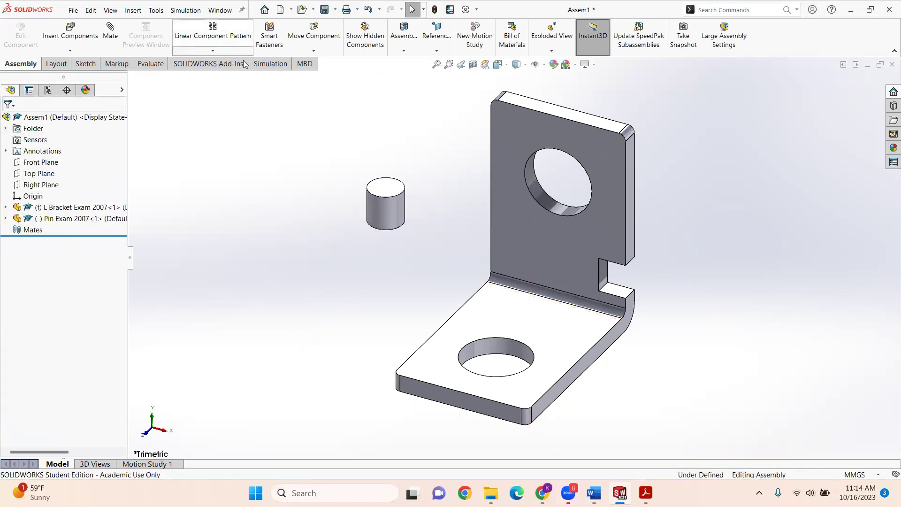
pyautogui.click(373, 203)
pyautogui.rightClick(373, 203)
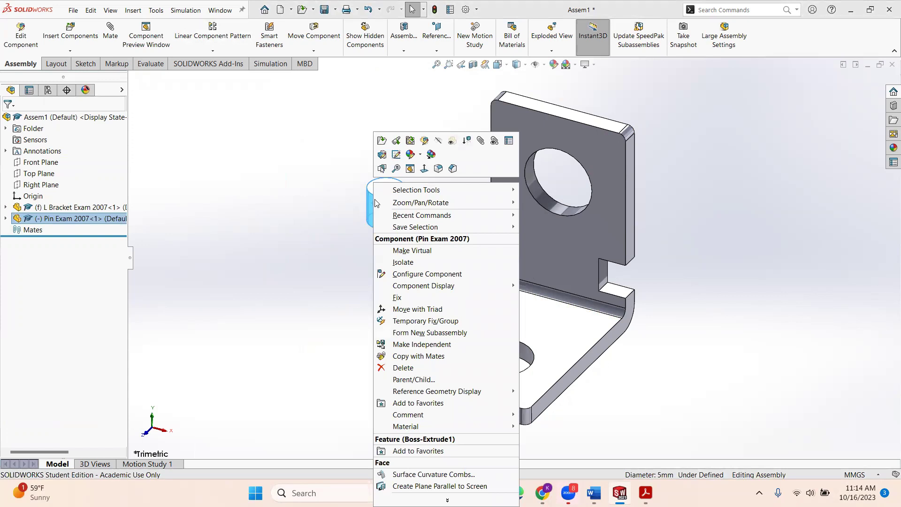
pyautogui.click(314, 50)
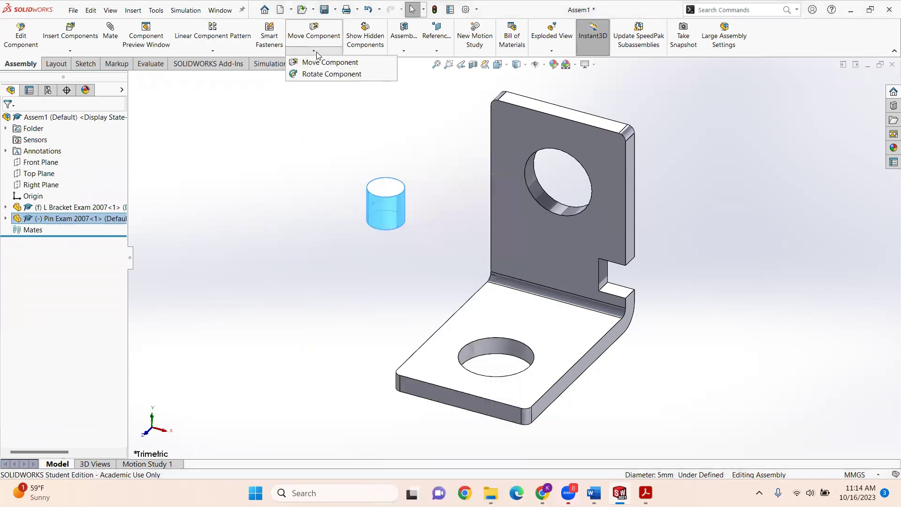
pyautogui.click(319, 65)
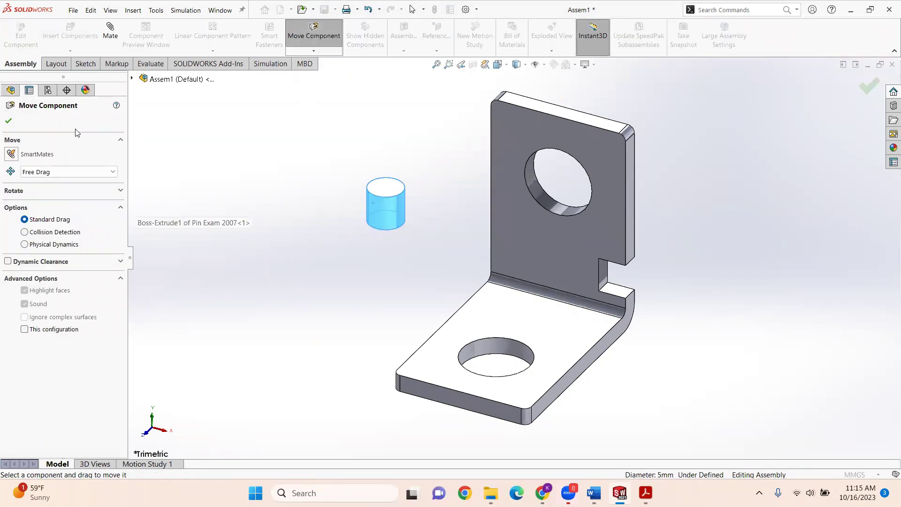
pyautogui.click(310, 53)
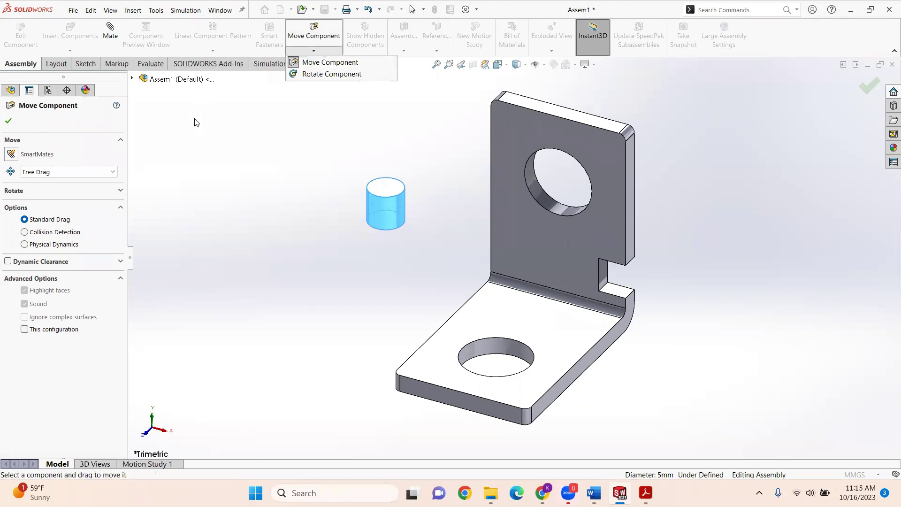
pyautogui.click(237, 128)
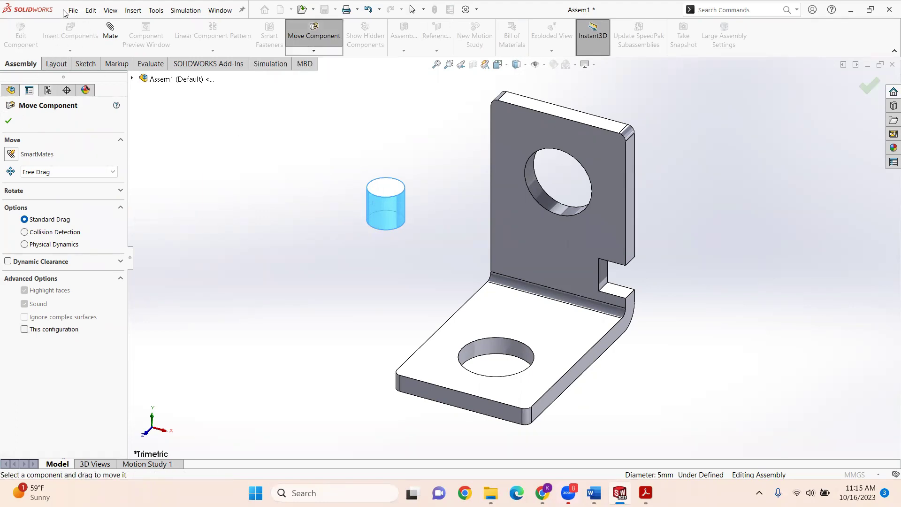
pyautogui.press('Escape')
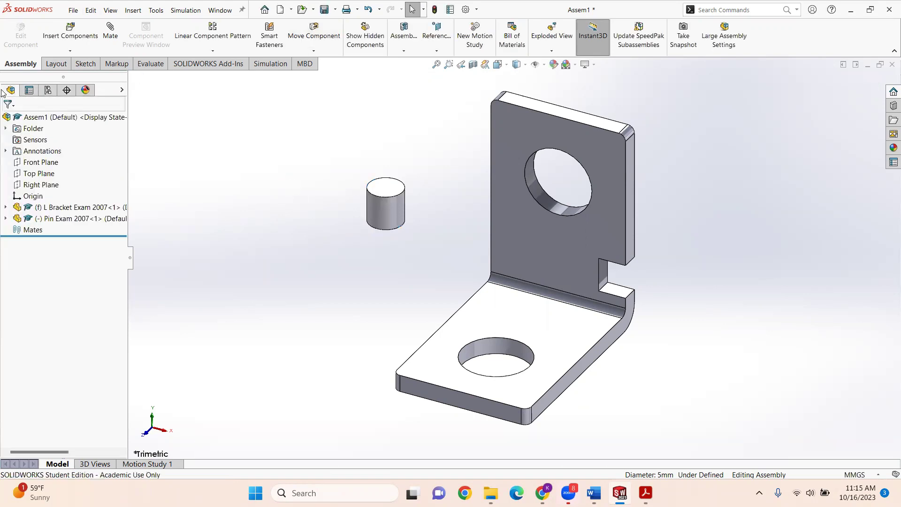
# Step: Insert two more Pin Exam 2007 components in a row beside the first pin
pyautogui.click(70, 30)
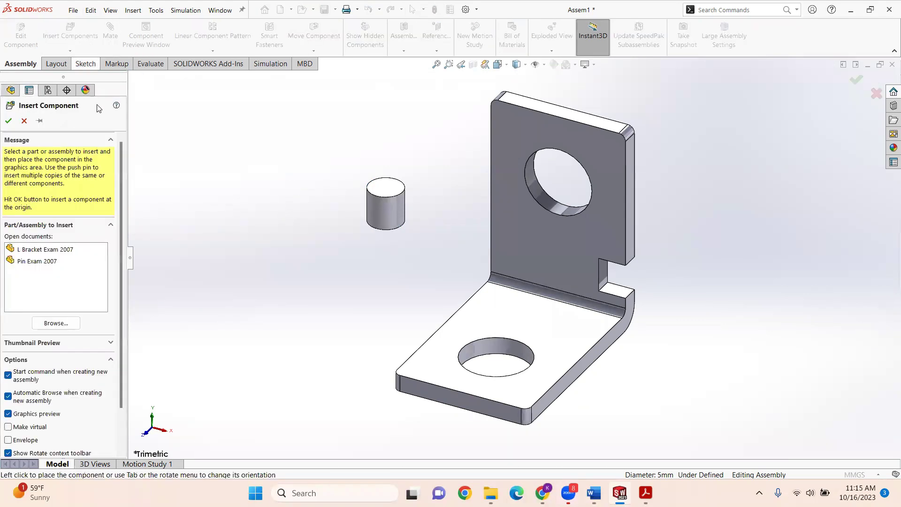
pyautogui.click(45, 266)
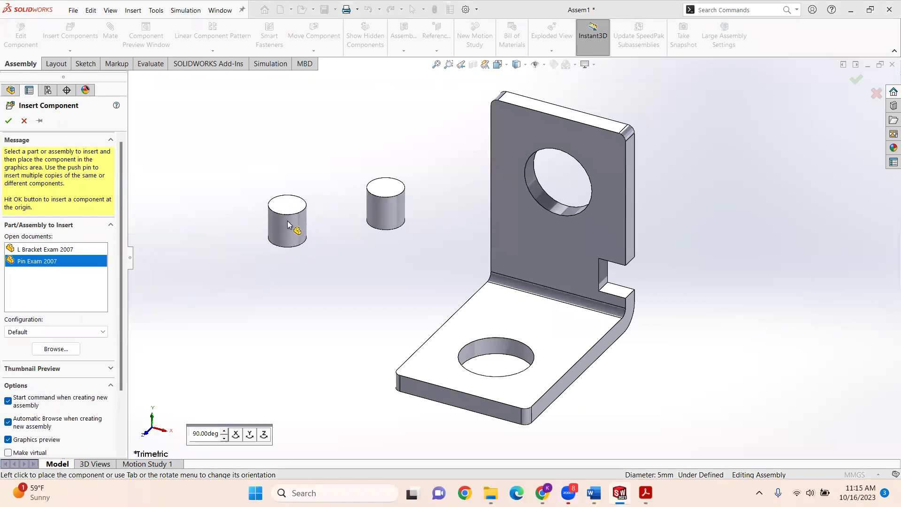
pyautogui.click(287, 225)
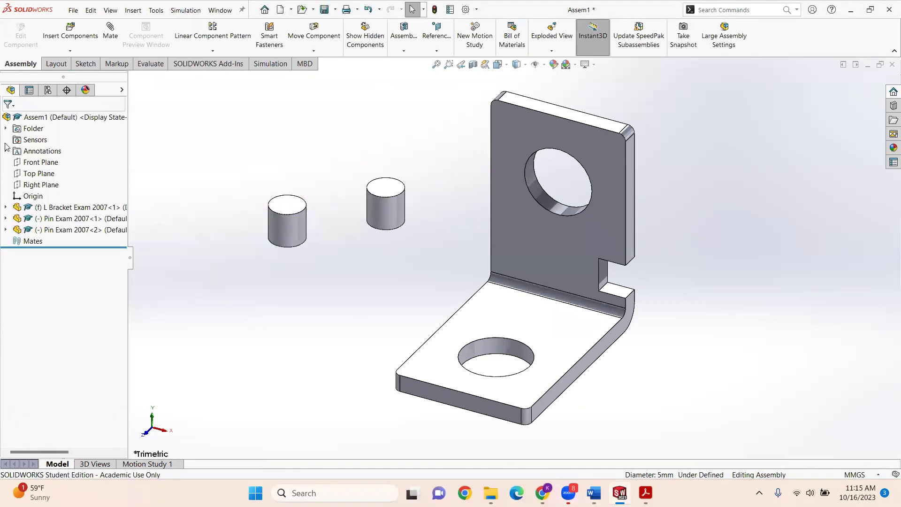
pyautogui.click(70, 31)
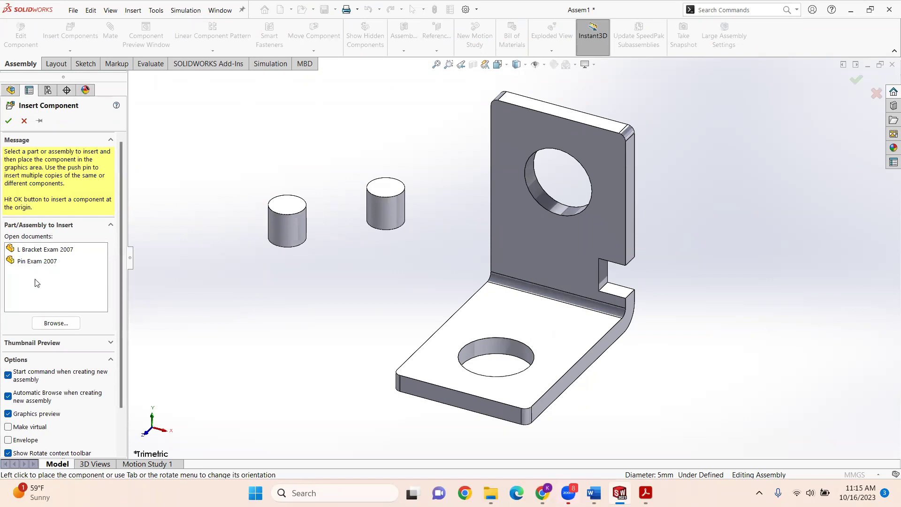
pyautogui.click(37, 262)
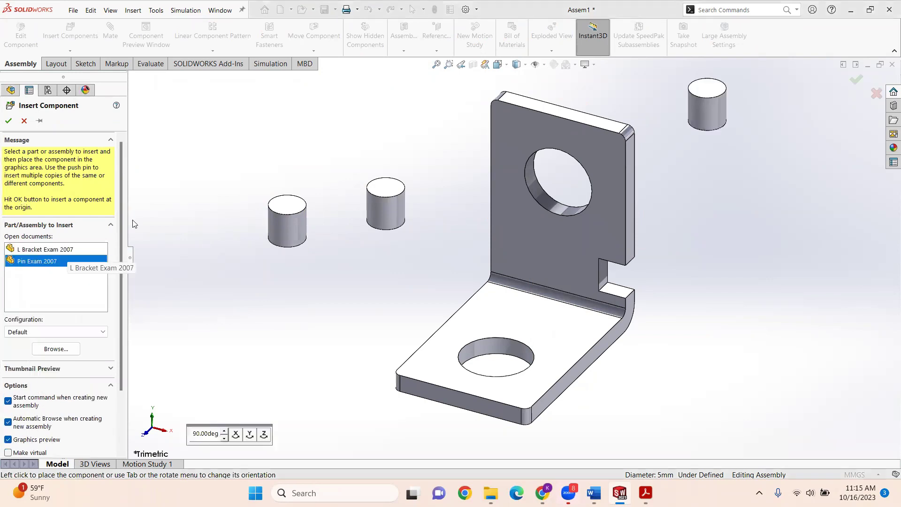
pyautogui.click(230, 256)
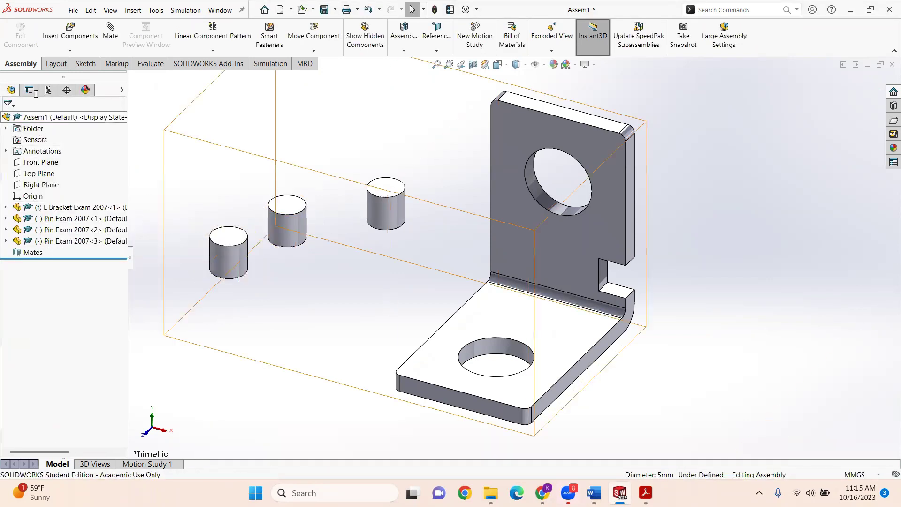
# Step: Insert two more L Bracket Exam 2007 components on the opposite side of the first bracket from the pins
pyautogui.click(71, 34)
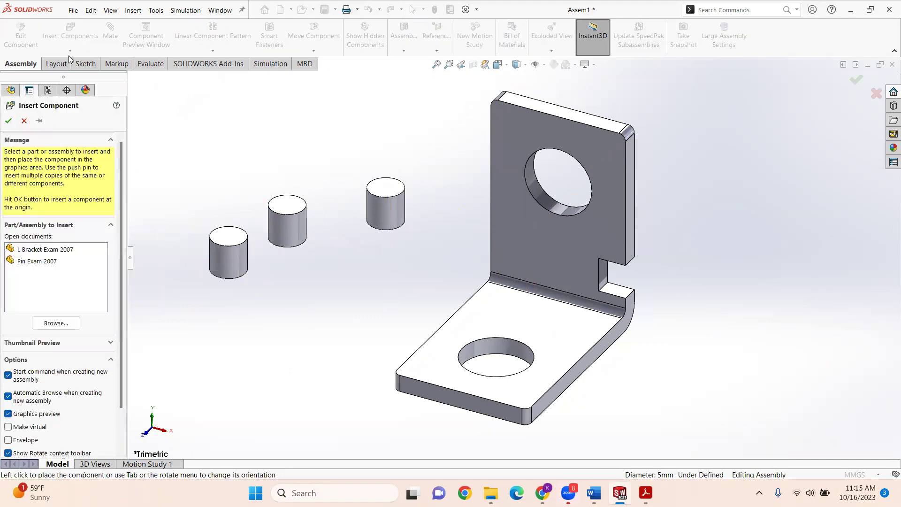
pyautogui.click(44, 250)
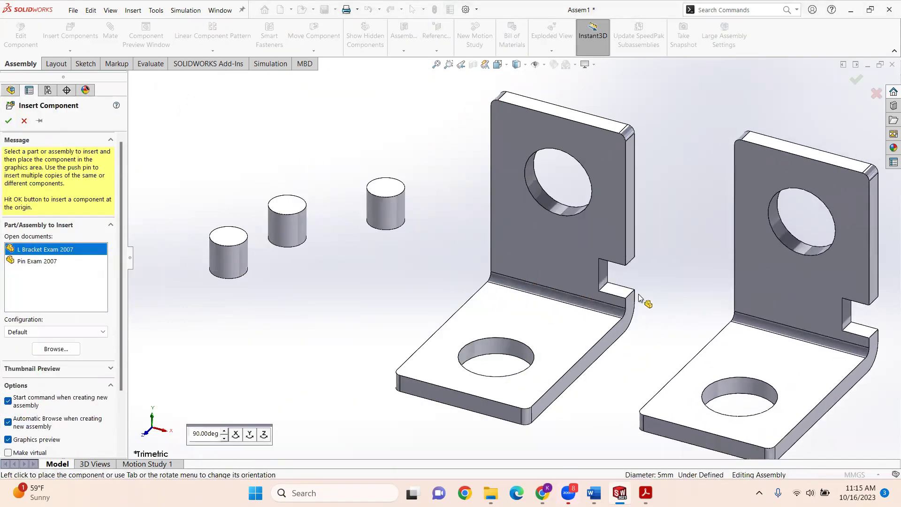
pyautogui.click(638, 297)
pyautogui.click(67, 47)
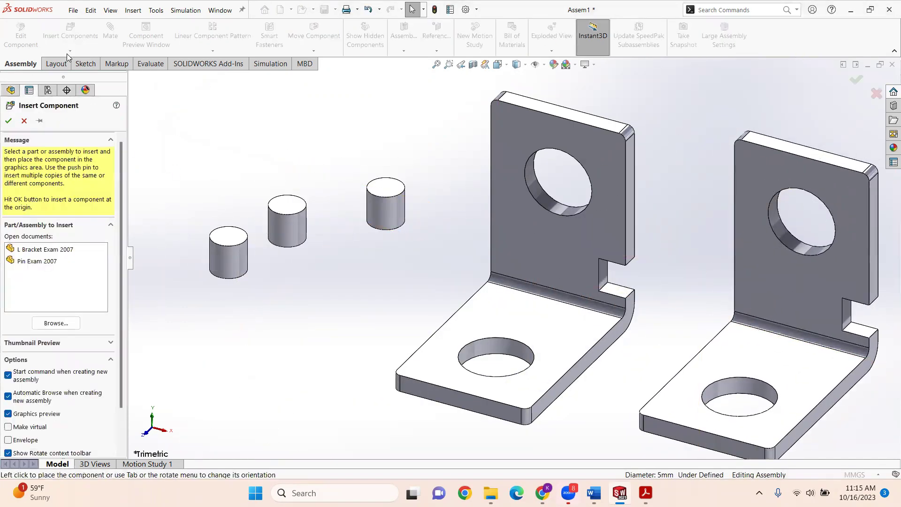
pyautogui.click(45, 250)
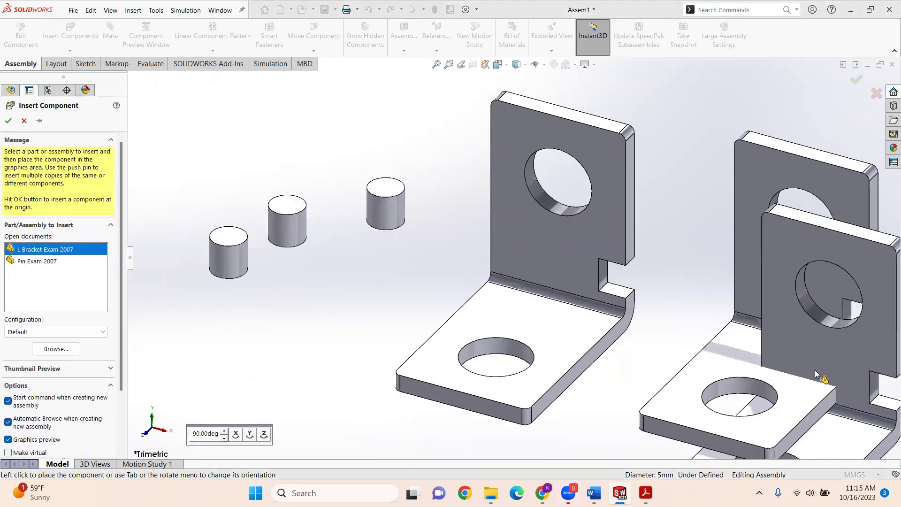
pyautogui.scroll(3, 832, 365)
pyautogui.click(764, 317)
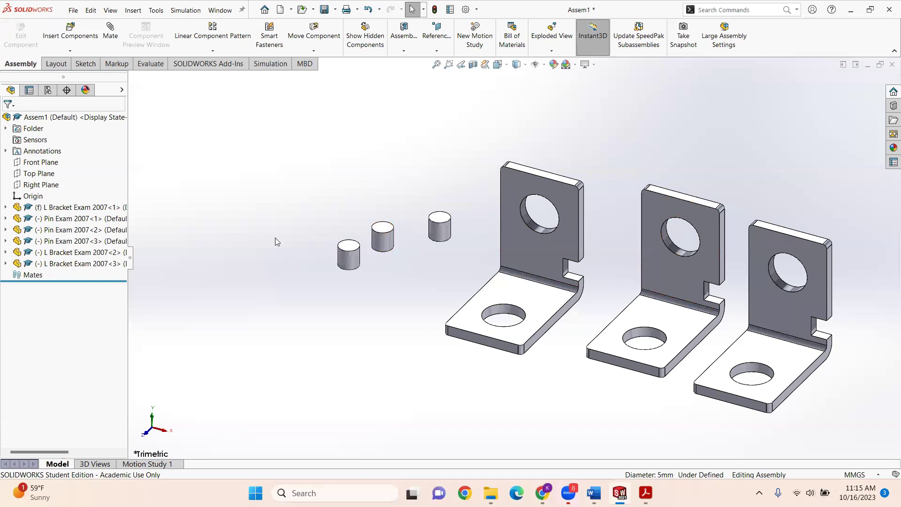
# Step: Switch to the Pin Exam 2007 part and check the extrusion settings of its cylinder
pyautogui.moveTo(620, 493)
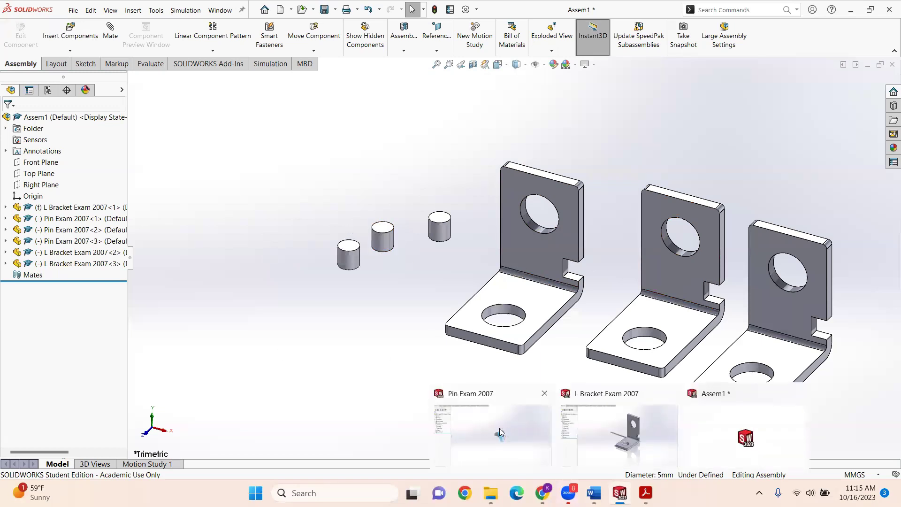
pyautogui.click(499, 431)
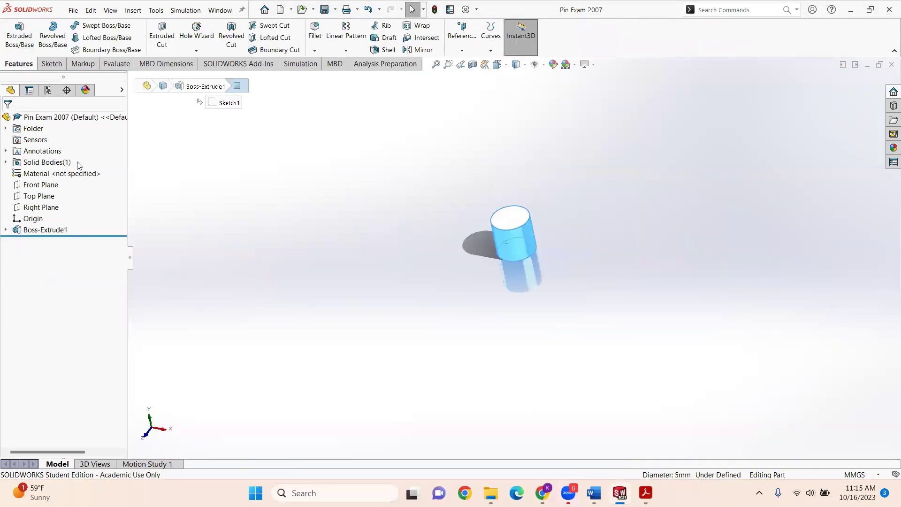
pyautogui.click(44, 229)
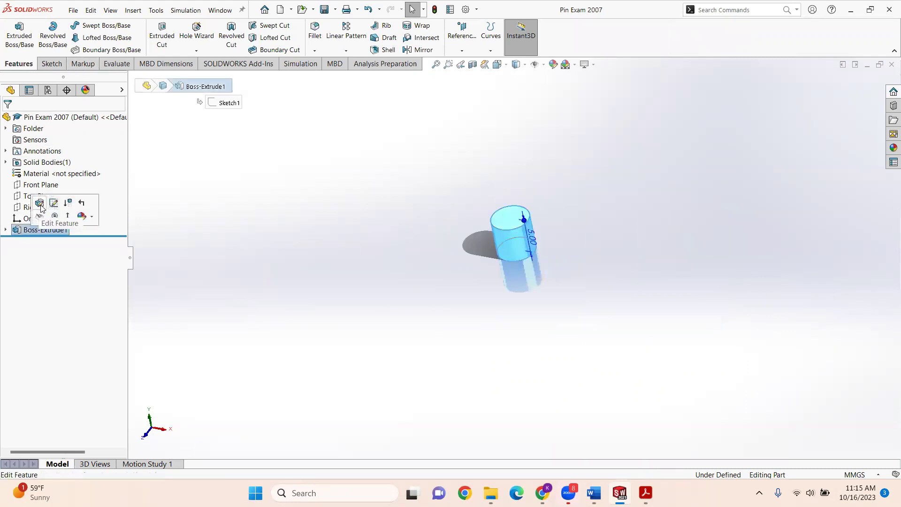
pyautogui.click(40, 204)
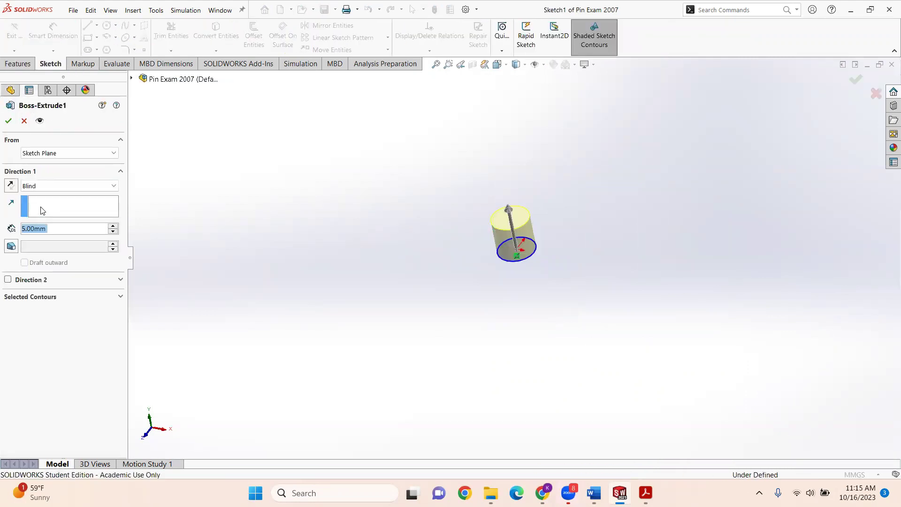
pyautogui.click(8, 122)
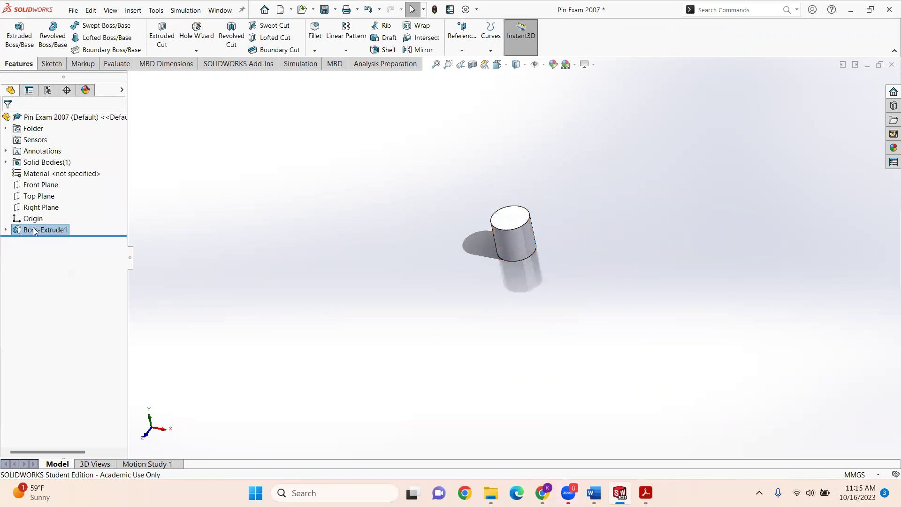
# Step: Dimension the circle in the pin's base sketch with a diameter of 10 mm and exit the sketch
pyautogui.rightClick(37, 231)
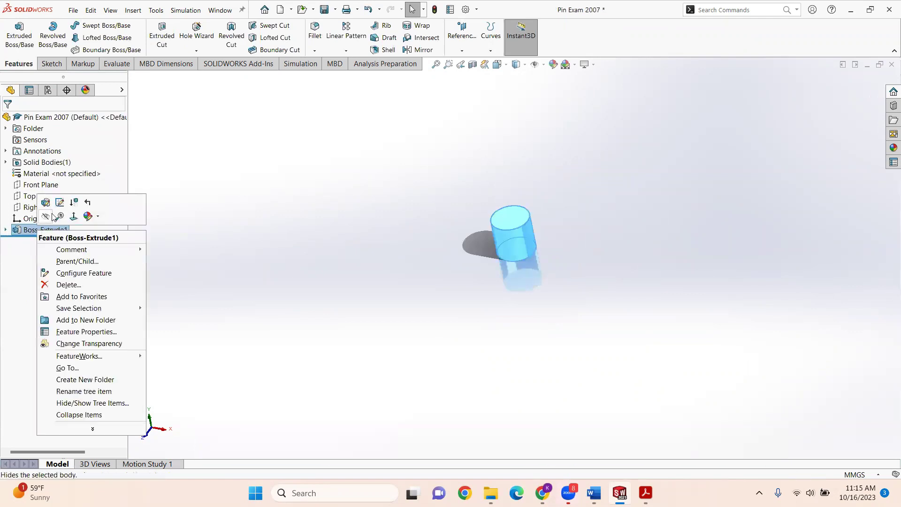
pyautogui.click(57, 203)
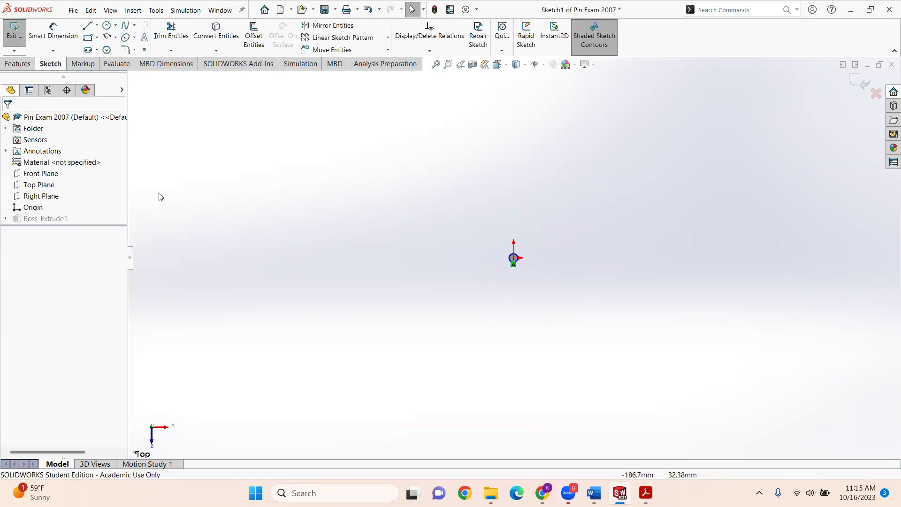
pyautogui.click(49, 51)
pyautogui.click(61, 62)
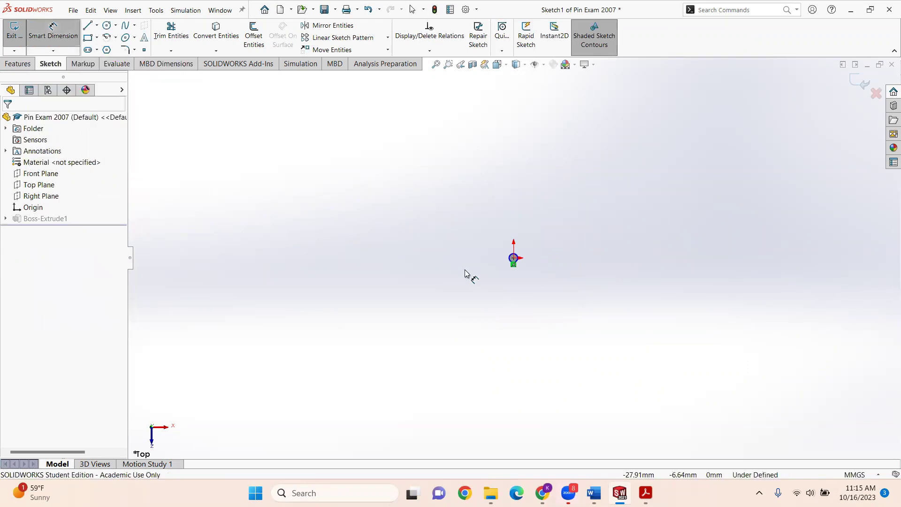
pyautogui.click(486, 261)
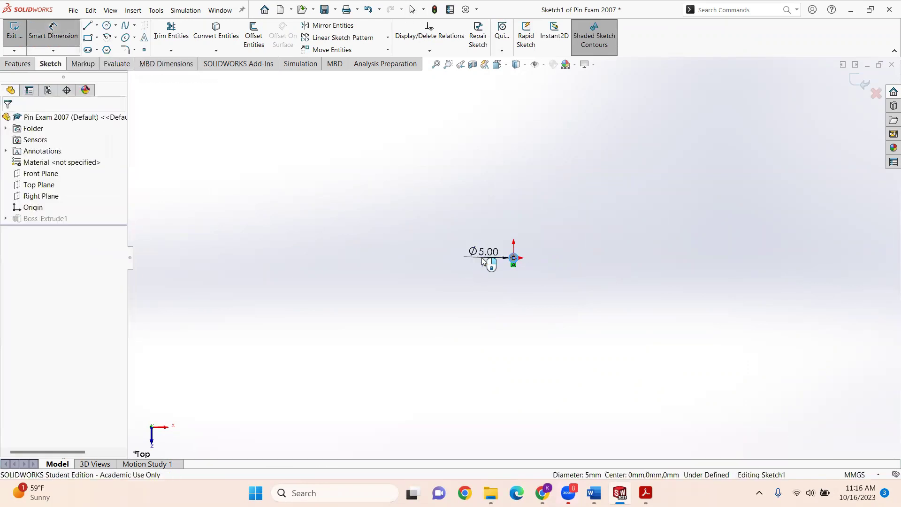
pyautogui.click(485, 262)
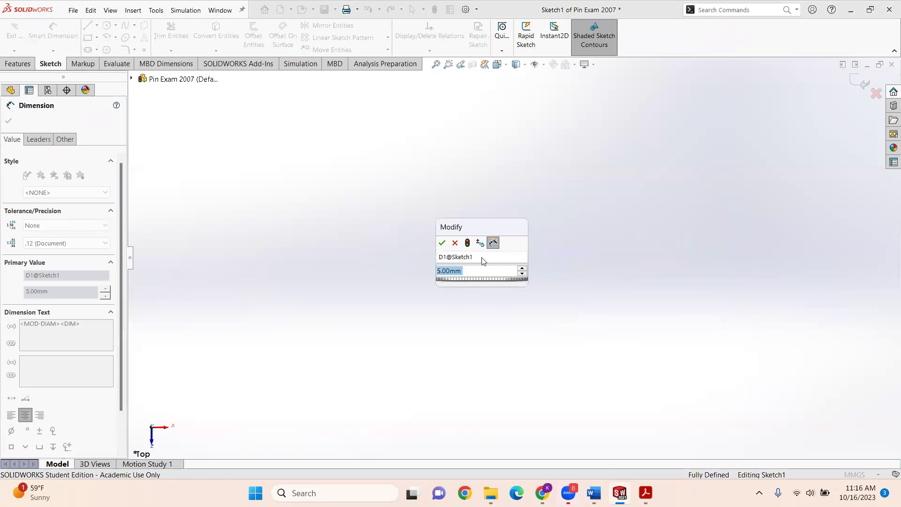
pyautogui.write('10')
pyautogui.press('Return')
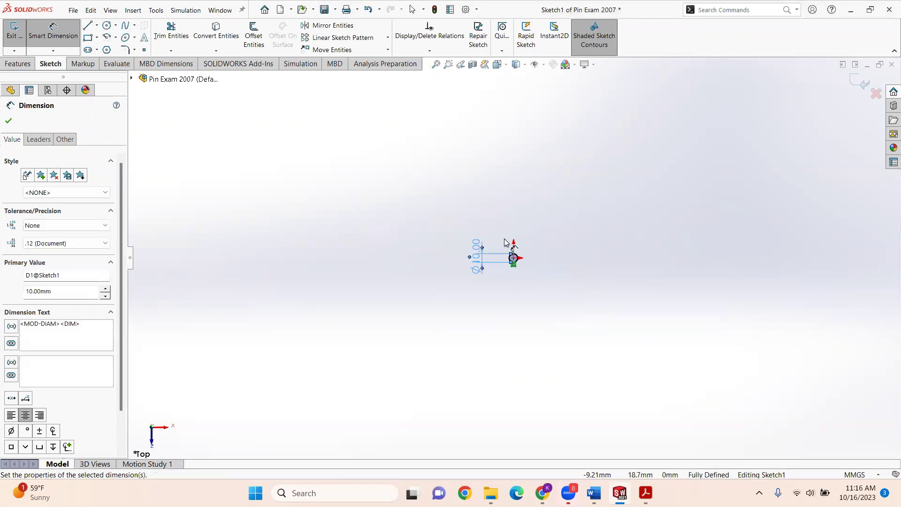
pyautogui.click(8, 121)
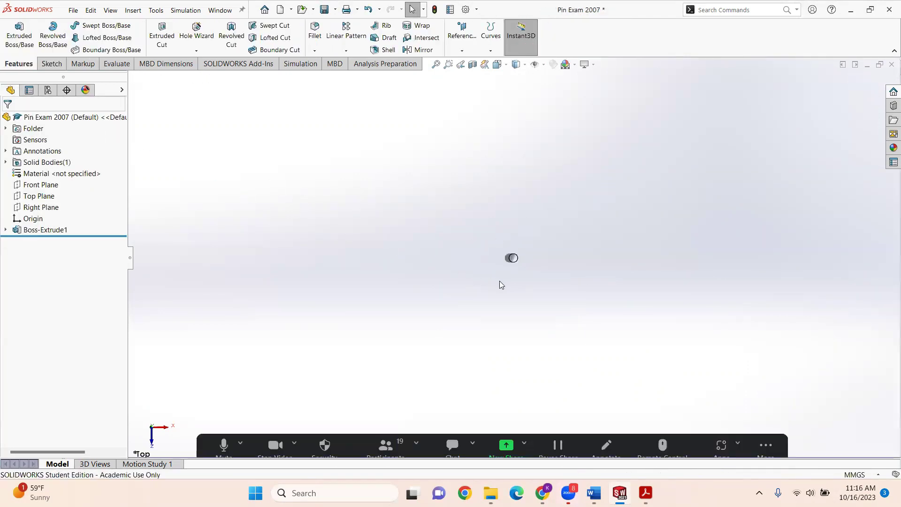
# Step: Inspect the resized pin in 3D and save the part
pyautogui.scroll(-6, 530, 277)
pyautogui.moveTo(512, 269)
pyautogui.mouseDown(button='middle')
pyautogui.moveTo(519, 165)
pyautogui.moveTo(493, 125)
pyautogui.moveTo(528, 278)
pyautogui.moveTo(506, 226)
pyautogui.moveTo(520, 274)
pyautogui.mouseUp(button='middle')
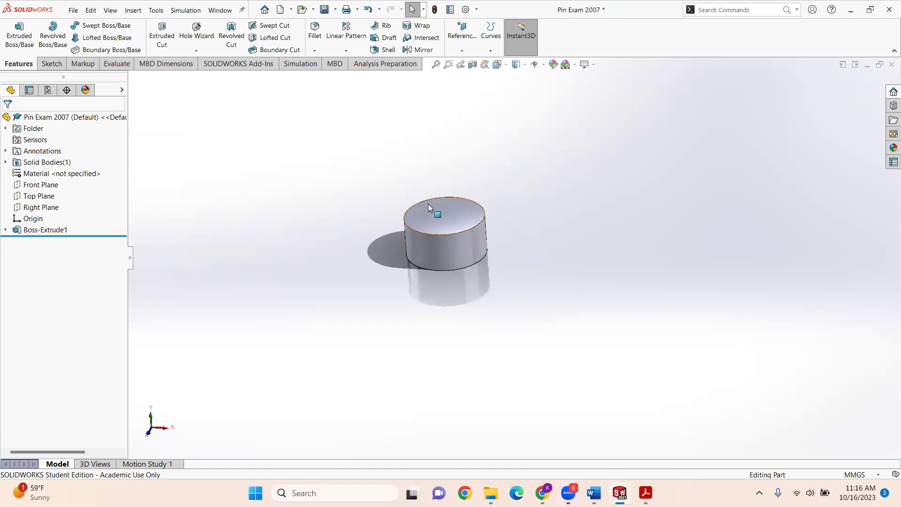
pyautogui.click(404, 215)
pyautogui.click(324, 9)
# Step: Check the pin requirements in the exam PDF, return to Assem1 and rebuild it with the changed pin
pyautogui.click(645, 493)
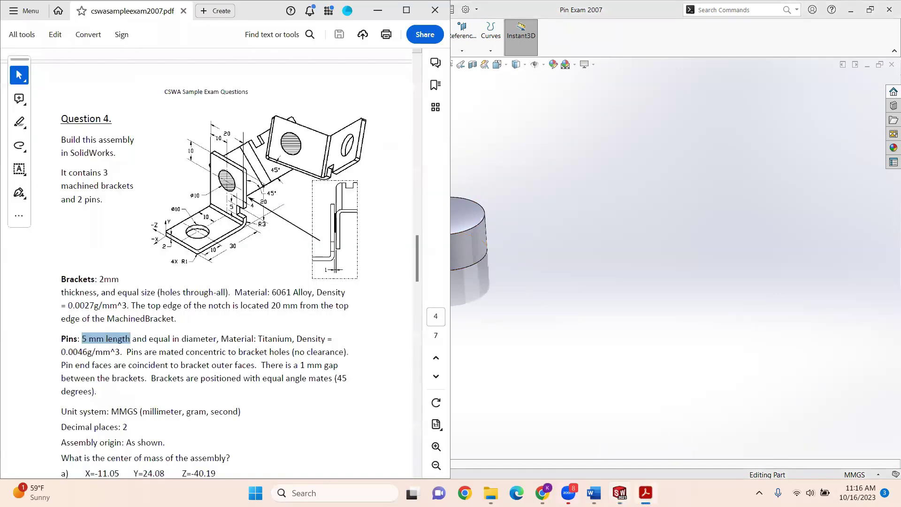
pyautogui.moveTo(620, 493)
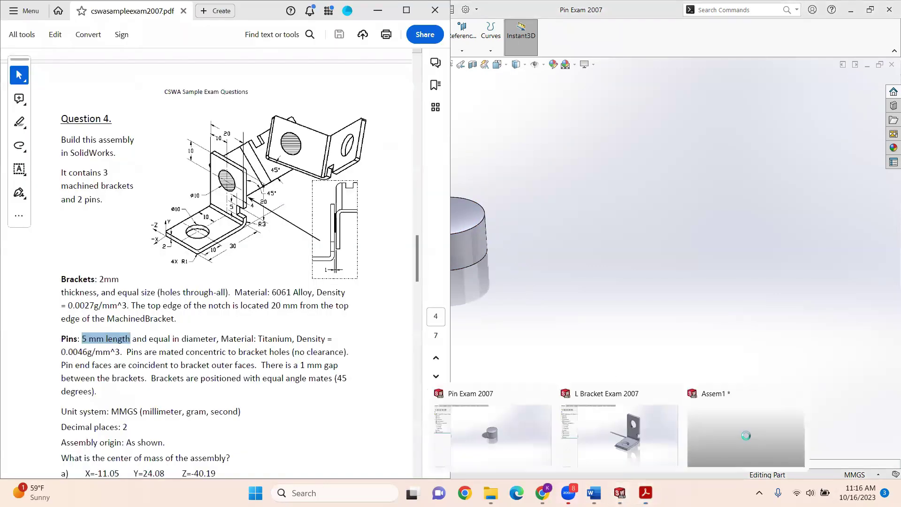
pyautogui.click(742, 432)
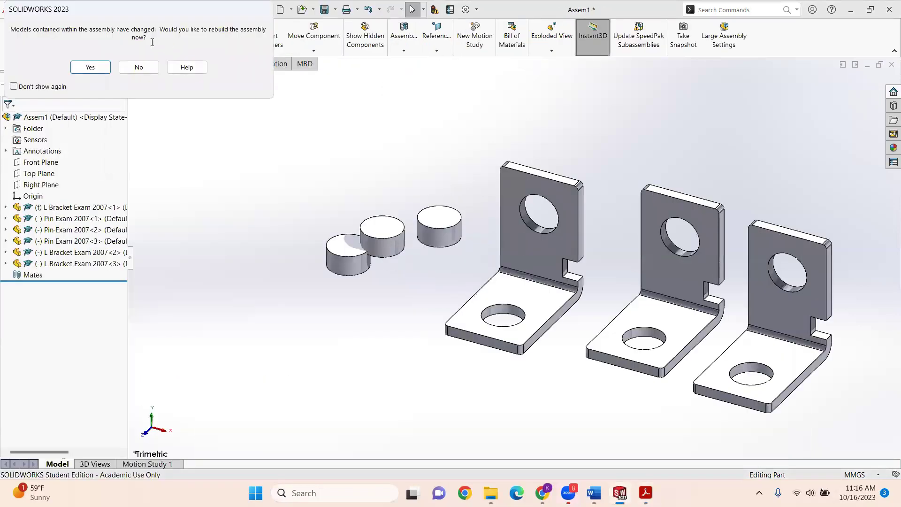
pyautogui.click(90, 67)
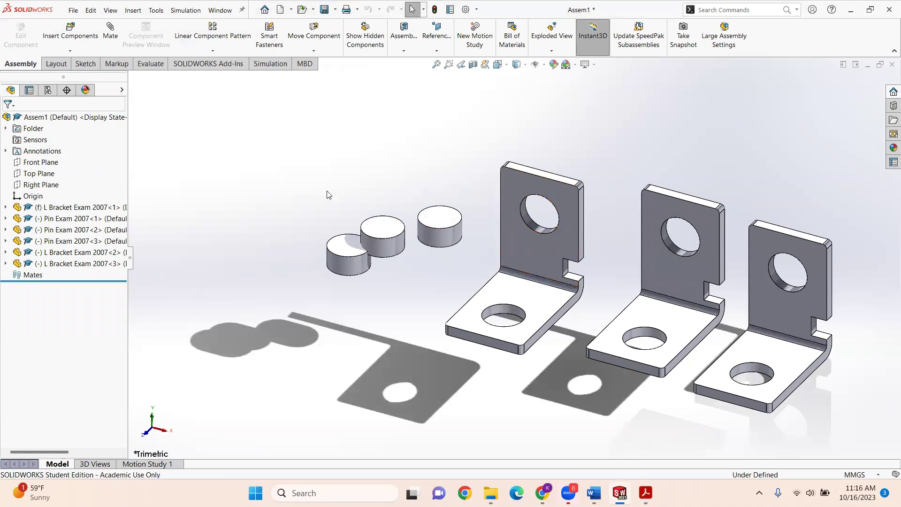
# Step: Move the two outermost pins apart so that none of the three pins overlap
pyautogui.click(110, 33)
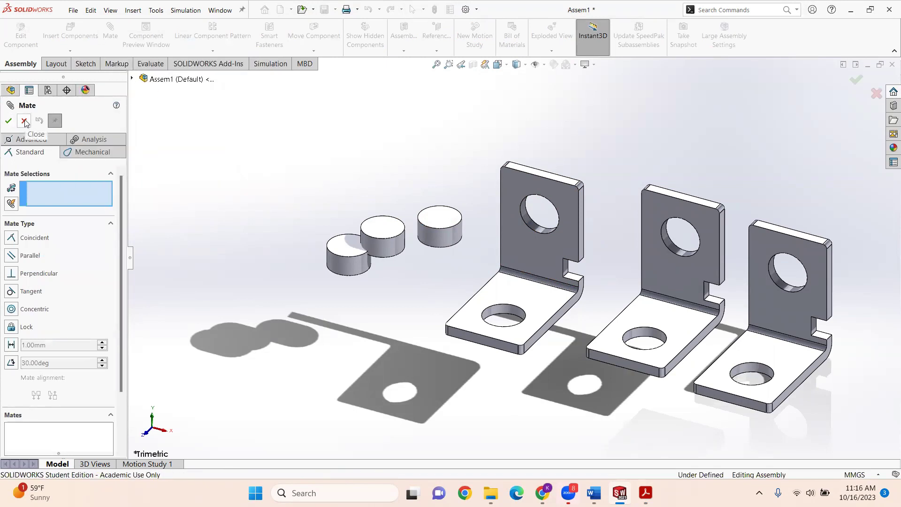
pyautogui.click(25, 121)
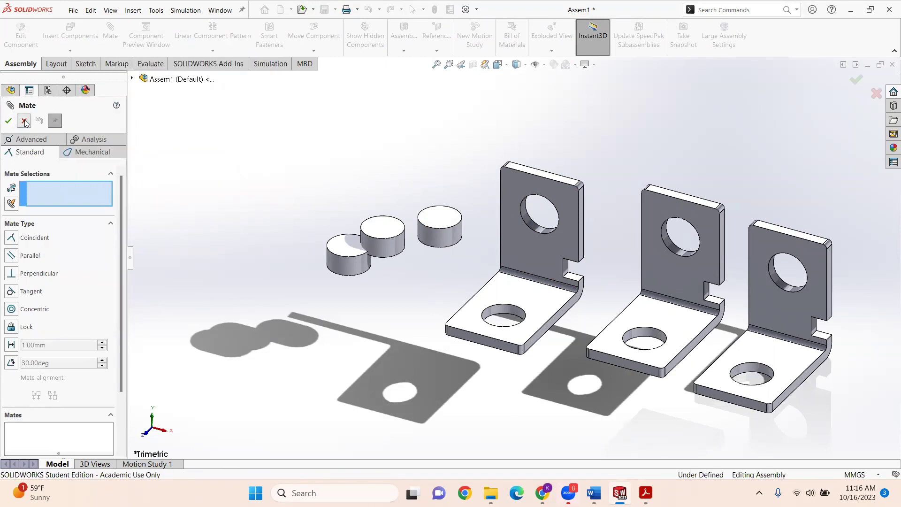
pyautogui.click(350, 261)
pyautogui.moveTo(350, 261); pyautogui.dragTo(314, 230)
pyautogui.moveTo(371, 233); pyautogui.dragTo(369, 212)
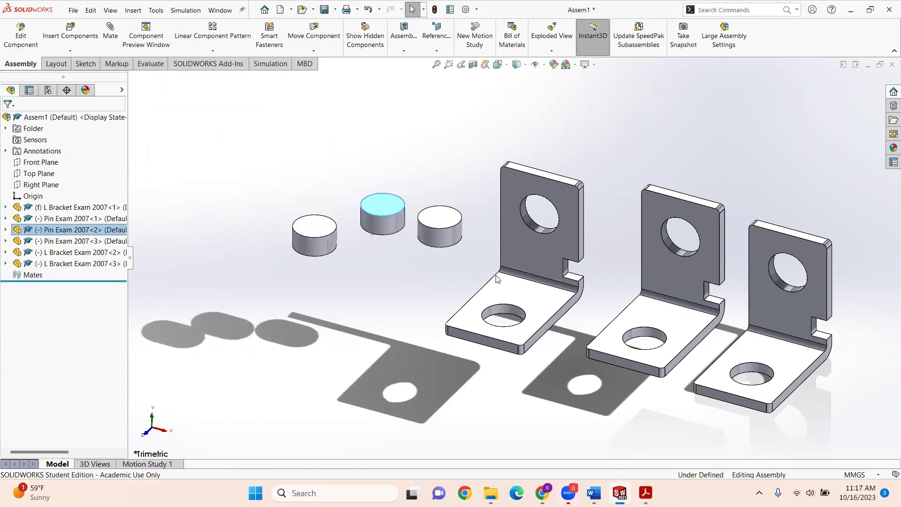
# Step: Try to move the fixed first L bracket and set it to Float
pyautogui.moveTo(521, 256); pyautogui.dragTo(411, 270)
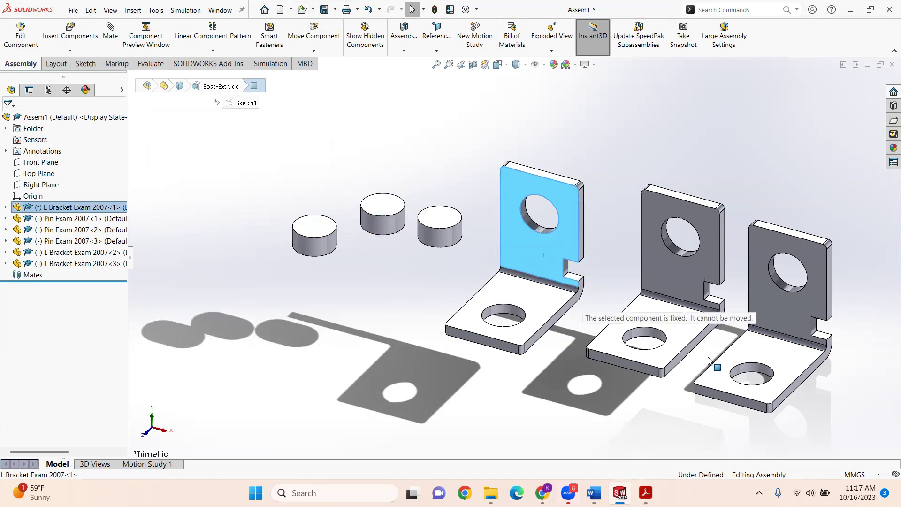
pyautogui.moveTo(709, 360); pyautogui.dragTo(592, 210)
pyautogui.moveTo(489, 295); pyautogui.dragTo(520, 230)
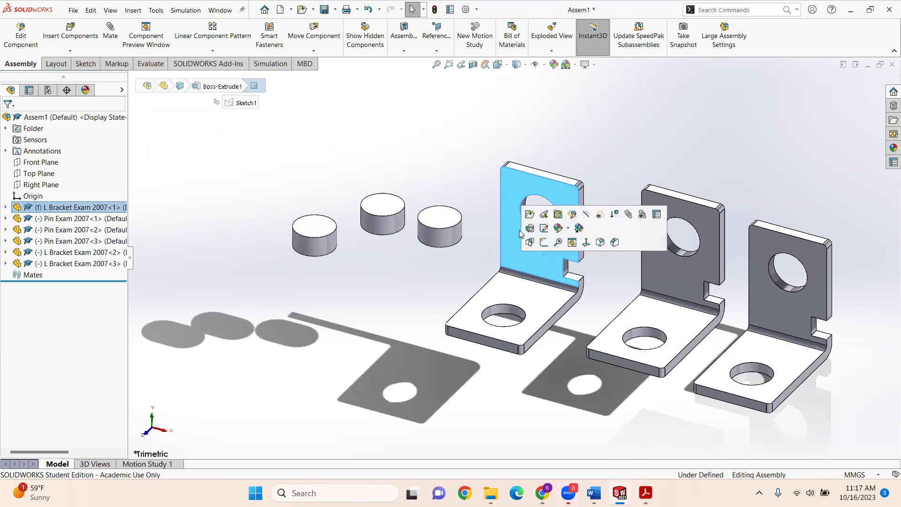
pyautogui.rightClick(505, 232)
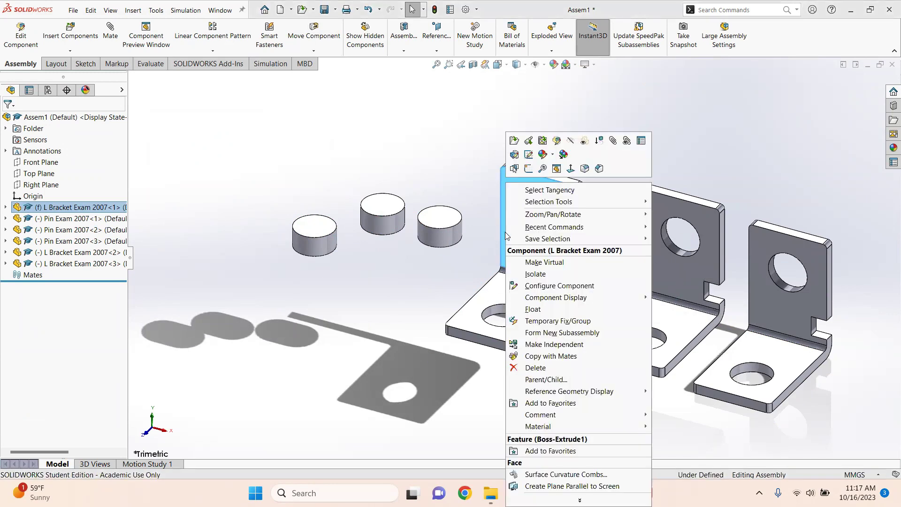
pyautogui.click(534, 309)
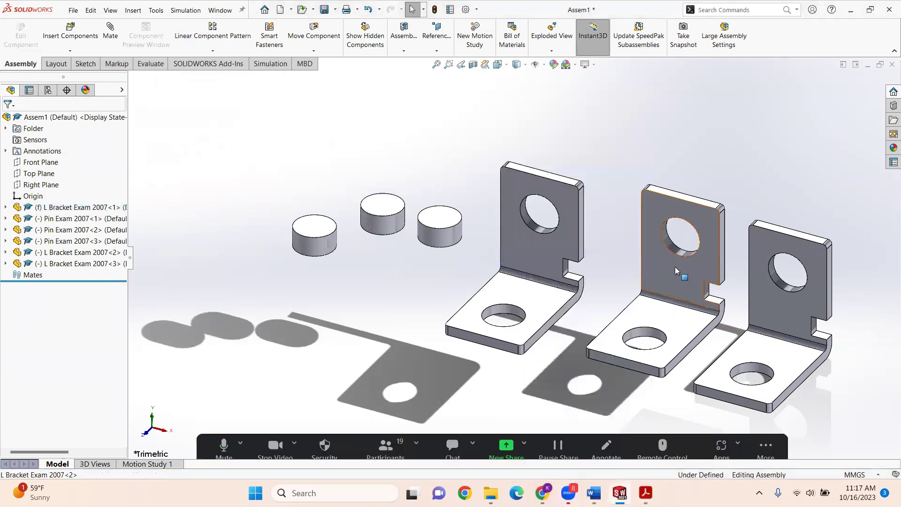
# Step: Examine the Fix options available for the second and third L brackets without applying any
pyautogui.click(675, 267)
pyautogui.rightClick(675, 267)
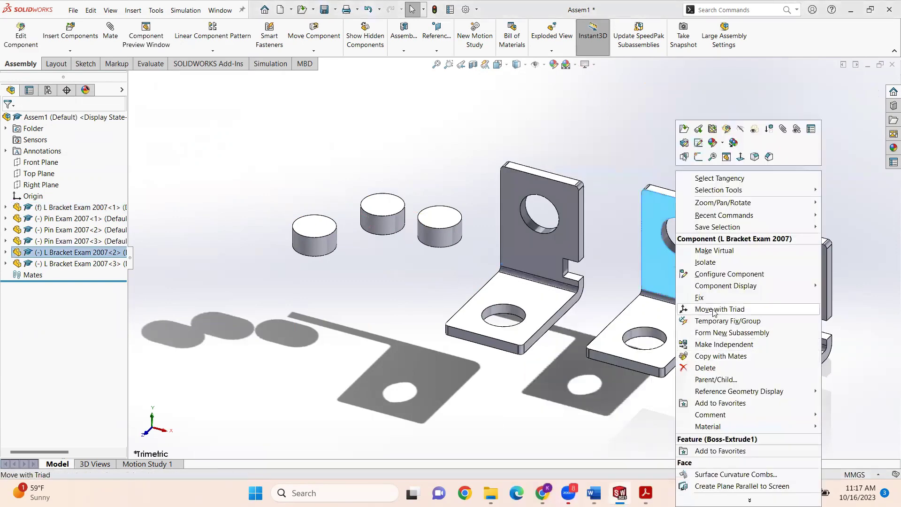
pyautogui.click(631, 200)
pyautogui.click(762, 287)
pyautogui.rightClick(761, 286)
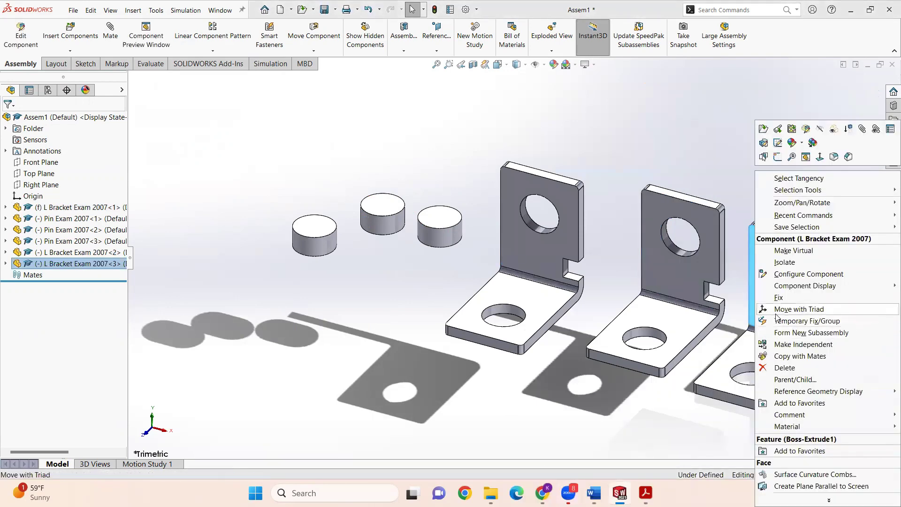
pyautogui.click(483, 183)
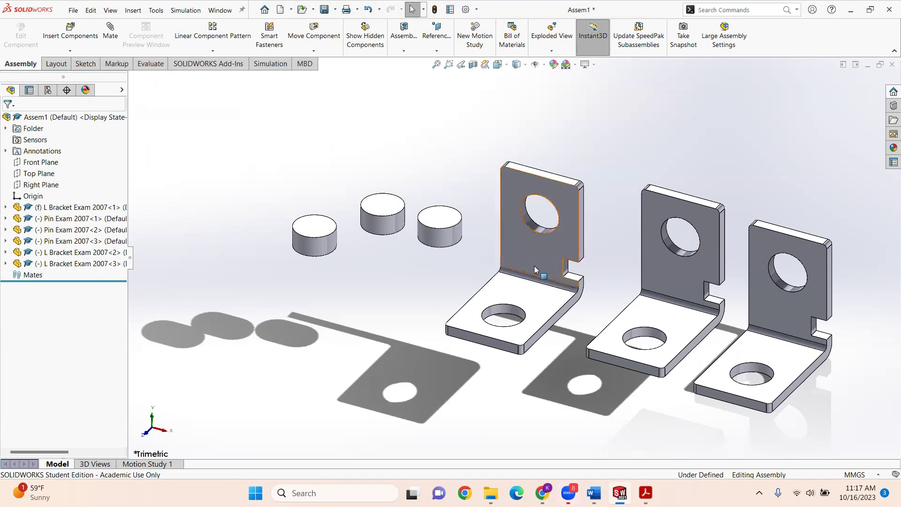
# Step: Review the Question 4 assembly drawing in the exam PDF for the pin and bracket arrangement, and return to the assembly
pyautogui.click(528, 250)
pyautogui.click(466, 269)
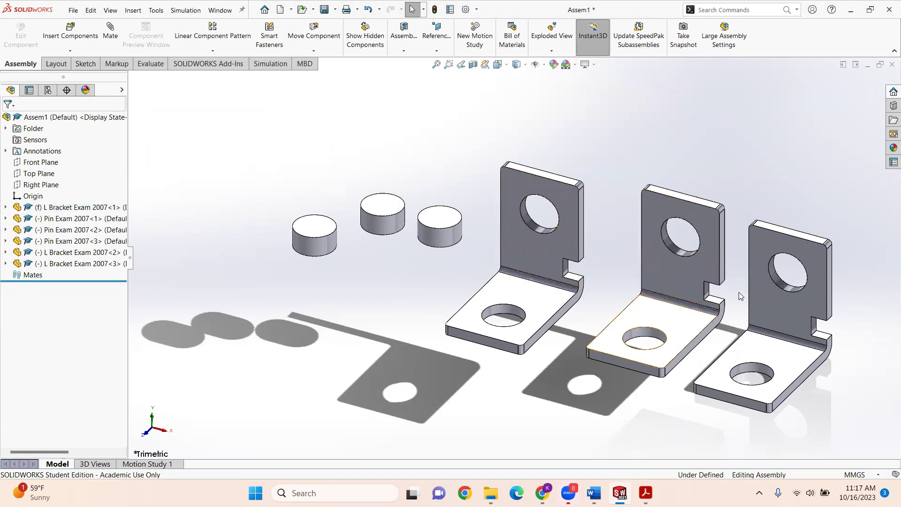
pyautogui.moveTo(645, 492)
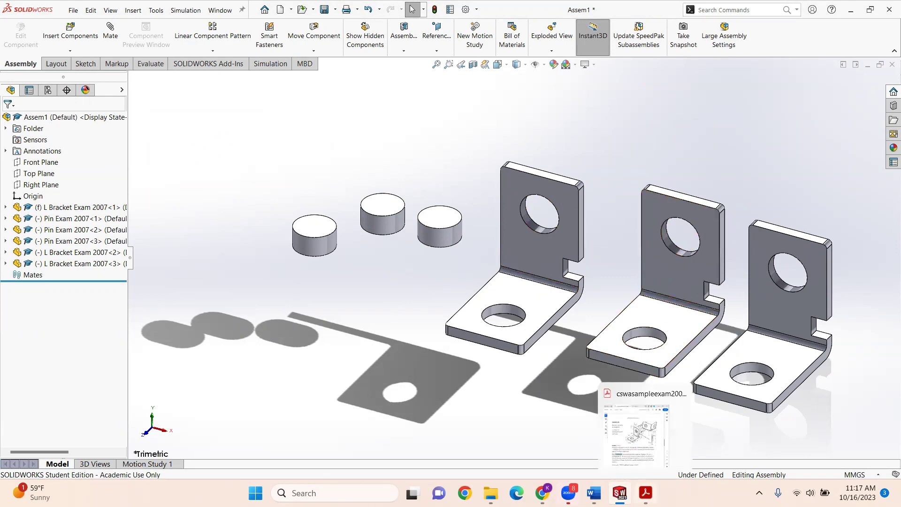
pyautogui.click(636, 434)
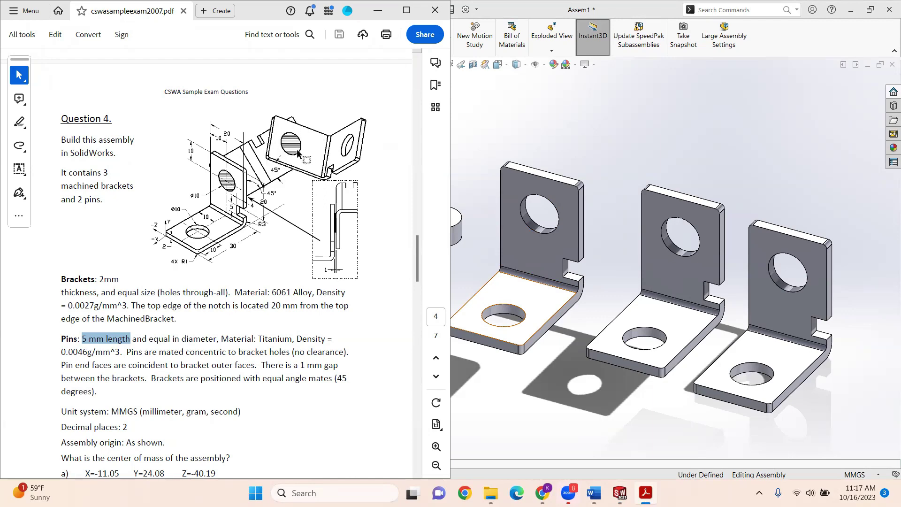
pyautogui.click(478, 239)
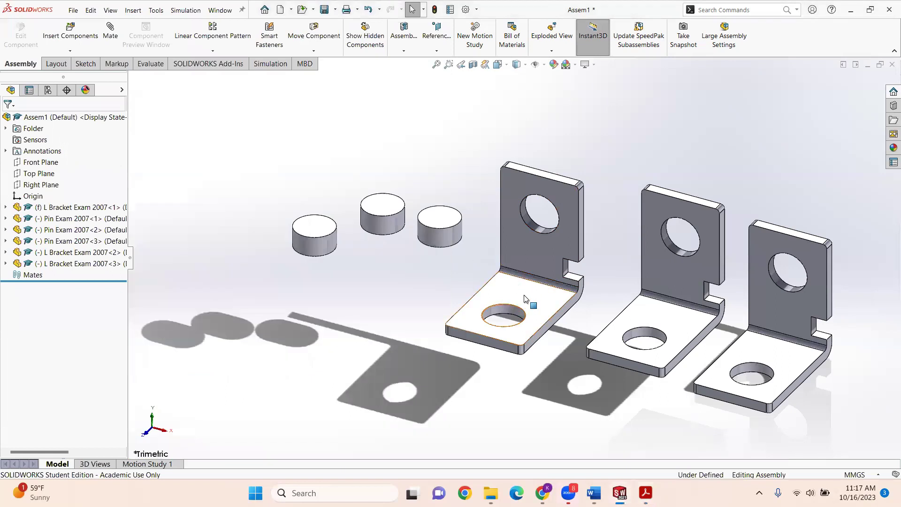
# Step: Mate the cylindrical face of the pin nearest the brackets concentric with the upright hole of the first L bracket
pyautogui.click(530, 302)
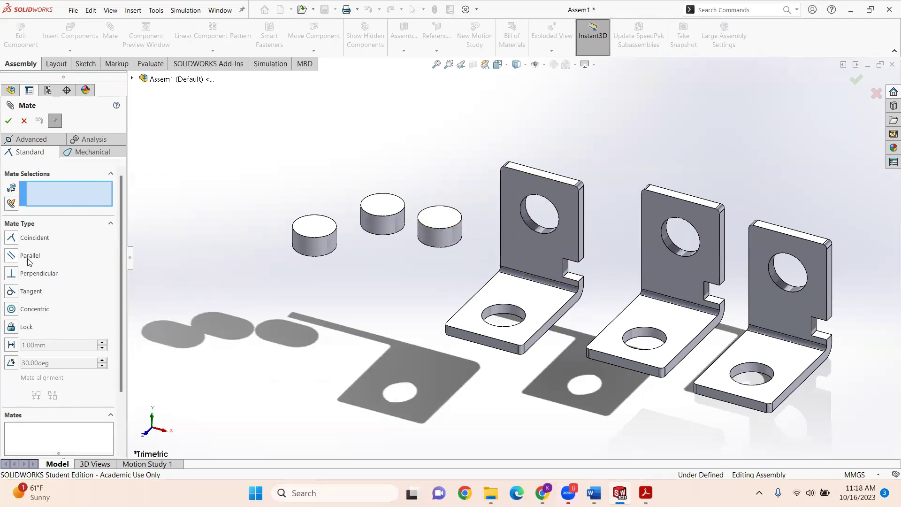
pyautogui.click(12, 311)
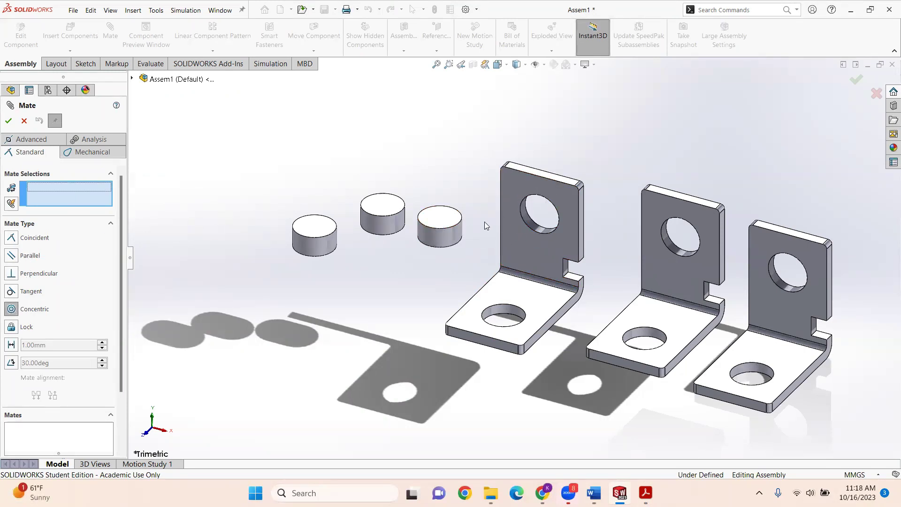
pyautogui.click(454, 233)
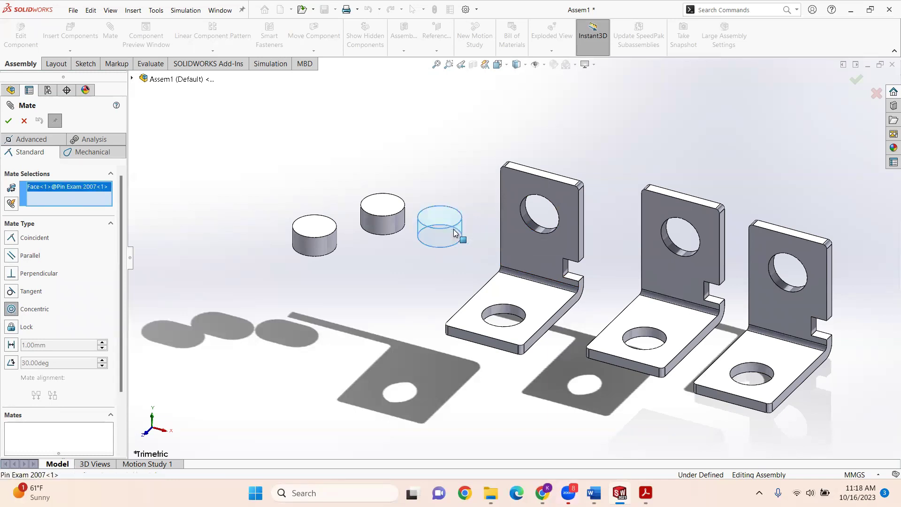
pyautogui.click(530, 219)
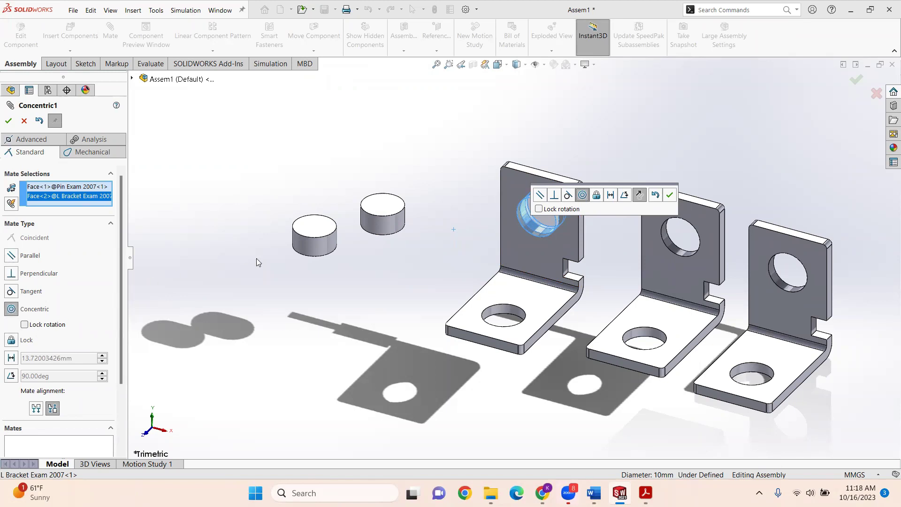
pyautogui.click(8, 121)
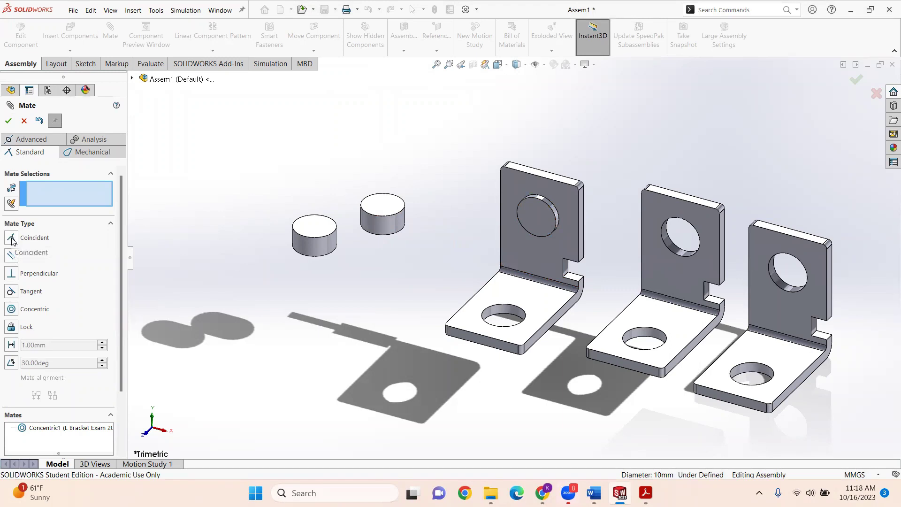
# Step: Make the end face of the inserted pin coincident with the inner upright face of the first L bracket
pyautogui.click(541, 218)
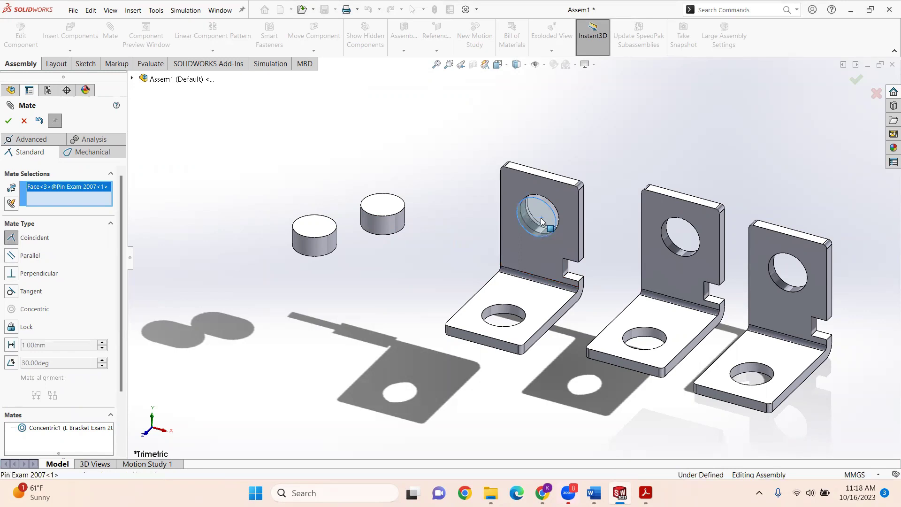
pyautogui.click(524, 186)
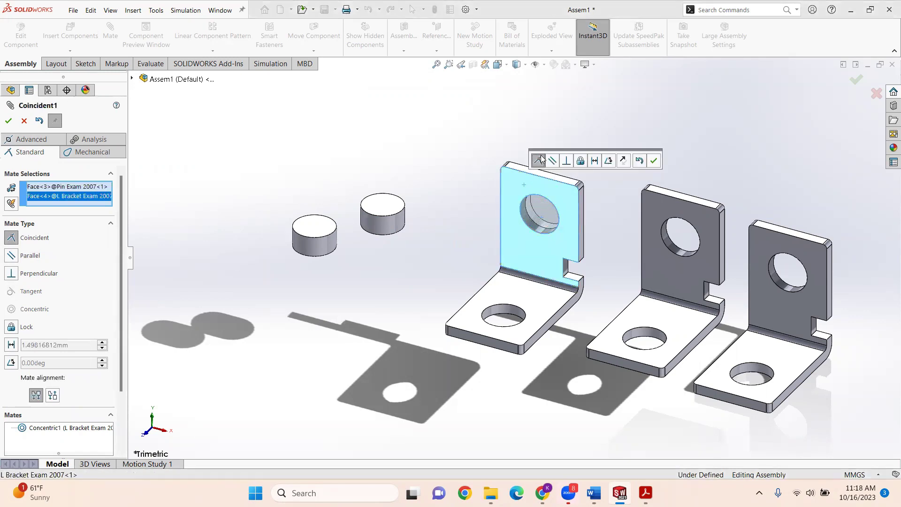
pyautogui.click(8, 121)
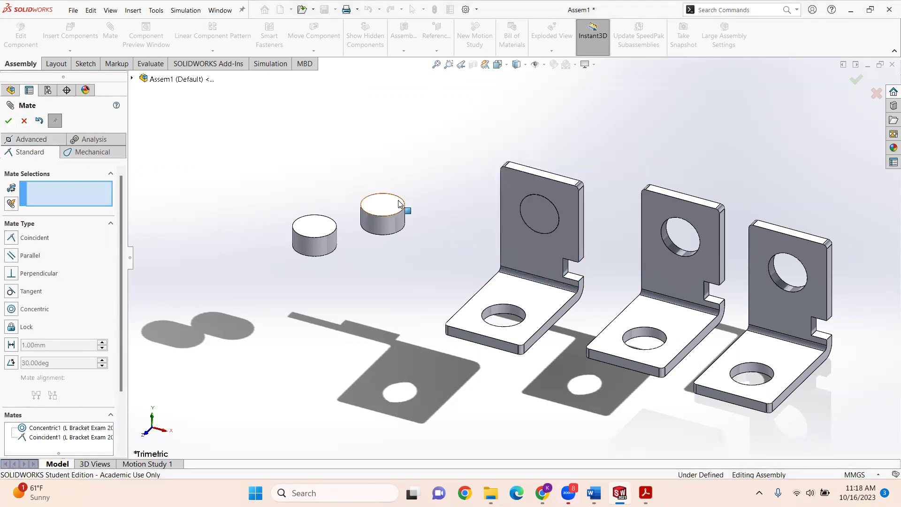
# Step: Mate the second L bracket's lower flange hole concentric with the inserted pin, using the aligned mate alignment
pyautogui.moveTo(530, 224); pyautogui.dragTo(629, 267, button='middle')
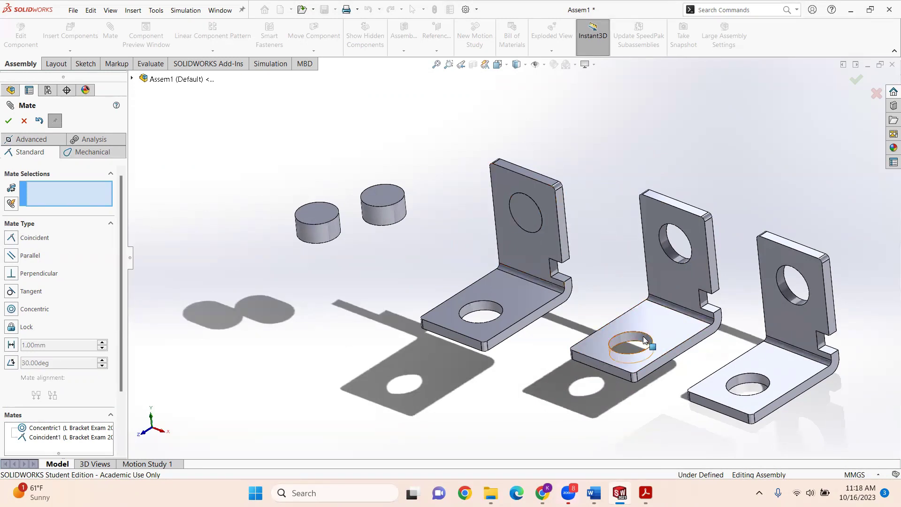
pyautogui.click(12, 310)
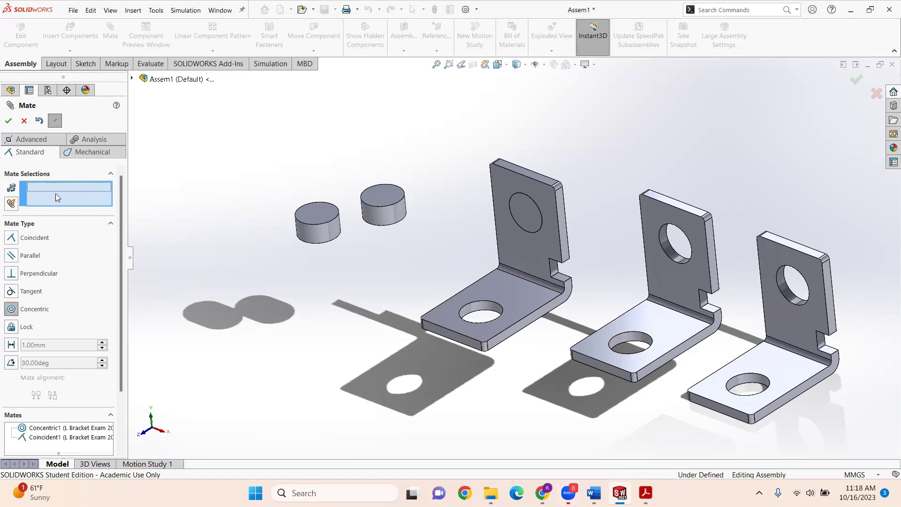
pyautogui.click(628, 338)
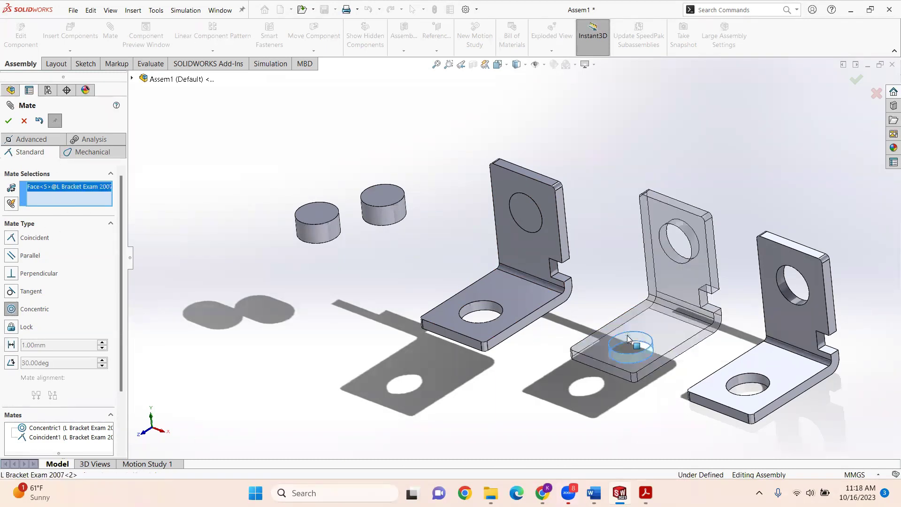
pyautogui.moveTo(606, 249); pyautogui.dragTo(543, 218, button='middle')
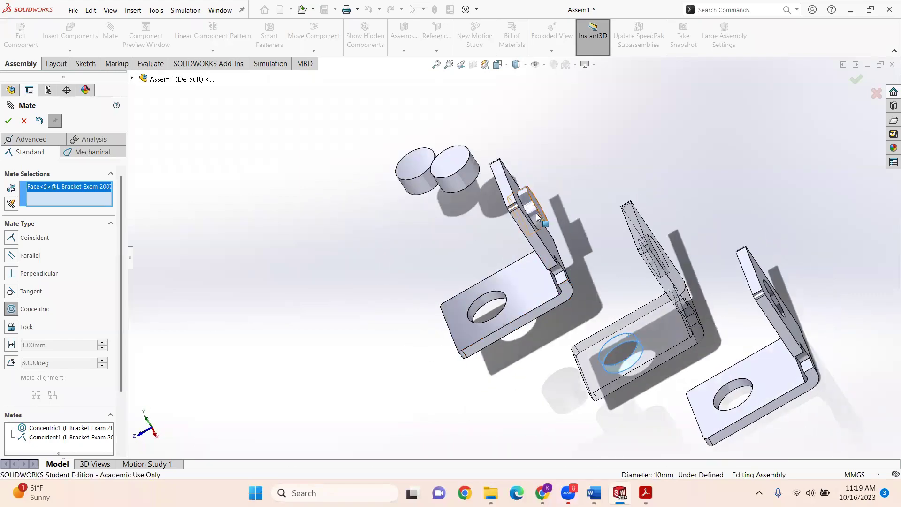
pyautogui.click(537, 217)
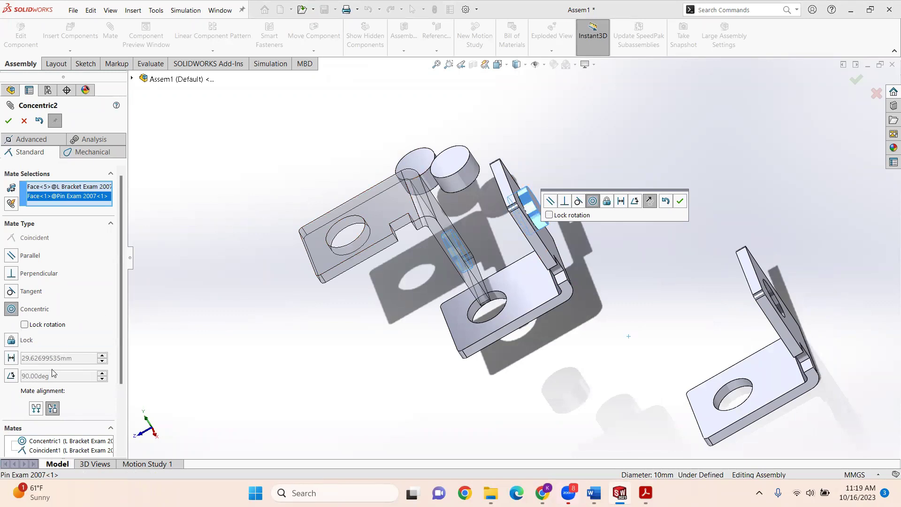
pyautogui.click(37, 409)
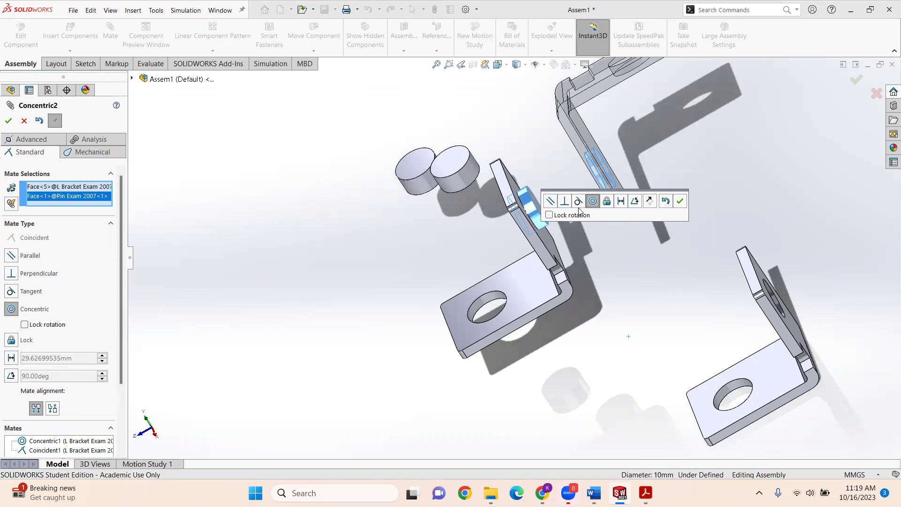
pyautogui.click(35, 409)
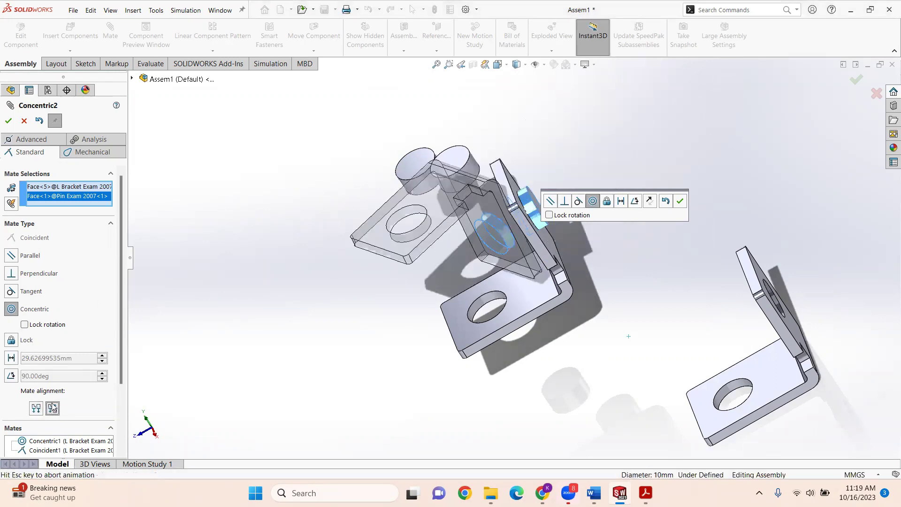
pyautogui.click(36, 409)
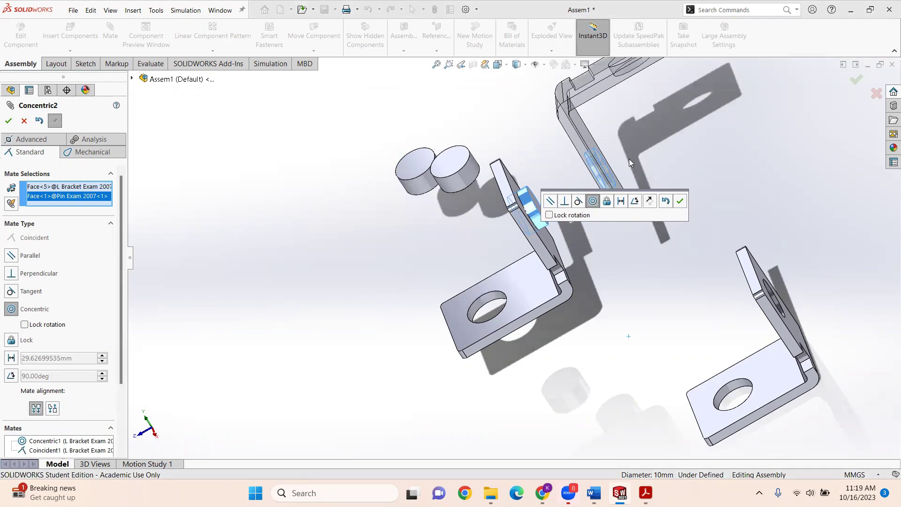
pyautogui.moveTo(546, 326); pyautogui.dragTo(594, 286, button='middle')
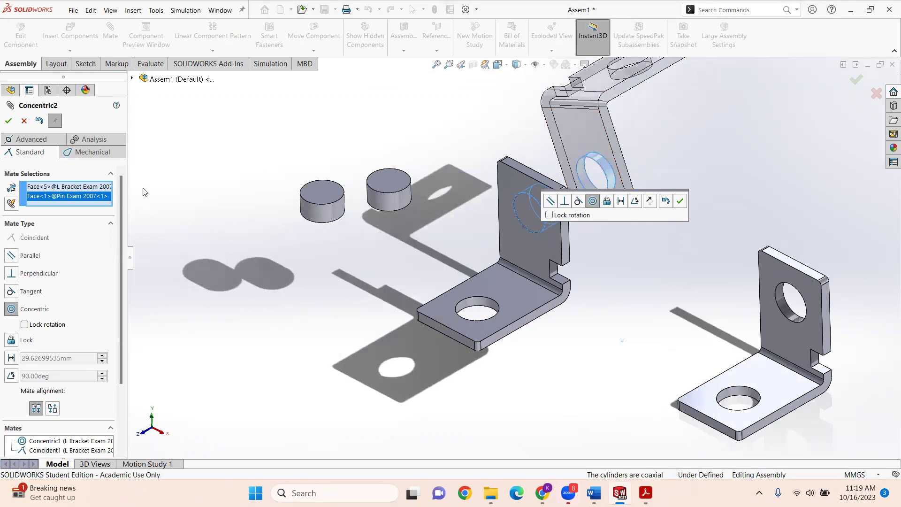
pyautogui.click(9, 121)
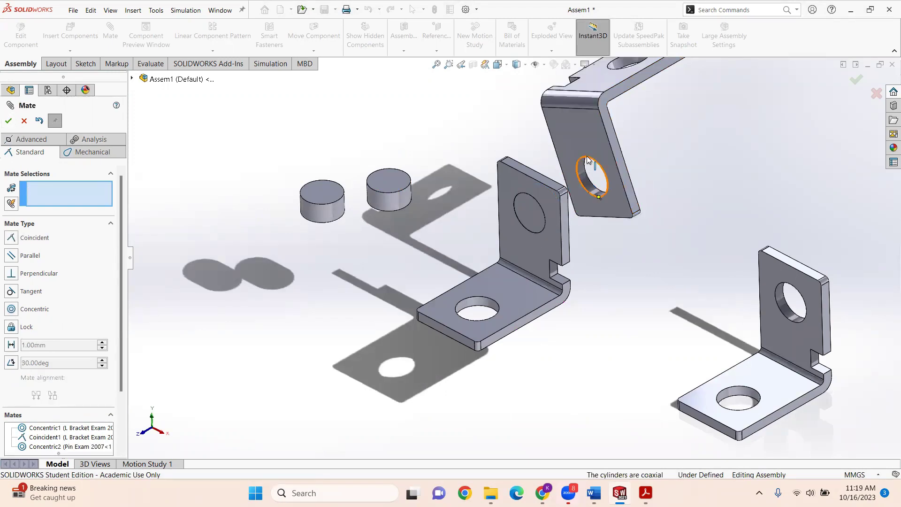
# Step: Look up the bracket gap in the exam PDF and apply a 1 mm distance mate between the facing flanges of the first and second L brackets
pyautogui.moveTo(587, 158); pyautogui.dragTo(572, 178, button='middle')
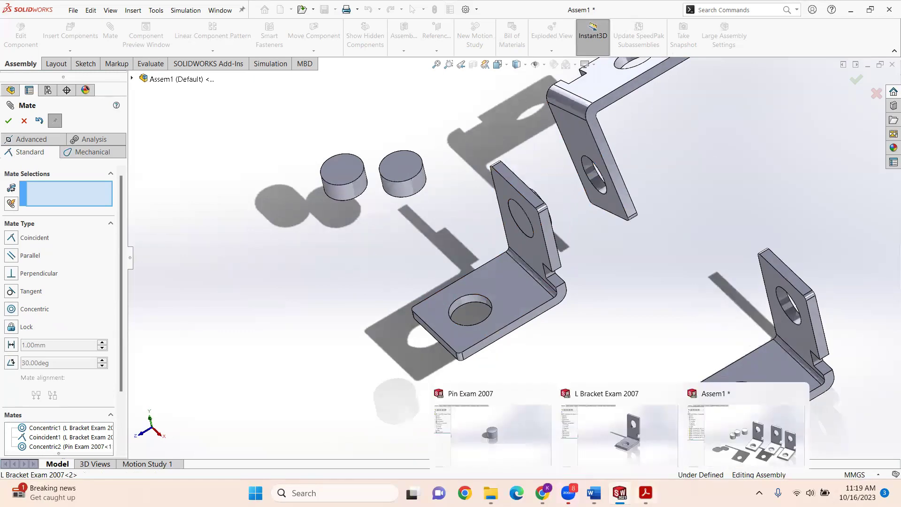
pyautogui.click(646, 493)
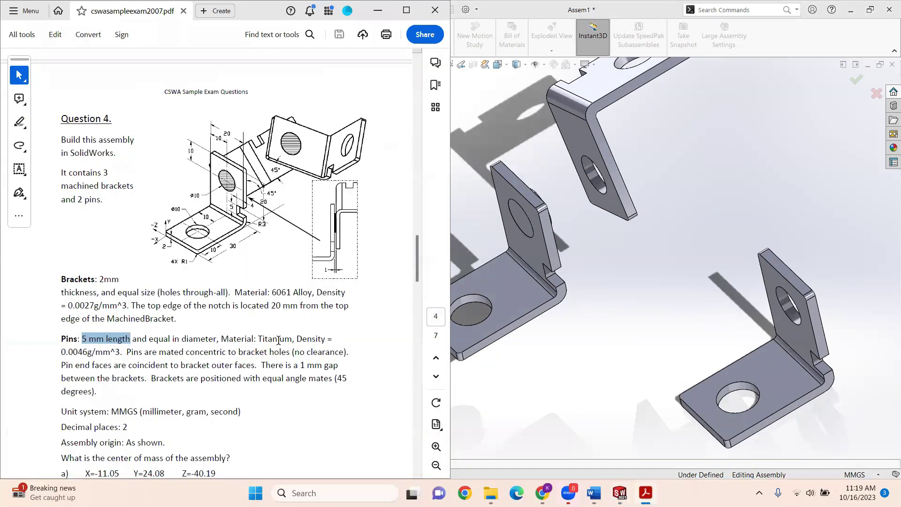
pyautogui.moveTo(261, 364); pyautogui.dragTo(145, 372)
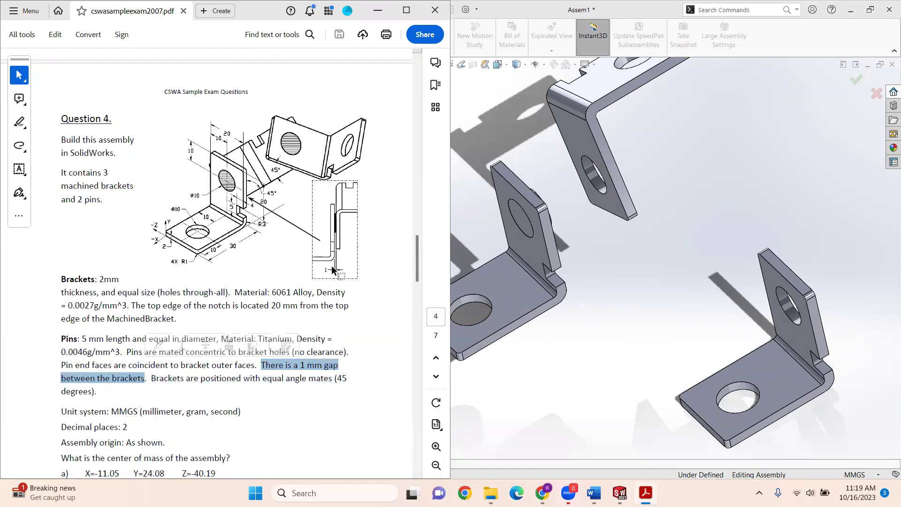
pyautogui.click(607, 236)
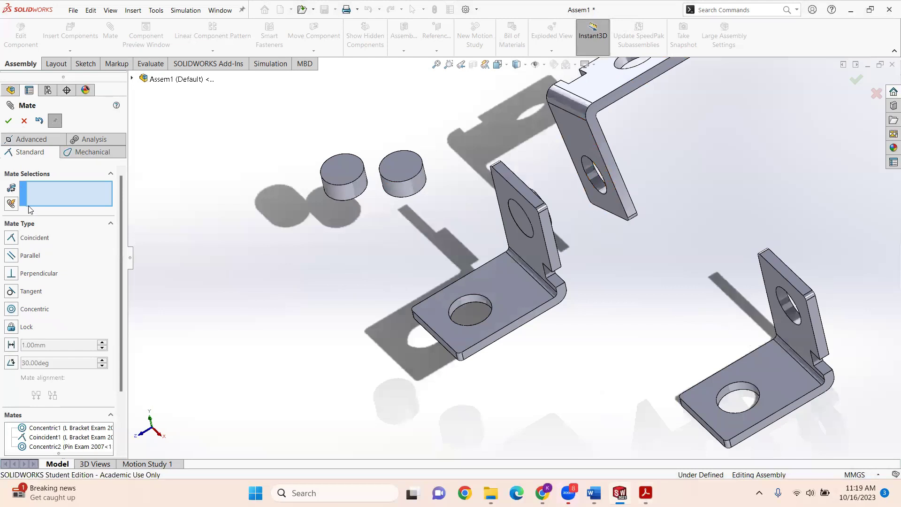
pyautogui.click(11, 346)
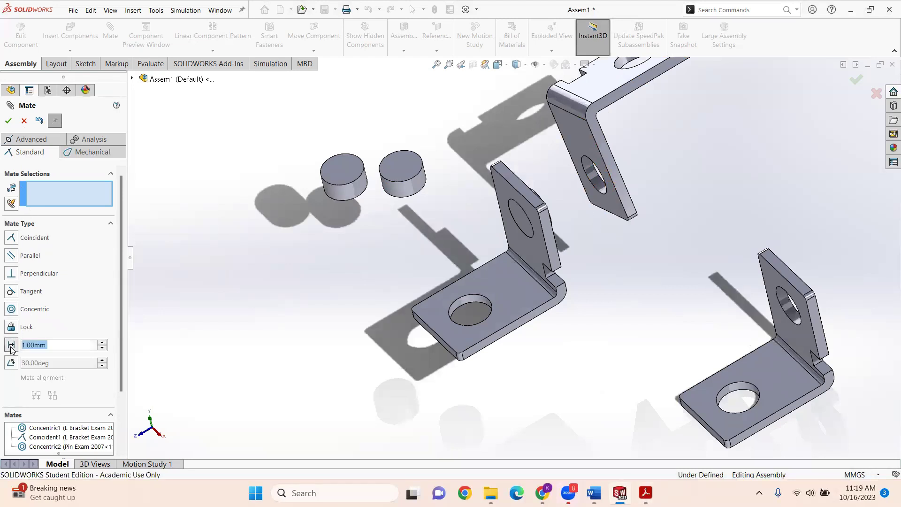
pyautogui.click(587, 144)
pyautogui.moveTo(587, 143); pyautogui.dragTo(545, 175, button='middle')
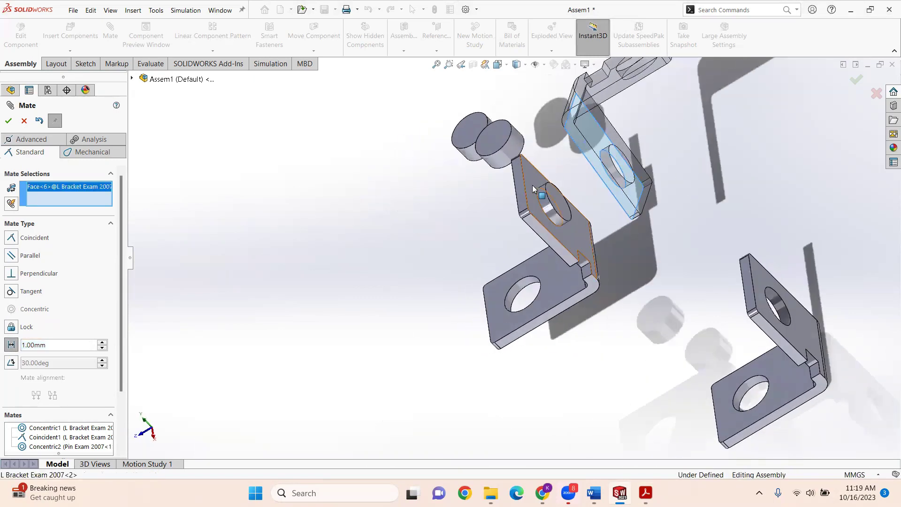
pyautogui.click(531, 182)
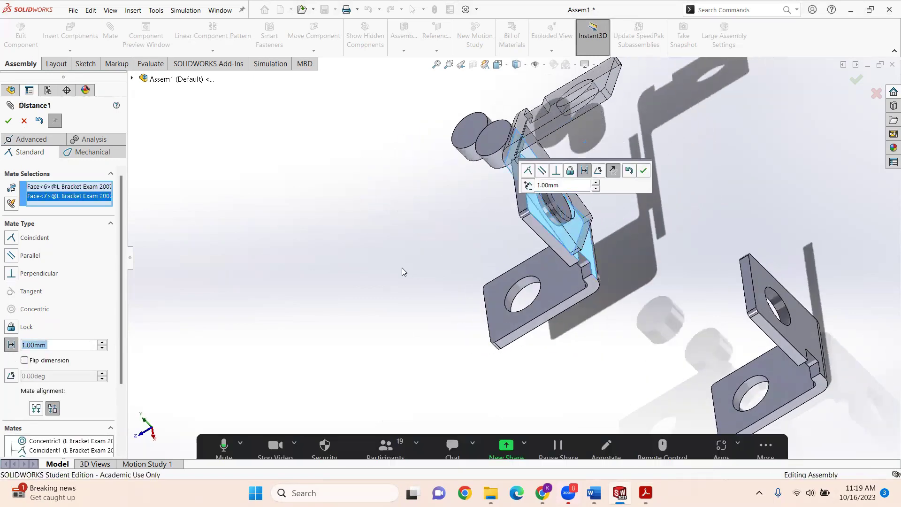
pyautogui.moveTo(402, 268); pyautogui.dragTo(420, 251, button='middle')
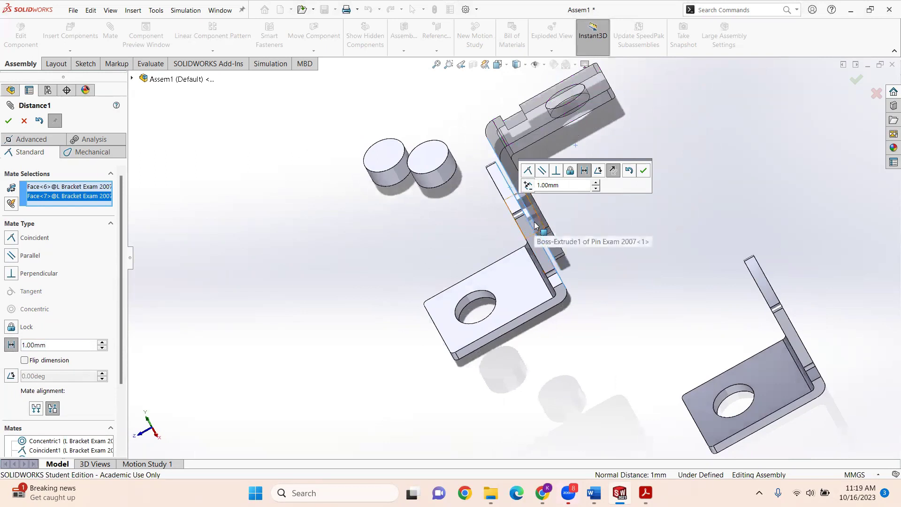
pyautogui.click(10, 346)
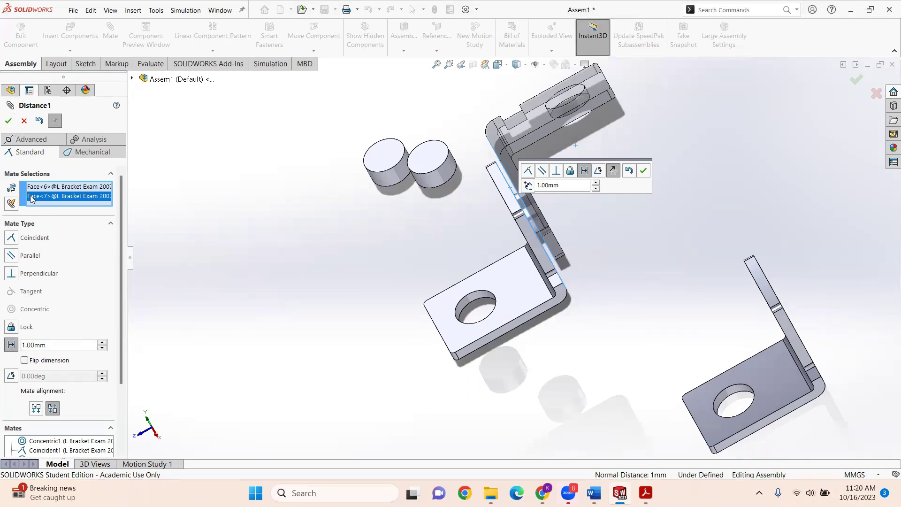
pyautogui.click(8, 121)
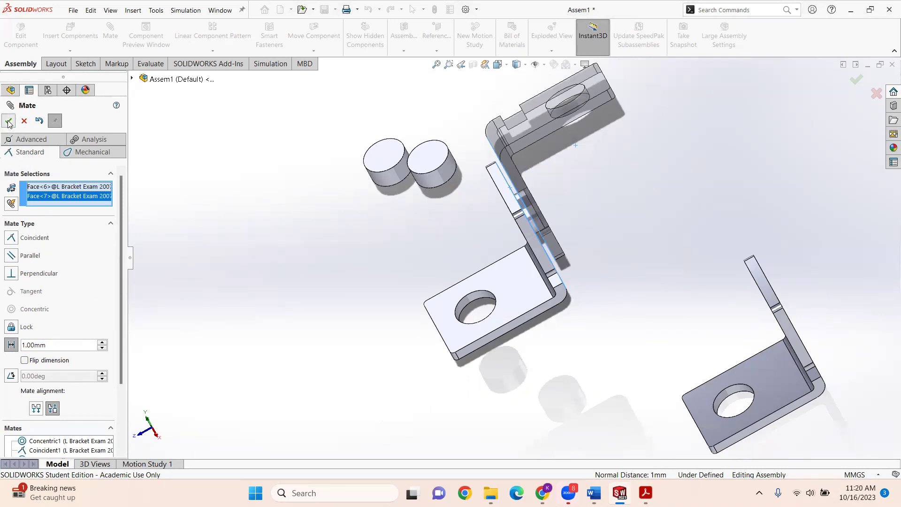
# Step: Compare the mated pin and first two brackets with the Question 4 drawing in the exam PDF
pyautogui.moveTo(622, 229)
pyautogui.mouseDown(button='middle')
pyautogui.moveTo(570, 246)
pyautogui.moveTo(570, 254)
pyautogui.moveTo(641, 216)
pyautogui.moveTo(594, 232)
pyautogui.moveTo(626, 225)
pyautogui.mouseUp(button='middle')
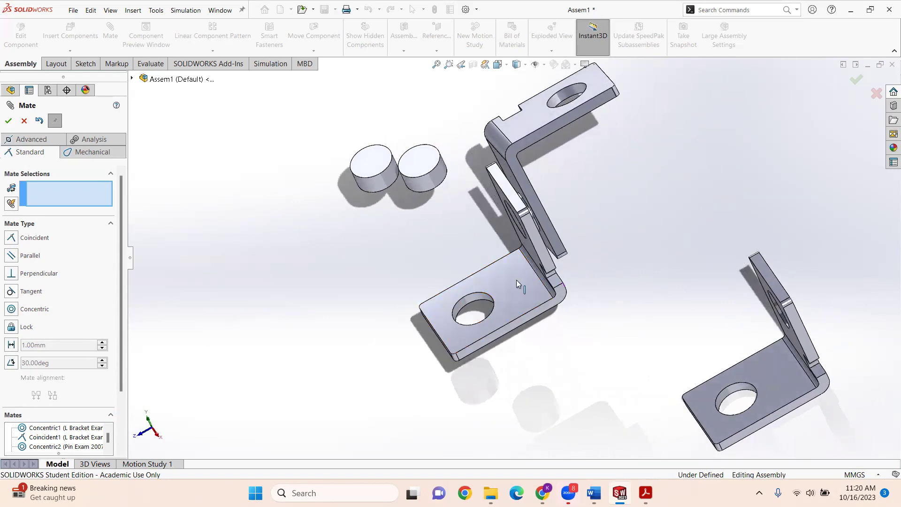
pyautogui.moveTo(574, 260); pyautogui.dragTo(551, 253, button='middle')
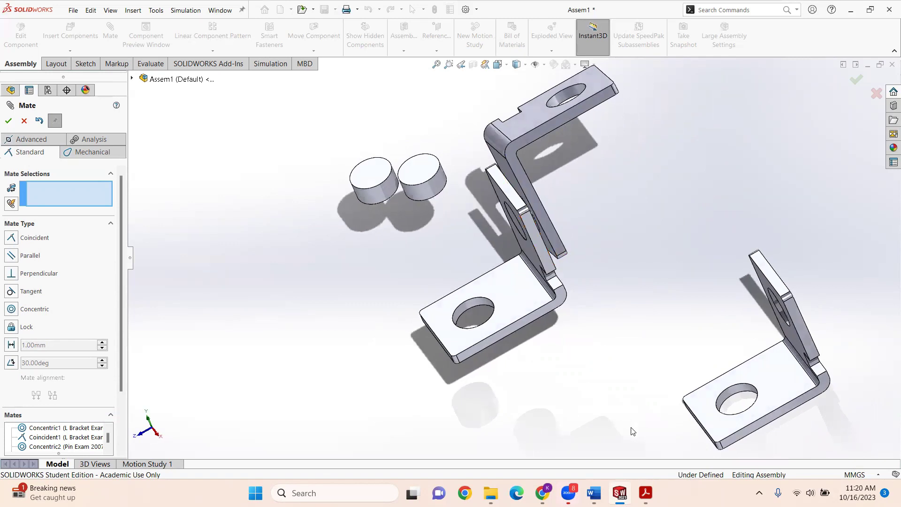
pyautogui.moveTo(619, 492)
pyautogui.click(646, 493)
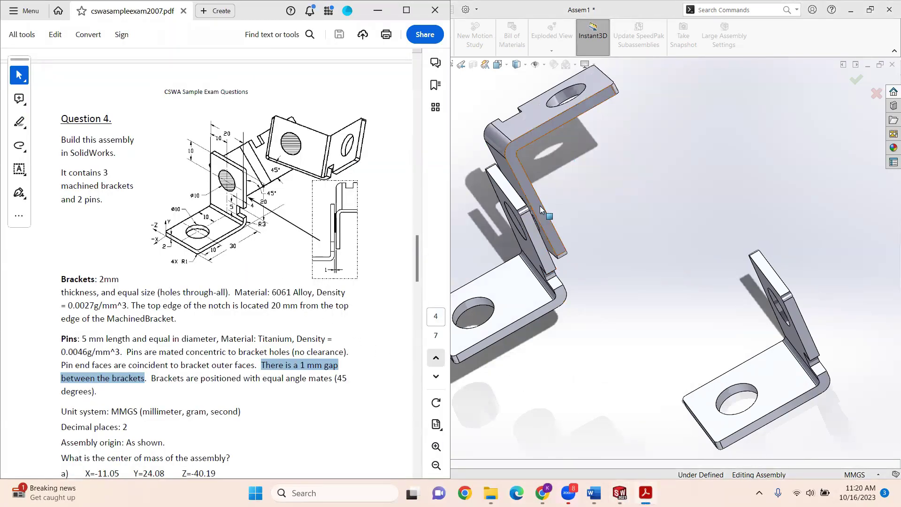
pyautogui.moveTo(557, 219); pyautogui.dragTo(578, 205, button='middle')
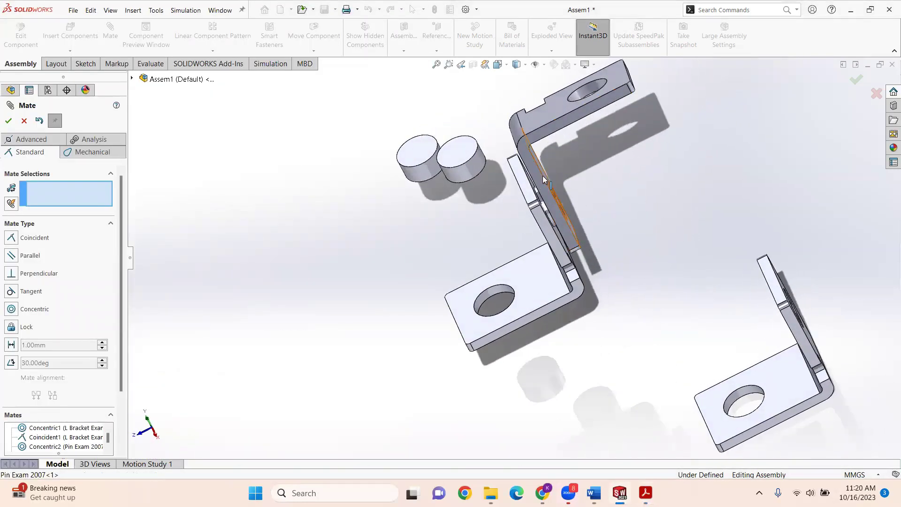
# Step: Switch to the L Bracket Exam 2007 part and open the sketch of its base extrusion for editing
pyautogui.moveTo(646, 493)
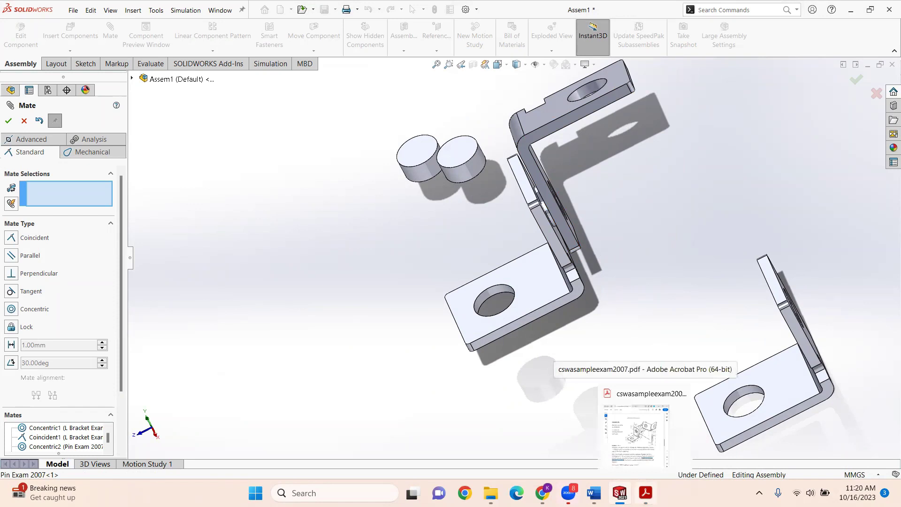
pyautogui.click(619, 432)
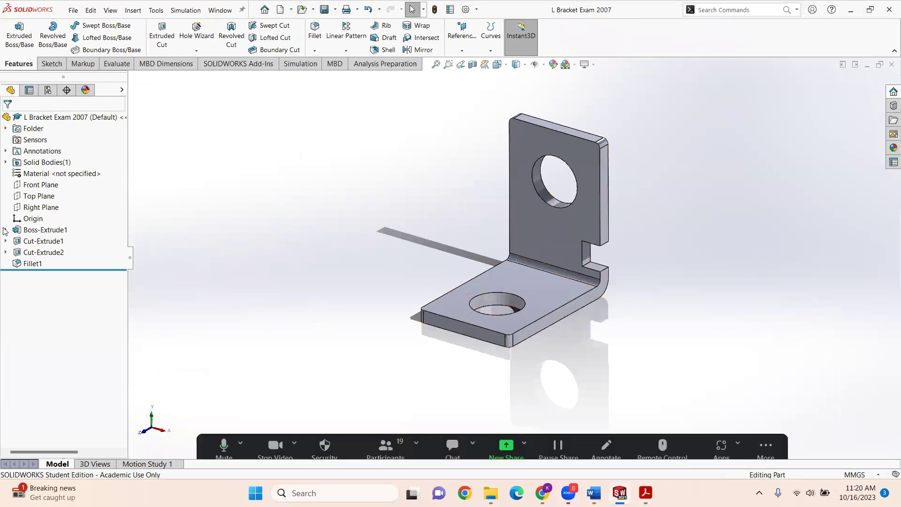
pyautogui.click(5, 230)
pyautogui.click(41, 242)
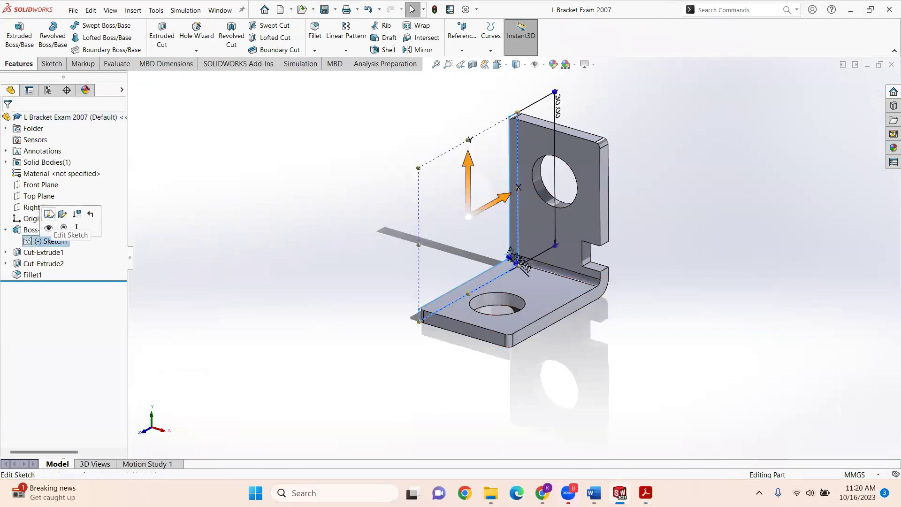
pyautogui.click(49, 214)
pyautogui.scroll(-5, 493, 248)
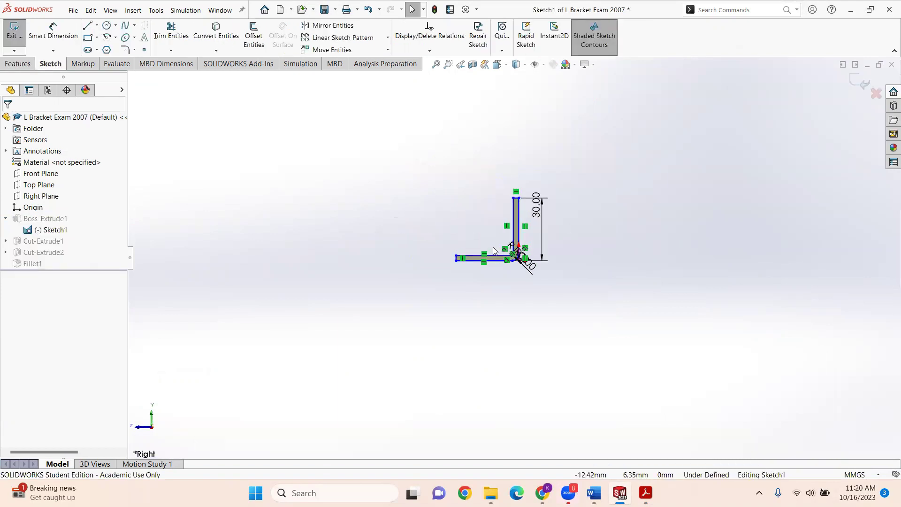
# Step: Dimension the thickness of the horizontal leg at its free end and set it to 2 mm
pyautogui.click(53, 33)
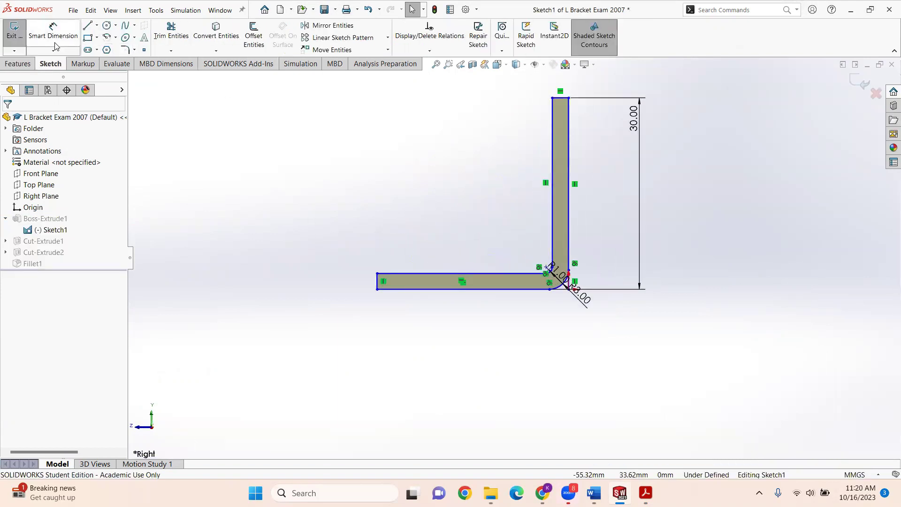
pyautogui.click(378, 282)
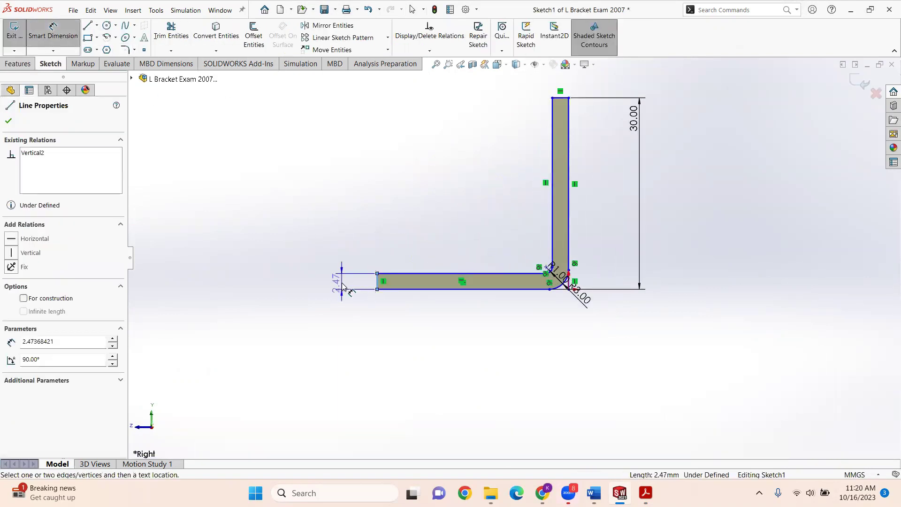
pyautogui.click(343, 283)
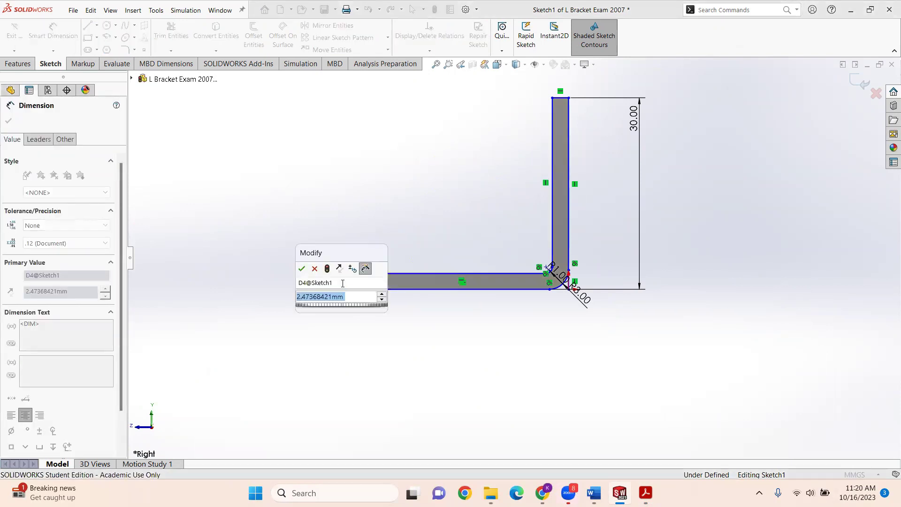
pyautogui.write('2')
pyautogui.press('Return')
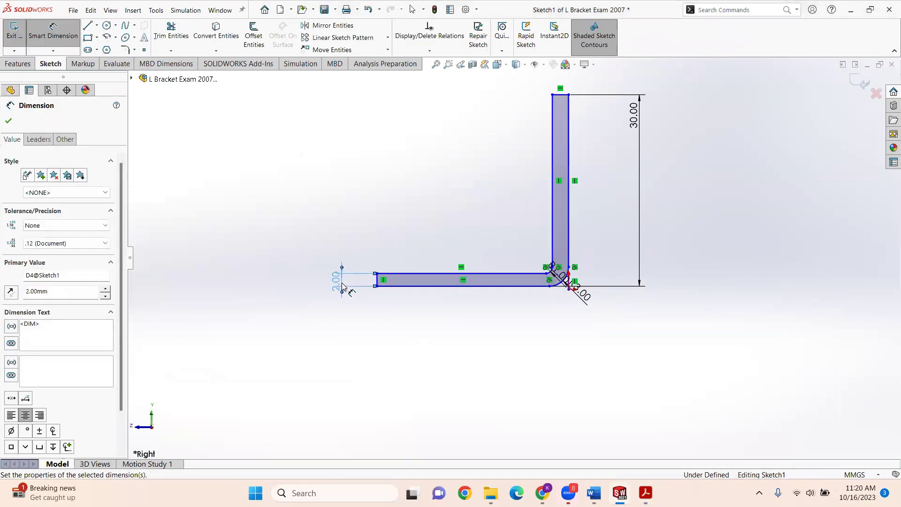
# Step: Dimension the thickness of the vertical leg at its upper end and set it to 2 mm
pyautogui.click(560, 94)
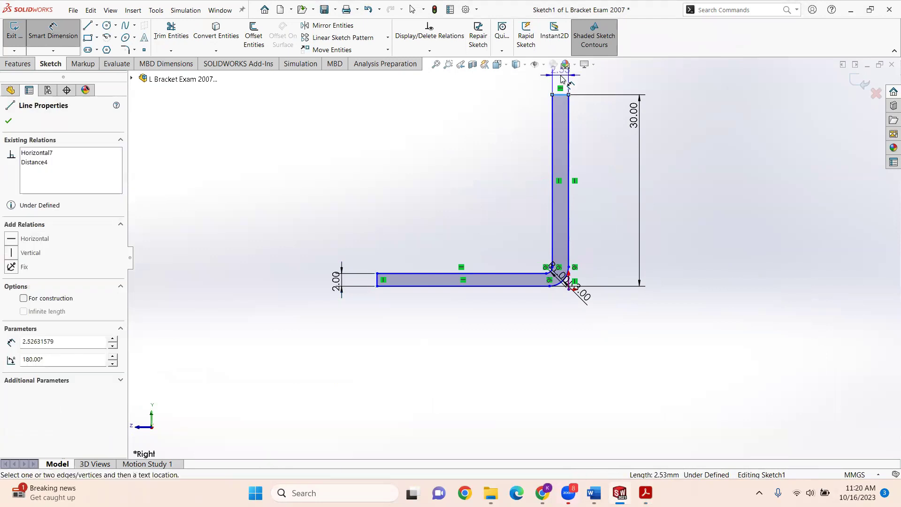
pyautogui.click(562, 78)
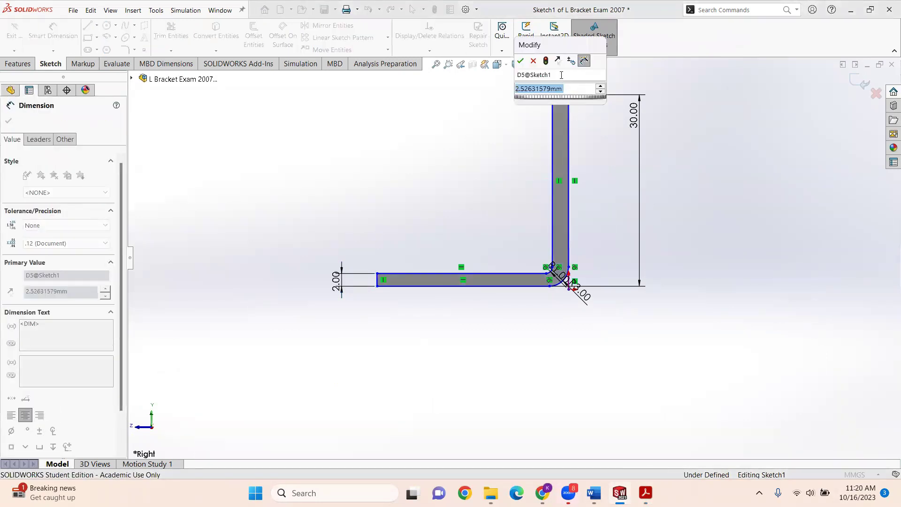
pyautogui.write('2')
pyautogui.press('Return')
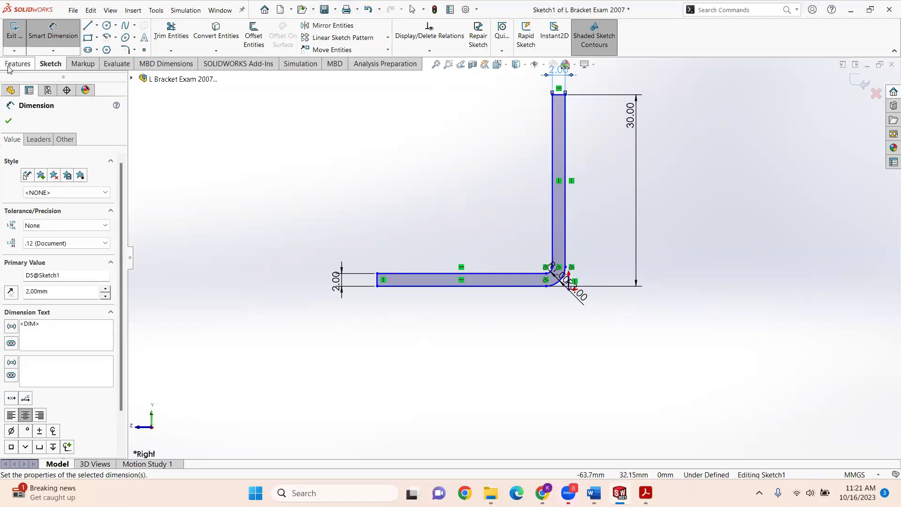
# Step: Exit the base sketch to rebuild the bracket and save the part
pyautogui.click(15, 30)
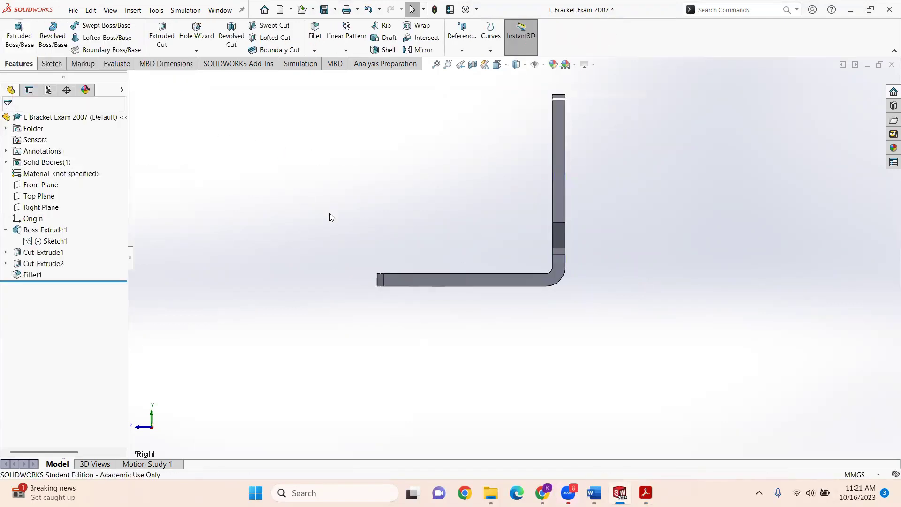
pyautogui.moveTo(330, 214); pyautogui.dragTo(378, 252, button='middle')
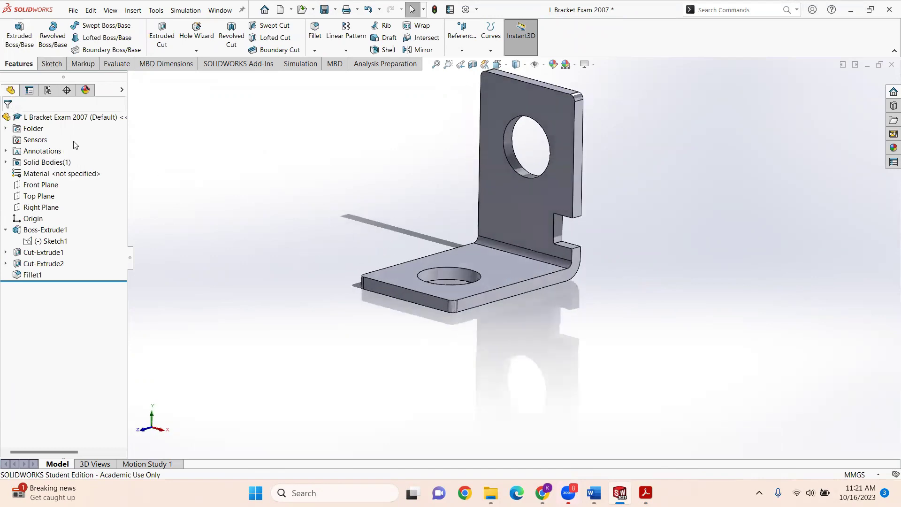
pyautogui.click(73, 11)
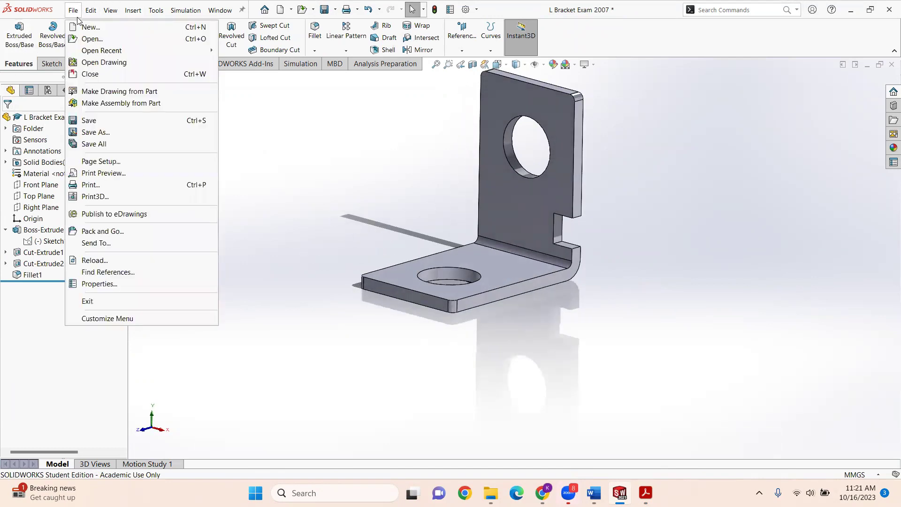
pyautogui.click(89, 121)
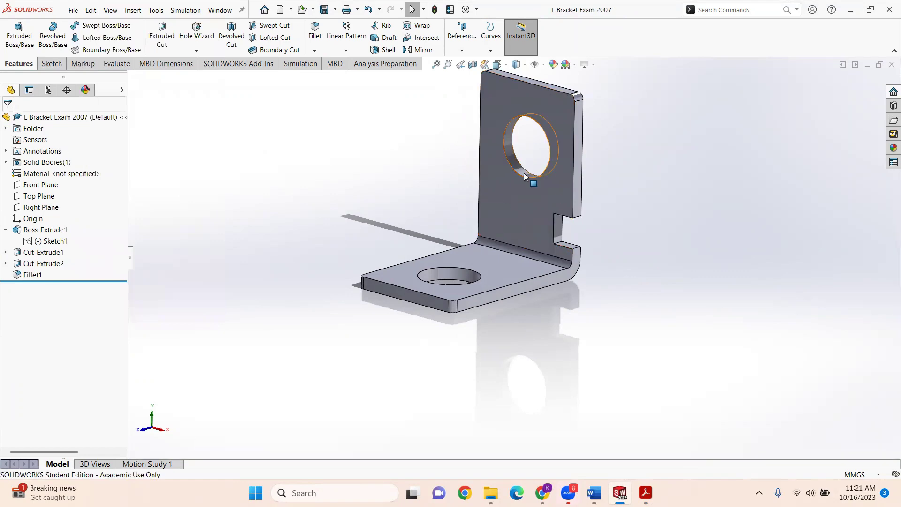
# Step: Check the Question 4 bracket specifications in the exam PDF and return to the Assem1 assembly
pyautogui.moveTo(645, 492)
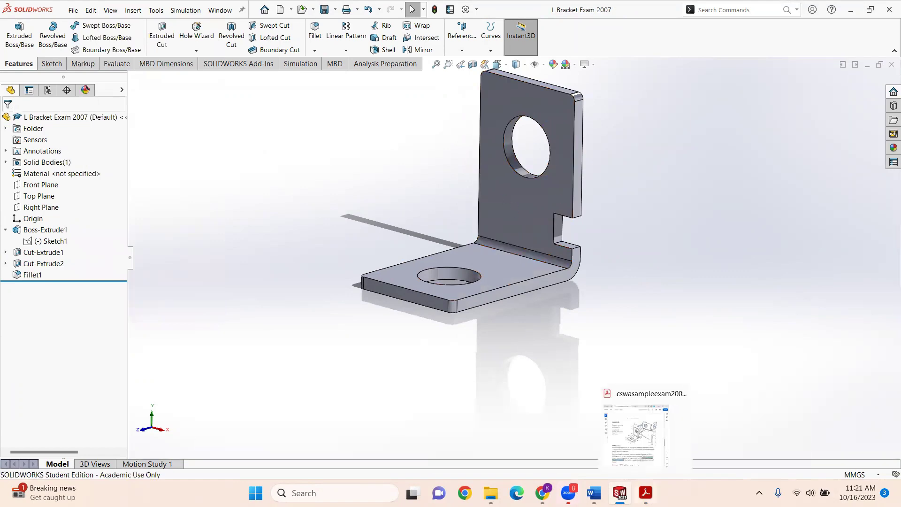
pyautogui.click(636, 432)
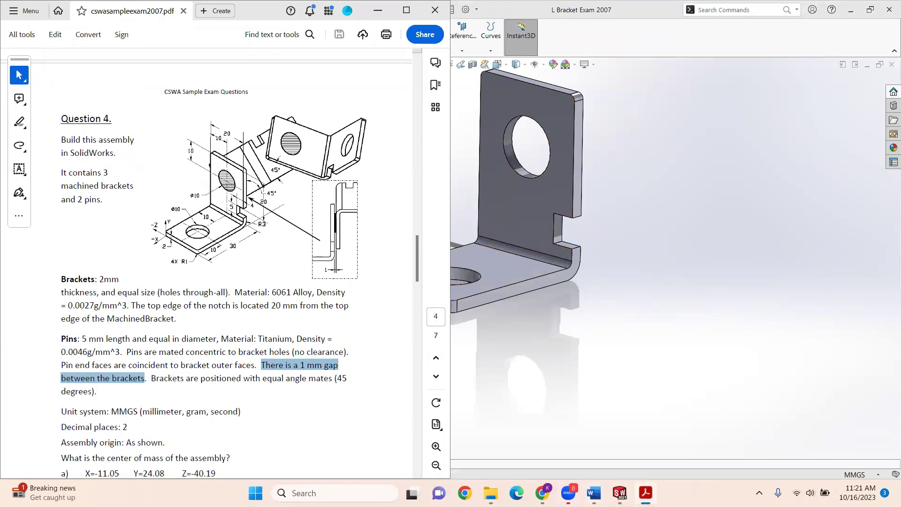
pyautogui.moveTo(620, 492)
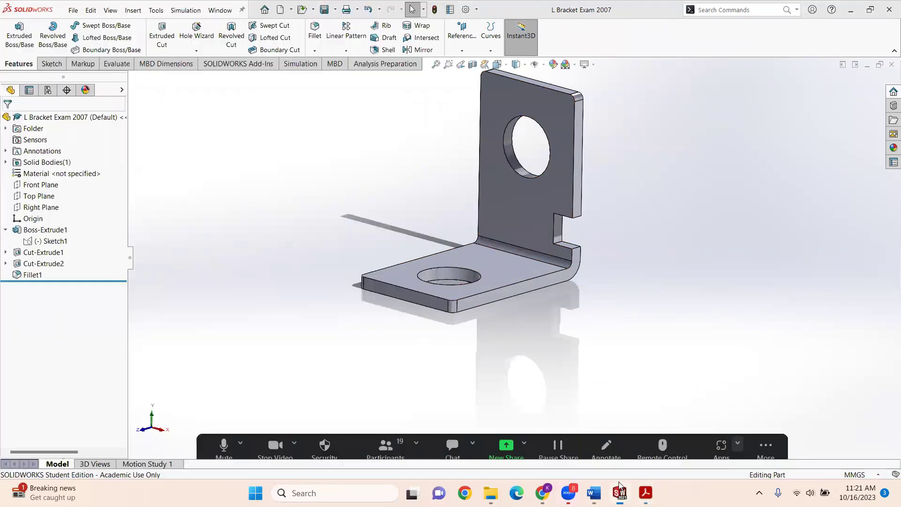
pyautogui.click(746, 435)
pyautogui.click(92, 68)
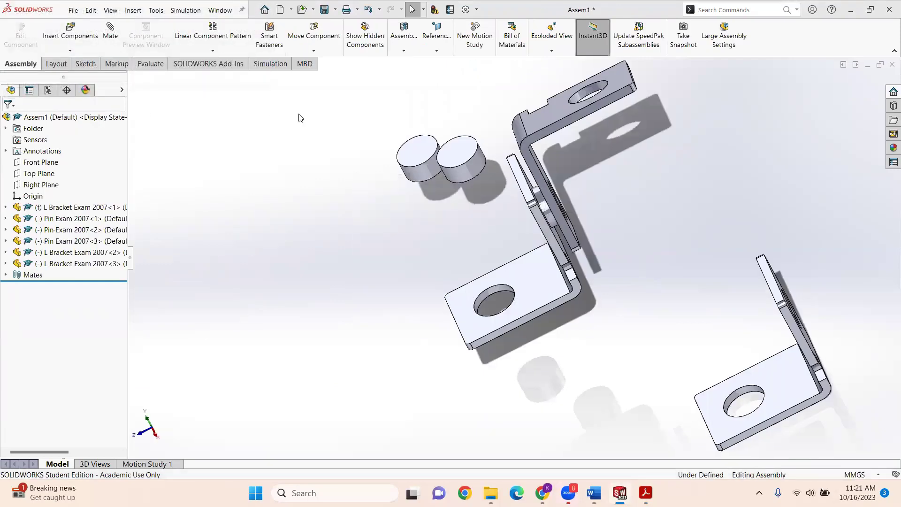
# Step: Swing the second L bracket about its pin into a tilted pose beside the first bracket's upright flange
pyautogui.moveTo(557, 199)
pyautogui.mouseDown(button='middle')
pyautogui.moveTo(556, 190)
pyautogui.moveTo(607, 178)
pyautogui.moveTo(601, 189)
pyautogui.mouseUp(button='middle')
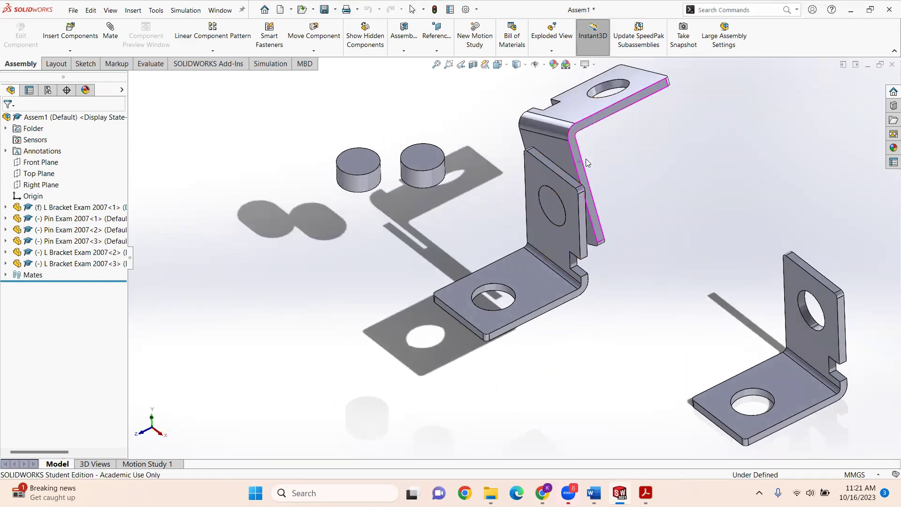
pyautogui.moveTo(585, 159); pyautogui.dragTo(580, 113, button='middle')
pyautogui.click(521, 265)
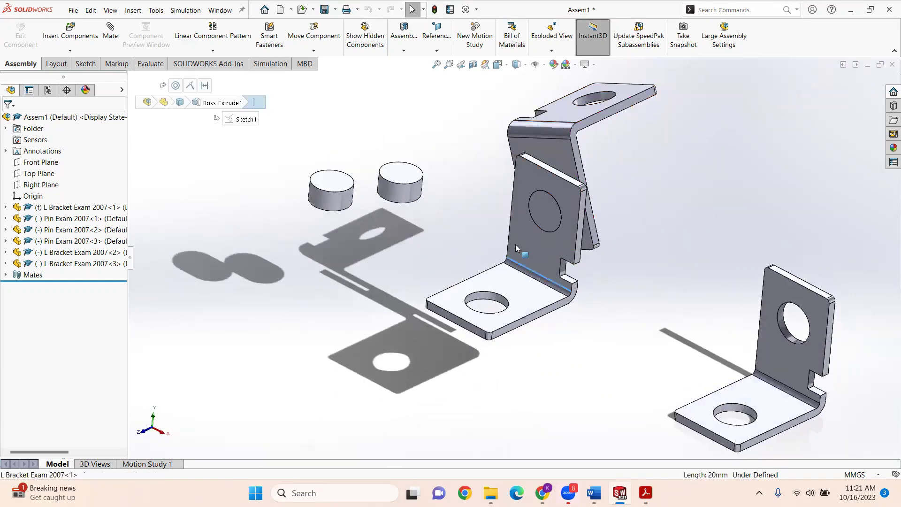
pyautogui.moveTo(570, 107); pyautogui.dragTo(622, 173)
pyautogui.click(642, 256)
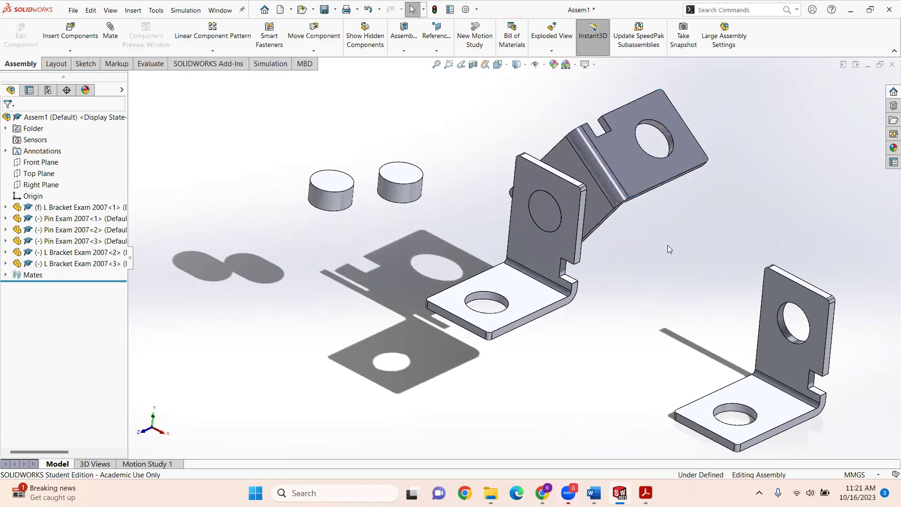
pyautogui.moveTo(667, 245); pyautogui.dragTo(614, 225, button='middle')
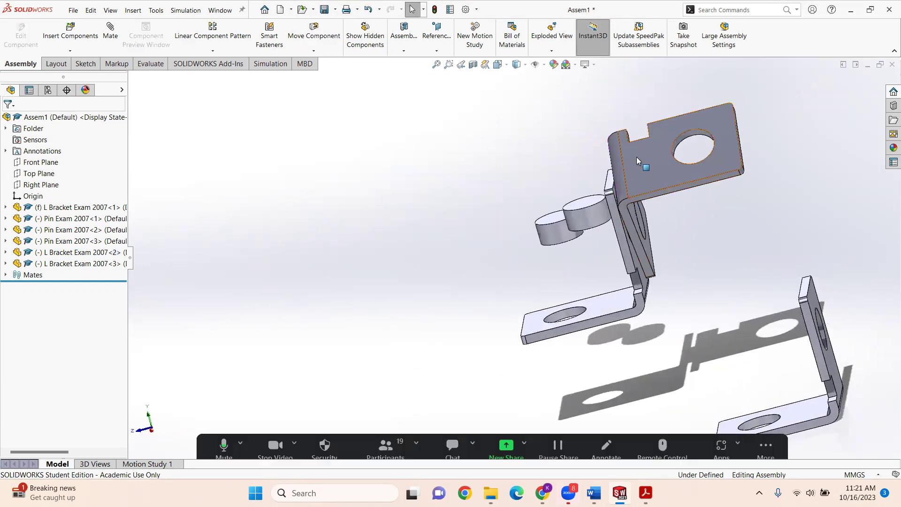
pyautogui.moveTo(637, 157)
pyautogui.mouseDown()
pyautogui.moveTo(651, 157)
pyautogui.moveTo(647, 189)
pyautogui.moveTo(644, 157)
pyautogui.moveTo(643, 169)
pyautogui.mouseUp()
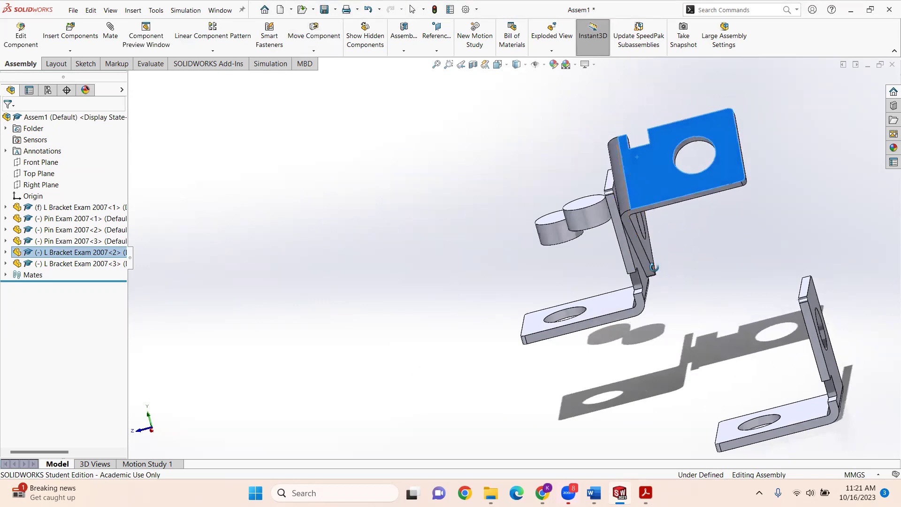
pyautogui.moveTo(643, 169); pyautogui.dragTo(679, 271, button='middle')
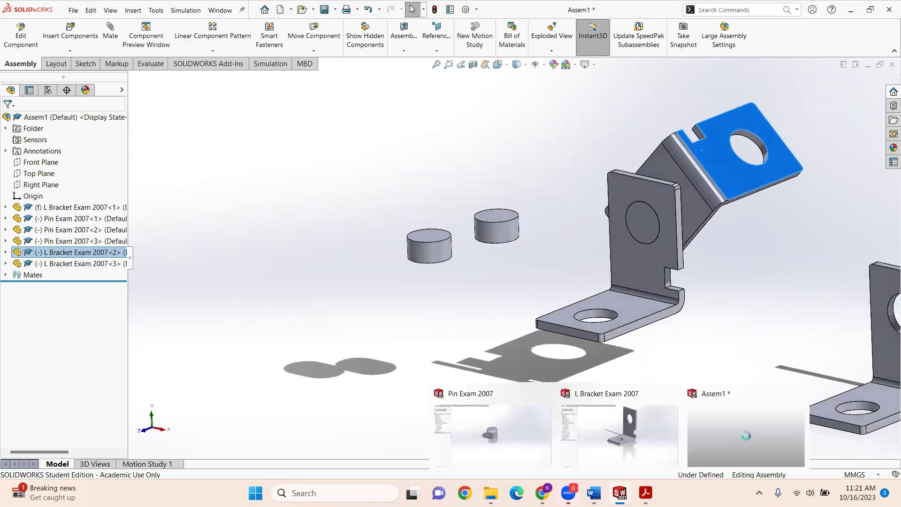
# Step: Look up the bracket angle in the exam PDF and apply a 45 degree angle mate between the side edge faces of the second and first L brackets
pyautogui.click(646, 493)
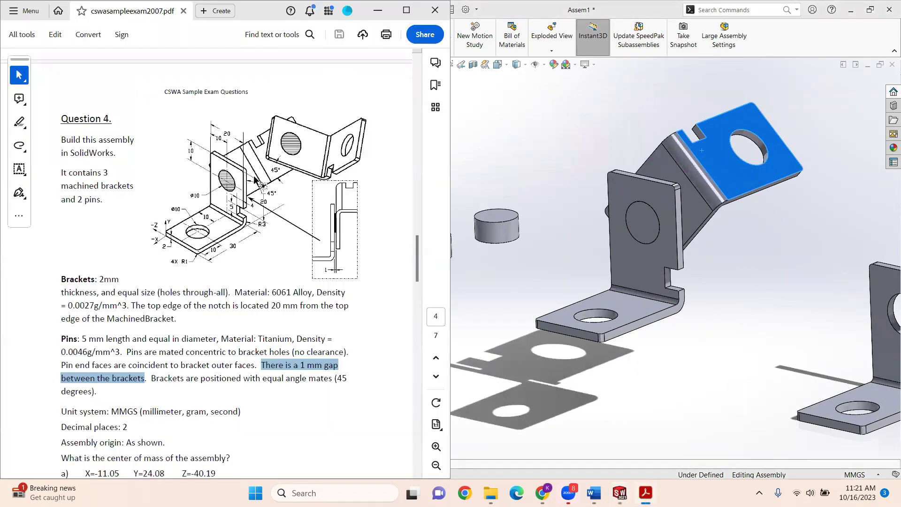
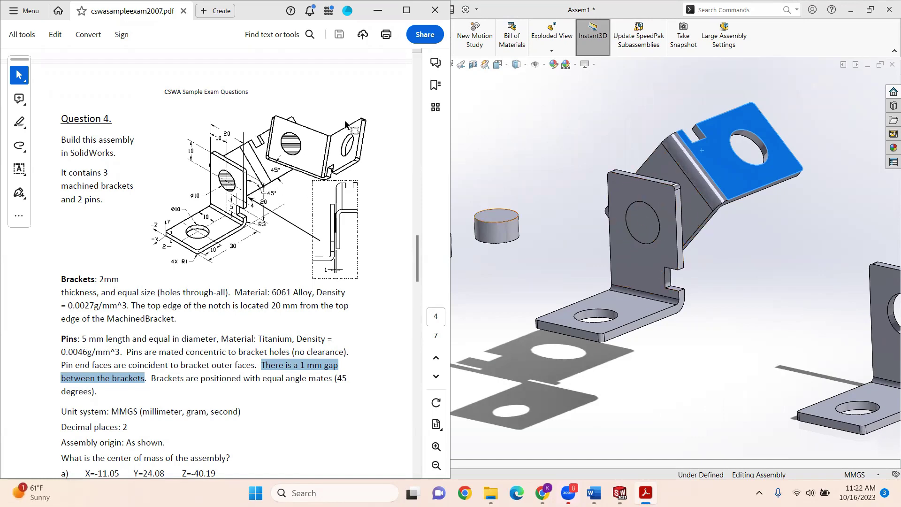
pyautogui.click(537, 149)
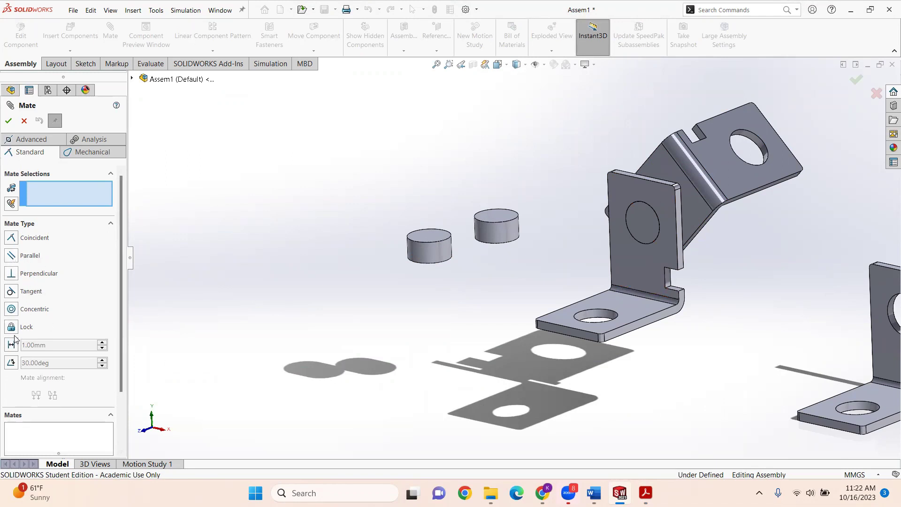
pyautogui.click(12, 363)
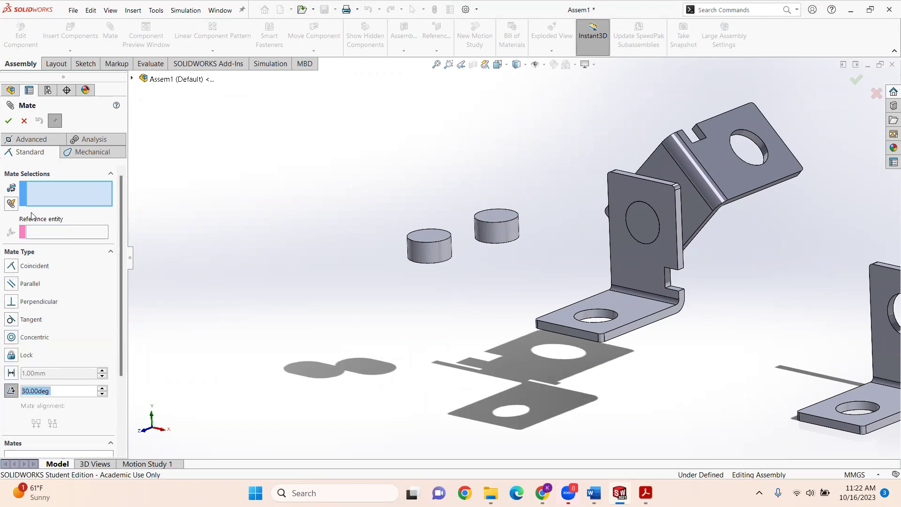
pyautogui.click(711, 217)
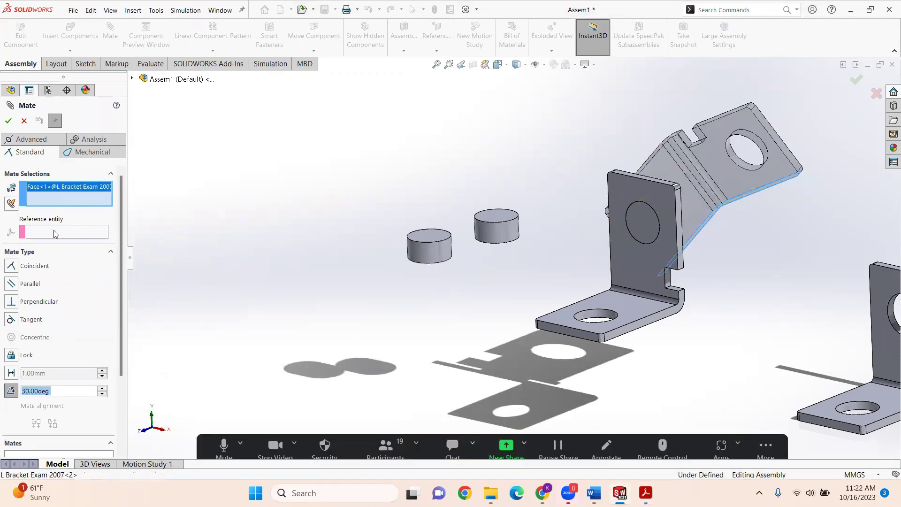
pyautogui.click(679, 210)
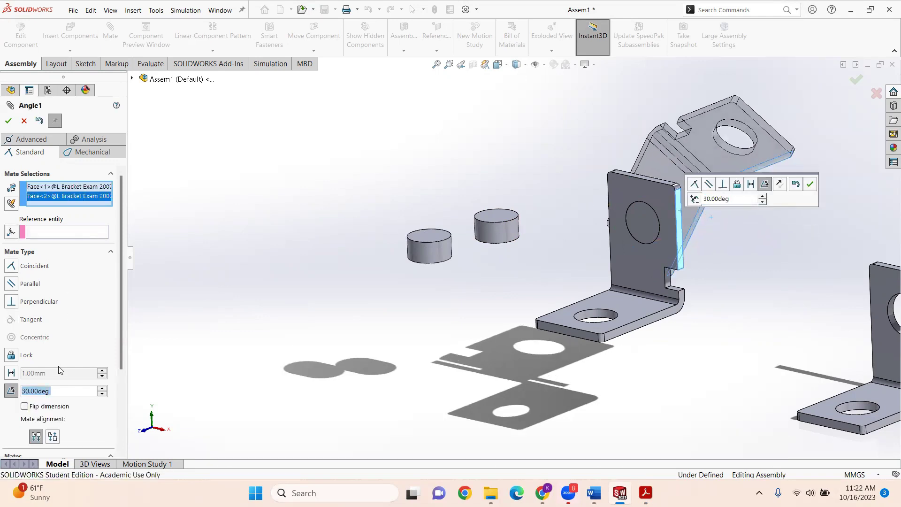
pyautogui.write('45')
pyautogui.press('Return')
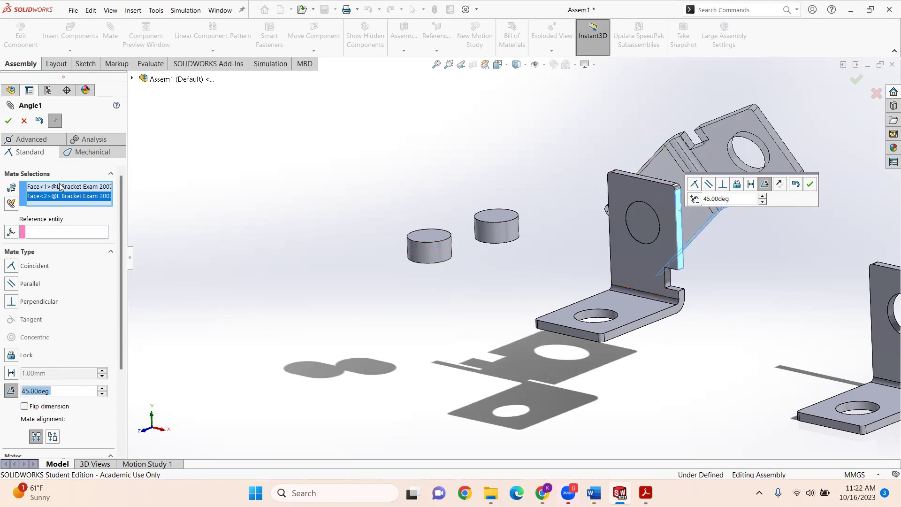
pyautogui.click(11, 124)
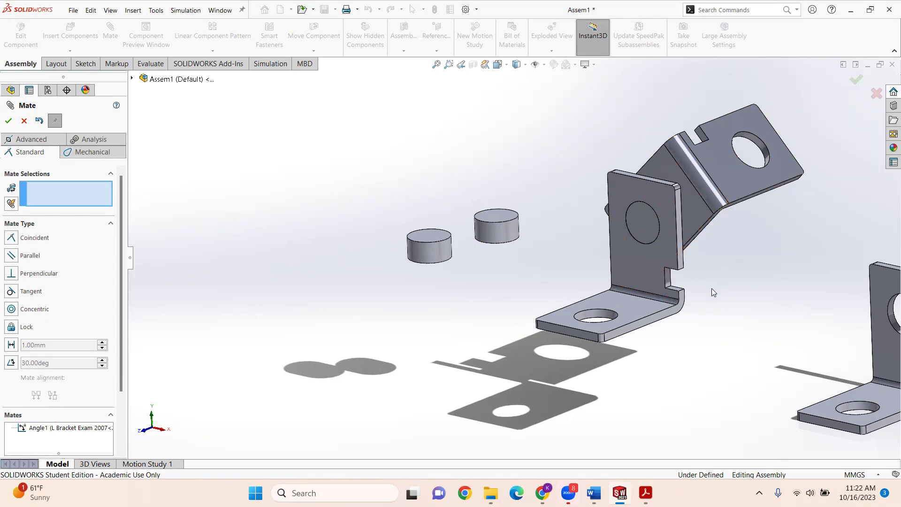
# Step: Mate the second pin's cylindrical face concentric with the hole in the second L bracket's free flange
pyautogui.scroll(2, 709, 289)
pyautogui.scroll(-2, 792, 264)
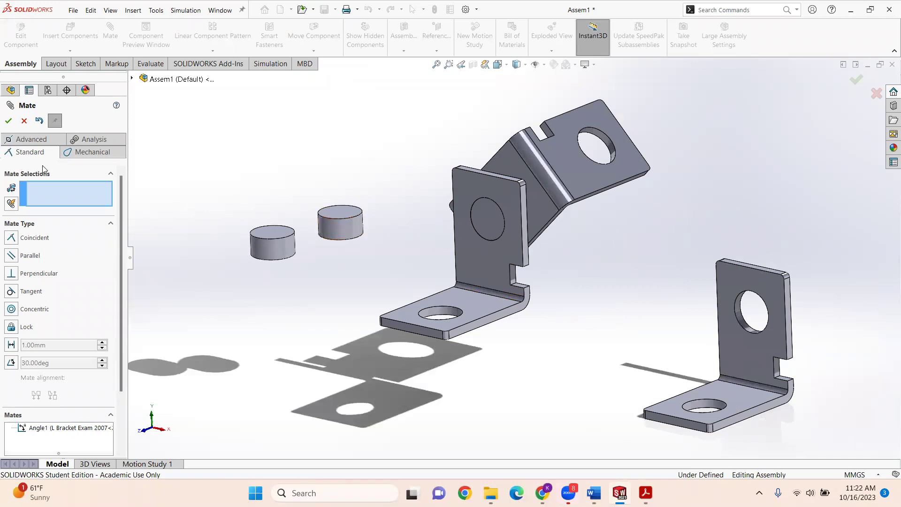
pyautogui.click(341, 228)
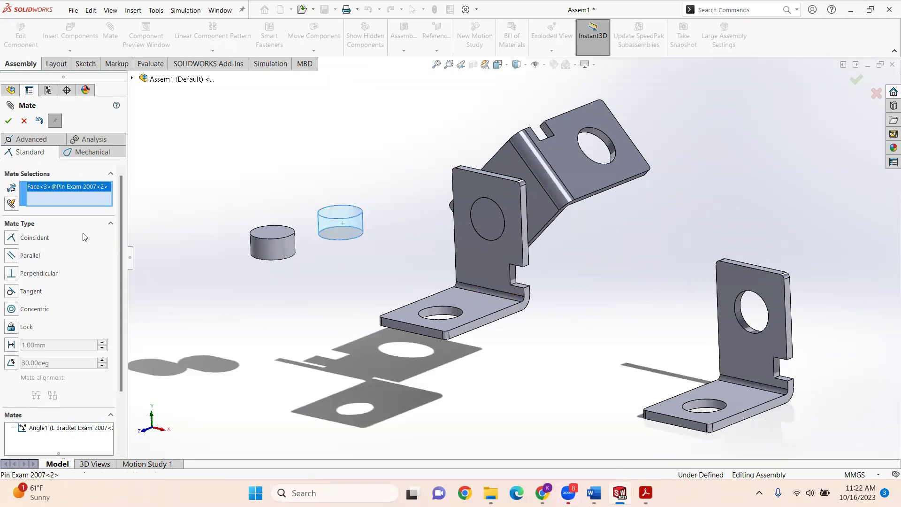
pyautogui.click(12, 310)
pyautogui.click(603, 138)
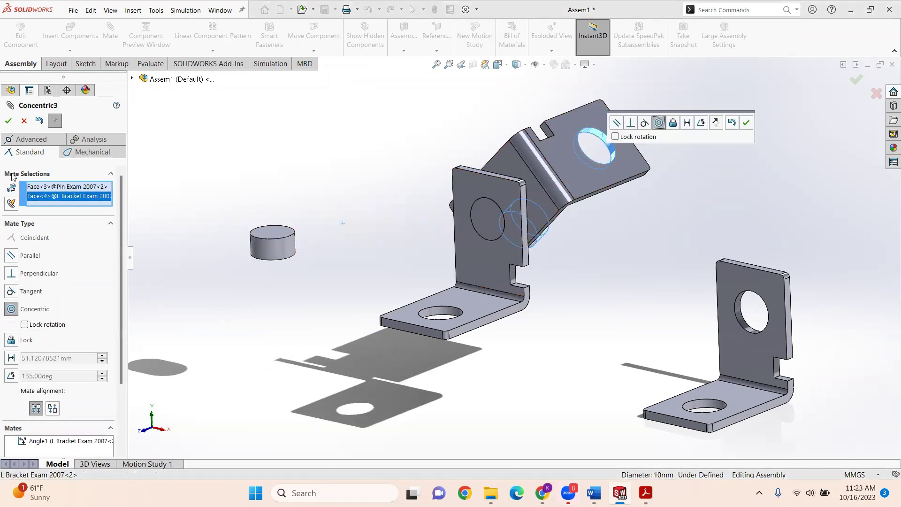
# Step: Accept the pin's concentric mate with the second bracket's hole and make the pin's end face coincident with that bracket's outer face
pyautogui.click(8, 121)
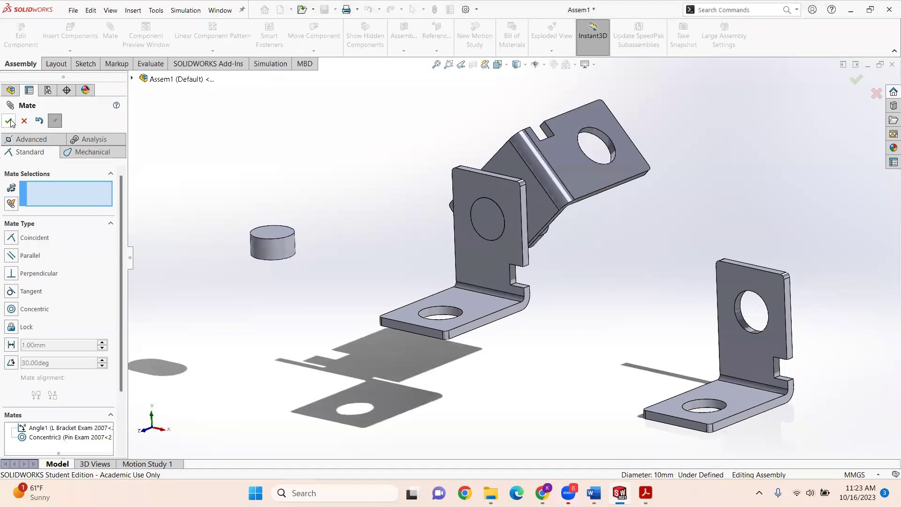
pyautogui.click(12, 237)
pyautogui.moveTo(426, 154); pyautogui.dragTo(508, 196, button='middle')
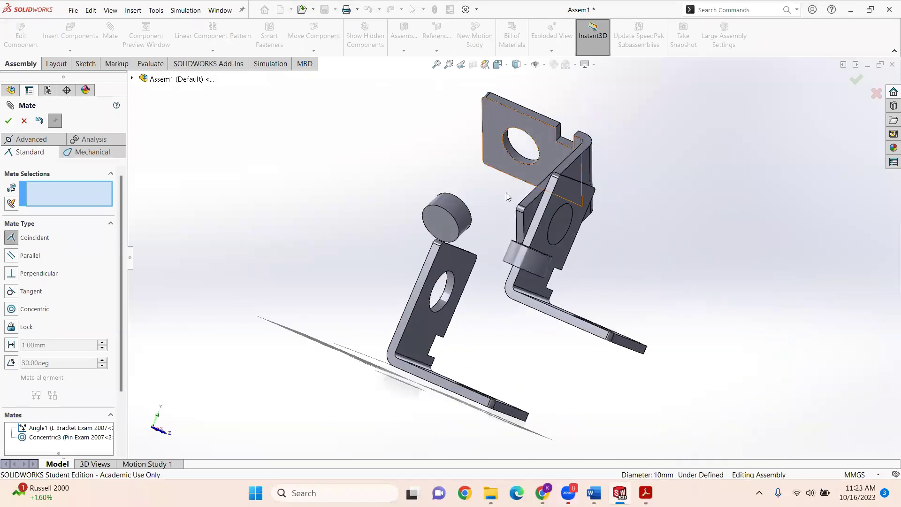
pyautogui.click(444, 221)
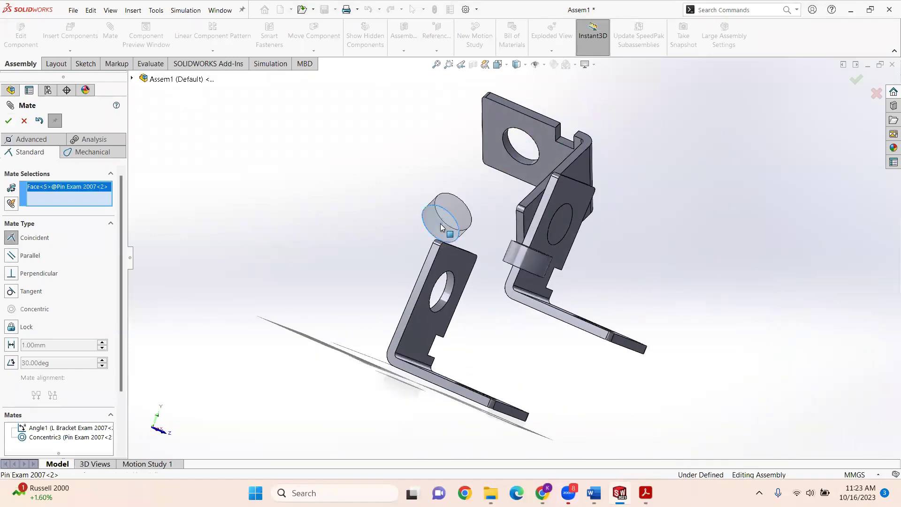
pyautogui.click(493, 117)
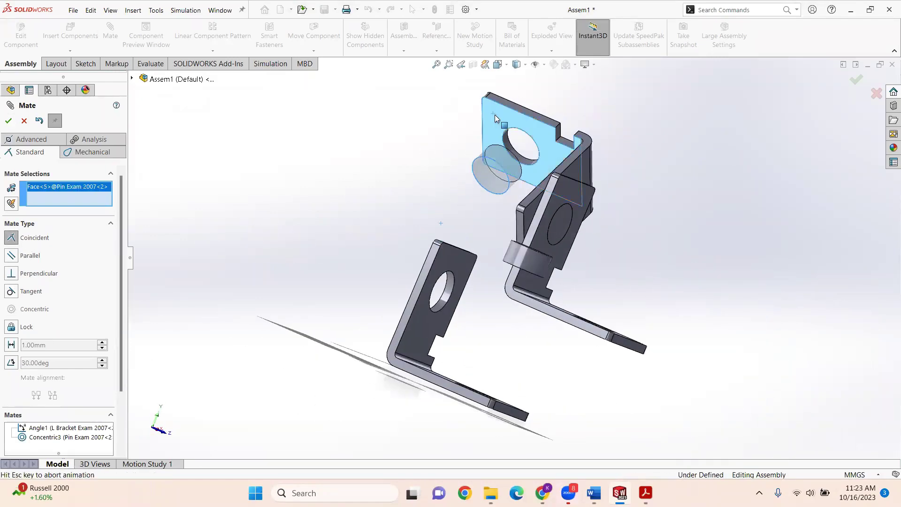
pyautogui.click(8, 121)
# Step: Check the assembly drawing in cswasampleexam2007.pdf and mate a hole of the loose third bracket concentric with the second bracket's protruding pin
pyautogui.moveTo(613, 193); pyautogui.dragTo(580, 169, button='middle')
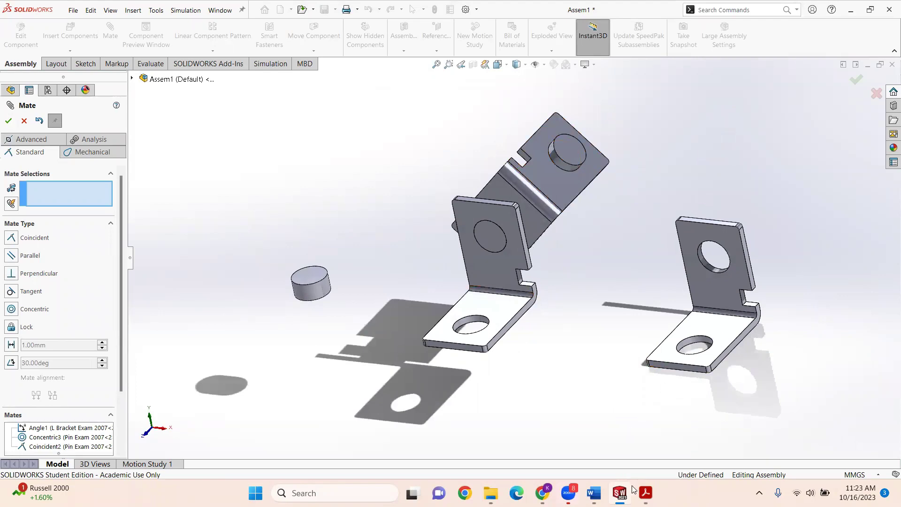
pyautogui.click(646, 493)
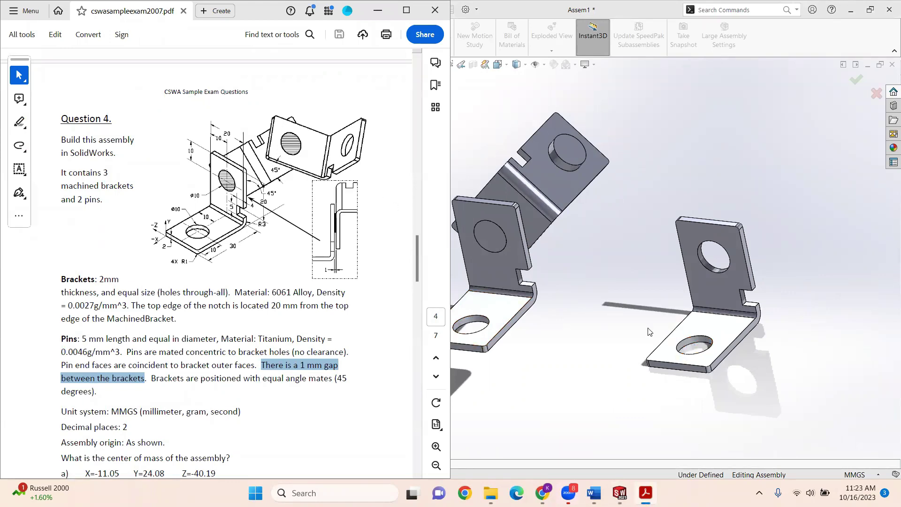
pyautogui.click(699, 346)
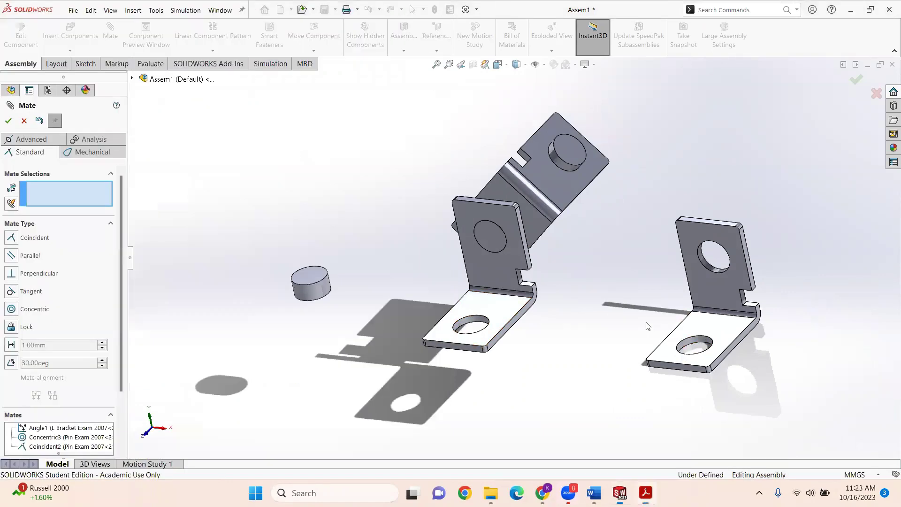
pyautogui.click(687, 348)
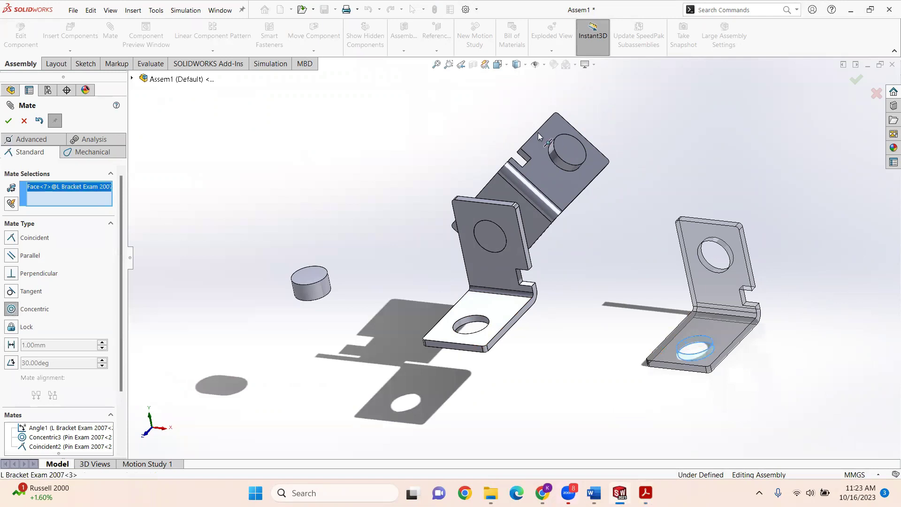
pyautogui.click(556, 157)
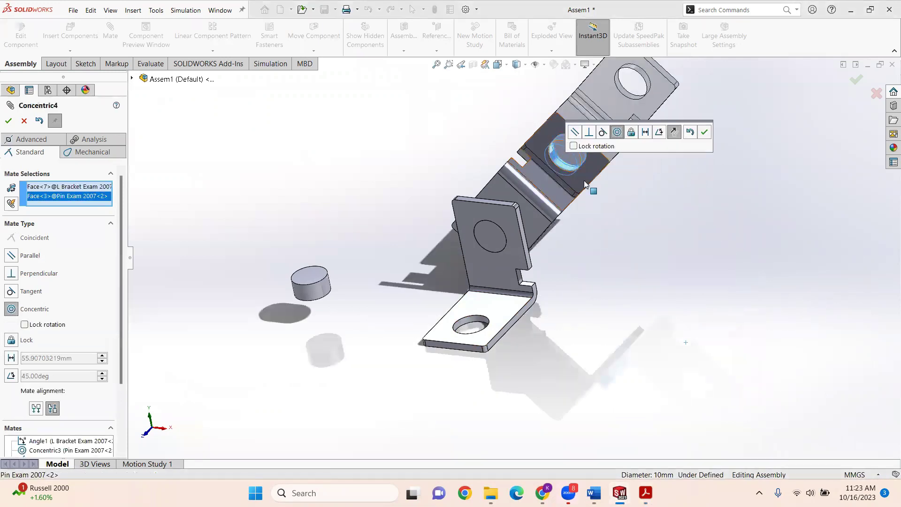
pyautogui.moveTo(588, 186); pyautogui.dragTo(607, 166, button='middle')
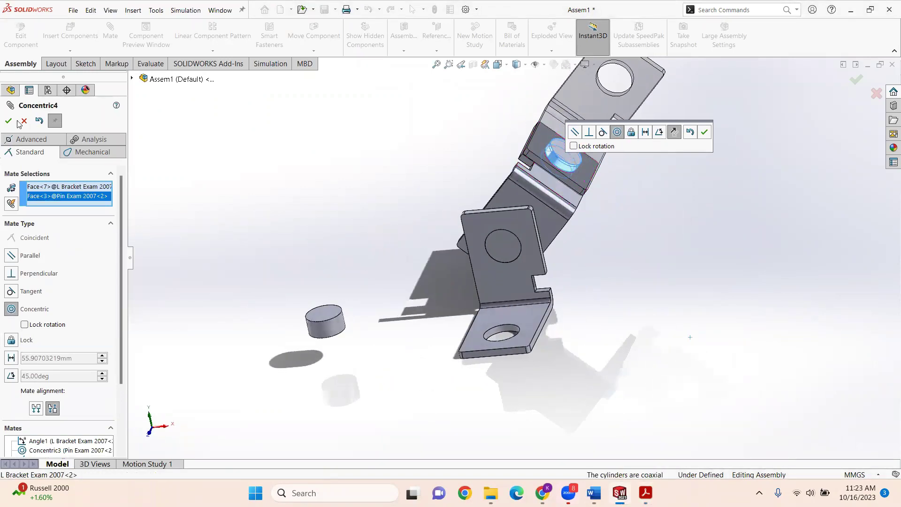
pyautogui.click(9, 121)
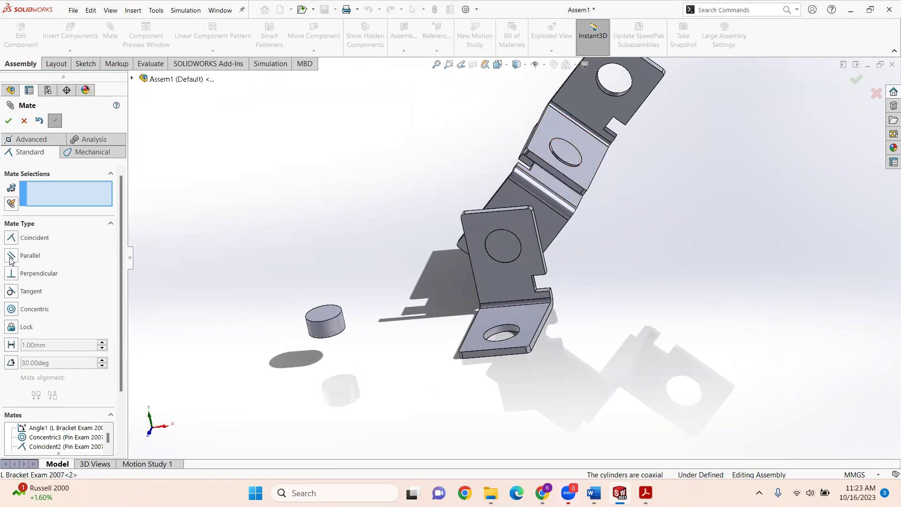
# Step: Add a coincident mate between the pin's free end face and the third bracket's outer face around the pin hole
pyautogui.click(565, 154)
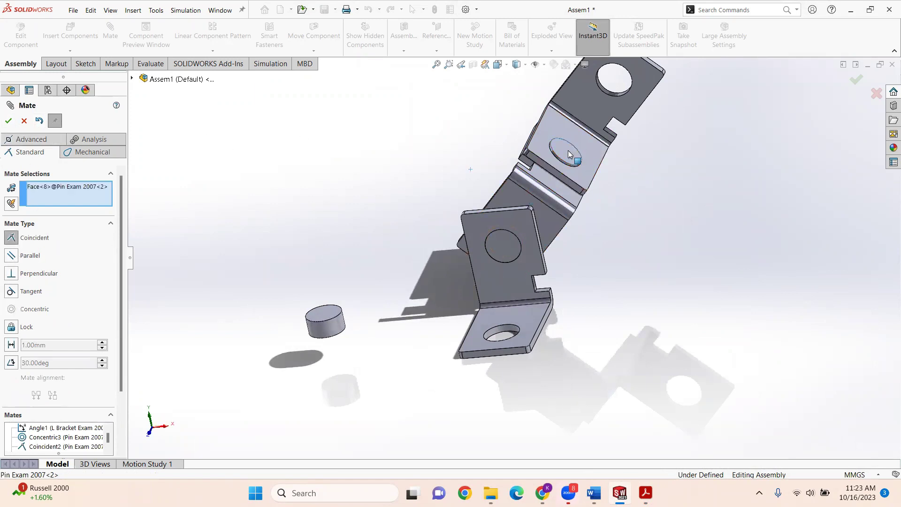
pyautogui.click(566, 127)
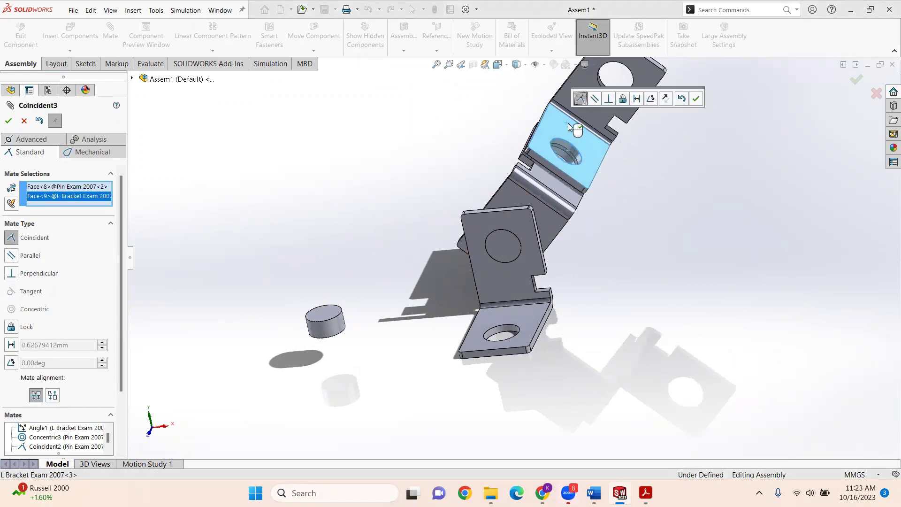
pyautogui.click(7, 122)
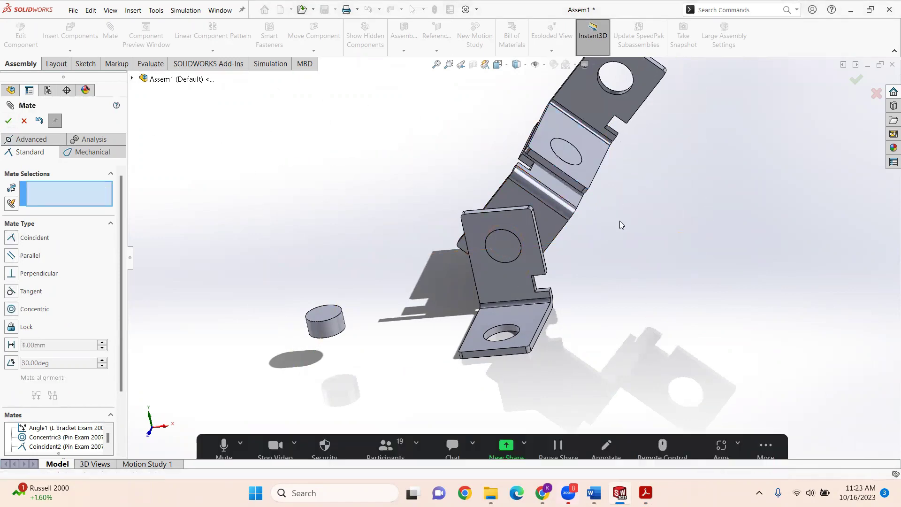
# Step: Swing the third bracket around its pin into roughly the orientation shown in the exam drawing and compare it with the PDF
pyautogui.moveTo(620, 224); pyautogui.dragTo(599, 171, button='middle')
pyautogui.moveTo(599, 202); pyautogui.dragTo(611, 254)
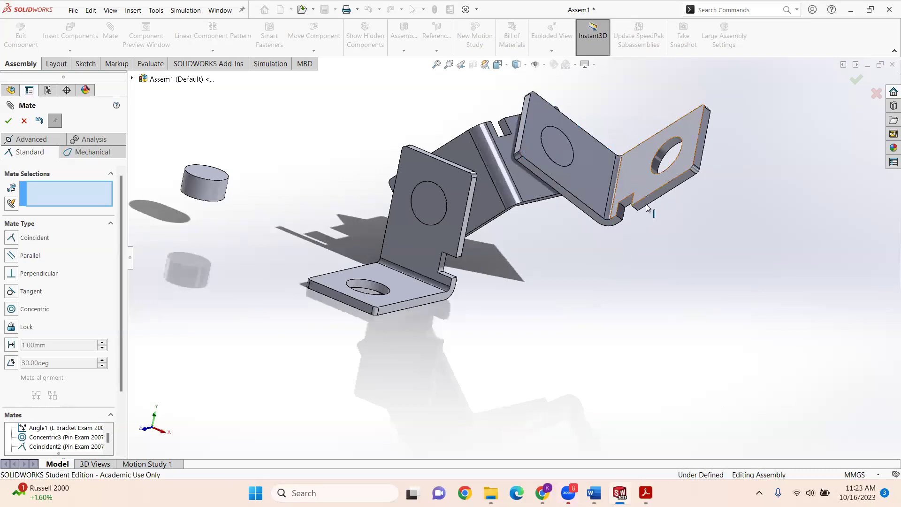
pyautogui.moveTo(564, 196); pyautogui.dragTo(565, 232, button='middle')
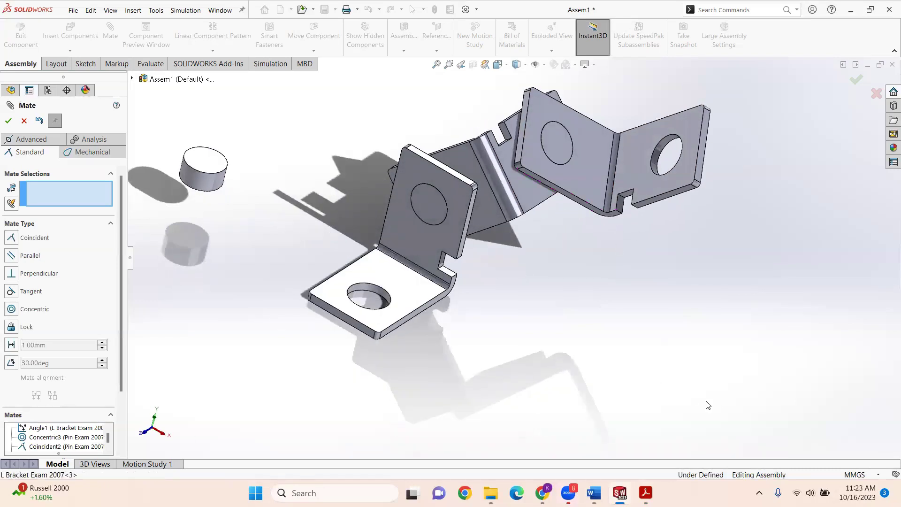
pyautogui.moveTo(697, 375); pyautogui.dragTo(680, 303, button='middle')
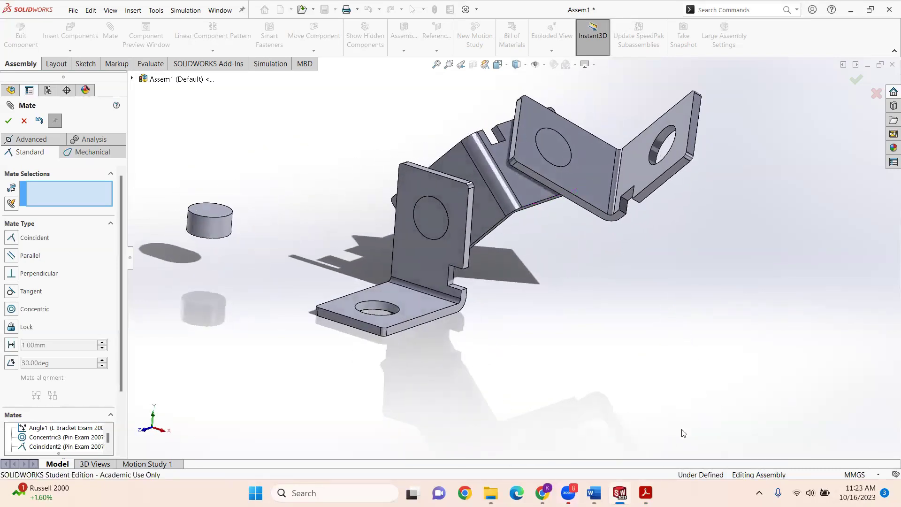
pyautogui.hotkey('alt', 'Tab')
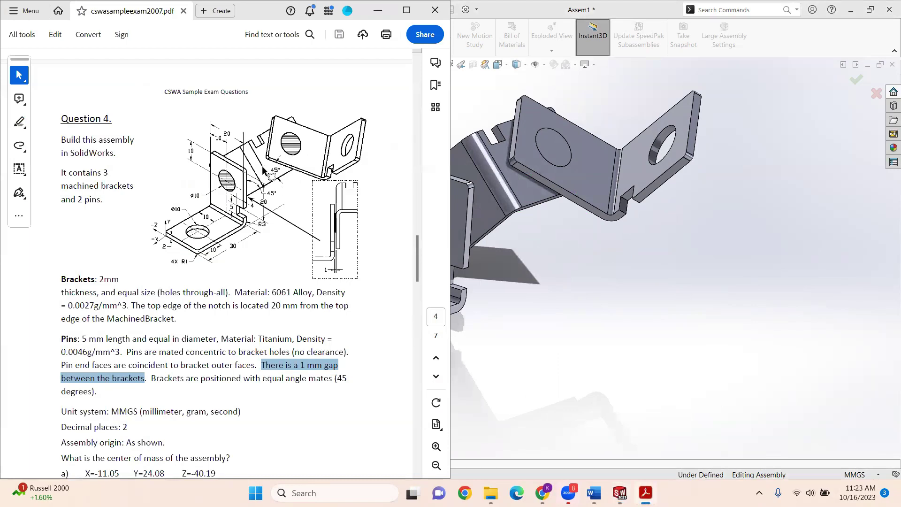
pyautogui.click(627, 258)
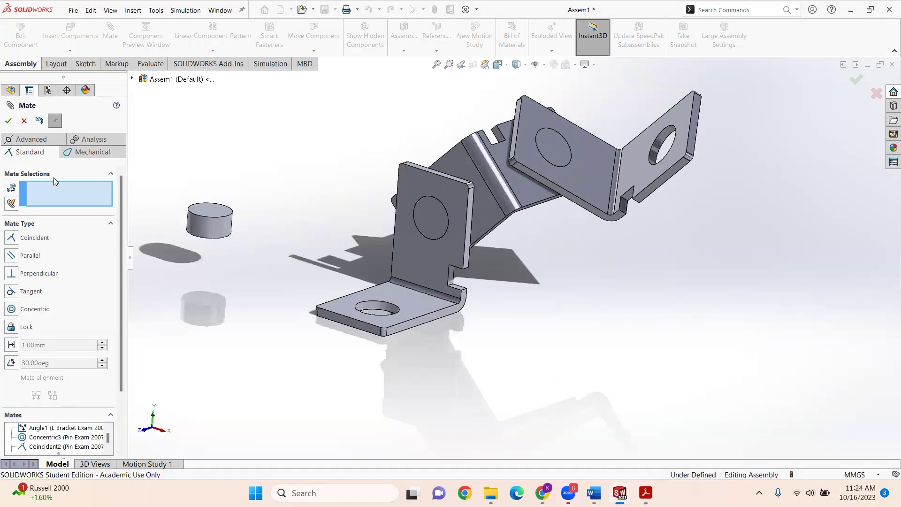
# Step: Set up a 45-degree angle mate between the third bracket's narrow side face and the second bracket's matching side face
pyautogui.click(12, 363)
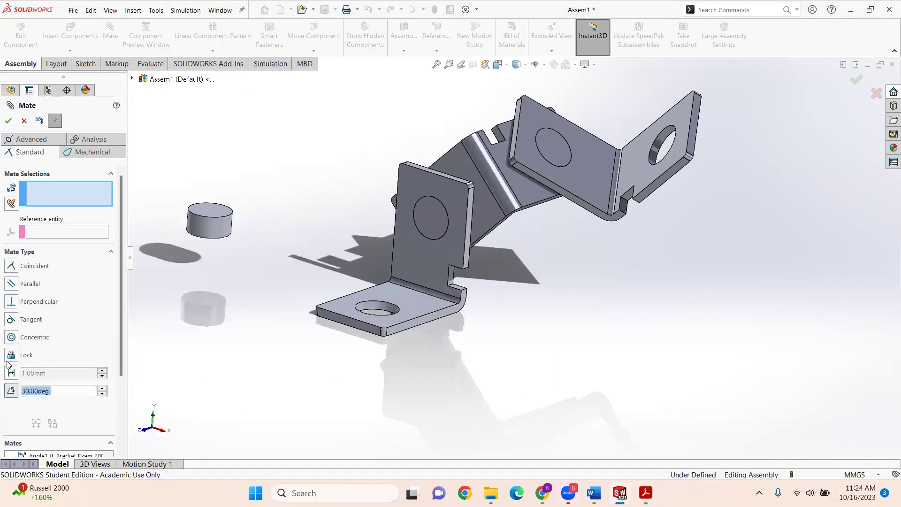
pyautogui.write('45')
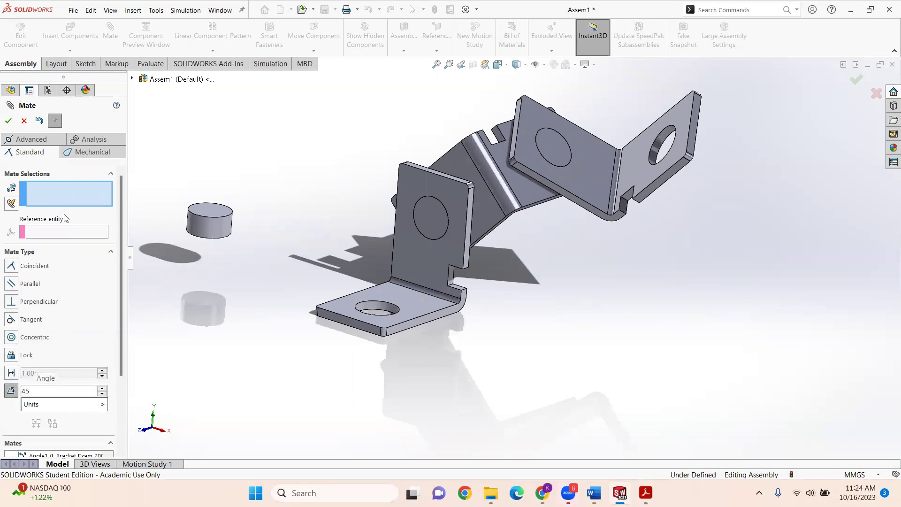
pyautogui.click(68, 186)
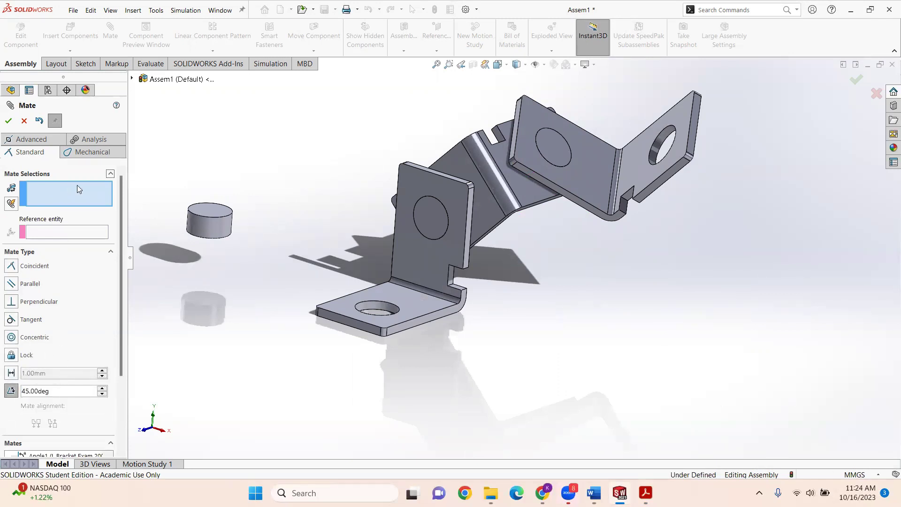
pyautogui.click(546, 185)
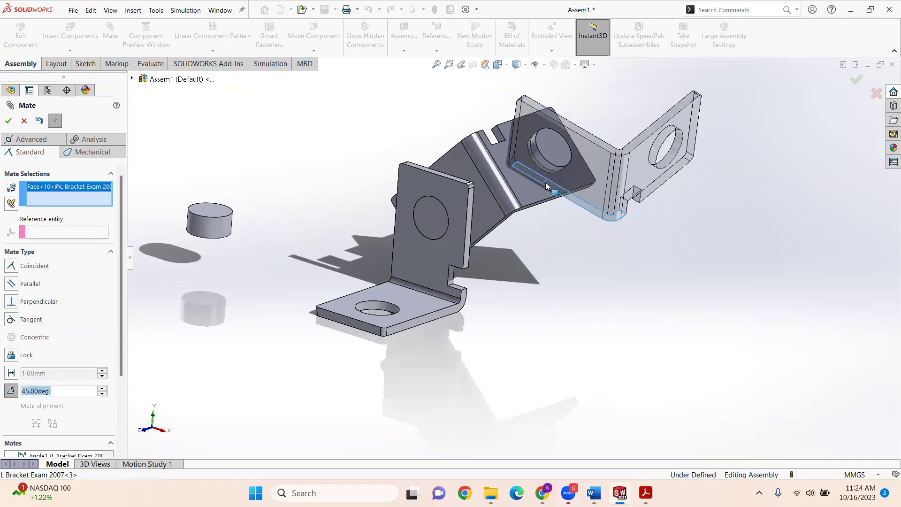
pyautogui.click(545, 203)
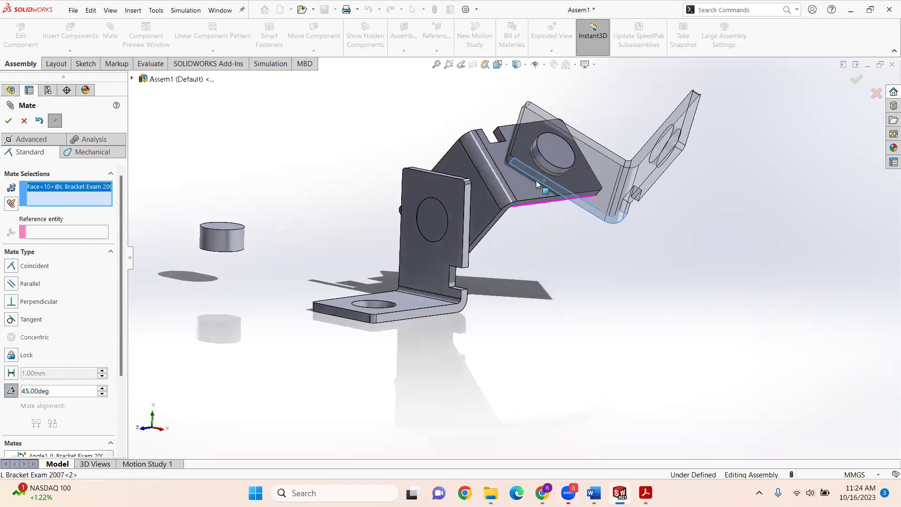
pyautogui.click(537, 205)
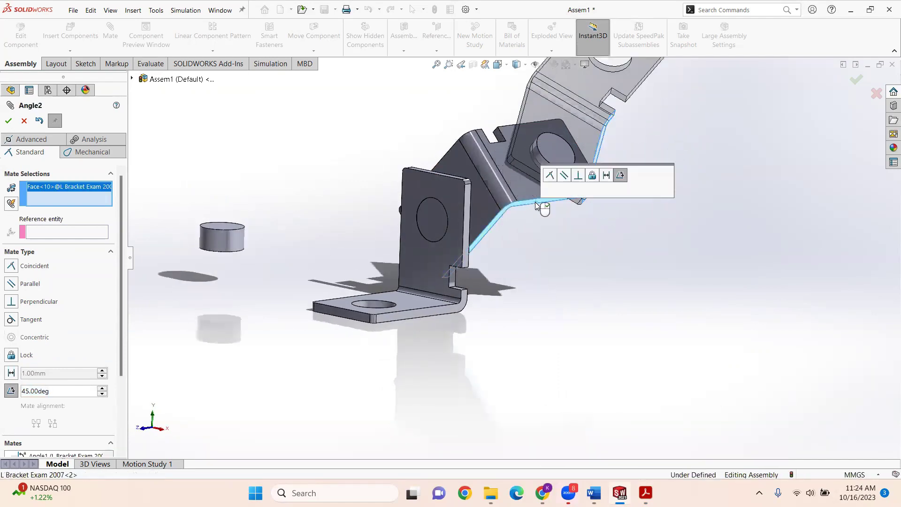
pyautogui.click(536, 205)
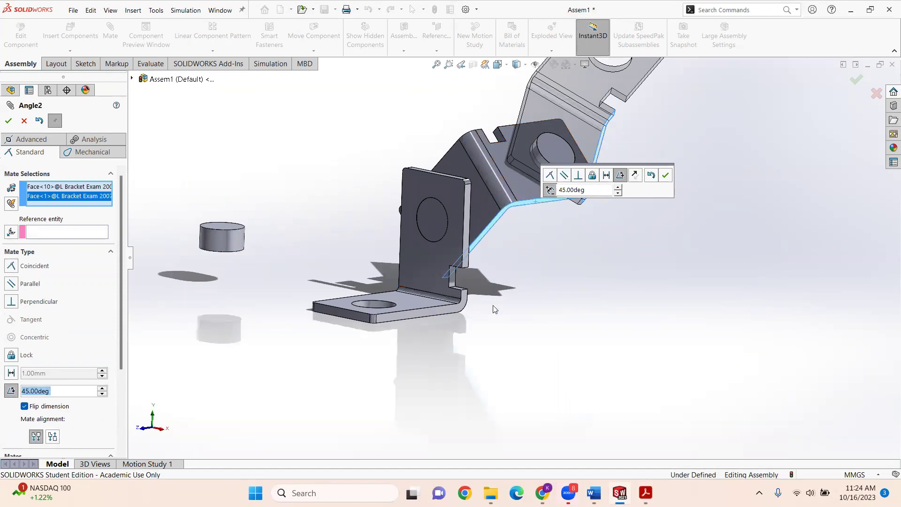
# Step: Compare both alignments of the angle mate, keep it anti-aligned, and set its angle to 45+90 degrees
pyautogui.click(53, 437)
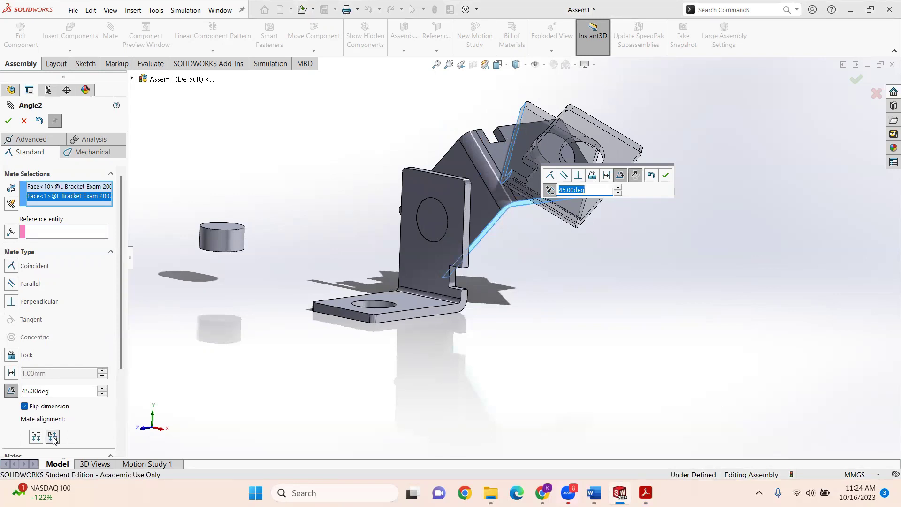
pyautogui.click(37, 437)
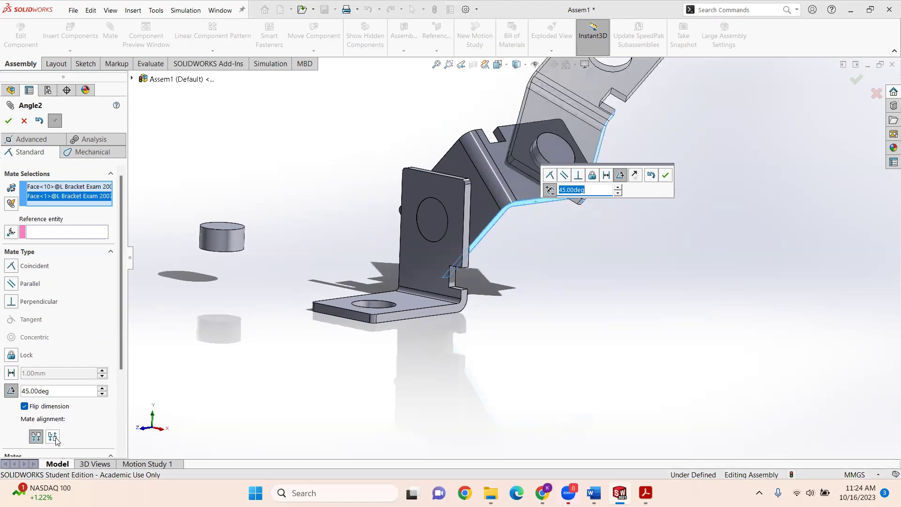
pyautogui.click(54, 437)
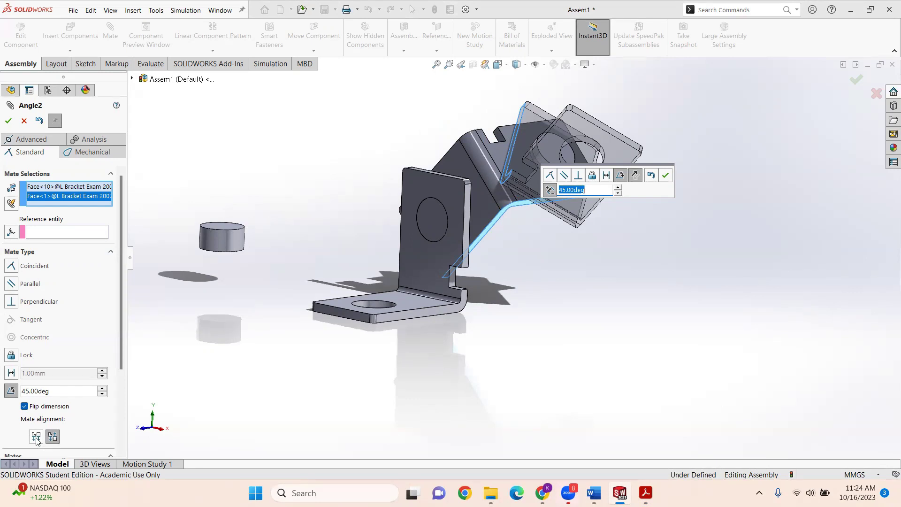
pyautogui.click(24, 391)
pyautogui.doubleClick(24, 391)
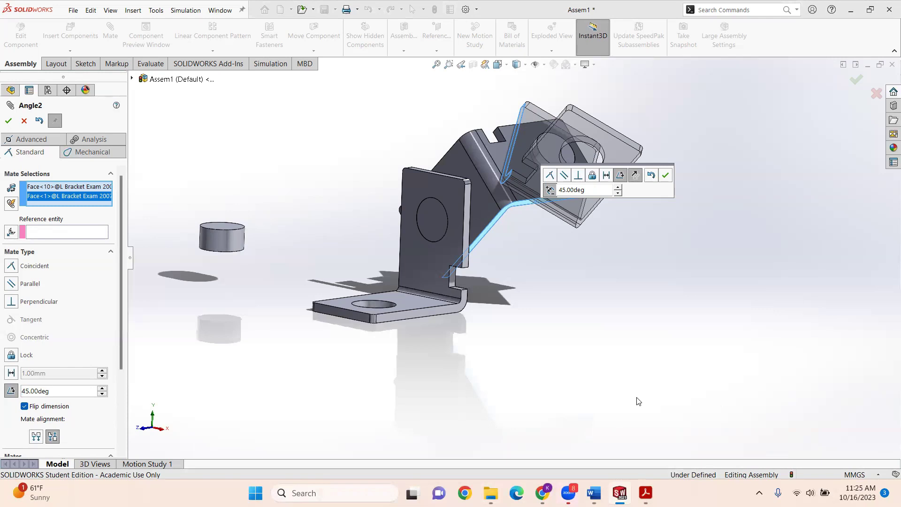
pyautogui.click(634, 176)
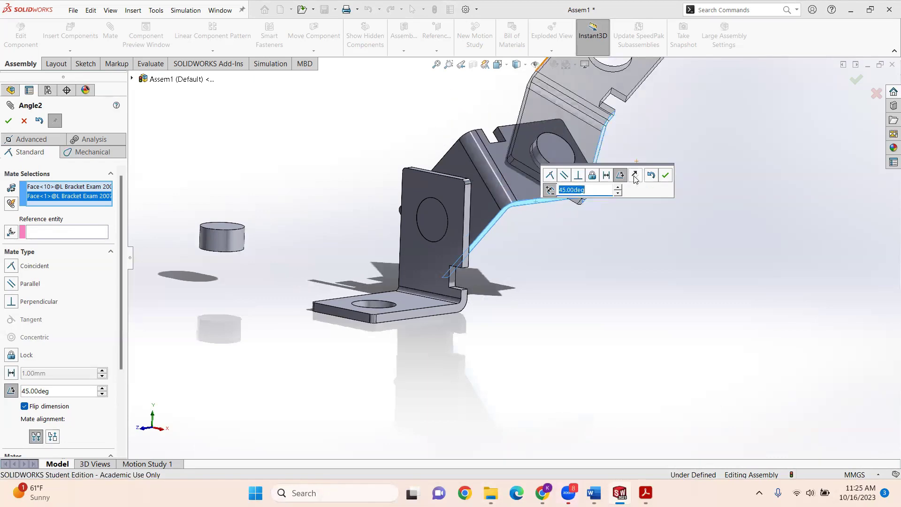
pyautogui.click(635, 176)
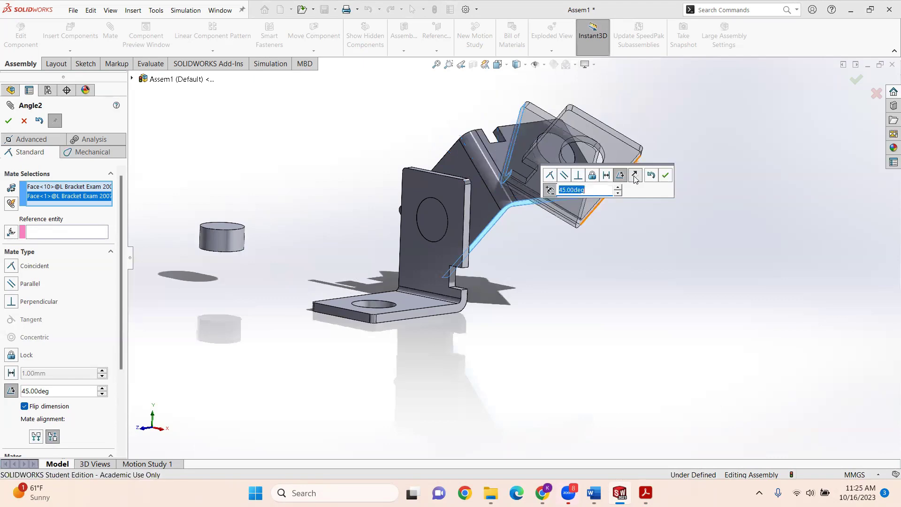
pyautogui.click(635, 176)
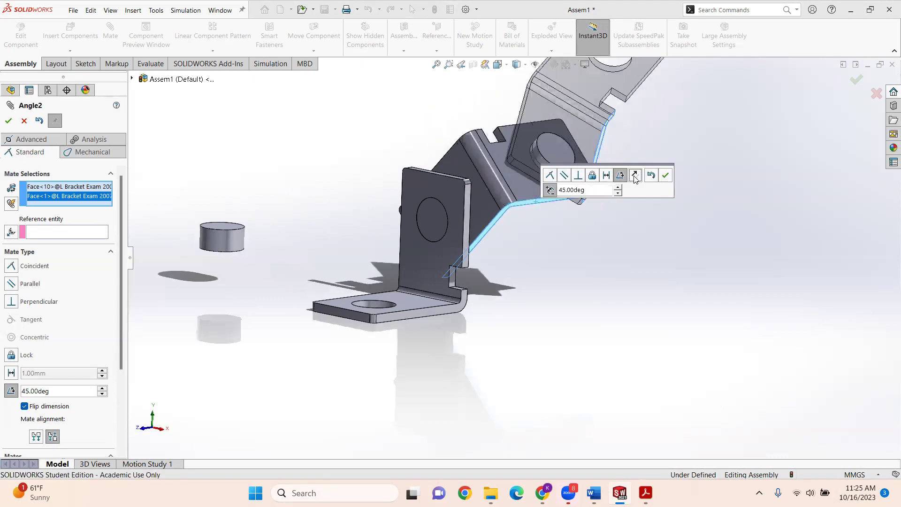
pyautogui.click(634, 176)
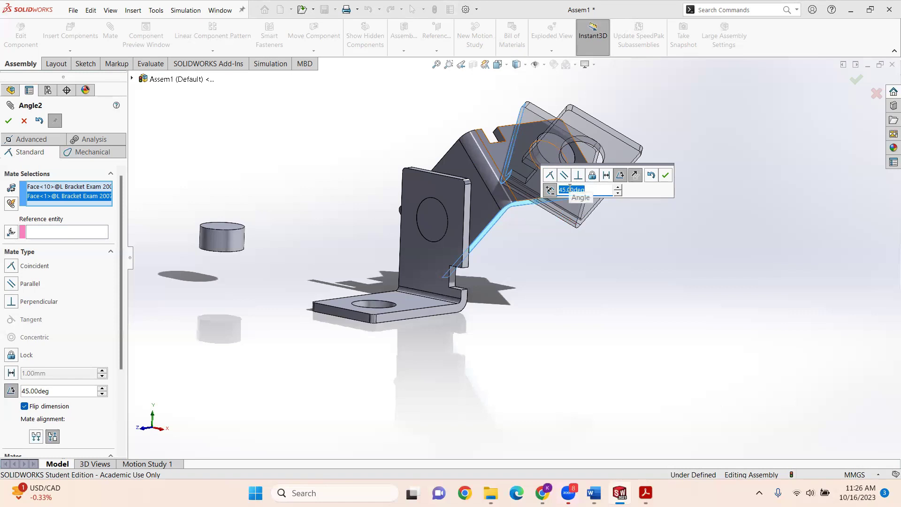
pyautogui.write('45+90')
pyautogui.press('Return')
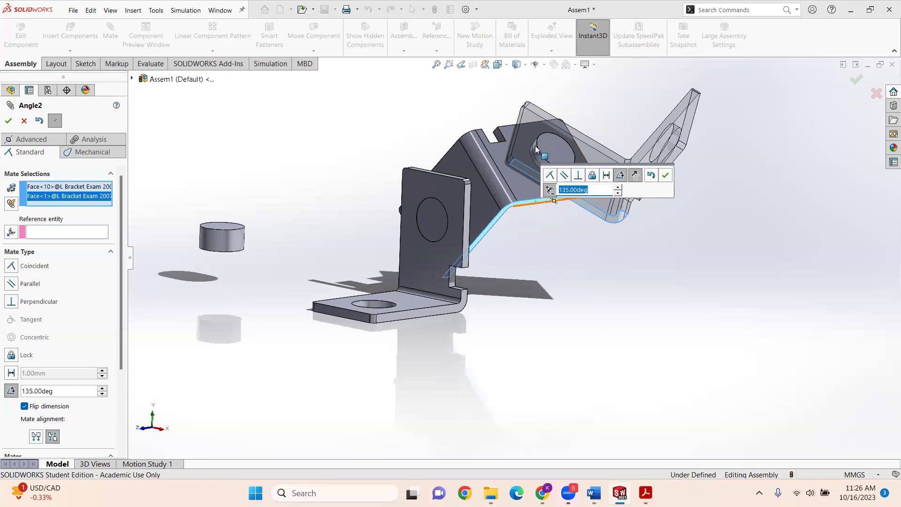
# Step: Accept the angle mate between the second and third brackets and delete the unmated third pin from the assembly
pyautogui.click(667, 178)
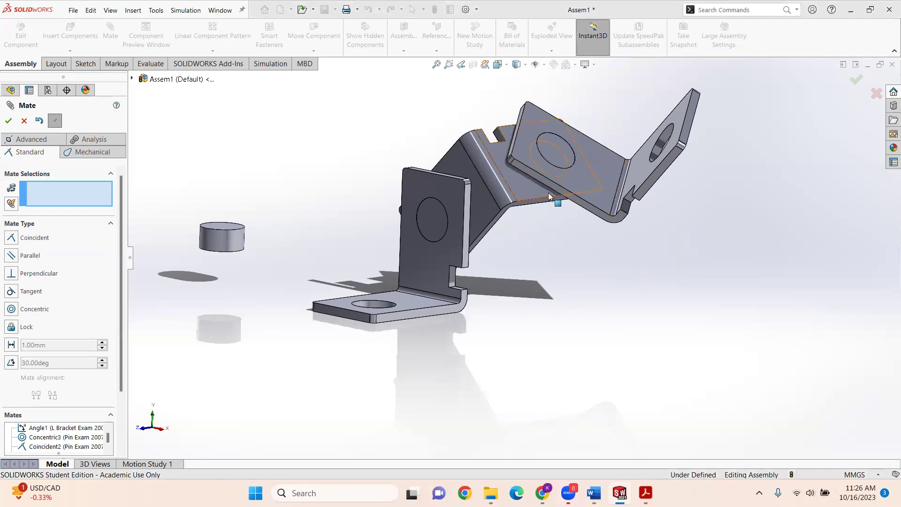
pyautogui.click(233, 240)
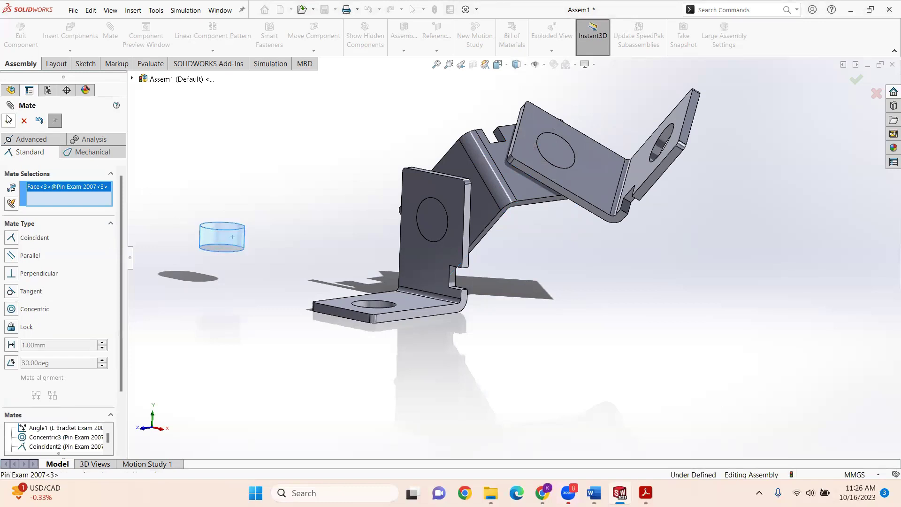
pyautogui.click(24, 121)
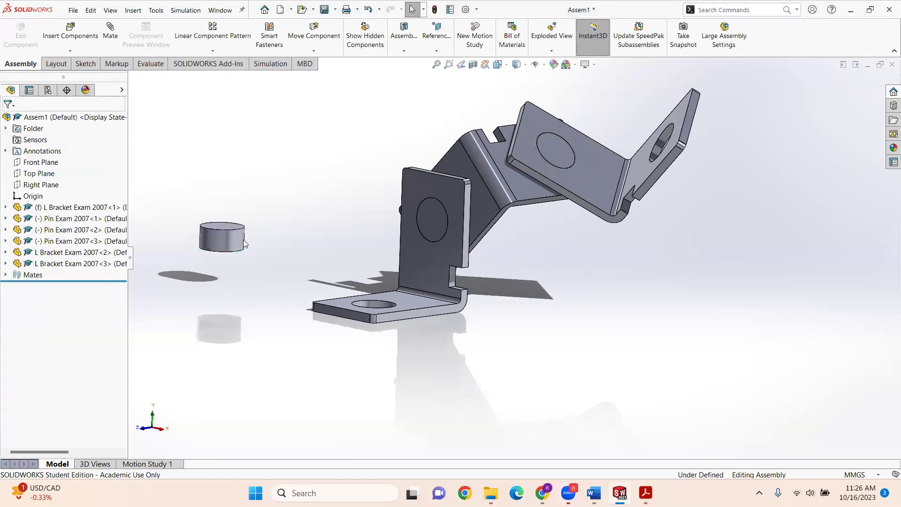
pyautogui.click(226, 237)
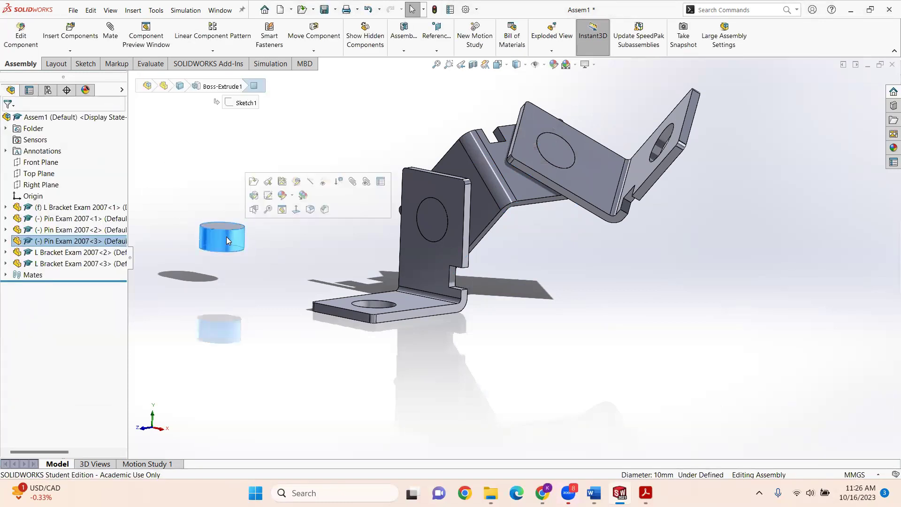
pyautogui.press('Delete')
pyautogui.click(517, 184)
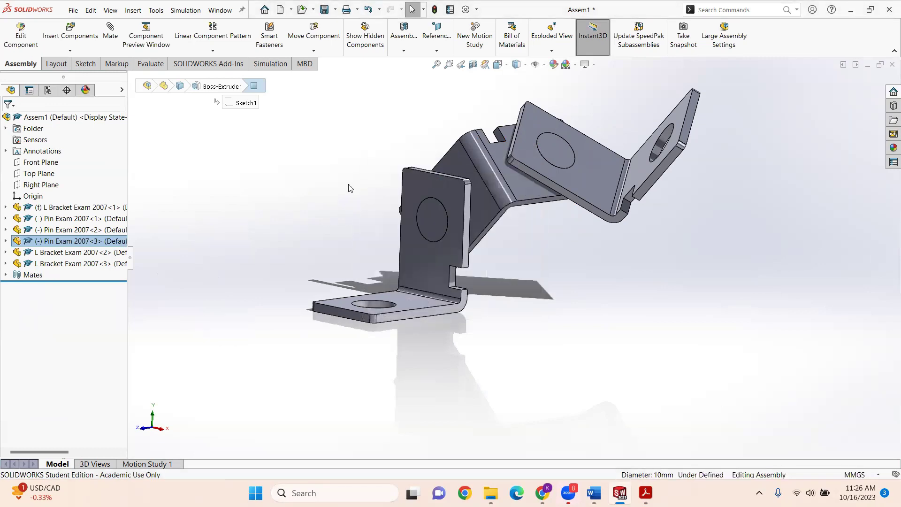
pyautogui.moveTo(585, 230); pyautogui.dragTo(578, 265, button='middle')
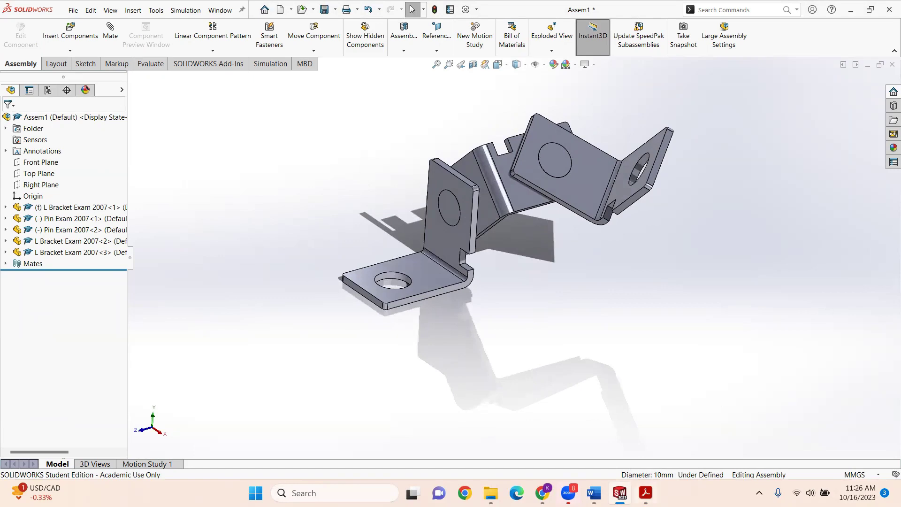
# Step: Check the pin material specified for Question 4 in the exam PDF and switch to the L Bracket Exam 2007 part in SOLIDWORKS
pyautogui.click(646, 493)
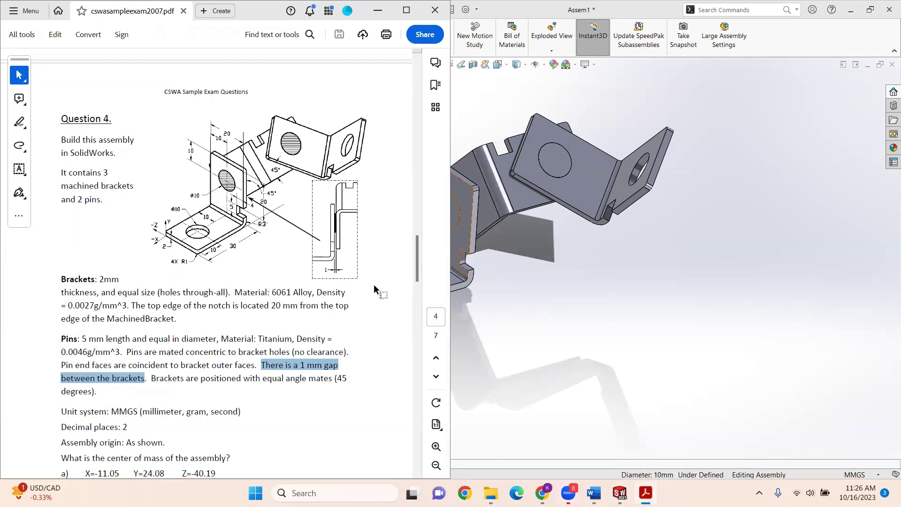
pyautogui.click(263, 338)
pyautogui.moveTo(262, 339); pyautogui.dragTo(327, 339)
pyautogui.click(312, 336)
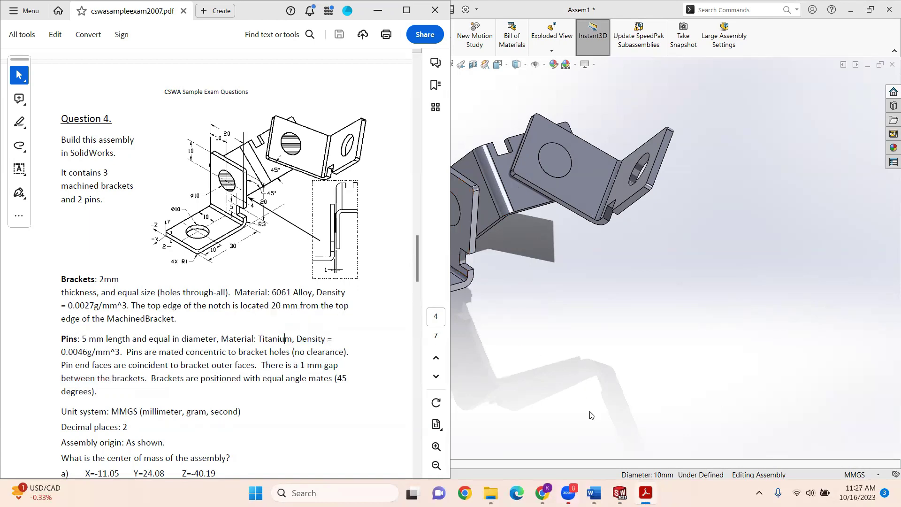
pyautogui.click(646, 402)
pyautogui.moveTo(625, 491)
pyautogui.click(619, 434)
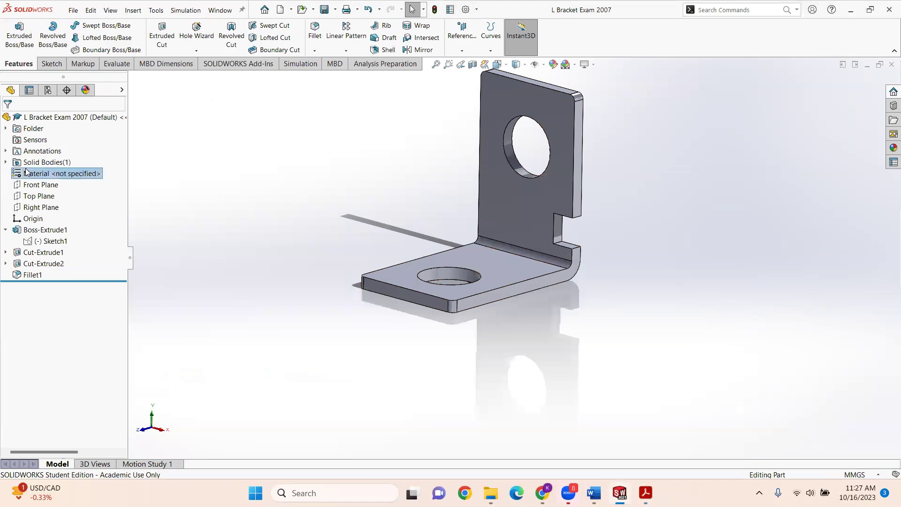
# Step: Assign Titanium from the Other Metals category as the material of the L bracket part
pyautogui.rightClick(26, 173)
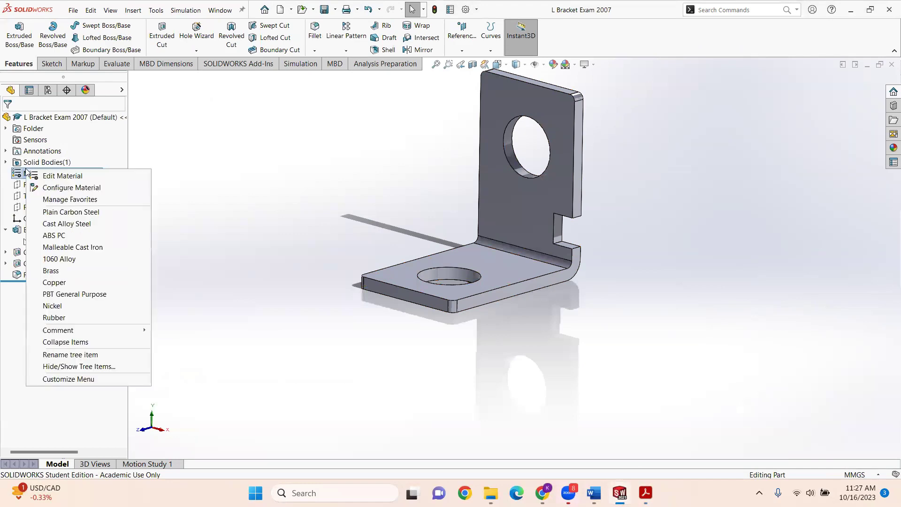
pyautogui.click(62, 178)
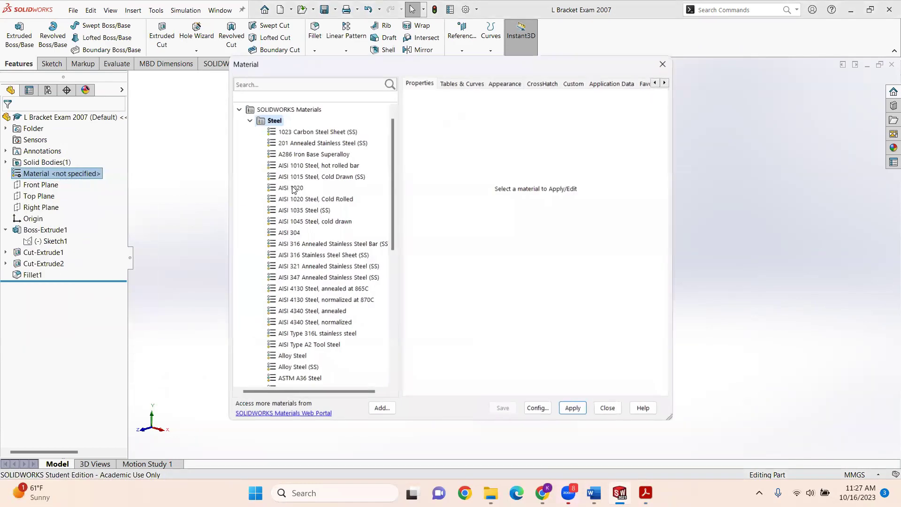
pyautogui.click(249, 131)
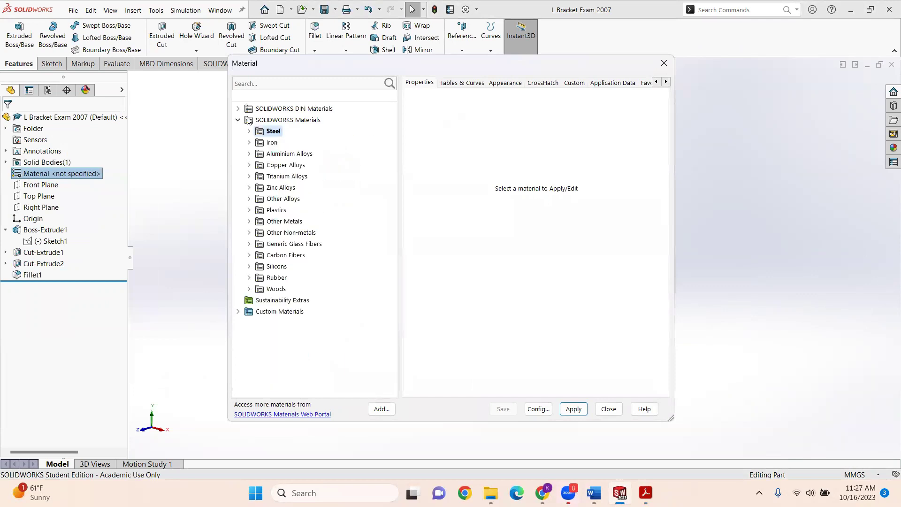
pyautogui.click(249, 221)
pyautogui.click(299, 313)
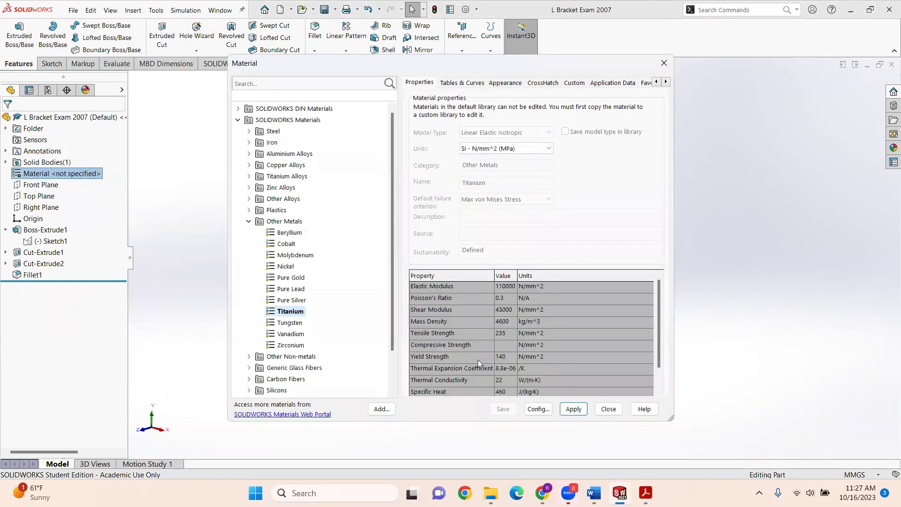
pyautogui.click(580, 410)
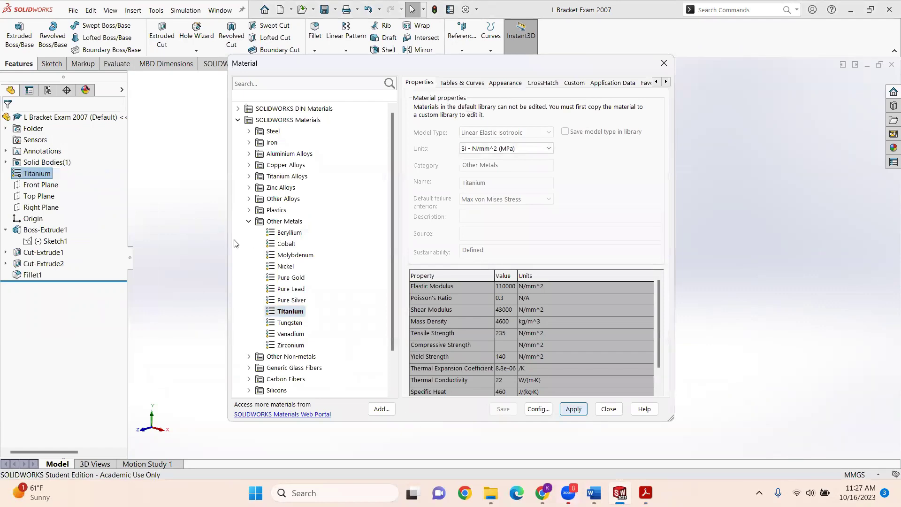
pyautogui.click(608, 409)
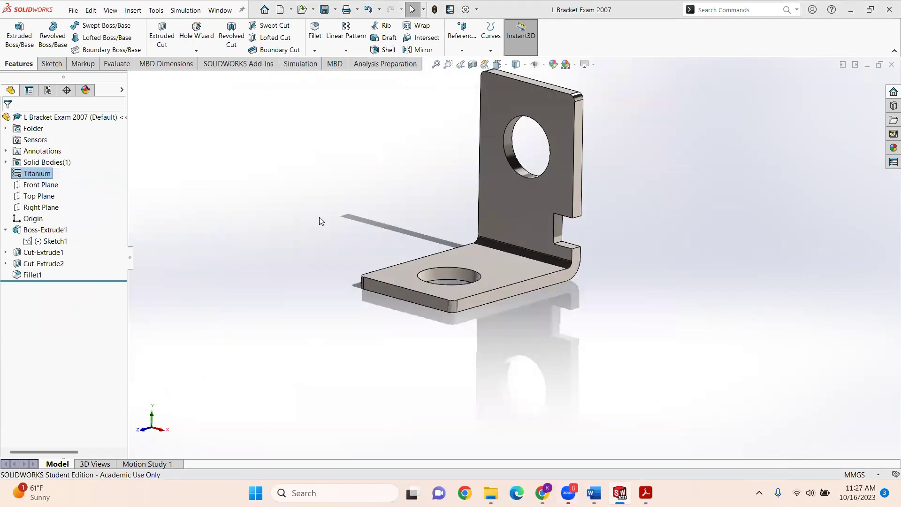
# Step: Save the L bracket part and switch to the Pin Exam 2007 part
pyautogui.click(77, 10)
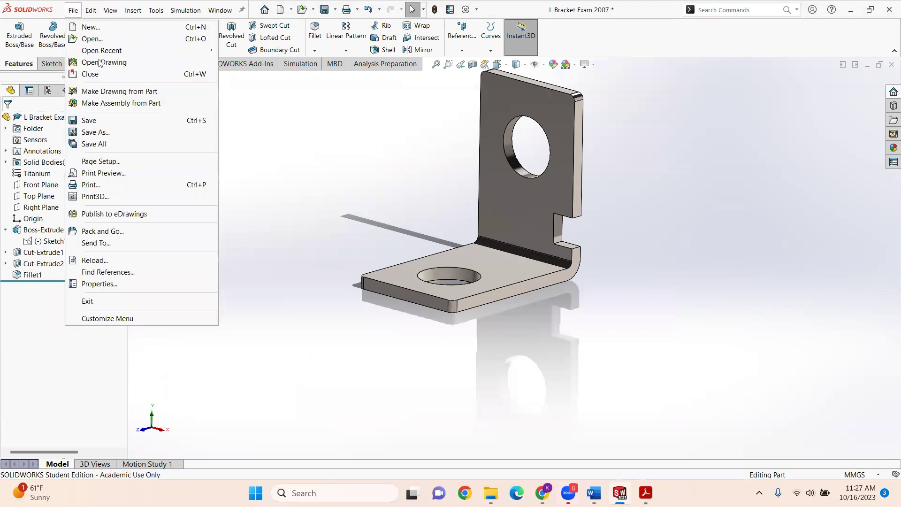
pyautogui.click(107, 122)
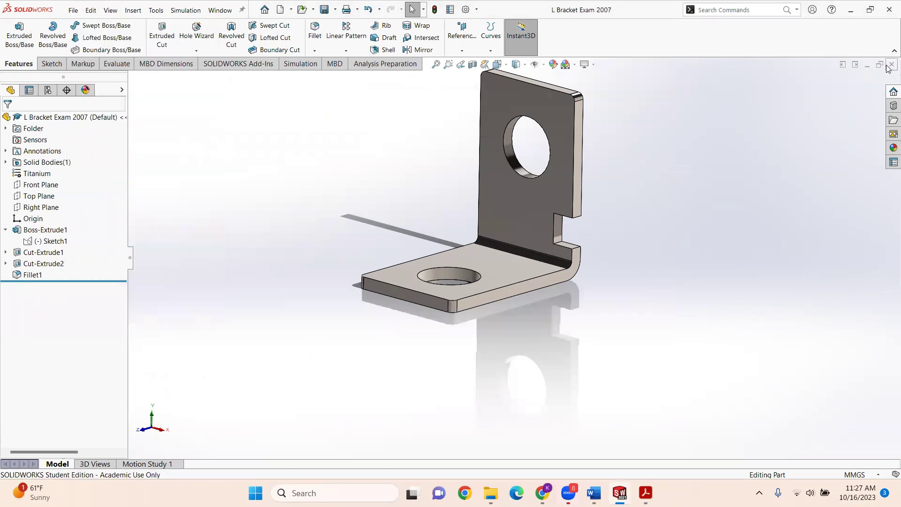
pyautogui.moveTo(620, 493)
pyautogui.click(491, 427)
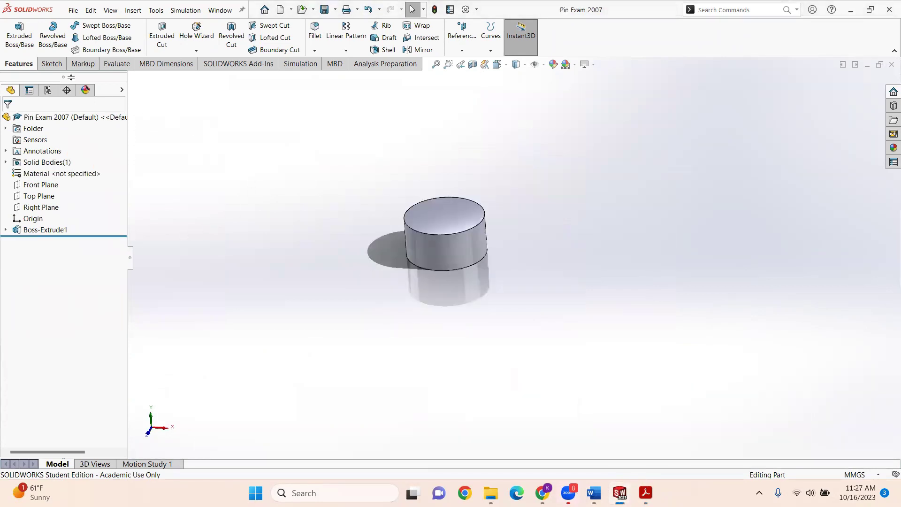
pyautogui.rightClick(45, 173)
pyautogui.click(88, 191)
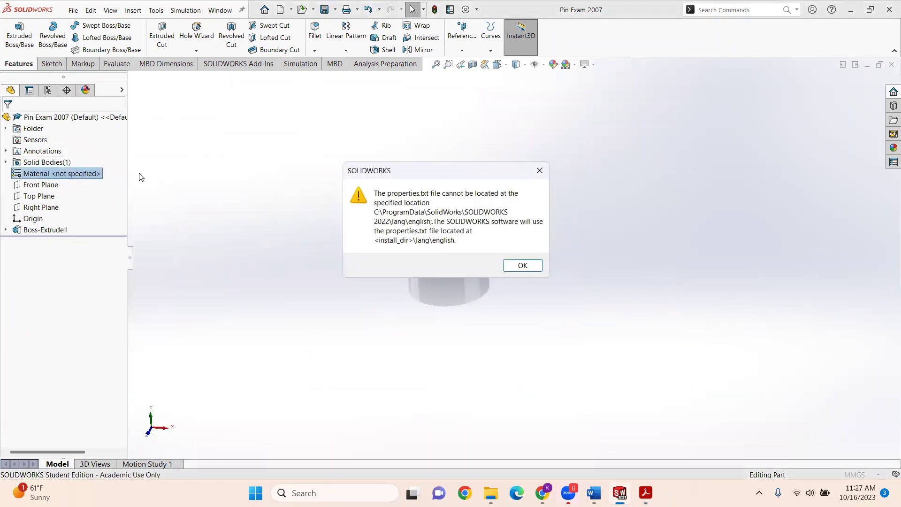
pyautogui.click(528, 264)
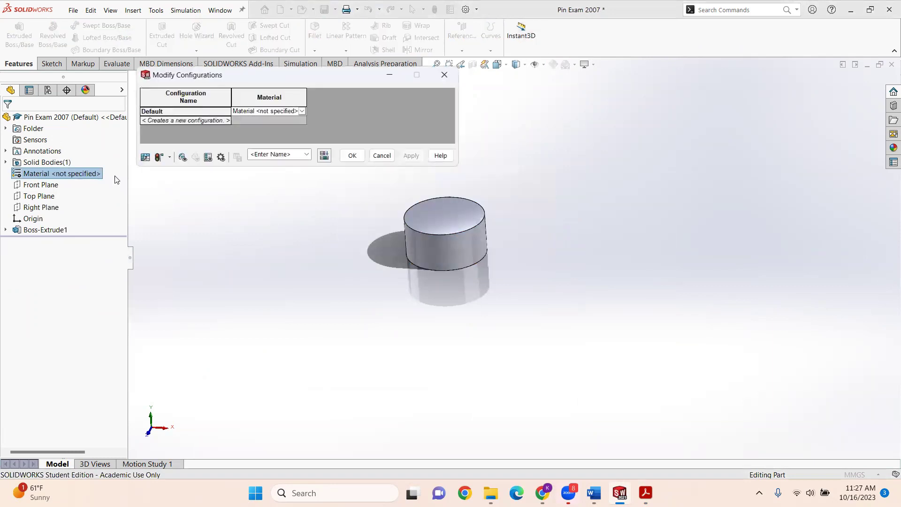
pyautogui.click(445, 74)
# Step: Assign Titanium from the Other Metals category as the material of the pin part
pyautogui.rightClick(47, 173)
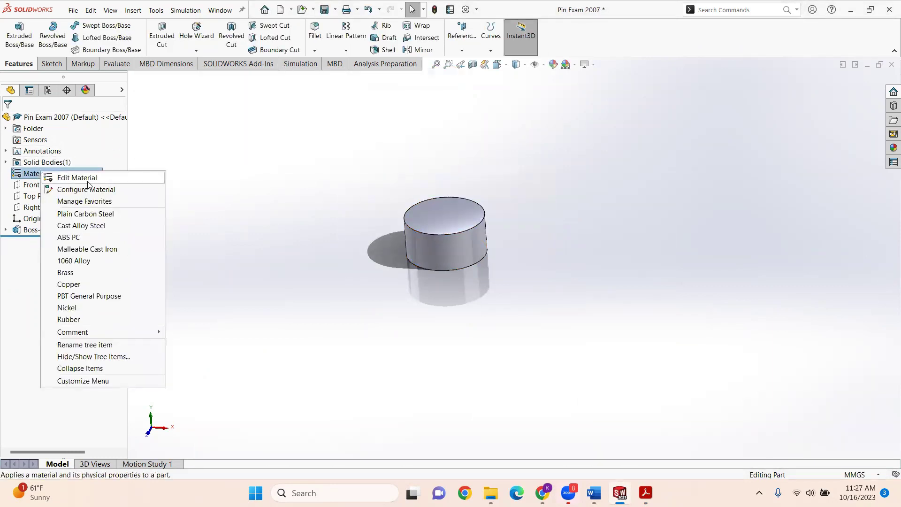
pyautogui.click(201, 210)
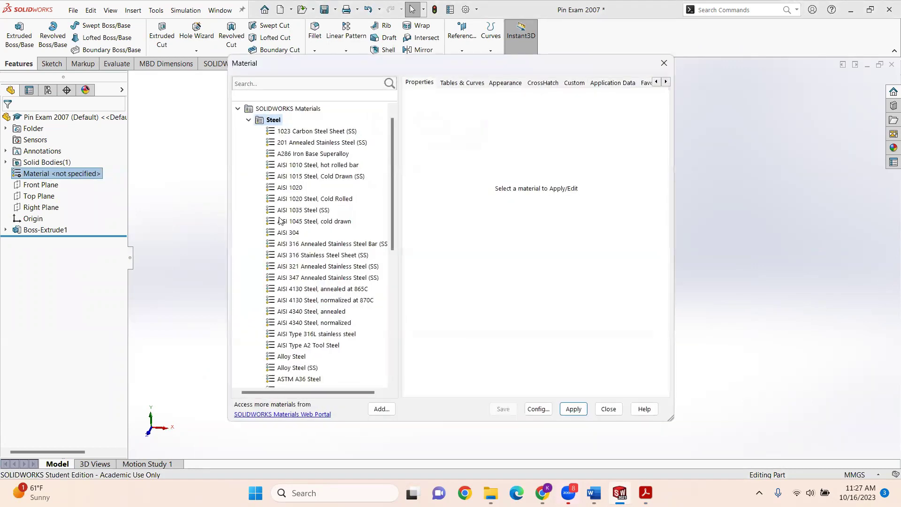
pyautogui.click(250, 131)
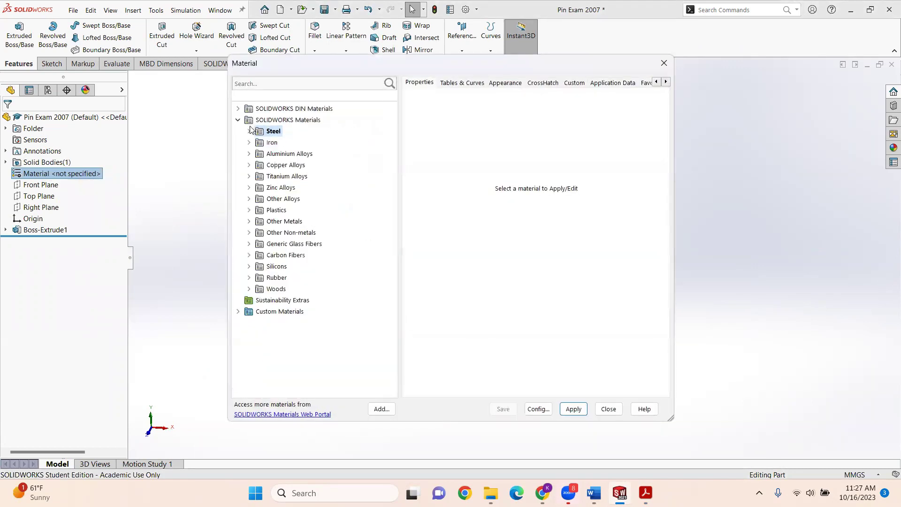
pyautogui.click(249, 221)
pyautogui.click(291, 312)
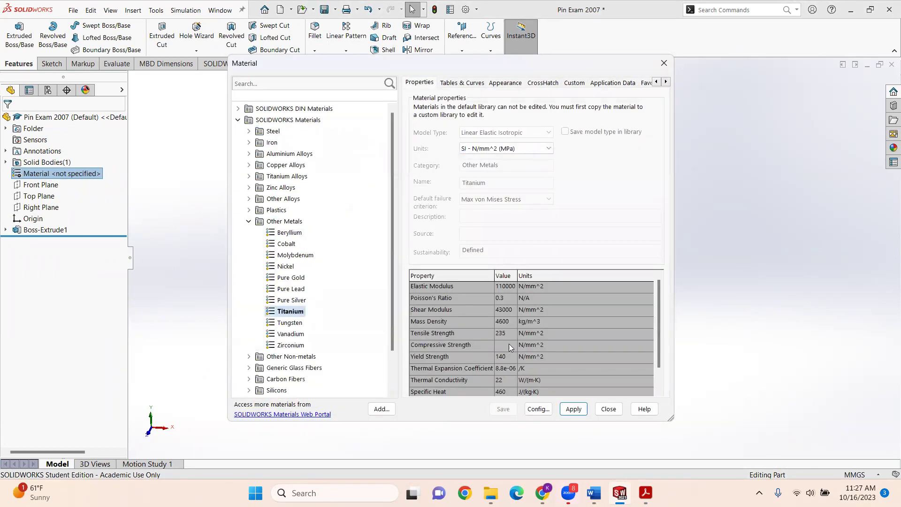
pyautogui.click(573, 409)
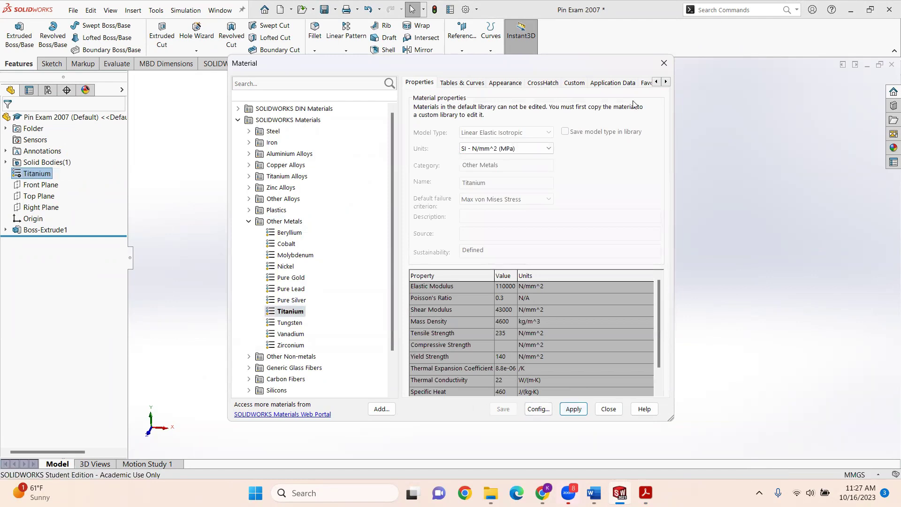
pyautogui.click(663, 63)
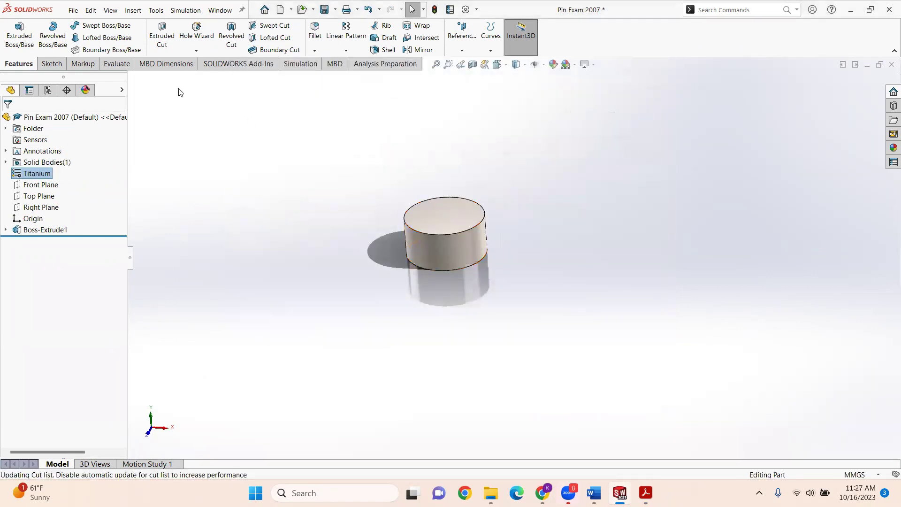
# Step: Save the pin part and return to the Assem1 assembly
pyautogui.click(71, 10)
pyautogui.click(90, 120)
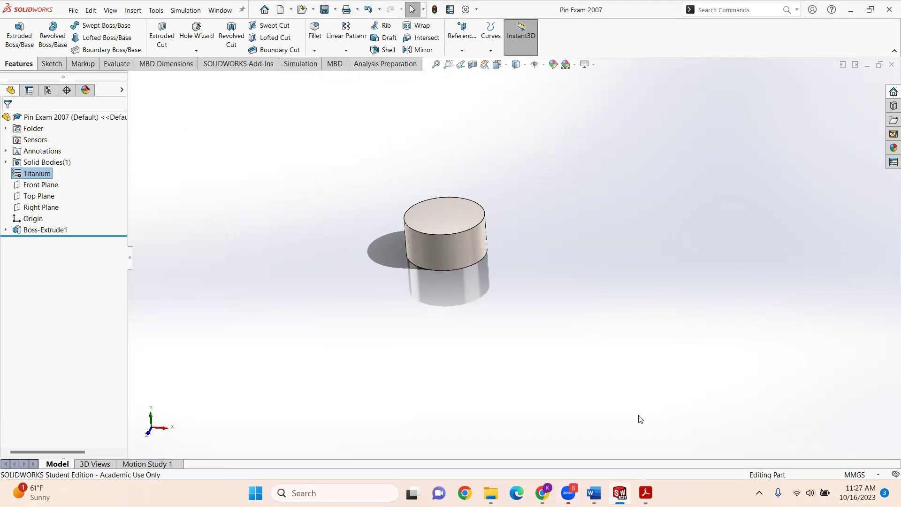
pyautogui.moveTo(643, 483)
pyautogui.click(734, 433)
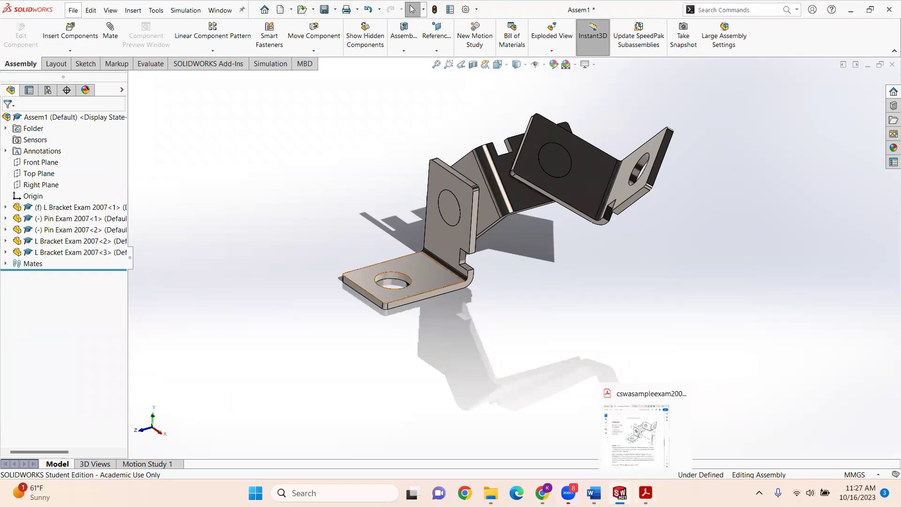
# Step: Review the exam PDF's centre-of-mass question with its answer options and the assembly origin shown in the Question 4 drawing
pyautogui.click(645, 493)
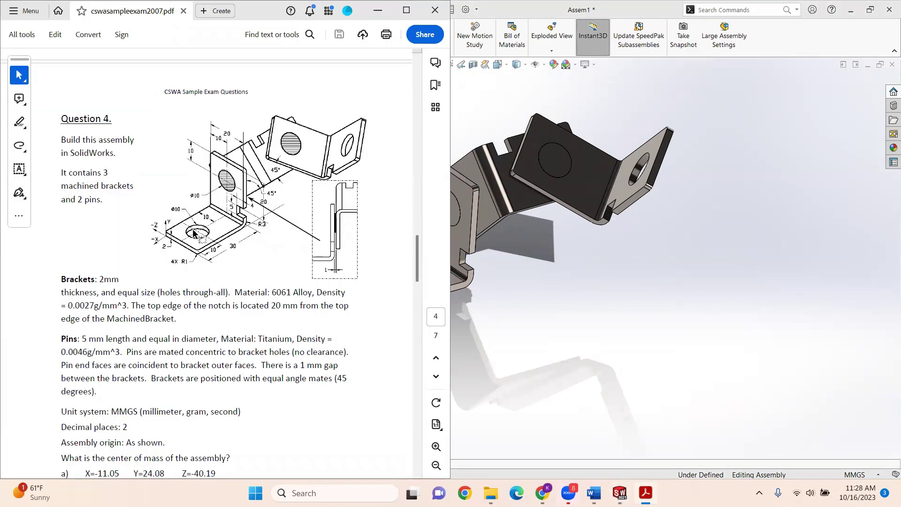
pyautogui.scroll(-3, 193, 234)
pyautogui.scroll(-2, 148, 241)
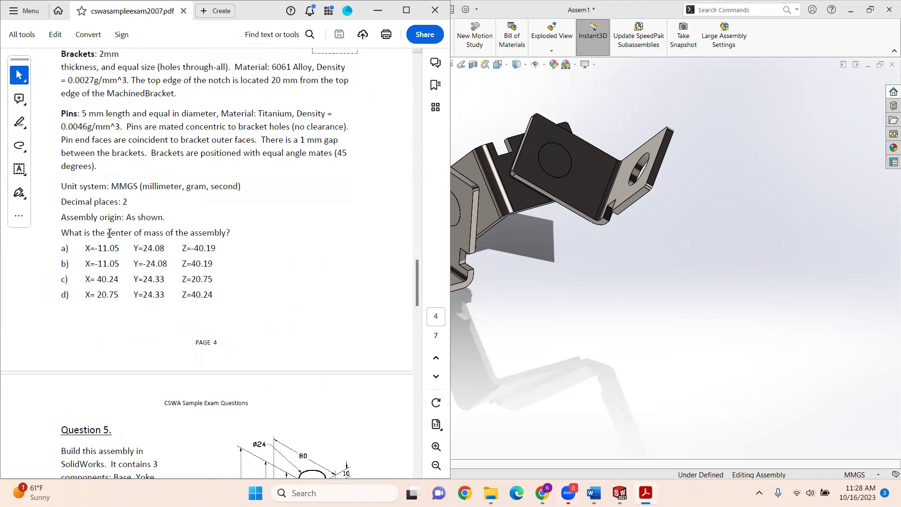
pyautogui.scroll(5, 110, 233)
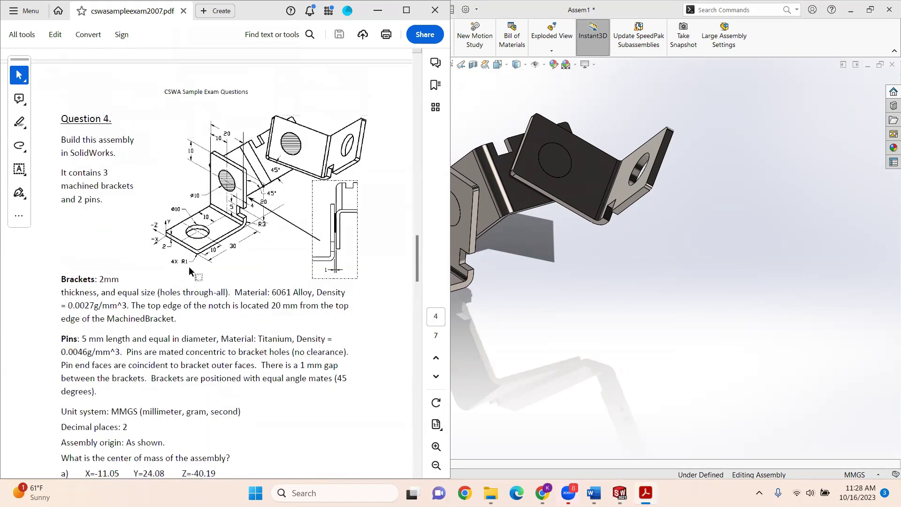
pyautogui.scroll(2, 190, 271)
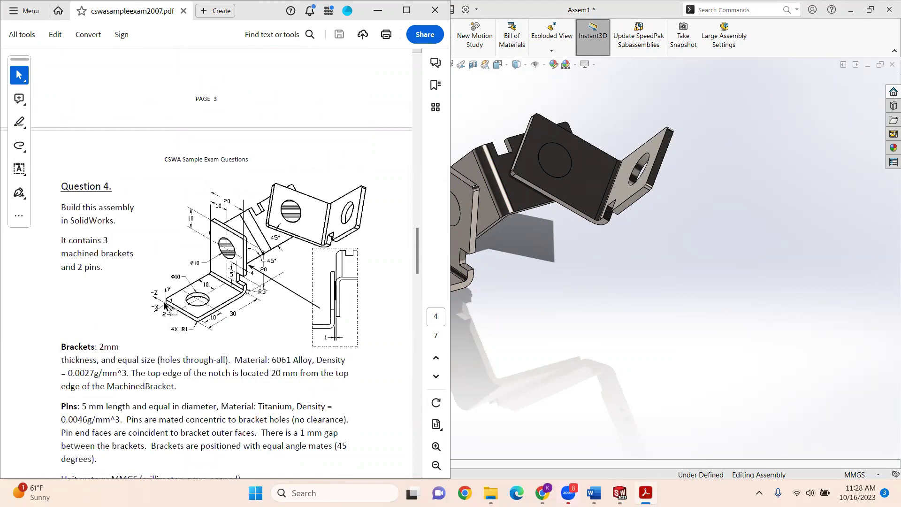
pyautogui.scroll(2, 166, 305)
pyautogui.scroll(-2, 167, 305)
# Step: Switch back to the Assem1 assembly in SOLIDWORKS and start a new reference coordinate system
pyautogui.click(506, 307)
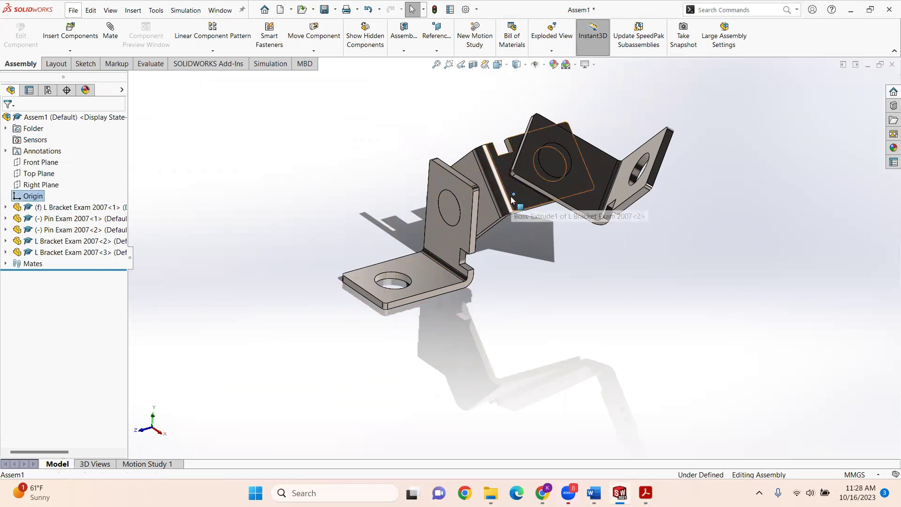
pyautogui.moveTo(510, 195)
pyautogui.mouseDown(button='middle')
pyautogui.moveTo(491, 36)
pyautogui.moveTo(537, 237)
pyautogui.moveTo(514, 207)
pyautogui.mouseUp(button='middle')
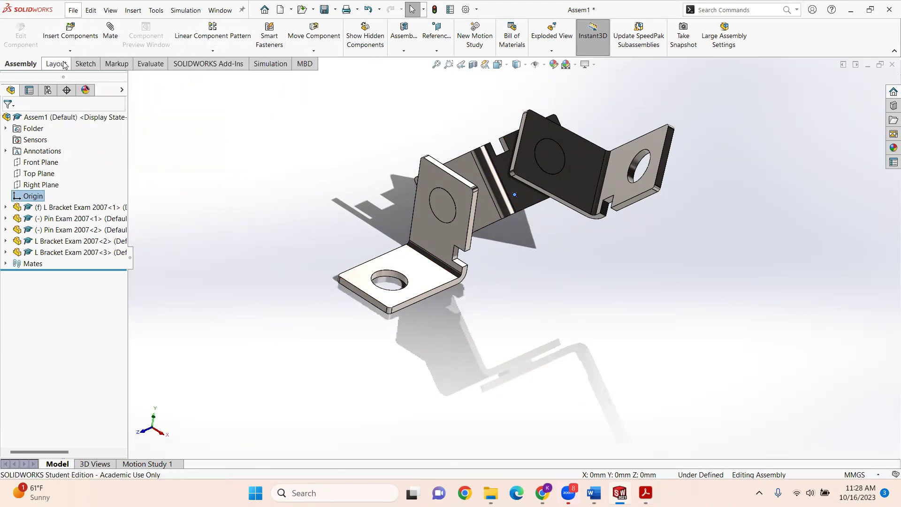
pyautogui.click(75, 49)
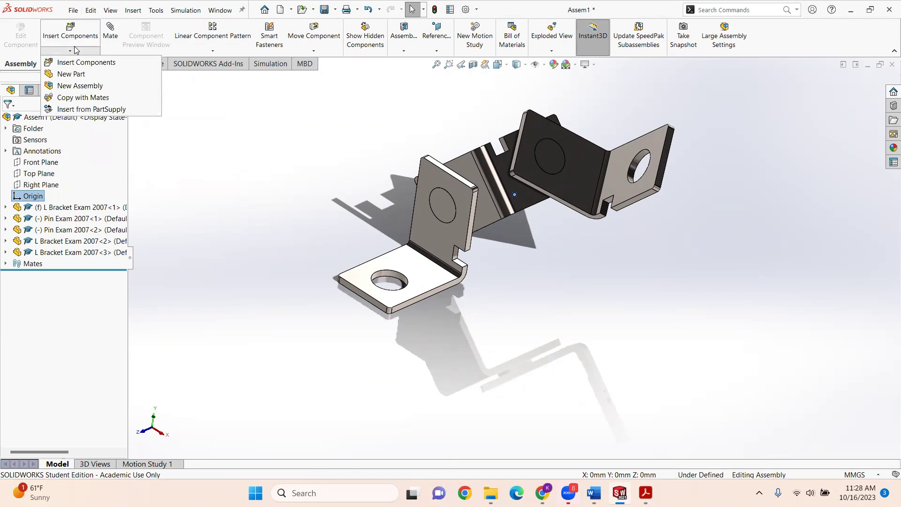
pyautogui.click(261, 102)
pyautogui.click(301, 111)
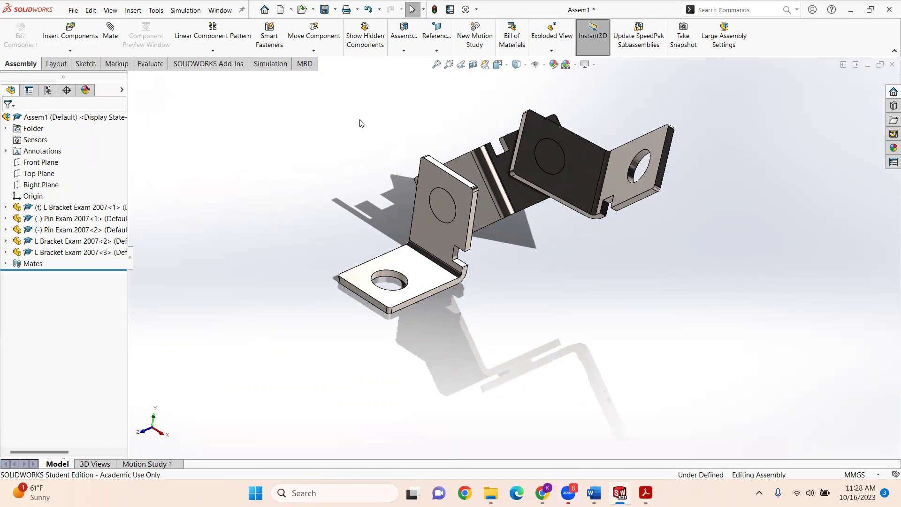
pyautogui.click(433, 49)
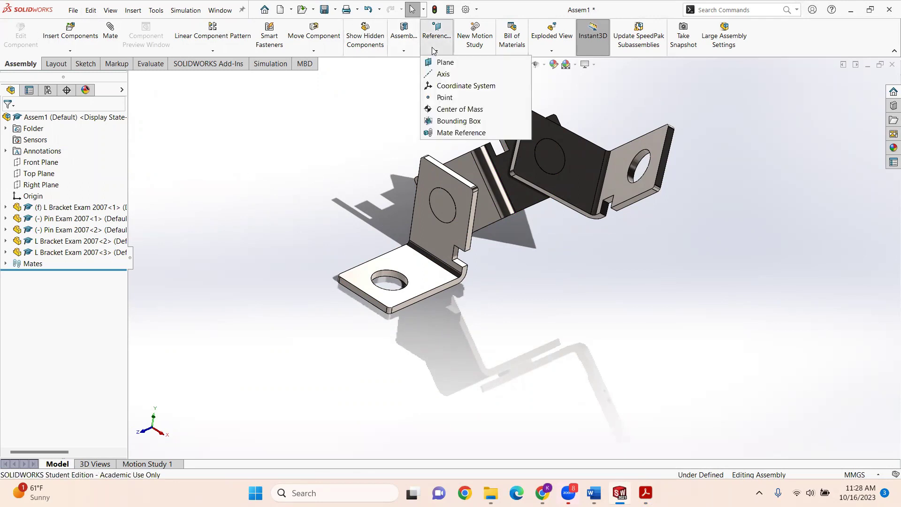
pyautogui.click(444, 86)
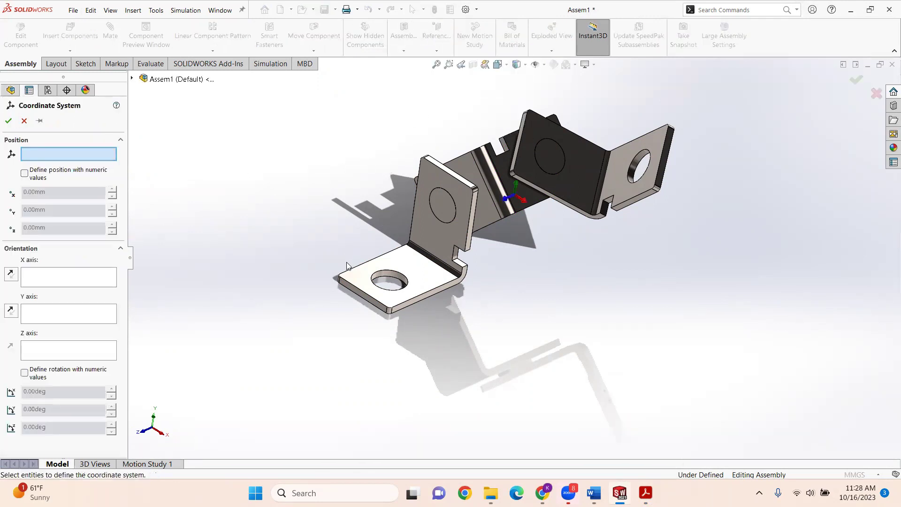
# Step: Place the coordinate system's origin on the lower outer corner vertex of the fixed L bracket's horizontal flange, checking against the exam drawing
pyautogui.scroll(-5, 347, 270)
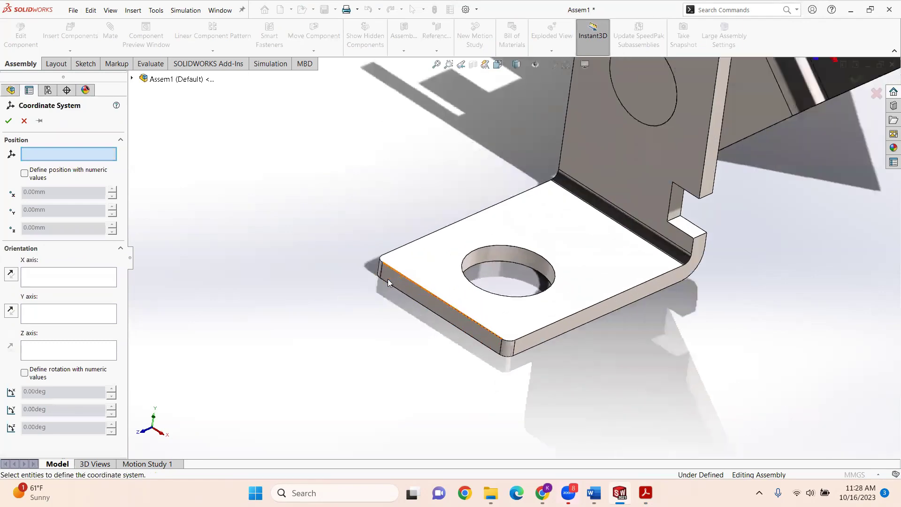
pyautogui.scroll(-3, 388, 279)
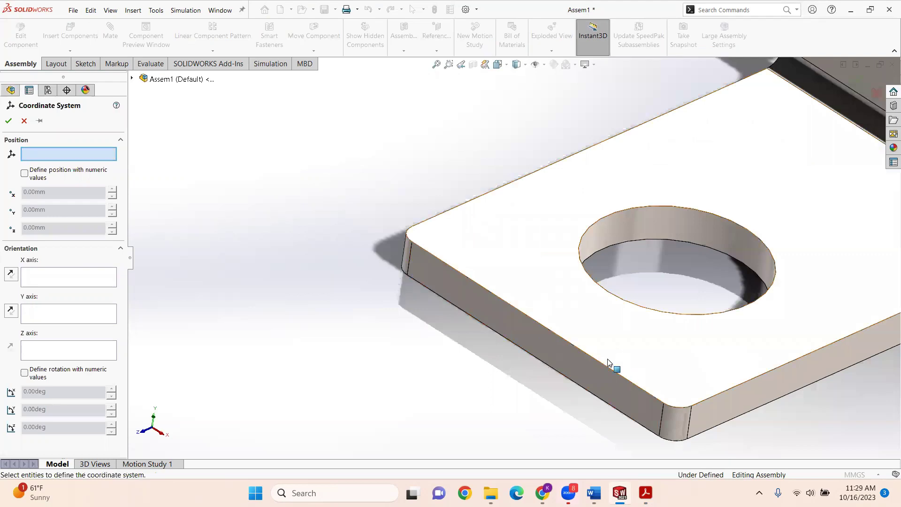
pyautogui.click(651, 484)
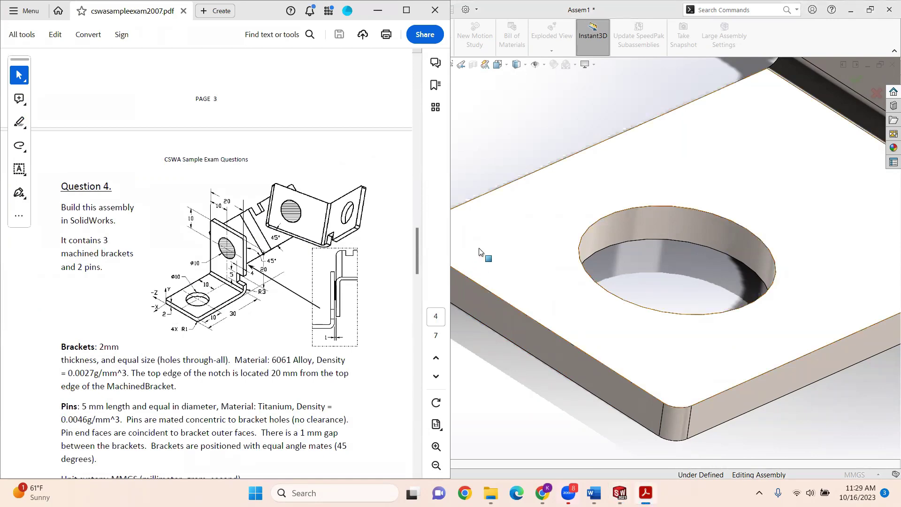
pyautogui.click(452, 243)
pyautogui.scroll(-5, 402, 272)
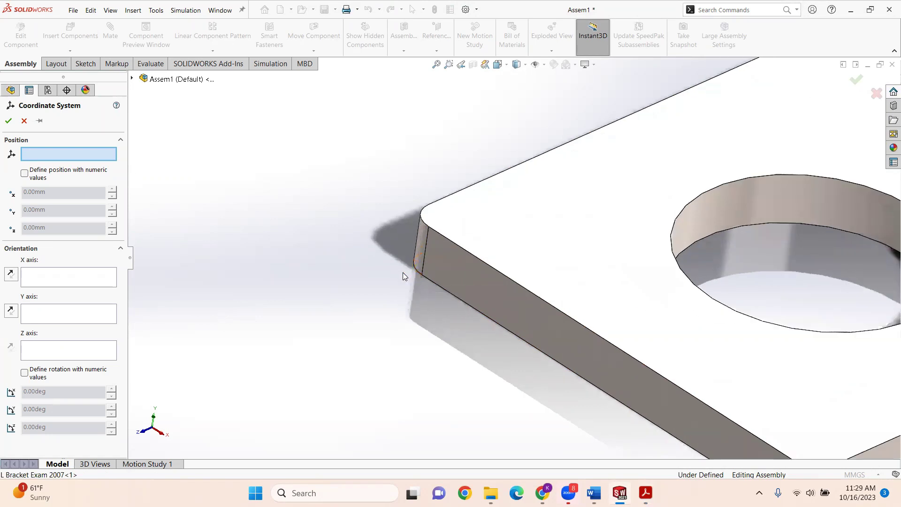
pyautogui.scroll(-1, 417, 270)
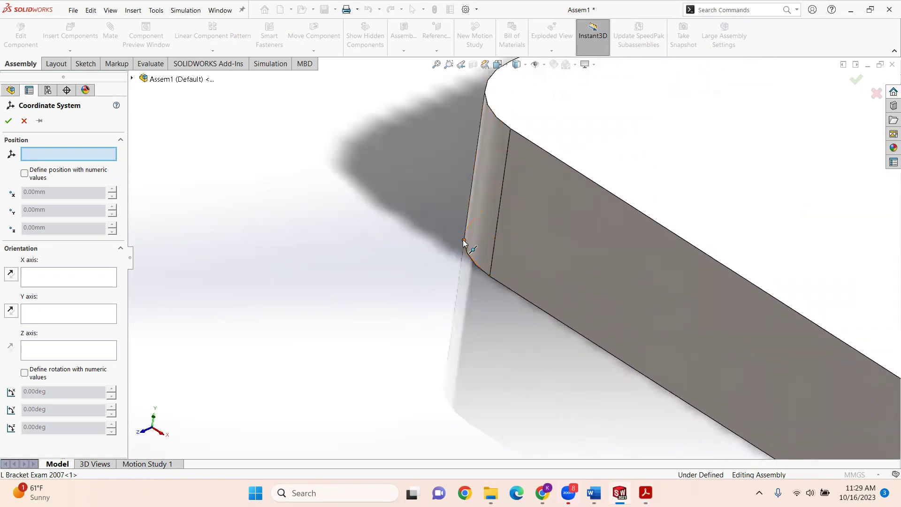
pyautogui.click(464, 242)
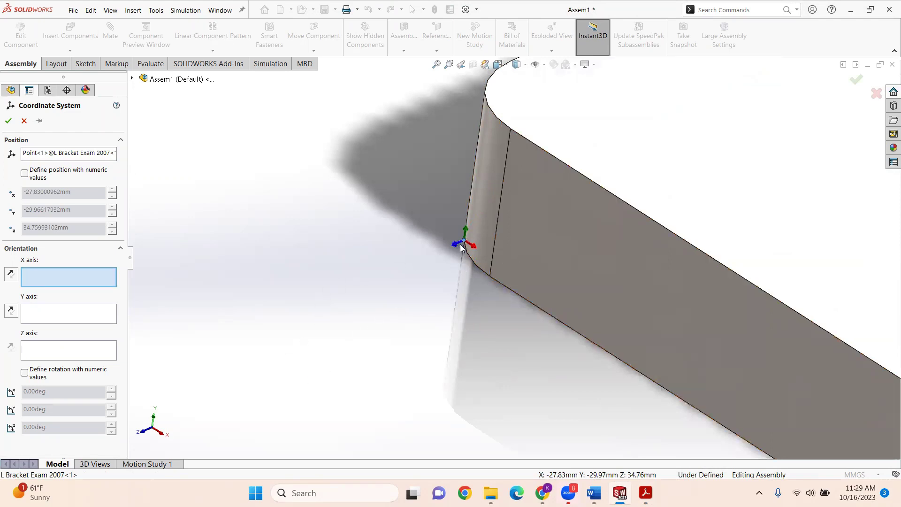
# Step: Check the axis directions in the Question 4 drawing and try defining the coordinate system's position with numeric values
pyautogui.moveTo(459, 270); pyautogui.dragTo(475, 261, button='middle')
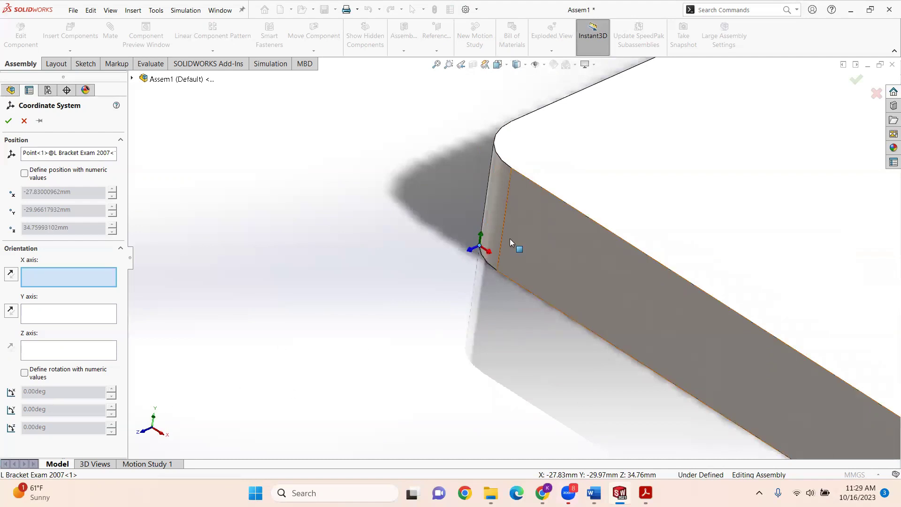
pyautogui.moveTo(510, 239); pyautogui.dragTo(494, 277, button='middle')
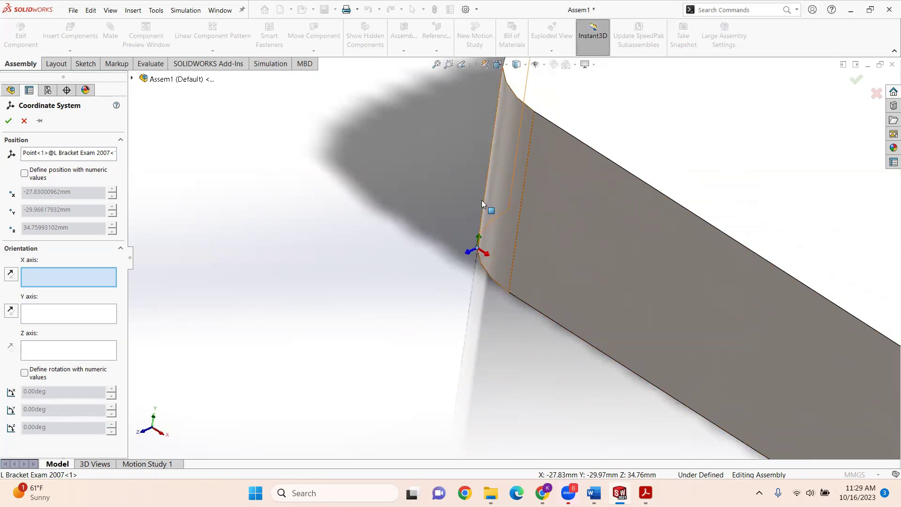
pyautogui.click(644, 492)
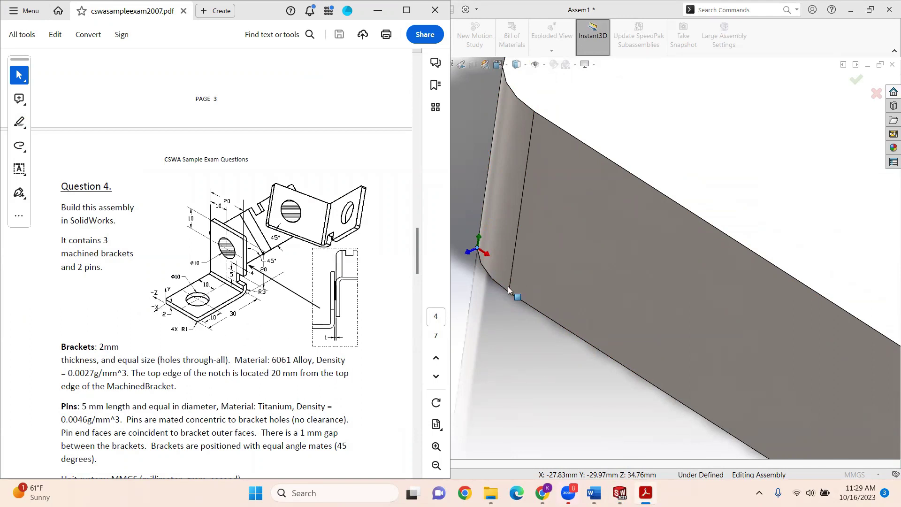
pyautogui.click(472, 277)
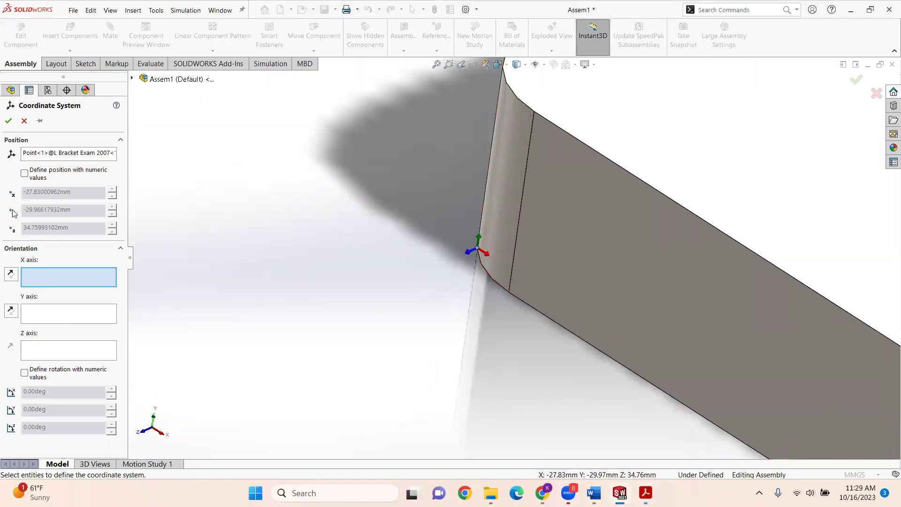
pyautogui.click(25, 174)
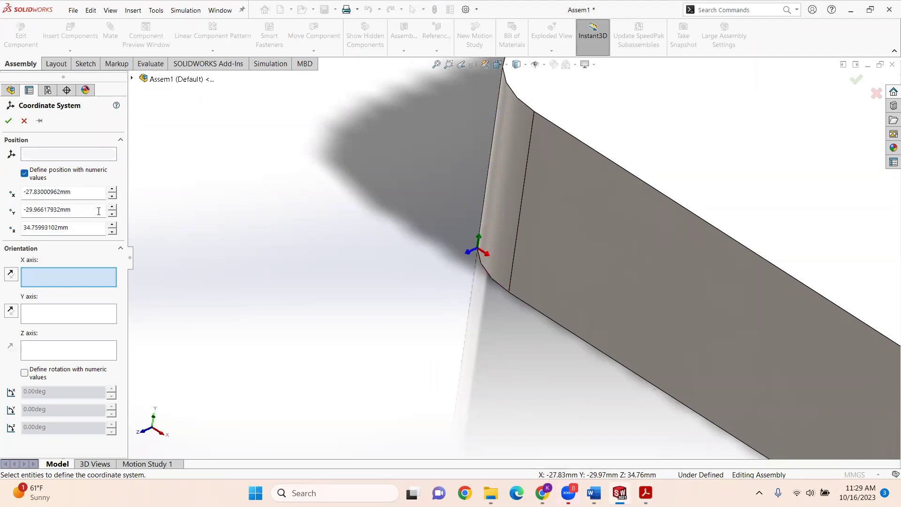
pyautogui.click(24, 174)
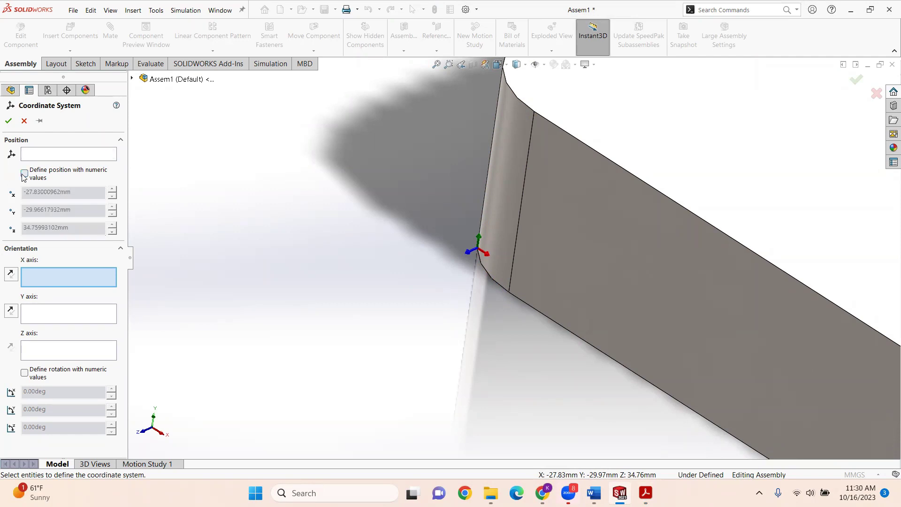
# Step: Define the coordinate system's rotation with numeric values, setting the Y rotation to 90 degrees
pyautogui.click(24, 374)
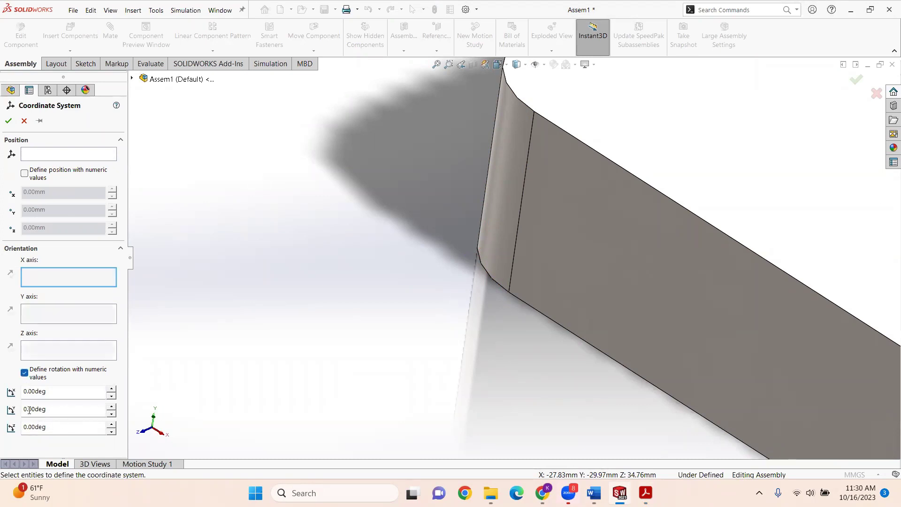
pyautogui.click(29, 409)
pyautogui.write('90')
pyautogui.click(196, 364)
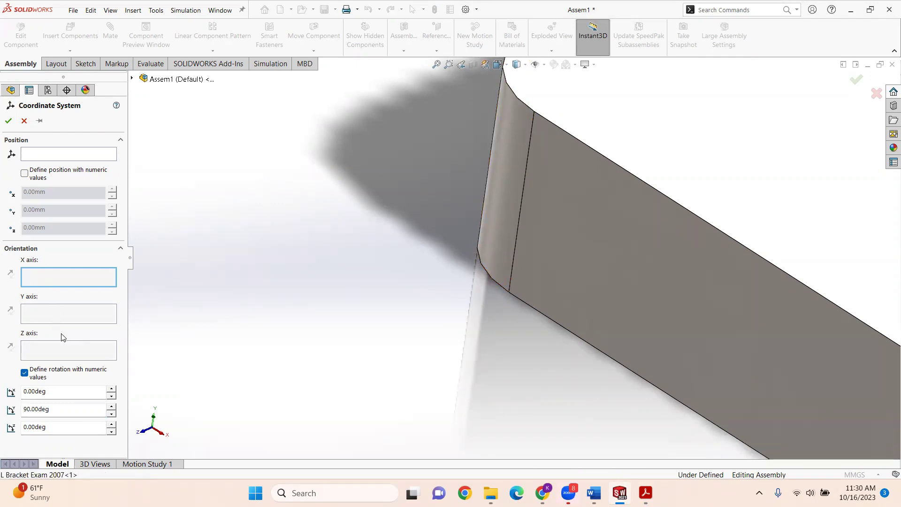
# Step: Reselect the lower outer corner vertex of the fixed L bracket as the origin and create the coordinate system
pyautogui.scroll(2, 365, 257)
pyautogui.scroll(-2, 477, 255)
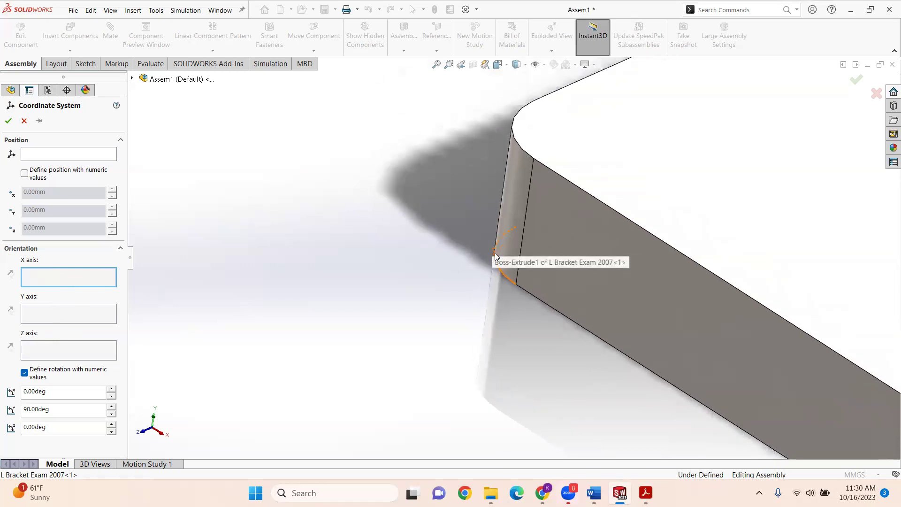
pyautogui.scroll(-3, 495, 258)
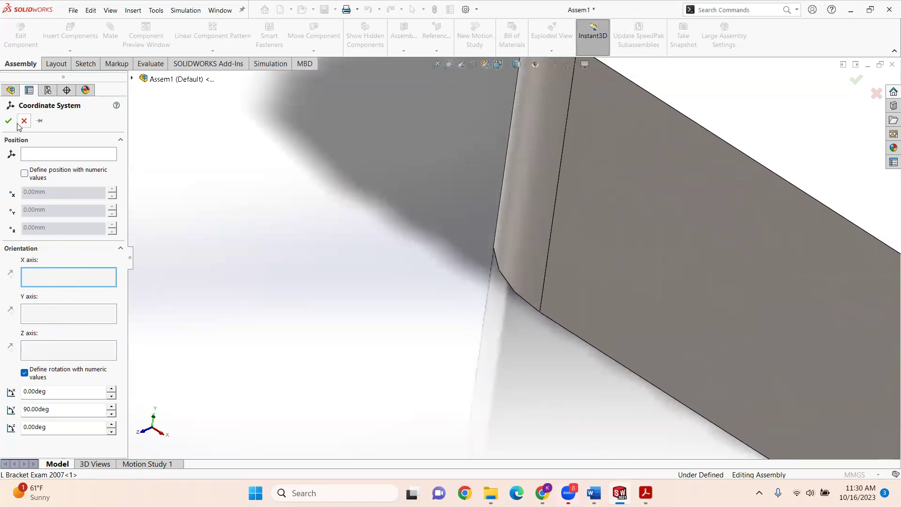
pyautogui.click(31, 154)
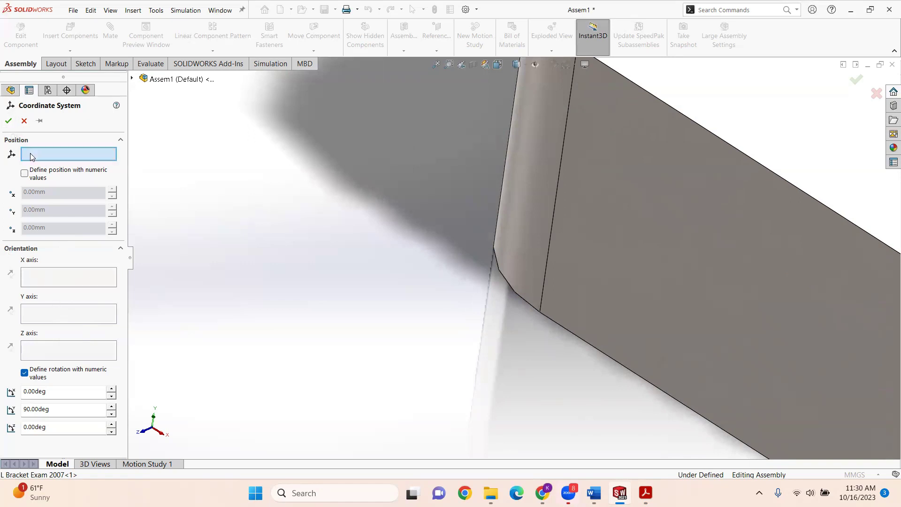
pyautogui.click(493, 252)
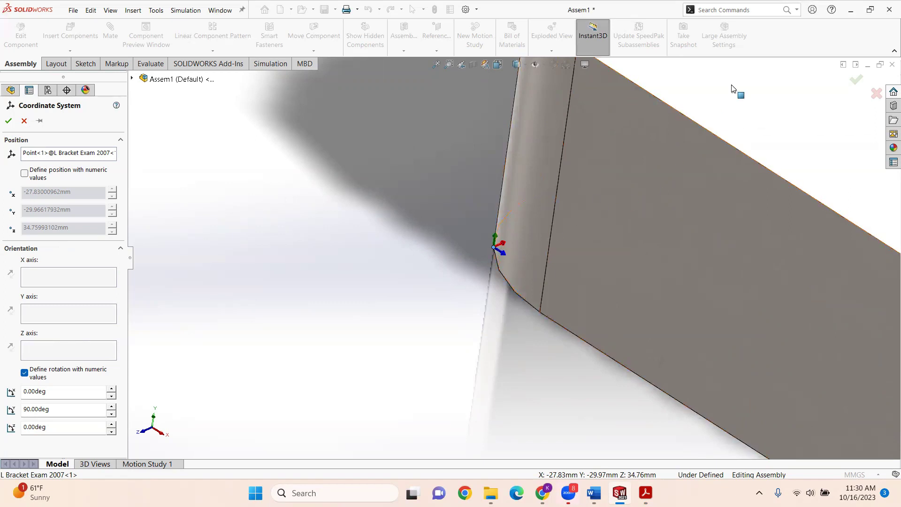
pyautogui.click(8, 120)
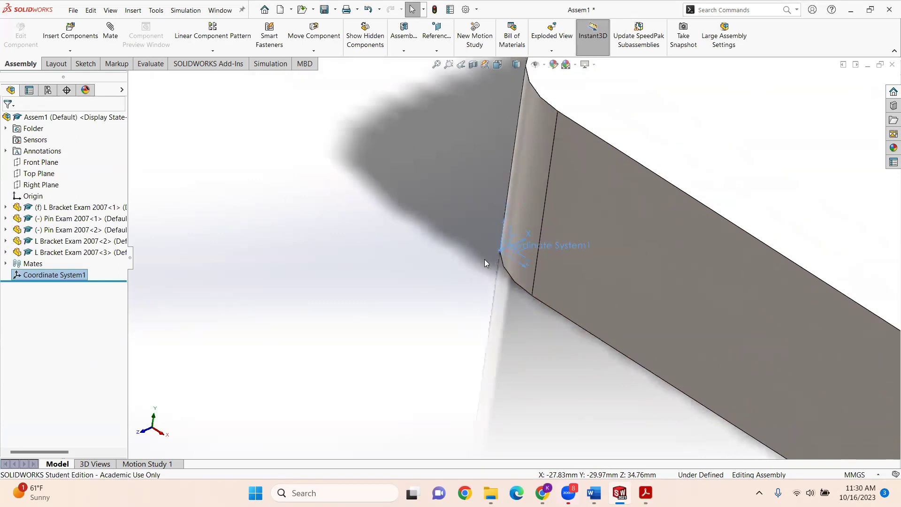
# Step: Open the assembly's Mass Properties and move the results window clear of the exam PDF area
pyautogui.scroll(5, 516, 248)
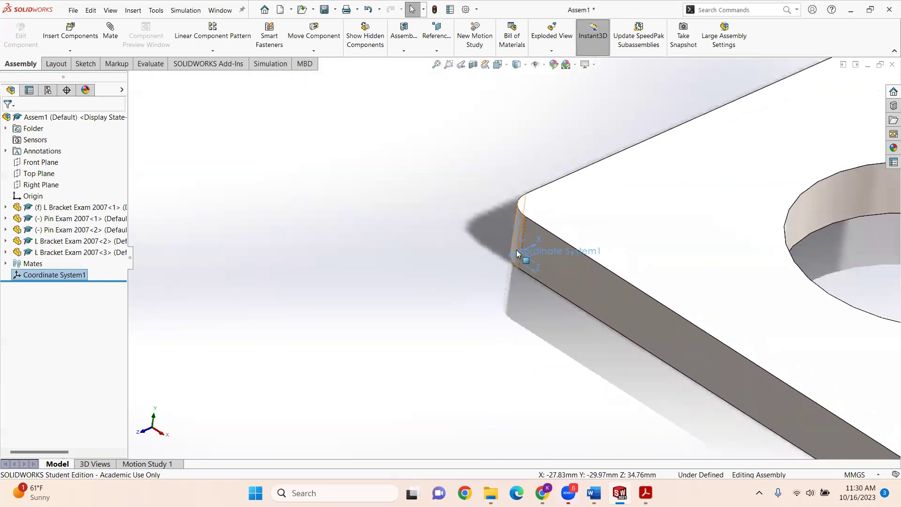
pyautogui.scroll(2, 517, 250)
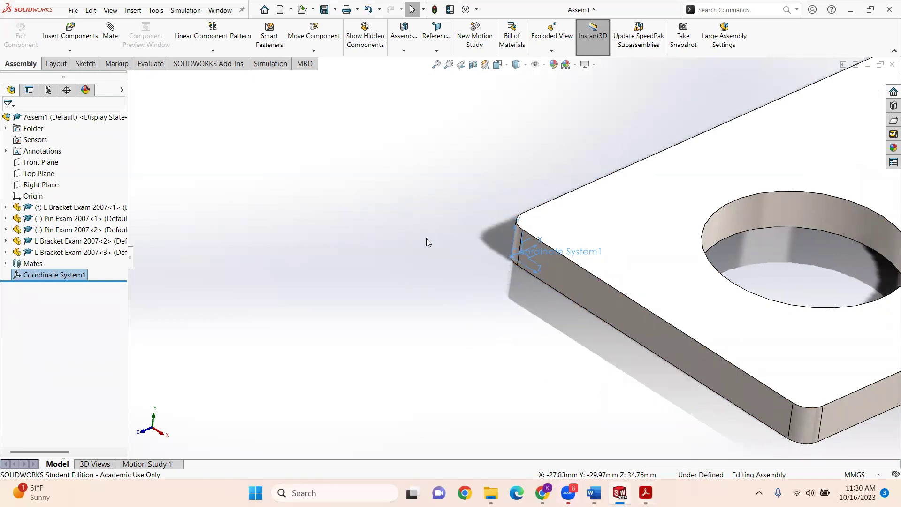
pyautogui.click(147, 66)
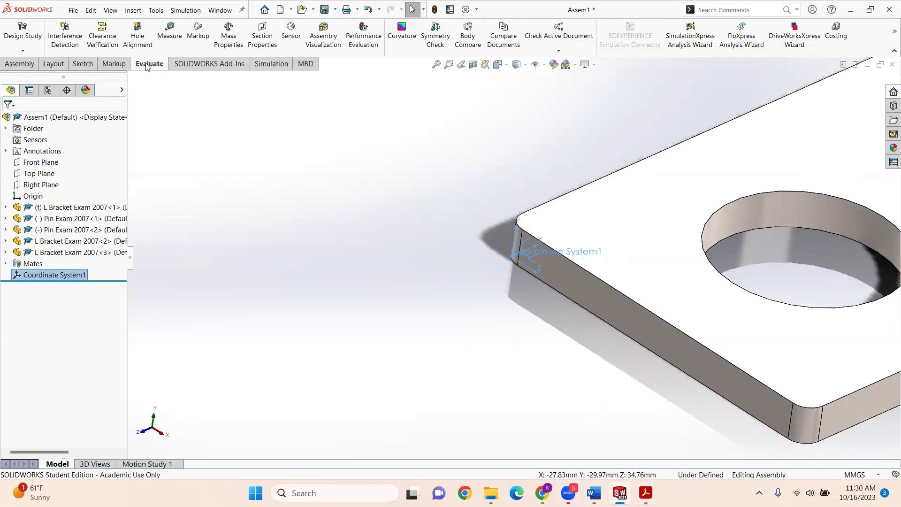
pyautogui.click(229, 37)
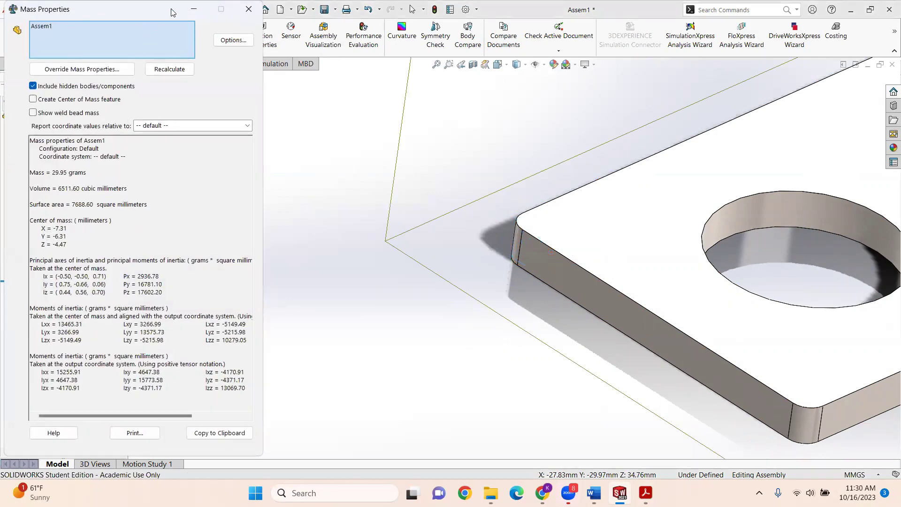
pyautogui.moveTo(171, 12); pyautogui.dragTo(788, 24)
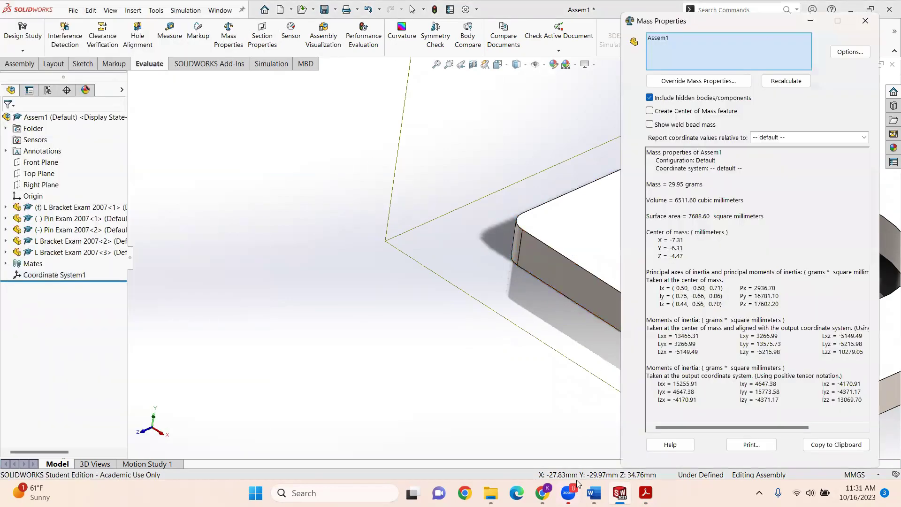
# Step: Compare the reported centre of mass with the exam PDF's answer options and the assembly origin in the Question 4 drawing
pyautogui.click(646, 493)
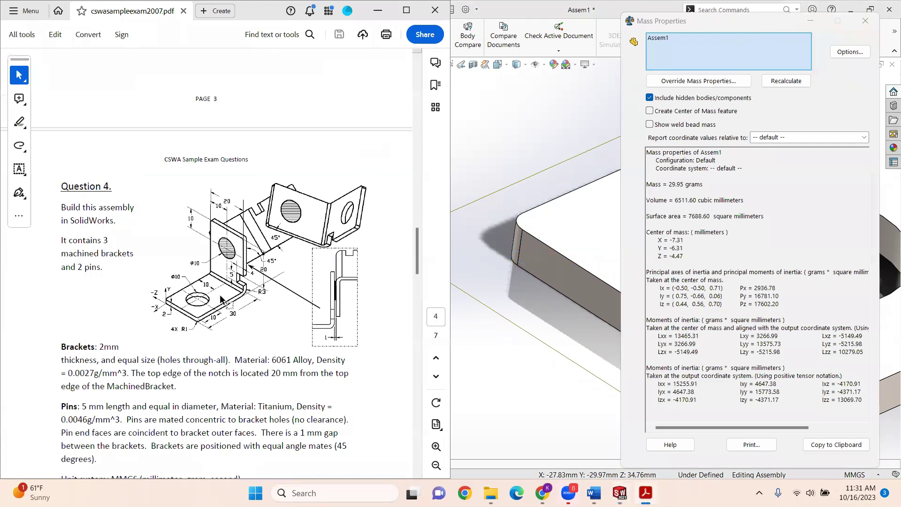
pyautogui.scroll(-3, 223, 294)
pyautogui.scroll(-3, 222, 292)
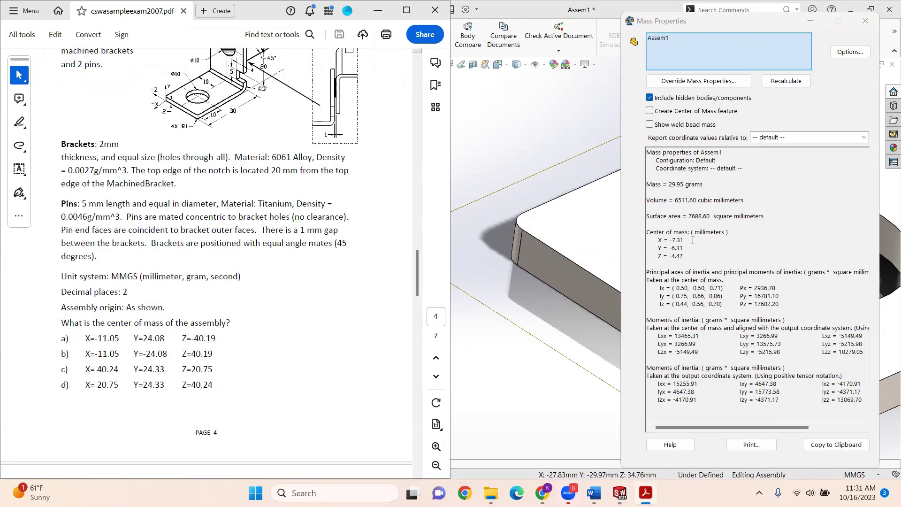
pyautogui.click(672, 240)
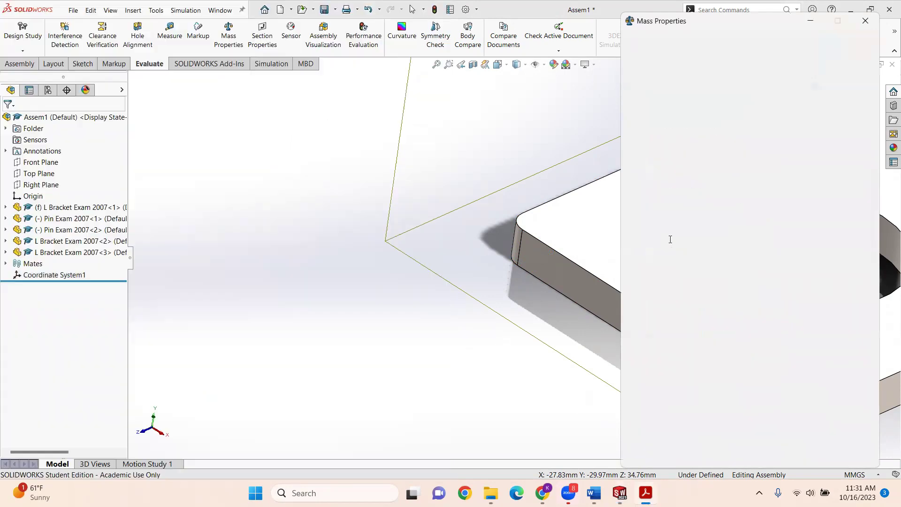
pyautogui.hotkey('alt', 'Tab')
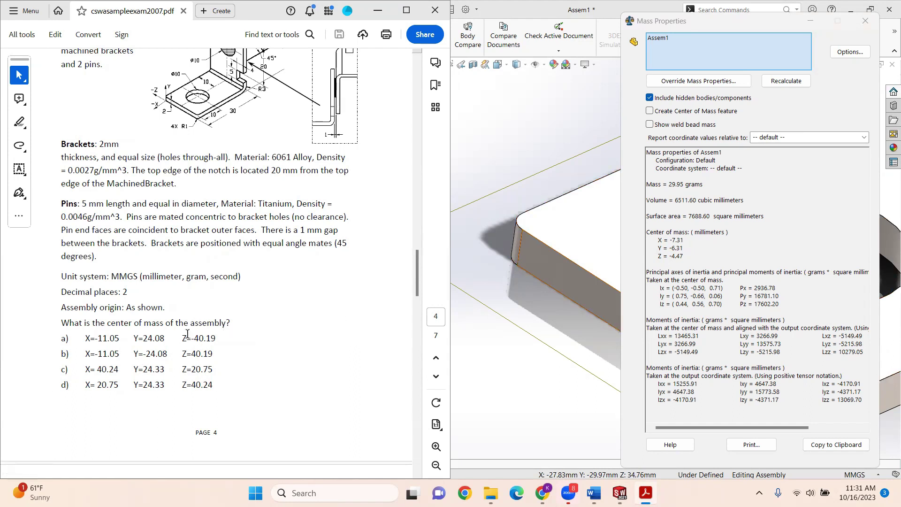
pyautogui.scroll(-1, 159, 176)
pyautogui.scroll(2, 158, 173)
pyautogui.scroll(3, 160, 176)
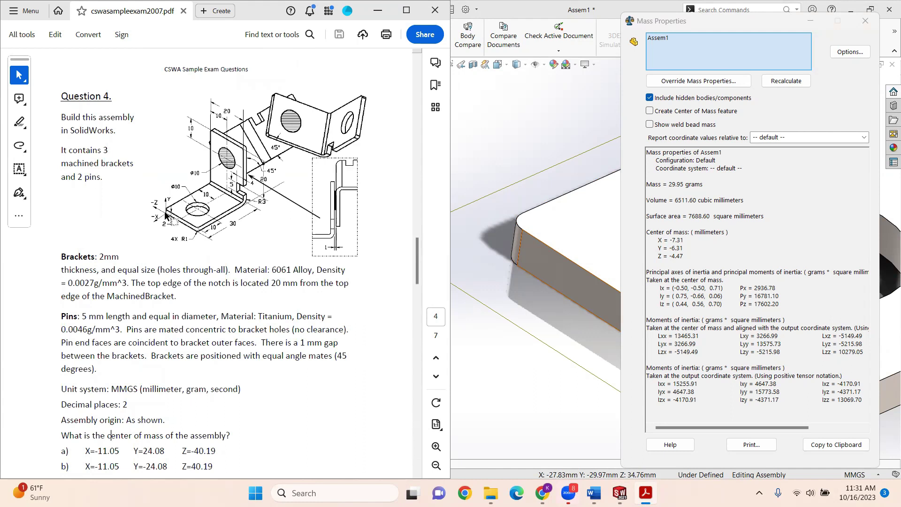
# Step: Report the assembly's mass properties relative to Coordinate System1 instead of the default coordinate system
pyautogui.scroll(-1, 164, 210)
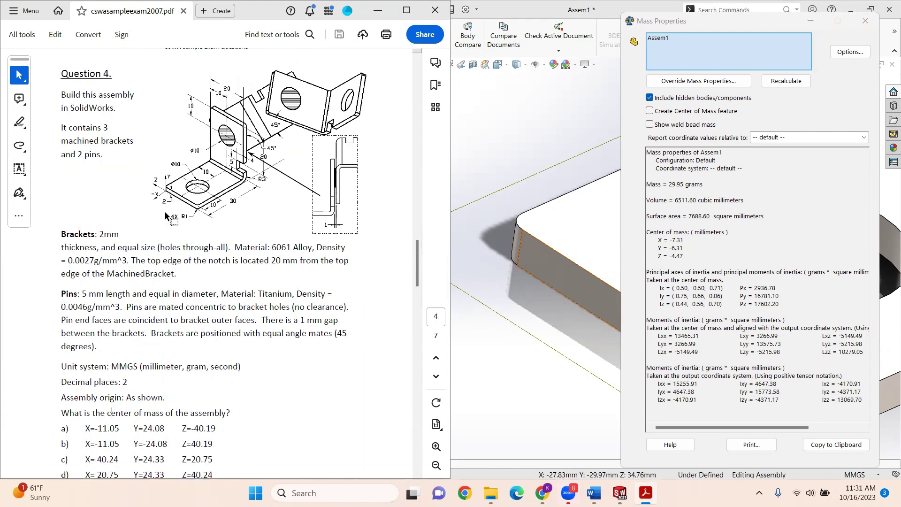
pyautogui.scroll(-1, 165, 215)
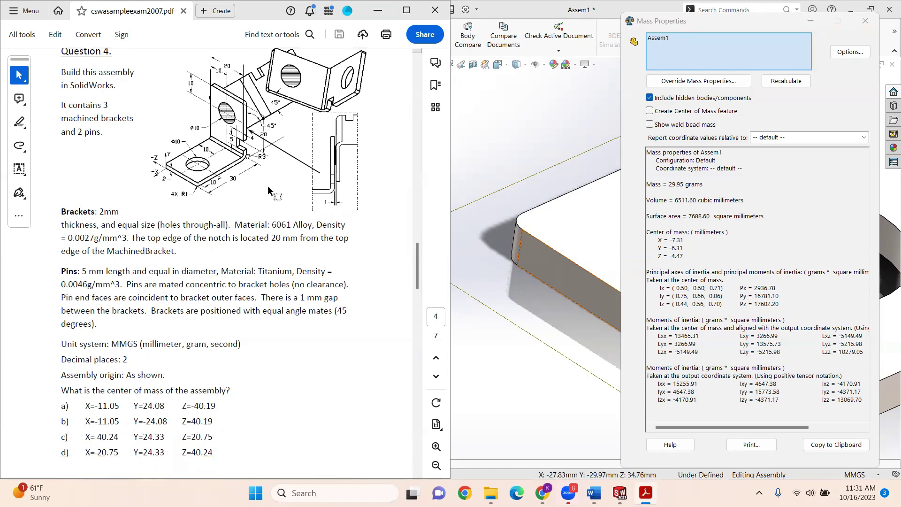
pyautogui.click(823, 137)
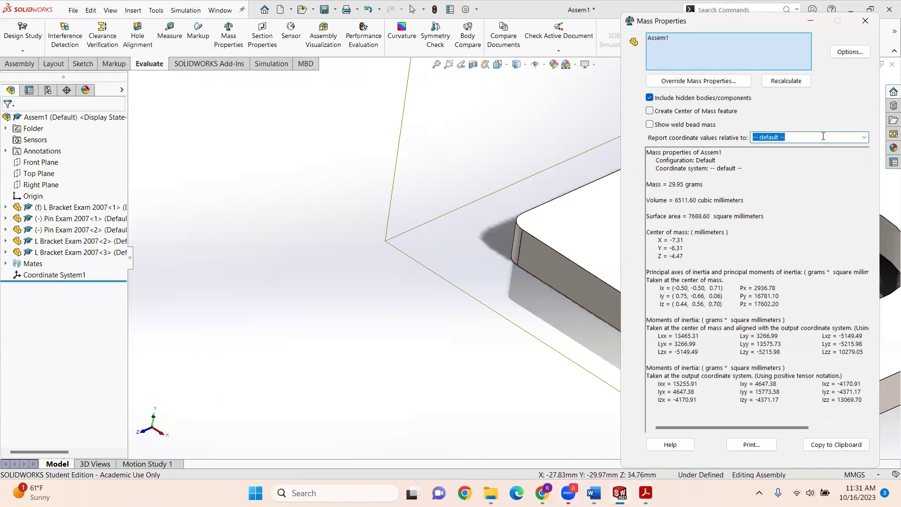
pyautogui.click(863, 137)
pyautogui.click(781, 155)
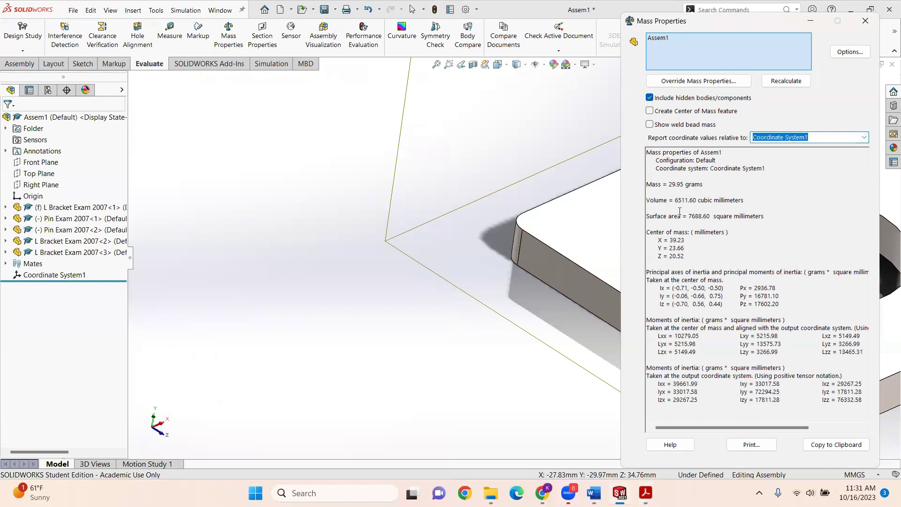
# Step: Compare the centre of mass relative to Coordinate System1 with the exam PDF's answer options, highlighting the values of option c
pyautogui.click(674, 242)
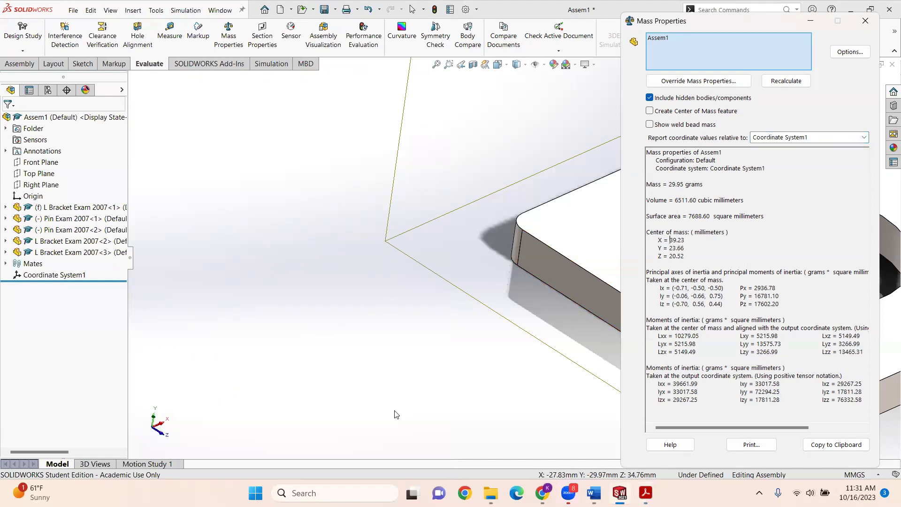
pyautogui.hotkey('alt', 'Tab')
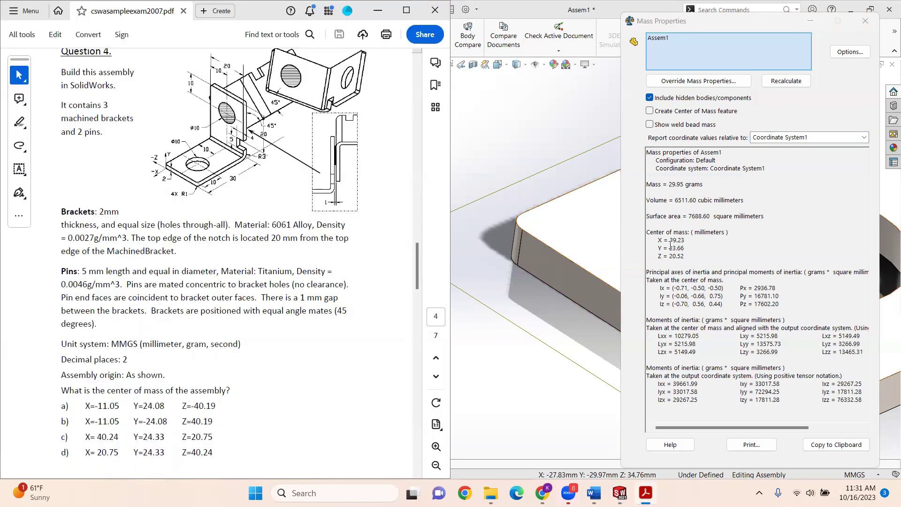
pyautogui.hotkey('alt', 'Tab')
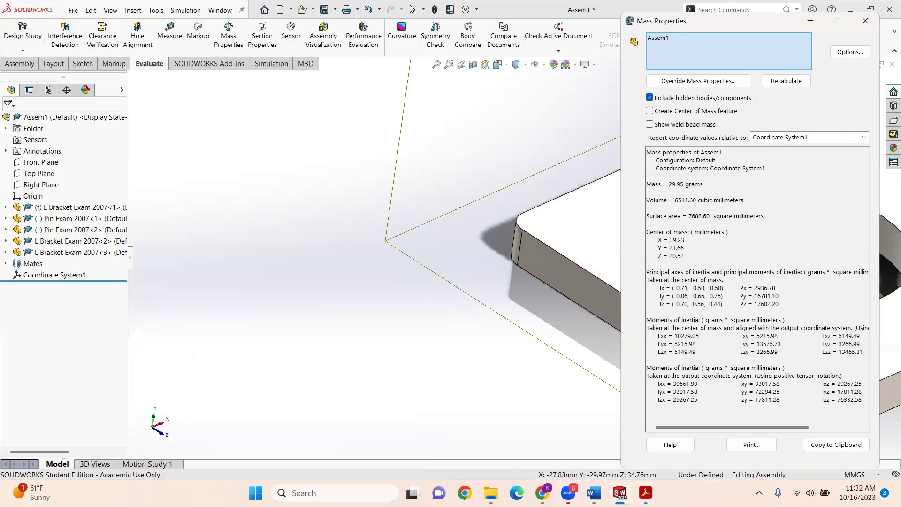
pyautogui.hotkey('alt', 'Tab')
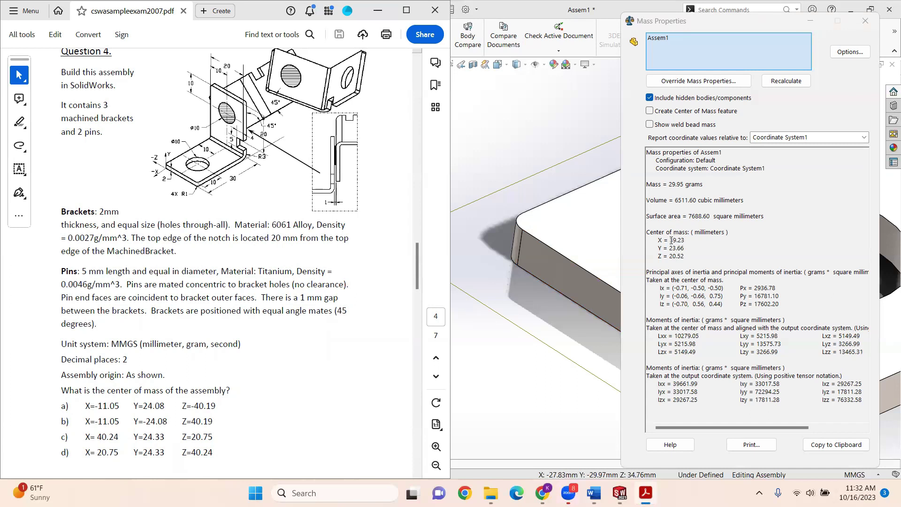
pyautogui.scroll(-1, 111, 422)
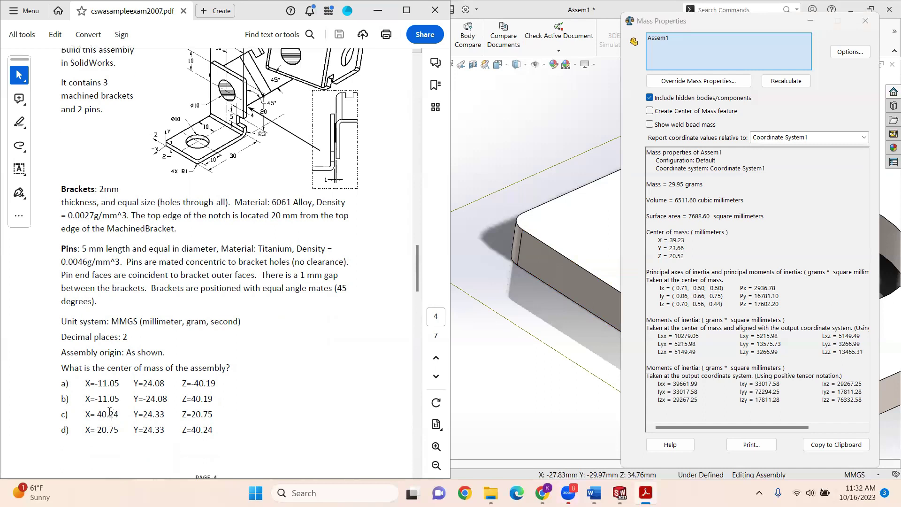
pyautogui.moveTo(98, 414); pyautogui.dragTo(214, 415)
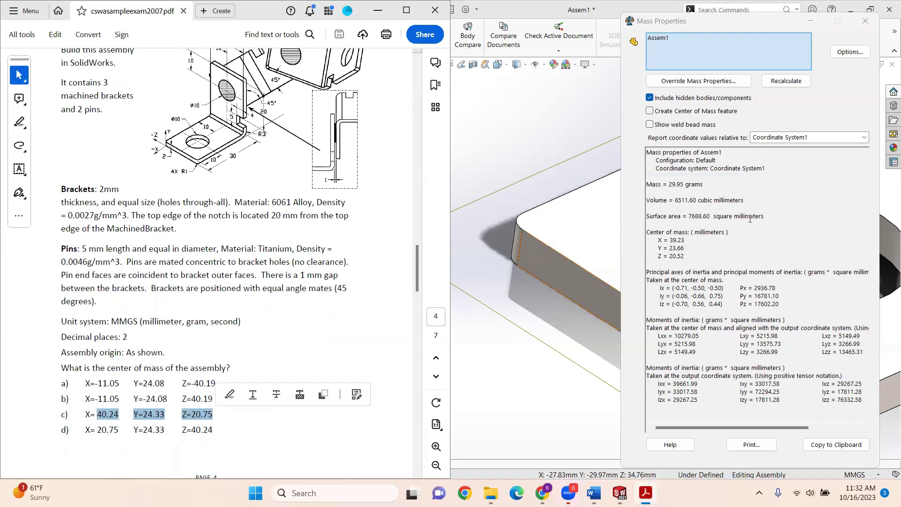
pyautogui.scroll(-1, 106, 417)
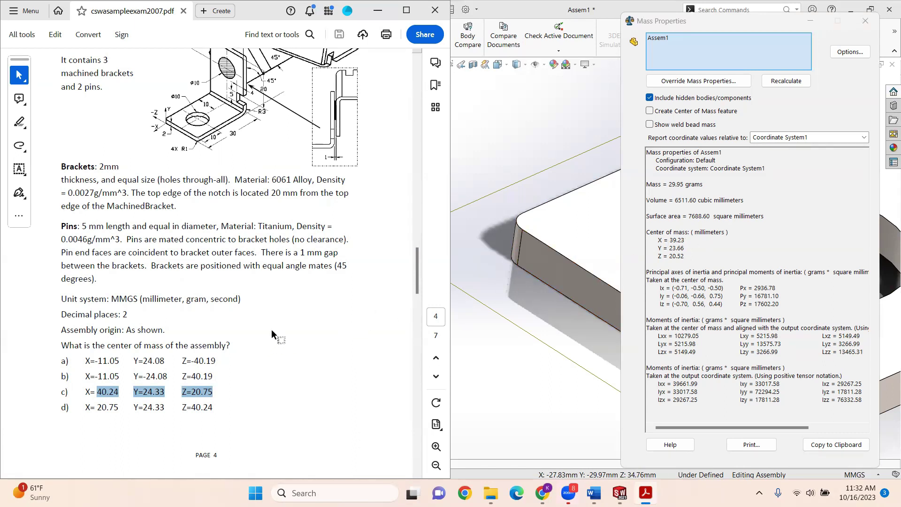
# Step: Close the assembly's Mass Properties and bring the whole bracket-and-pin assembly into view
pyautogui.click(534, 172)
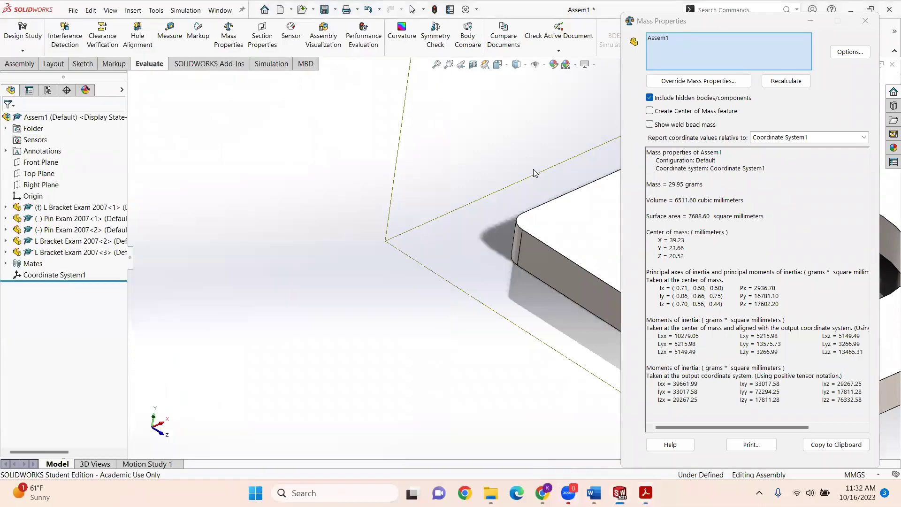
pyautogui.click(718, 21)
pyautogui.moveTo(720, 25); pyautogui.dragTo(525, 45)
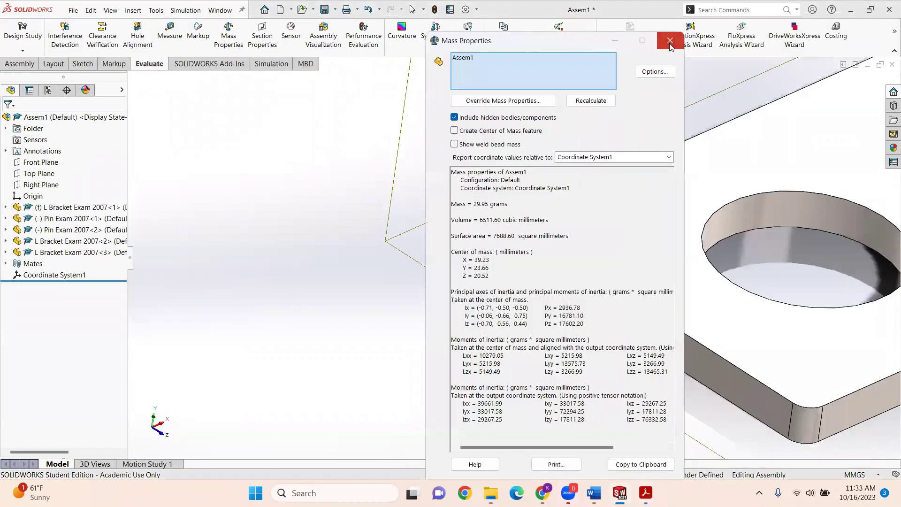
pyautogui.click(670, 41)
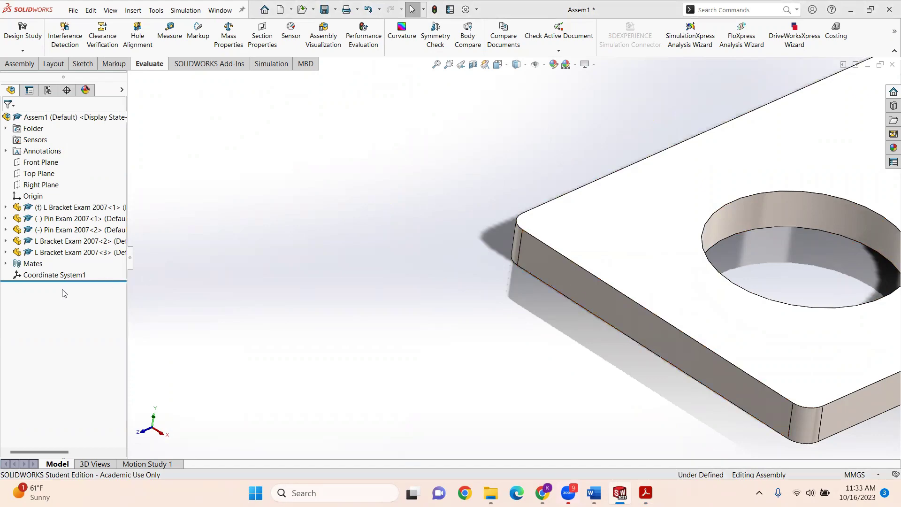
pyautogui.scroll(3, 508, 276)
pyautogui.scroll(5, 568, 255)
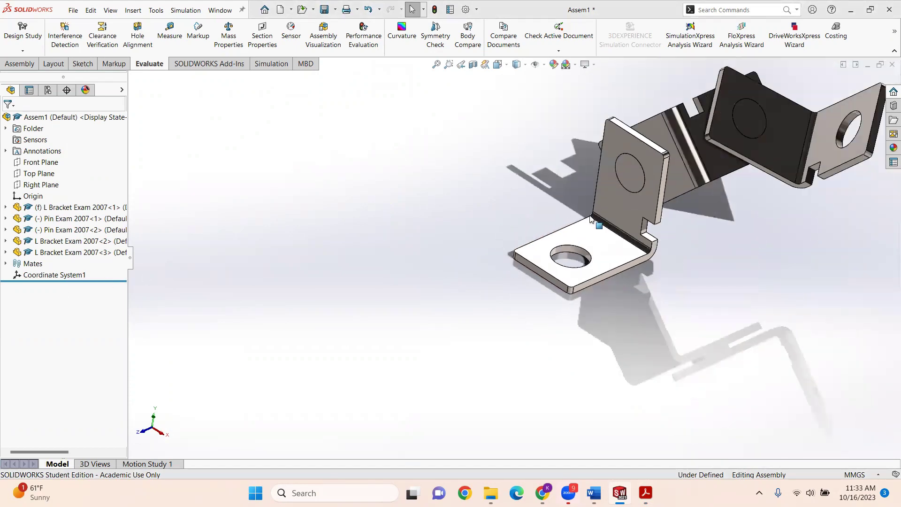
pyautogui.scroll(-5, 719, 146)
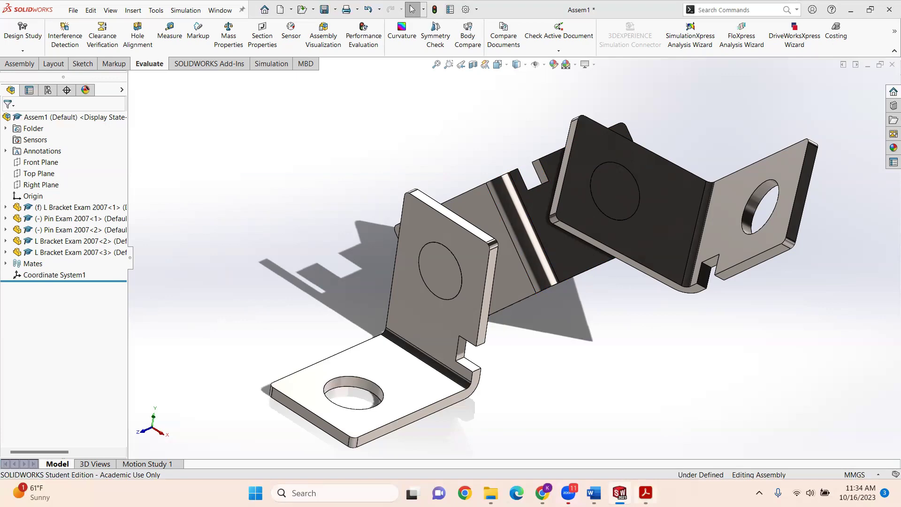
# Step: Check the bracket and pin material specifications in the exam PDF, highlighting the brackets' 6061 Alloy, and return to the assembly
pyautogui.click(645, 488)
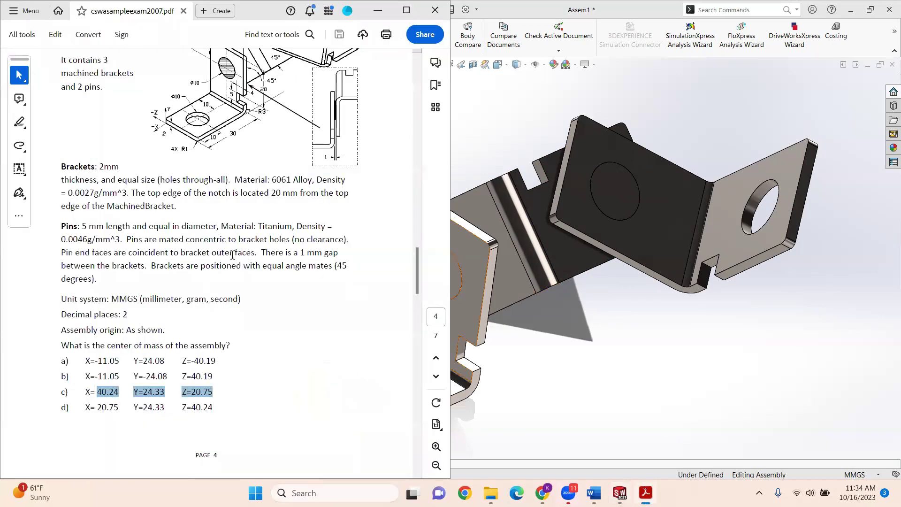
pyautogui.click(274, 181)
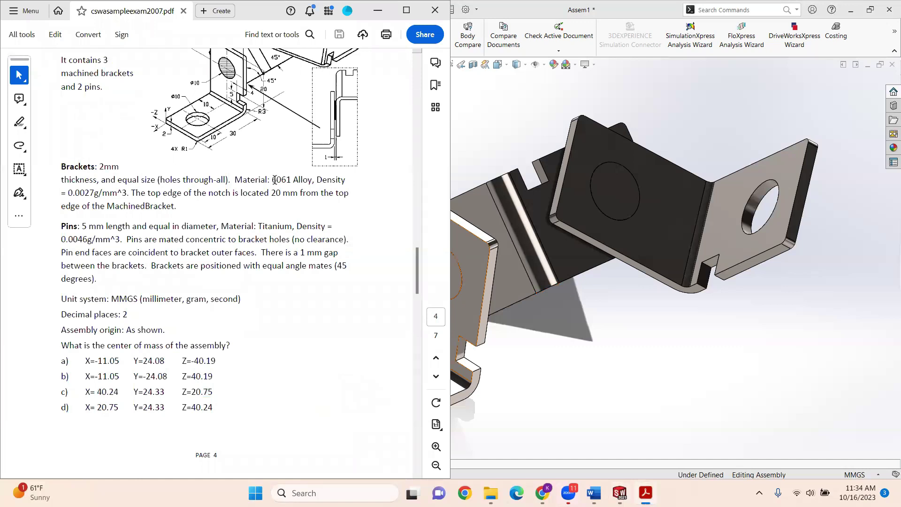
pyautogui.moveTo(275, 179); pyautogui.dragTo(313, 180)
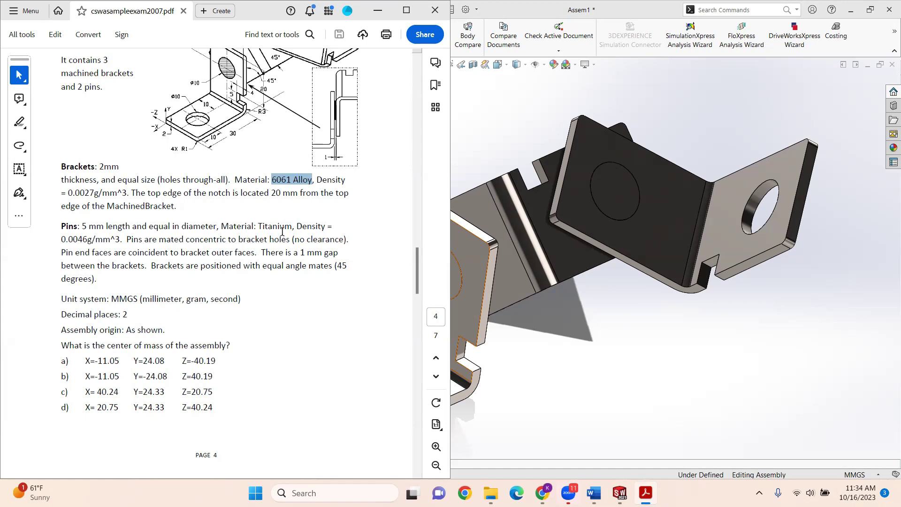
pyautogui.click(474, 140)
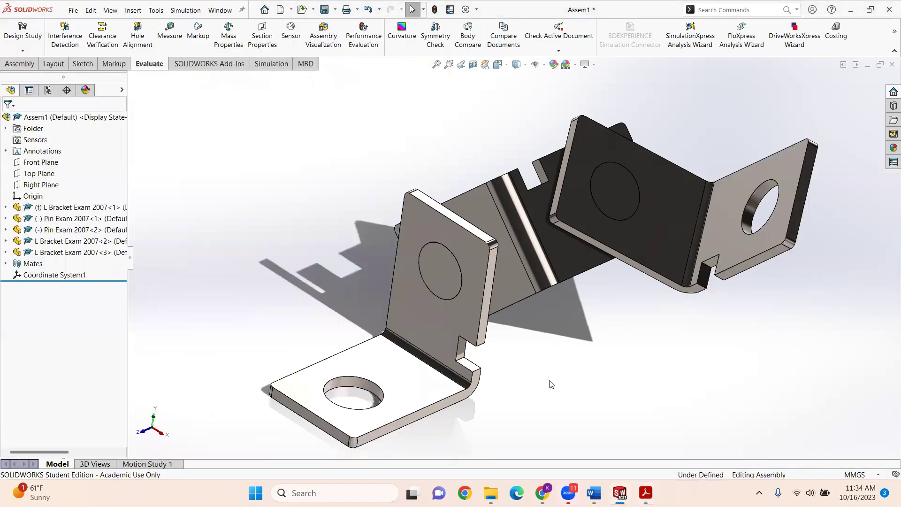
pyautogui.moveTo(645, 493)
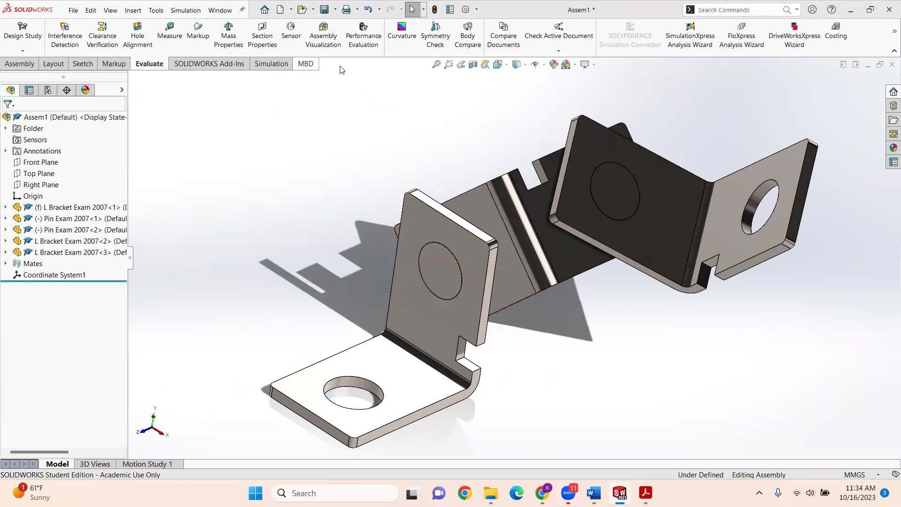
# Step: Reopen the assembly's Mass Properties and capture the results window as a rectangular screenshot with the Snipping Tool
pyautogui.click(219, 47)
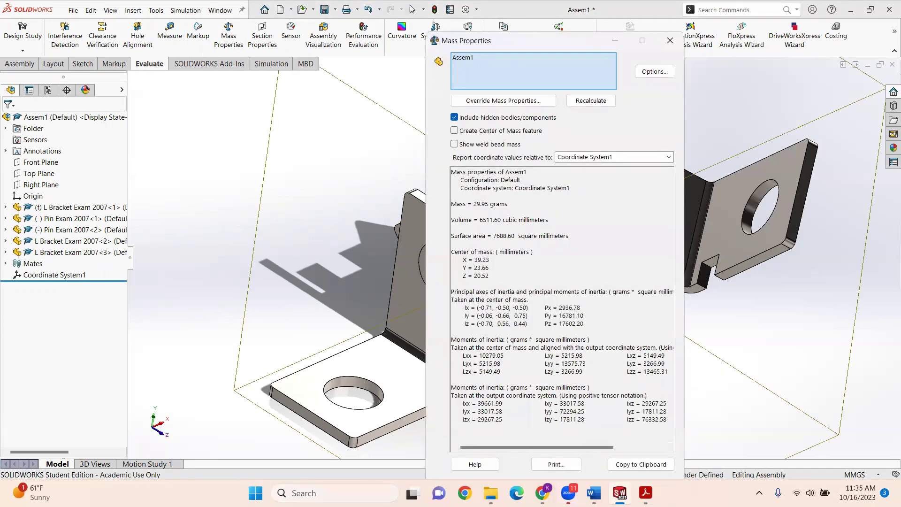
pyautogui.click(291, 491)
pyautogui.write('snip')
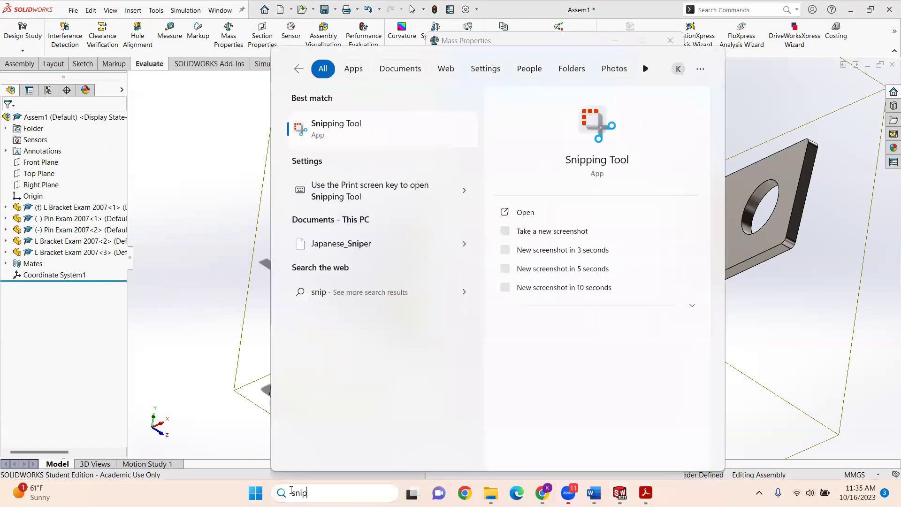
pyautogui.click(362, 139)
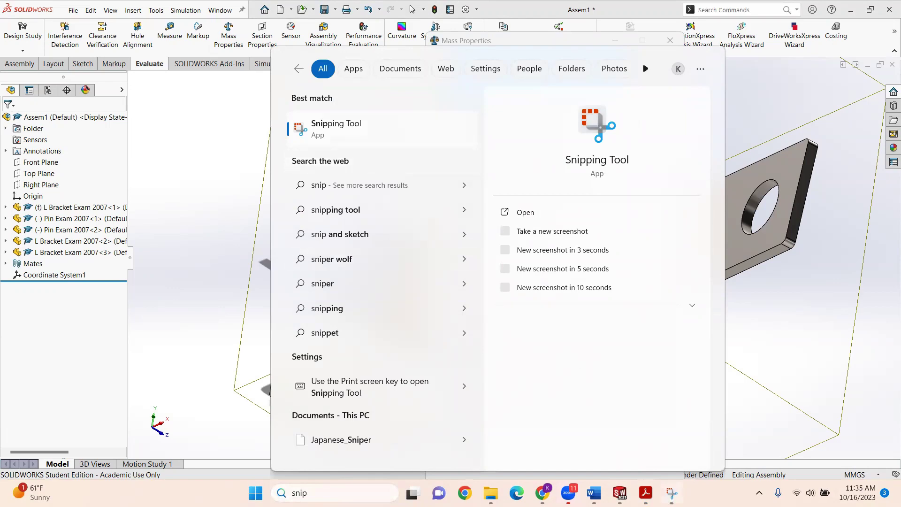
pyautogui.click(328, 126)
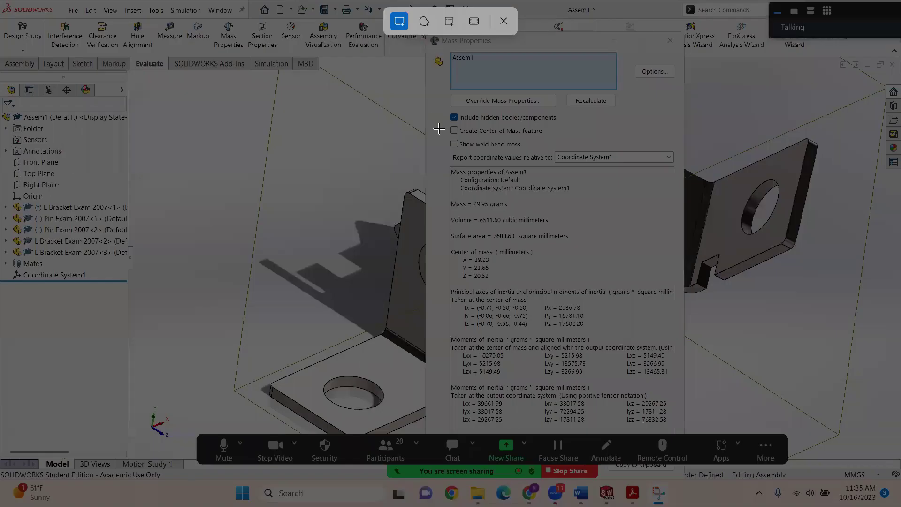
pyautogui.moveTo(426, 45); pyautogui.dragTo(676, 380)
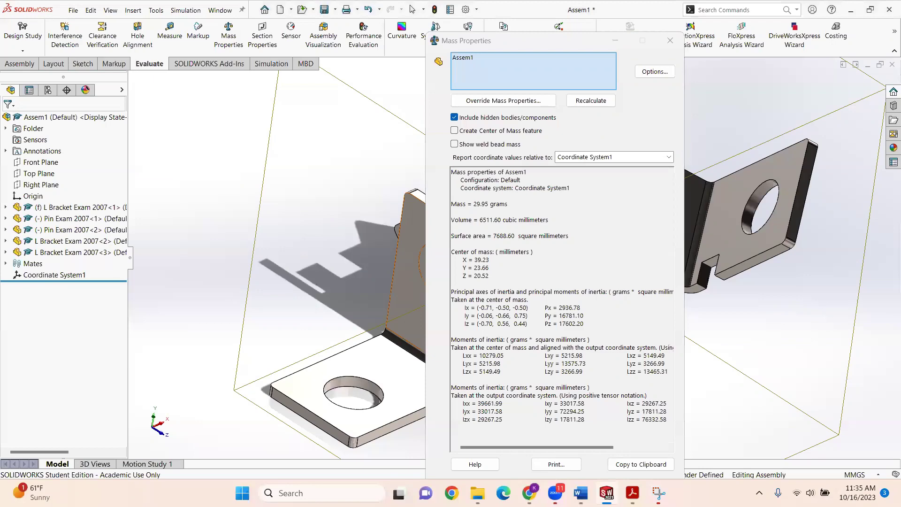
# Step: Switch to the L Bracket Exam 2007 part and close its Mass Properties window
pyautogui.moveTo(607, 493)
pyautogui.click(547, 441)
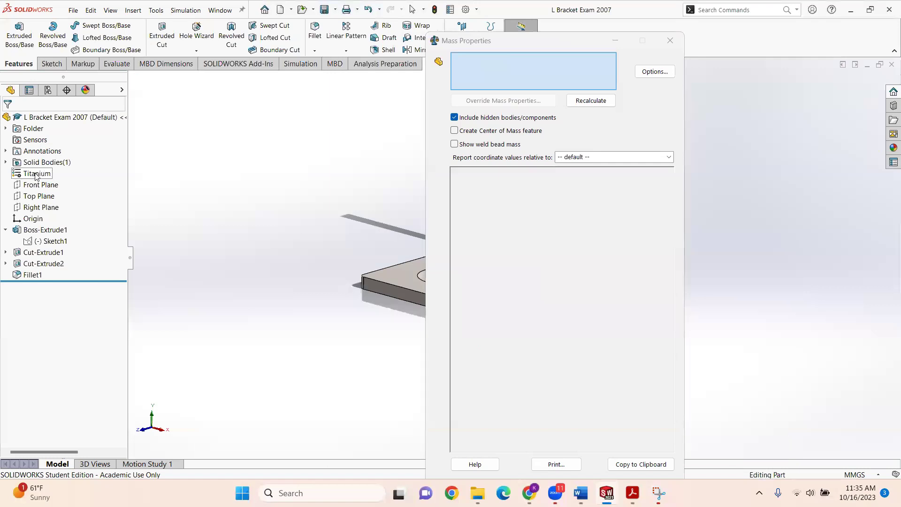
pyautogui.click(669, 40)
# Step: Change the L bracket's material to 6061 Alloy from the Aluminium Alloys category and close the material library
pyautogui.click(41, 174)
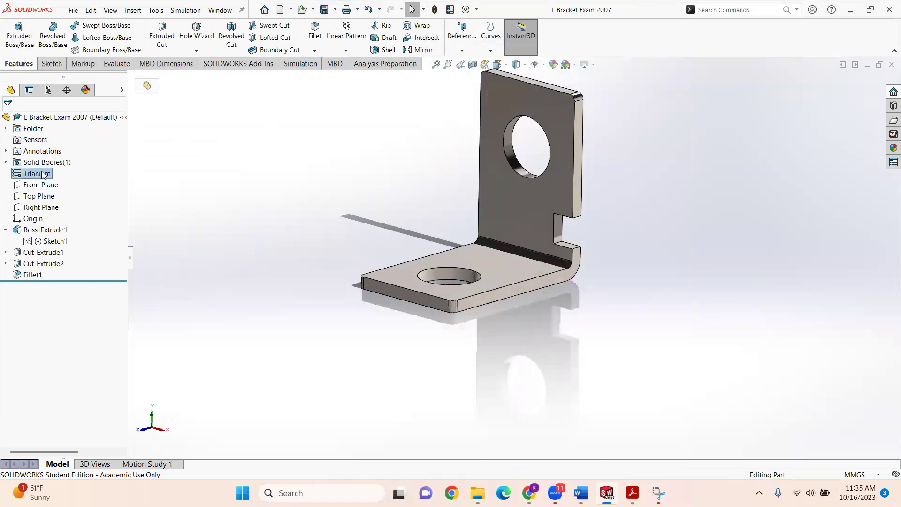
pyautogui.rightClick(43, 174)
pyautogui.click(77, 178)
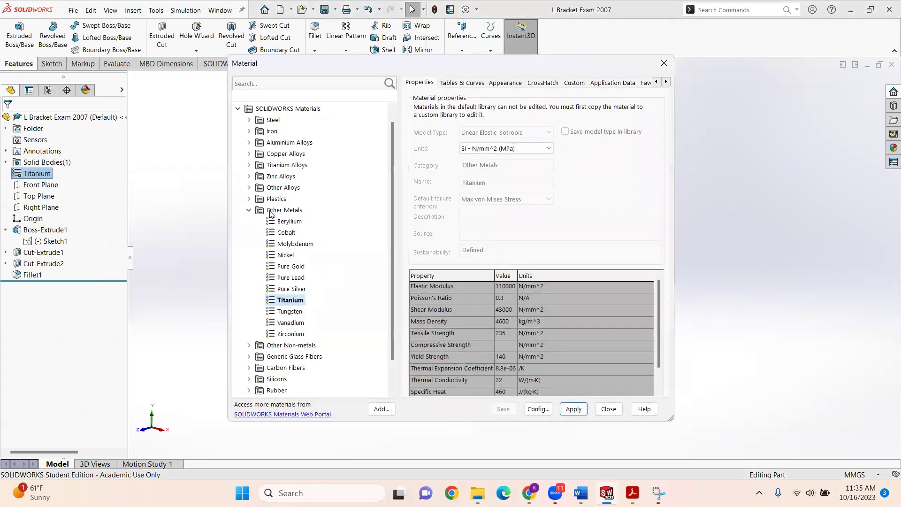
pyautogui.click(249, 210)
pyautogui.click(249, 153)
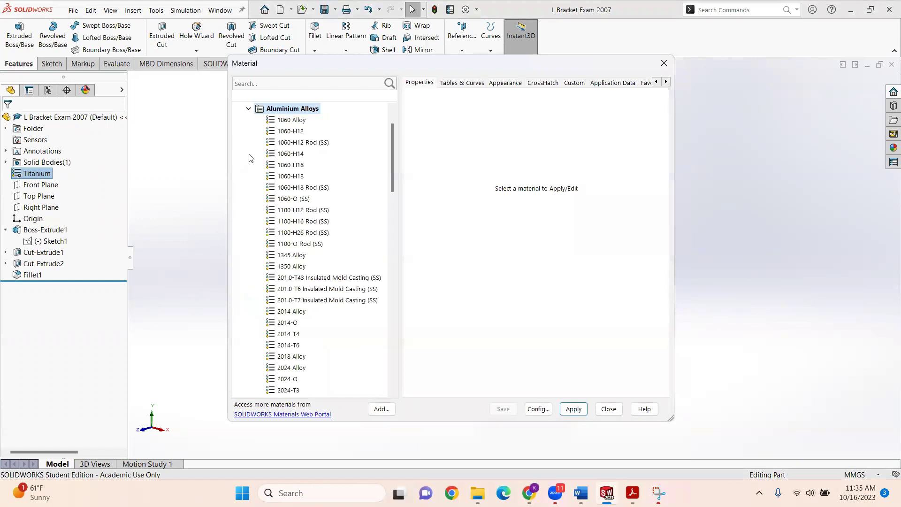
pyautogui.scroll(-2, 318, 277)
pyautogui.scroll(-15, 318, 277)
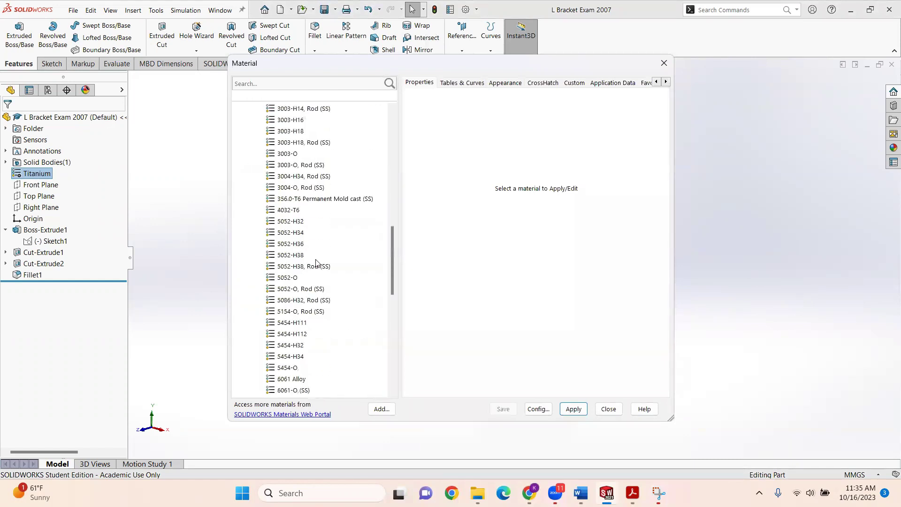
pyautogui.scroll(-1, 316, 256)
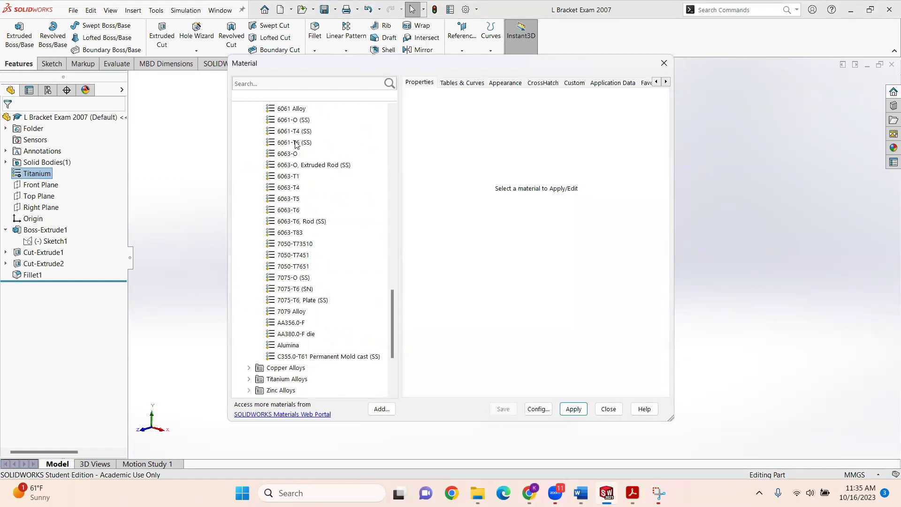
pyautogui.scroll(1, 298, 143)
pyautogui.click(299, 143)
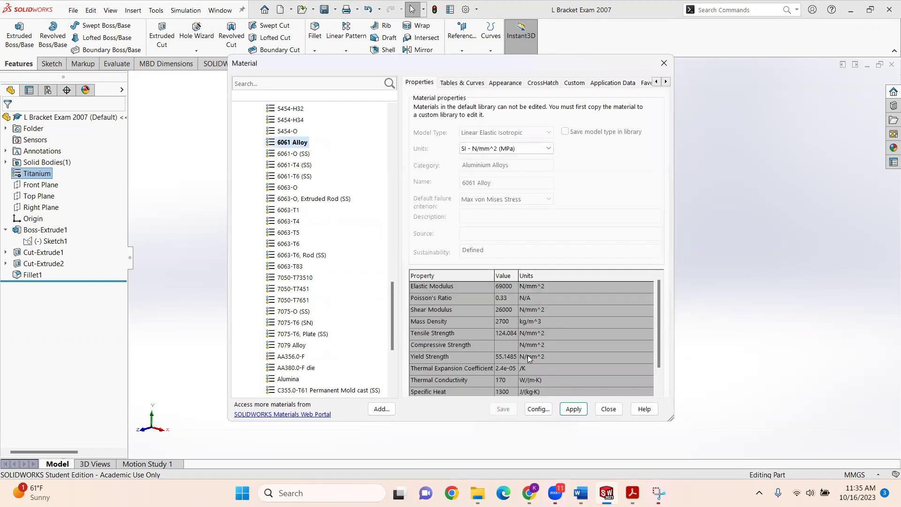
pyautogui.click(573, 409)
pyautogui.click(609, 409)
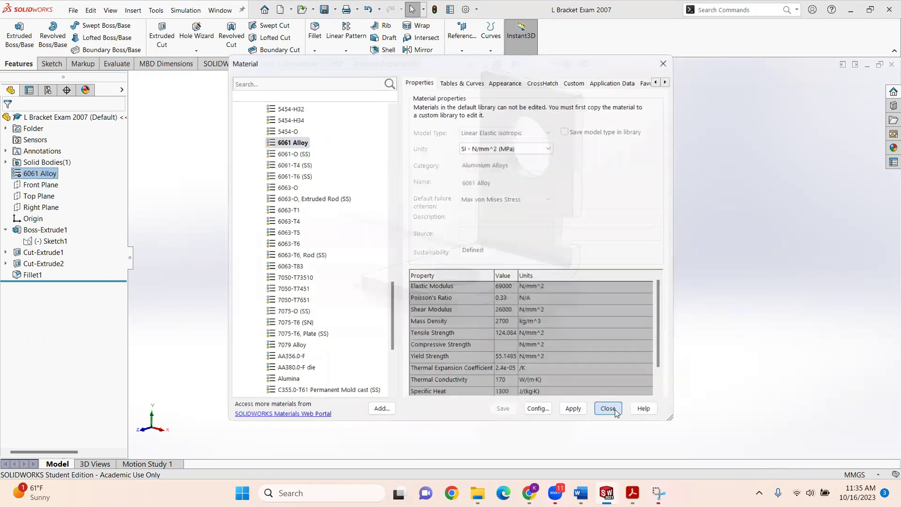
pyautogui.moveTo(632, 493)
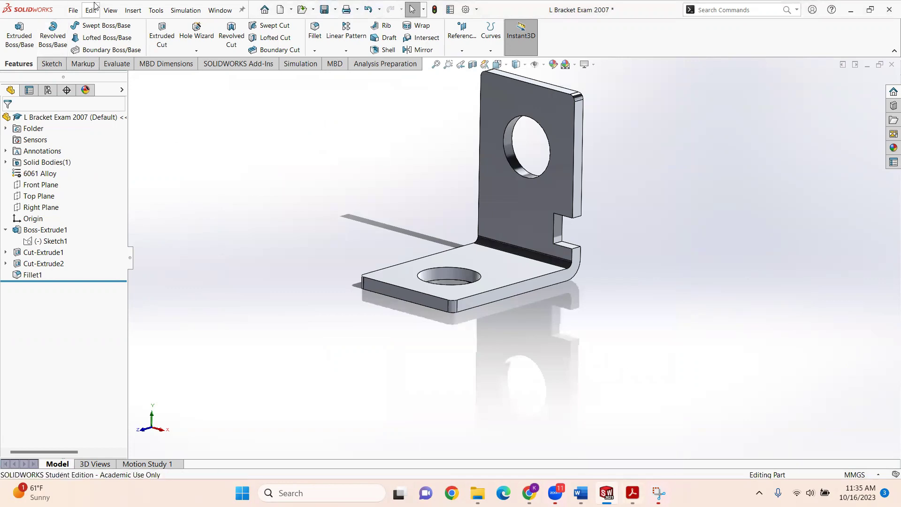
# Step: Save the L Bracket Exam 2007 part with its current material
pyautogui.click(77, 10)
pyautogui.click(91, 10)
pyautogui.click(74, 10)
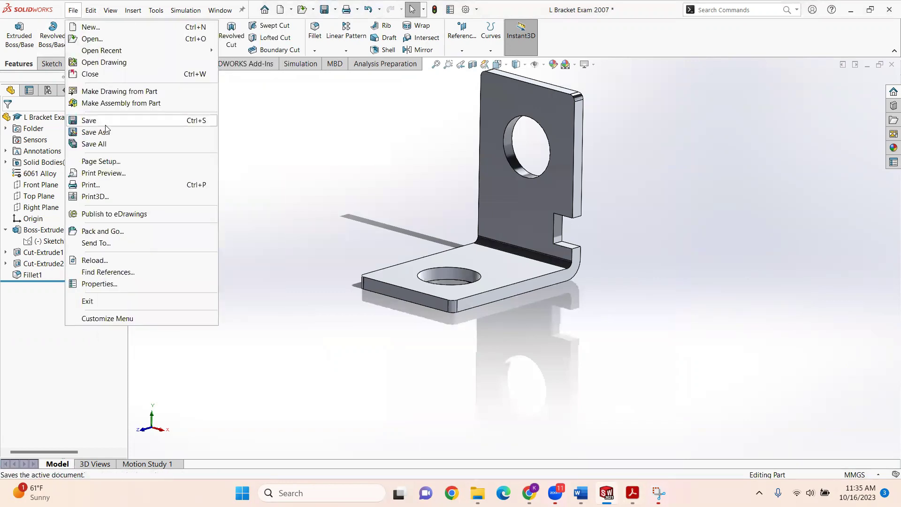
pyautogui.click(106, 120)
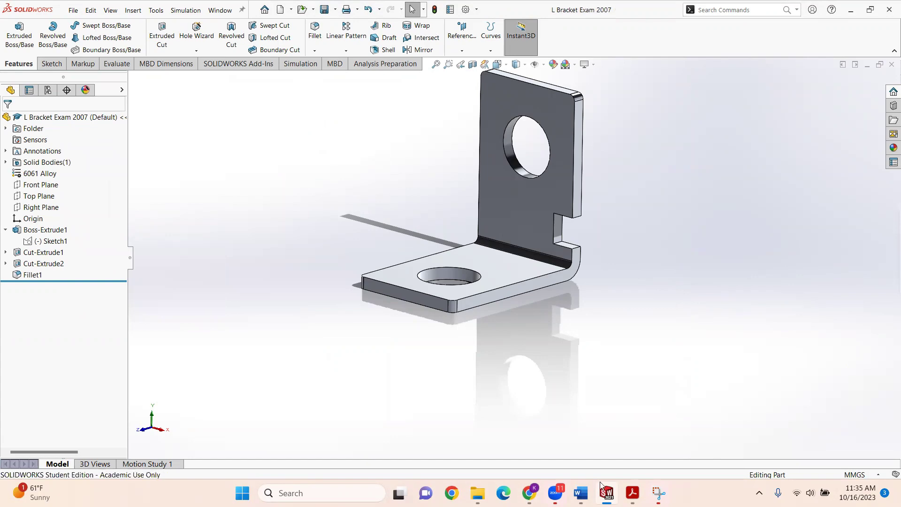
# Step: Switch to the Assem1 assembly and reopen its Mass Properties to check the centre of mass
pyautogui.moveTo(603, 486)
pyautogui.click(733, 431)
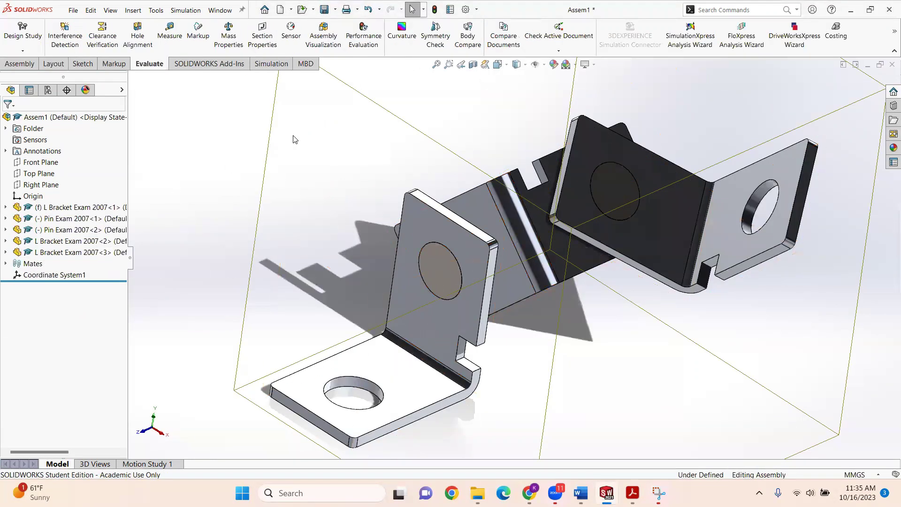
pyautogui.click(228, 32)
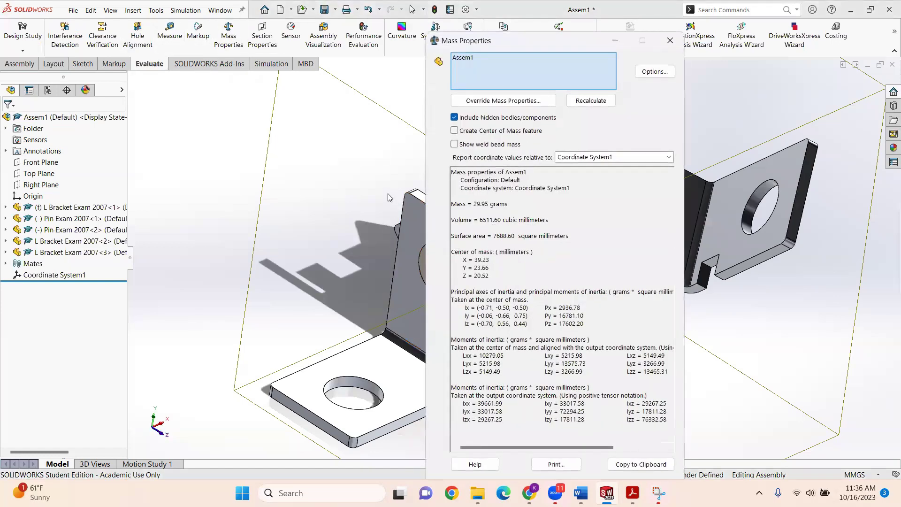
pyautogui.click(670, 40)
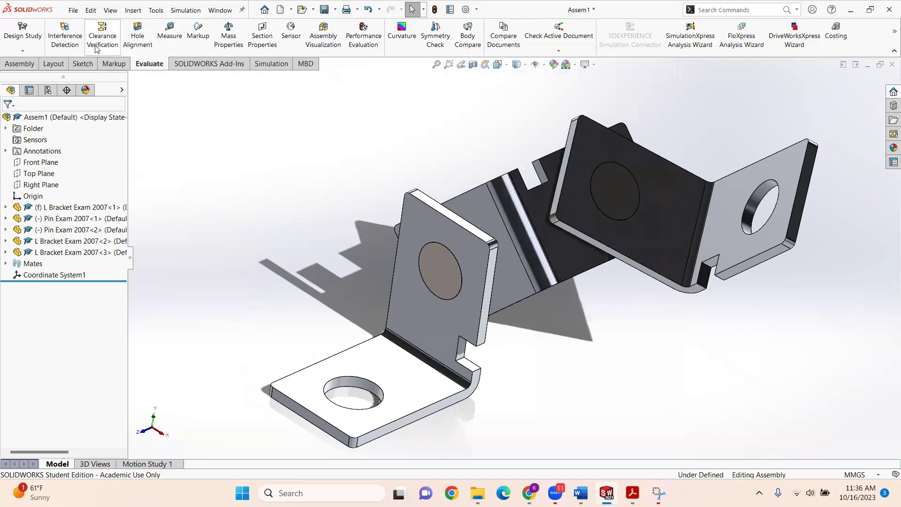
pyautogui.click(227, 42)
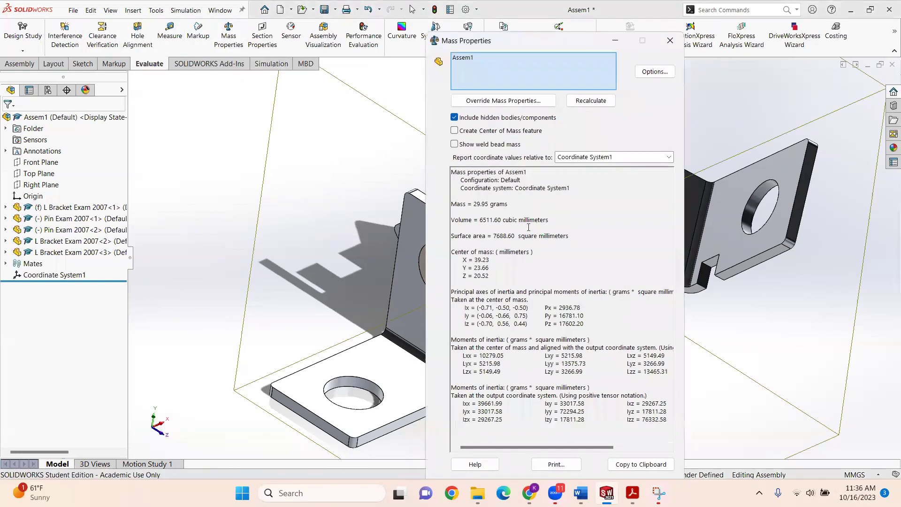
# Step: Compare the earlier Snipping Tool capture side by side with the current Mass Properties results, and close both windows
pyautogui.moveTo(659, 494)
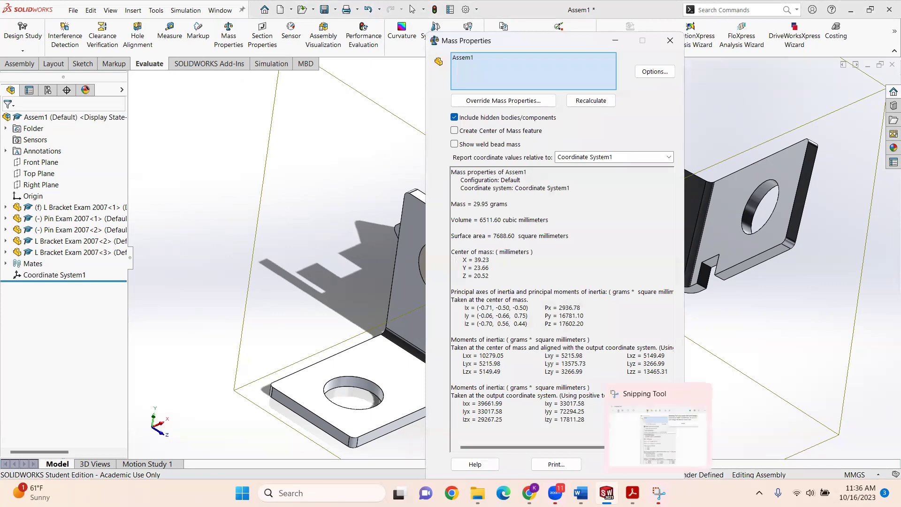
pyautogui.click(658, 431)
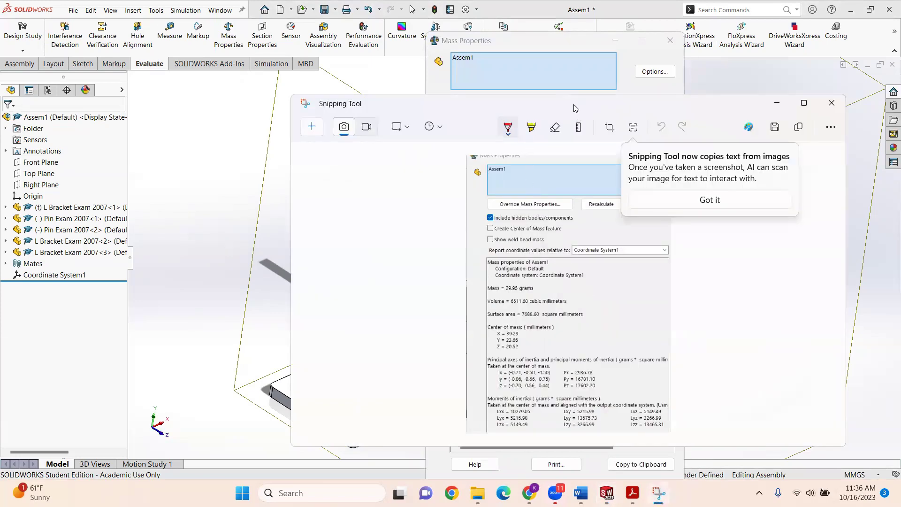
pyautogui.moveTo(573, 108); pyautogui.dragTo(346, 41)
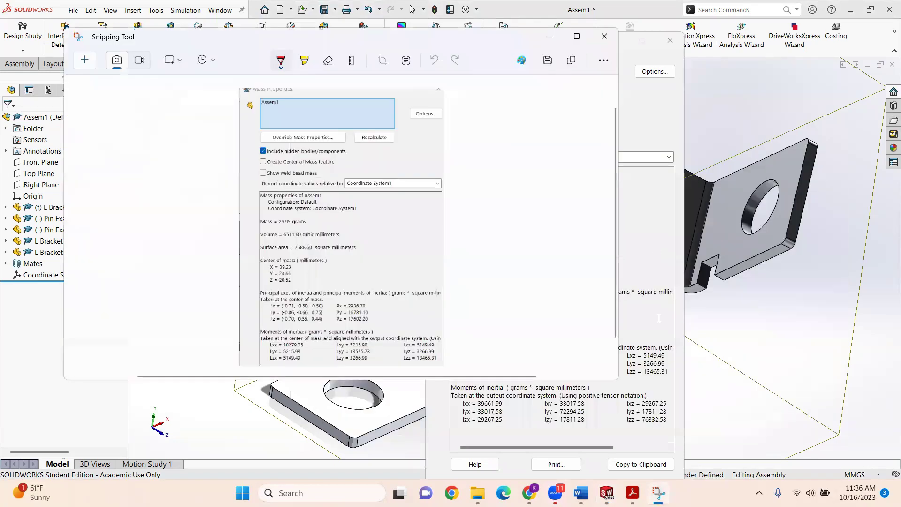
pyautogui.click(659, 319)
pyautogui.hotkey('alt', 'Tab')
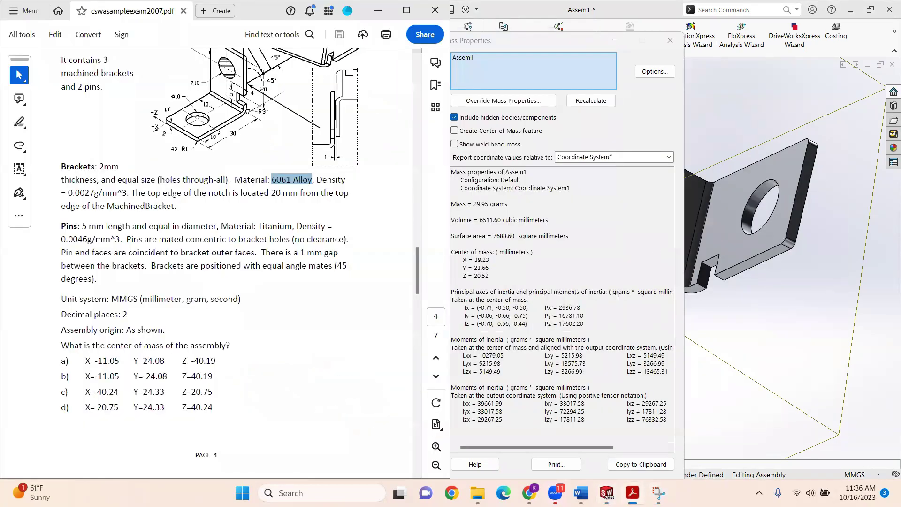
pyautogui.click(632, 493)
pyautogui.click(659, 493)
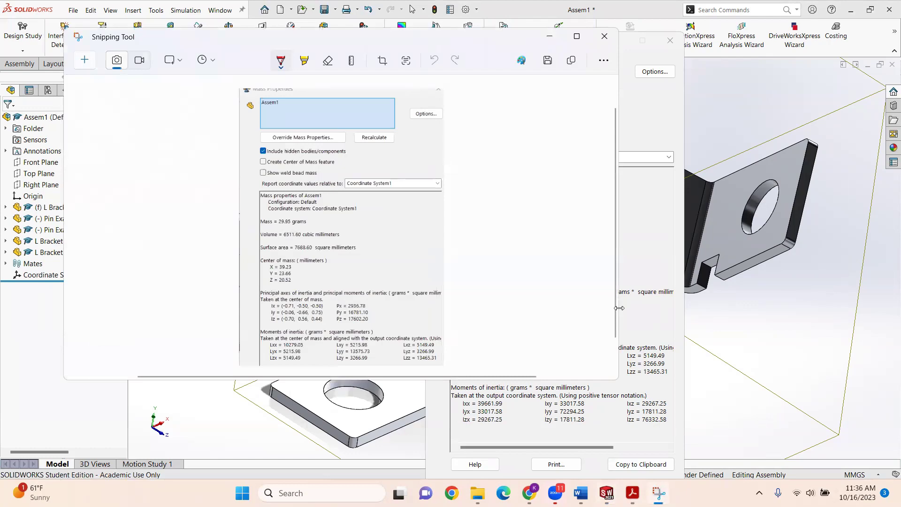
pyautogui.moveTo(620, 308); pyautogui.dragTo(447, 308)
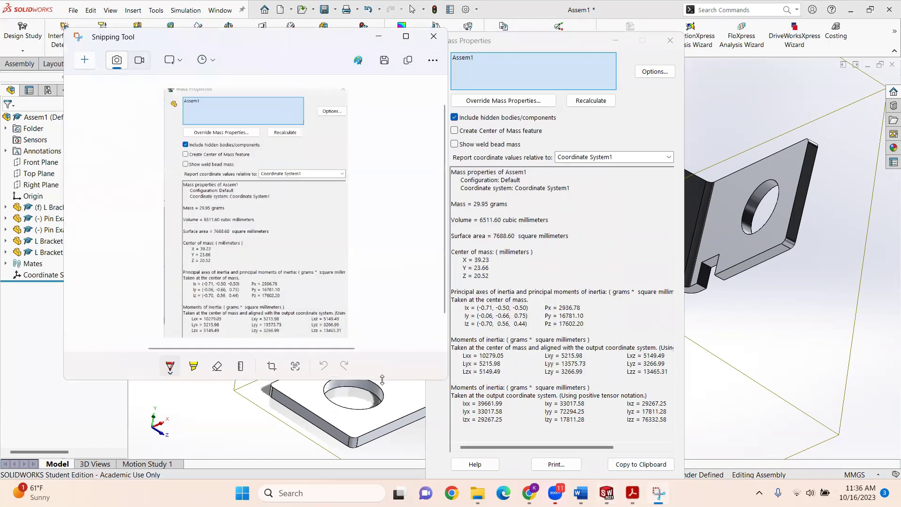
pyautogui.moveTo(382, 380); pyautogui.dragTo(382, 440)
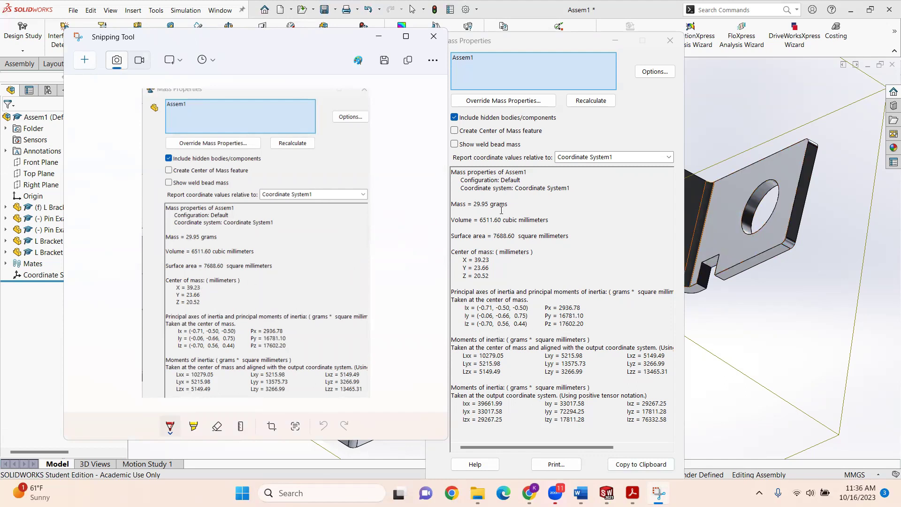
pyautogui.click(433, 36)
pyautogui.click(670, 40)
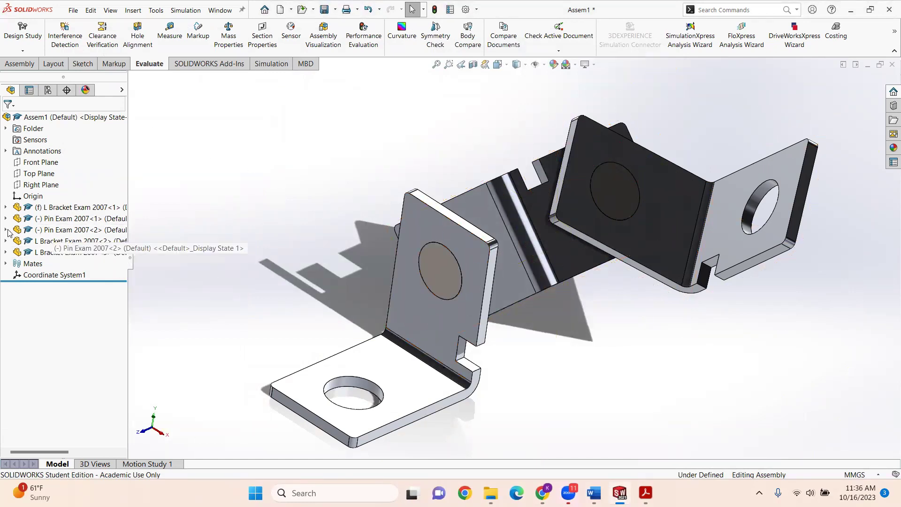
# Step: Check the first L bracket's material in the assembly tree and compare the assembly's Mass Properties with the exam PDF's answer options
pyautogui.click(5, 207)
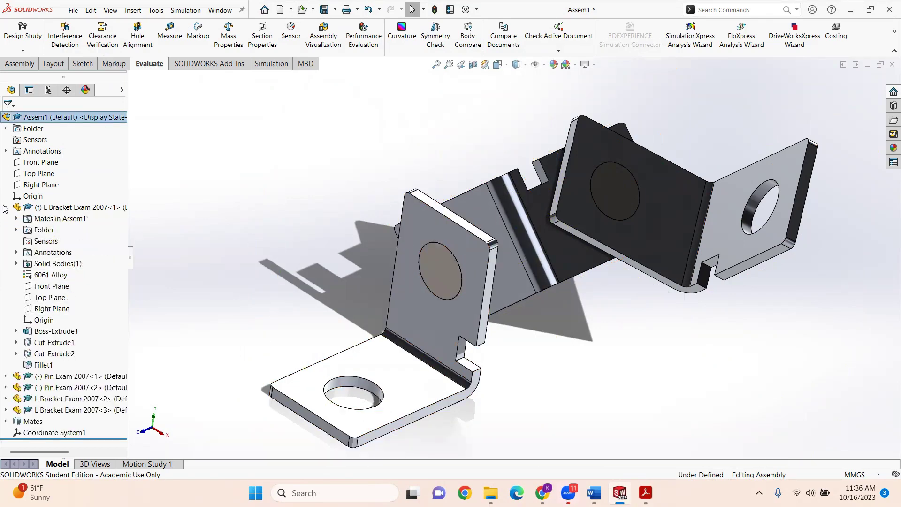
pyautogui.click(6, 207)
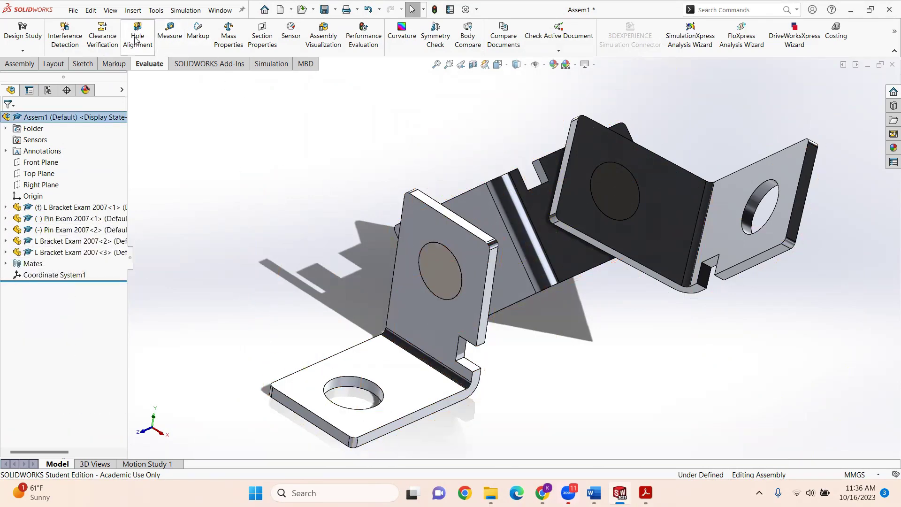
pyautogui.click(229, 34)
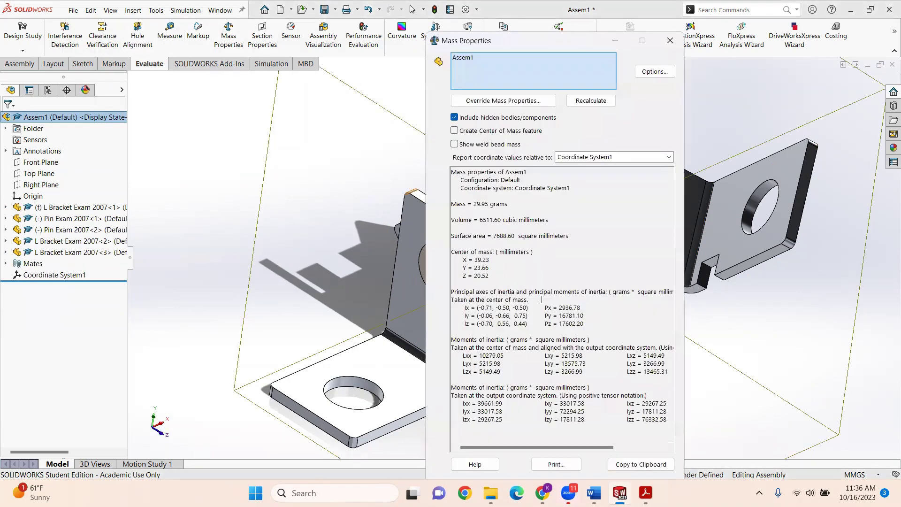
pyautogui.click(646, 493)
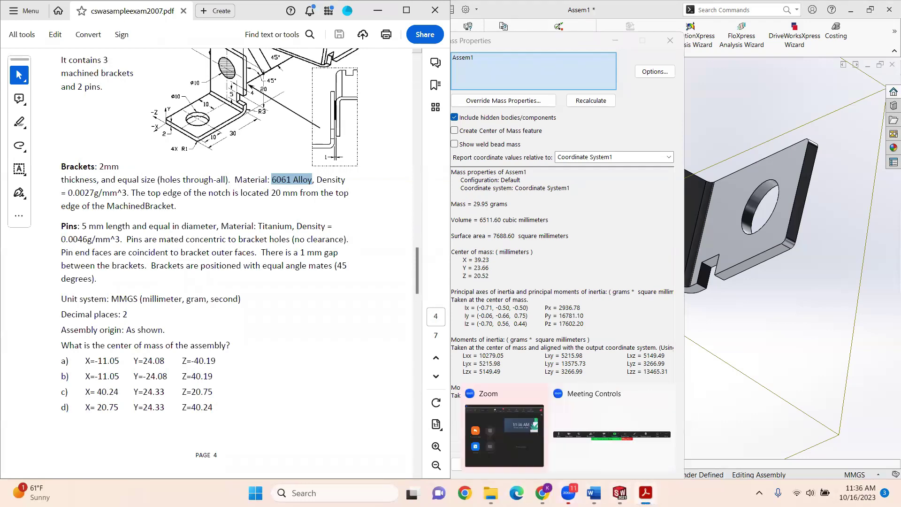
pyautogui.rightClick(656, 485)
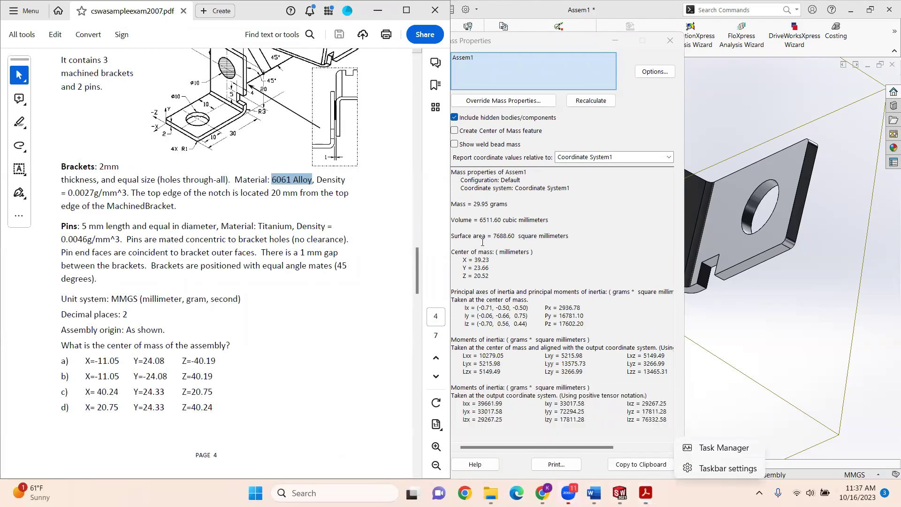
pyautogui.click(479, 256)
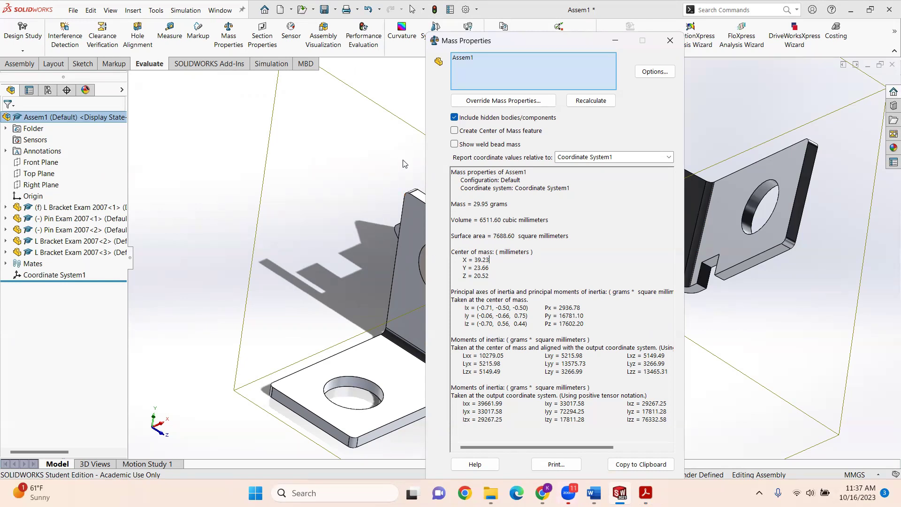
pyautogui.click(670, 41)
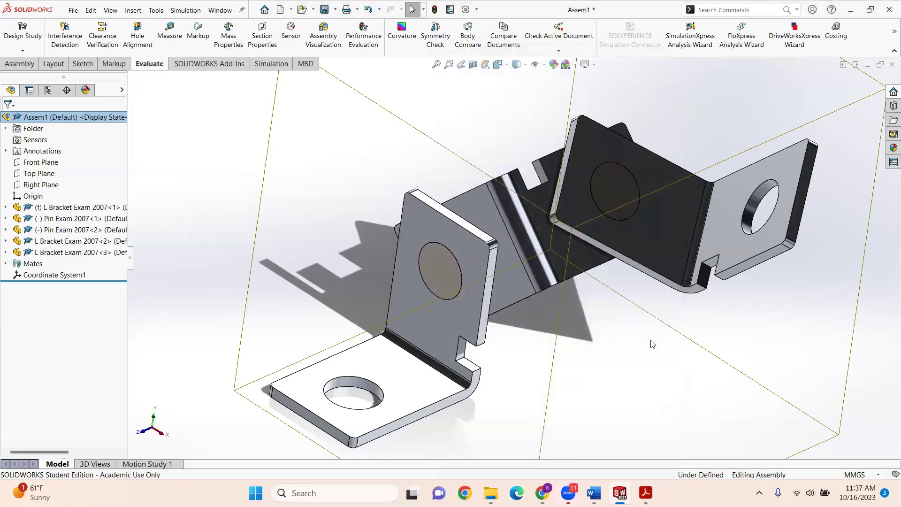
# Step: Review the bracket material specification in the exam PDF against the assembly model and return to the assembly
pyautogui.moveTo(646, 493)
pyautogui.press('z')
pyautogui.moveTo(599, 296); pyautogui.dragTo(610, 317, button='middle')
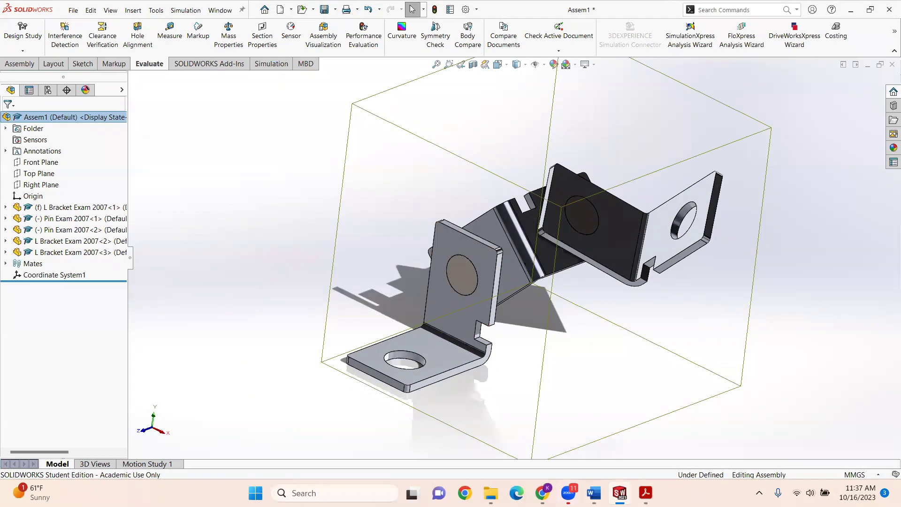
pyautogui.click(646, 493)
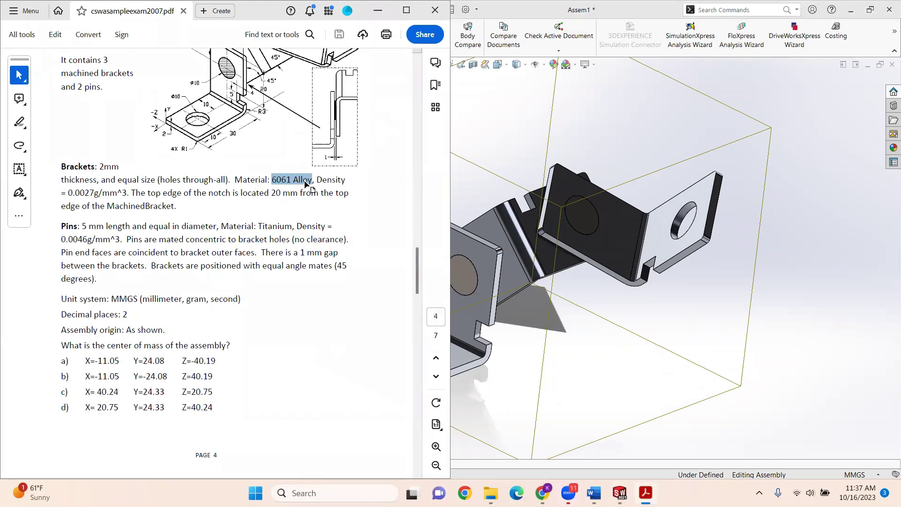
pyautogui.click(521, 183)
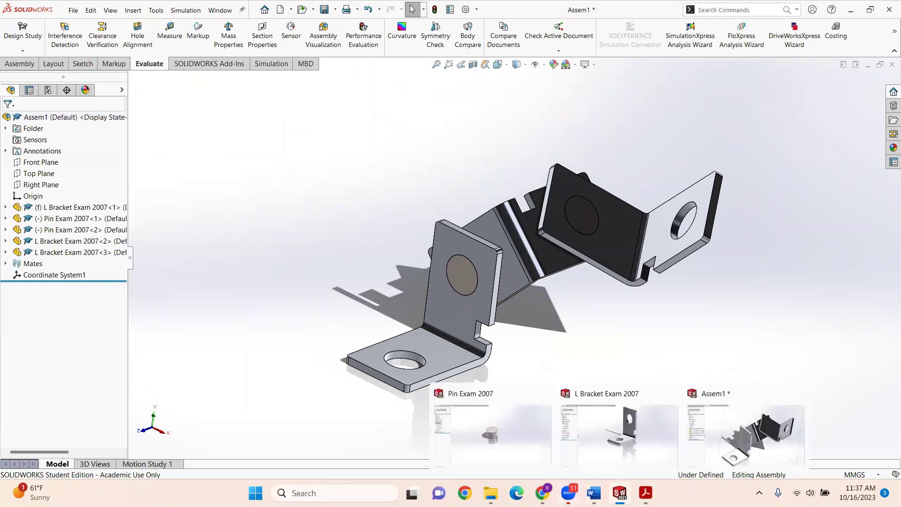
# Step: Switch to the L Bracket Exam 2007 part, apply Gray Cast Iron from the Iron category as its material, and close the material library
pyautogui.moveTo(569, 493)
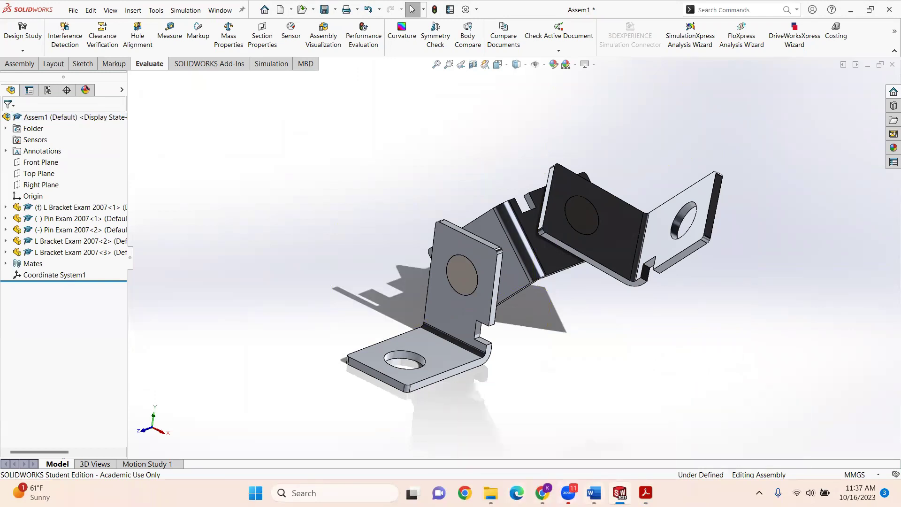
pyautogui.moveTo(619, 493)
pyautogui.click(619, 428)
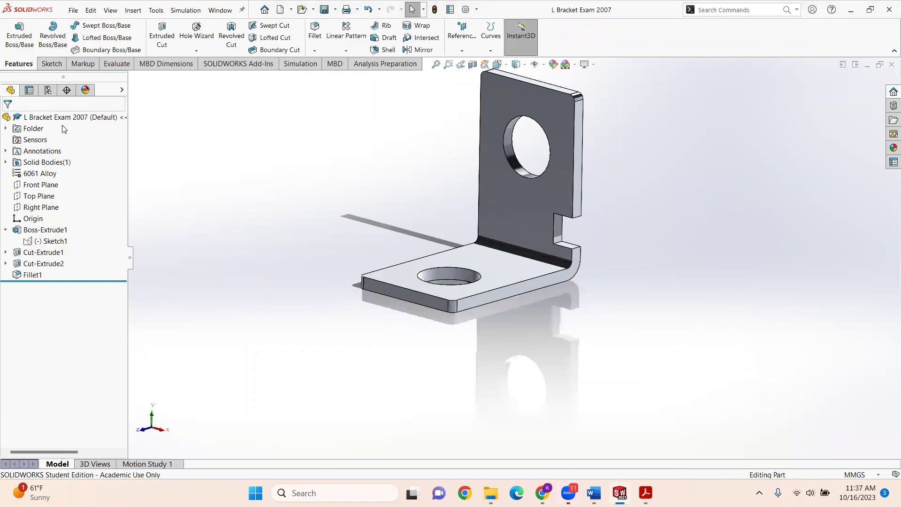
pyautogui.click(31, 173)
pyautogui.rightClick(31, 172)
pyautogui.click(71, 182)
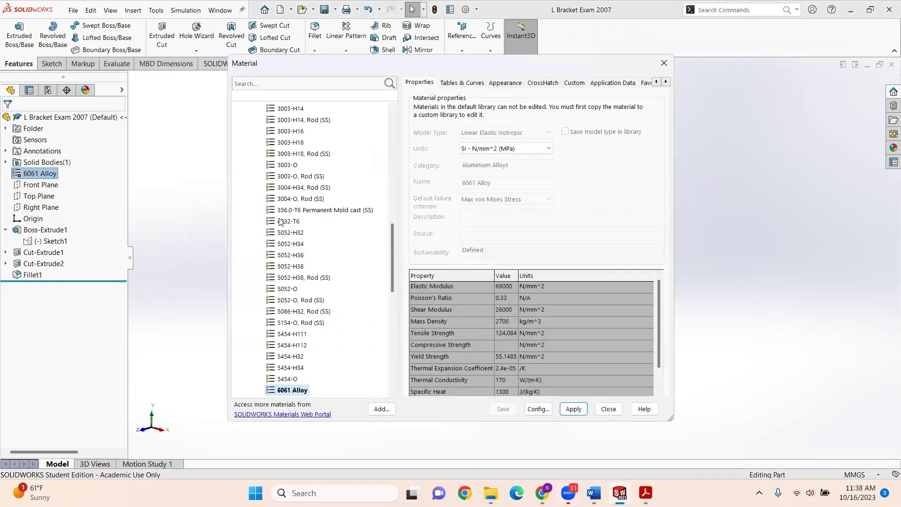
pyautogui.scroll(9, 329, 230)
pyautogui.scroll(4, 323, 225)
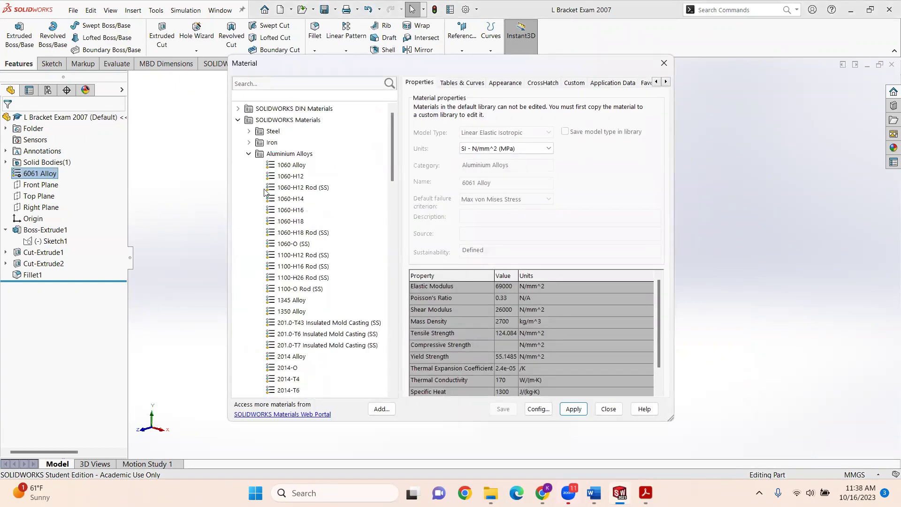
pyautogui.click(249, 154)
pyautogui.click(249, 142)
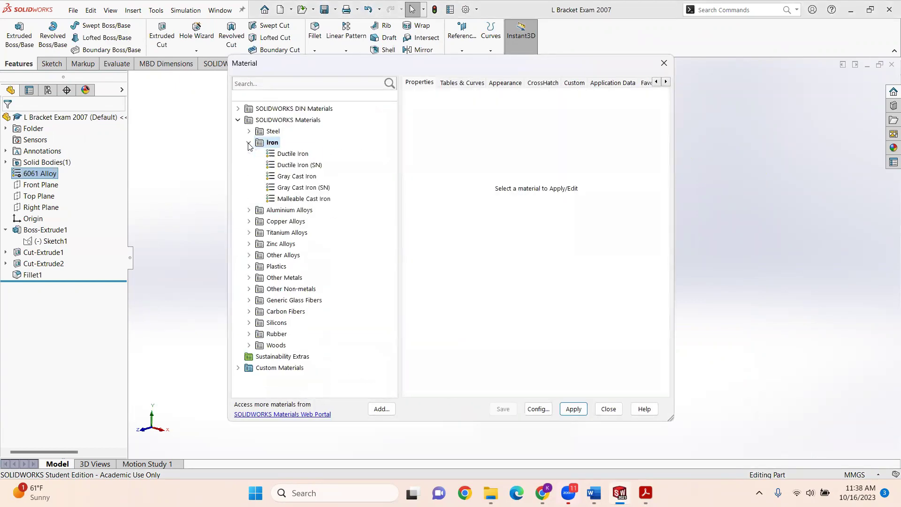
pyautogui.click(305, 189)
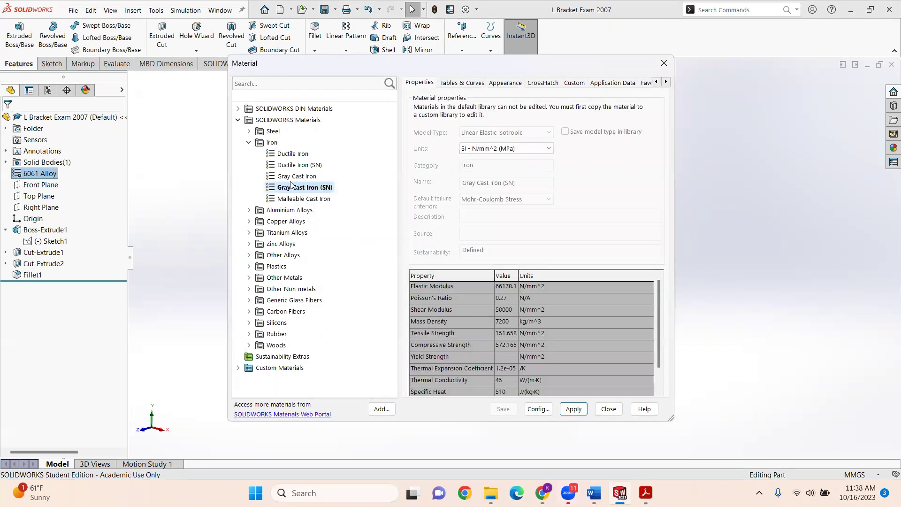
pyautogui.click(310, 176)
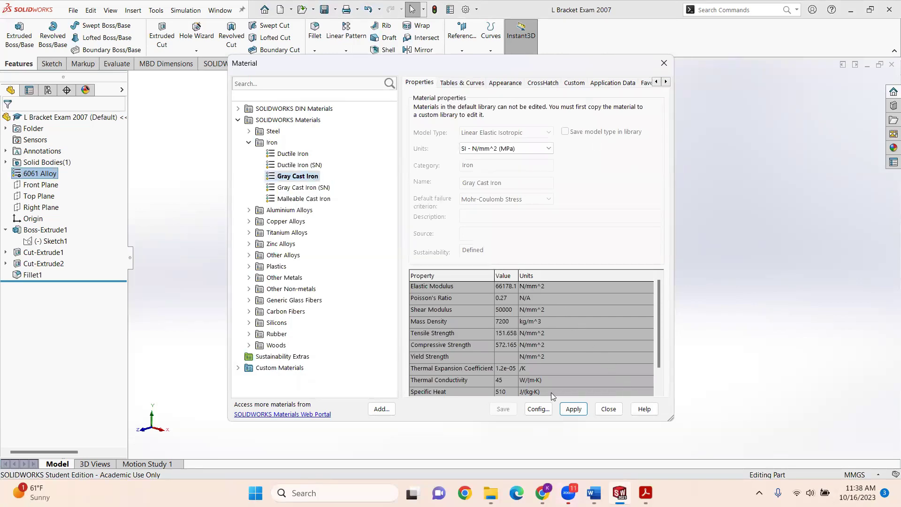
pyautogui.click(573, 409)
pyautogui.click(607, 409)
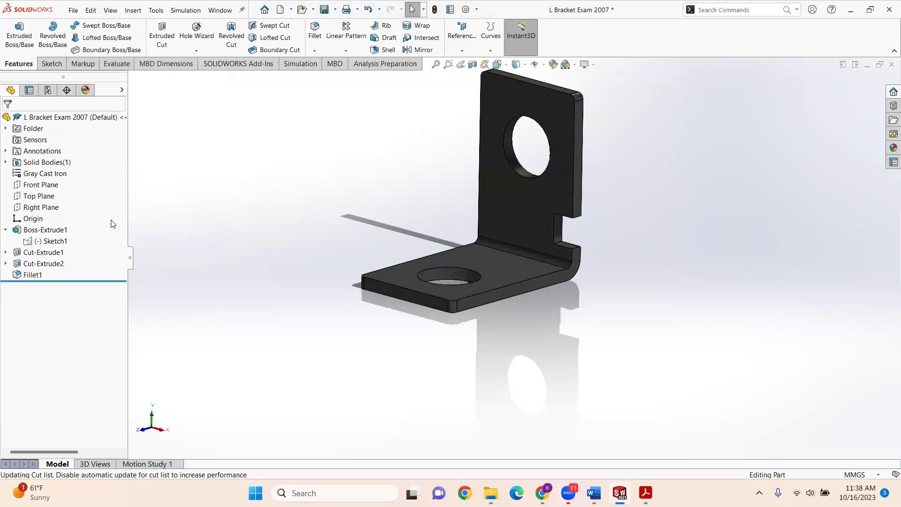
# Step: Save the L bracket part with the Gray Cast Iron material and bring up the exam PDF
pyautogui.click(73, 10)
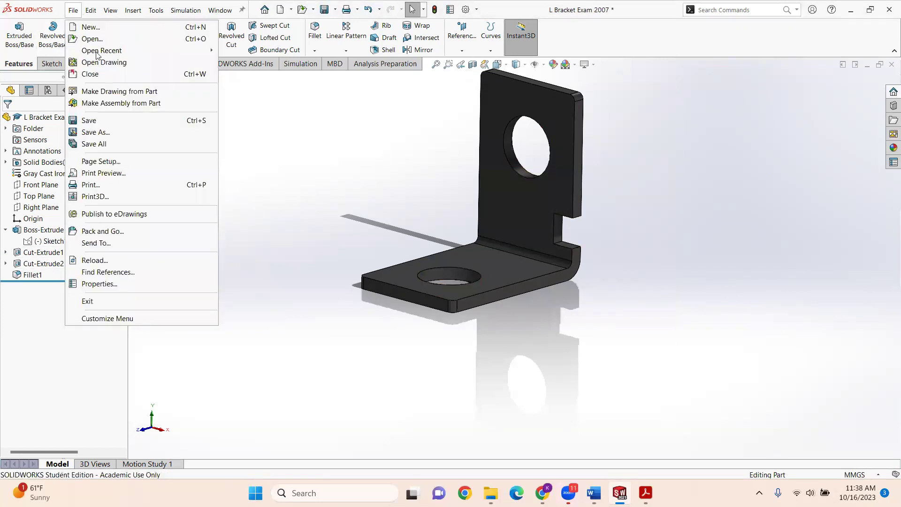
pyautogui.click(102, 121)
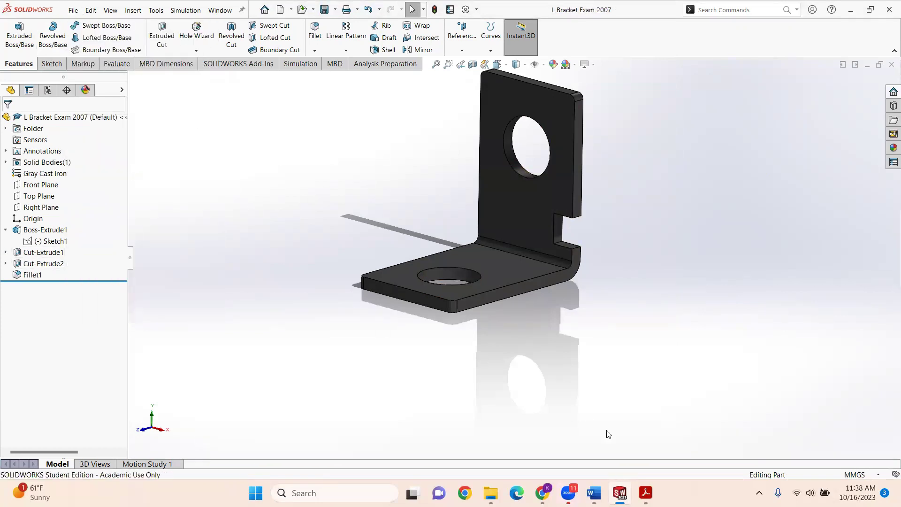
pyautogui.click(646, 493)
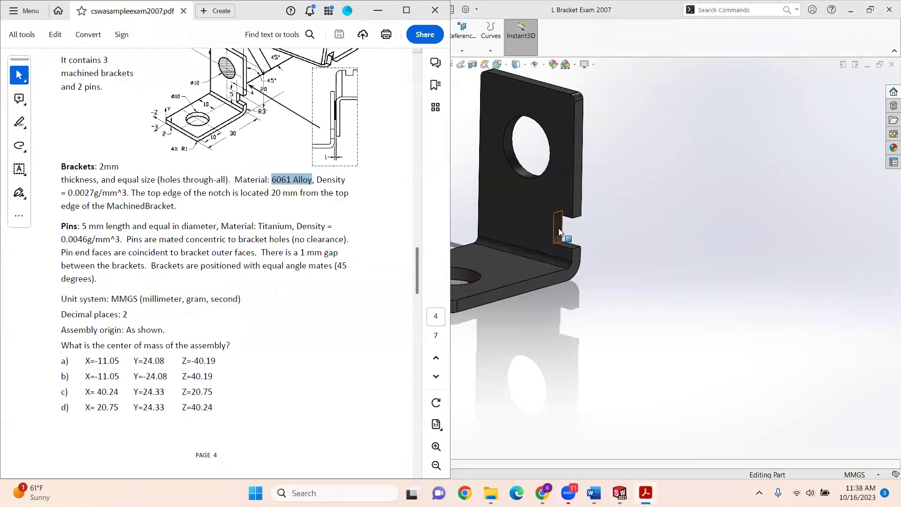
# Step: Switch to the Assem1 assembly and check its mass and centre of mass in Mass Properties, relative to Coordinate System1
pyautogui.moveTo(620, 493)
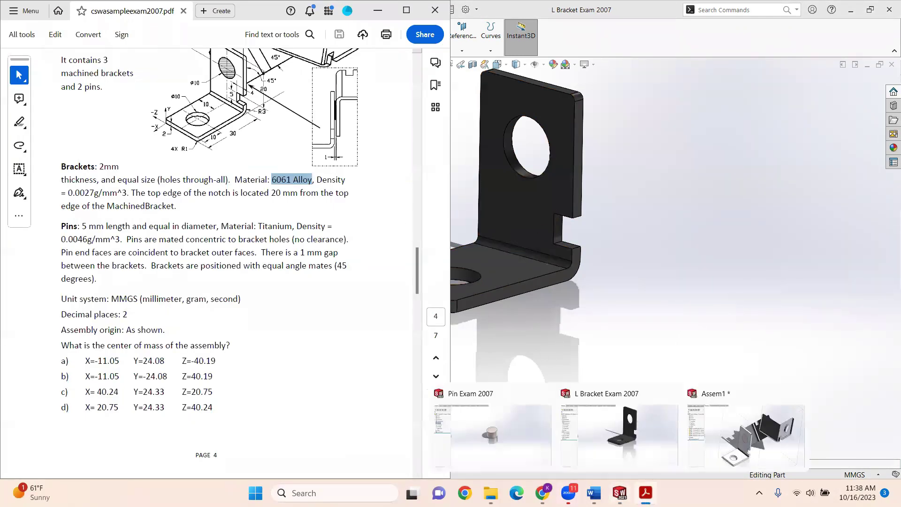
pyautogui.click(620, 430)
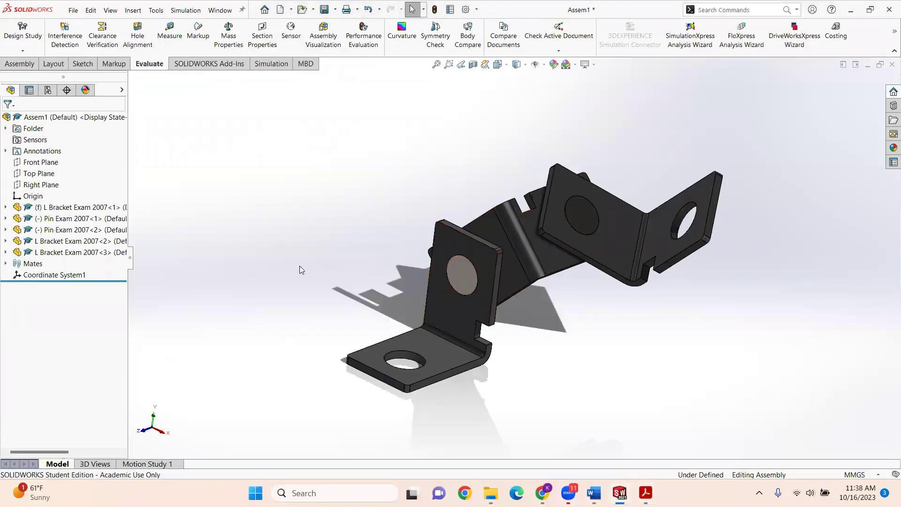
pyautogui.click(229, 39)
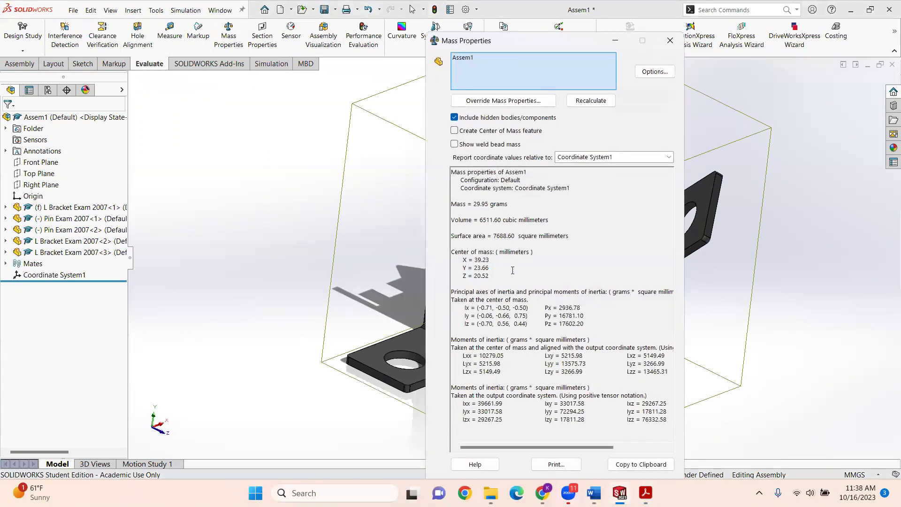
pyautogui.click(669, 40)
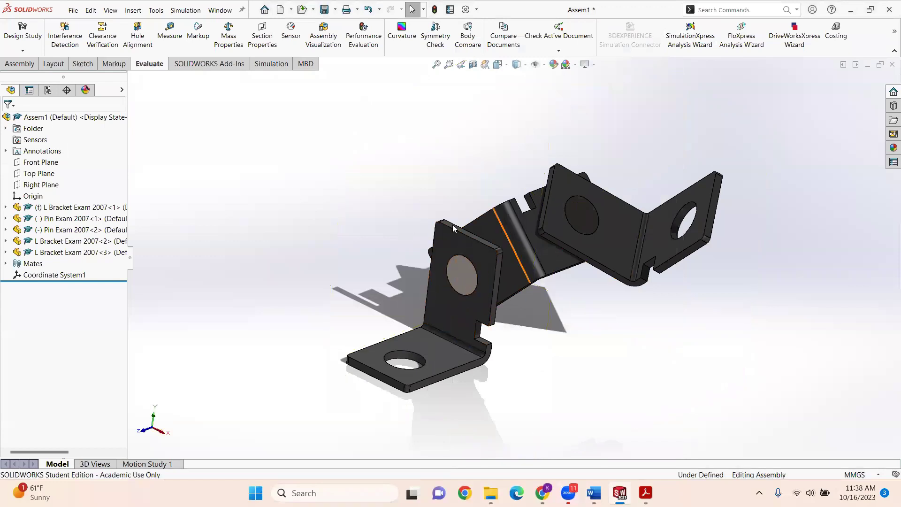
pyautogui.scroll(1, 410, 348)
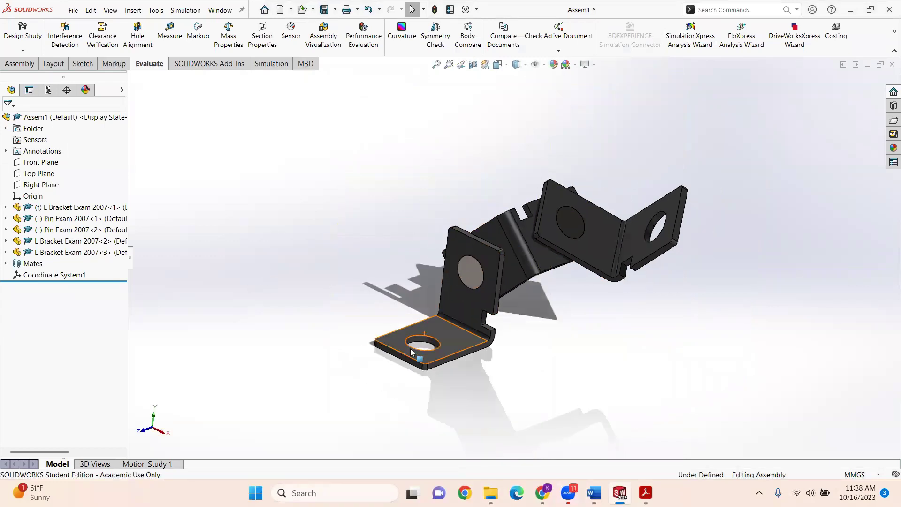
pyautogui.scroll(-1, 410, 348)
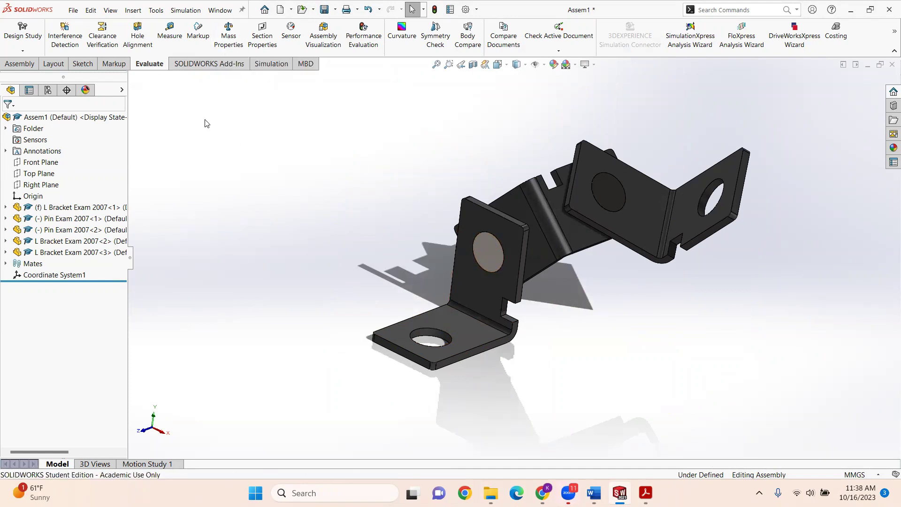
pyautogui.click(114, 65)
pyautogui.click(149, 65)
pyautogui.click(228, 34)
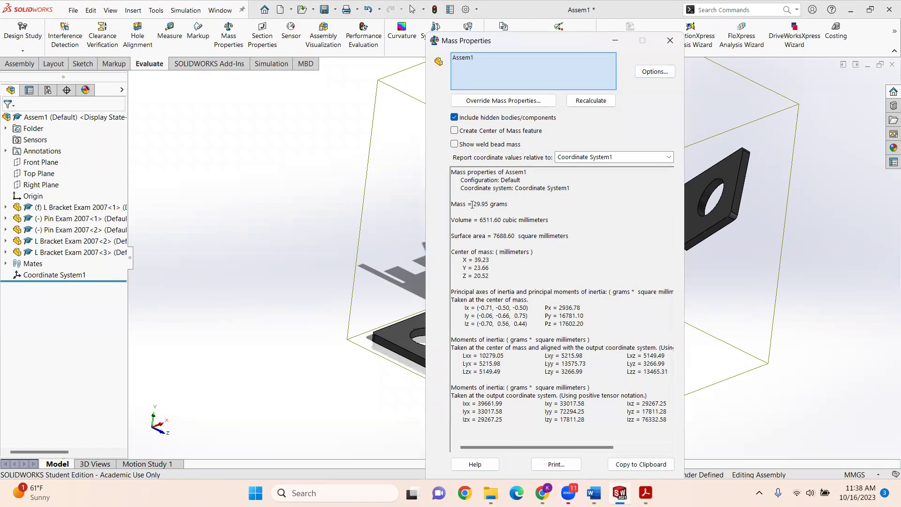
pyautogui.moveTo(475, 204); pyautogui.dragTo(494, 207)
pyautogui.click(670, 40)
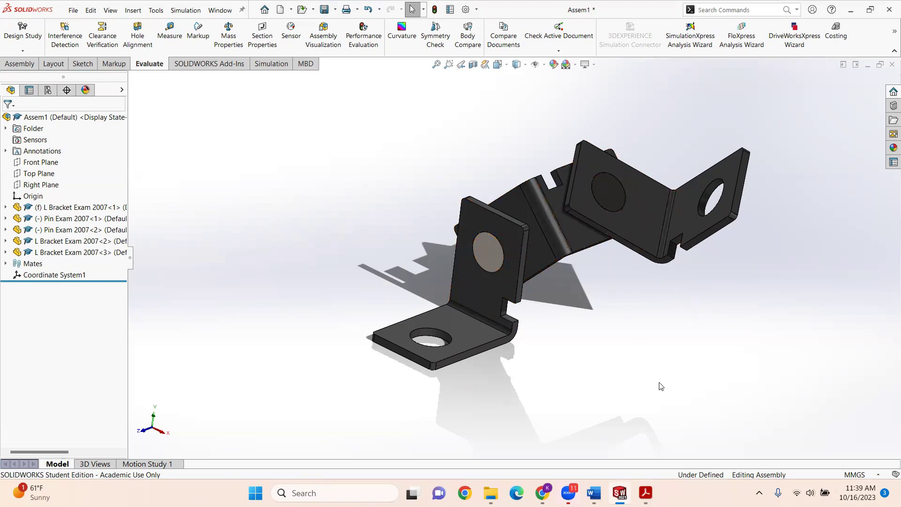
# Step: Check the material assigned to the first L bracket in the assembly tree
pyautogui.moveTo(646, 493)
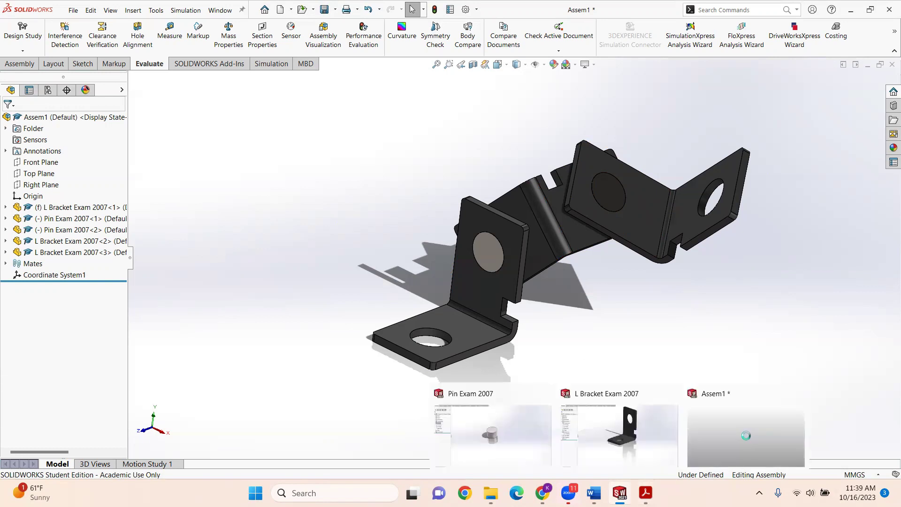
pyautogui.moveTo(594, 493)
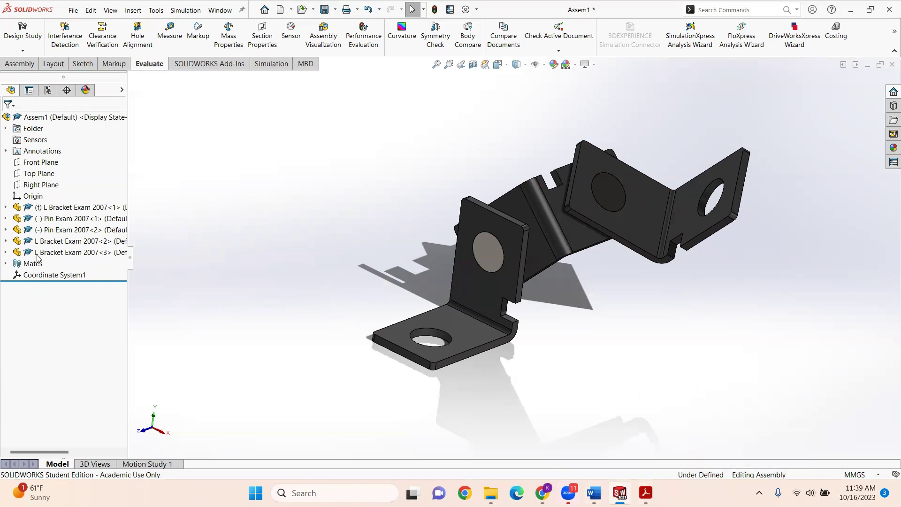
pyautogui.click(6, 207)
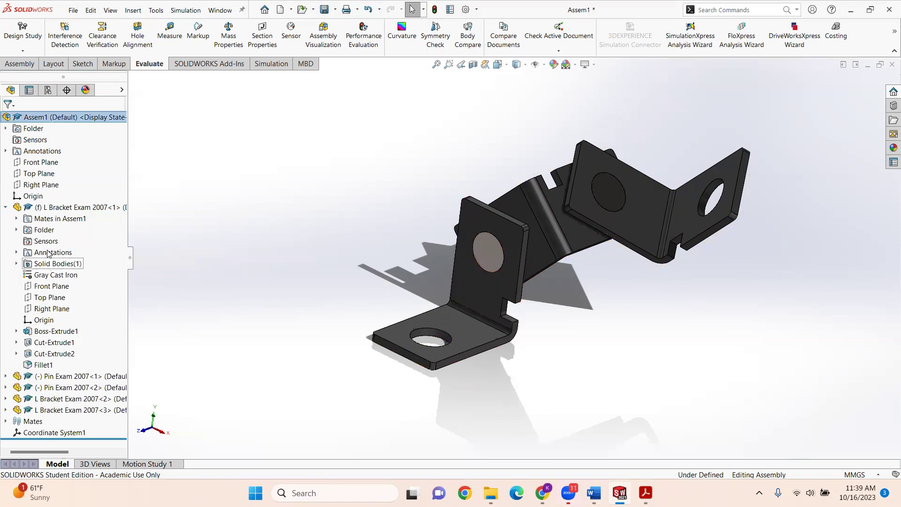
pyautogui.click(6, 207)
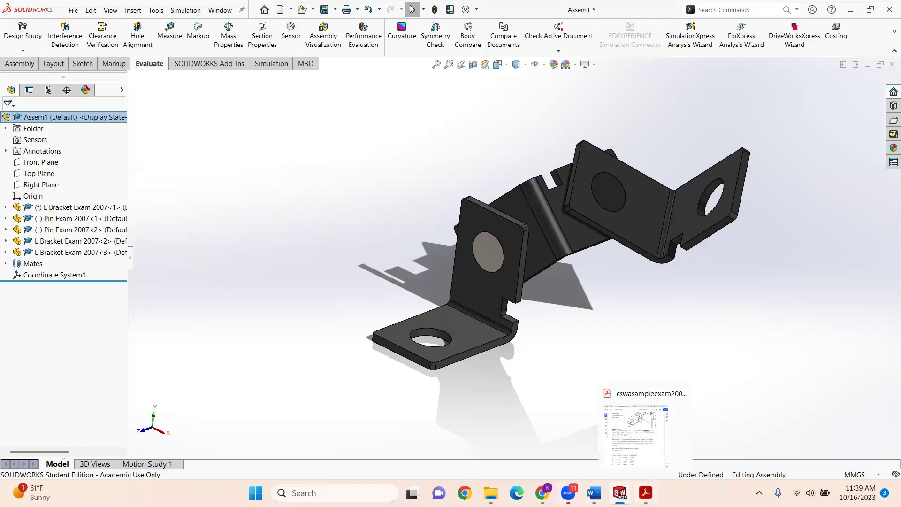
# Step: Bring up the exam PDF and browse past Question 4 to read the Question 6 part drawing and specifications
pyautogui.click(636, 434)
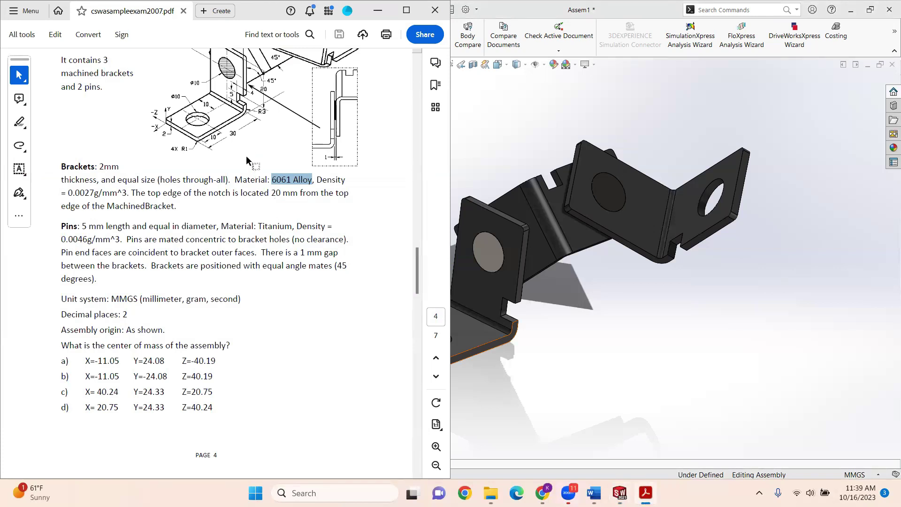
pyautogui.scroll(-8, 246, 161)
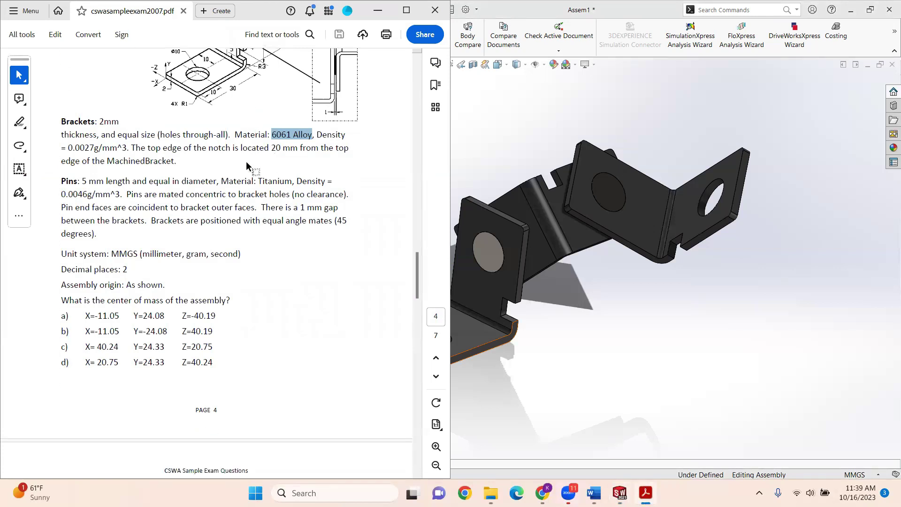
pyautogui.scroll(-7, 246, 161)
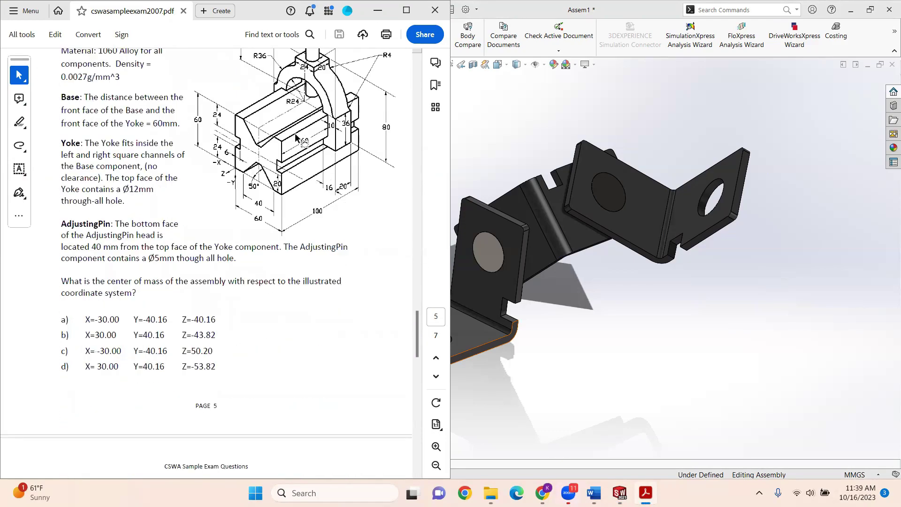
pyautogui.scroll(-7, 297, 143)
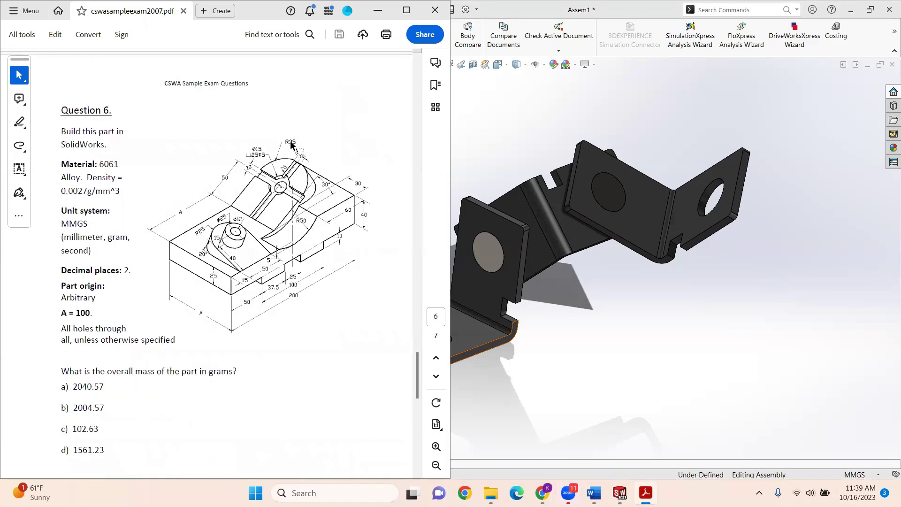
pyautogui.scroll(-2, 299, 193)
pyautogui.scroll(2, 299, 192)
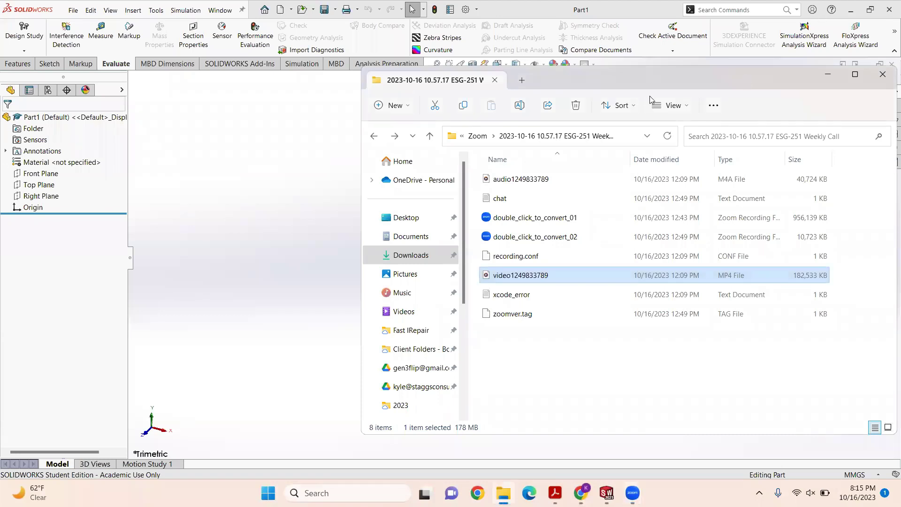
# Step: Consult the Question 6 drawing in the exam PDF and return to the empty new part
pyautogui.click(339, 203)
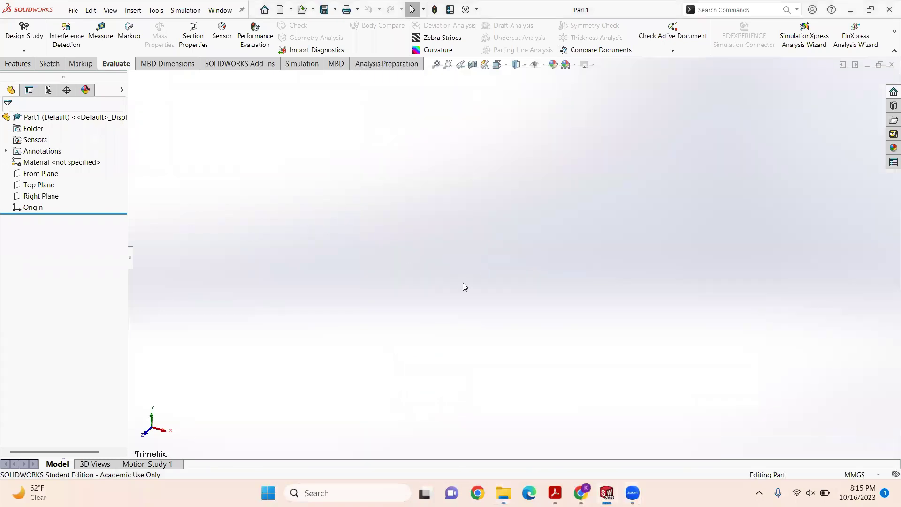
pyautogui.hotkey('alt', 'Tab')
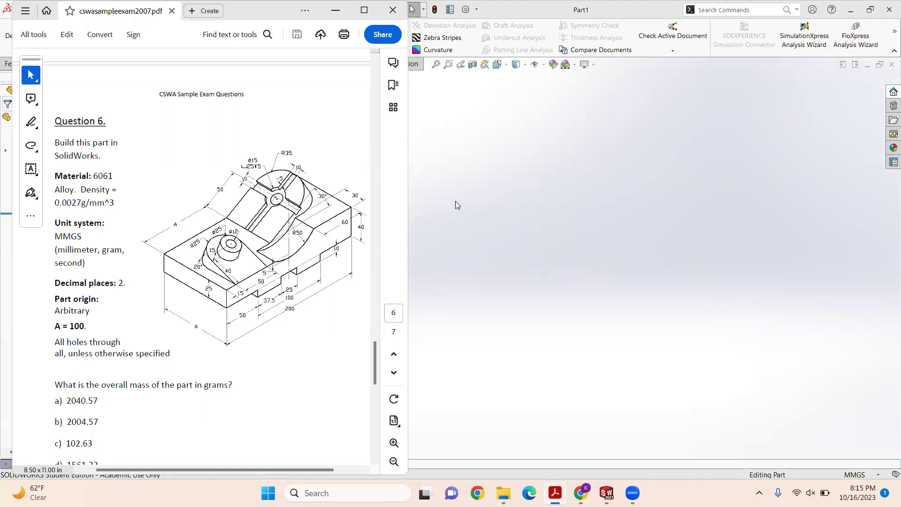
pyautogui.click(520, 224)
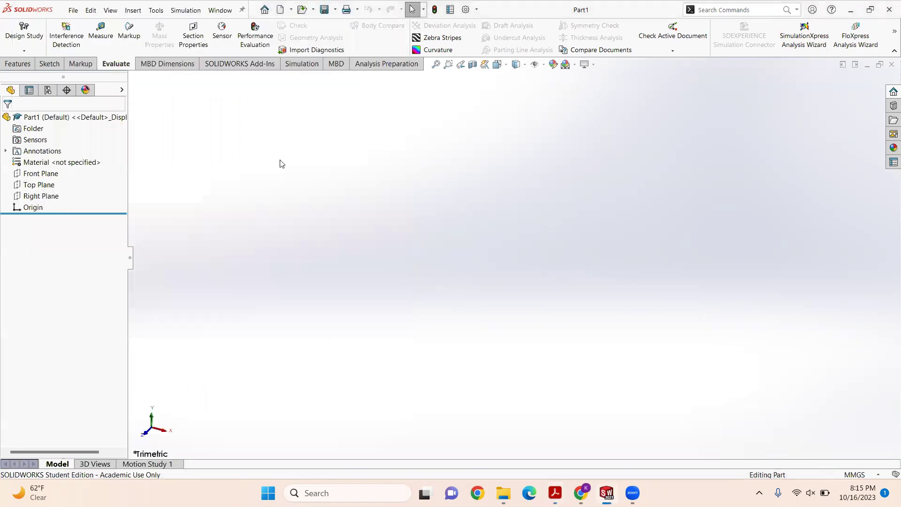
# Step: Start a sketch on the Right Plane and draw a corner rectangle from the origin, about 128 mm wide and 32.5 mm high
pyautogui.click(50, 64)
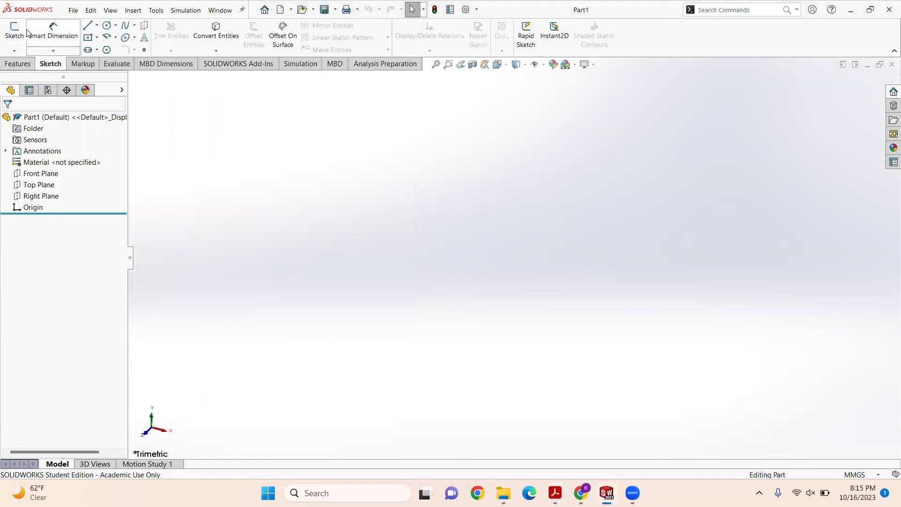
pyautogui.click(19, 29)
pyautogui.click(461, 254)
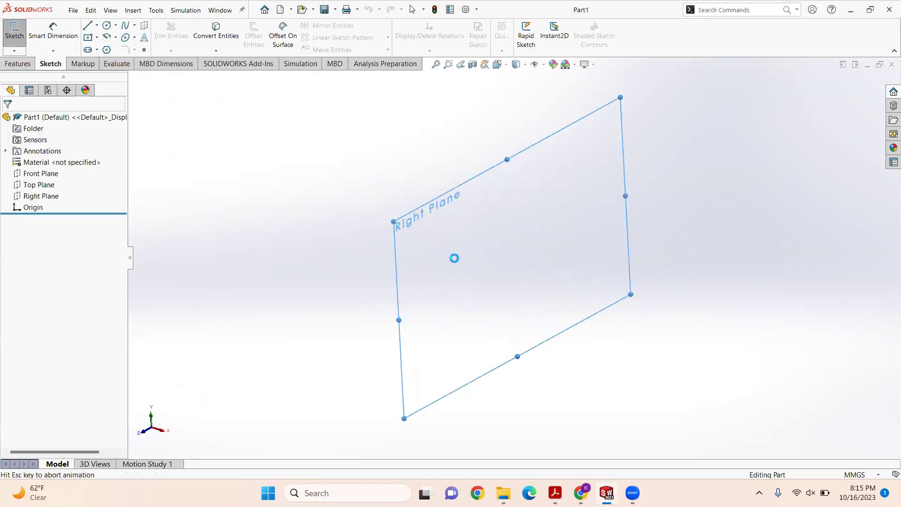
pyautogui.click(96, 39)
pyautogui.click(115, 50)
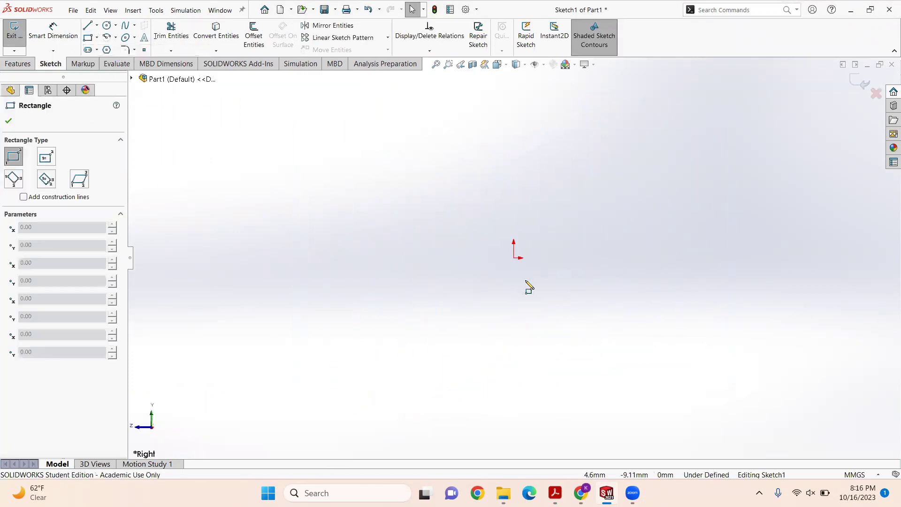
pyautogui.click(514, 258)
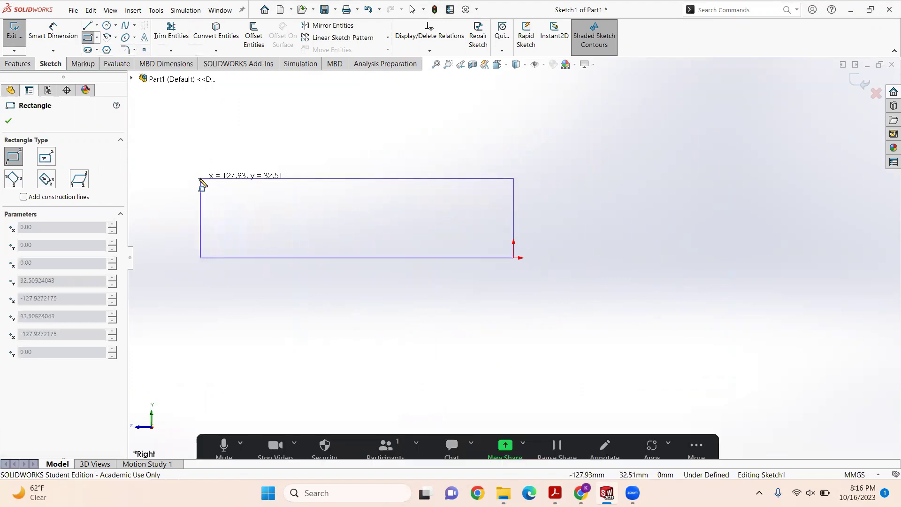
pyautogui.click(200, 178)
# Step: Sketch two small rectangles projecting about 7 mm below the large rectangle's bottom edge
pyautogui.click(257, 257)
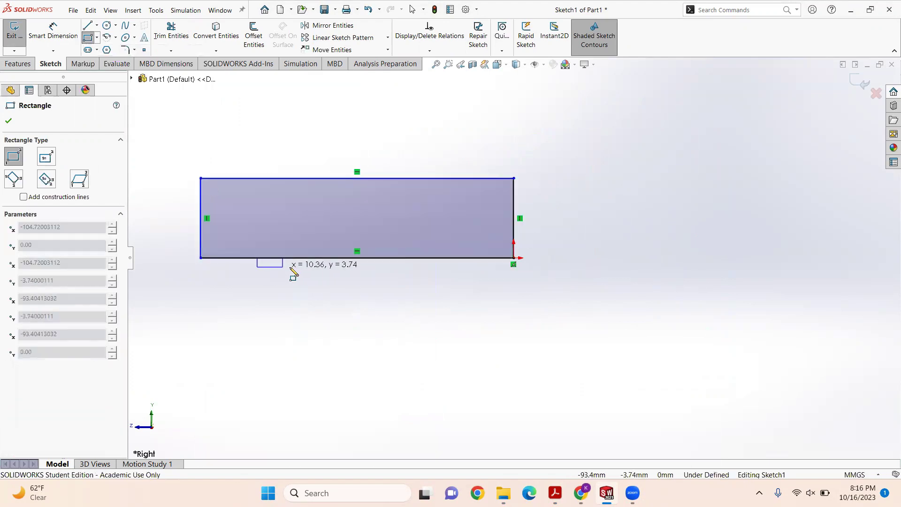
pyautogui.click(314, 274)
pyautogui.click(374, 258)
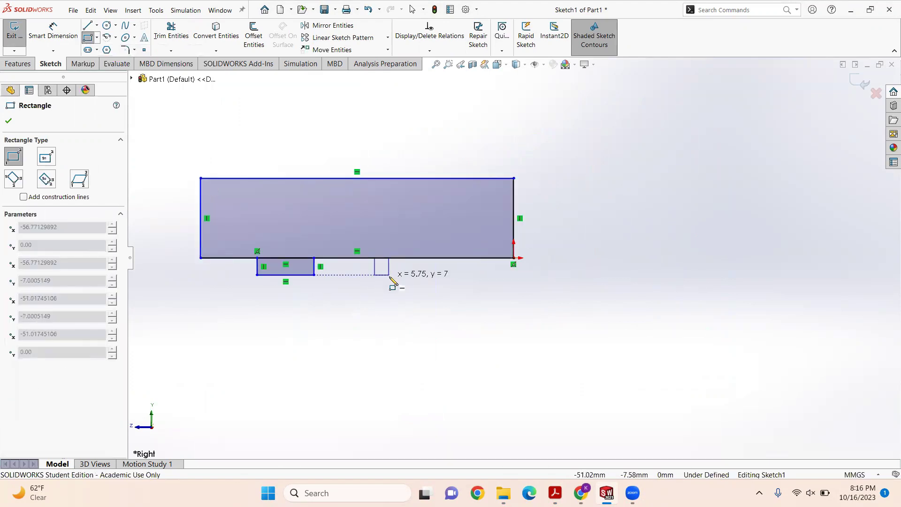
pyautogui.click(425, 274)
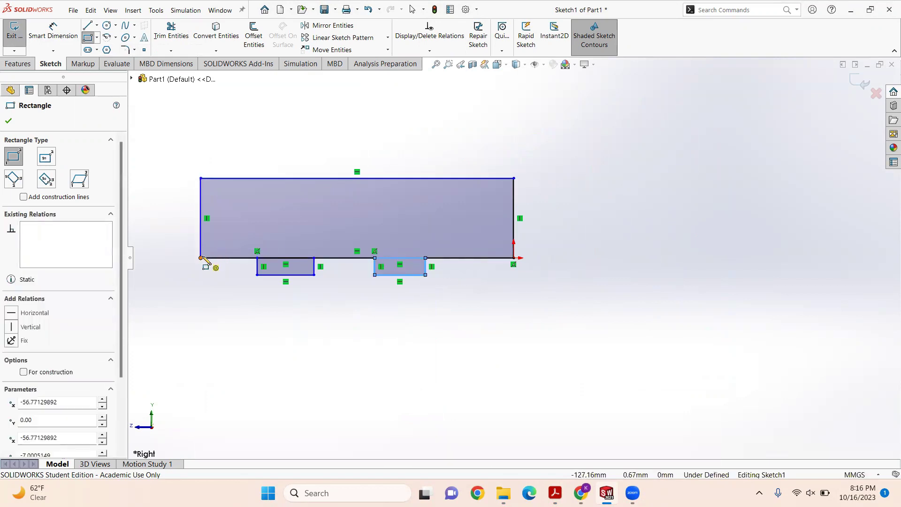
# Step: Sketch a rectangle about 95.5 by 16 mm inside the large one, starting at its lower-left corner, and end the rectangle command
pyautogui.click(201, 257)
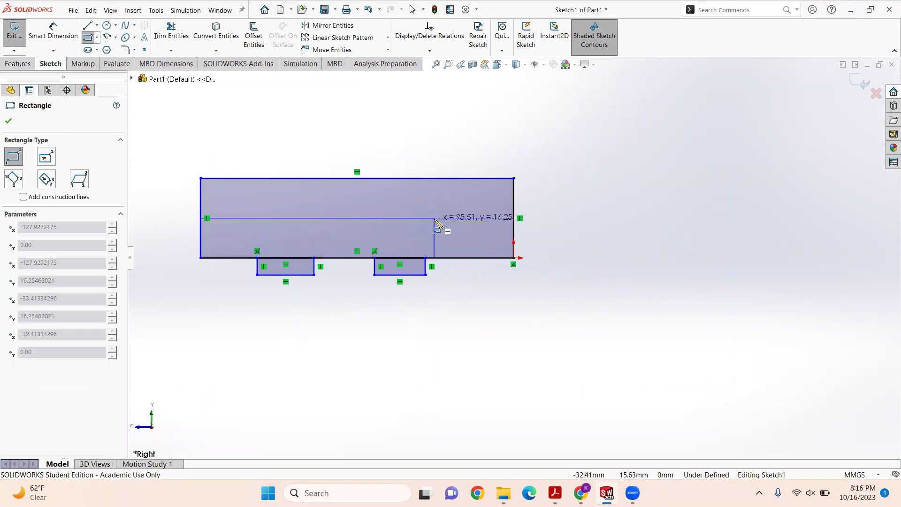
pyautogui.click(434, 218)
pyautogui.press('Escape')
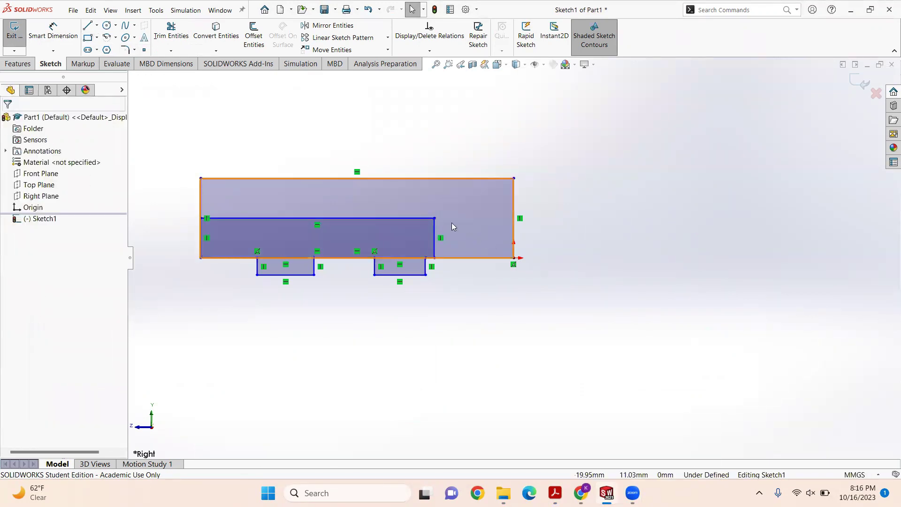
# Step: Dimension the large rectangle 100 mm wide and 40 mm high
pyautogui.click(53, 31)
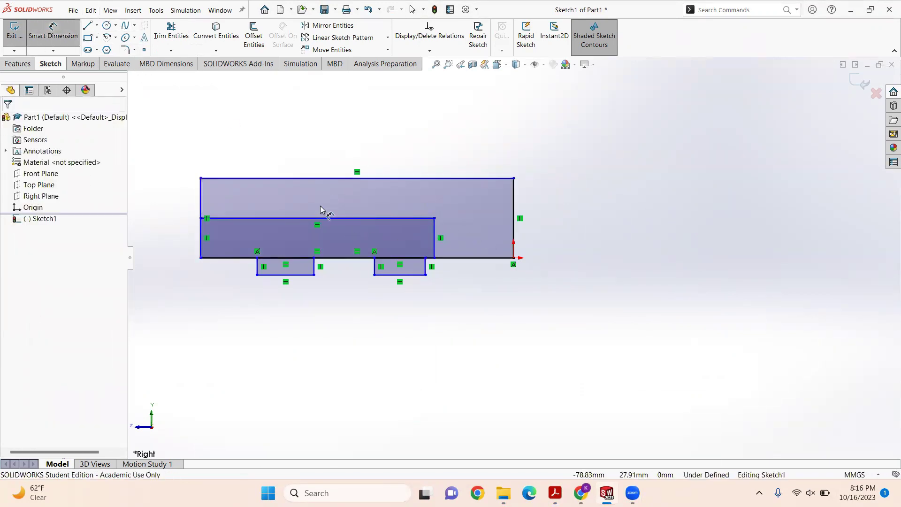
pyautogui.click(323, 258)
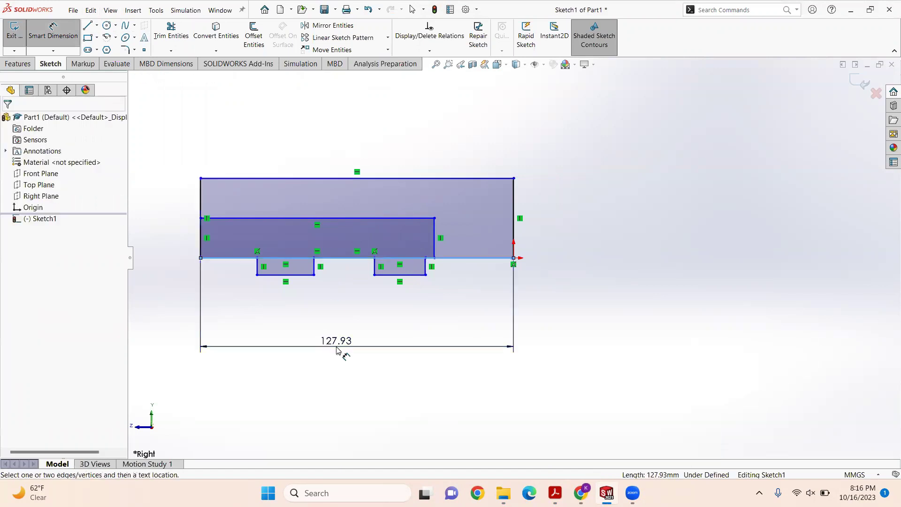
pyautogui.click(337, 350)
pyautogui.write('100')
pyautogui.press('Return')
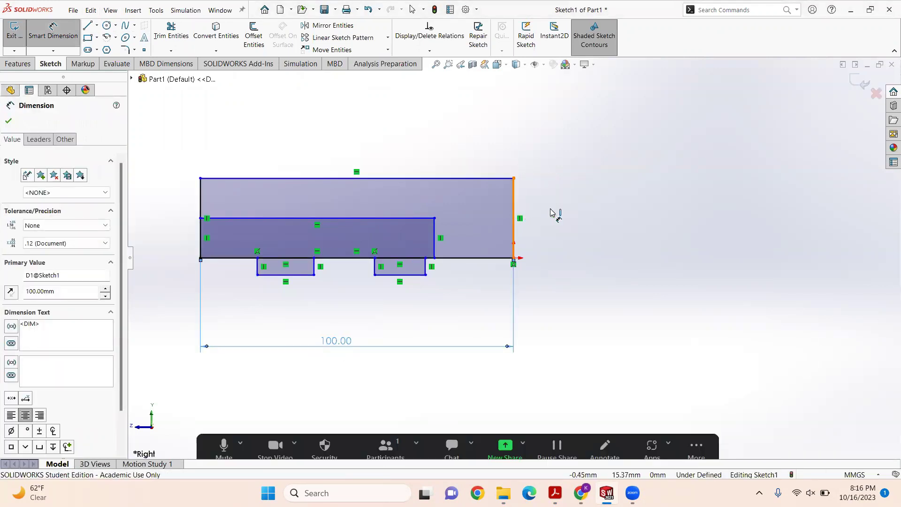
pyautogui.click(514, 214)
pyautogui.click(571, 212)
pyautogui.write('40')
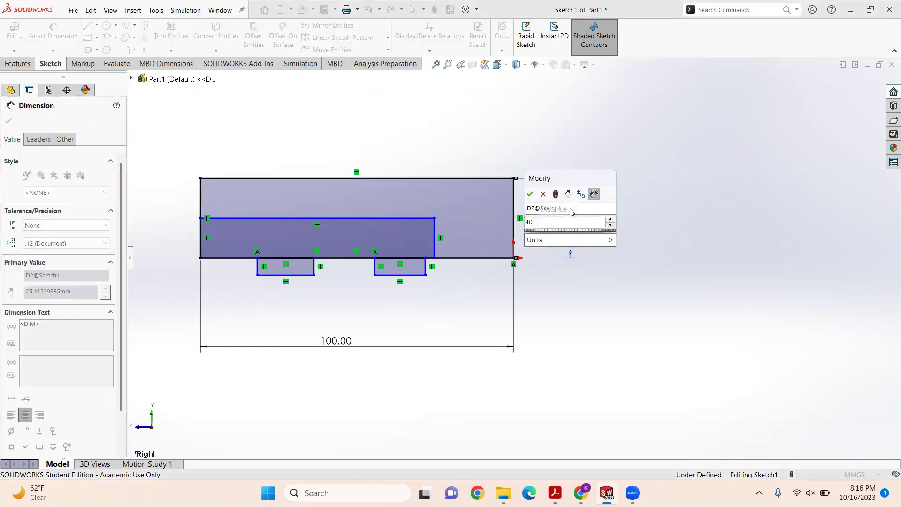
pyautogui.press('Return')
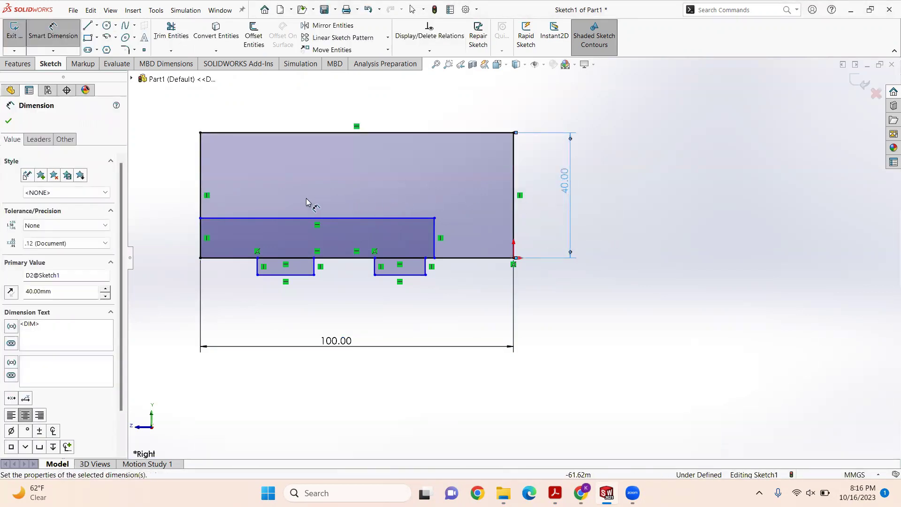
# Step: Dimension the height of the rectangle inside the large one as 25 mm
pyautogui.click(206, 219)
pyautogui.click(212, 257)
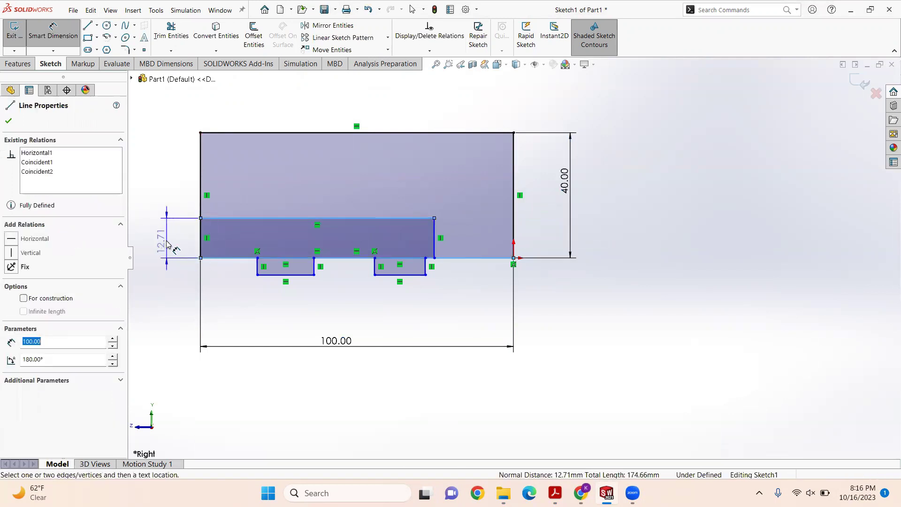
pyautogui.click(167, 244)
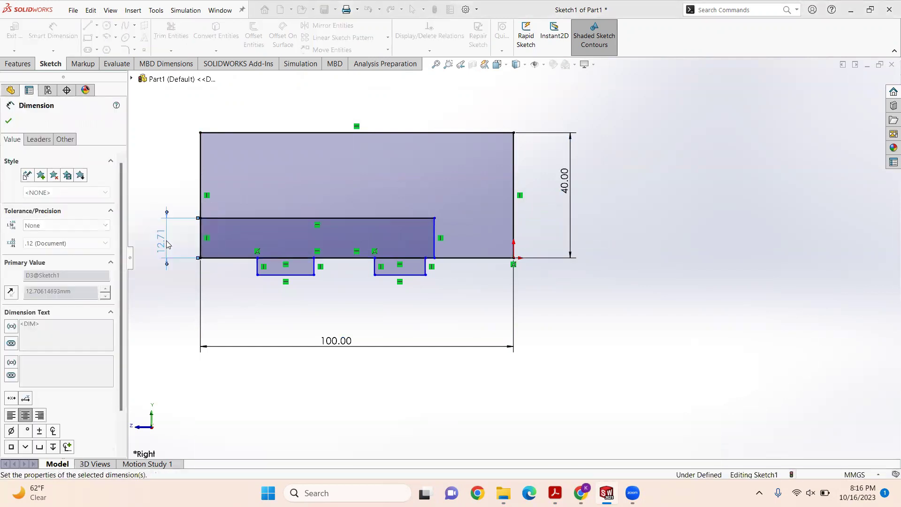
pyautogui.write('25')
pyautogui.press('Return')
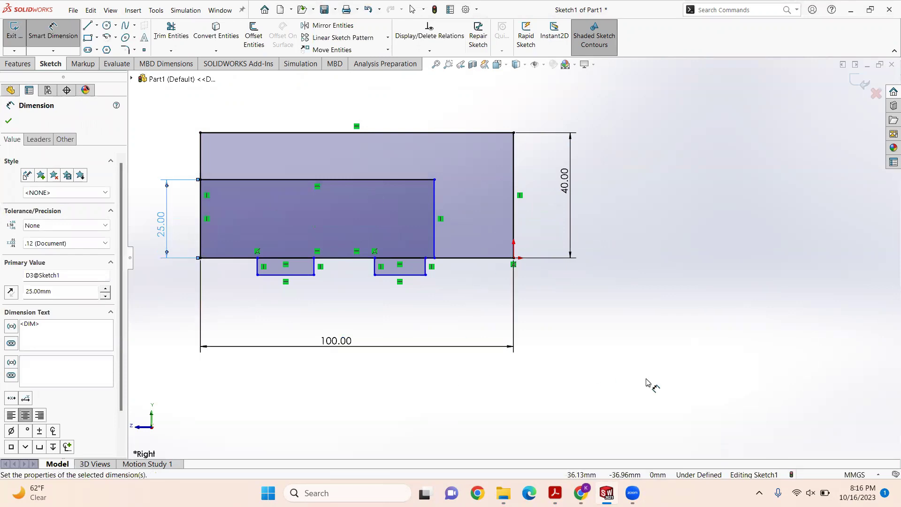
# Step: Check the exam drawing and change the large rectangle's overall width to 200 mm
pyautogui.hotkey('alt', 'Tab')
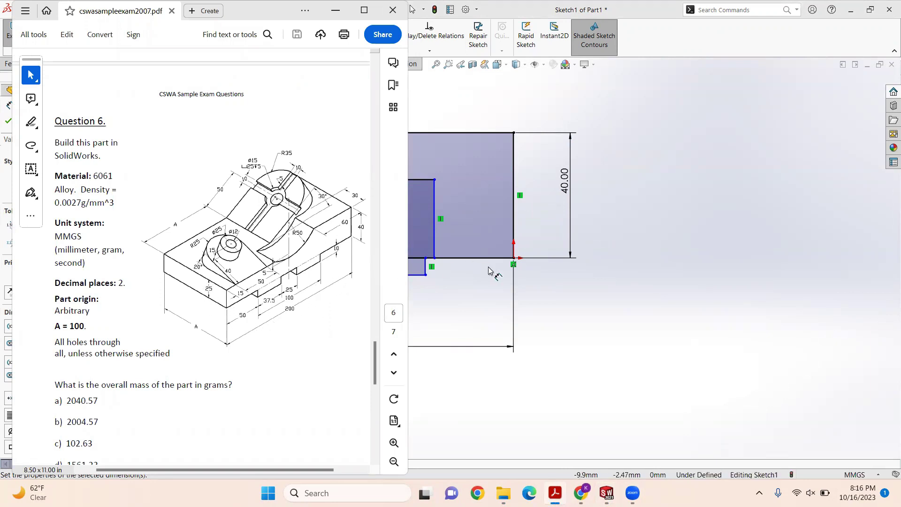
pyautogui.hotkey('alt', 'Tab')
pyautogui.click(345, 347)
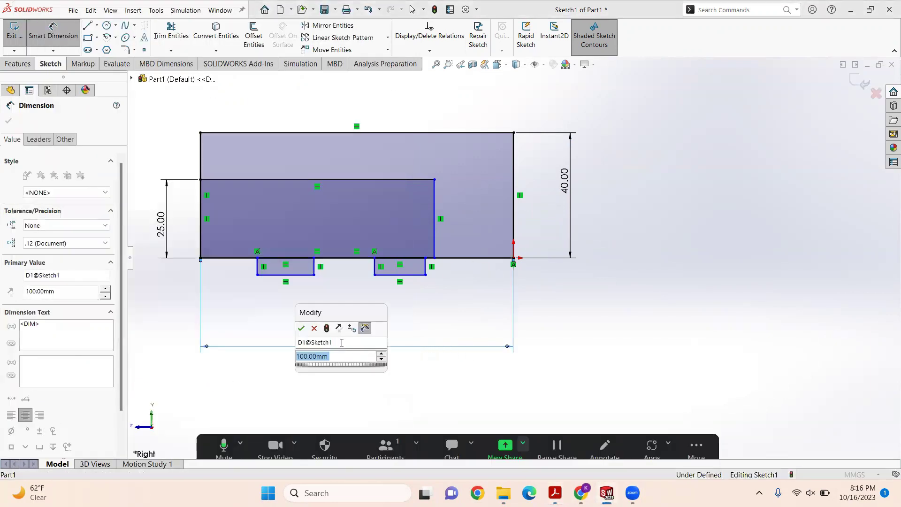
pyautogui.write('200')
pyautogui.press('Return')
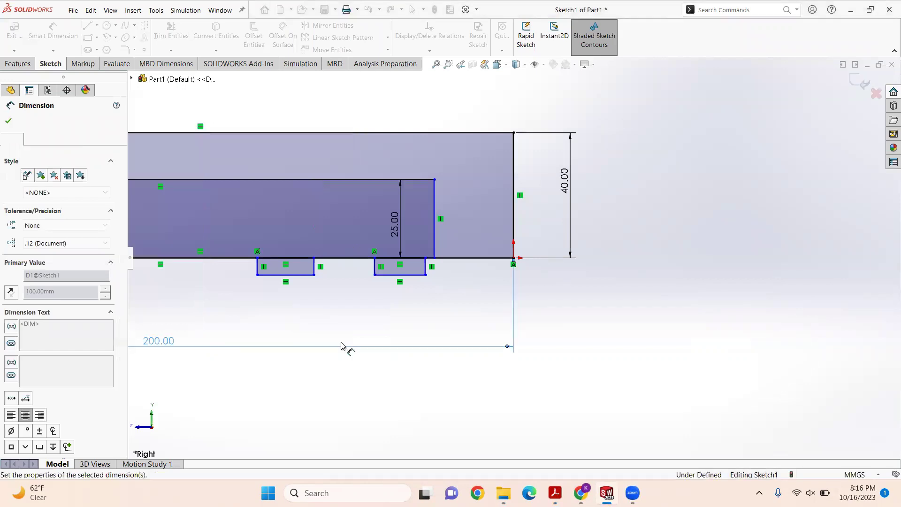
pyautogui.scroll(4, 420, 261)
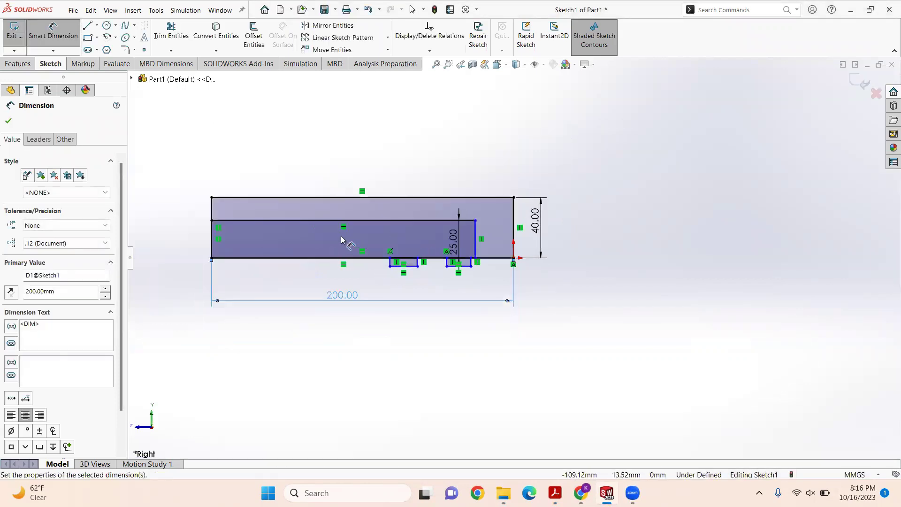
pyautogui.scroll(-1, 342, 238)
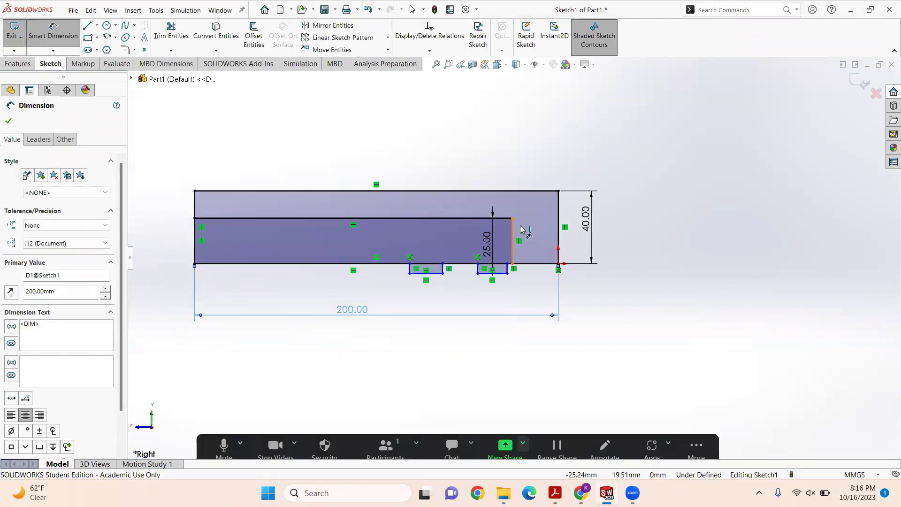
# Step: Dimension the distance from the inner rectangle's vertical edge to the large rectangle's edge at the origin as 60 mm
pyautogui.click(513, 237)
pyautogui.click(558, 227)
pyautogui.click(544, 151)
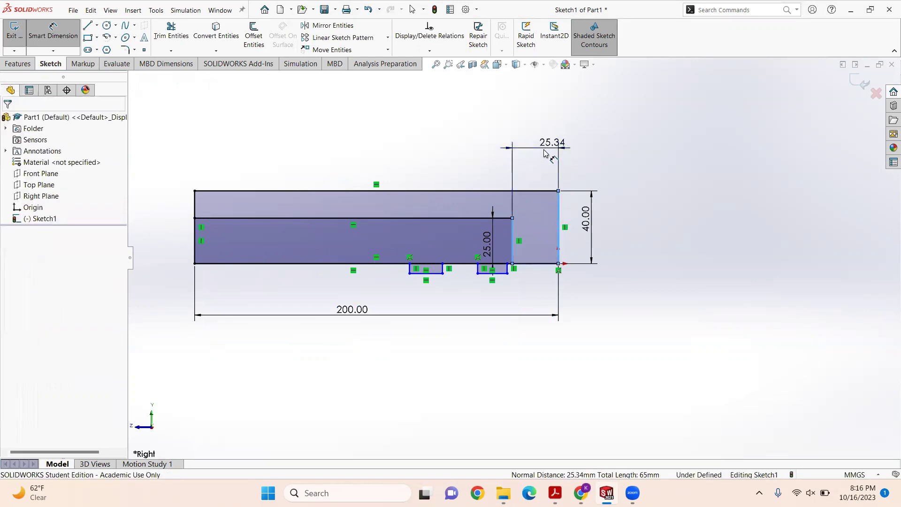
pyautogui.write('60')
pyautogui.press('Return')
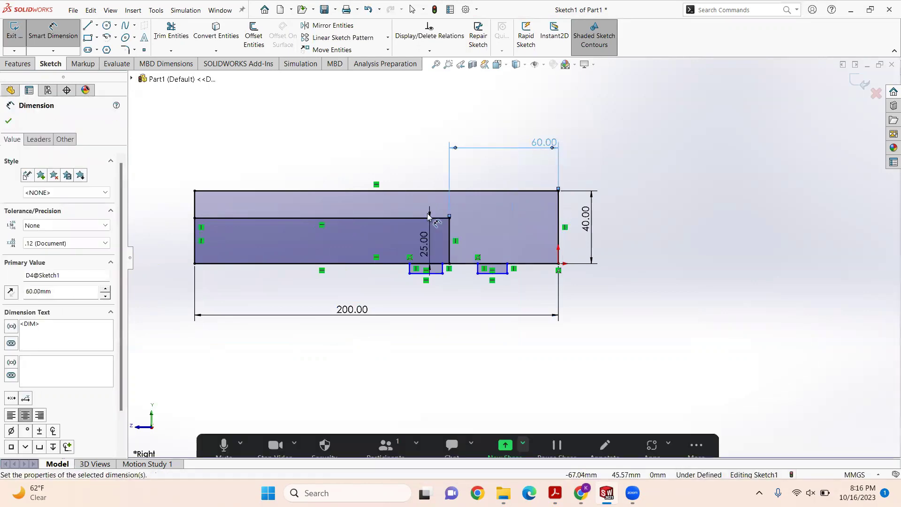
# Step: Check the exam drawing and dimension the width of the small bottom rectangle farther from the origin as 37.5 mm
pyautogui.hotkey('alt', 'Tab')
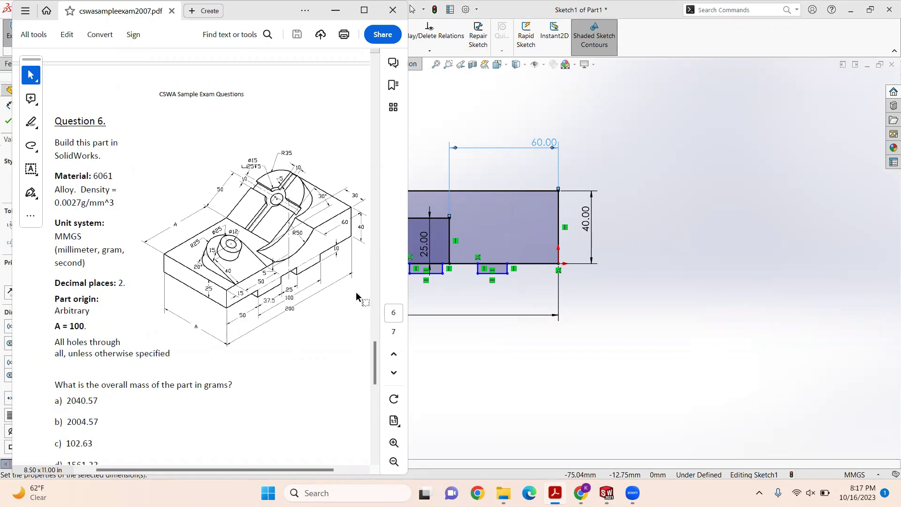
pyautogui.click(444, 301)
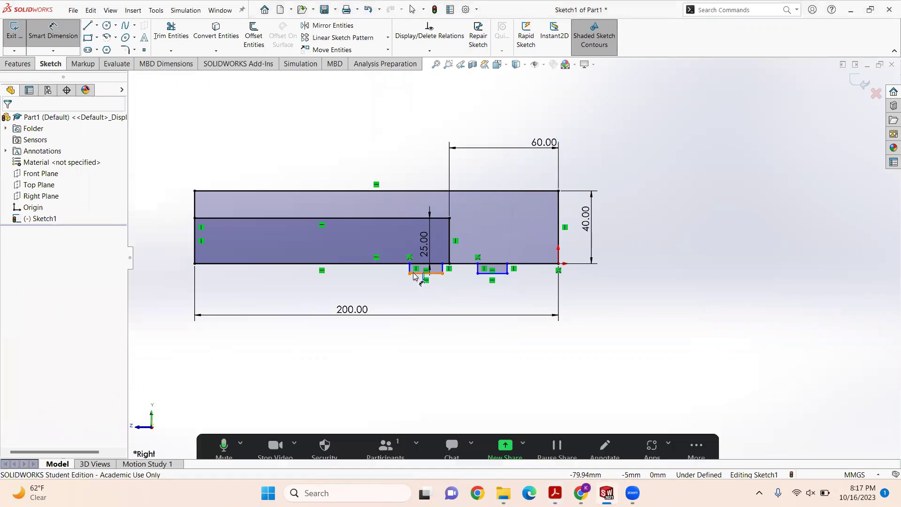
pyautogui.click(414, 275)
pyautogui.click(412, 287)
pyautogui.write('17.5')
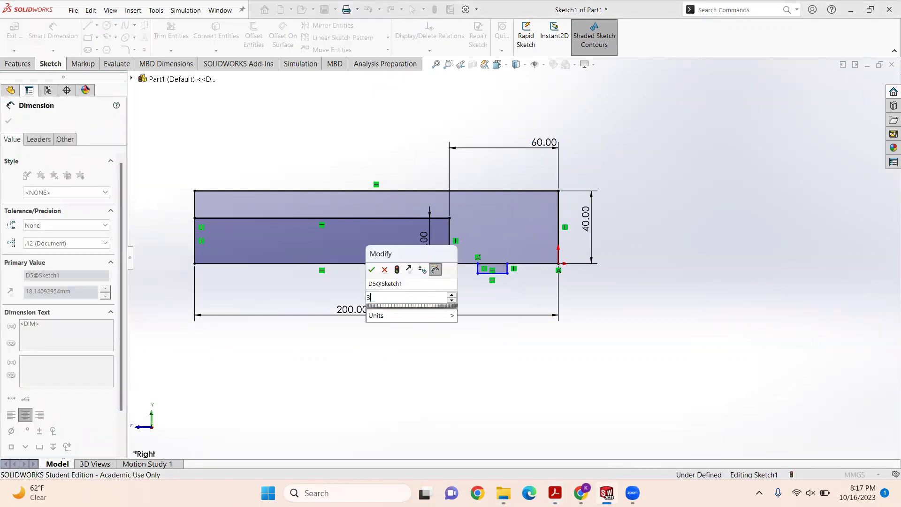
pyautogui.press('Return')
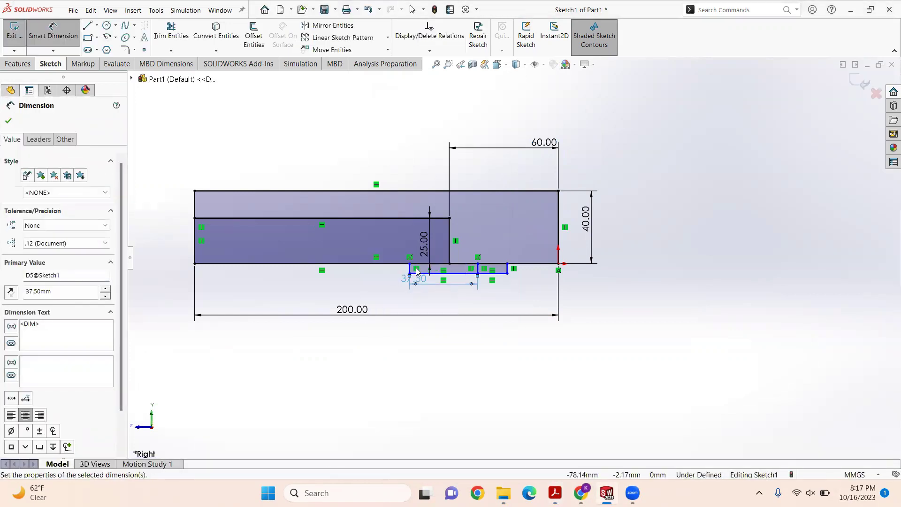
# Step: Dimension the offset from the large rectangle's left edge to the first small bottom rectangle as 50 mm
pyautogui.click(195, 269)
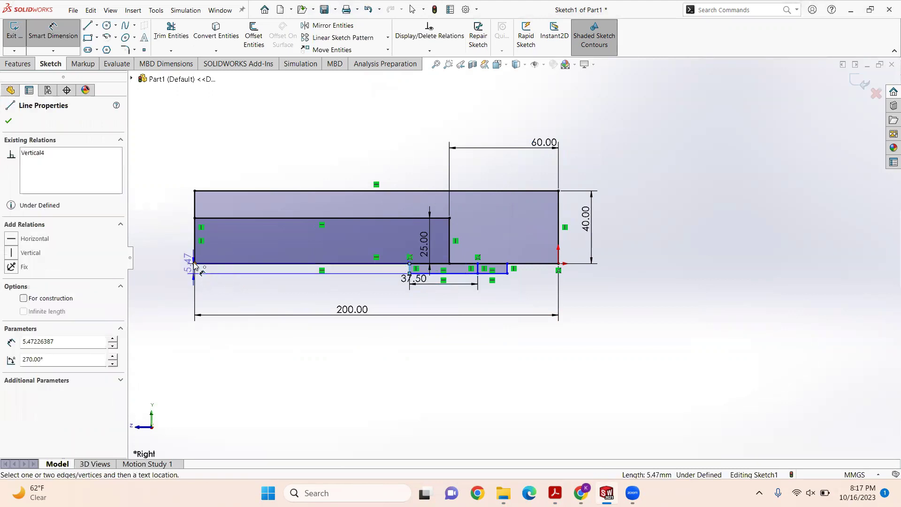
pyautogui.click(409, 269)
pyautogui.click(190, 337)
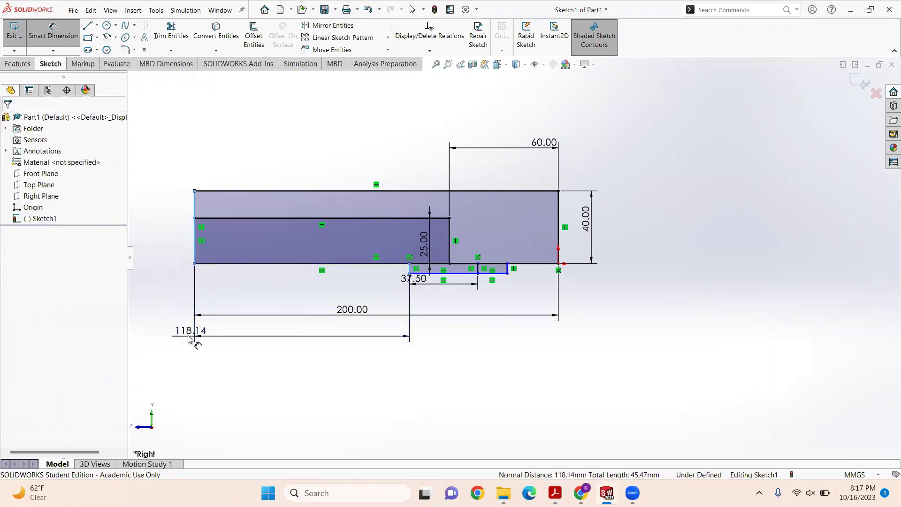
pyautogui.write('50')
pyautogui.press('Return')
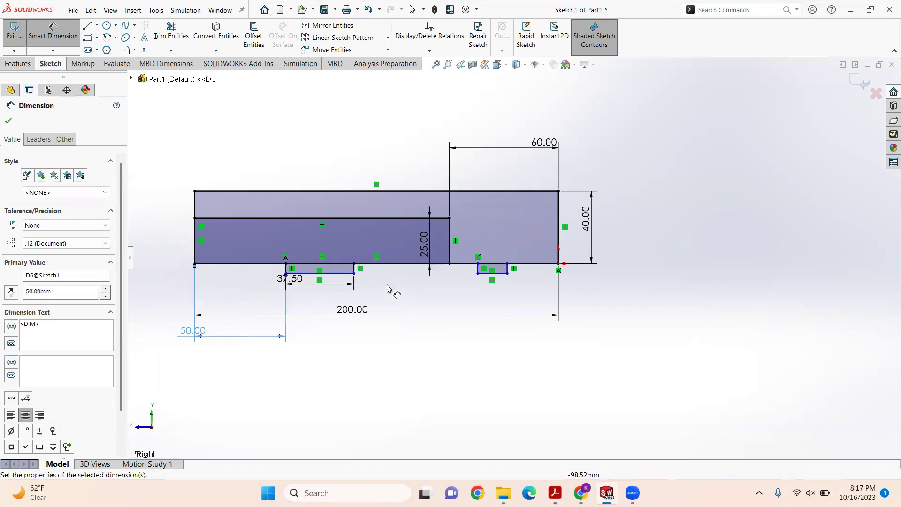
# Step: Dimension the gap between the two small bottom rectangles as 25 mm and the second one's width as 37.5 mm
pyautogui.click(354, 272)
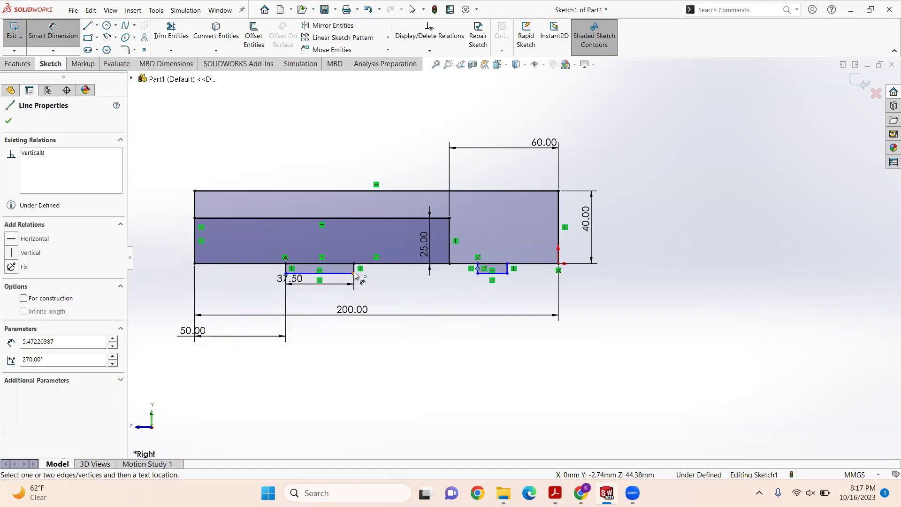
pyautogui.click(478, 270)
pyautogui.click(352, 343)
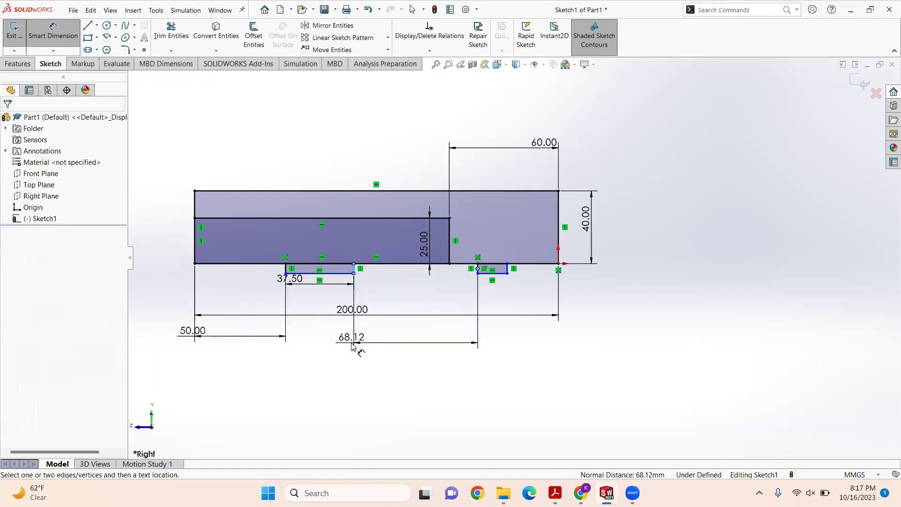
pyautogui.write('25')
pyautogui.press('Return')
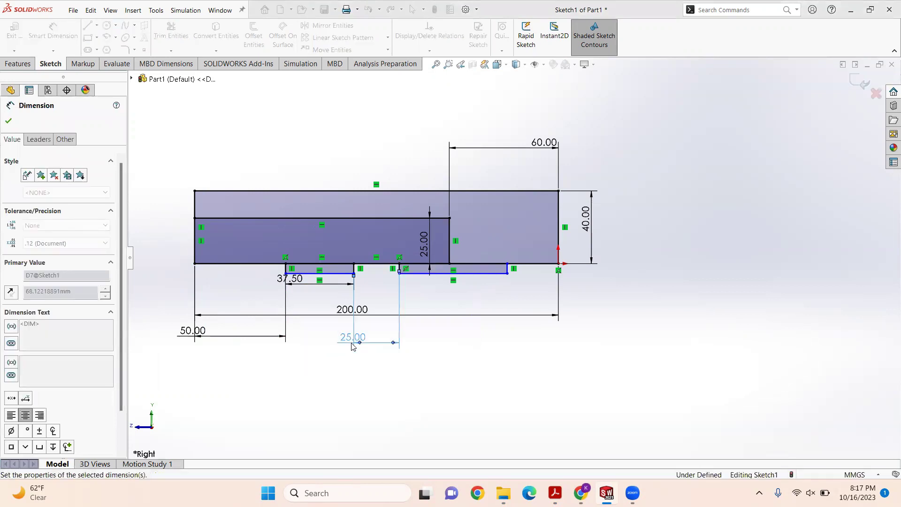
pyautogui.click(428, 272)
pyautogui.click(417, 329)
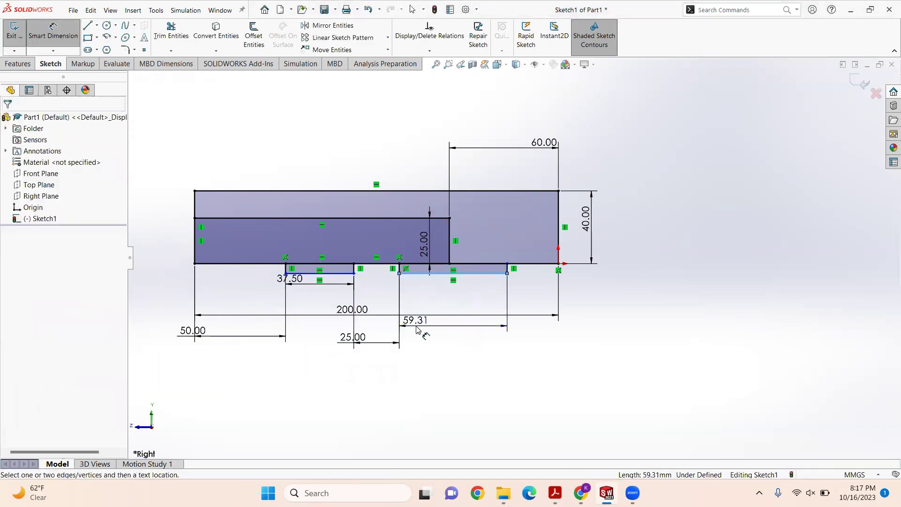
pyautogui.write('37.5')
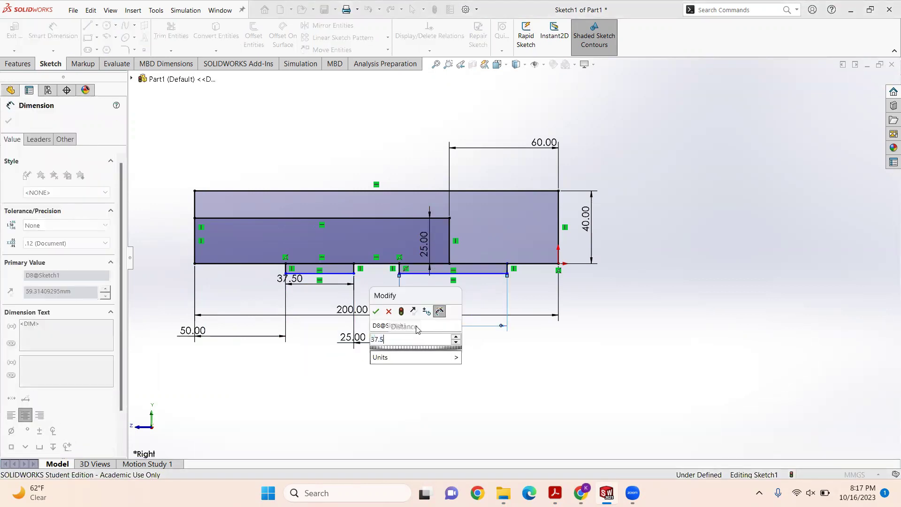
pyautogui.press('Return')
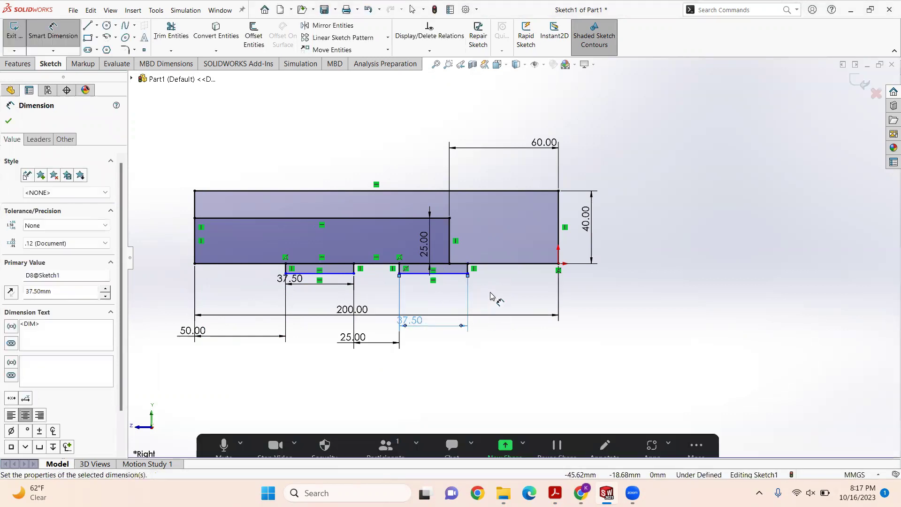
# Step: Dimension the height of both small bottom rectangles as 10 mm
pyautogui.click(498, 289)
pyautogui.click(467, 269)
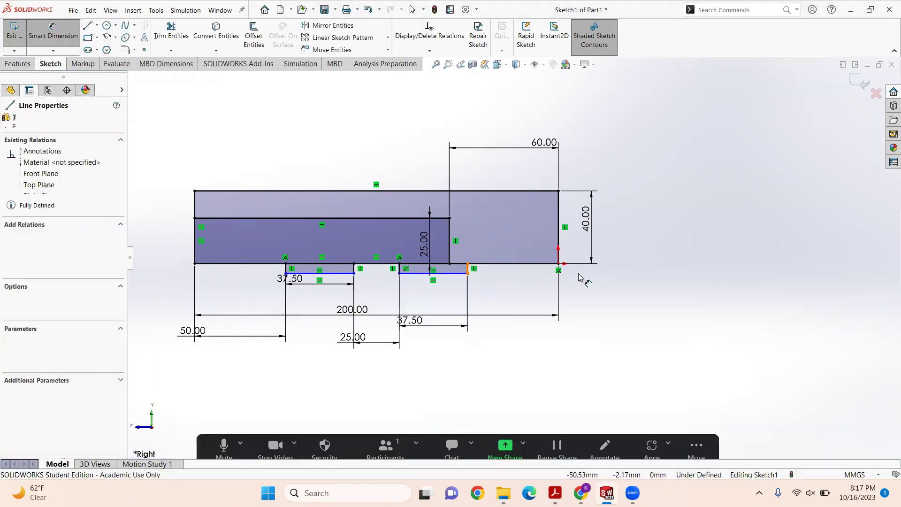
pyautogui.click(594, 277)
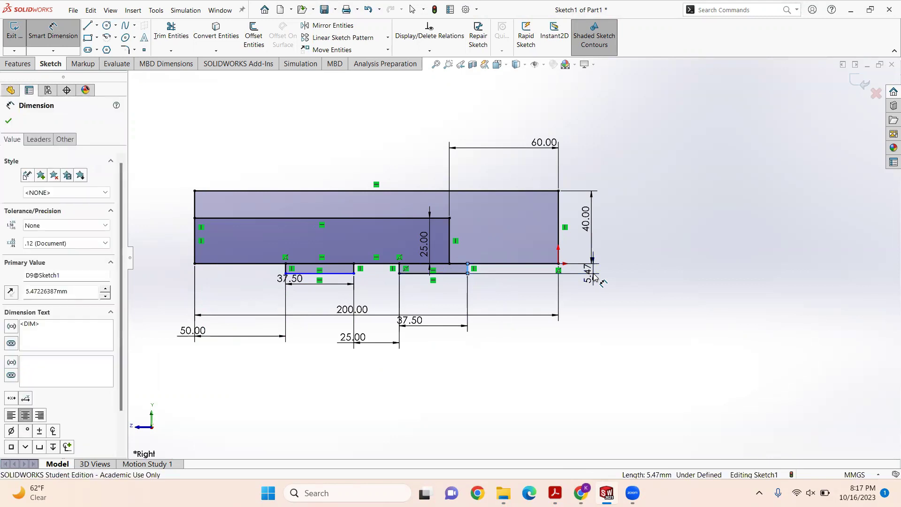
pyautogui.write('10')
pyautogui.press('Return')
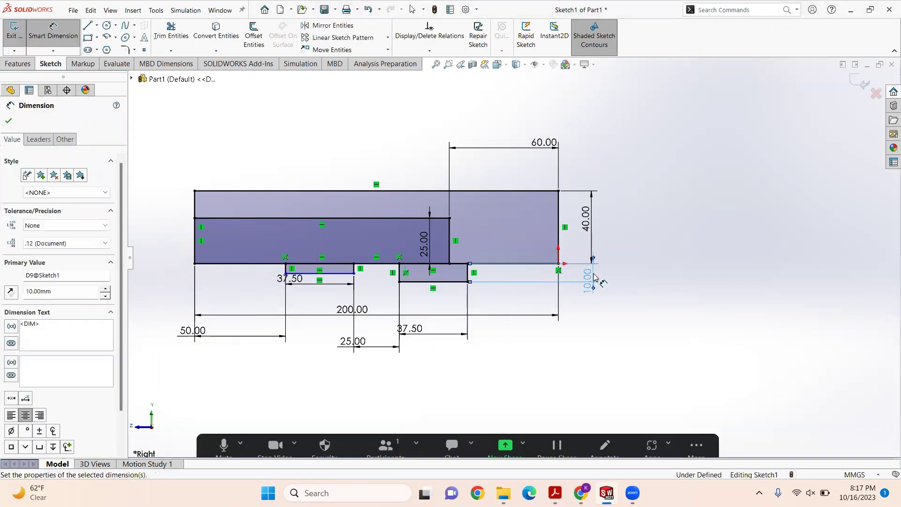
pyautogui.click(286, 269)
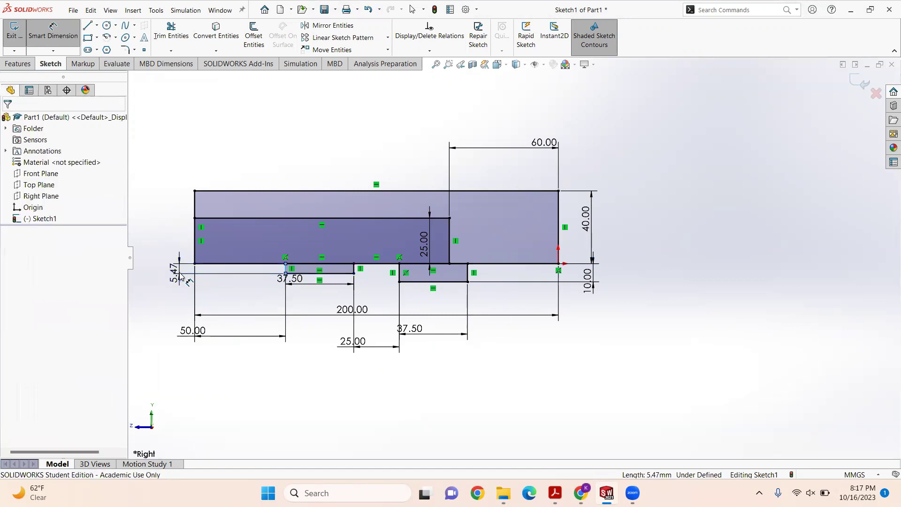
pyautogui.click(181, 277)
pyautogui.write('10')
pyautogui.press('Return')
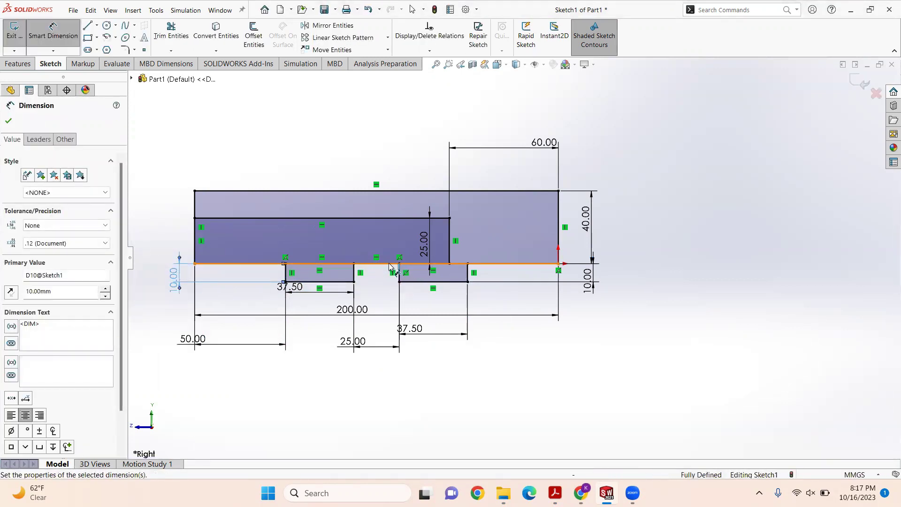
# Step: Draw a vertical centerline aligned with the midpoint of the large rectangle's bottom edge, extending below and above the profile
pyautogui.click(97, 29)
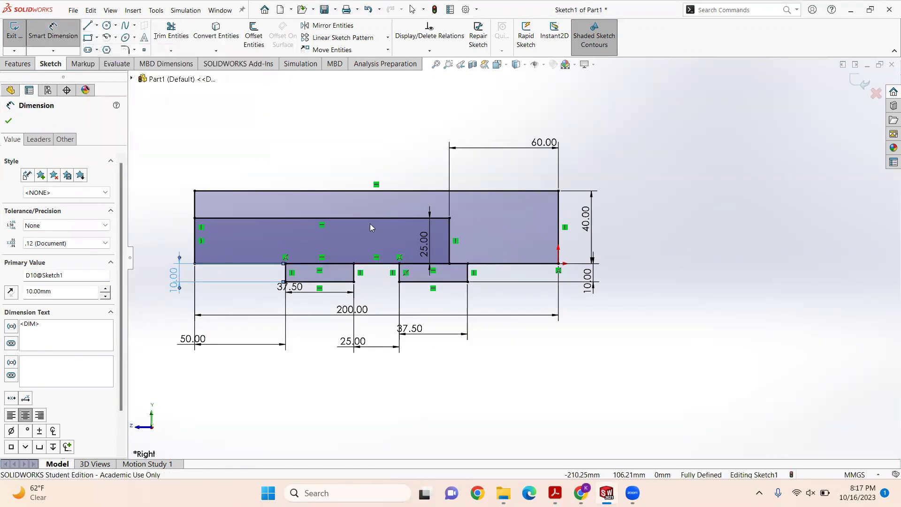
pyautogui.click(376, 263)
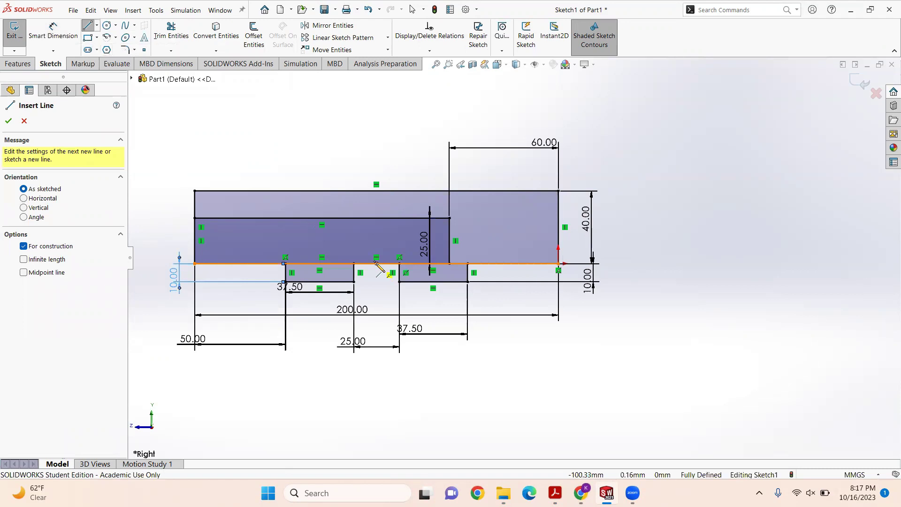
pyautogui.click(377, 301)
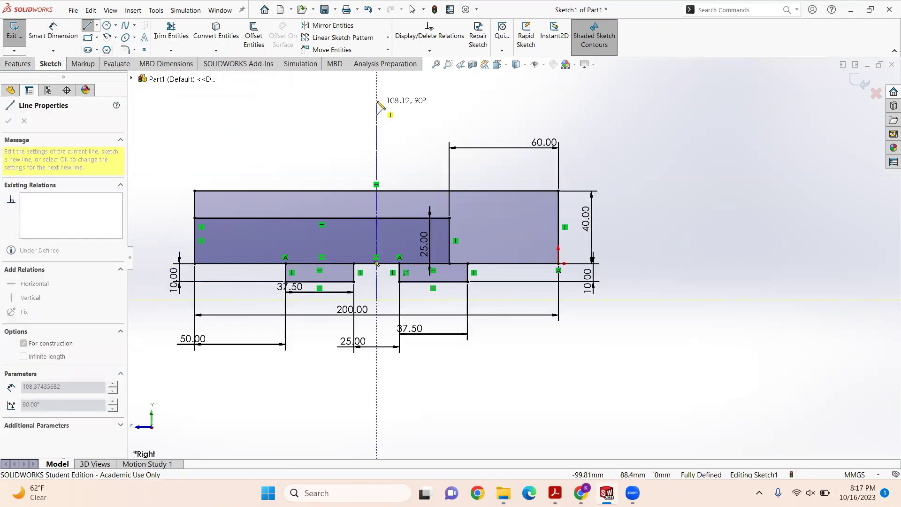
pyautogui.click(376, 88)
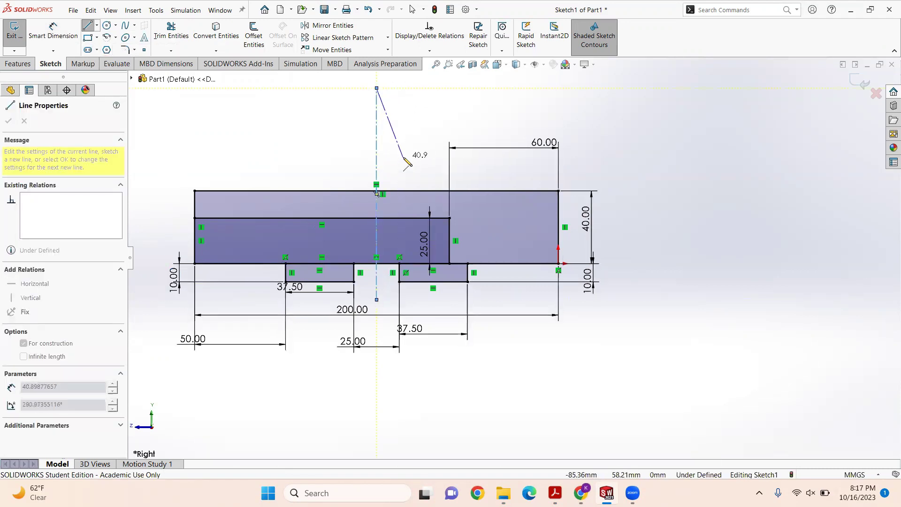
pyautogui.press('Escape')
# Step: Draw a 15 mm vertical line from the inner rectangle's upper right corner up to the large rectangle's top edge
pyautogui.click(88, 26)
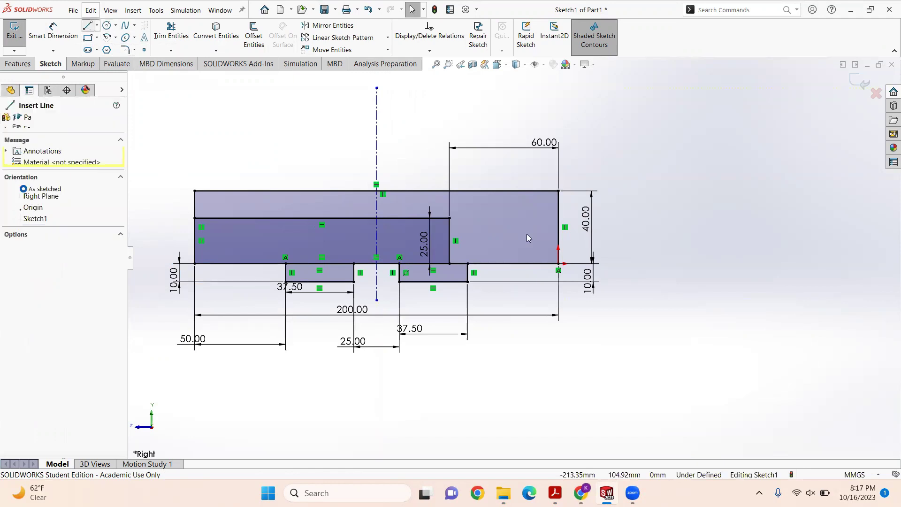
pyautogui.click(449, 218)
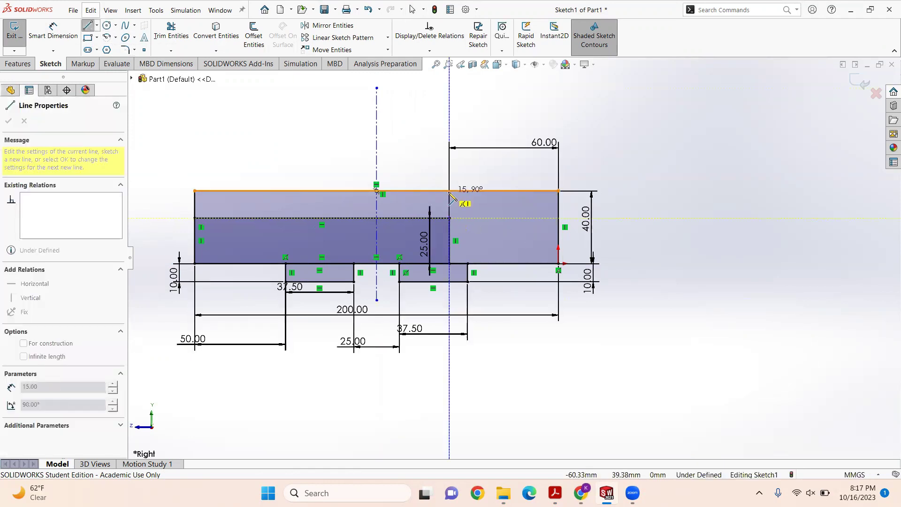
pyautogui.click(450, 190)
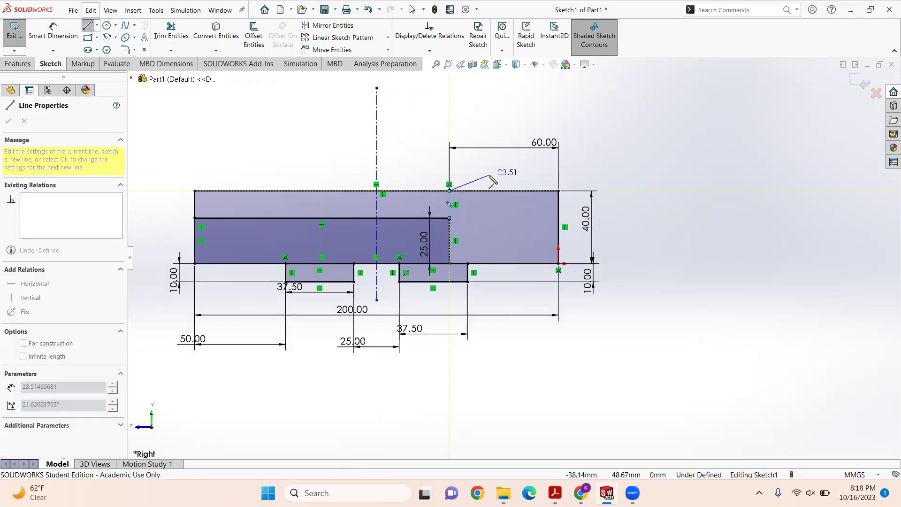
# Step: Trim the inner rectangle's right edge and the large rectangle's excess upper left edges to leave a stepped profile
pyautogui.press('Escape')
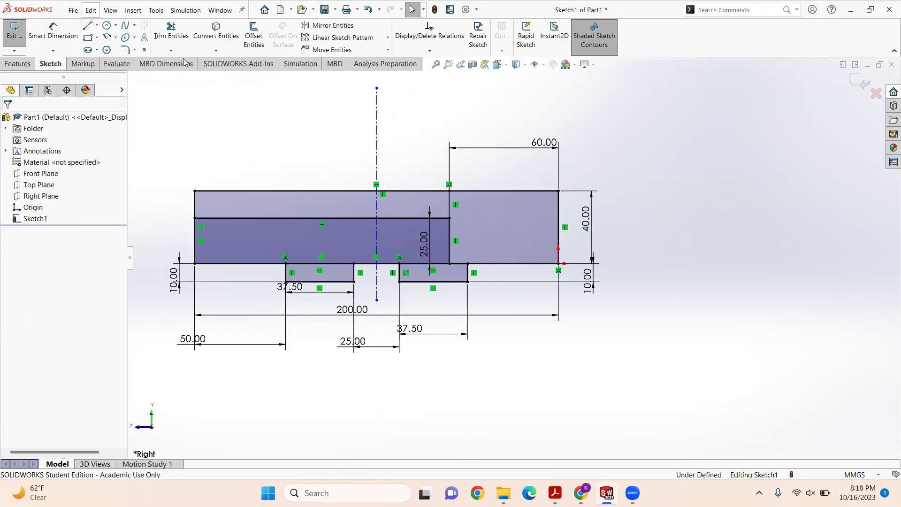
pyautogui.click(171, 33)
pyautogui.click(449, 236)
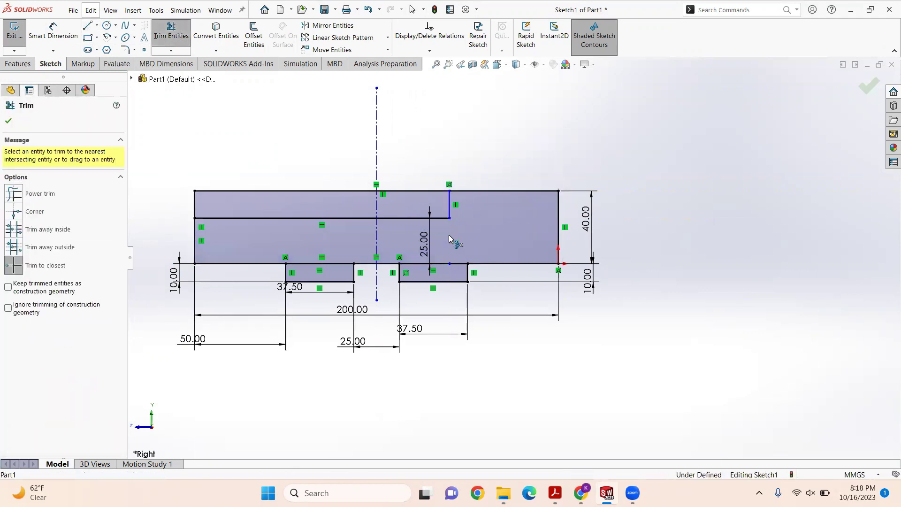
pyautogui.click(411, 191)
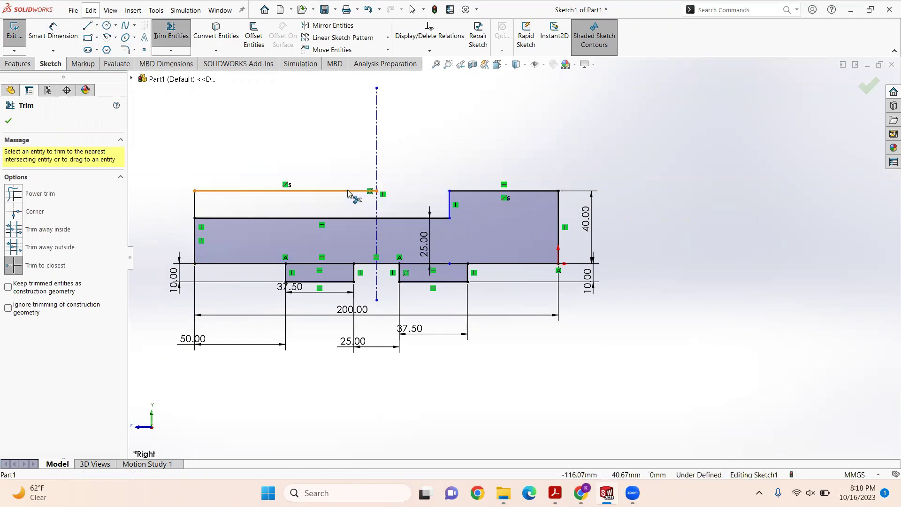
pyautogui.click(248, 191)
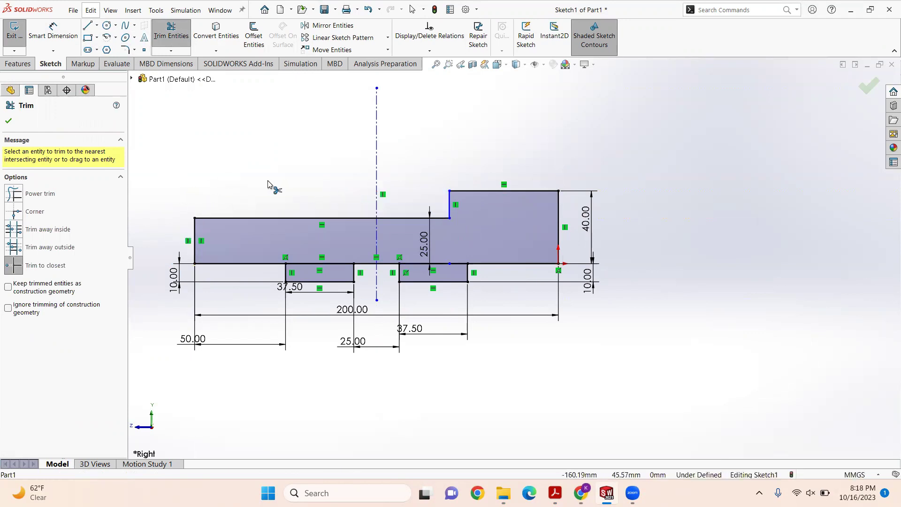
# Step: Dimension the distance from the vertical centerline to the second small bottom rectangle's near edge as 12.5 mm
pyautogui.click(53, 32)
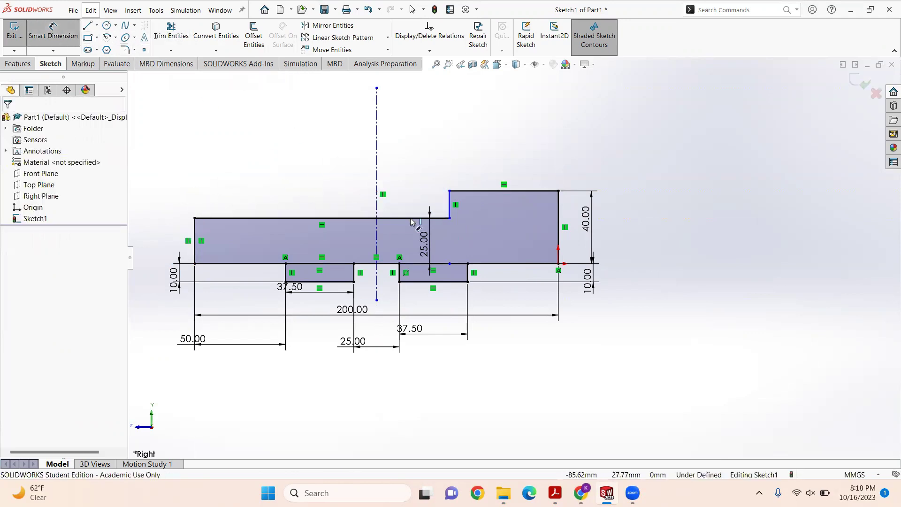
pyautogui.click(377, 239)
pyautogui.click(400, 274)
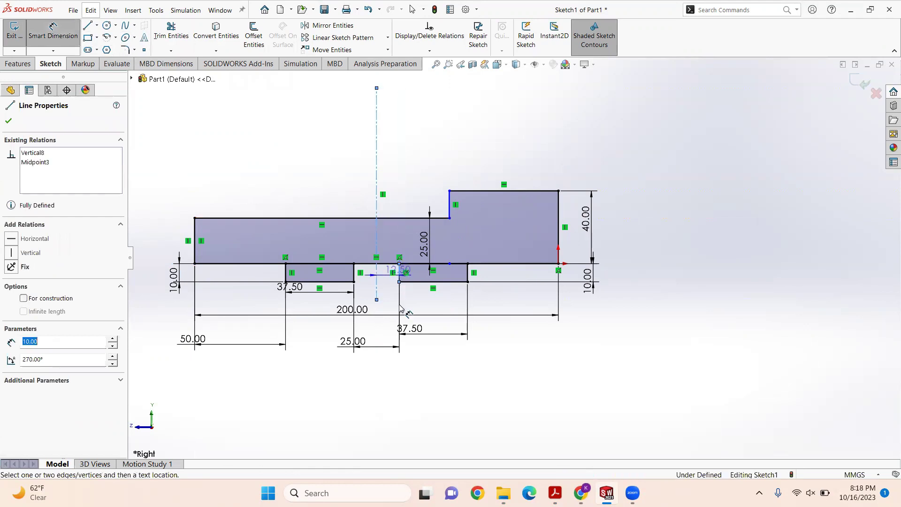
pyautogui.click(411, 369)
pyautogui.press('Return')
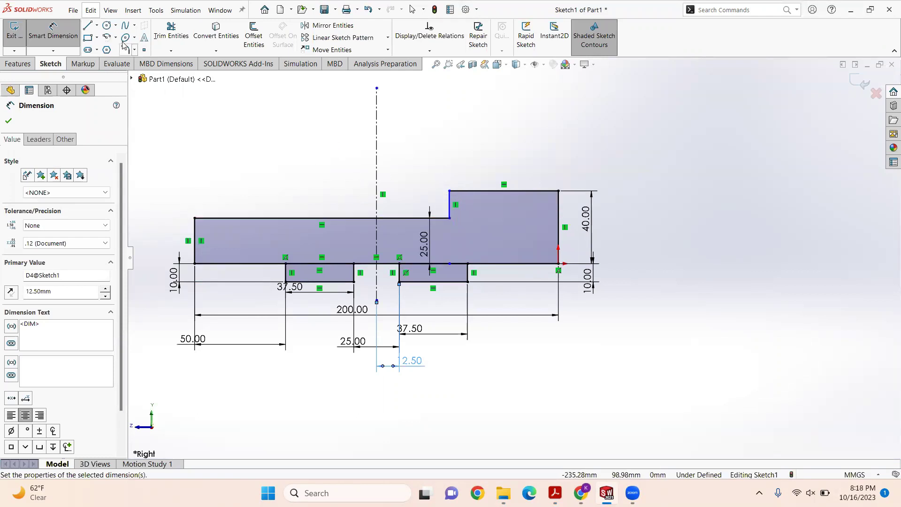
# Step: Draw a centerpoint arc of about 45 mm radius, centered on the centerline, from the step's upper corner to the lower top edge
pyautogui.click(106, 37)
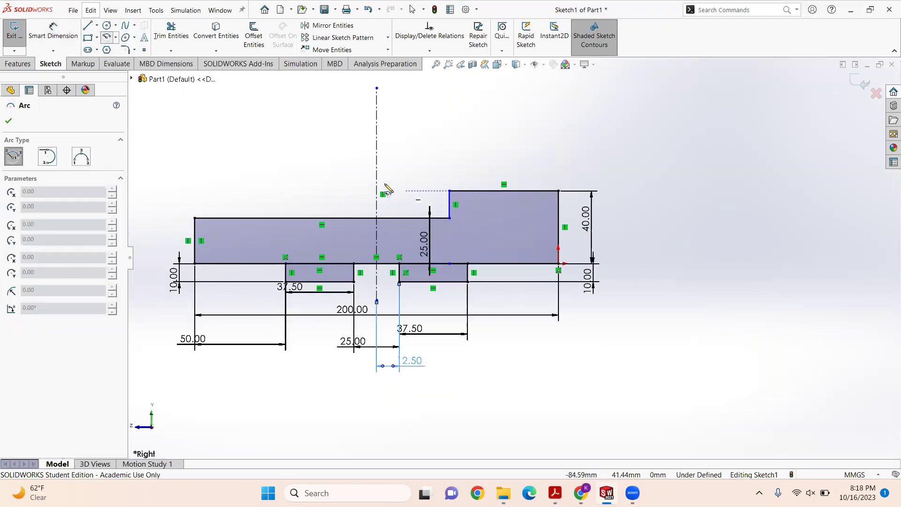
pyautogui.click(377, 152)
pyautogui.click(449, 190)
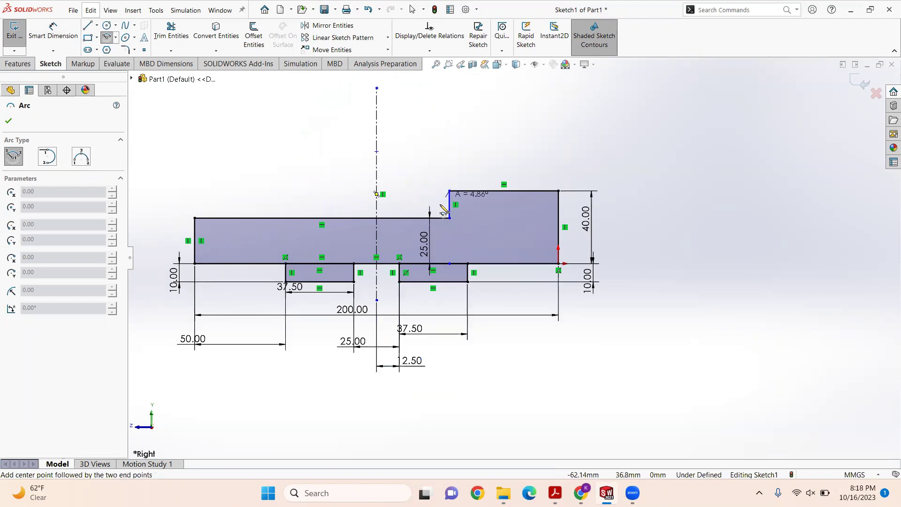
pyautogui.click(327, 218)
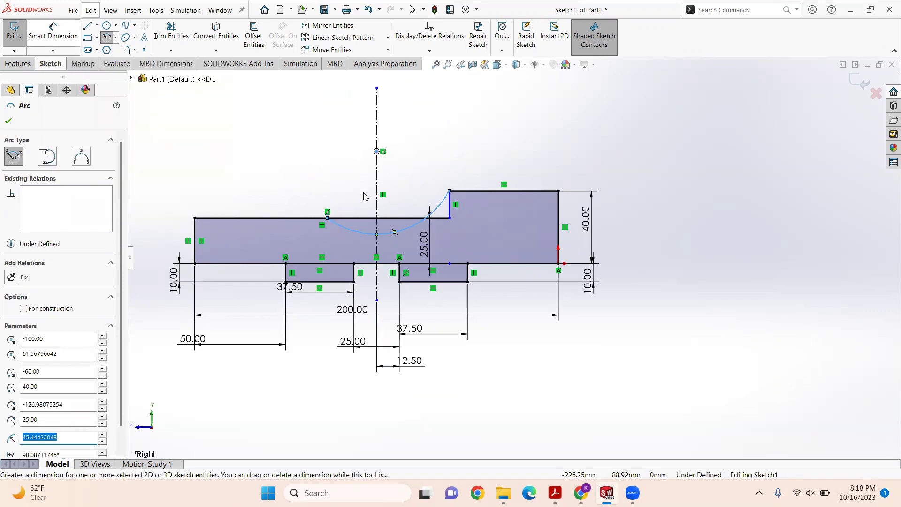
pyautogui.press('Escape')
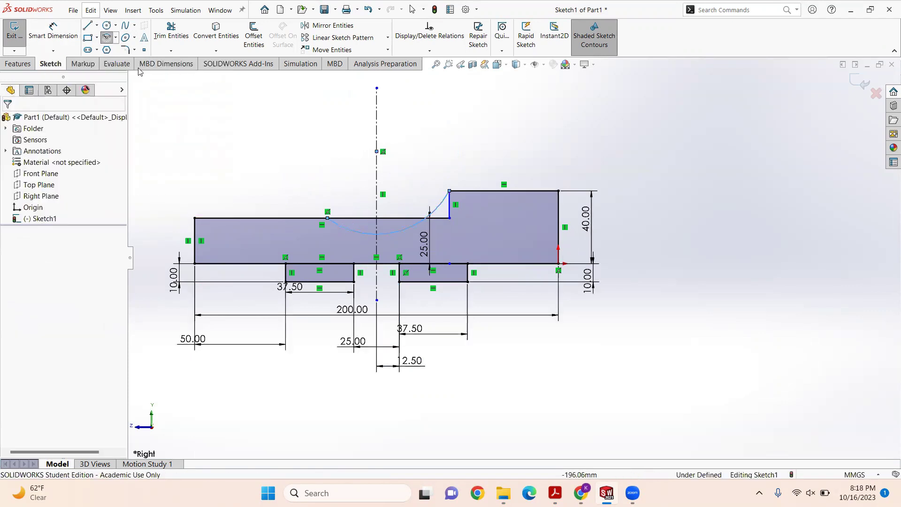
# Step: Dimension the arc's radius as 50 mm
pyautogui.click(56, 36)
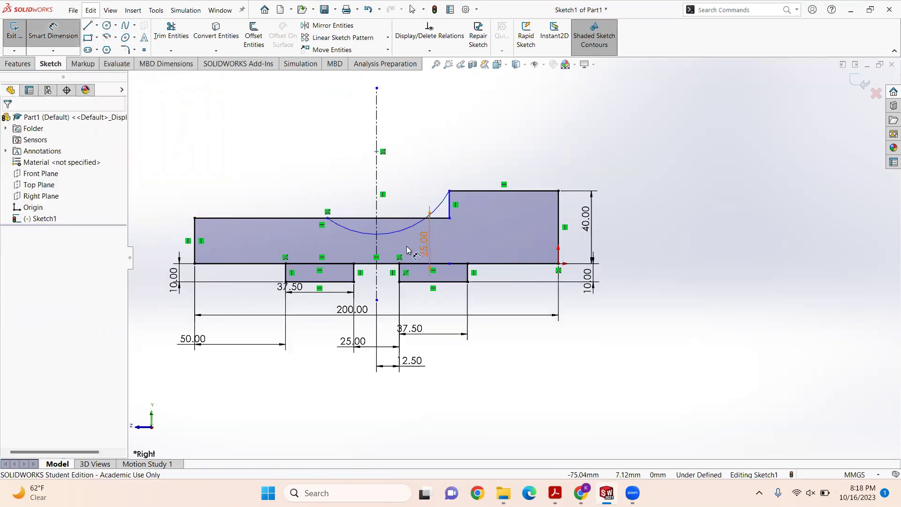
pyautogui.click(383, 235)
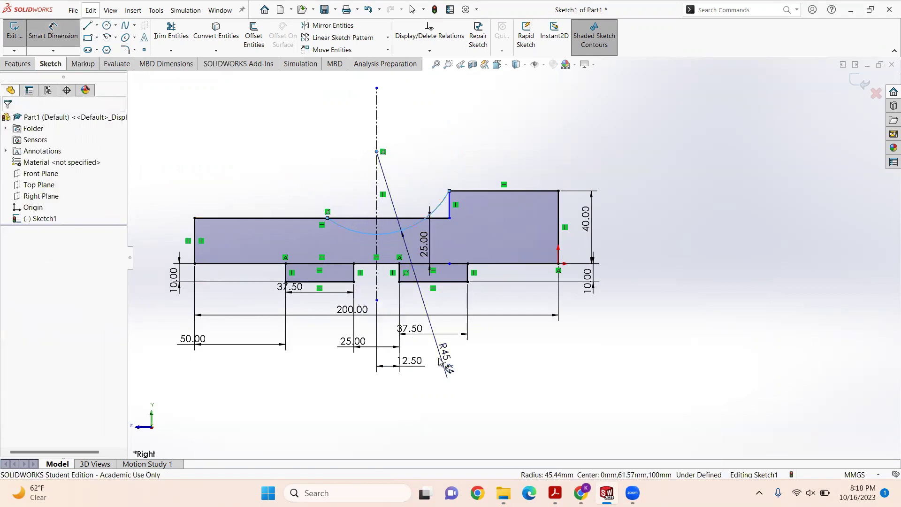
pyautogui.click(440, 361)
pyautogui.write('50')
pyautogui.press('Return')
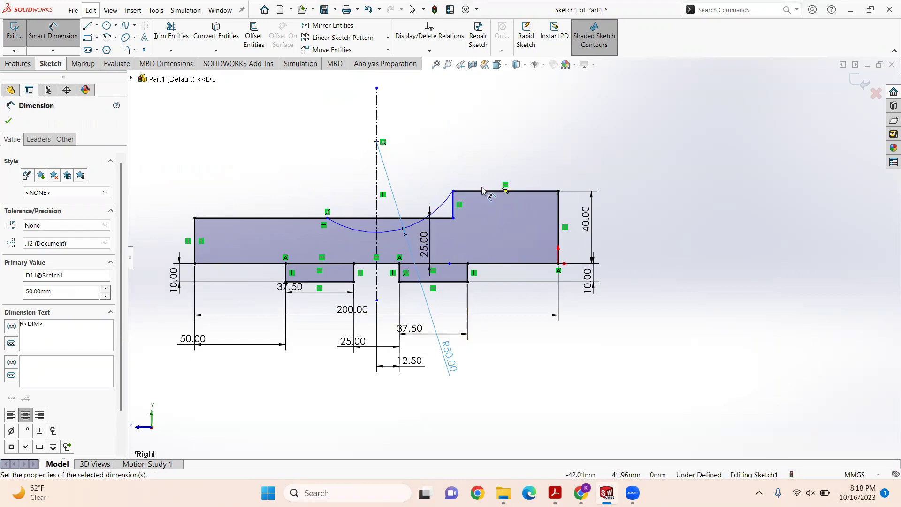
# Step: Dimension the width of the raised block between the step's vertical line and the outer right edge as 60 mm
pyautogui.click(454, 202)
pyautogui.click(558, 206)
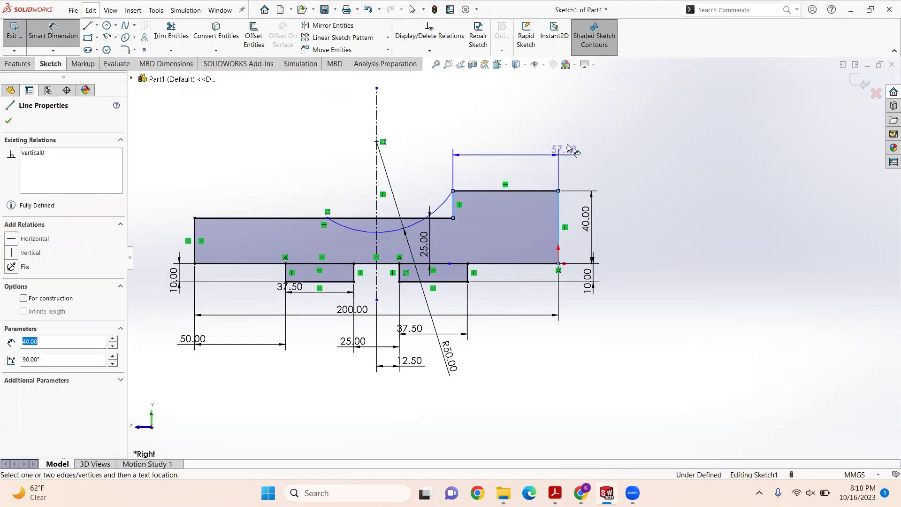
pyautogui.click(570, 123)
pyautogui.write('6')
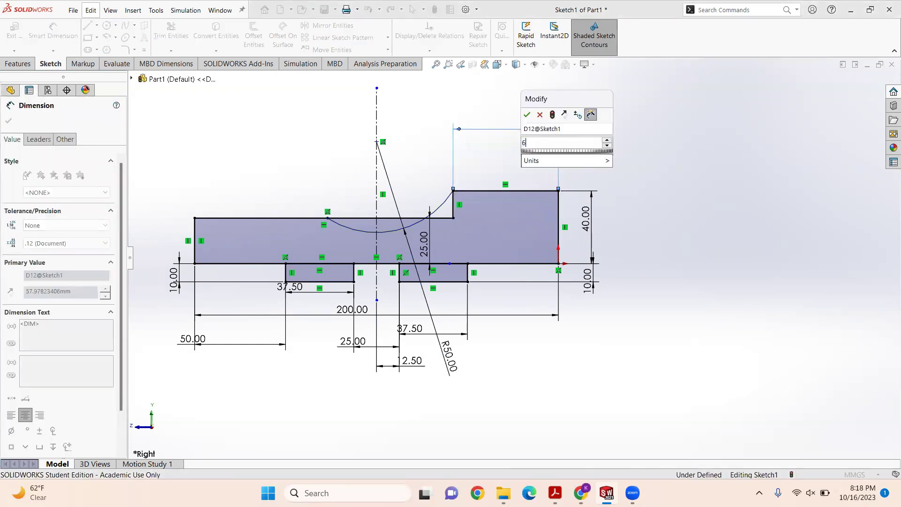
pyautogui.write('0')
pyautogui.press('Return')
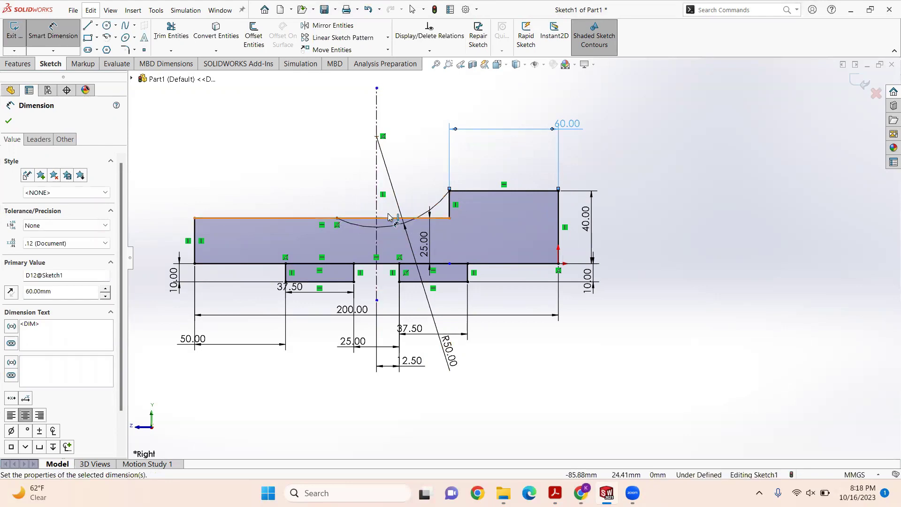
# Step: Check the Question 6 drawing and start a Boss-Extrude with both body halves below the arc, the sliver beside the step and both bottom rectangles
pyautogui.hotkey('alt', 'Tab')
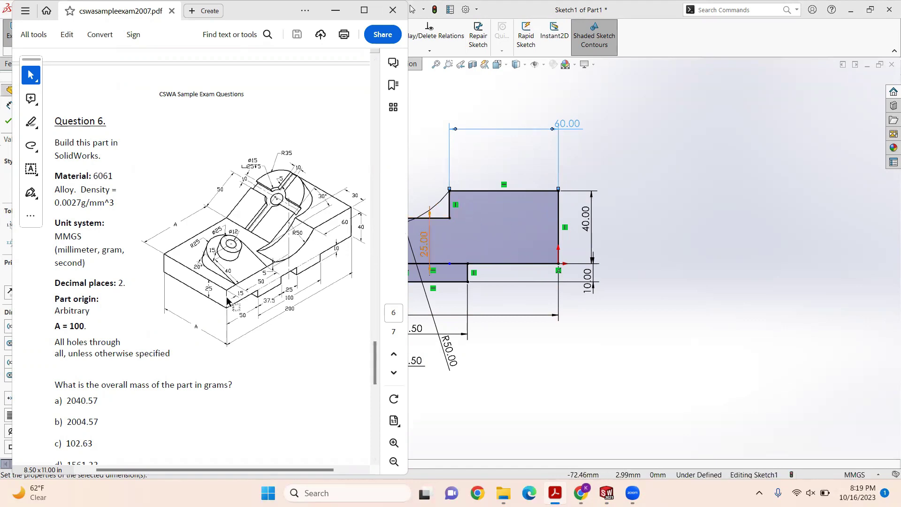
pyautogui.click(592, 151)
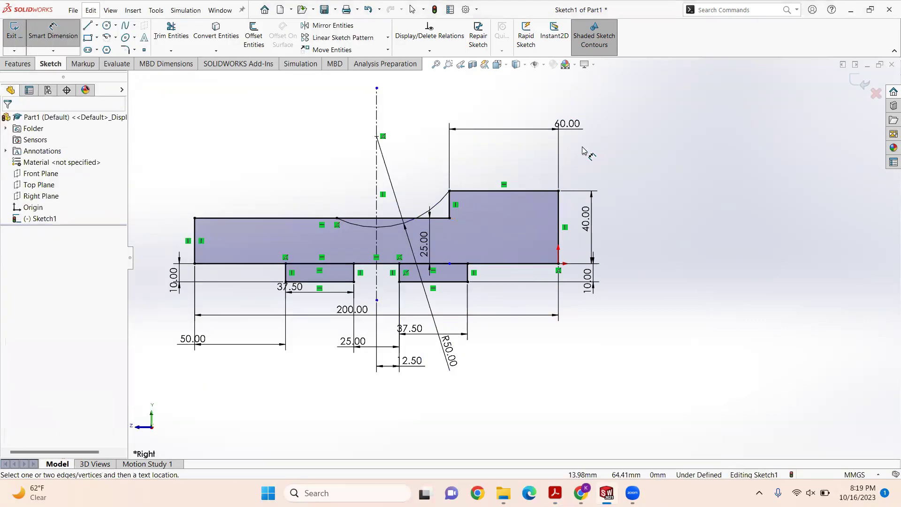
pyautogui.click(18, 64)
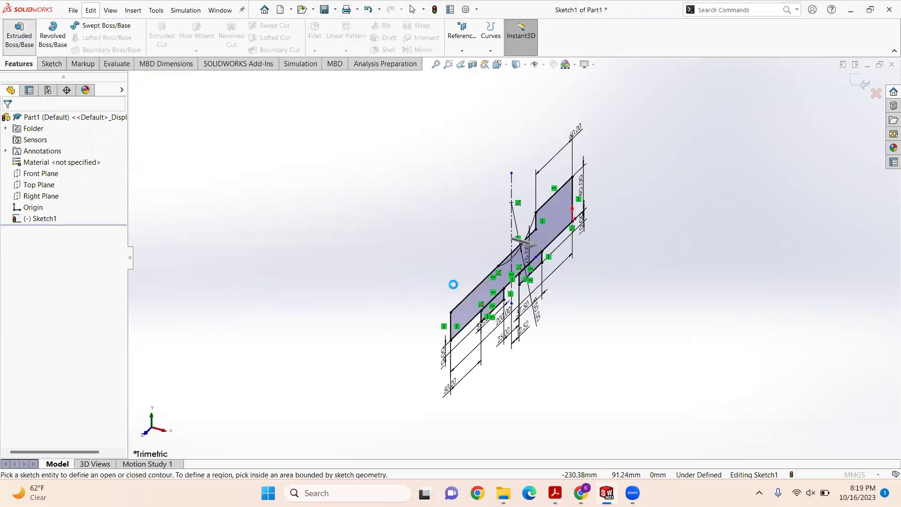
pyautogui.click(493, 292)
pyautogui.click(535, 244)
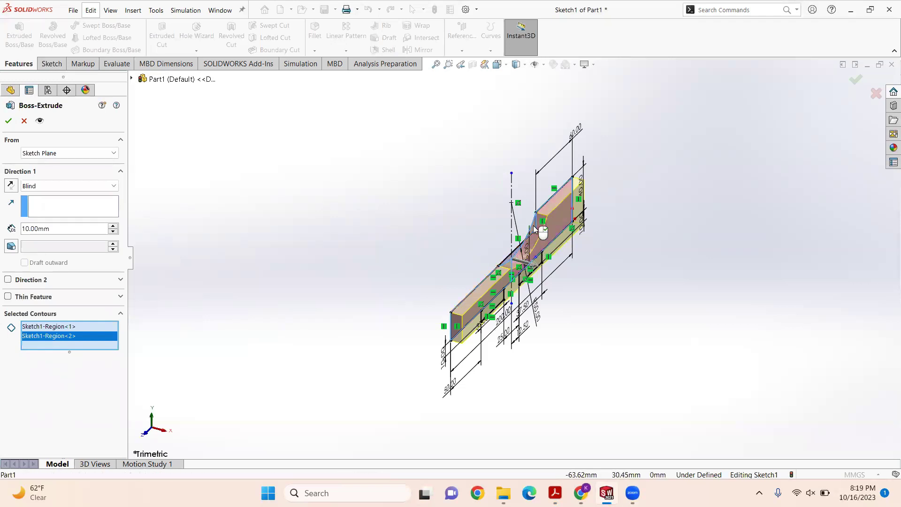
pyautogui.click(533, 225)
pyautogui.moveTo(539, 228)
pyautogui.mouseDown(button='middle')
pyautogui.moveTo(536, 216)
pyautogui.moveTo(518, 223)
pyautogui.mouseUp(button='middle')
pyautogui.scroll(-2, 550, 253)
pyautogui.moveTo(550, 254); pyautogui.dragTo(522, 248, button='middle')
pyautogui.click(459, 336)
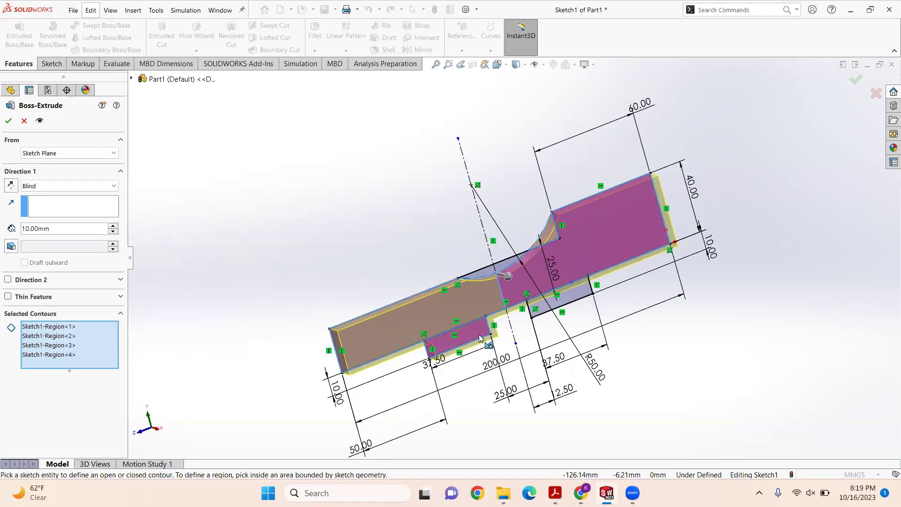
pyautogui.click(567, 298)
pyautogui.moveTo(537, 297); pyautogui.dragTo(441, 257, button='middle')
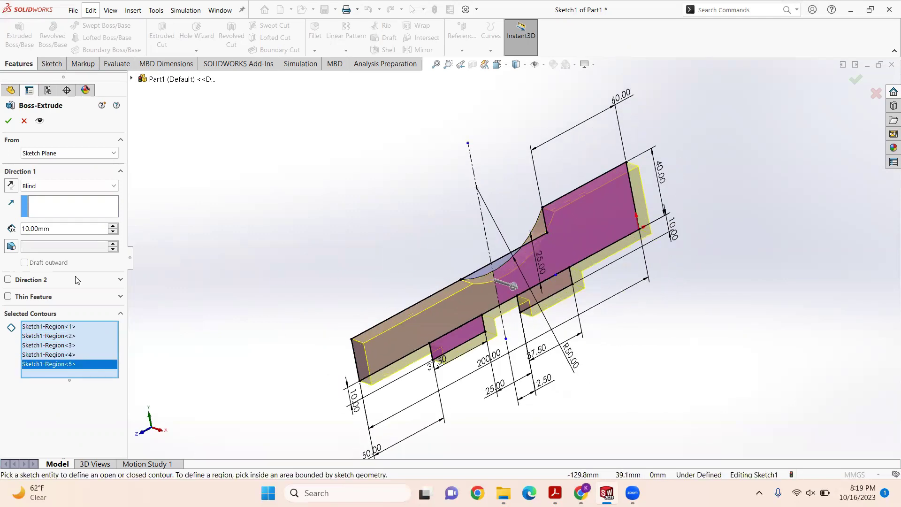
# Step: Reverse the extrusion direction, set a blind depth of 30 mm and finish the boss
pyautogui.click(10, 186)
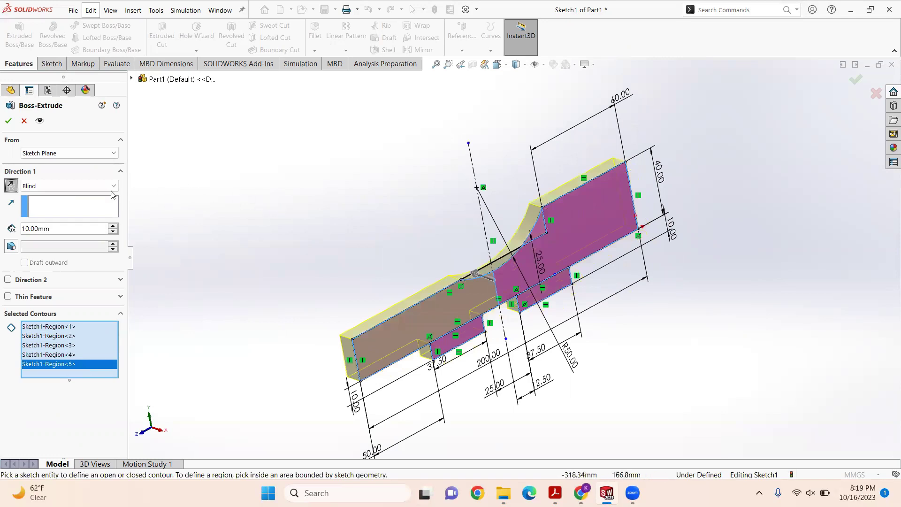
pyautogui.click(23, 228)
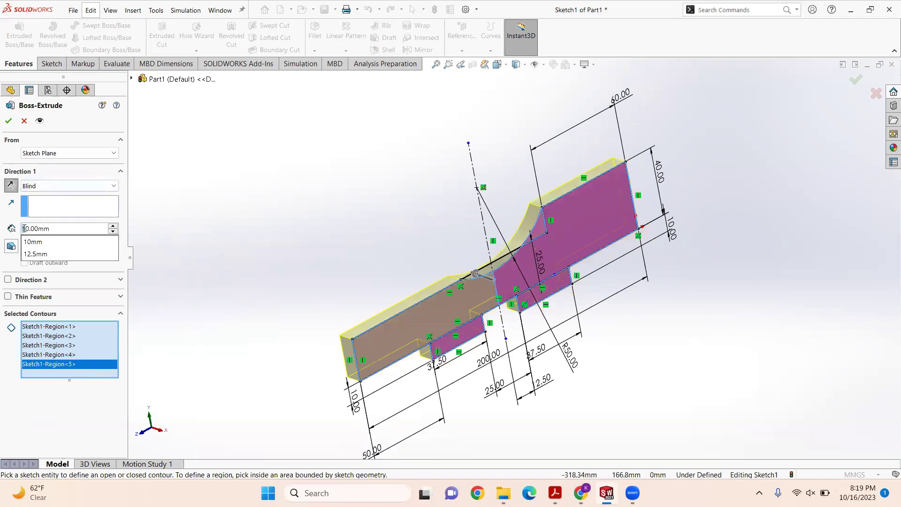
pyautogui.write('3')
pyautogui.press('Return')
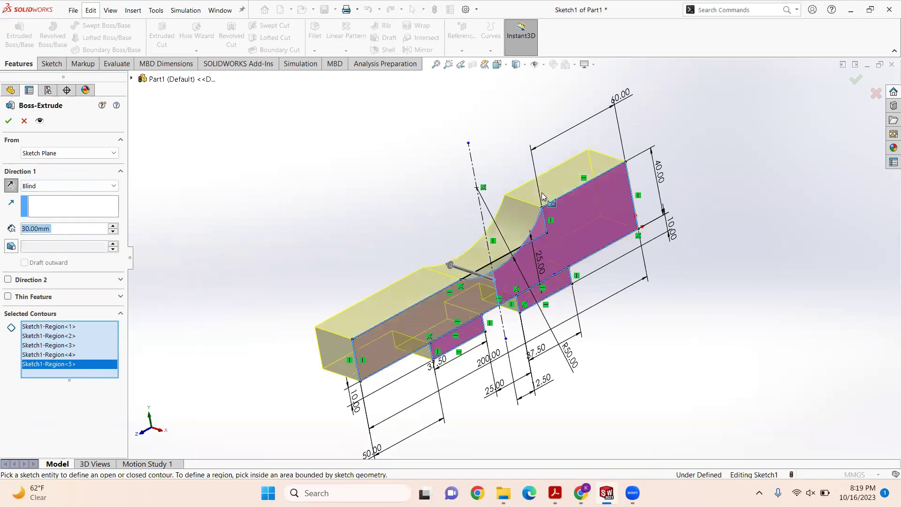
pyautogui.moveTo(545, 176); pyautogui.dragTo(522, 181, button='middle')
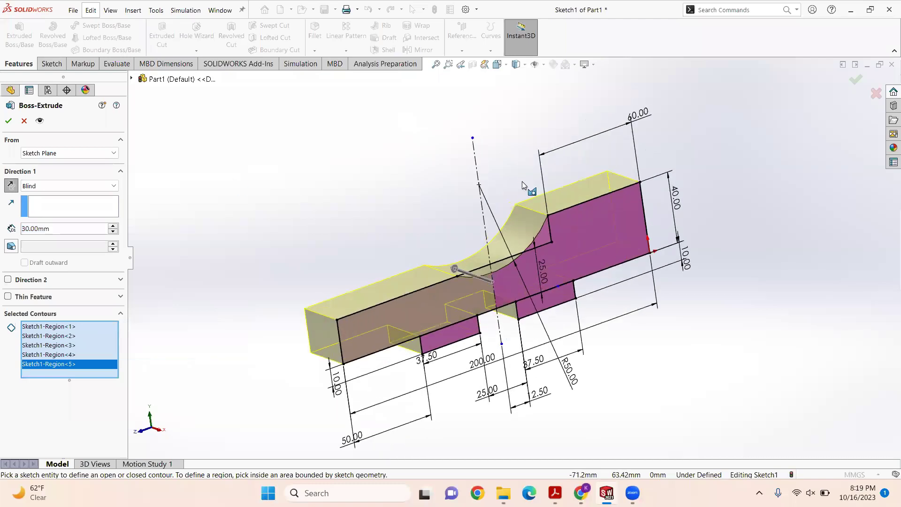
pyautogui.press('Return')
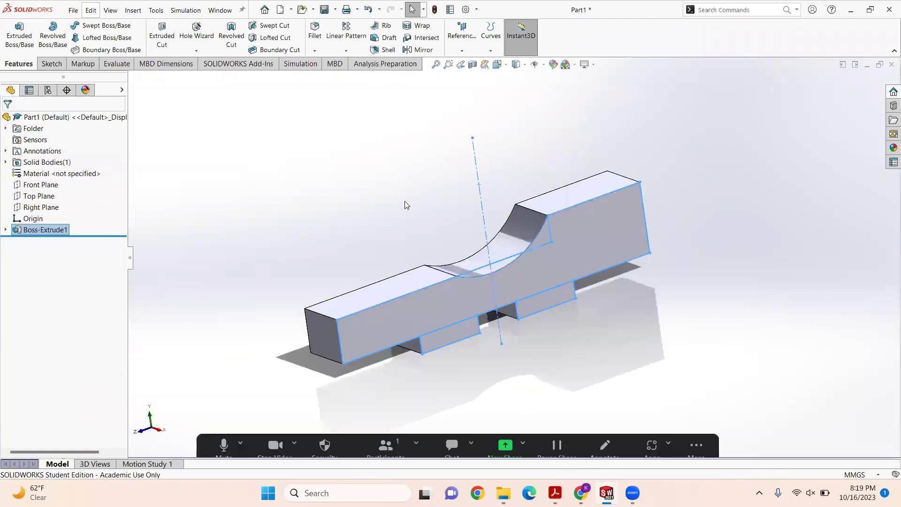
pyautogui.moveTo(438, 210); pyautogui.dragTo(430, 211, button='middle')
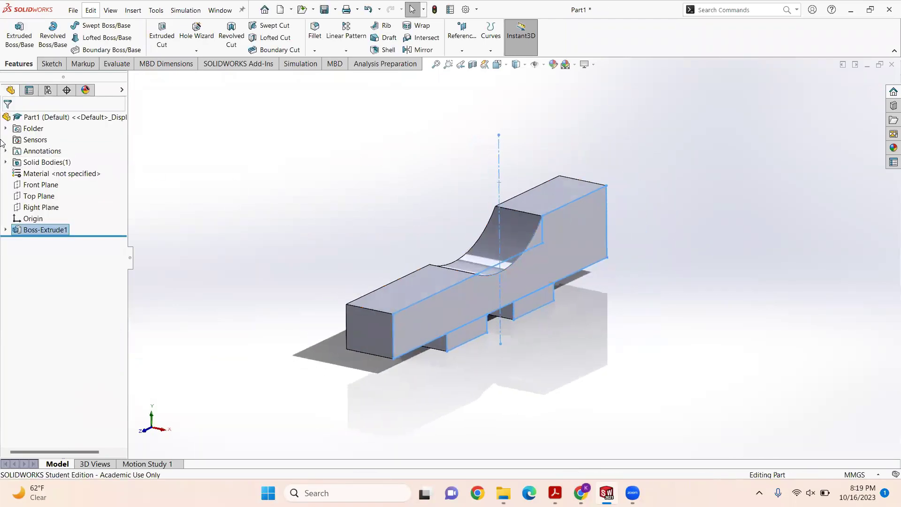
# Step: Start a Boss-Extrude from the first boss's sketch with both body halves, both bottom rectangles and the two regions between the arc and horizontal line
pyautogui.click(17, 51)
pyautogui.moveTo(458, 253); pyautogui.dragTo(432, 244, button='middle')
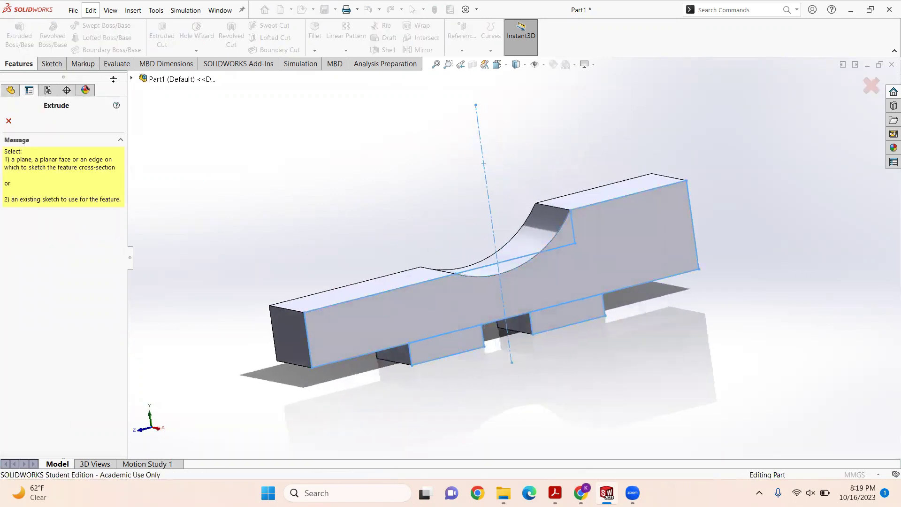
pyautogui.click(131, 79)
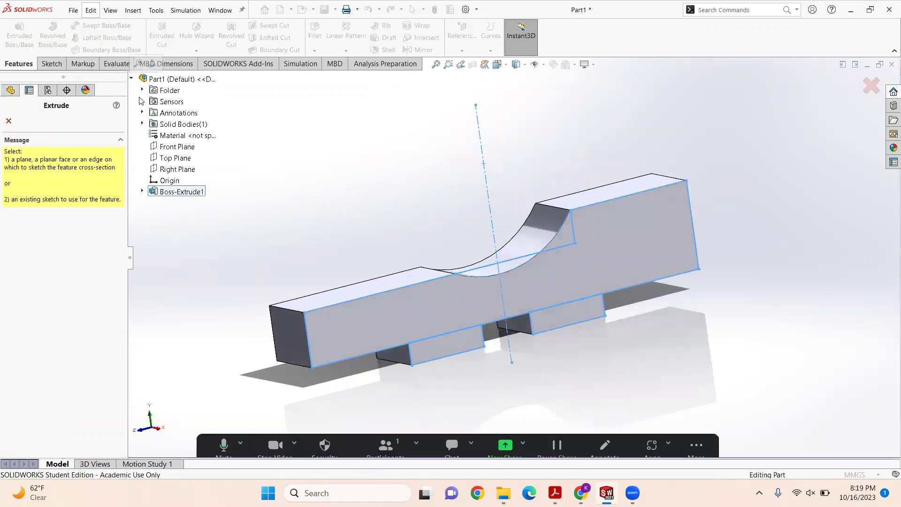
pyautogui.click(142, 192)
pyautogui.click(176, 203)
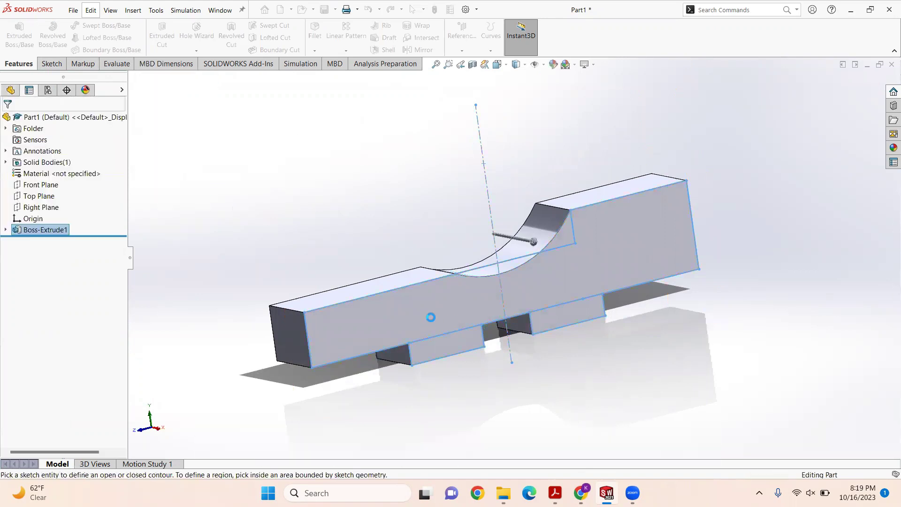
pyautogui.click(430, 315)
pyautogui.click(445, 344)
pyautogui.click(555, 324)
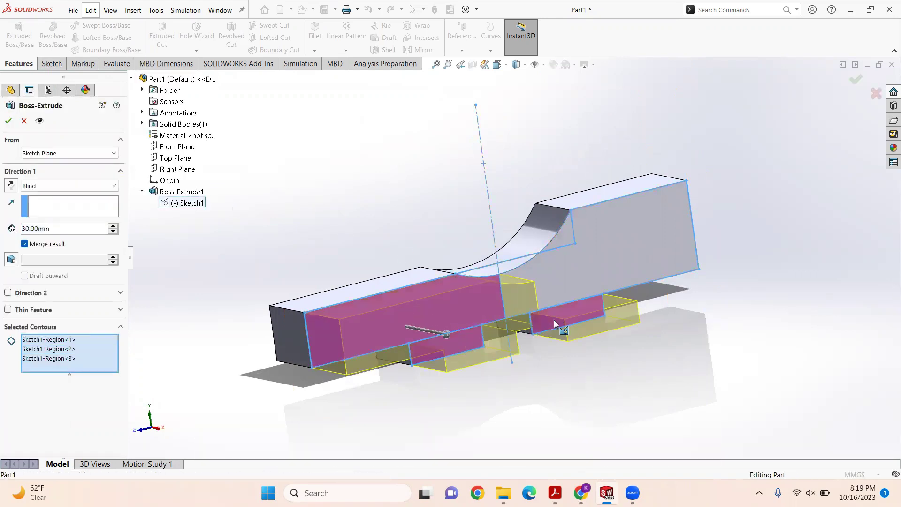
pyautogui.click(551, 267)
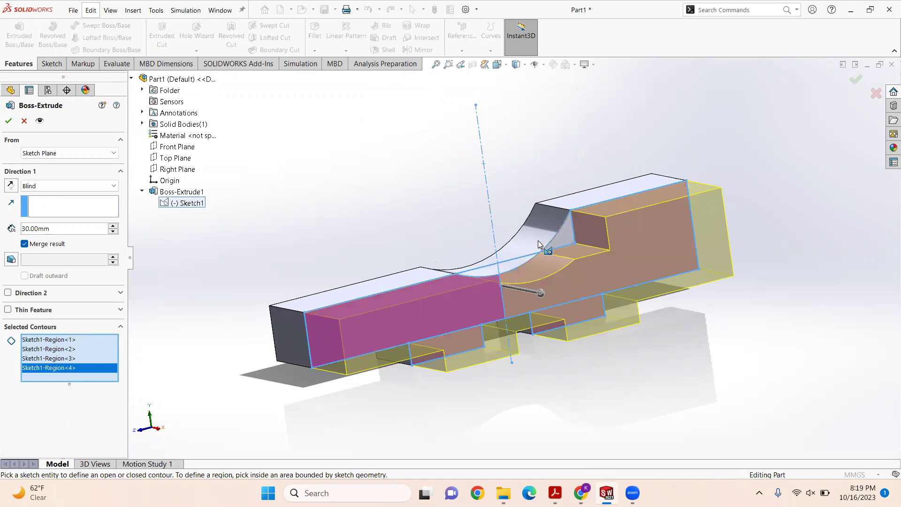
pyautogui.click(510, 265)
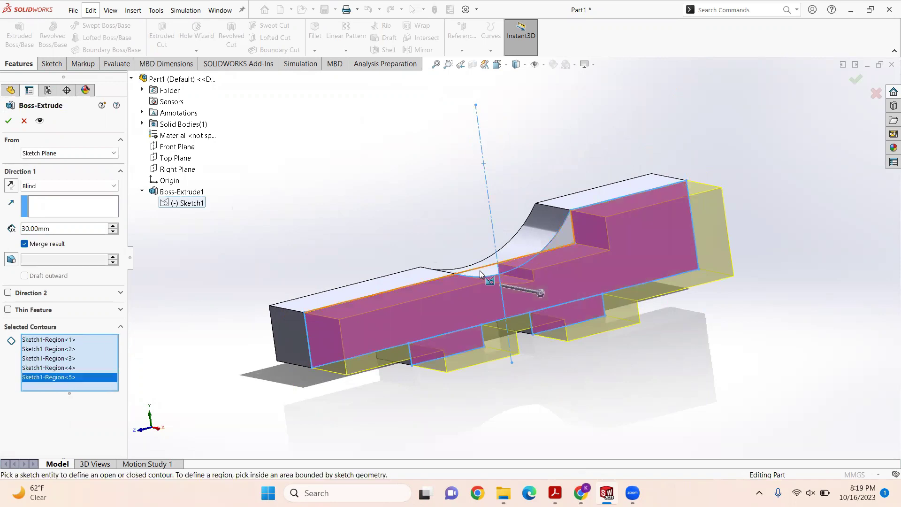
pyautogui.click(481, 271)
pyautogui.moveTo(494, 236); pyautogui.dragTo(504, 243, button='middle')
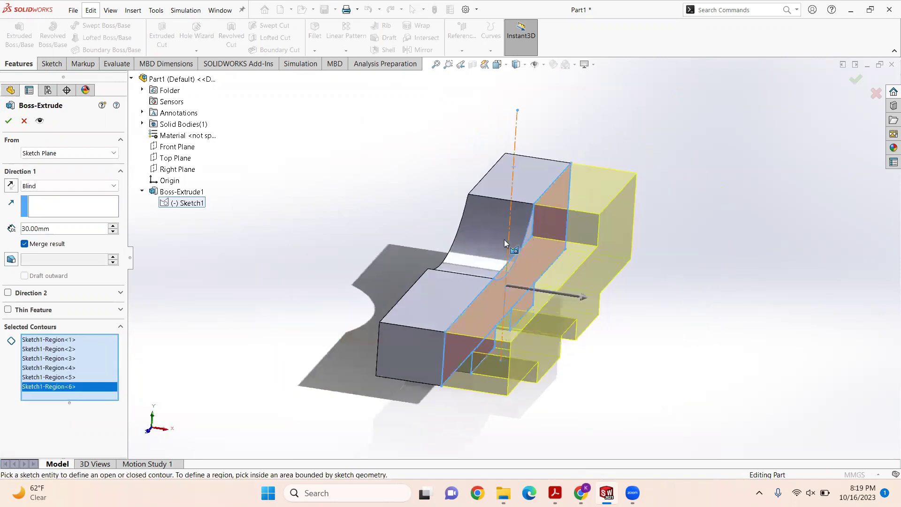
# Step: Reverse the second extrusion's direction toward the existing body and set its blind depth to 70 mm
pyautogui.click(10, 186)
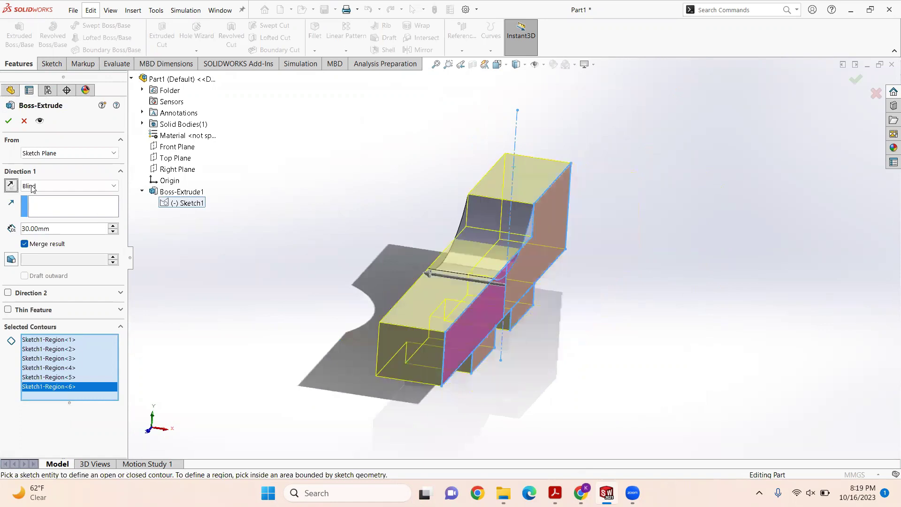
pyautogui.click(26, 229)
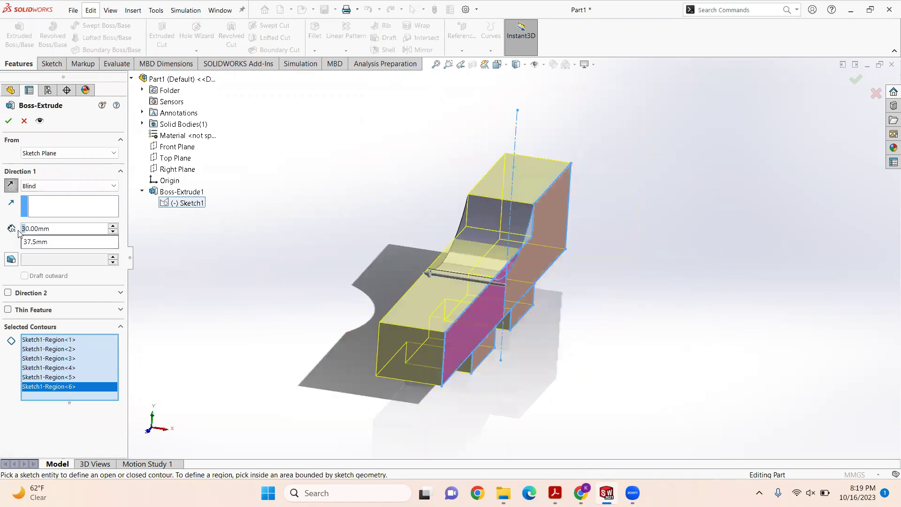
pyautogui.write('7')
pyautogui.press('Return')
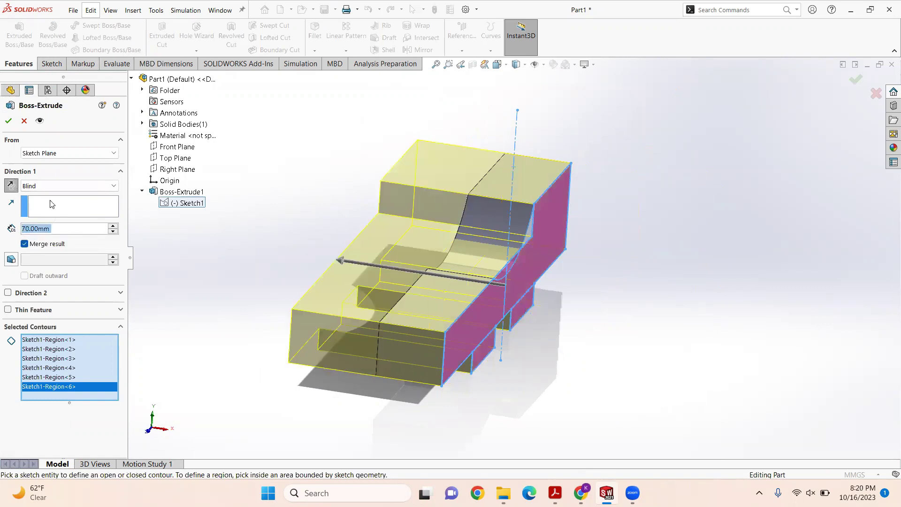
# Step: Change the second extrusion's start condition from the sketch plane to Offset
pyautogui.click(52, 156)
pyautogui.click(55, 179)
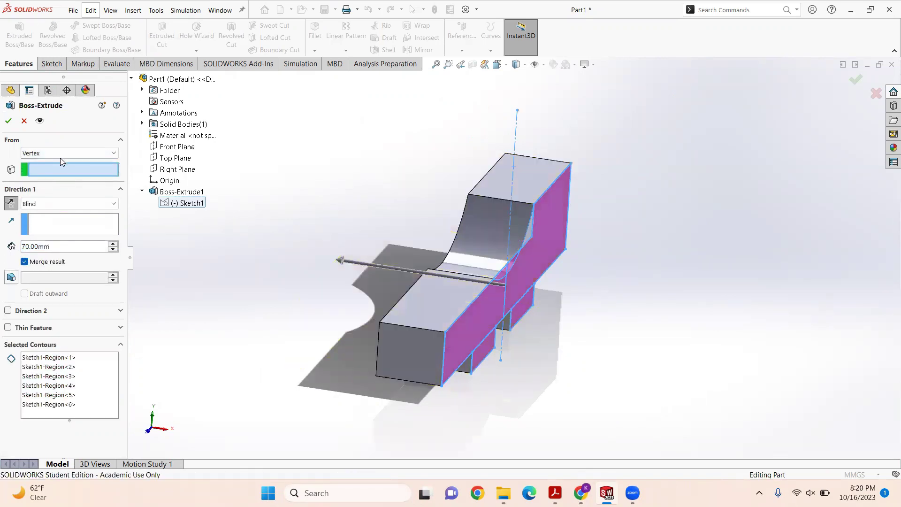
pyautogui.click(60, 155)
pyautogui.click(54, 185)
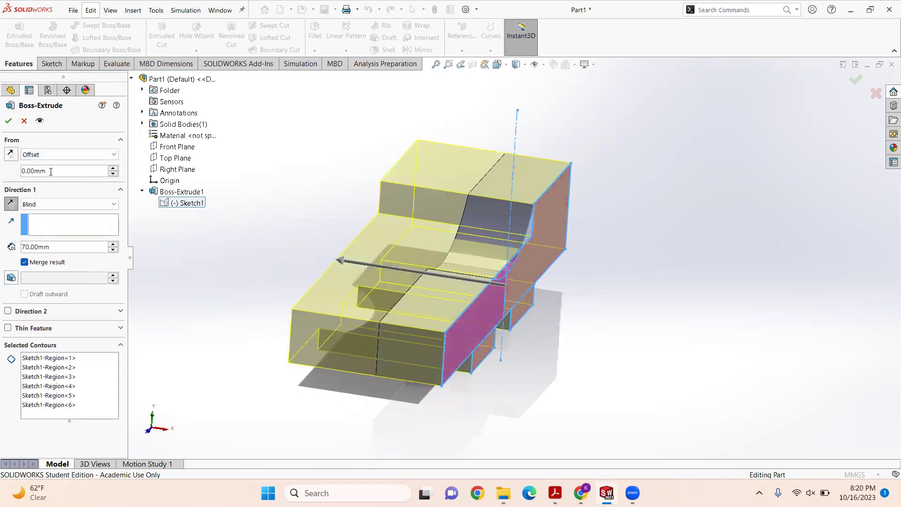
# Step: Set the boss extrusion's start offset to 30 mm, reverse the offset direction, and accept the extrusion
pyautogui.click(24, 171)
pyautogui.write('3')
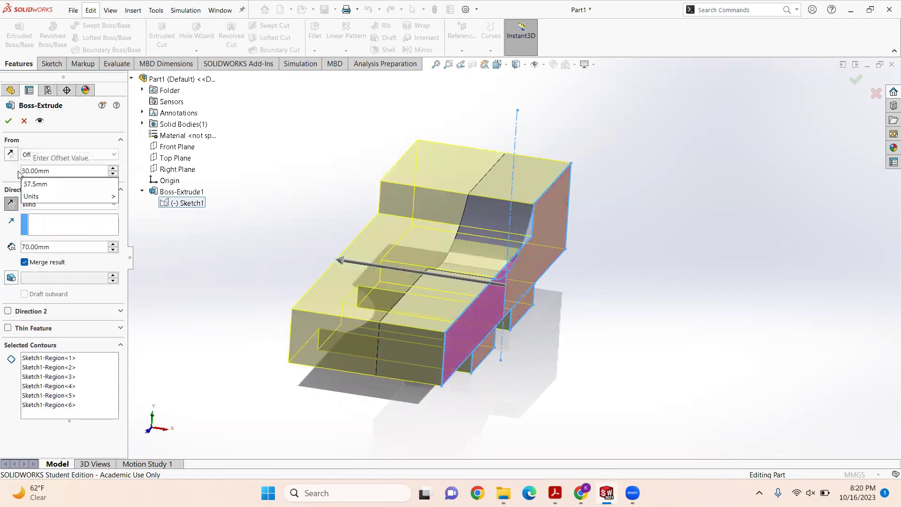
pyautogui.press('Return')
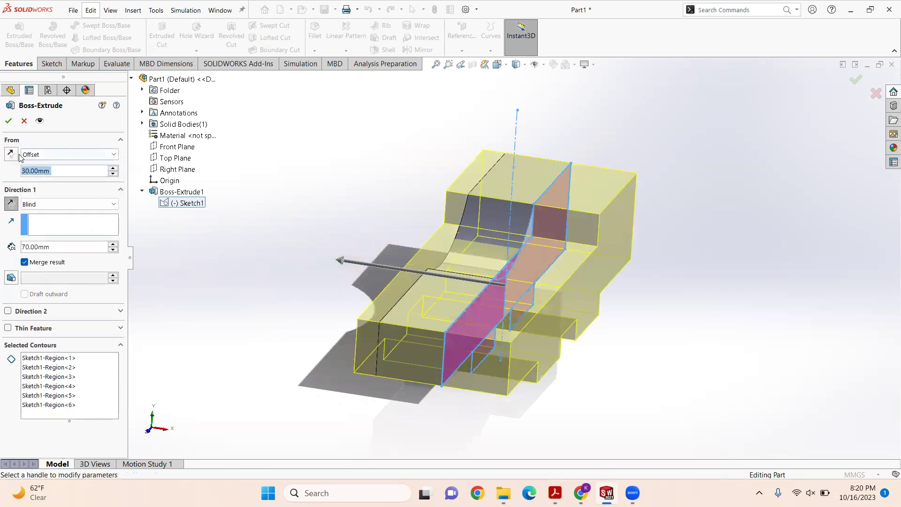
pyautogui.click(10, 155)
pyautogui.moveTo(460, 310); pyautogui.dragTo(296, 255, button='middle')
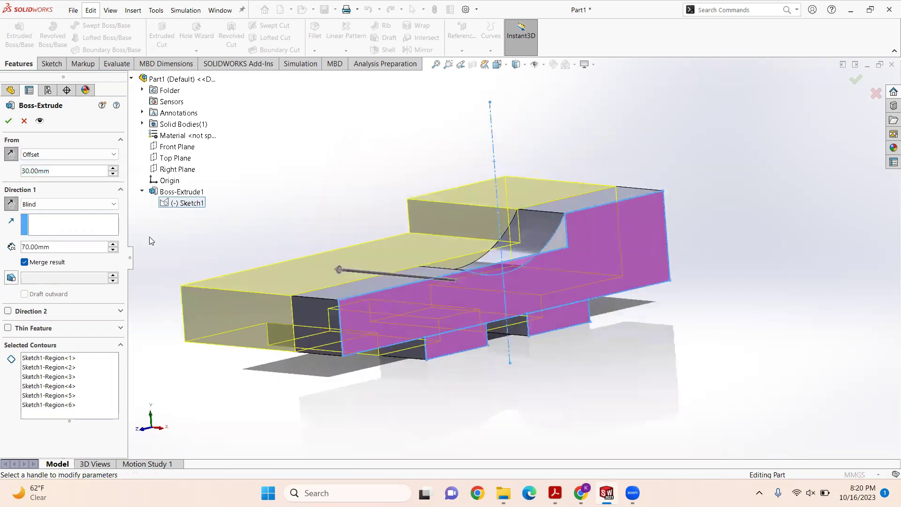
pyautogui.click(10, 121)
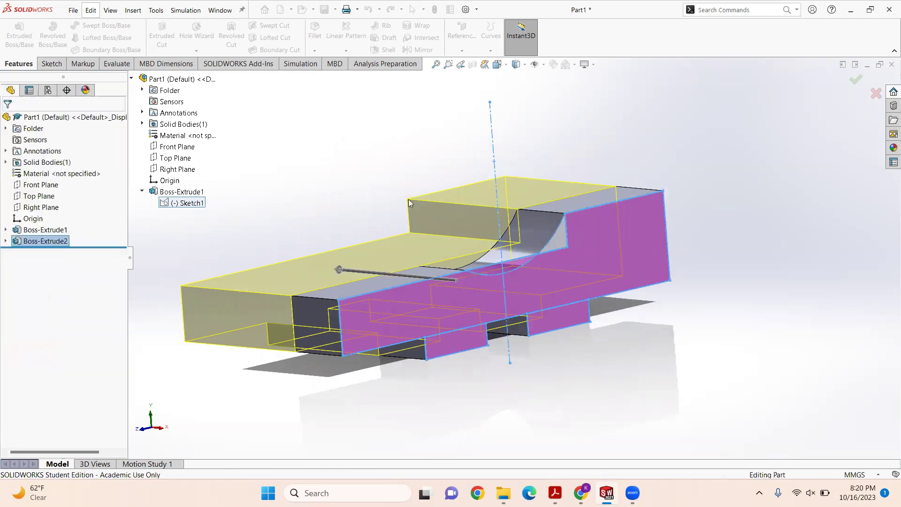
pyautogui.moveTo(409, 199)
pyautogui.mouseDown(button='middle')
pyautogui.moveTo(474, 218)
pyautogui.moveTo(424, 198)
pyautogui.moveTo(484, 227)
pyautogui.moveTo(480, 249)
pyautogui.moveTo(500, 250)
pyautogui.mouseUp(button='middle')
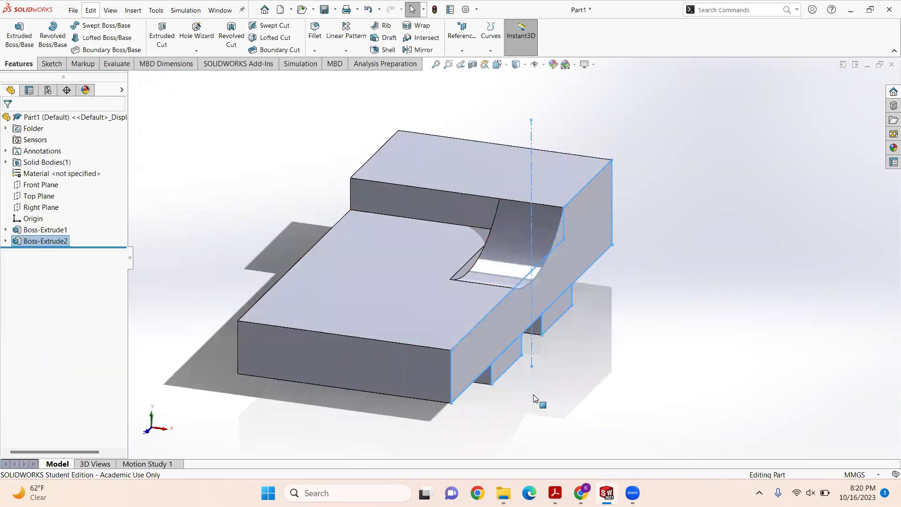
# Step: Check the exam drawing, then sketch a slanted centerline about 67 mm long from the upper outer corner of the block's low front face
pyautogui.moveTo(633, 493)
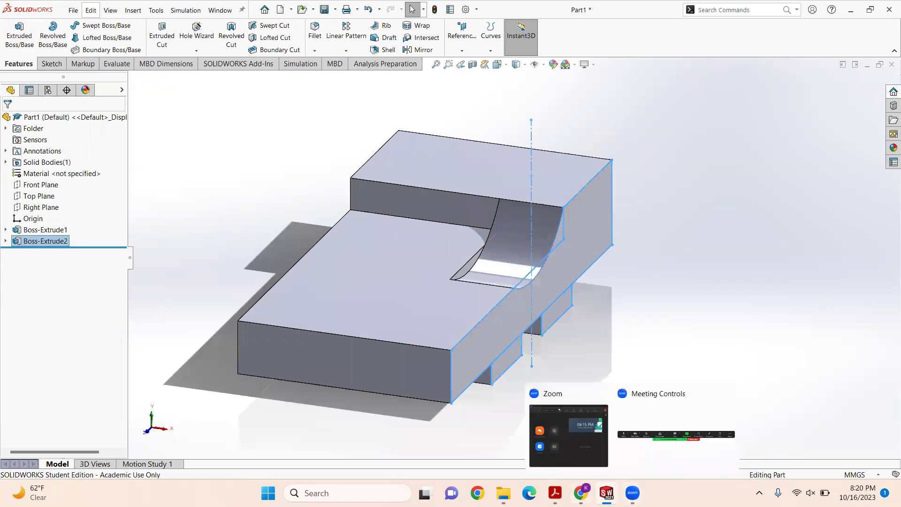
pyautogui.click(556, 493)
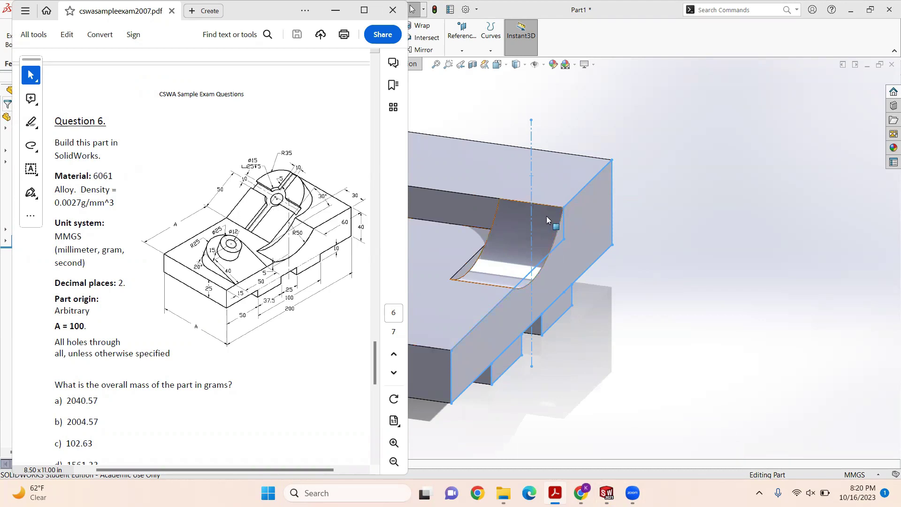
pyautogui.moveTo(481, 266)
pyautogui.mouseDown(button='middle')
pyautogui.moveTo(476, 250)
pyautogui.moveTo(486, 254)
pyautogui.mouseUp(button='middle')
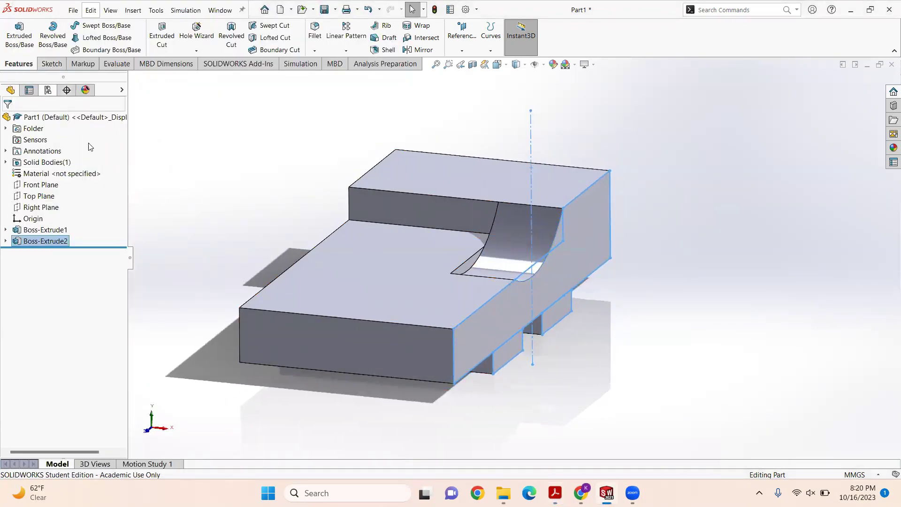
pyautogui.click(52, 63)
pyautogui.click(342, 351)
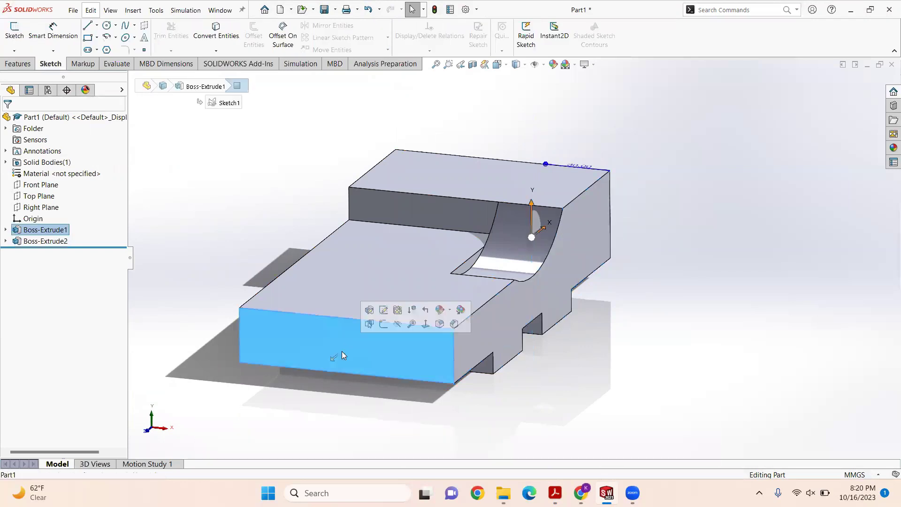
pyautogui.click(383, 324)
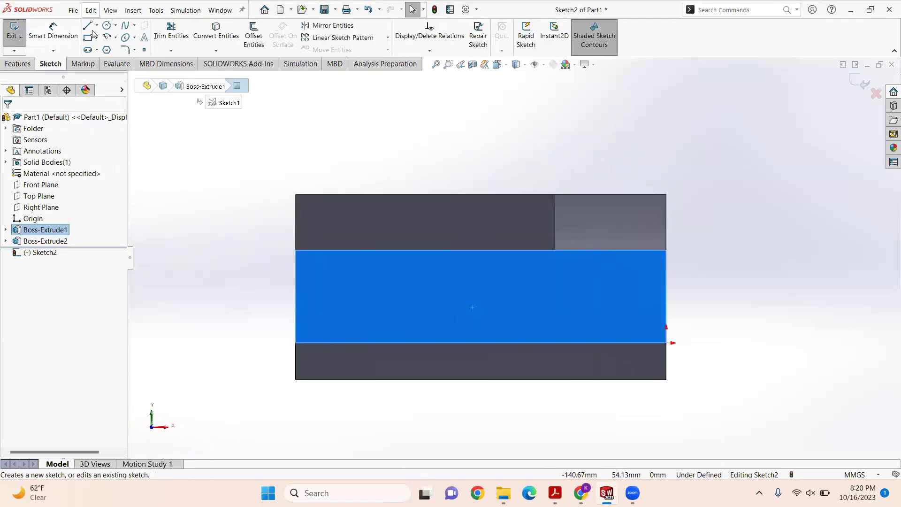
pyautogui.click(98, 26)
pyautogui.click(113, 49)
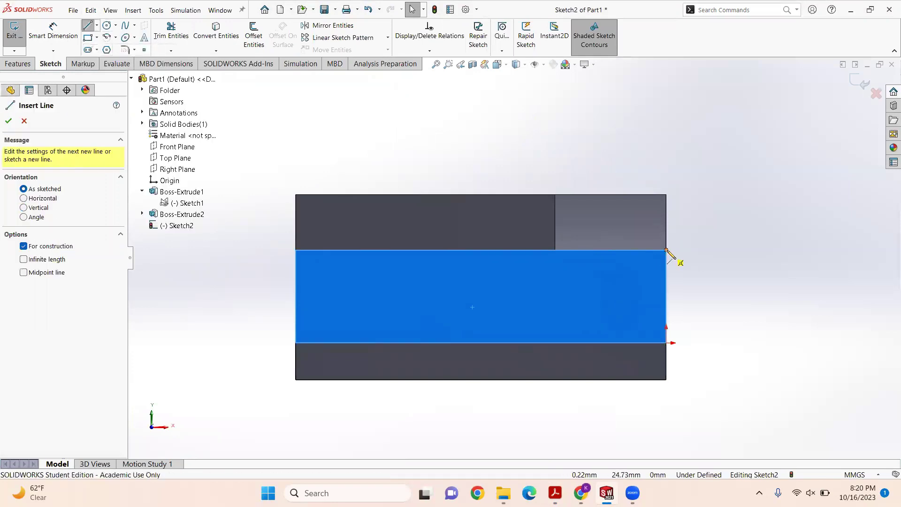
pyautogui.click(666, 251)
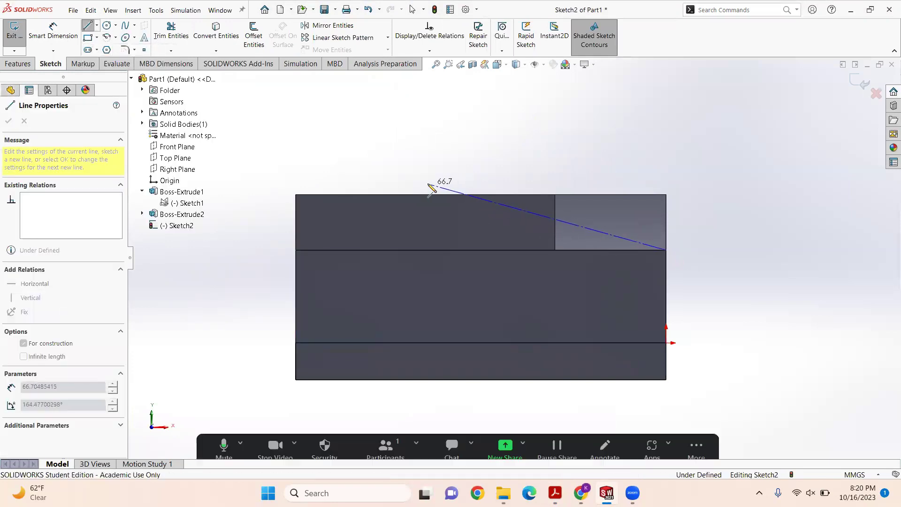
pyautogui.press('Escape')
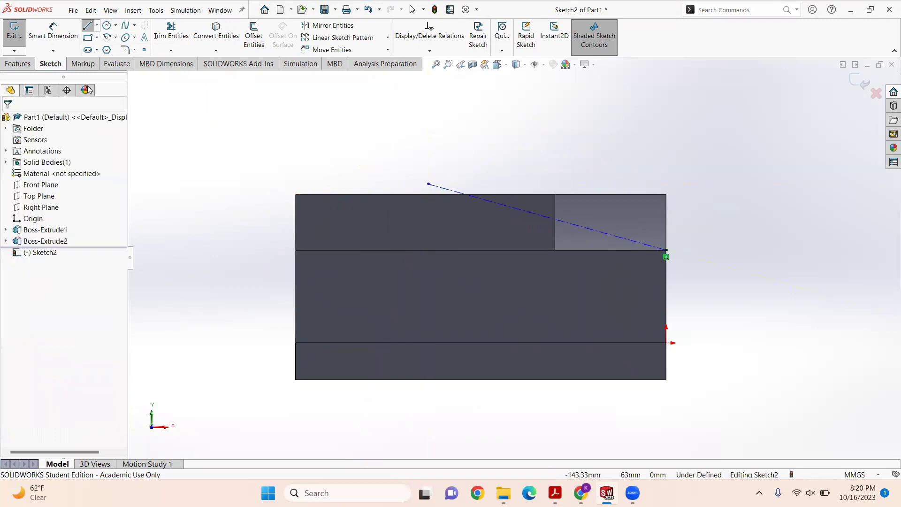
# Step: Dimension the angle between the centerline and the front face's upper edge as 20° and close the sketch
pyautogui.click(59, 43)
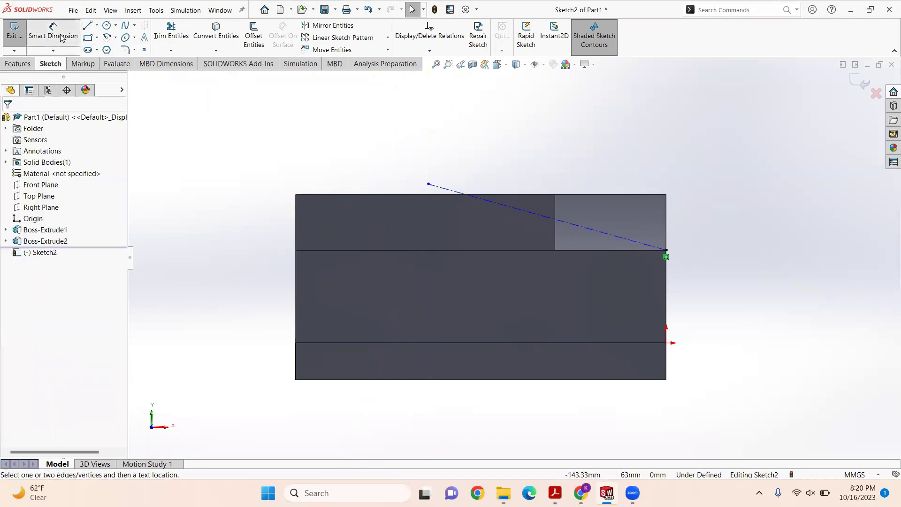
pyautogui.click(567, 225)
pyautogui.click(569, 250)
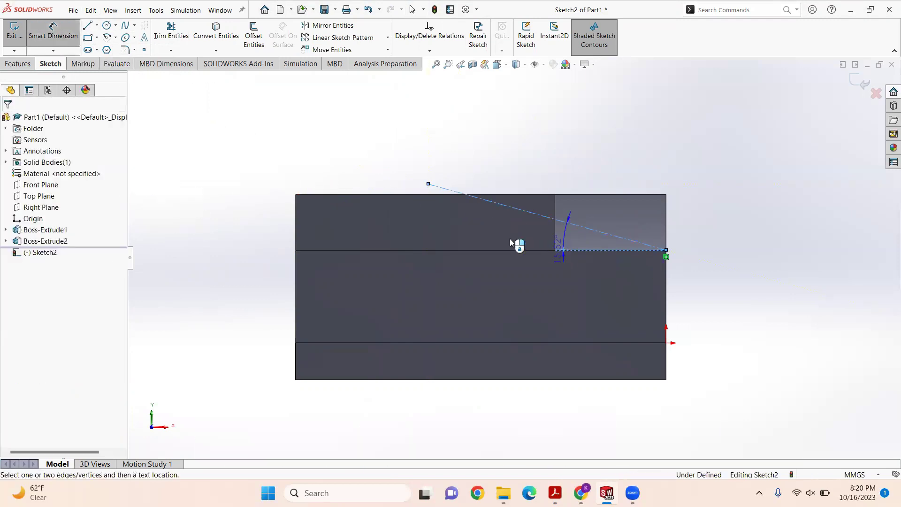
pyautogui.click(287, 220)
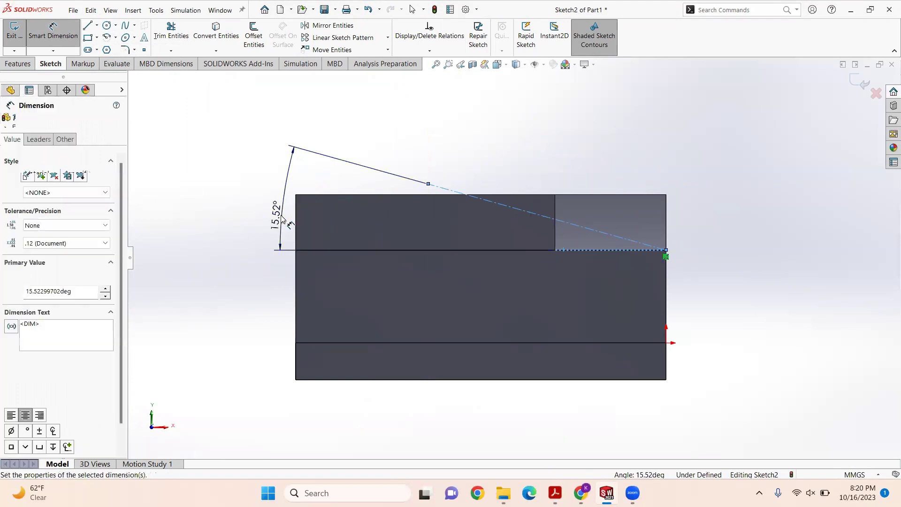
pyautogui.write('20')
pyautogui.press('Return')
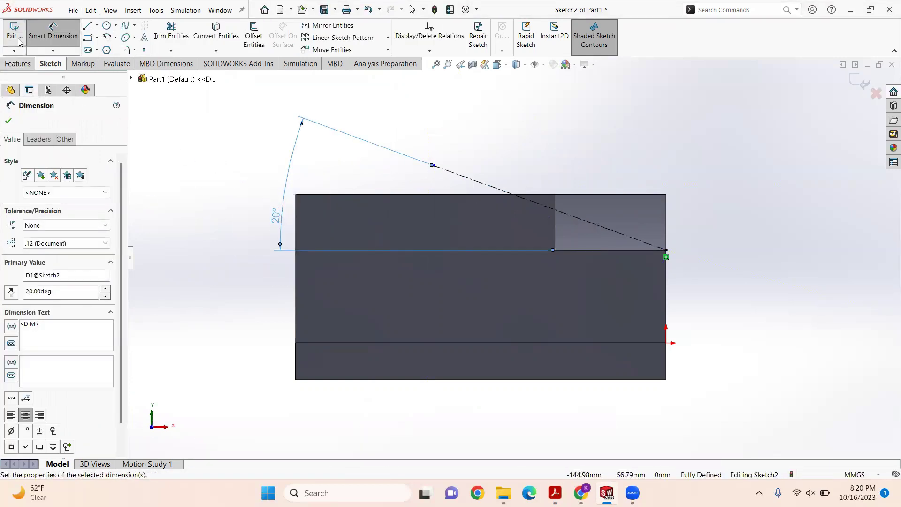
pyautogui.click(13, 35)
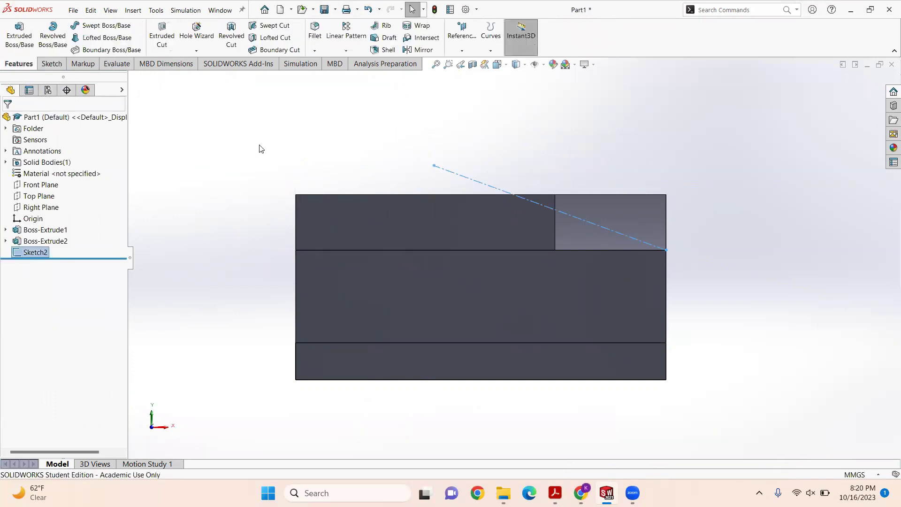
# Step: Try to define a reference plane from the block's upper side edge, the corner vertex and the centerline's free end point
pyautogui.moveTo(568, 208); pyautogui.dragTo(343, 254, button='middle')
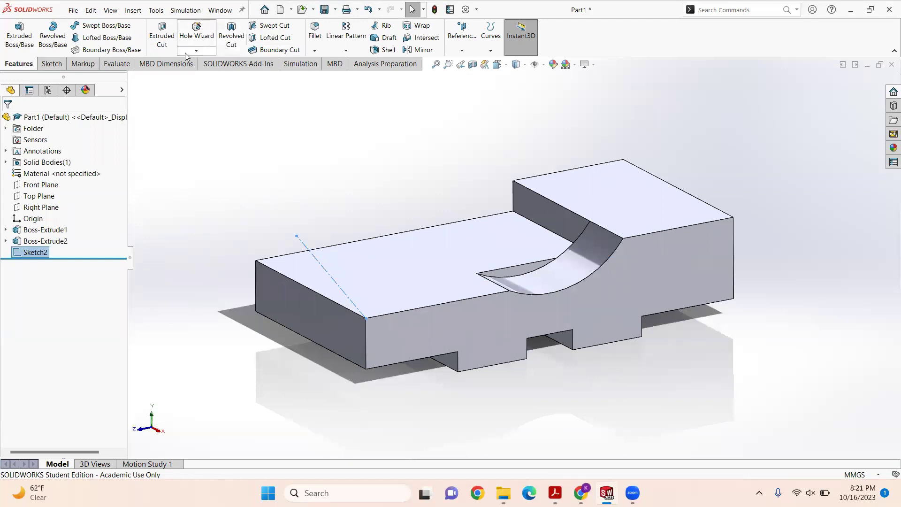
pyautogui.click(461, 31)
pyautogui.click(465, 62)
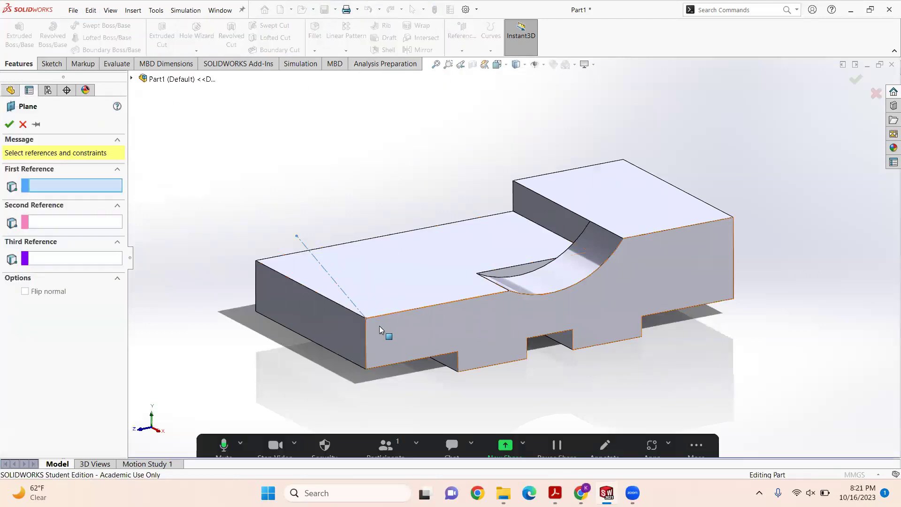
pyautogui.click(398, 312)
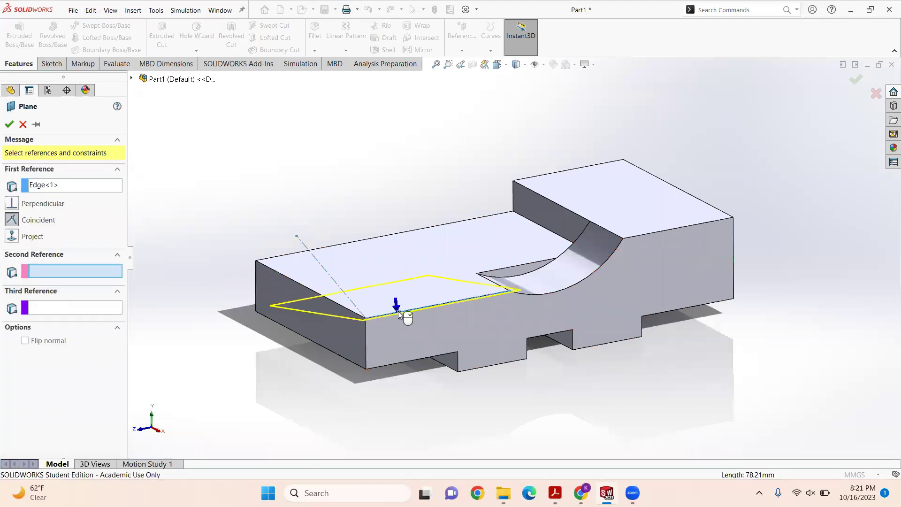
pyautogui.click(365, 319)
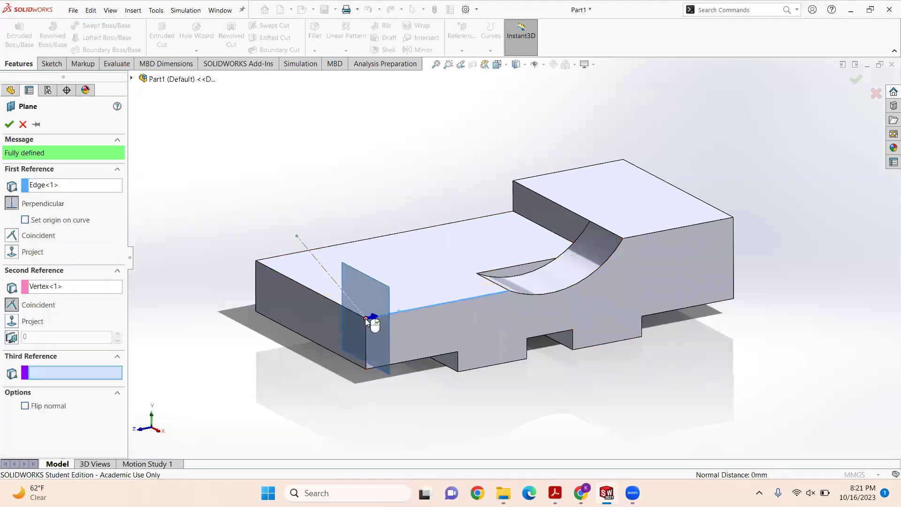
pyautogui.click(297, 235)
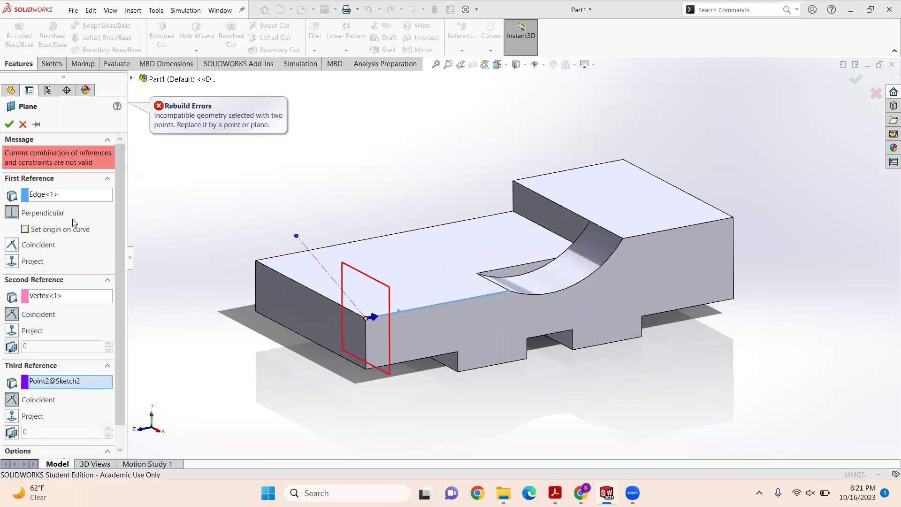
# Step: Replace the plane's references with the 20° centerline and the upper side edge, both coincident, and create the plane
pyautogui.rightClick(64, 196)
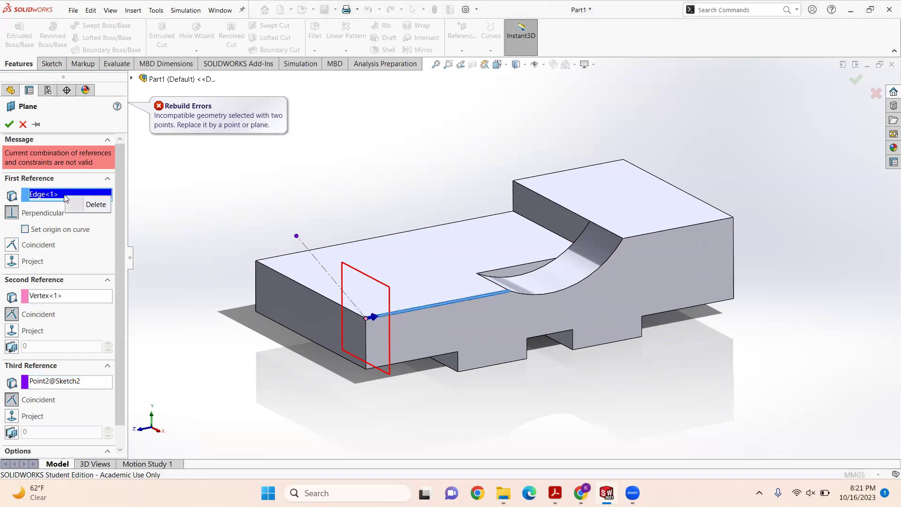
pyautogui.click(94, 203)
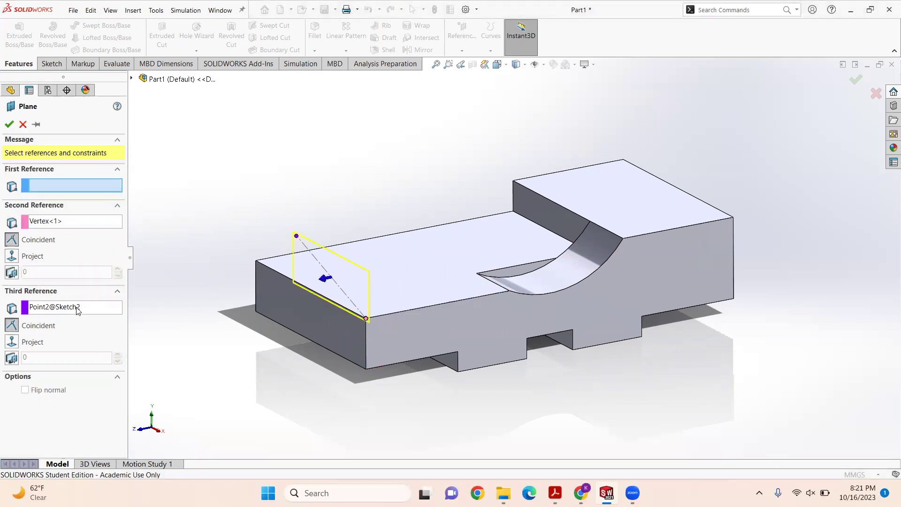
pyautogui.click(77, 311)
pyautogui.rightClick(81, 306)
pyautogui.click(106, 312)
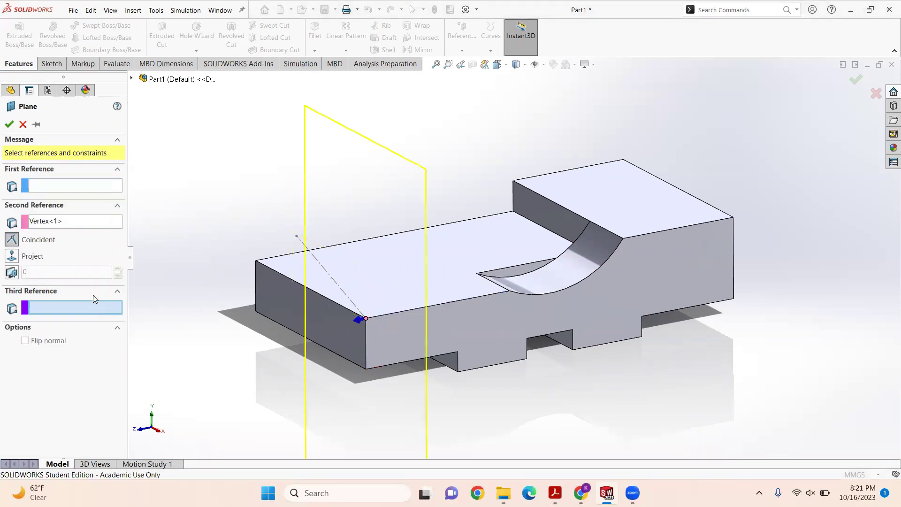
pyautogui.click(325, 271)
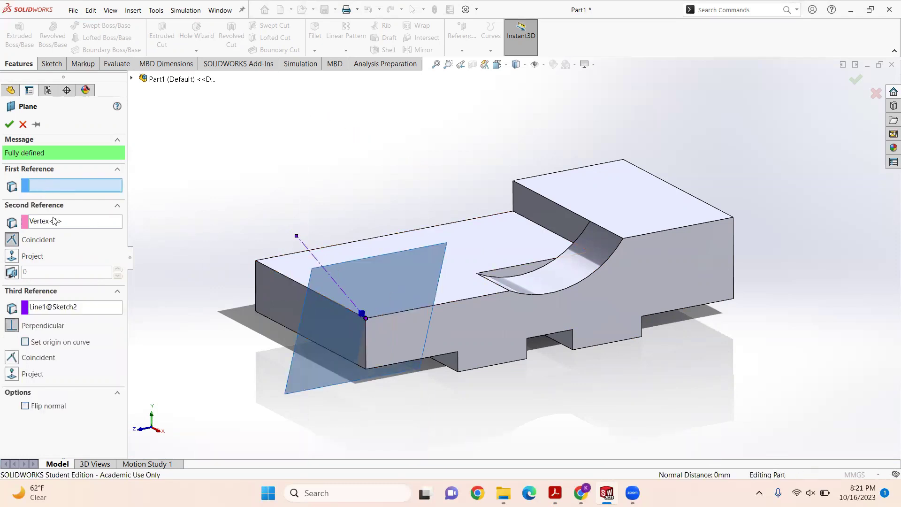
pyautogui.click(83, 312)
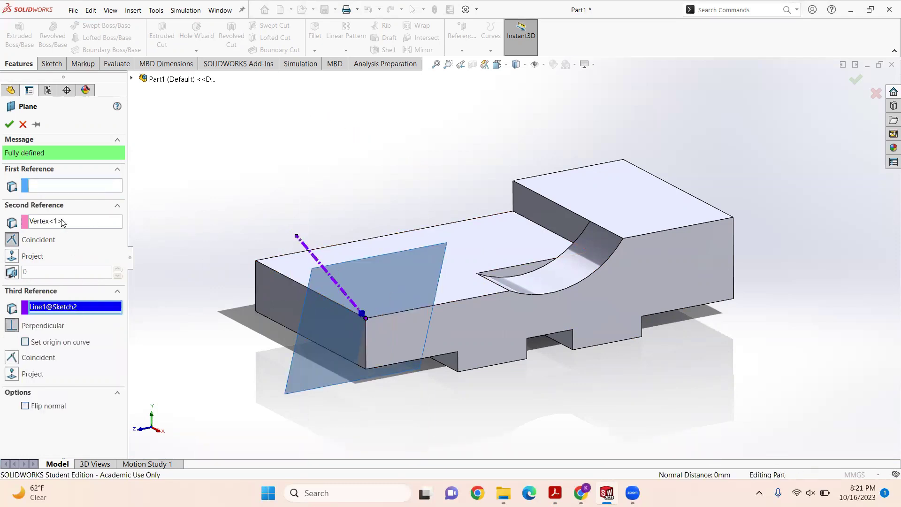
pyautogui.rightClick(65, 225)
pyautogui.click(93, 230)
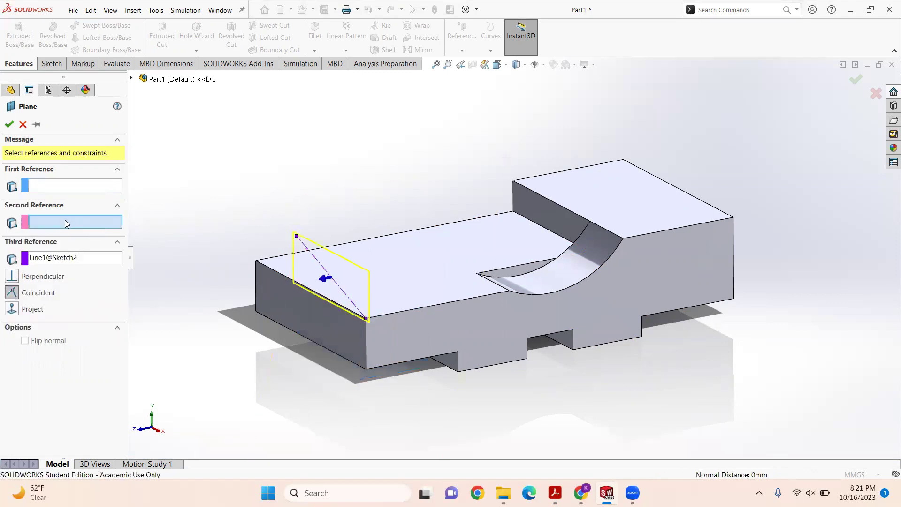
pyautogui.click(421, 308)
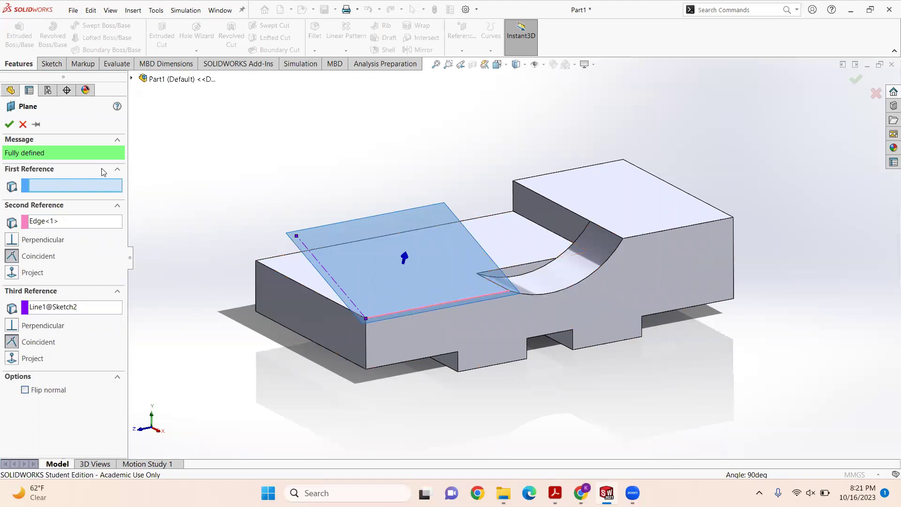
pyautogui.click(9, 124)
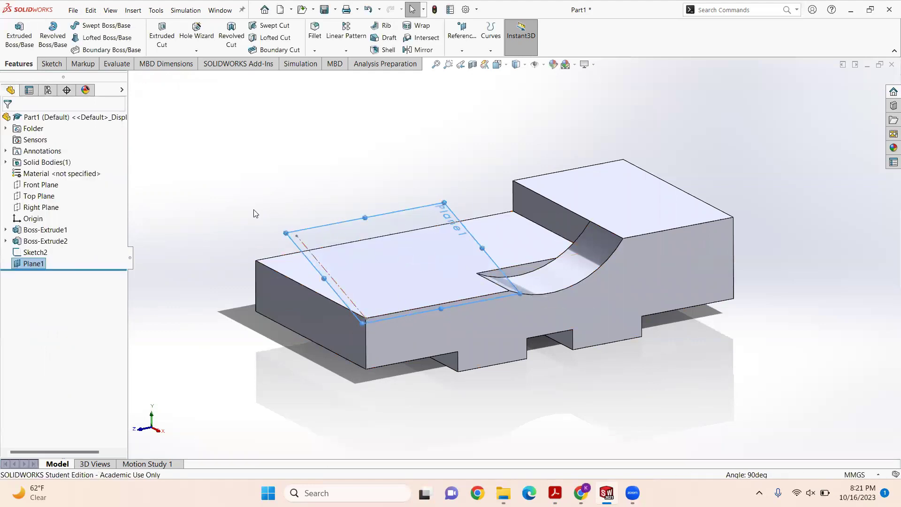
# Step: Start a new sketch on the inclined reference plane
pyautogui.moveTo(248, 217); pyautogui.dragTo(266, 212, button='middle')
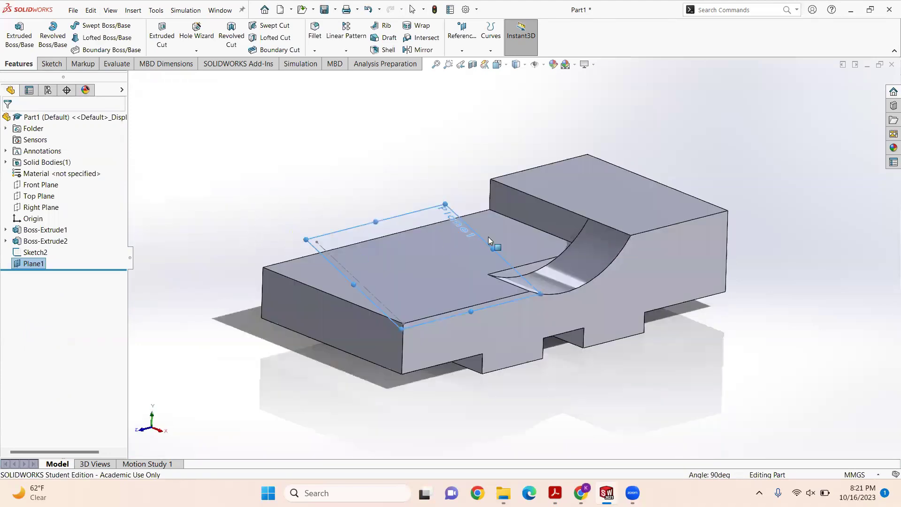
pyautogui.moveTo(433, 242); pyautogui.dragTo(443, 202, button='middle')
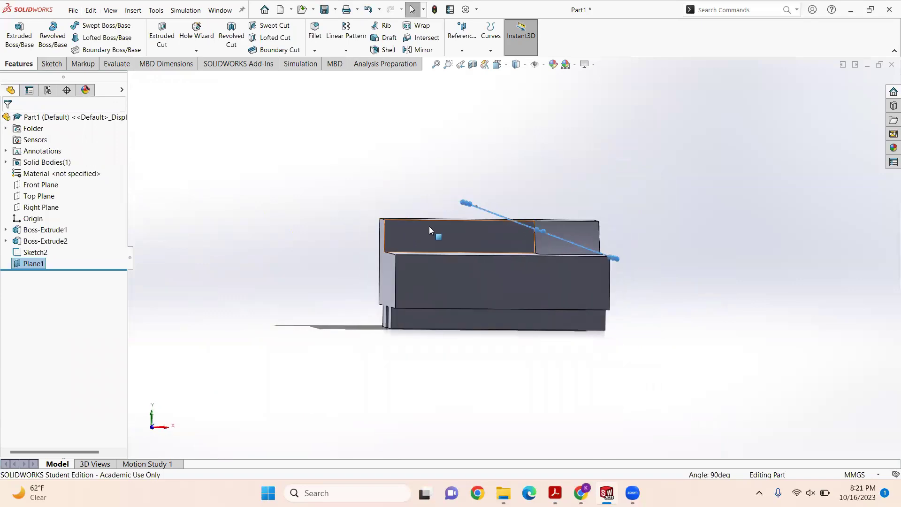
pyautogui.click(497, 64)
pyautogui.click(405, 244)
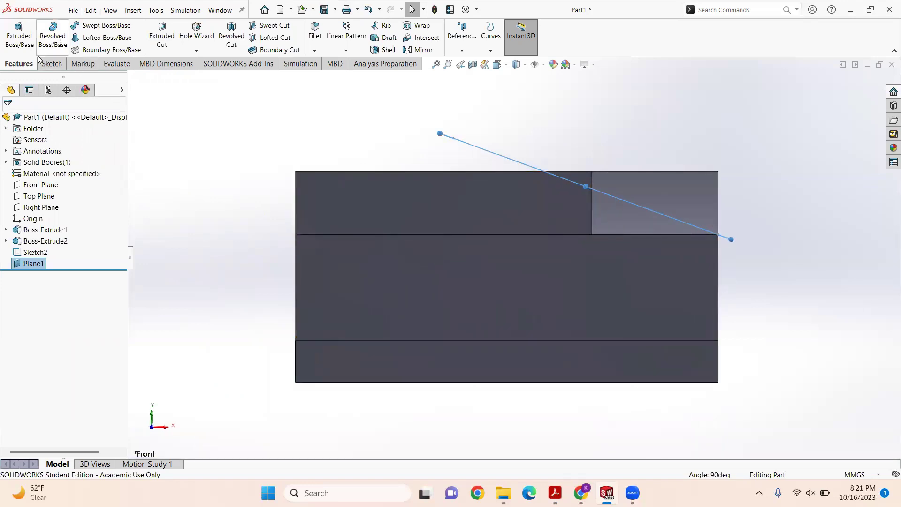
pyautogui.click(50, 64)
pyautogui.click(19, 42)
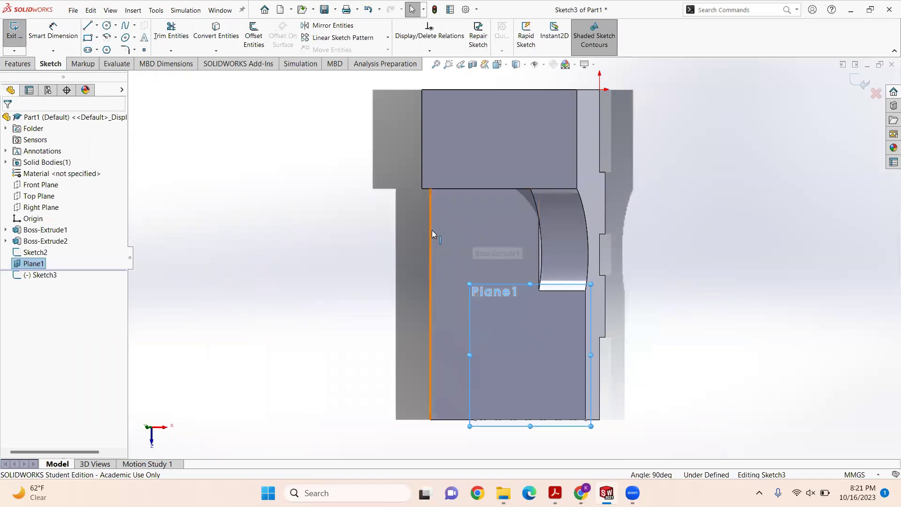
# Step: Close the empty sketch on the inclined plane and start a new sketch on the raised step's vertical face
pyautogui.moveTo(445, 248); pyautogui.dragTo(478, 236, button='middle')
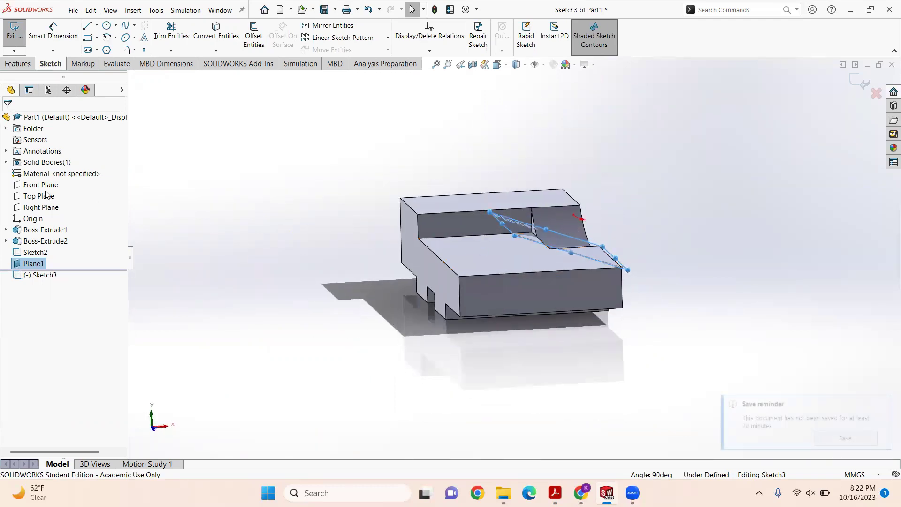
pyautogui.click(14, 32)
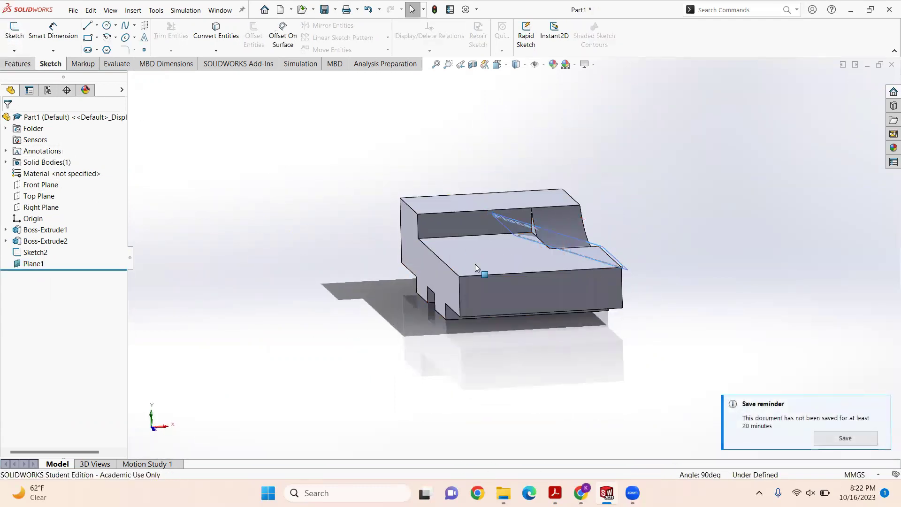
pyautogui.click(460, 227)
pyautogui.click(14, 32)
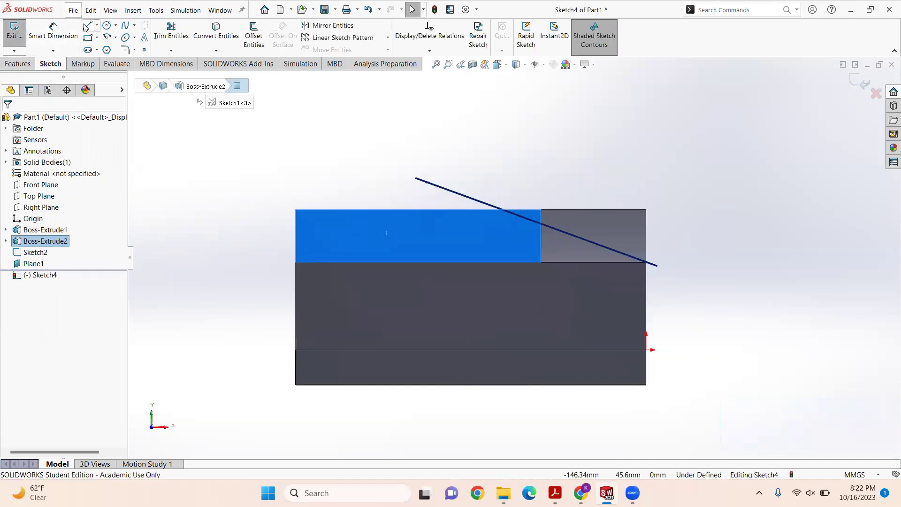
# Step: Draw a line along the lower edge of the step's vertical face between its two corners and close the sketch
pyautogui.click(541, 262)
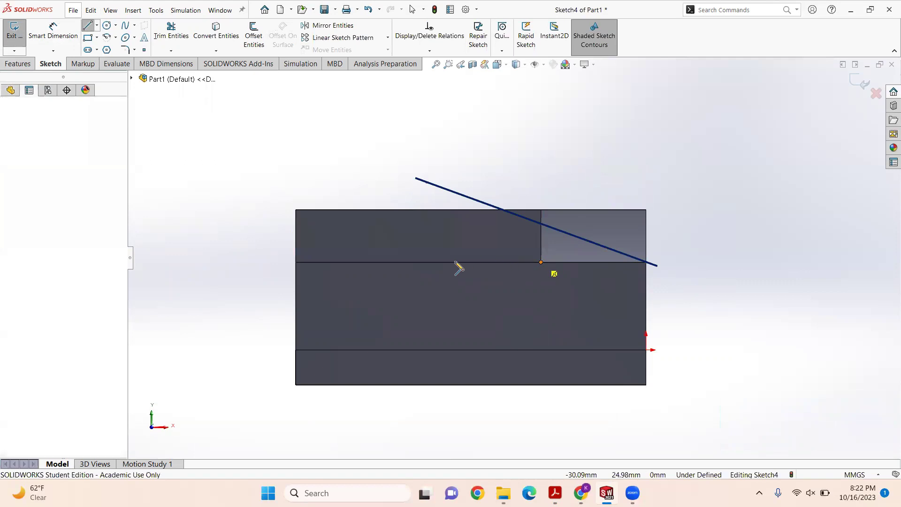
pyautogui.click(296, 262)
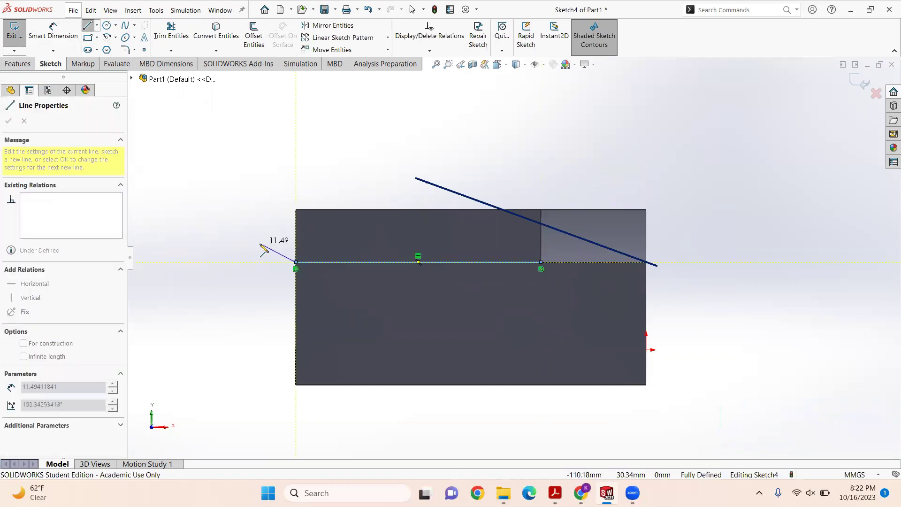
pyautogui.press('Escape')
pyautogui.press('Escape')
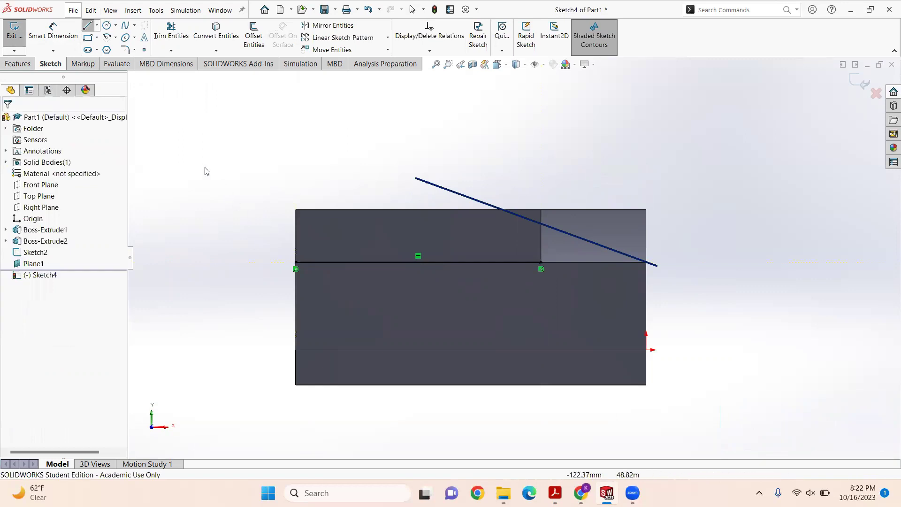
pyautogui.click(10, 42)
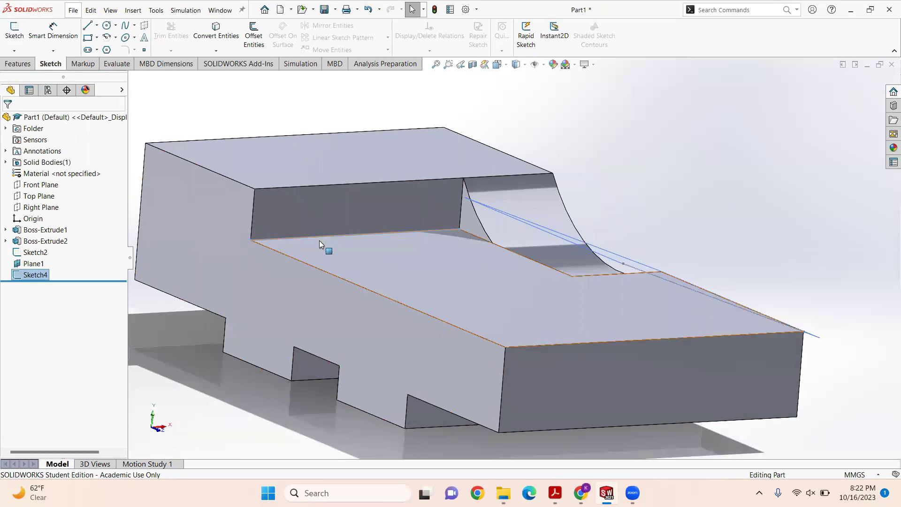
# Step: Sketch a line about 89 mm long on the block's long side face, running along the upper edge from the front corner
pyautogui.moveTo(255, 249); pyautogui.dragTo(460, 284, button='middle')
pyautogui.click(459, 291)
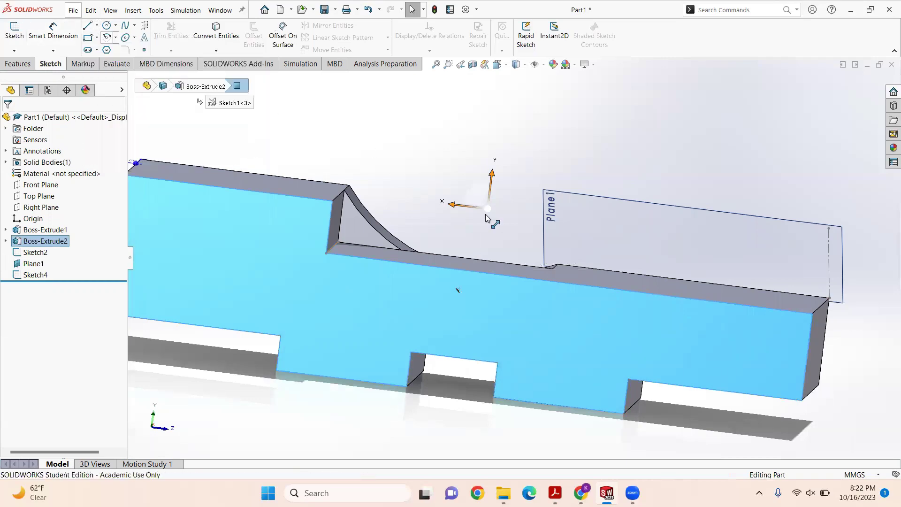
pyautogui.click(507, 65)
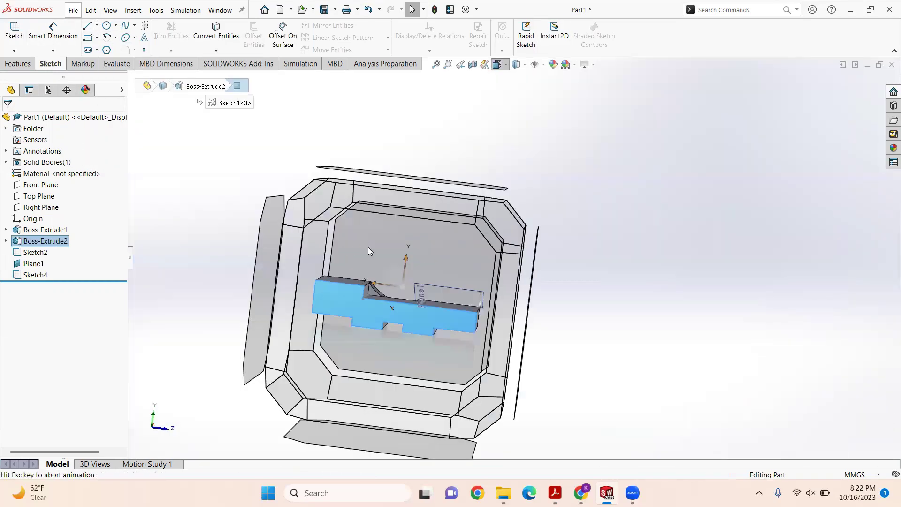
pyautogui.click(97, 25)
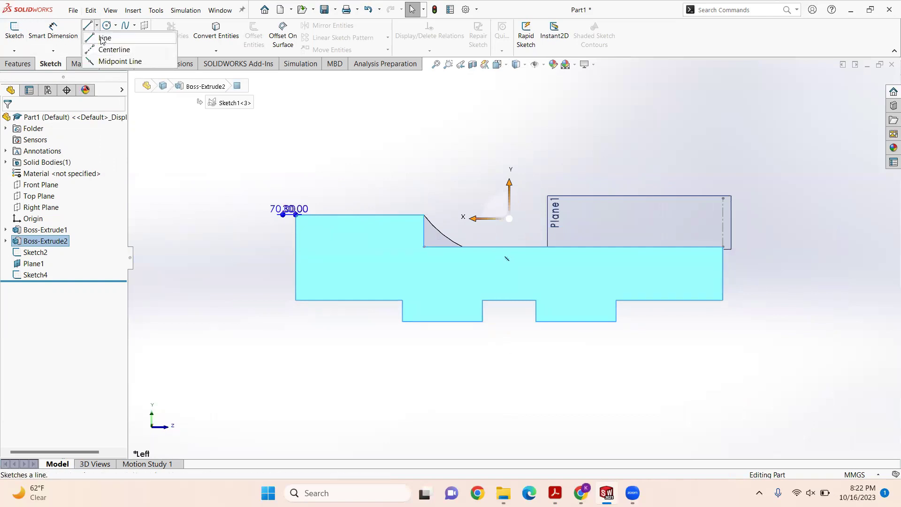
pyautogui.click(101, 37)
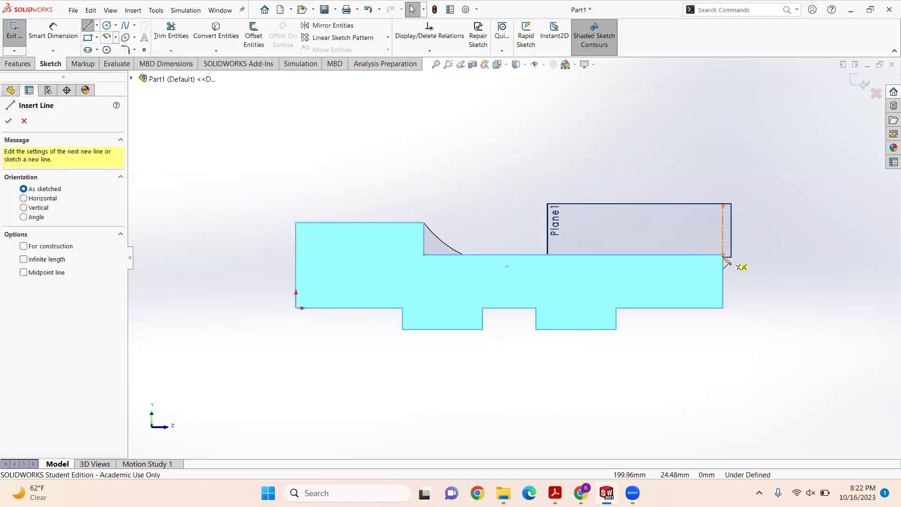
pyautogui.click(723, 255)
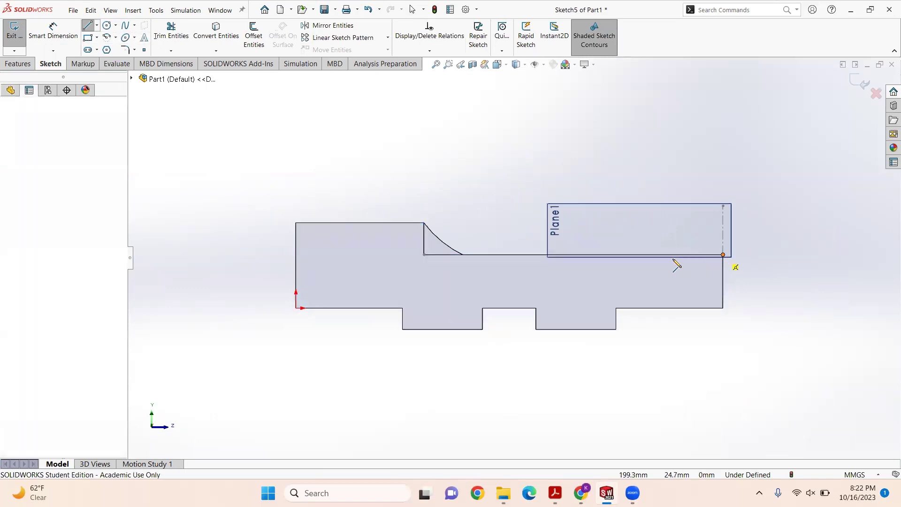
pyautogui.click(534, 254)
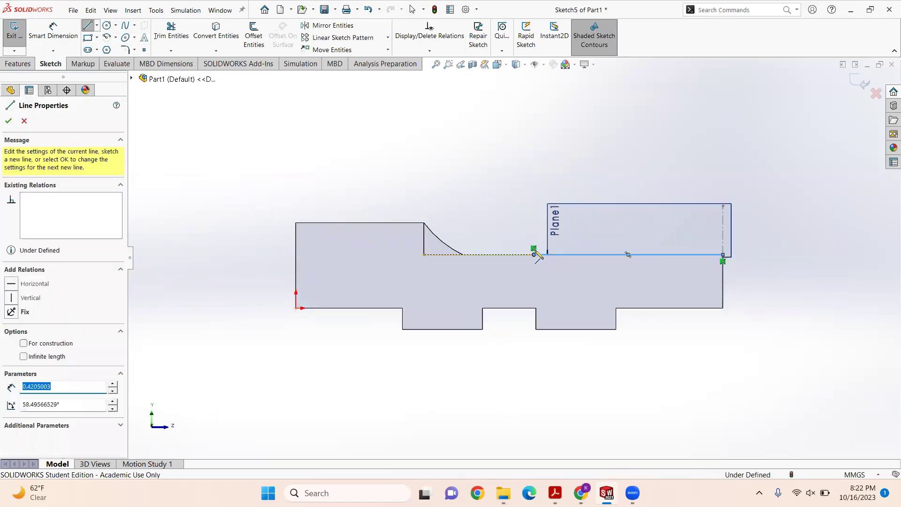
pyautogui.press('Escape')
# Step: Dimension the line along the side face's upper edge as 100 mm
pyautogui.click(53, 30)
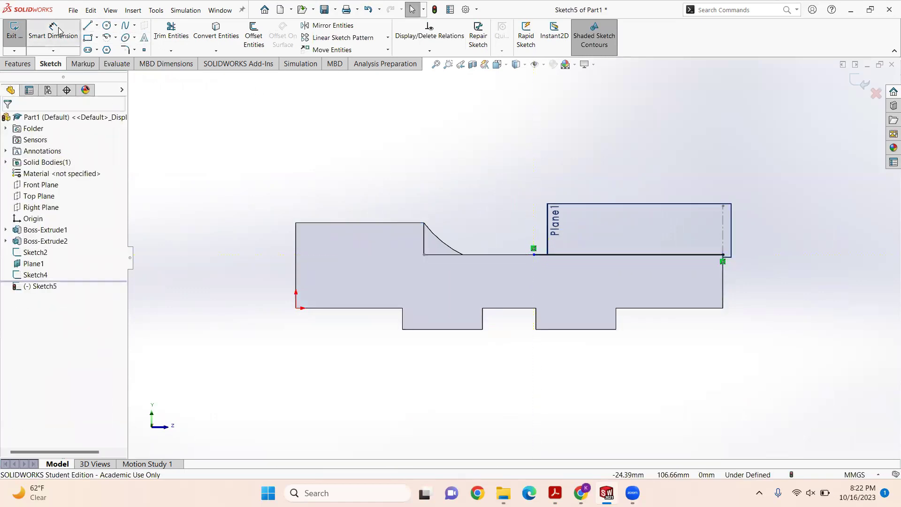
pyautogui.click(554, 256)
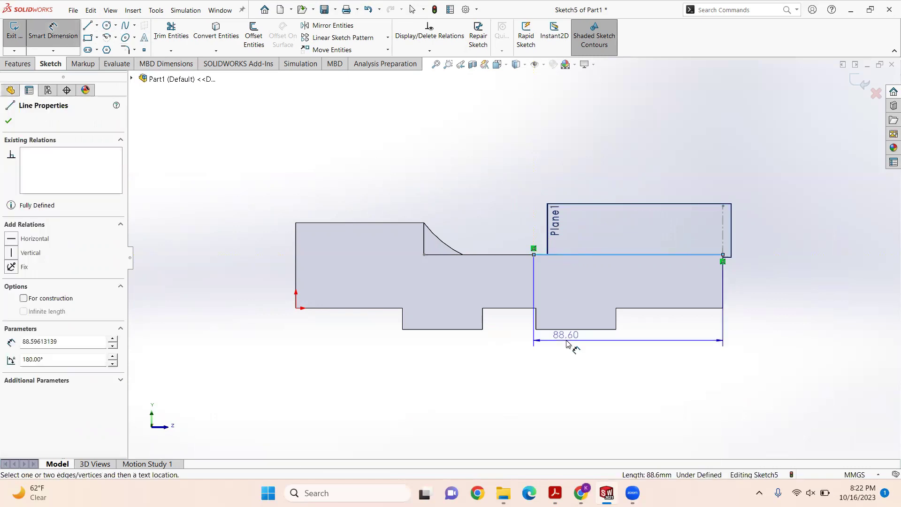
pyautogui.click(577, 345)
pyautogui.write('100')
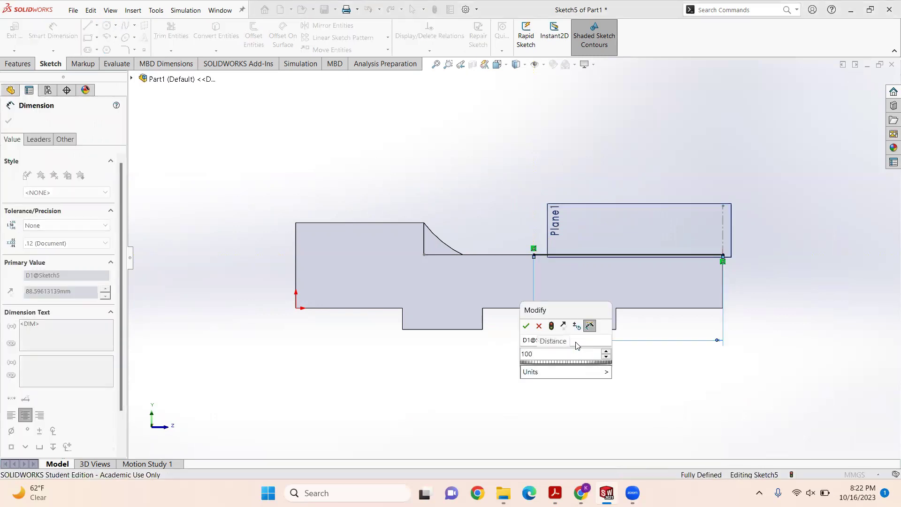
pyautogui.press('Return')
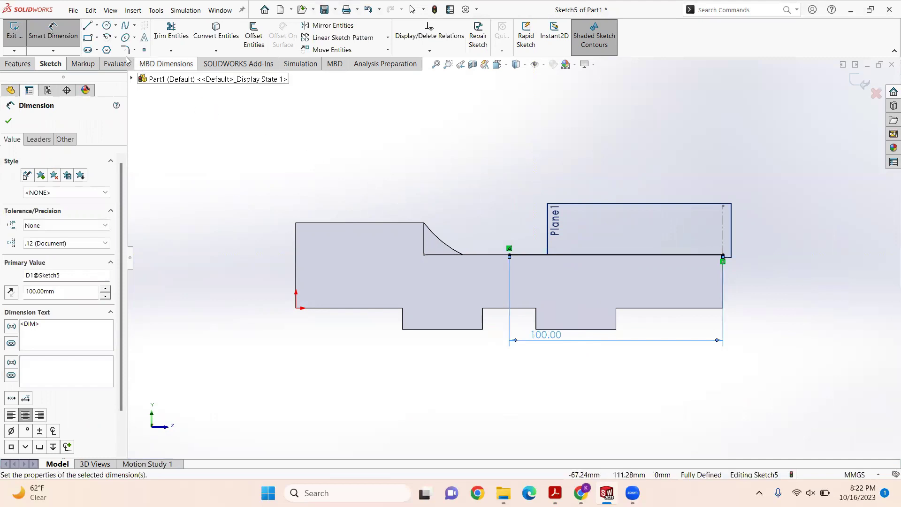
# Step: Draw a centerline about 92 mm long from the 100 mm line's inner end, rising over the raised step at about 24°
pyautogui.click(97, 26)
pyautogui.click(116, 50)
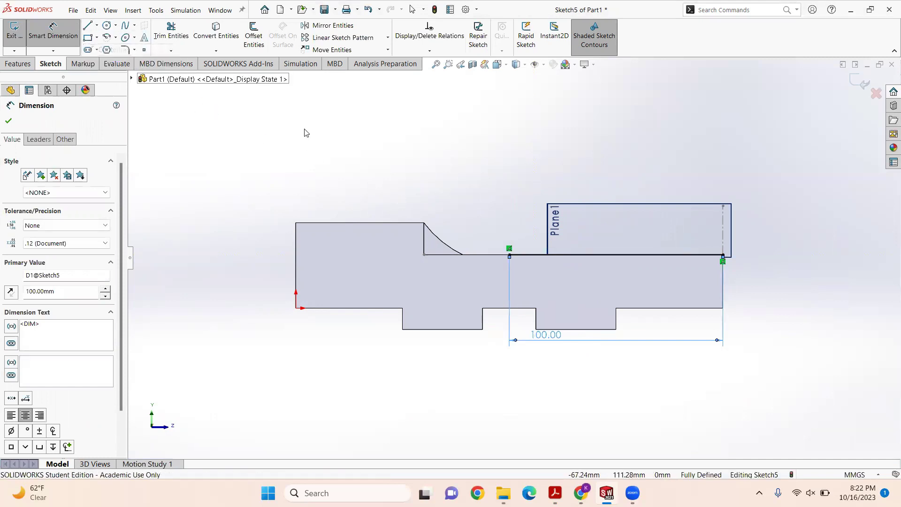
pyautogui.click(509, 255)
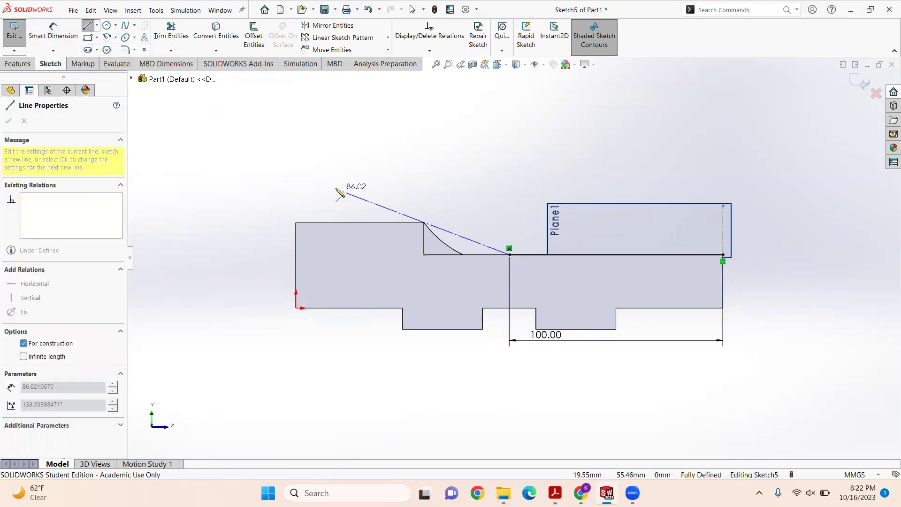
pyautogui.click(330, 175)
pyautogui.press('Escape')
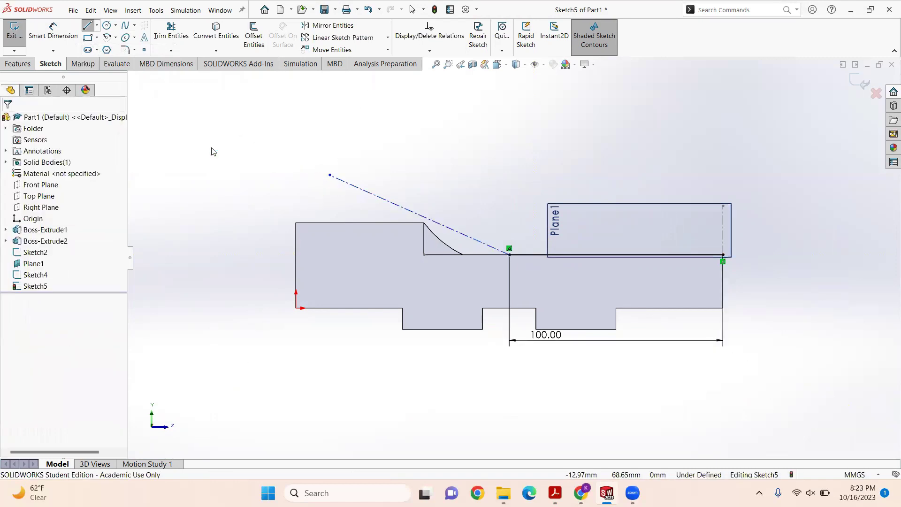
# Step: Dimension the angle between the centerline and the side face's upper edge as 30° and close the sketch
pyautogui.click(53, 33)
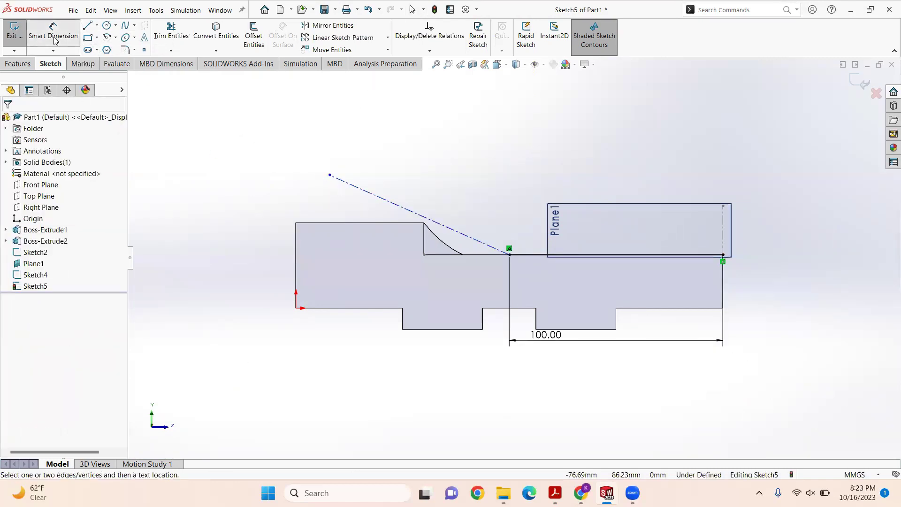
pyautogui.click(475, 255)
pyautogui.click(470, 237)
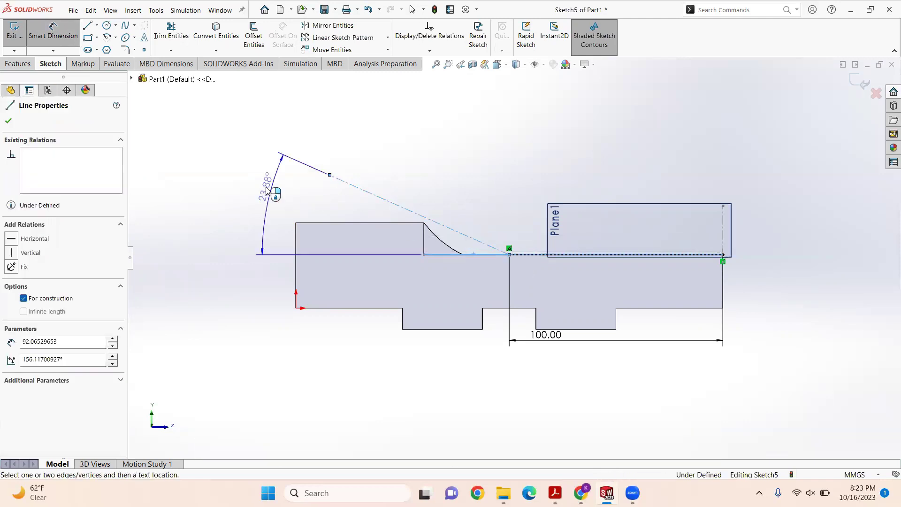
pyautogui.click(265, 190)
pyautogui.write('30')
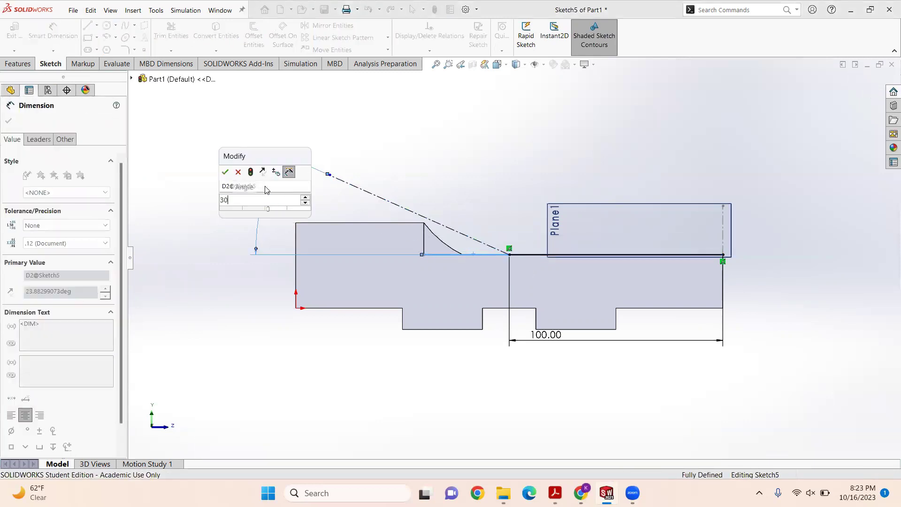
pyautogui.press('Return')
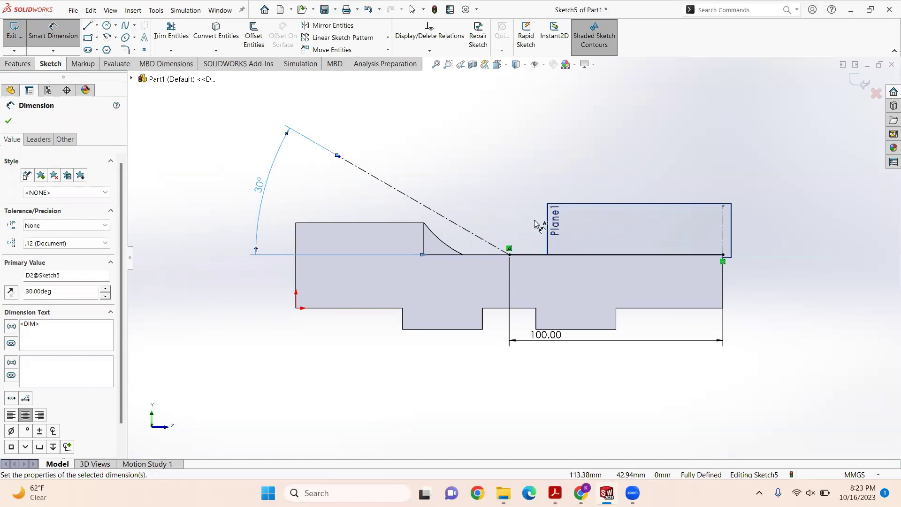
pyautogui.moveTo(517, 220)
pyautogui.mouseDown(button='middle')
pyautogui.moveTo(489, 215)
pyautogui.moveTo(498, 236)
pyautogui.mouseUp(button='middle')
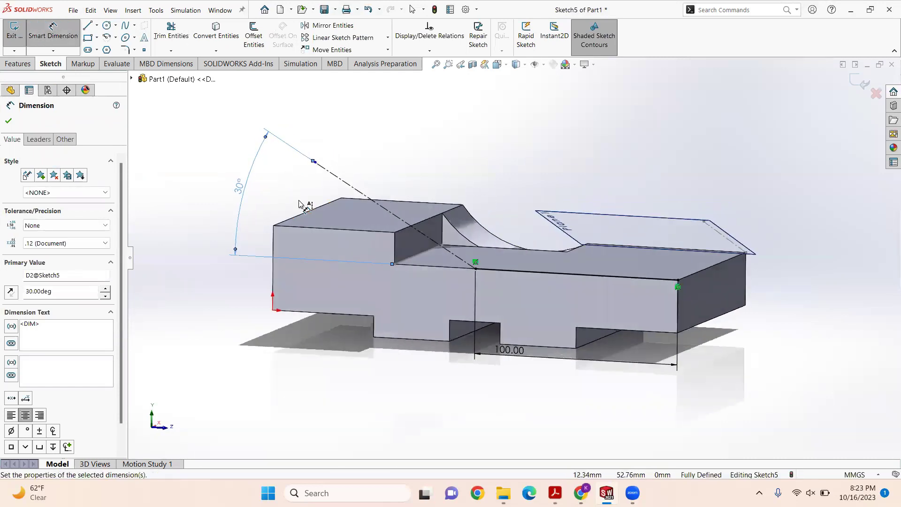
pyautogui.click(18, 64)
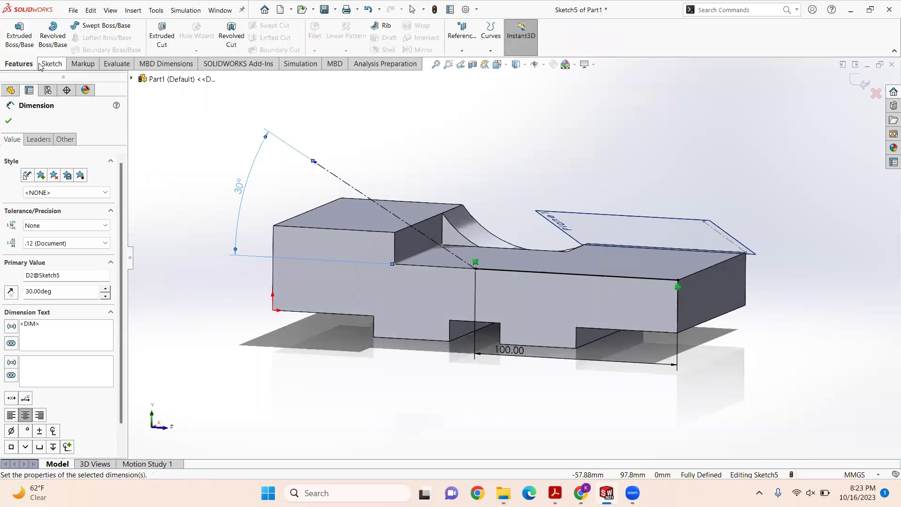
pyautogui.click(51, 63)
pyautogui.click(14, 31)
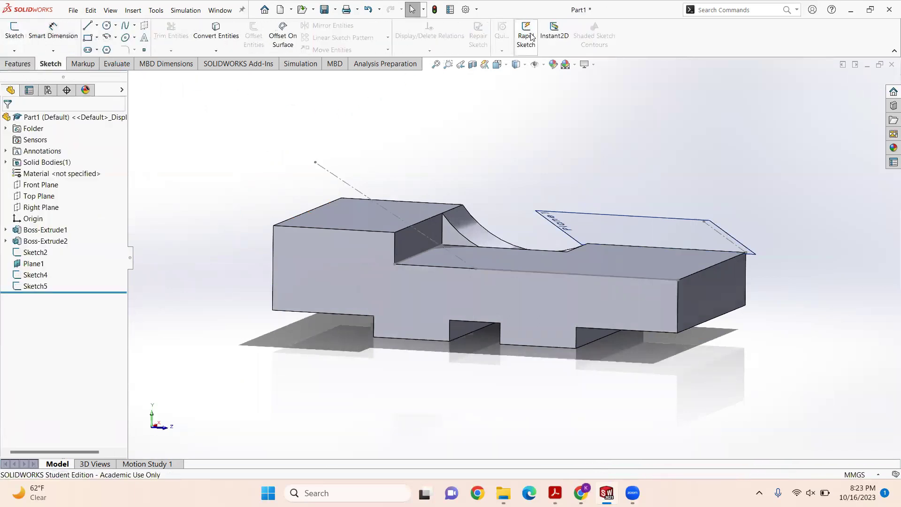
# Step: Create a reference plane at 30° to the lower top face, coincident with both end points of the side face's centerline
pyautogui.click(18, 64)
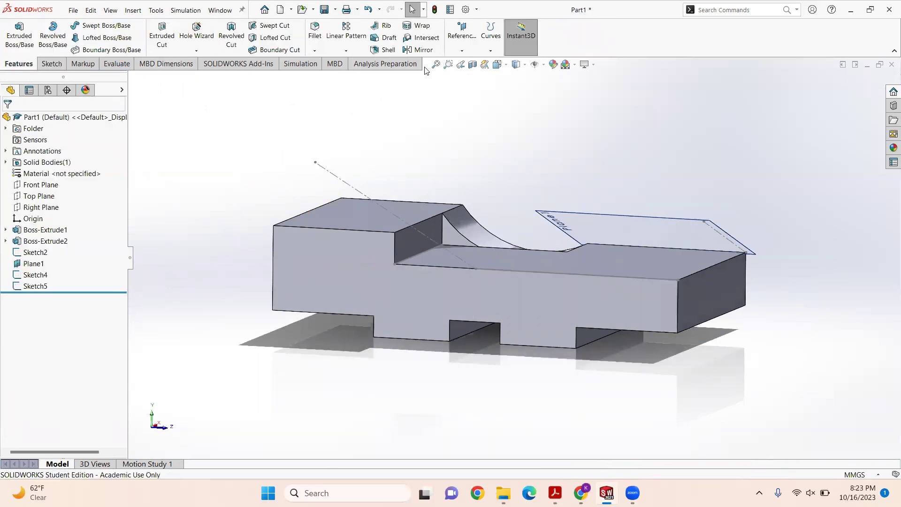
pyautogui.click(459, 36)
pyautogui.click(468, 65)
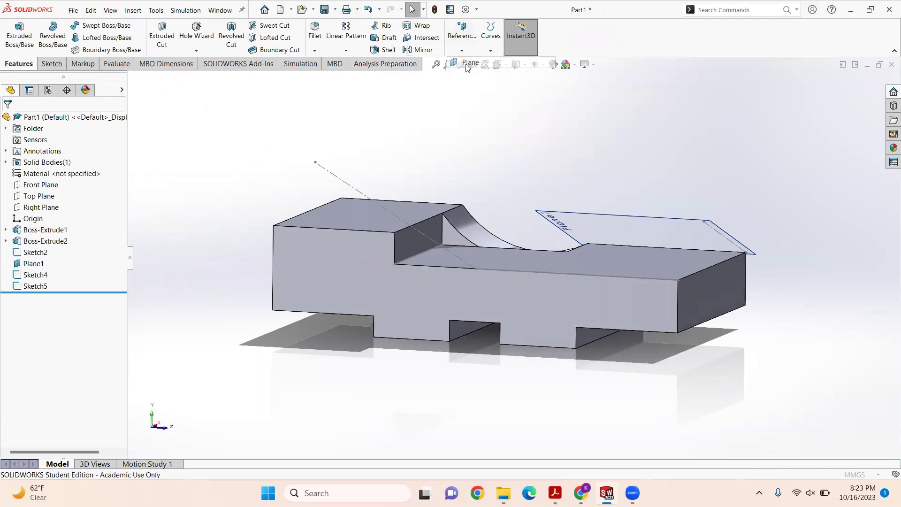
pyautogui.click(476, 270)
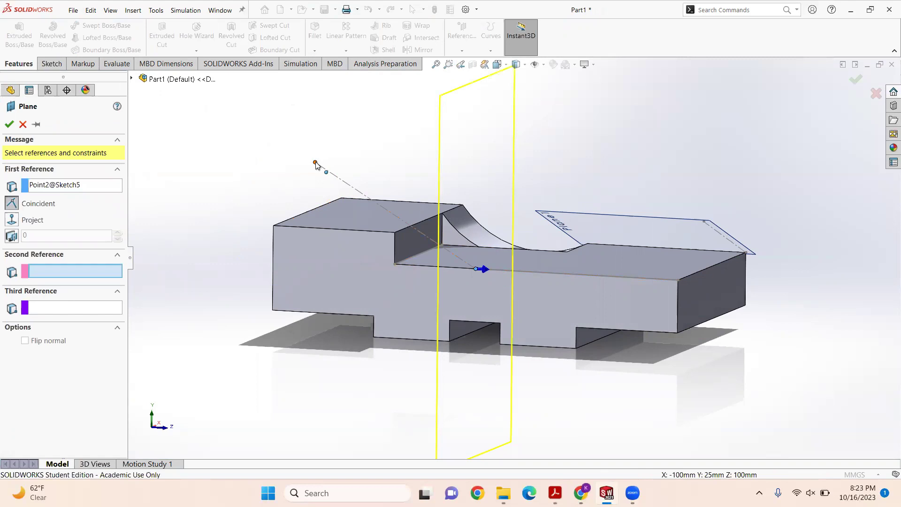
pyautogui.click(427, 260)
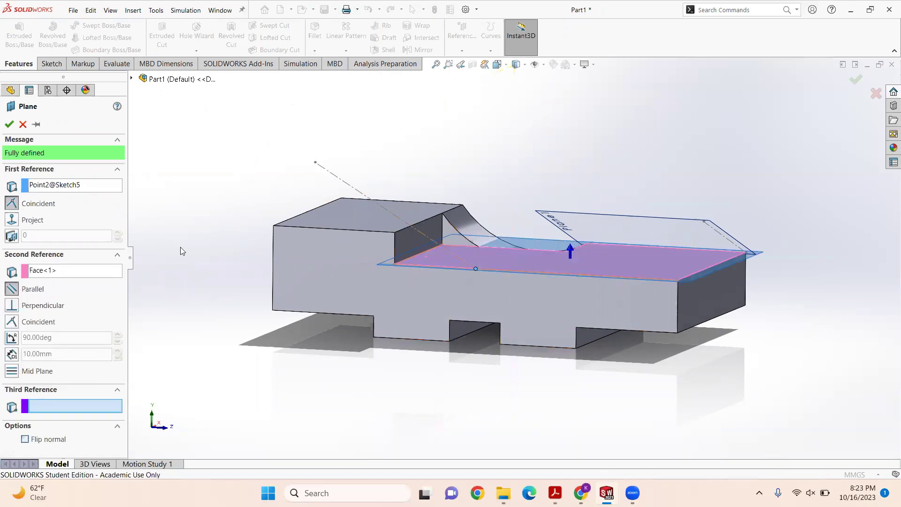
pyautogui.click(13, 340)
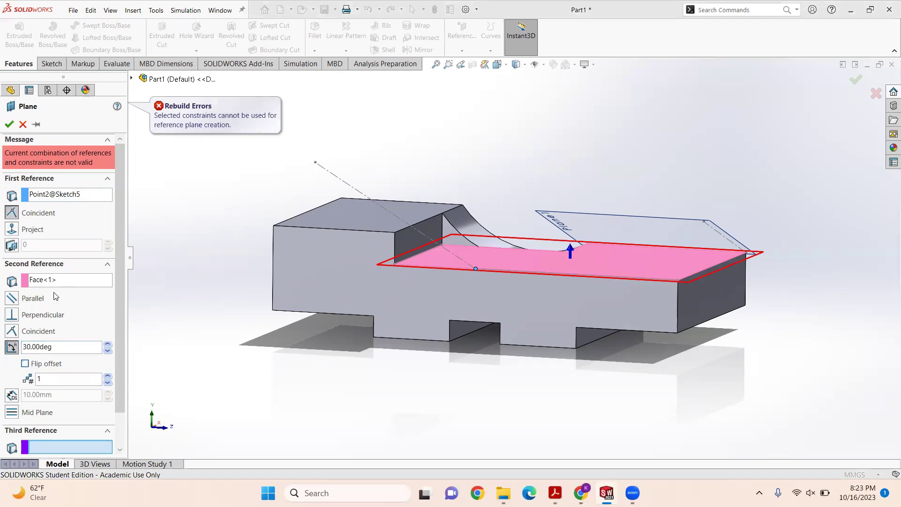
pyautogui.click(315, 164)
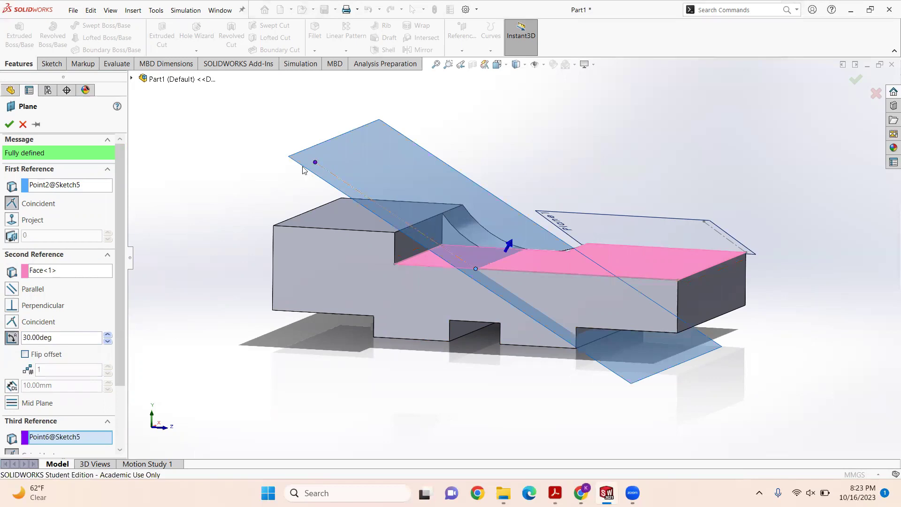
pyautogui.moveTo(494, 264)
pyautogui.mouseDown(button='middle')
pyautogui.moveTo(493, 225)
pyautogui.moveTo(421, 261)
pyautogui.moveTo(441, 244)
pyautogui.moveTo(457, 277)
pyautogui.moveTo(426, 263)
pyautogui.moveTo(428, 205)
pyautogui.moveTo(453, 238)
pyautogui.moveTo(412, 249)
pyautogui.mouseUp(button='middle')
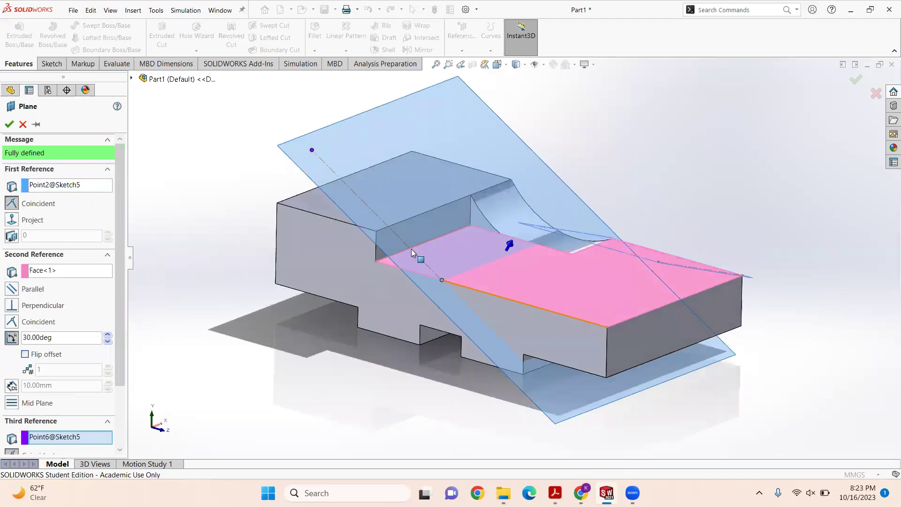
pyautogui.click(9, 124)
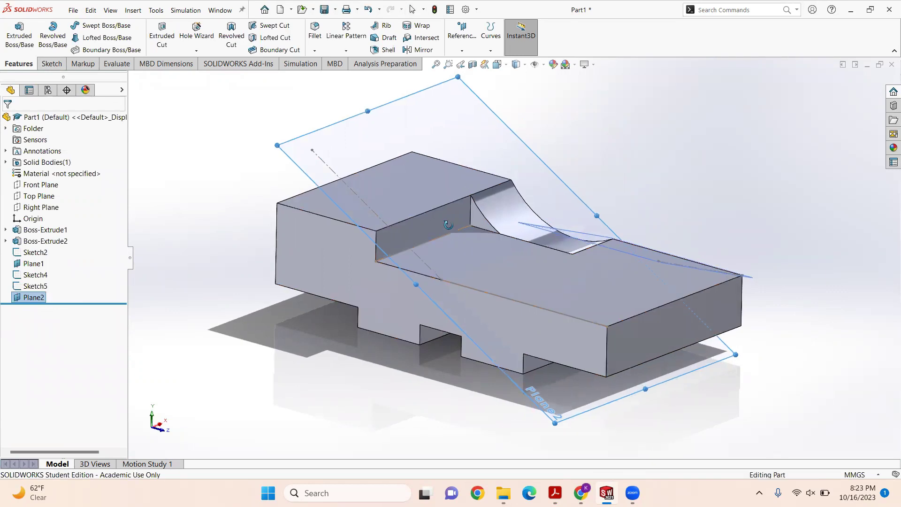
# Step: Start a sketch on the reference plane set at 30° to the lower top face
pyautogui.moveTo(436, 230); pyautogui.dragTo(416, 268, button='middle')
pyautogui.hotkey('ctrl', '8')
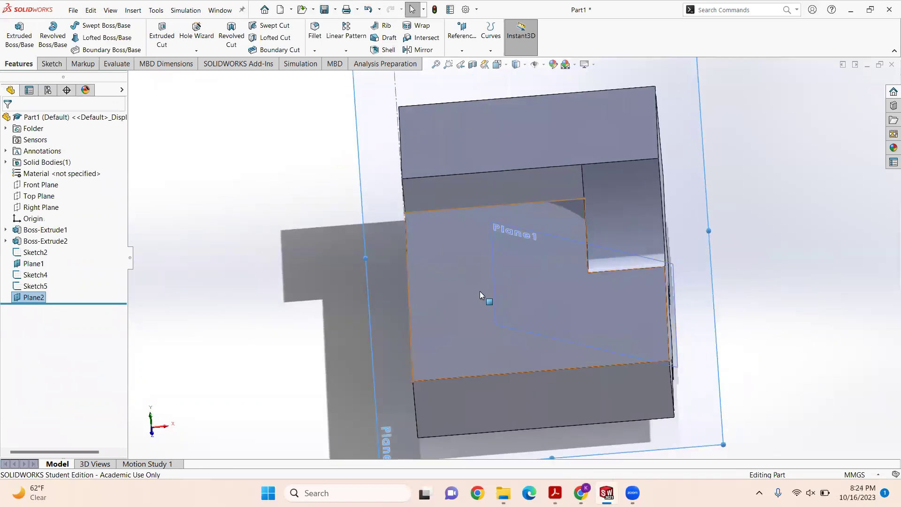
pyautogui.moveTo(480, 291); pyautogui.dragTo(478, 262, button='middle')
pyautogui.click(389, 120)
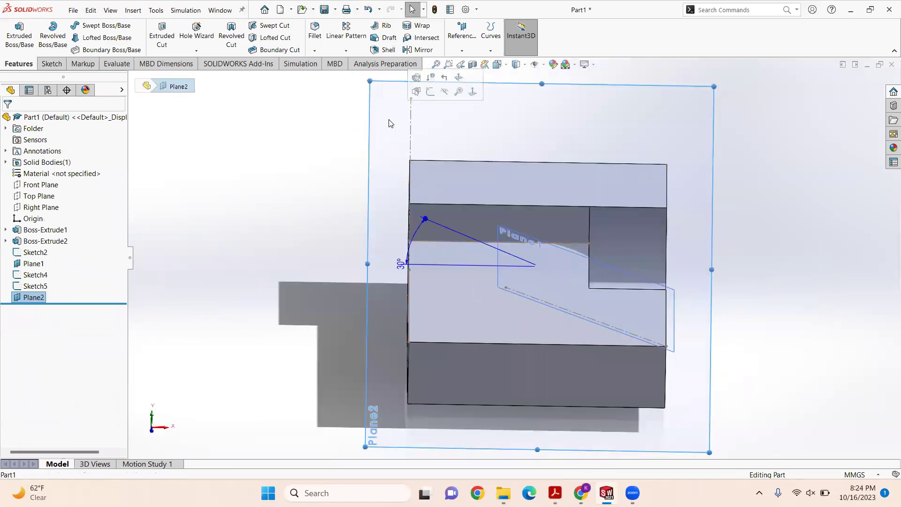
pyautogui.rightClick(389, 123)
pyautogui.click(398, 107)
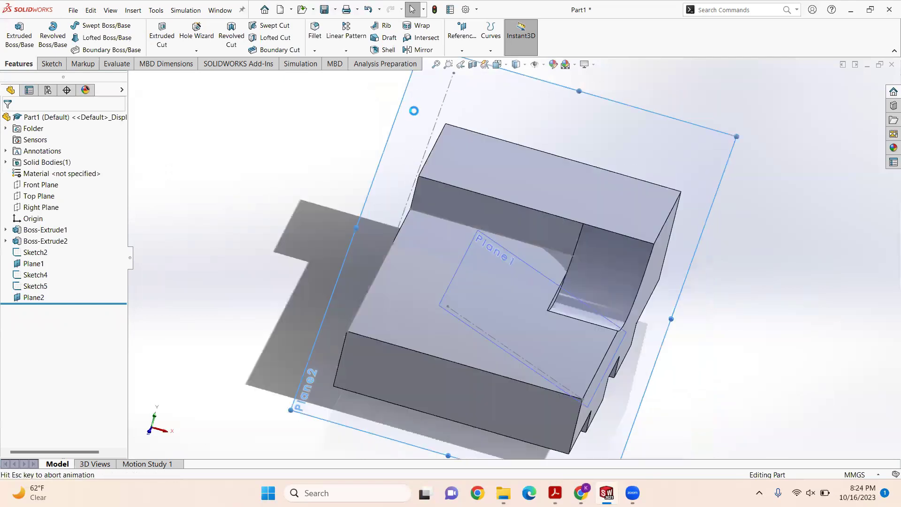
pyautogui.moveTo(487, 238); pyautogui.dragTo(544, 158, button='middle')
pyautogui.hotkey('ctrl', '8')
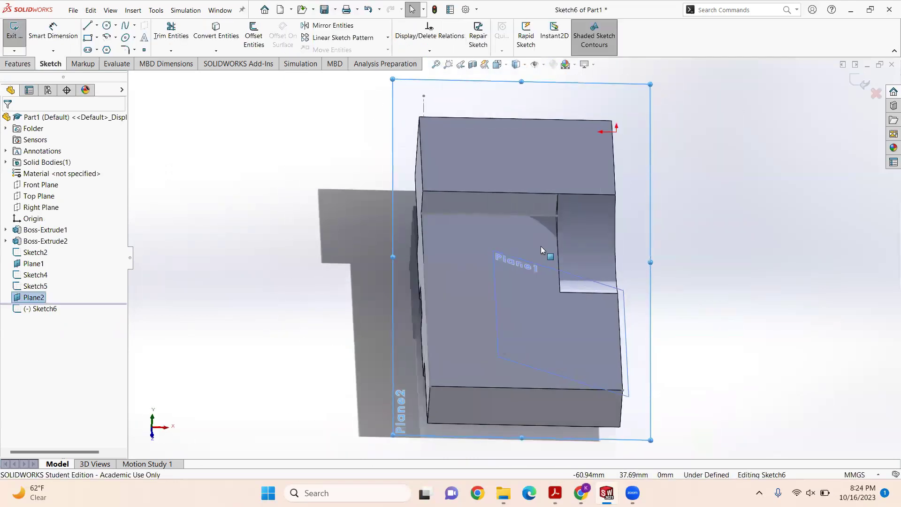
# Step: Draw a line about 70 mm long across the lower top face, from the side face's centerline to the curved cut's edge
pyautogui.click(88, 26)
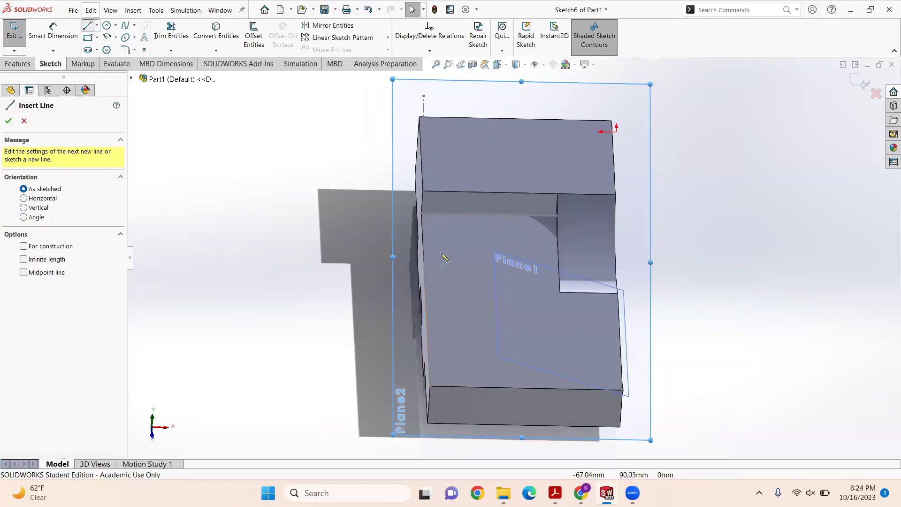
pyautogui.scroll(-5, 434, 265)
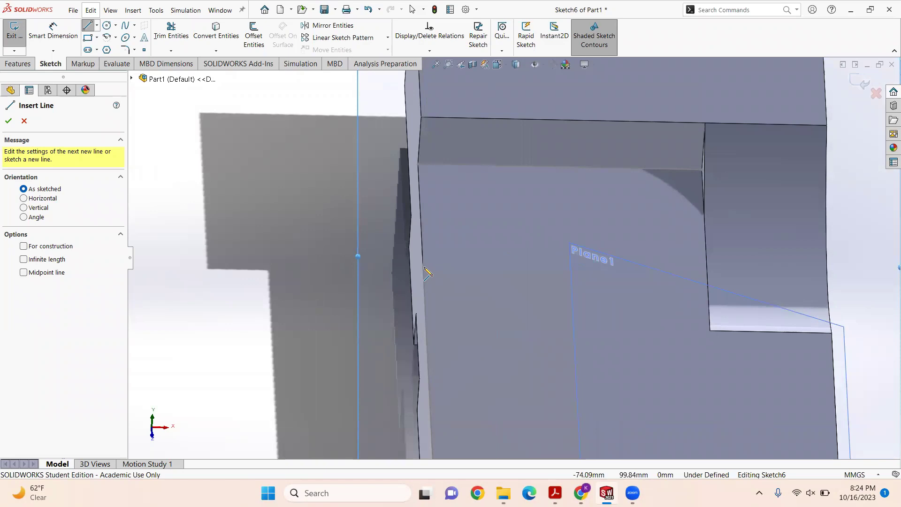
pyautogui.moveTo(453, 221)
pyautogui.mouseDown(button='middle')
pyautogui.moveTo(458, 207)
pyautogui.moveTo(449, 202)
pyautogui.mouseUp(button='middle')
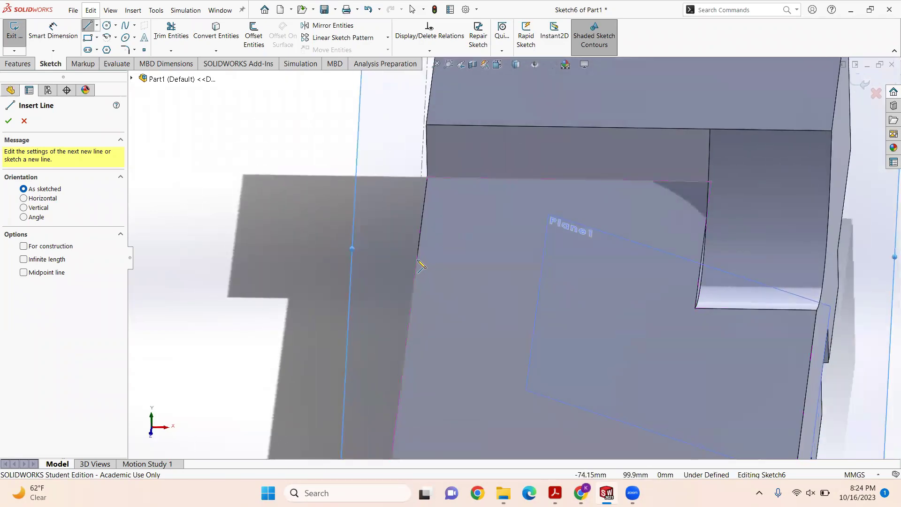
pyautogui.moveTo(418, 259)
pyautogui.mouseDown(button='middle')
pyautogui.moveTo(419, 183)
pyautogui.moveTo(423, 192)
pyautogui.mouseUp(button='middle')
pyautogui.click(498, 64)
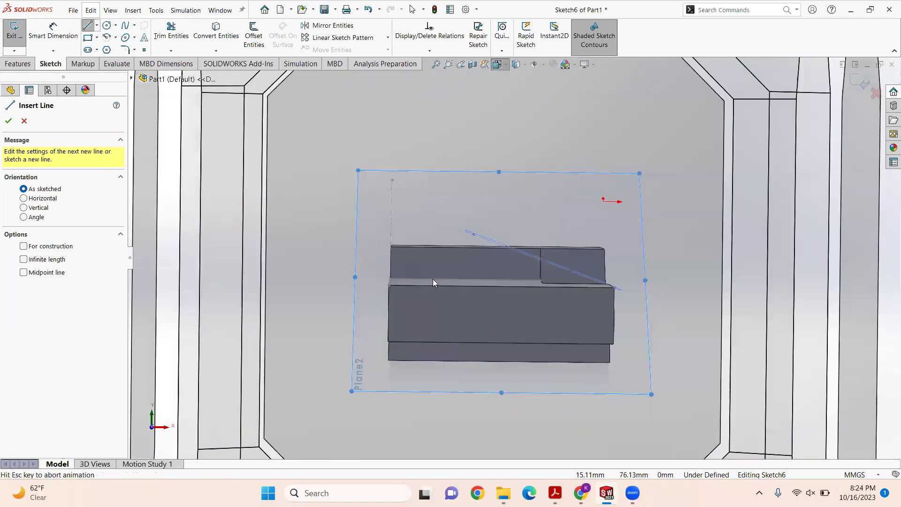
pyautogui.click(411, 245)
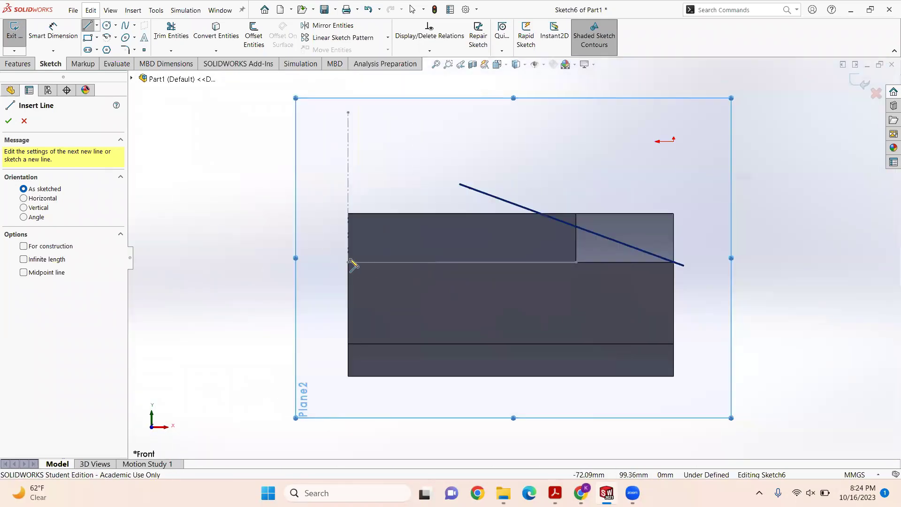
pyautogui.click(349, 263)
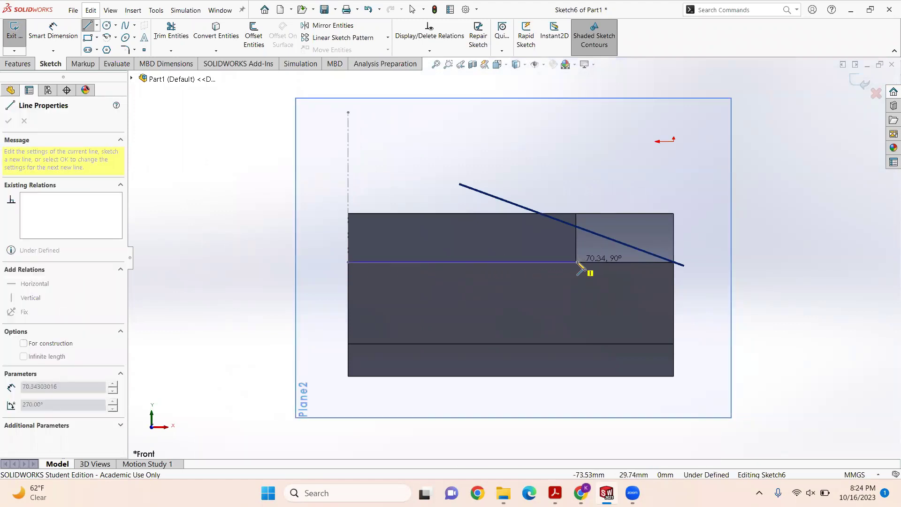
pyautogui.click(577, 263)
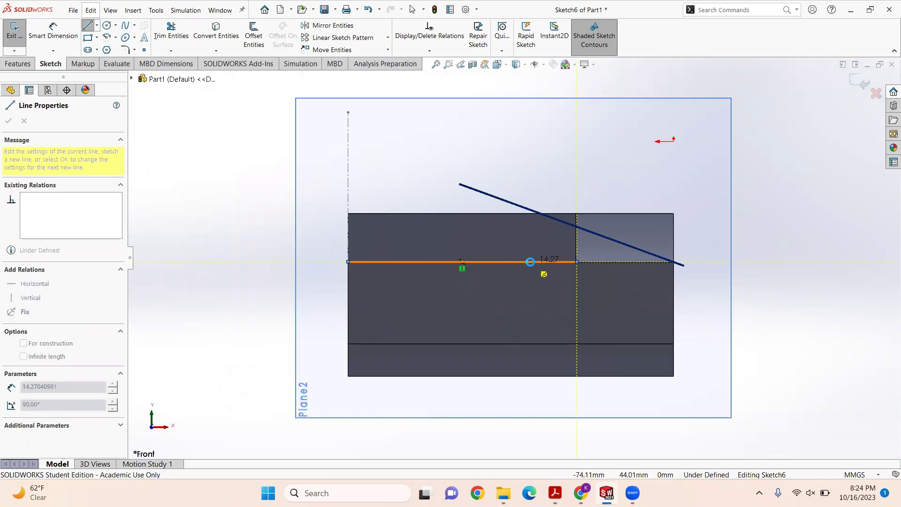
pyautogui.press('Escape')
# Step: Dimension the line across the lower top face as 70 mm
pyautogui.click(53, 31)
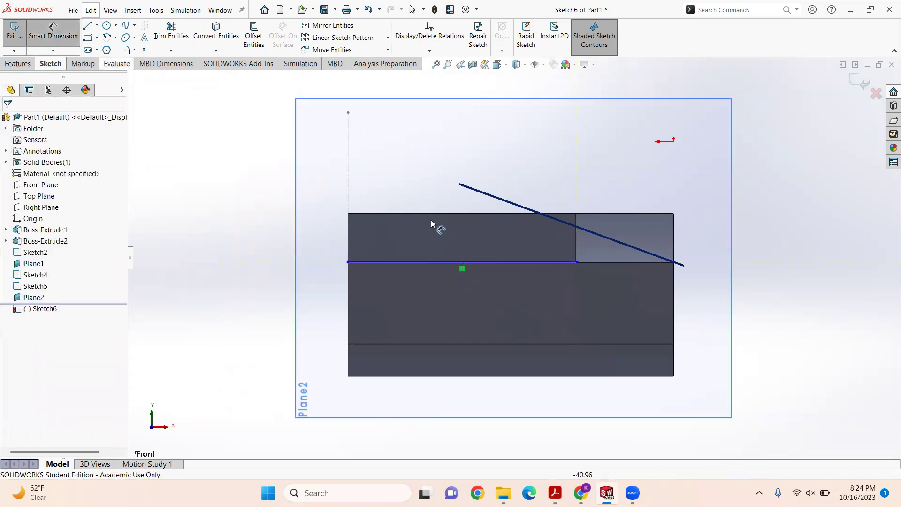
pyautogui.click(446, 264)
pyautogui.click(446, 125)
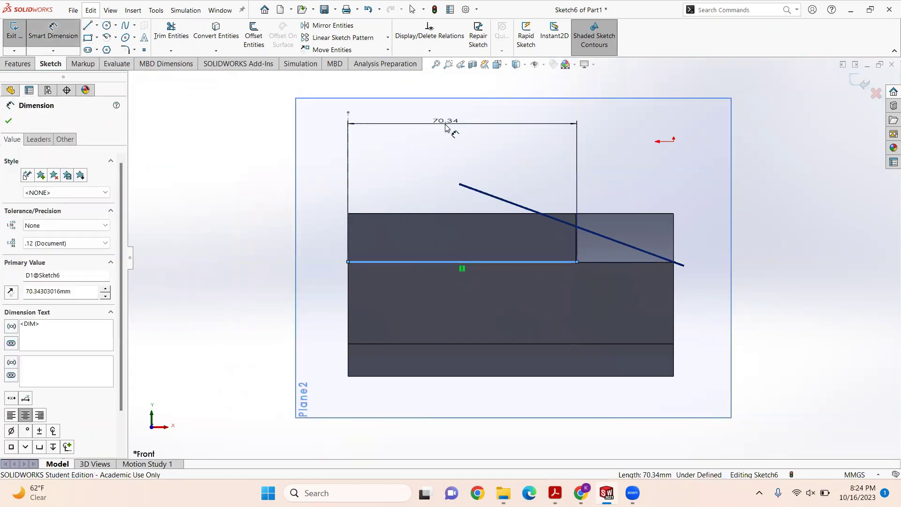
pyautogui.write('70')
pyautogui.press('Return')
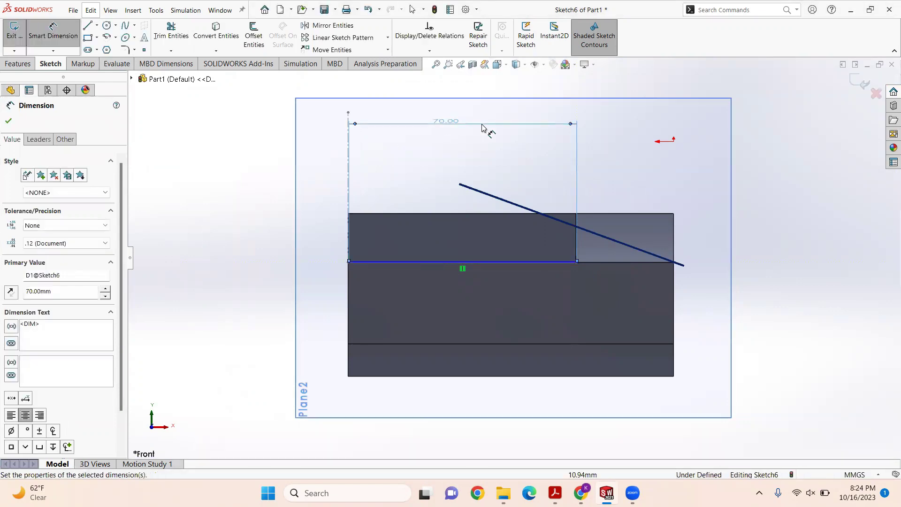
# Step: Dimension the distance between the 70 mm line's end point and the curved cut's edge as 0 mm
pyautogui.scroll(-2, 588, 238)
pyautogui.moveTo(595, 244); pyautogui.dragTo(567, 286, button='middle')
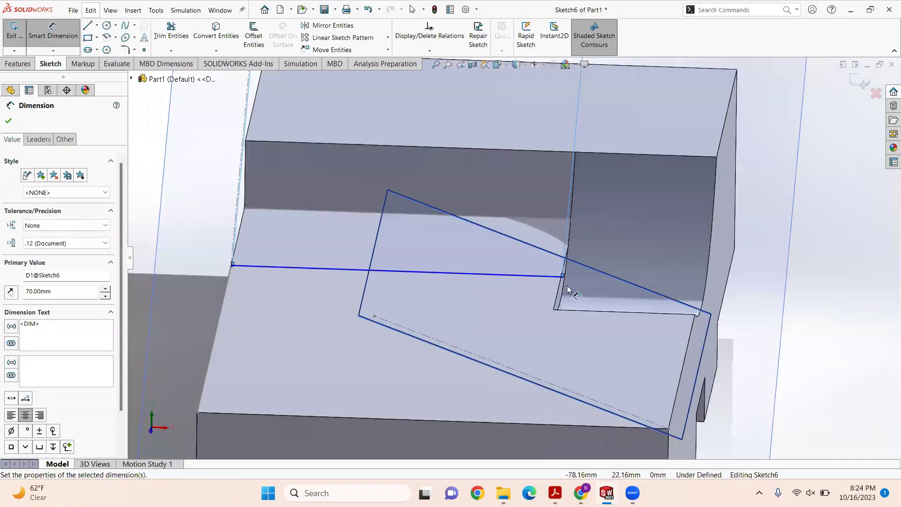
pyautogui.scroll(-5, 568, 289)
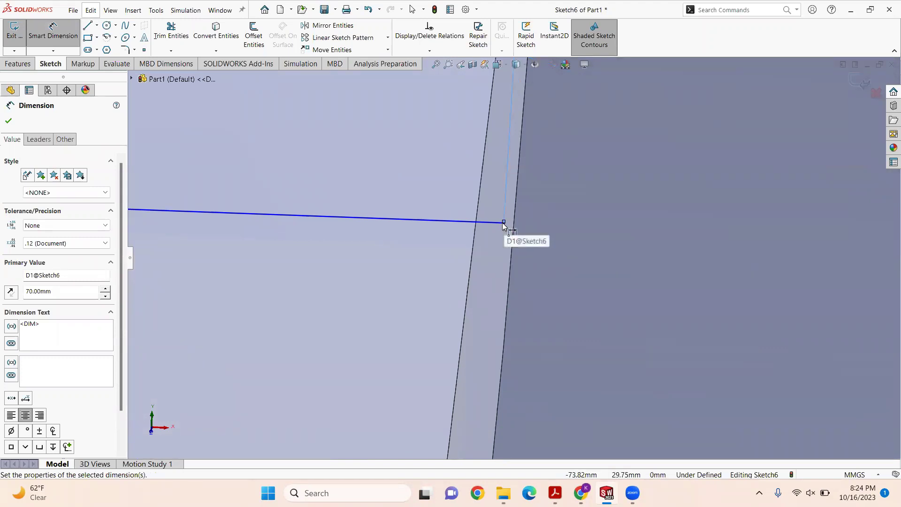
pyautogui.click(504, 222)
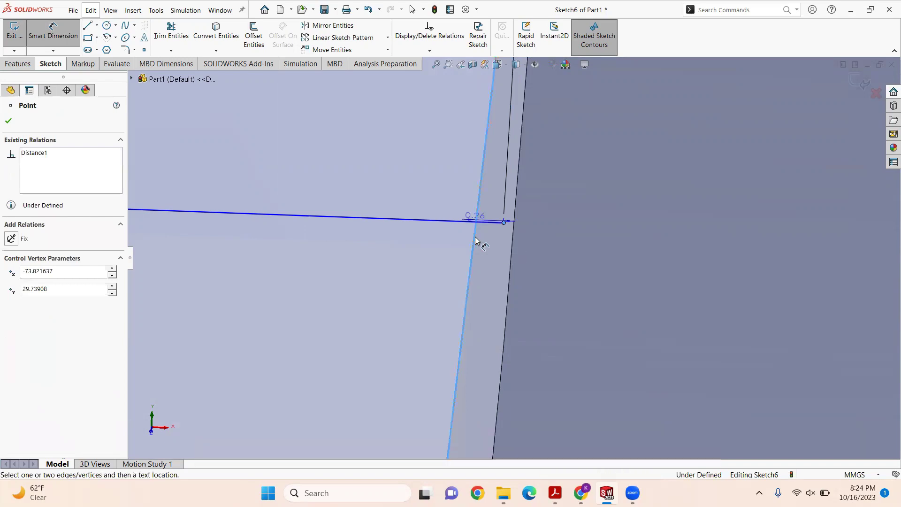
pyautogui.scroll(8, 487, 282)
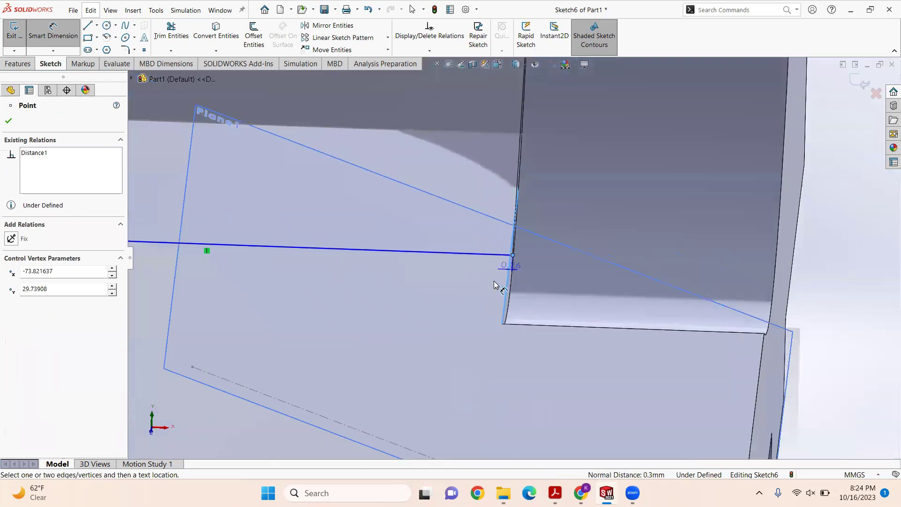
pyautogui.scroll(6, 494, 284)
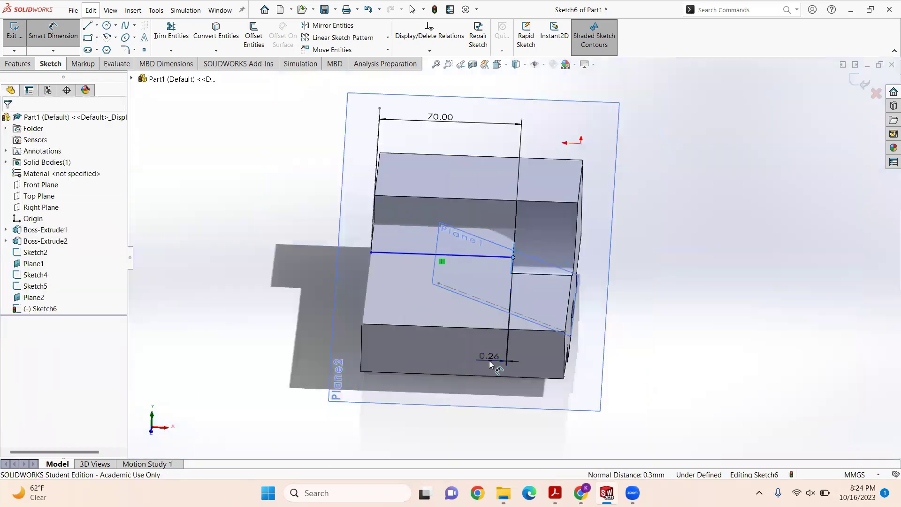
pyautogui.click(490, 360)
pyautogui.press('Escape')
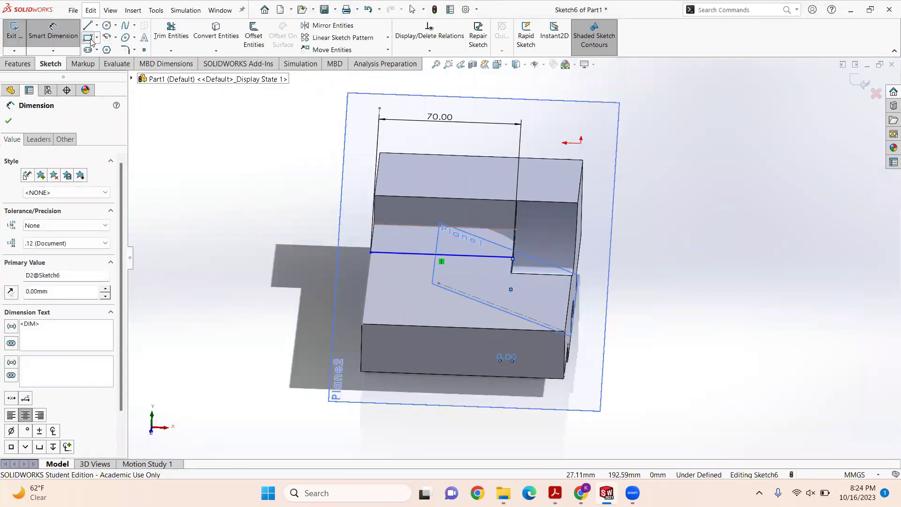
# Step: Draw a corner rectangle about 68 × 59 mm from the 70 mm line's end at the curved cut, rising over the raised step
pyautogui.click(87, 37)
pyautogui.click(513, 258)
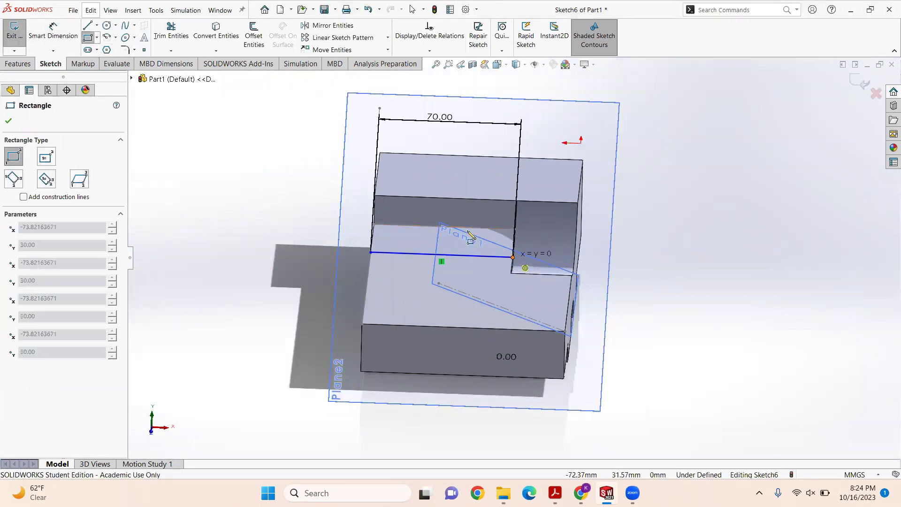
pyautogui.click(379, 160)
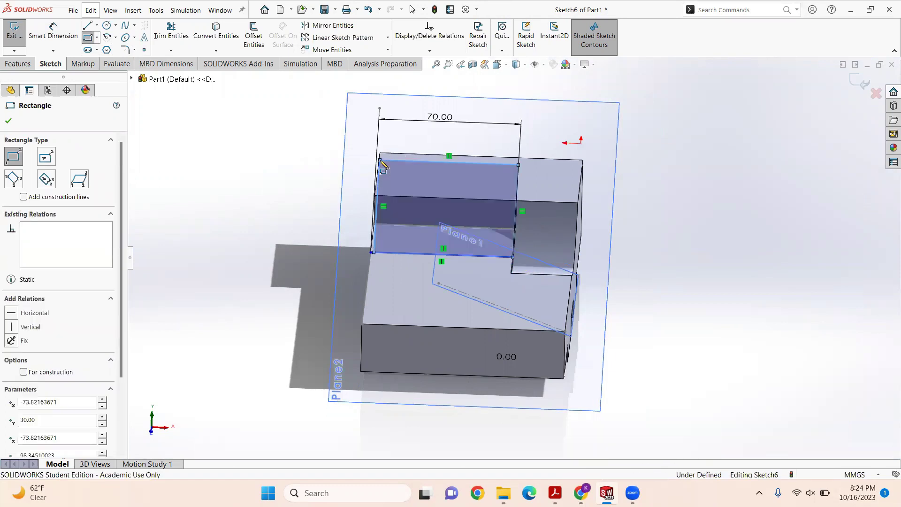
# Step: Check the PDF drawing and dimension the rectangle's side next to the curved cut as 50 mm
pyautogui.click(54, 44)
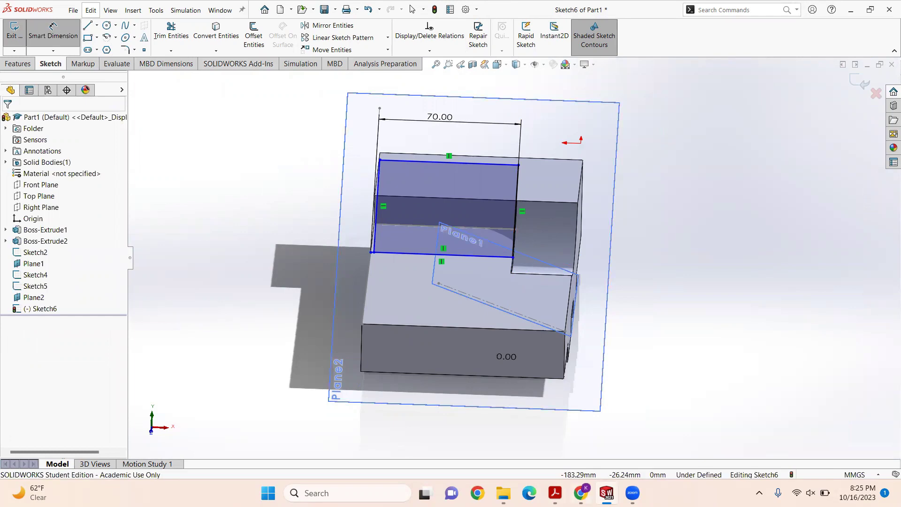
pyautogui.click(556, 492)
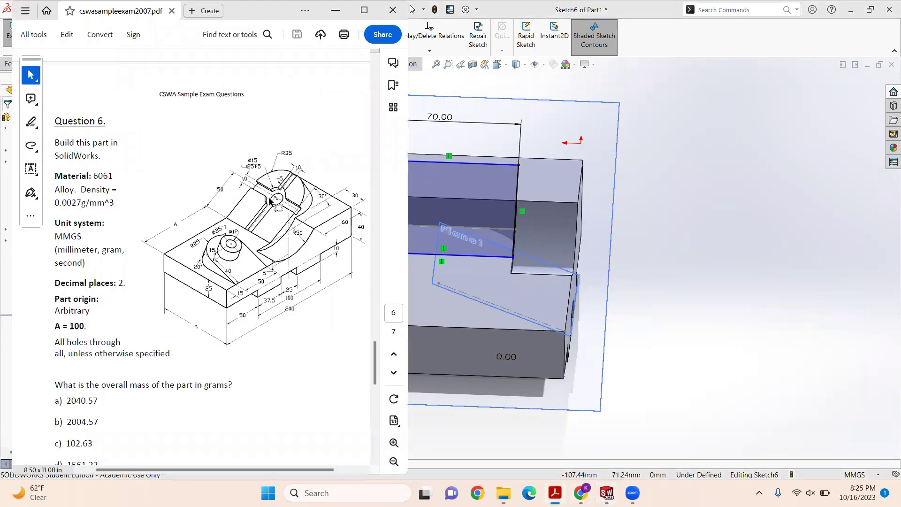
pyautogui.click(519, 179)
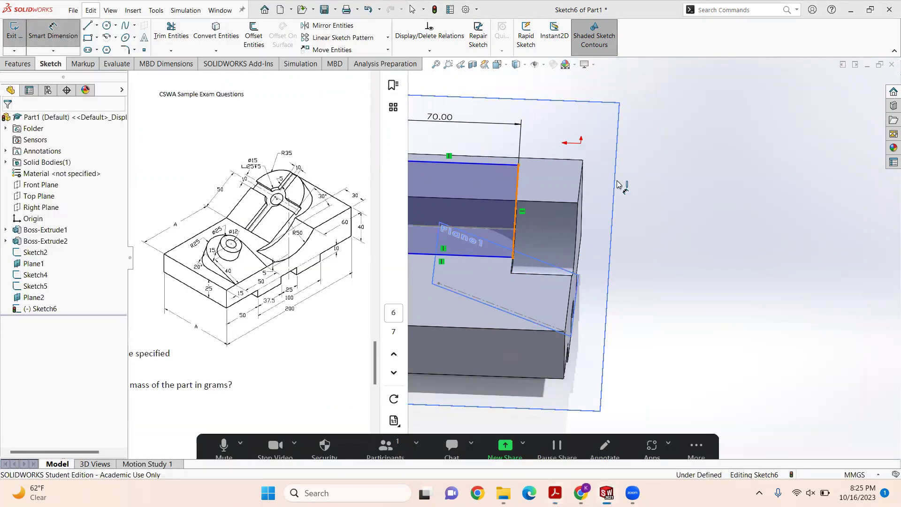
pyautogui.click(622, 185)
pyautogui.write('50')
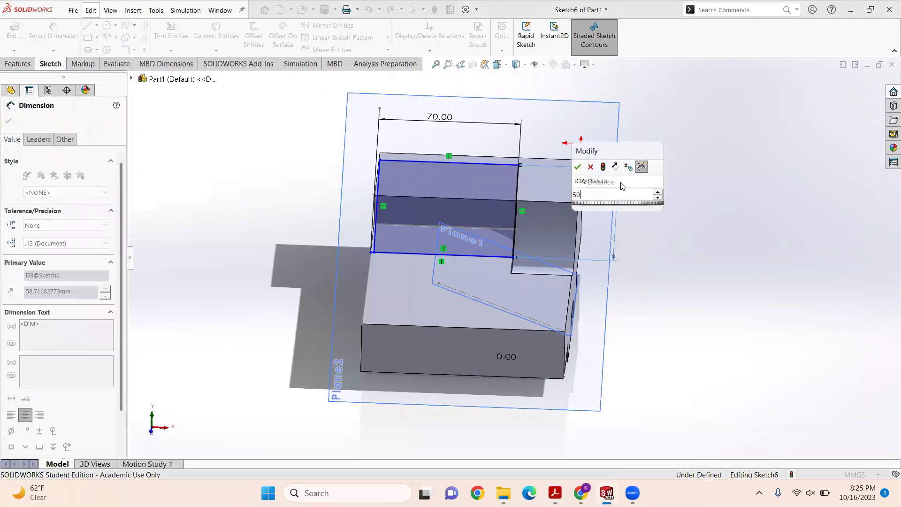
pyautogui.press('Return')
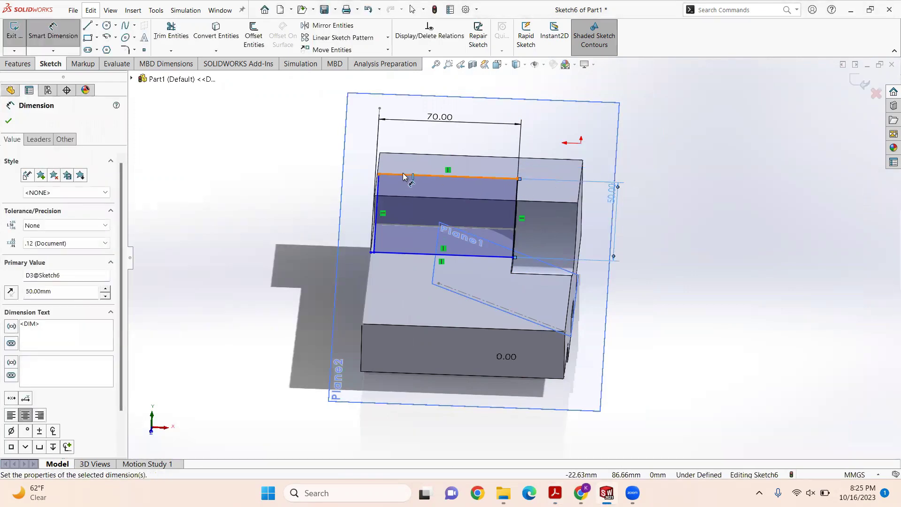
# Step: Dimension the rectangle's upper side as 70 mm
pyautogui.click(404, 177)
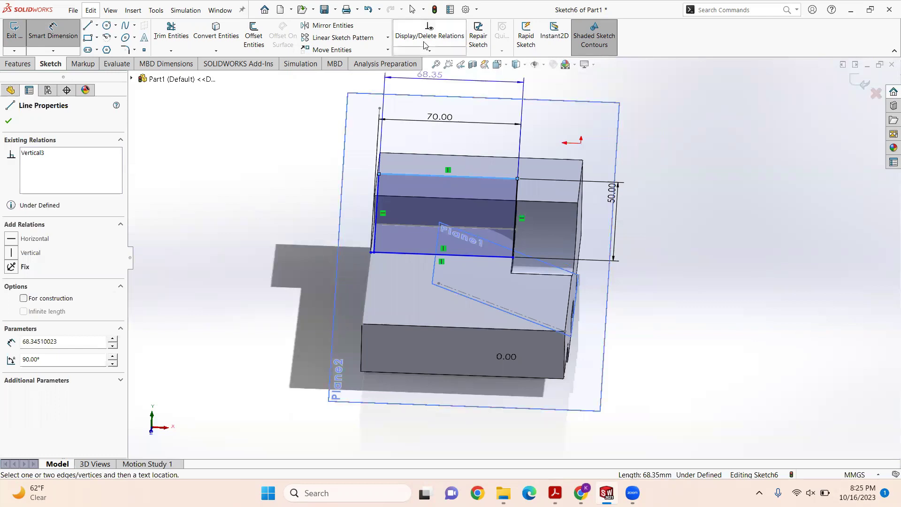
pyautogui.click(412, 103)
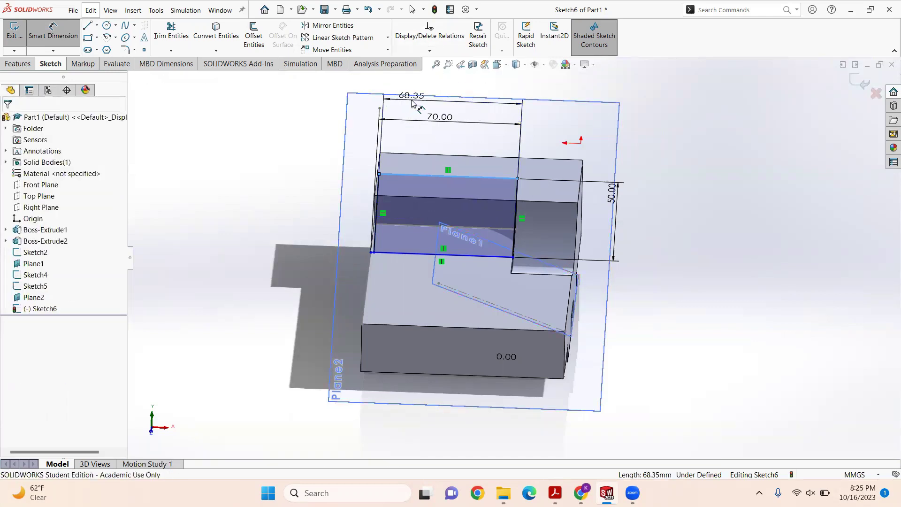
pyautogui.write('70')
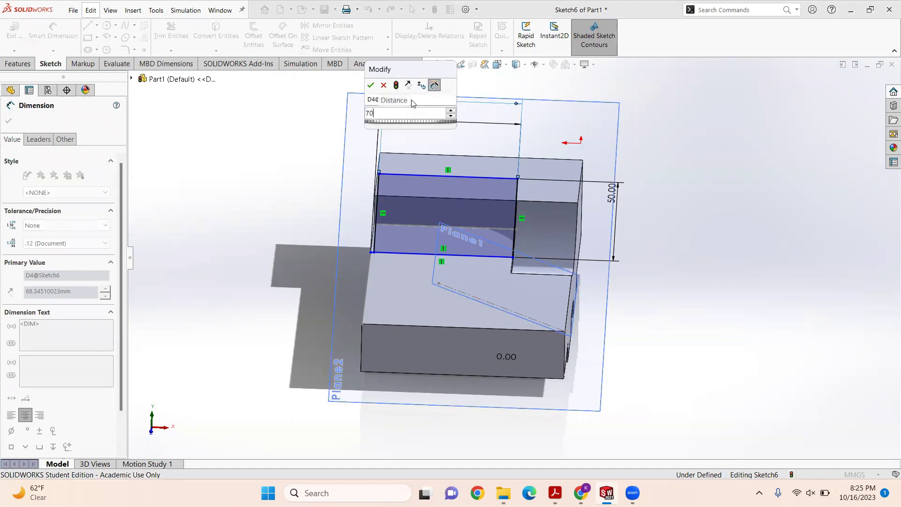
pyautogui.press('Return')
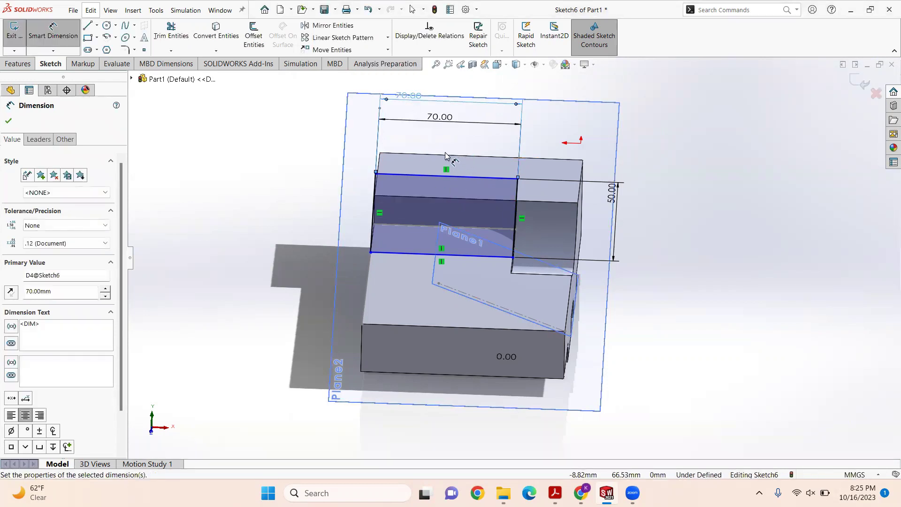
# Step: Draw a 180° centerpoint arc of 35 mm radius above the rectangle, centred on its upper side's midpoint and ending at its upper corners
pyautogui.moveTo(446, 154); pyautogui.dragTo(445, 166, button='middle')
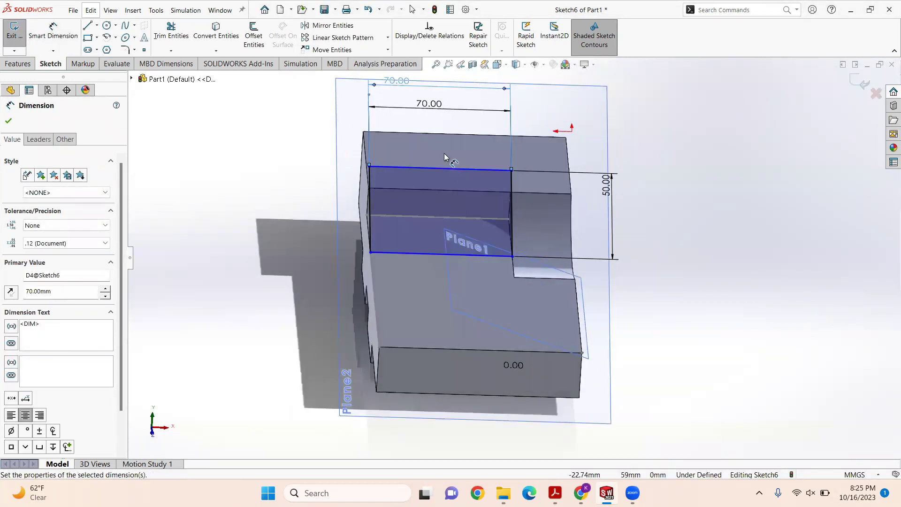
pyautogui.click(107, 37)
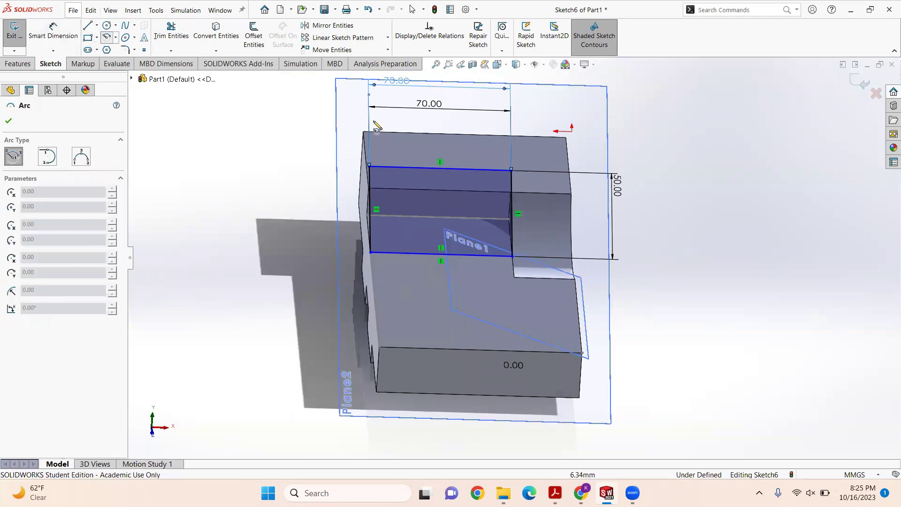
pyautogui.moveTo(441, 152)
pyautogui.mouseDown(button='middle')
pyautogui.moveTo(438, 170)
pyautogui.moveTo(451, 138)
pyautogui.mouseUp(button='middle')
pyautogui.scroll(-4, 452, 138)
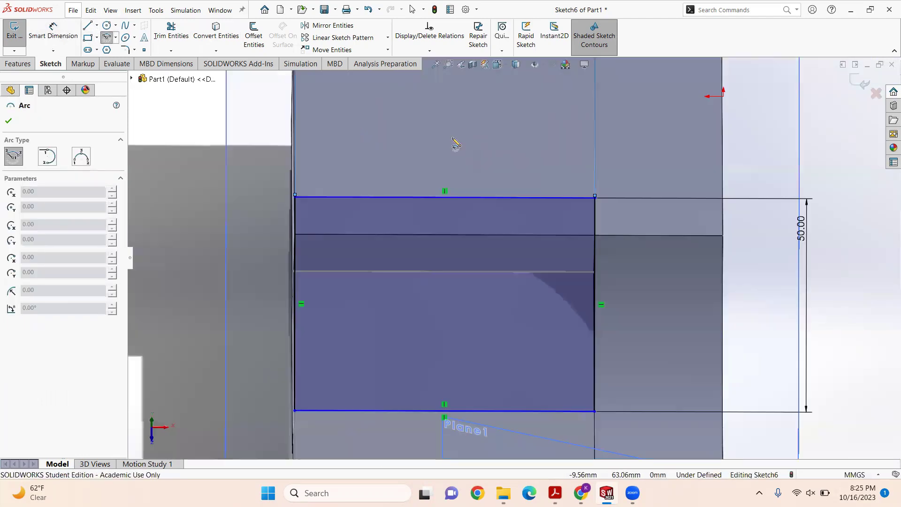
pyautogui.click(445, 197)
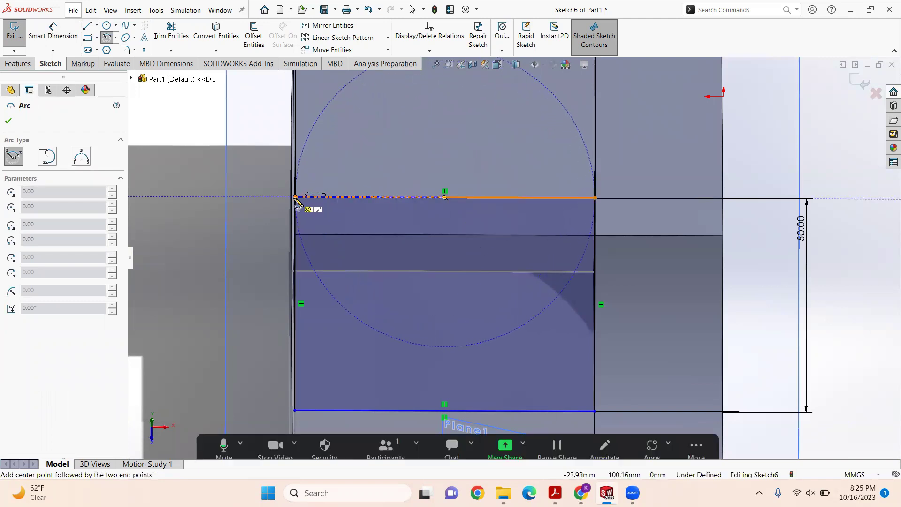
pyautogui.click(295, 197)
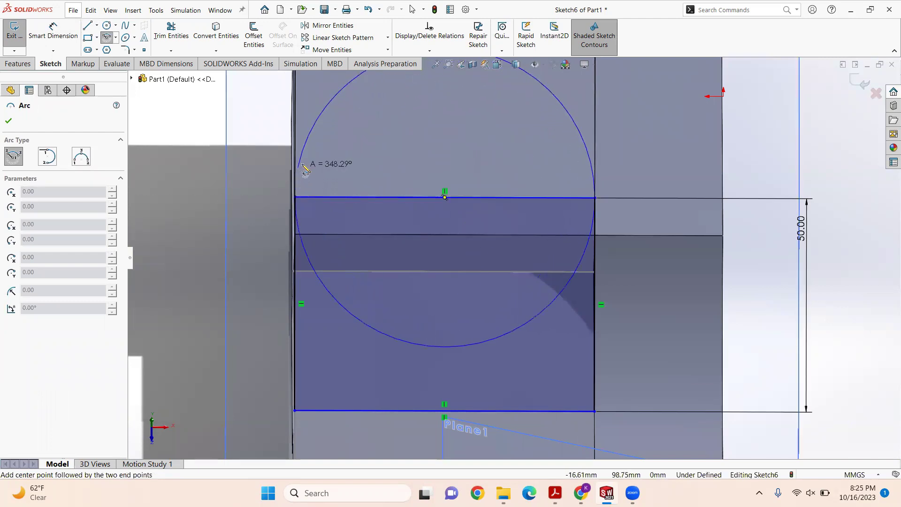
pyautogui.click(595, 198)
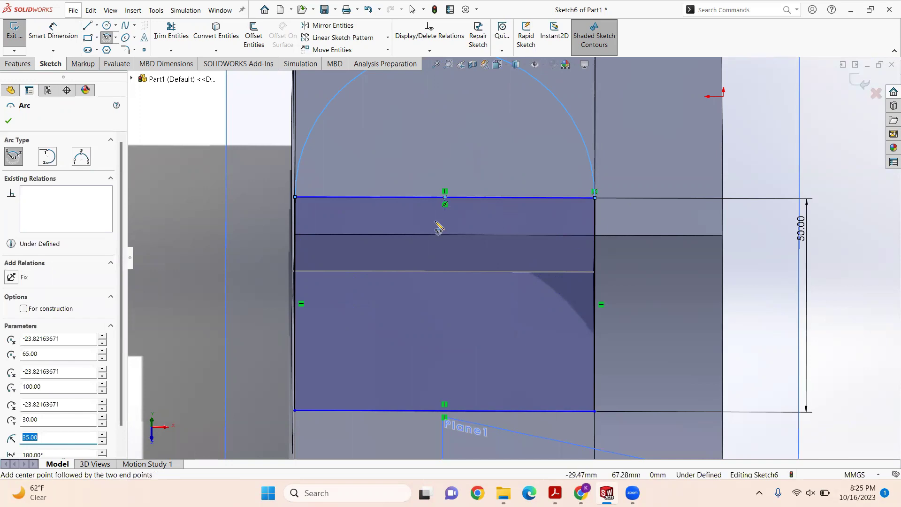
# Step: Draw two concentric circles about 19 mm and 32 mm in diameter, centred on the midpoint of the rectangle's upper side
pyautogui.scroll(2, 439, 229)
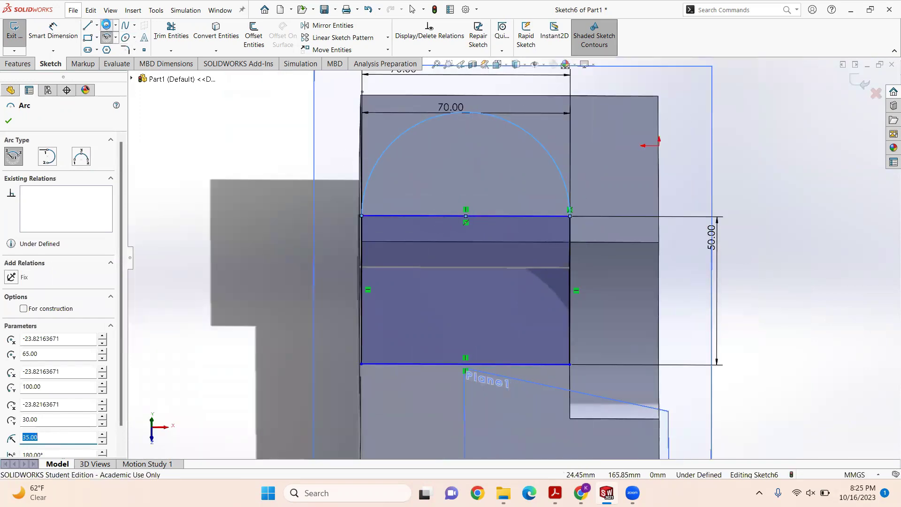
pyautogui.click(107, 25)
pyautogui.click(466, 217)
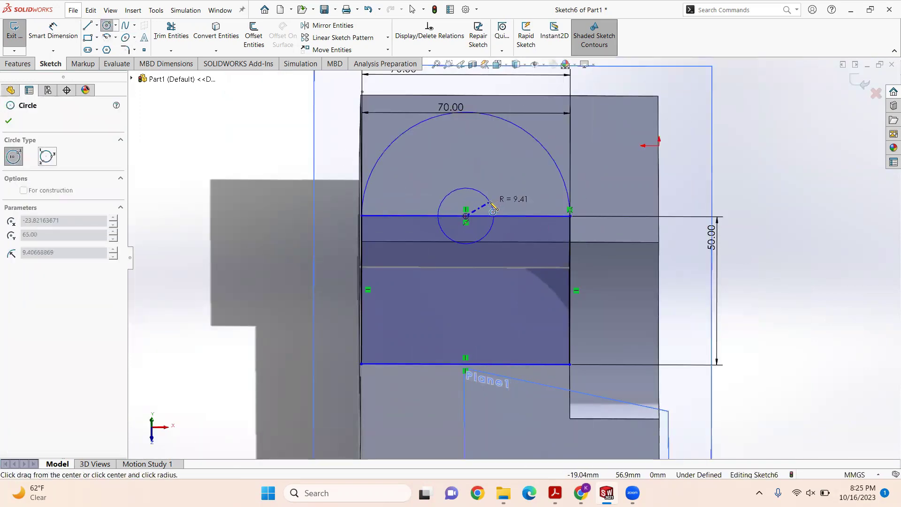
pyautogui.click(493, 216)
pyautogui.click(467, 217)
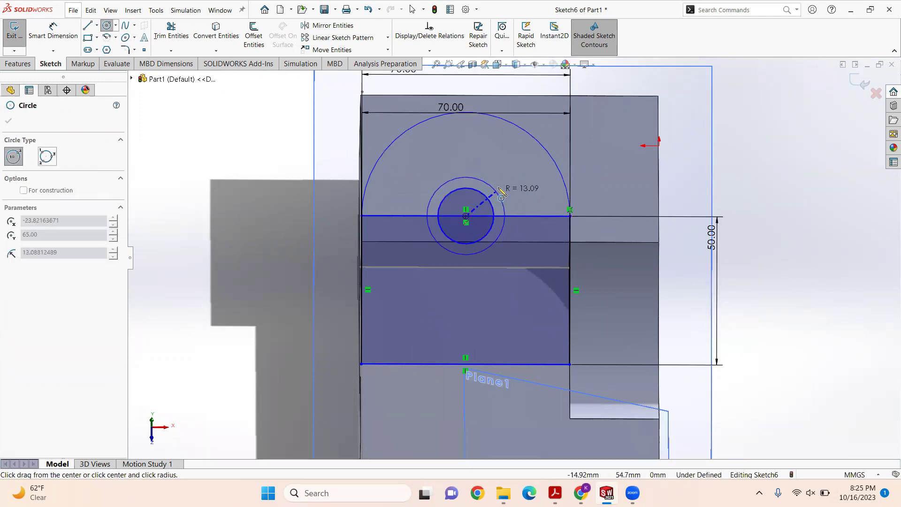
pyautogui.click(502, 210)
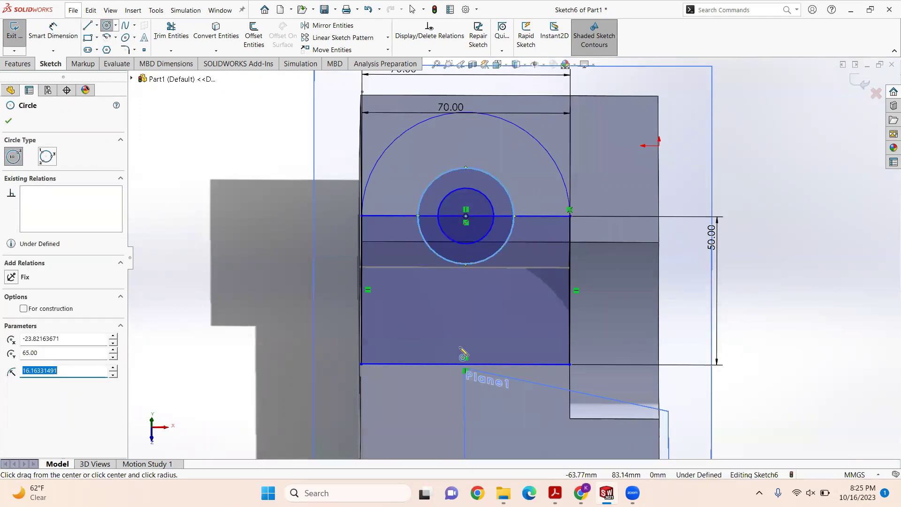
# Step: Check the PDF drawing and dimension the outer circle's diameter as 25 mm
pyautogui.moveTo(580, 492)
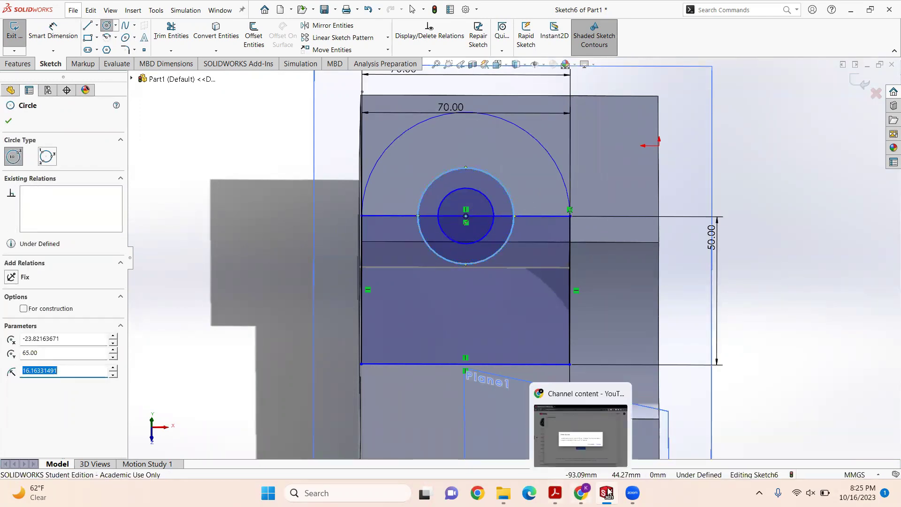
pyautogui.click(551, 483)
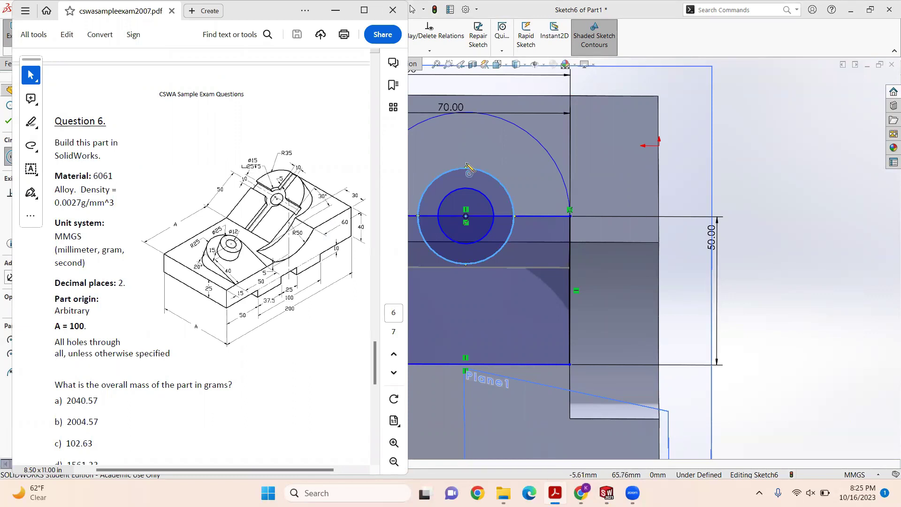
pyautogui.click(655, 51)
pyautogui.click(59, 35)
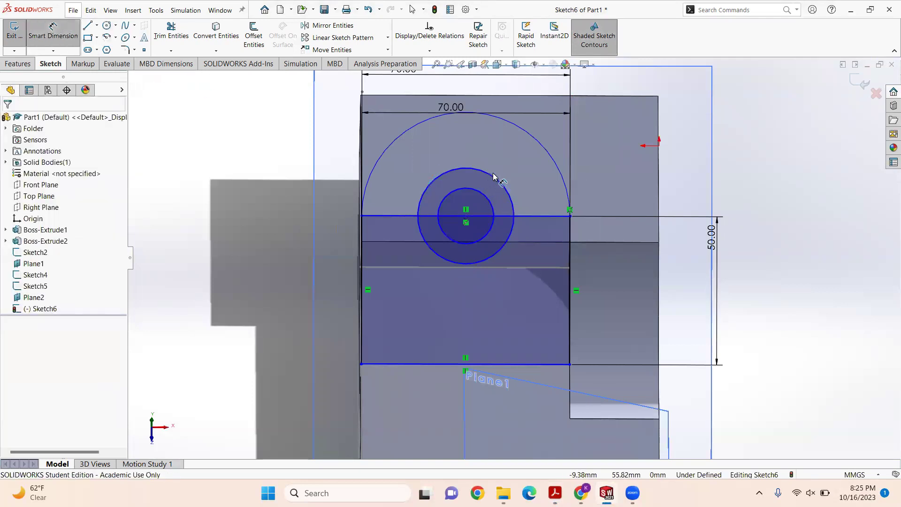
pyautogui.click(495, 177)
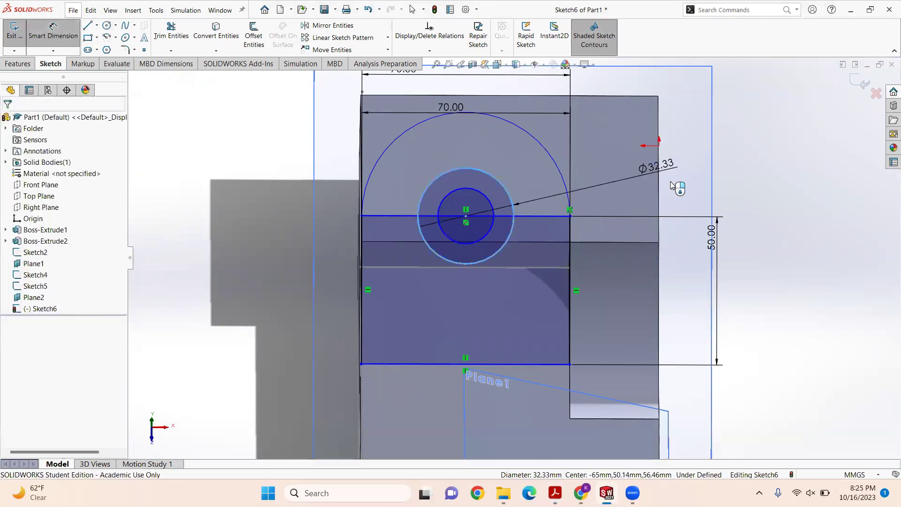
pyautogui.click(672, 186)
pyautogui.write('1')
pyautogui.press('Escape')
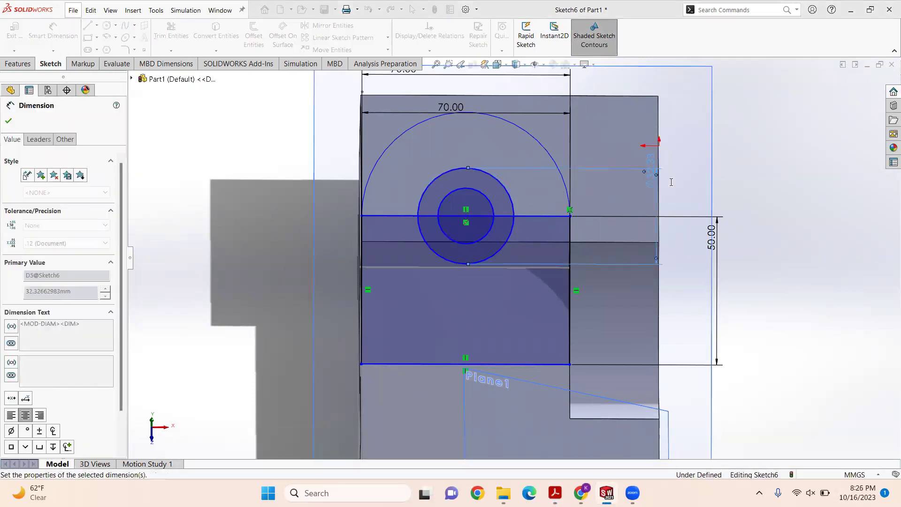
# Step: Dimension the inner circle's diameter as 15 mm
pyautogui.click(476, 194)
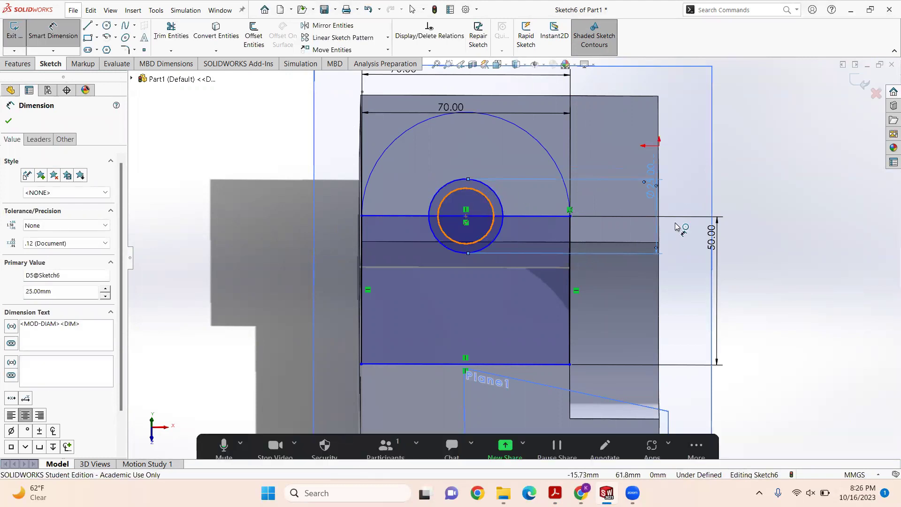
pyautogui.click(703, 215)
pyautogui.write('15')
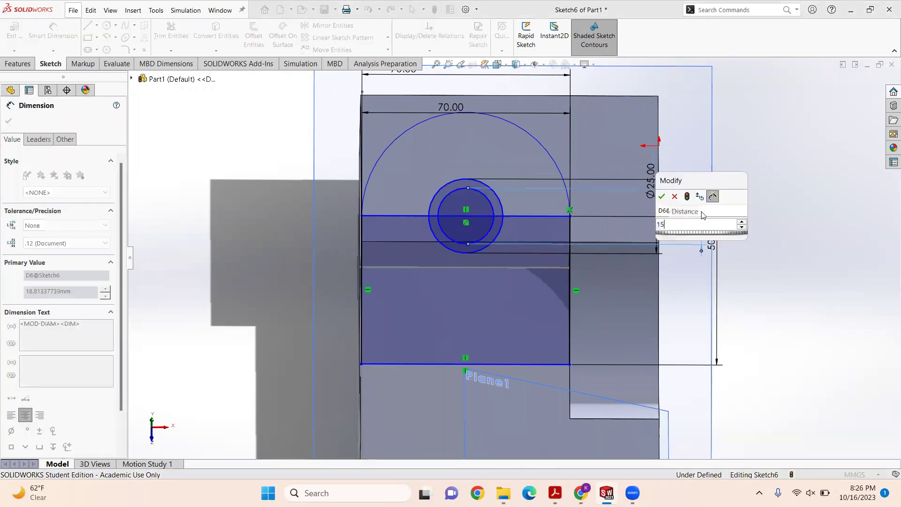
pyautogui.press('Return')
pyautogui.click(753, 197)
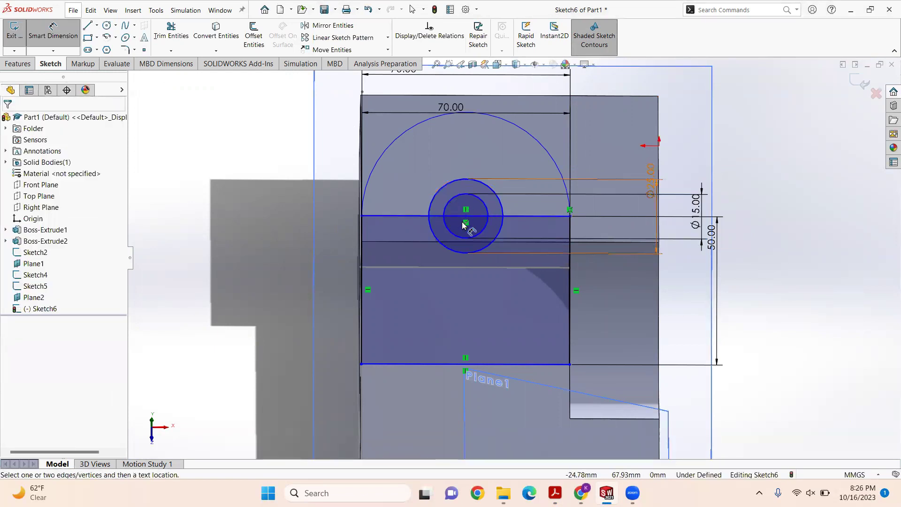
# Step: Draw a centerline through the circles' centre, from above the arc down to just above the rectangle's lower side
pyautogui.click(97, 25)
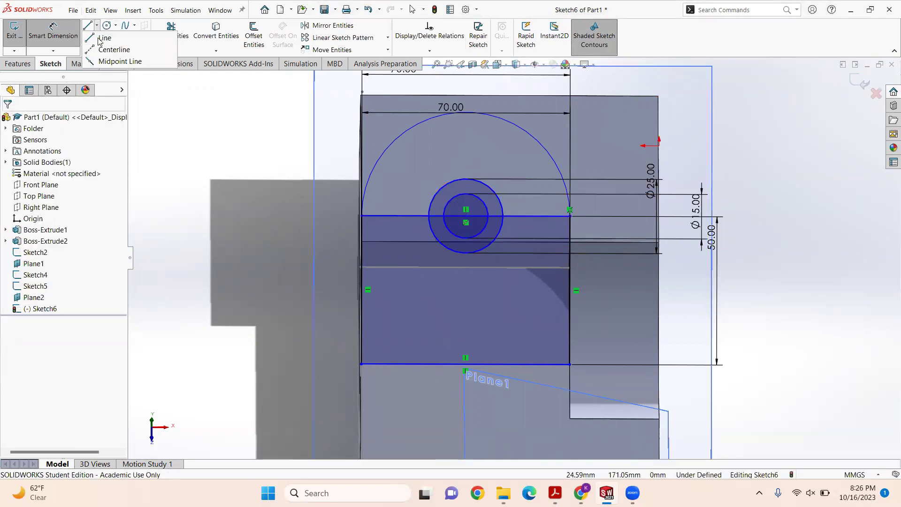
pyautogui.click(105, 42)
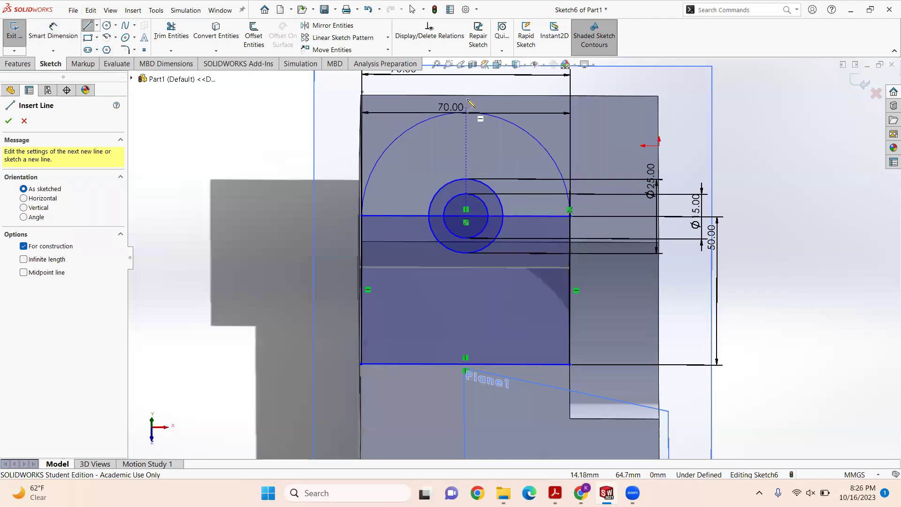
pyautogui.click(466, 87)
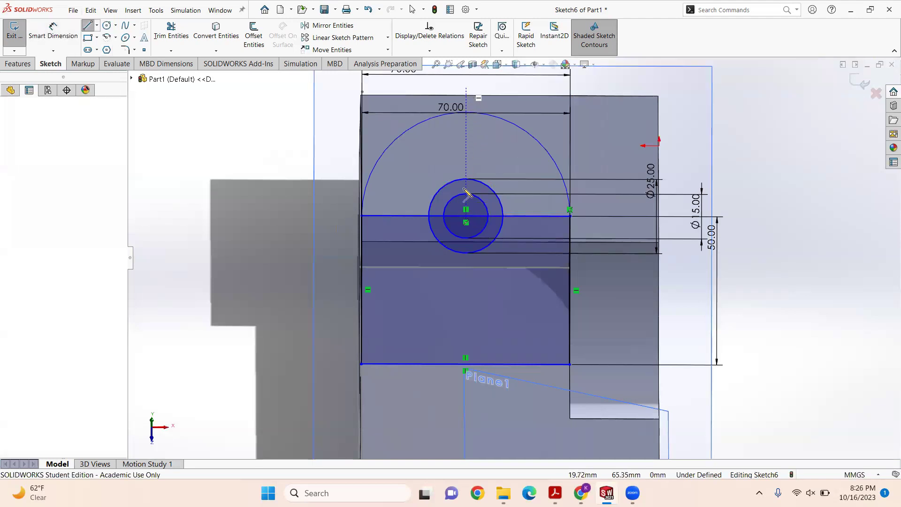
pyautogui.click(465, 350)
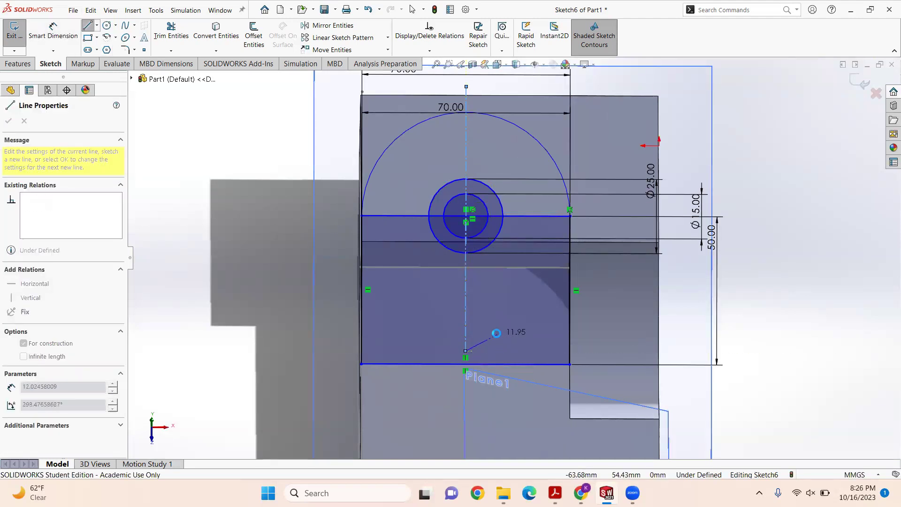
pyautogui.press('Escape')
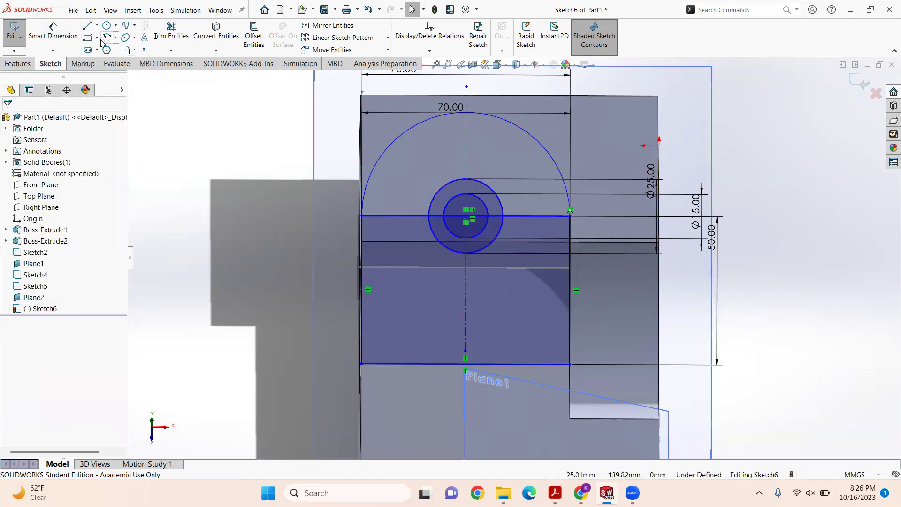
# Step: Check the PDF drawing and draw a center rectangle about 11 × 30 mm on the centerline, from above the arc into the outer circle
pyautogui.click(97, 38)
pyautogui.moveTo(96, 41)
pyautogui.click(93, 61)
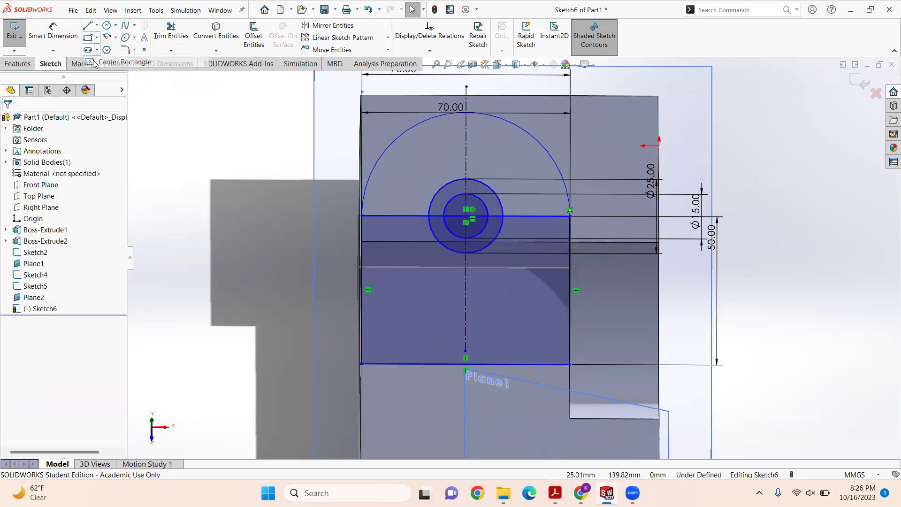
pyautogui.click(555, 493)
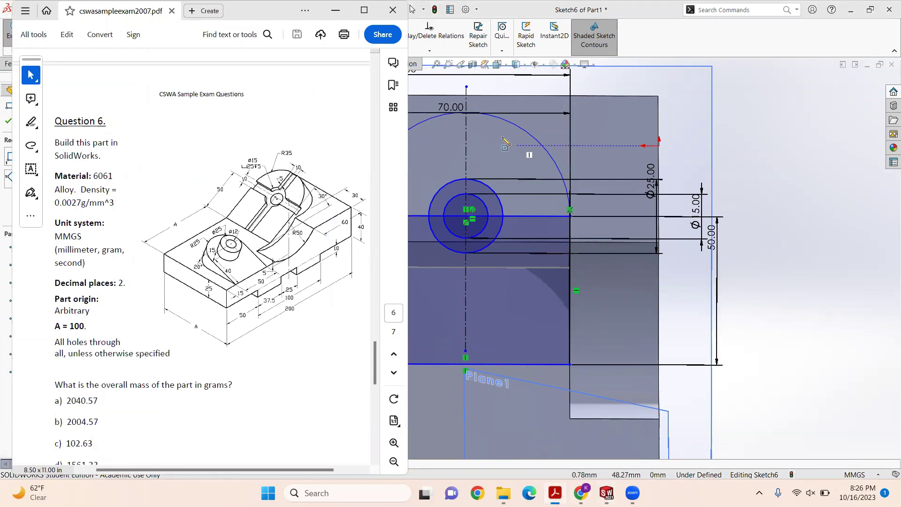
pyautogui.click(466, 141)
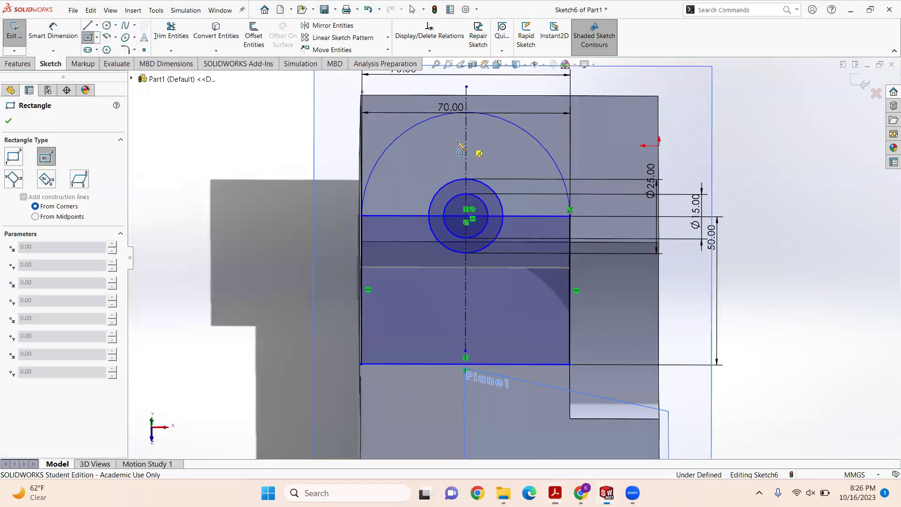
pyautogui.click(450, 187)
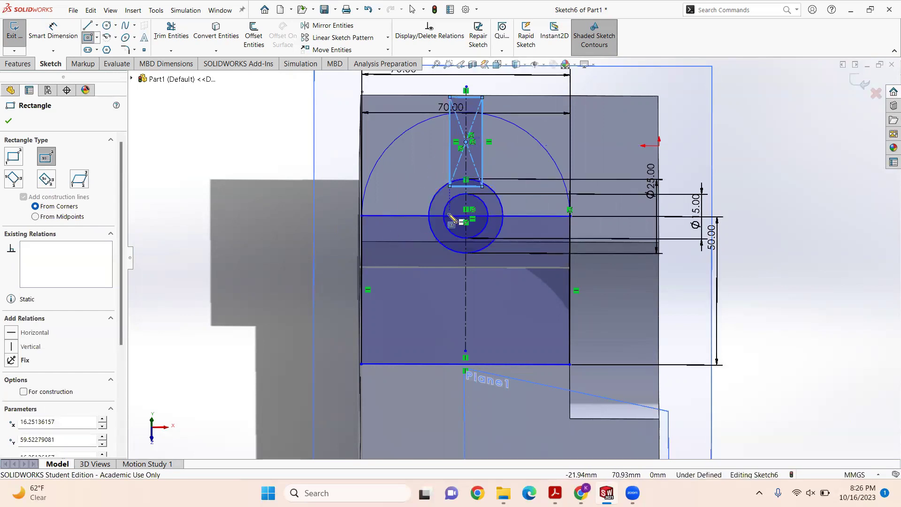
# Step: Draw center rectangles about 27 × 10 mm on both sides of the circles and one about 42 × 11 mm below them on the centerline
pyautogui.click(401, 216)
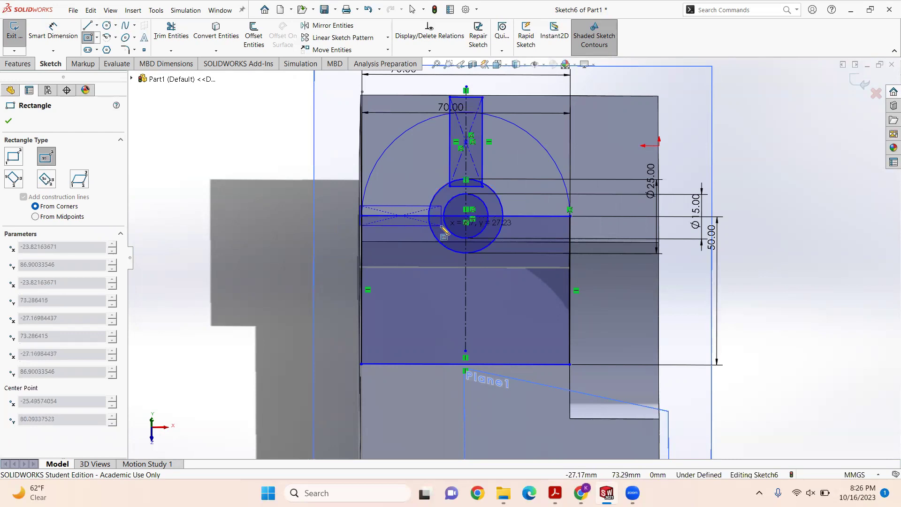
pyautogui.click(441, 229)
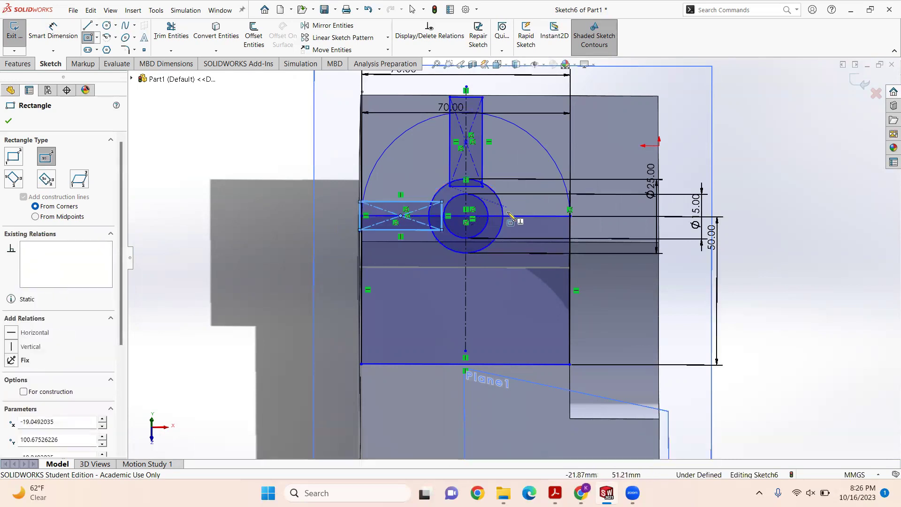
pyautogui.click(531, 216)
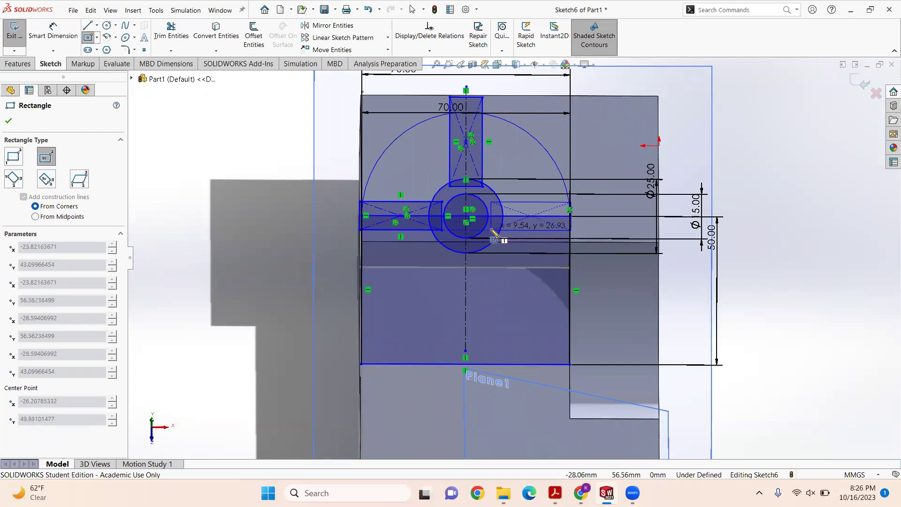
pyautogui.click(492, 230)
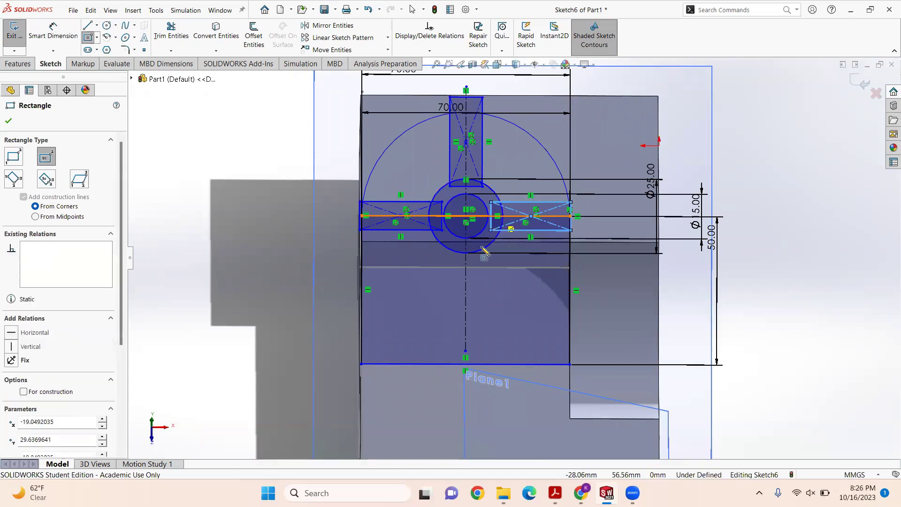
pyautogui.click(466, 308)
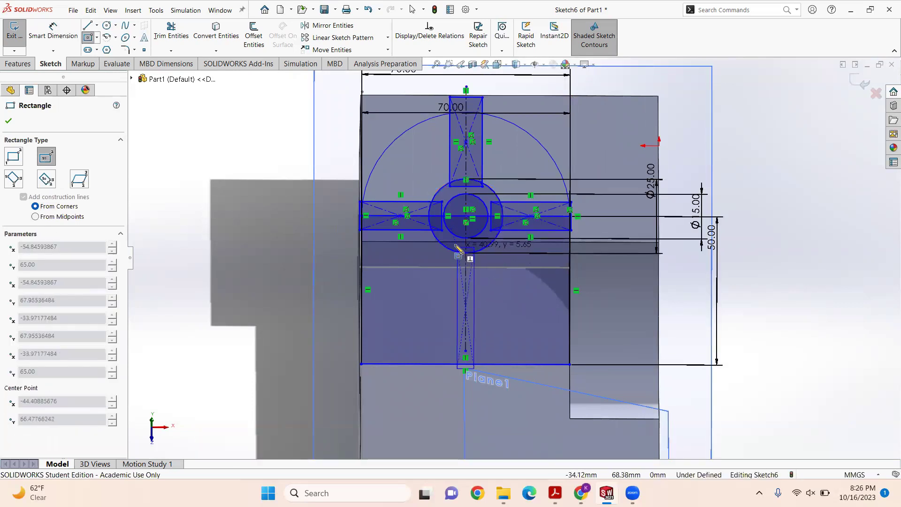
pyautogui.click(449, 245)
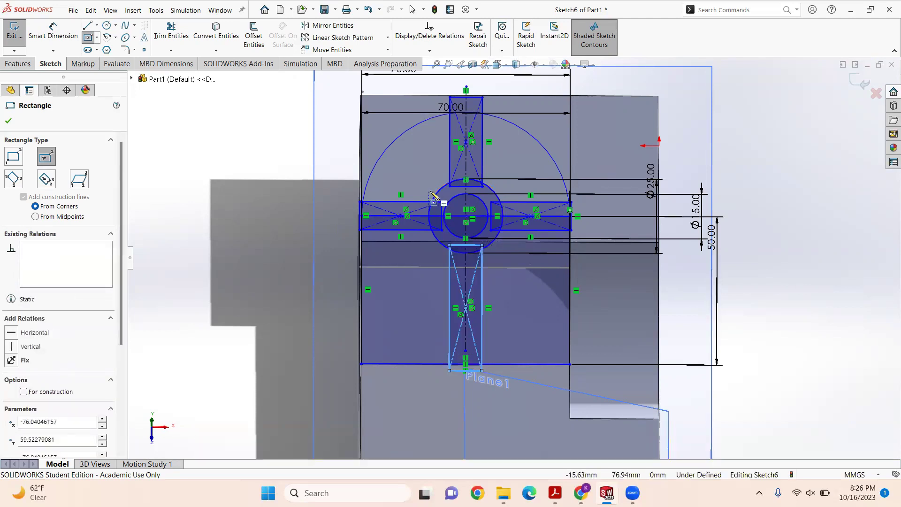
# Step: Dimension the width of the upper slot rectangle as 10 mm
pyautogui.click(53, 31)
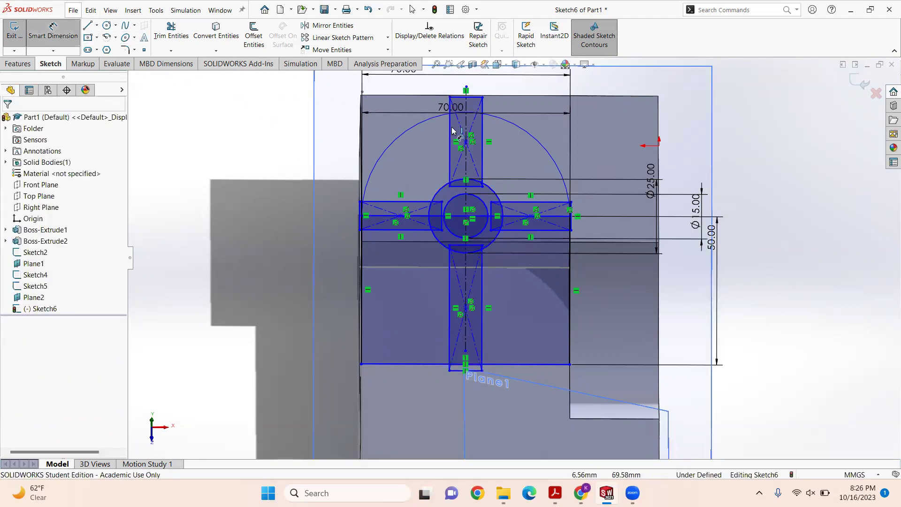
pyautogui.click(483, 135)
pyautogui.click(483, 130)
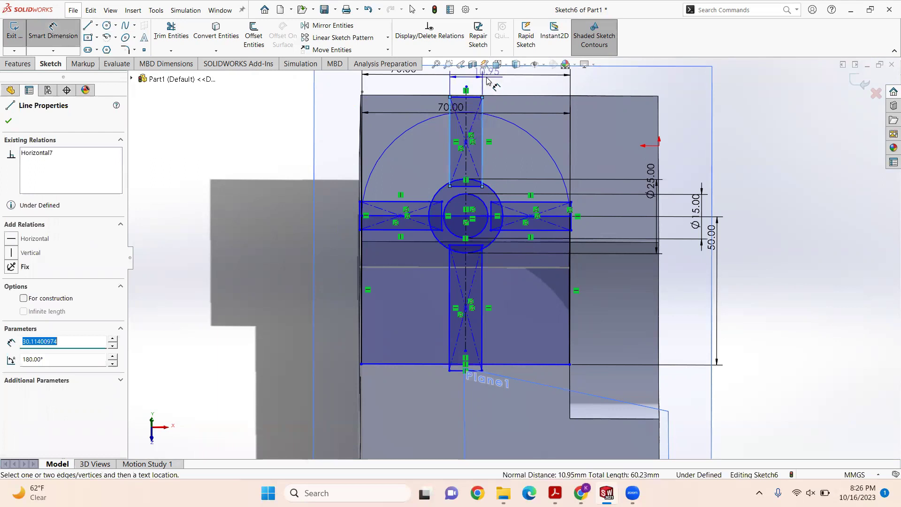
pyautogui.click(486, 78)
pyautogui.write('10')
pyautogui.press('Return')
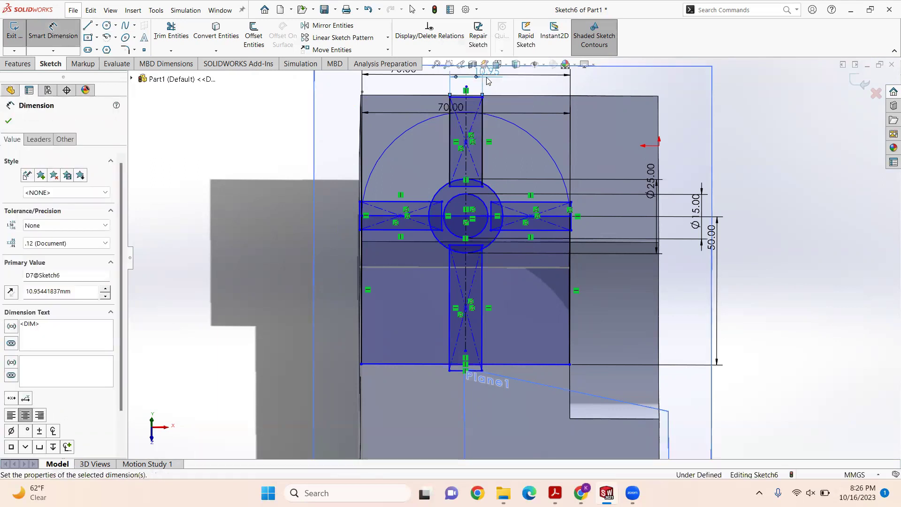
# Step: Dimension the heights of the two side slot rectangles, right and left of the circles, as 10 mm each
pyautogui.click(566, 203)
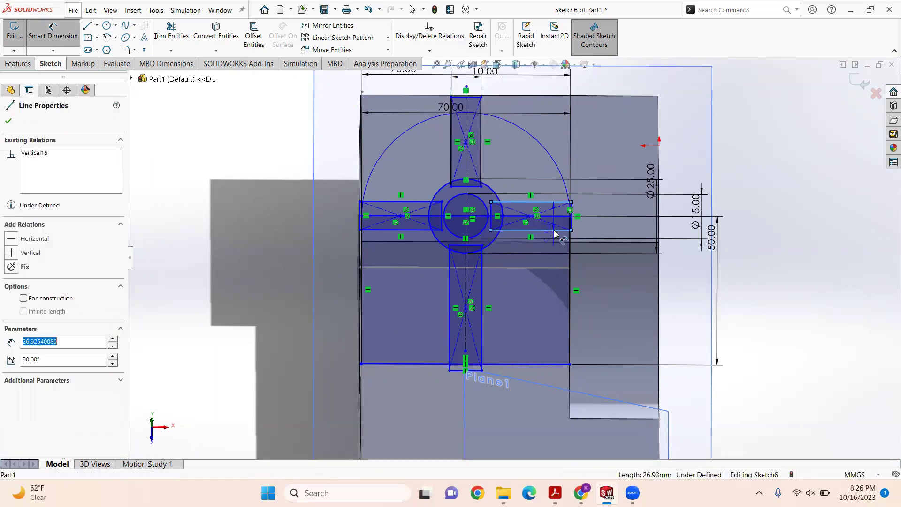
pyautogui.click(561, 230)
pyautogui.click(622, 226)
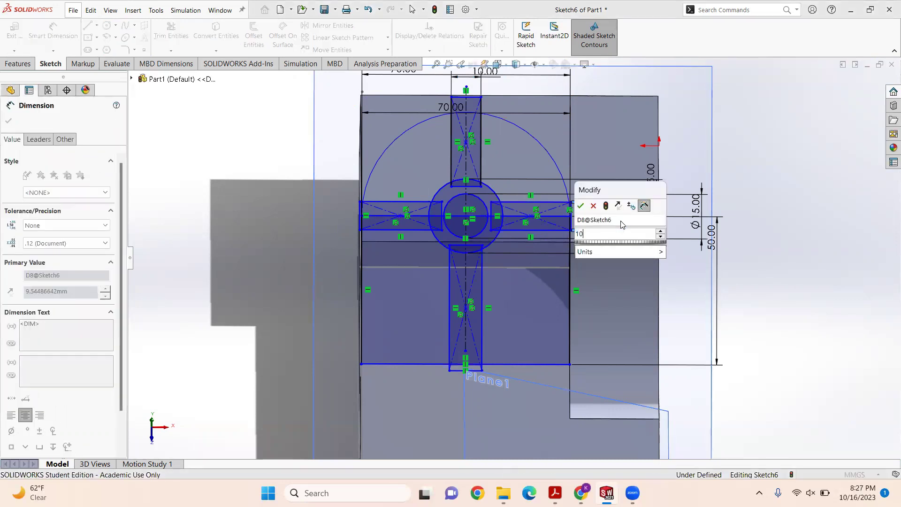
pyautogui.write('10')
pyautogui.press('Return')
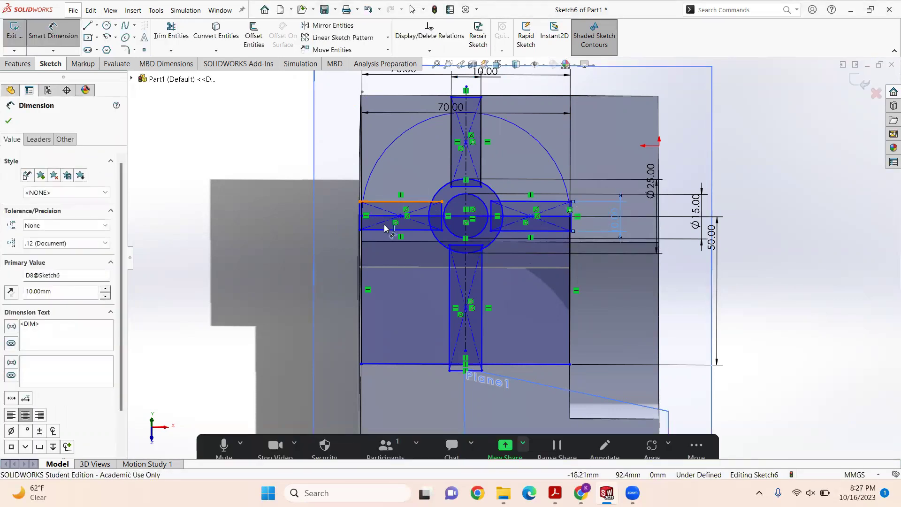
pyautogui.click(391, 202)
pyautogui.click(388, 230)
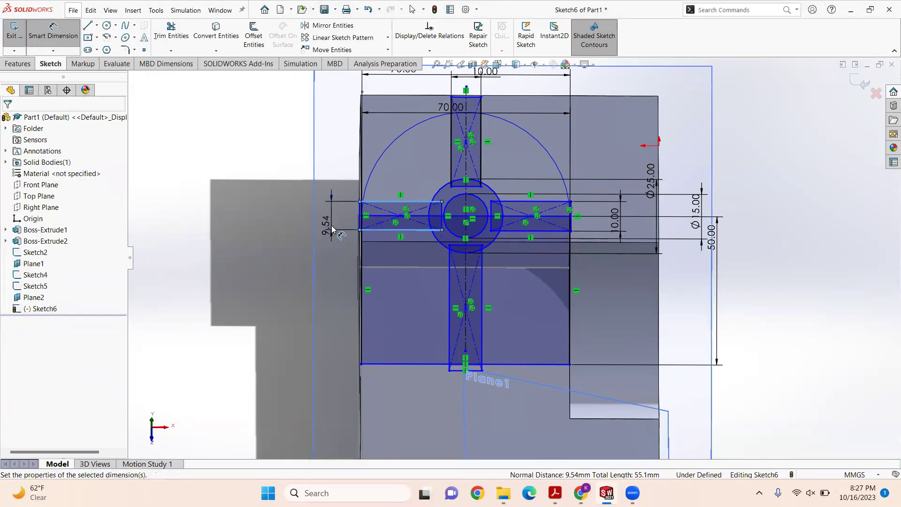
pyautogui.write('10')
pyautogui.press('Return')
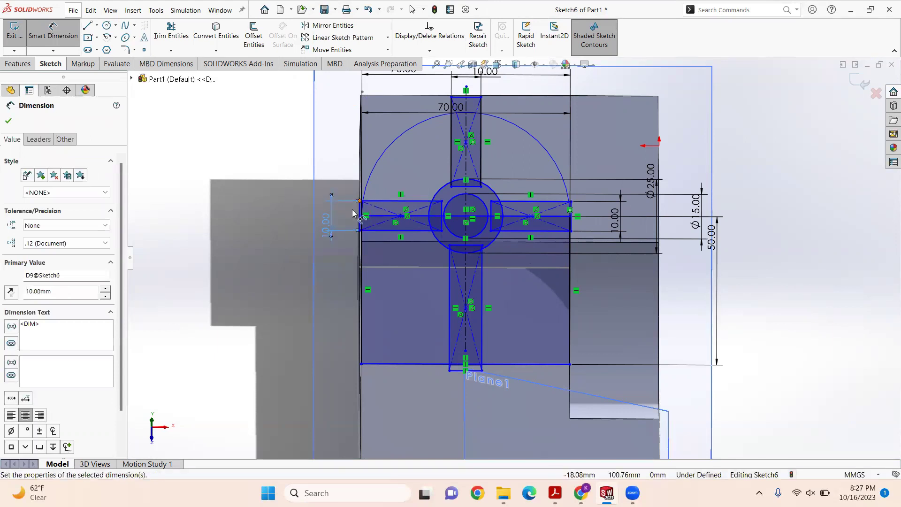
# Step: Dimension the width of the slot rectangle below the circles as 10 mm
pyautogui.click(448, 325)
pyautogui.click(482, 328)
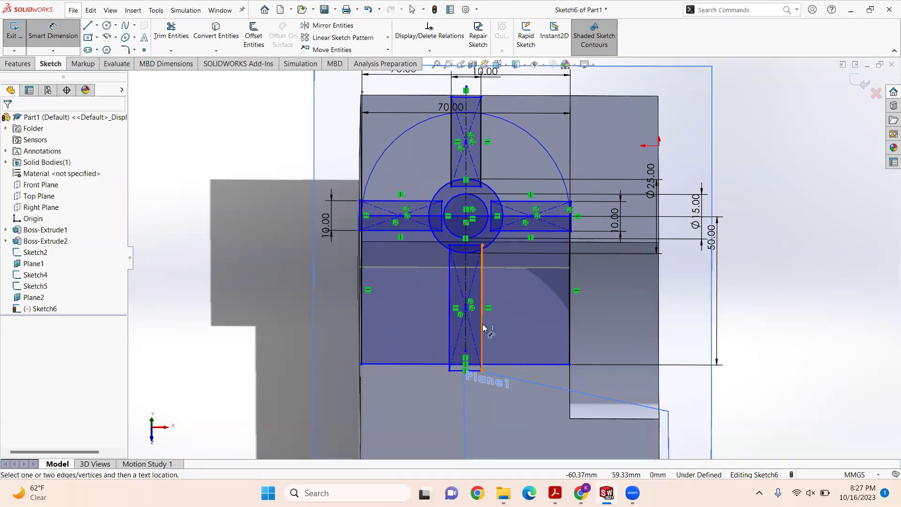
pyautogui.click(443, 411)
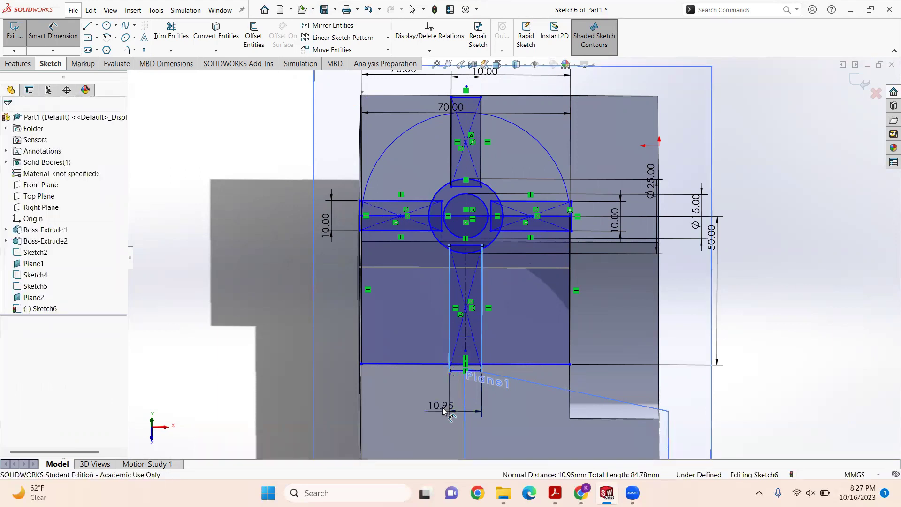
pyautogui.write('10.00mm')
pyautogui.press('Return')
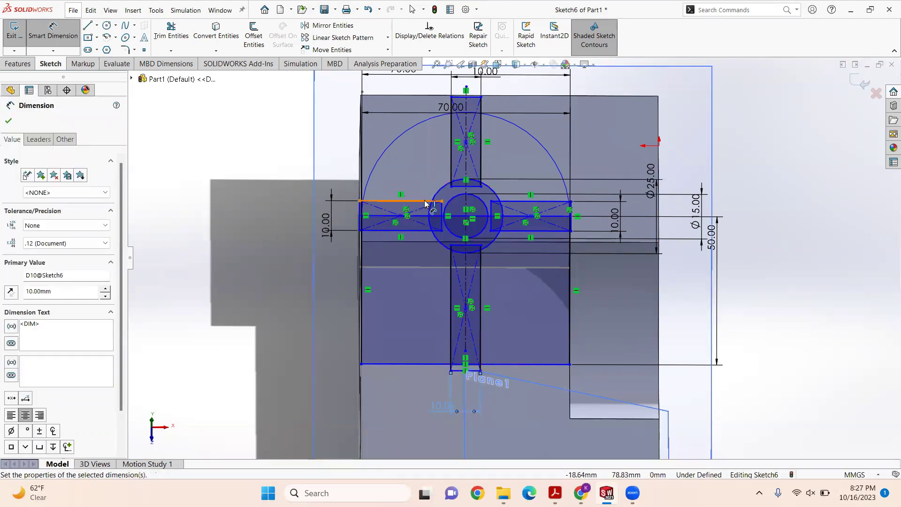
# Step: Trim the left slot rectangle's end inside the outer circle, the arc between its sides and the leftover diagonals to open the slot
pyautogui.click(171, 31)
pyautogui.scroll(-8, 449, 210)
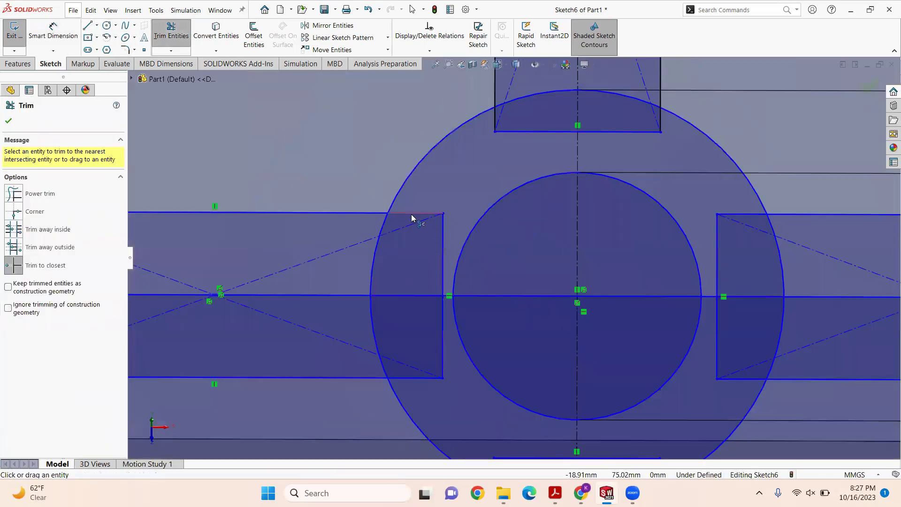
pyautogui.click(411, 215)
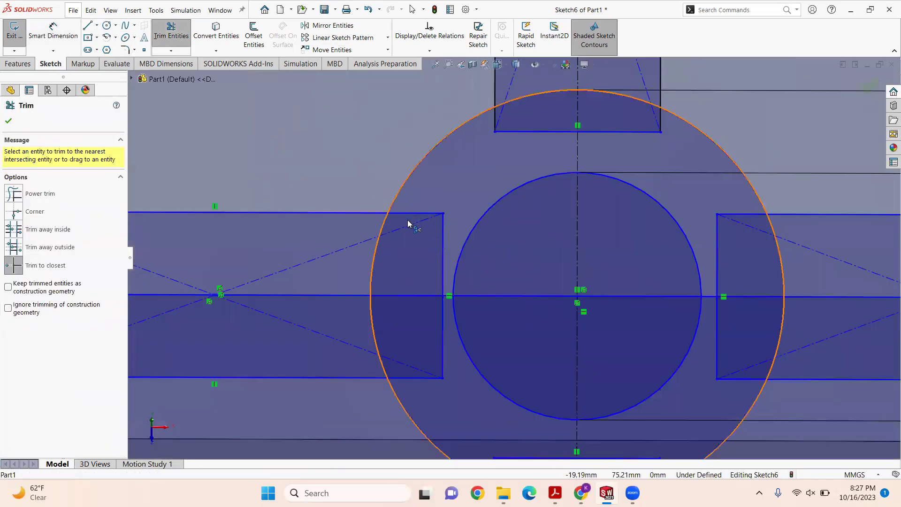
pyautogui.click(443, 226)
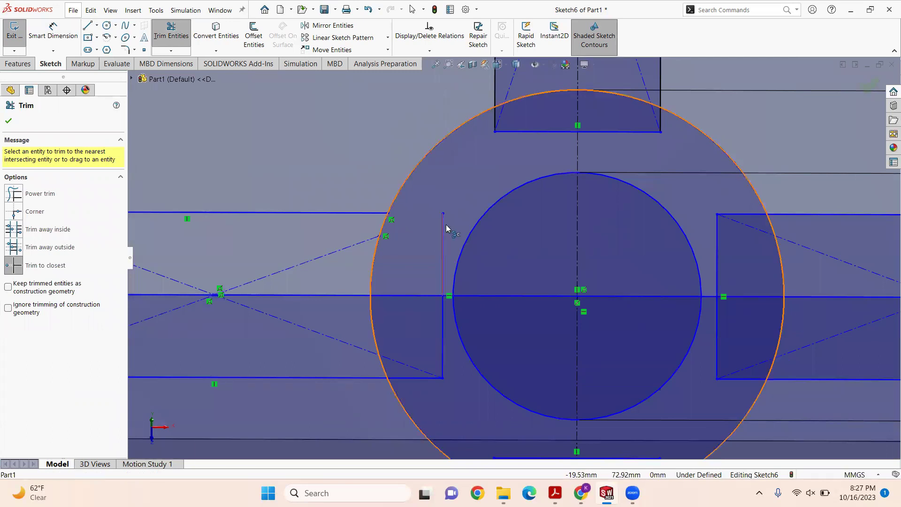
pyautogui.click(441, 318)
pyautogui.click(407, 366)
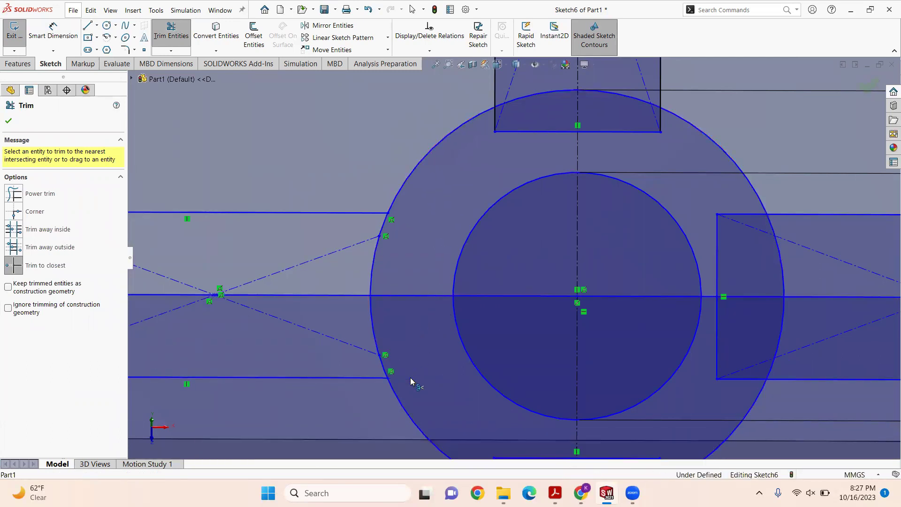
pyautogui.click(410, 377)
pyautogui.click(372, 268)
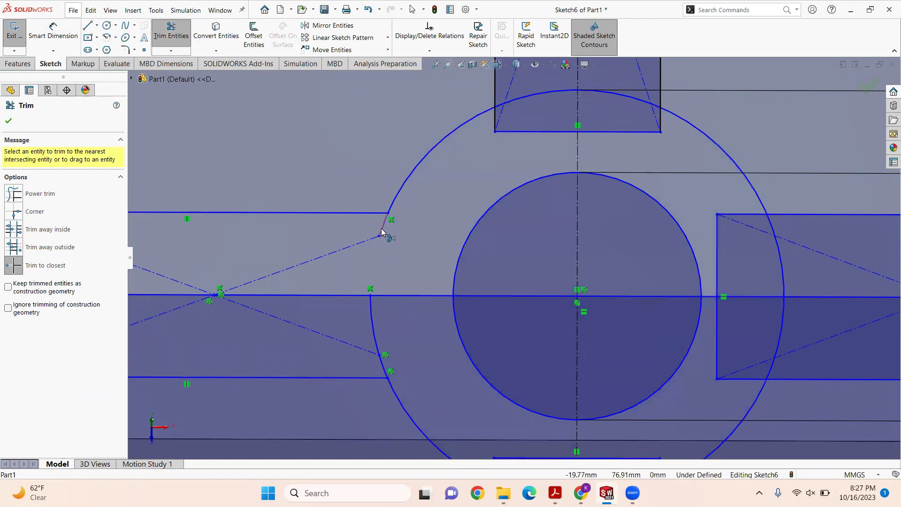
pyautogui.click(379, 232)
pyautogui.click(359, 243)
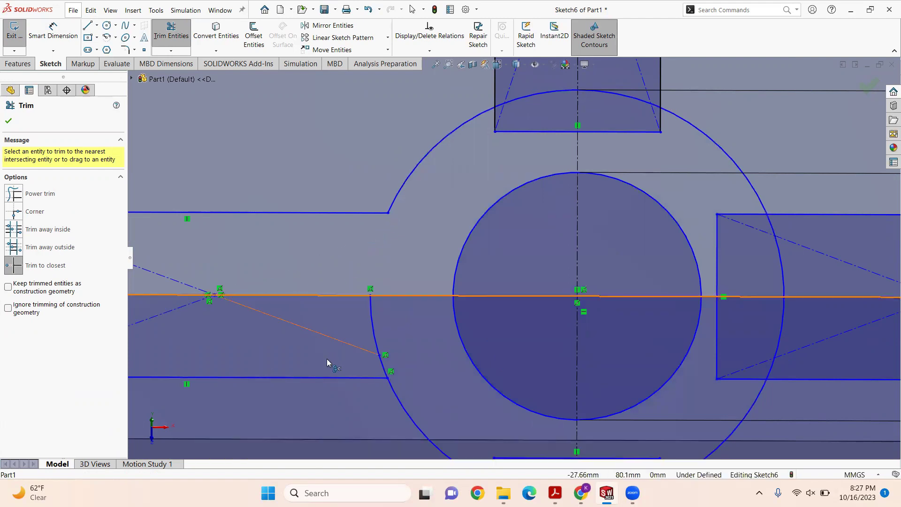
pyautogui.click(346, 342)
pyautogui.click(369, 319)
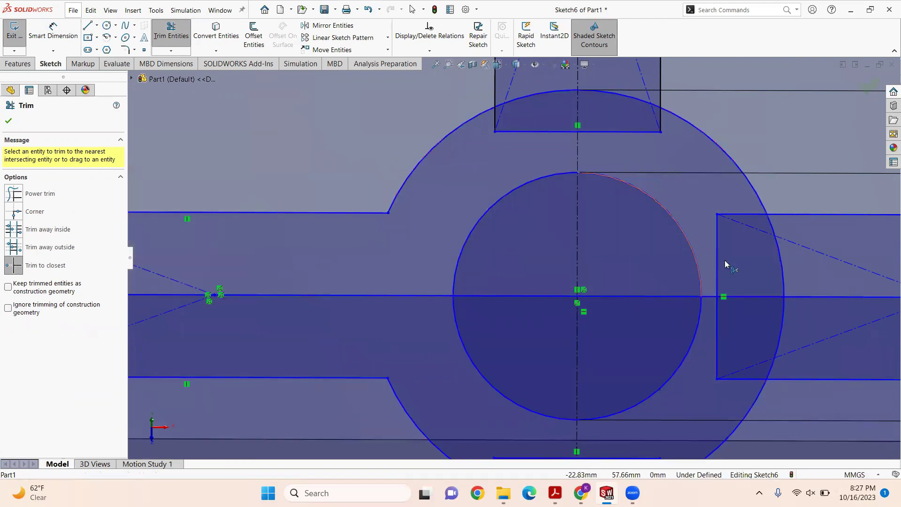
# Step: Trim the right slot rectangle's end inside the outer circle, along with the arc between its sides and the adjoining diagonals
pyautogui.click(750, 216)
pyautogui.click(729, 220)
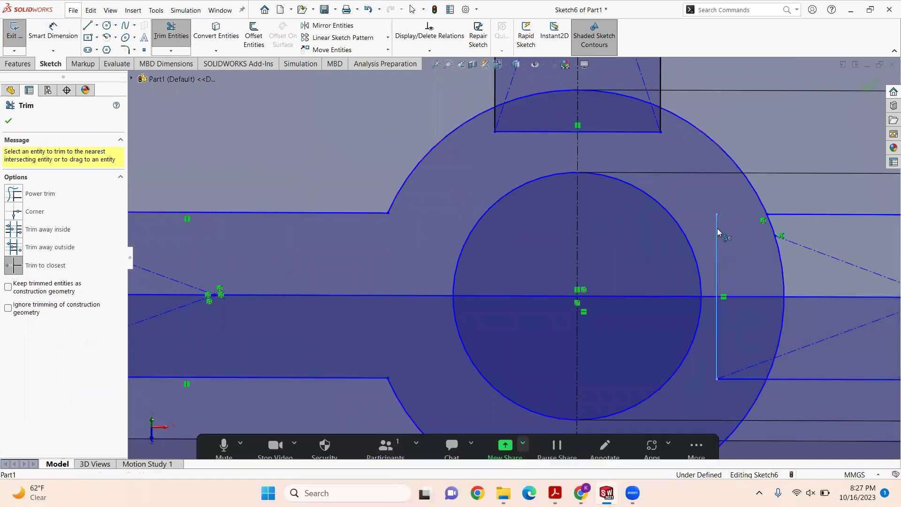
pyautogui.click(718, 229)
pyautogui.click(717, 331)
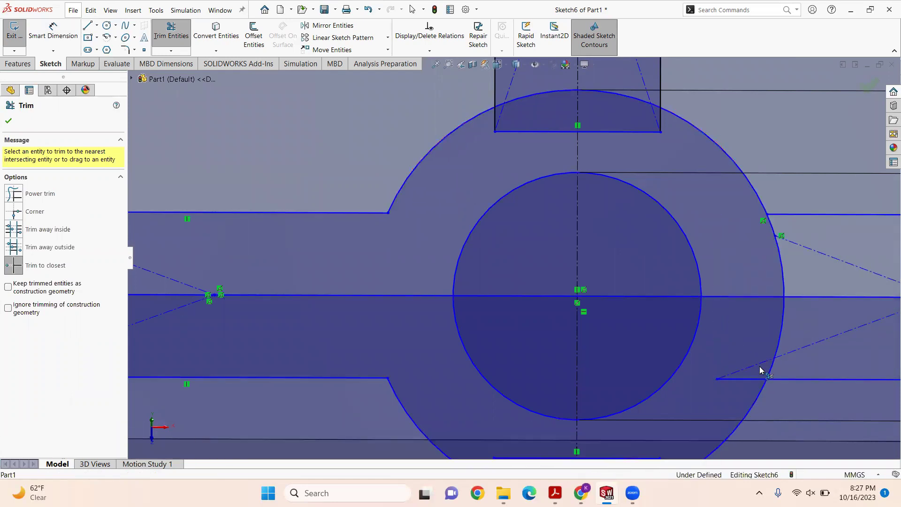
pyautogui.click(754, 378)
pyautogui.scroll(1, 779, 257)
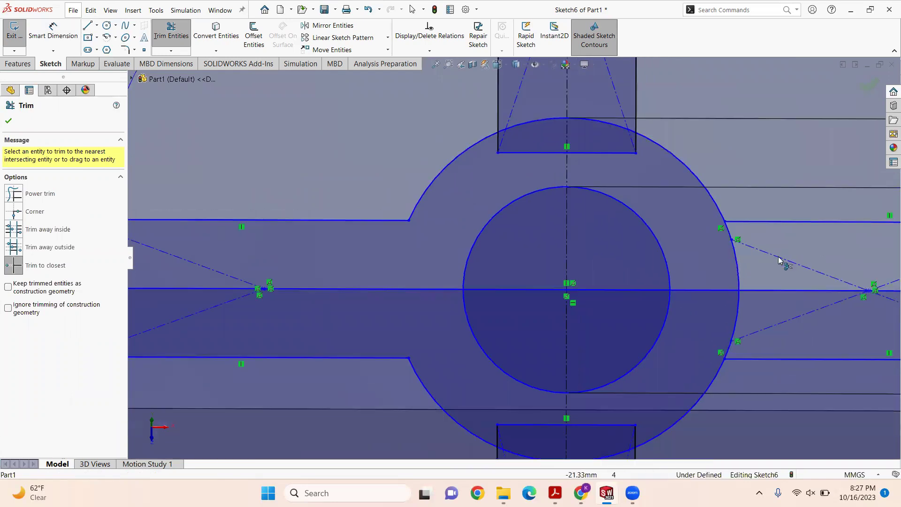
pyautogui.click(731, 231)
pyautogui.click(751, 245)
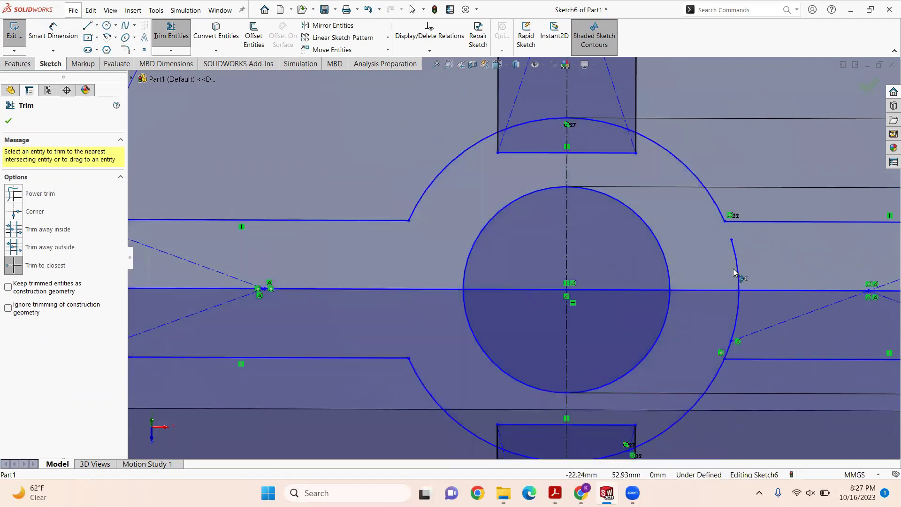
pyautogui.click(738, 314)
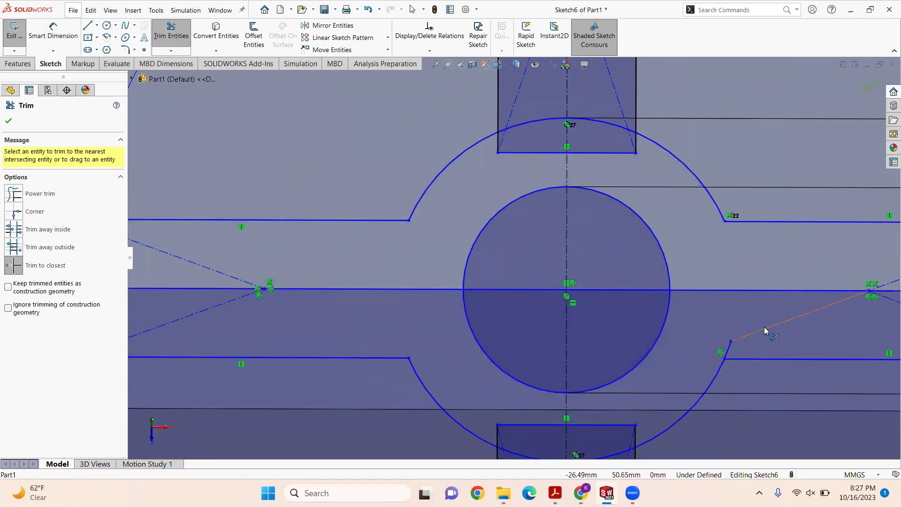
pyautogui.click(764, 327)
pyautogui.click(728, 347)
# Step: Trim the lower slot rectangle's end inside the outer circle, with the arc between its sides and its upper diagonals
pyautogui.scroll(1, 720, 328)
pyautogui.scroll(2, 554, 346)
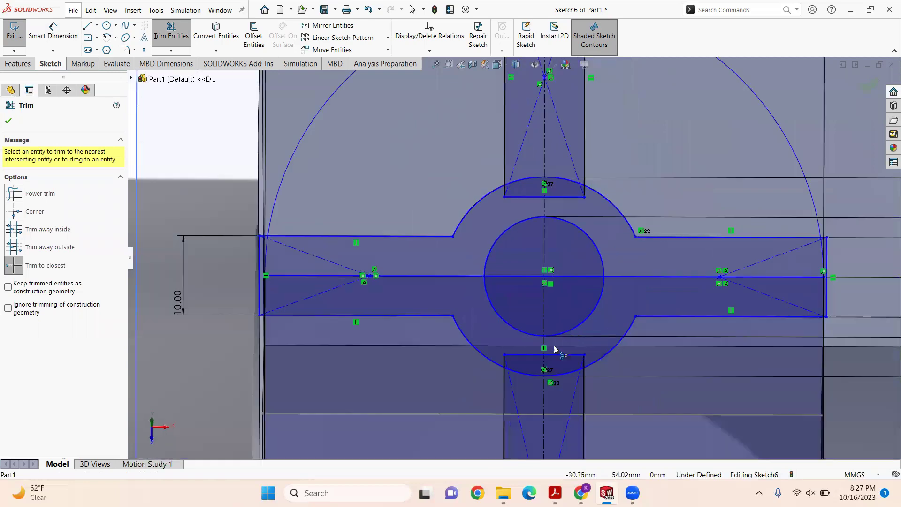
pyautogui.scroll(-7, 555, 376)
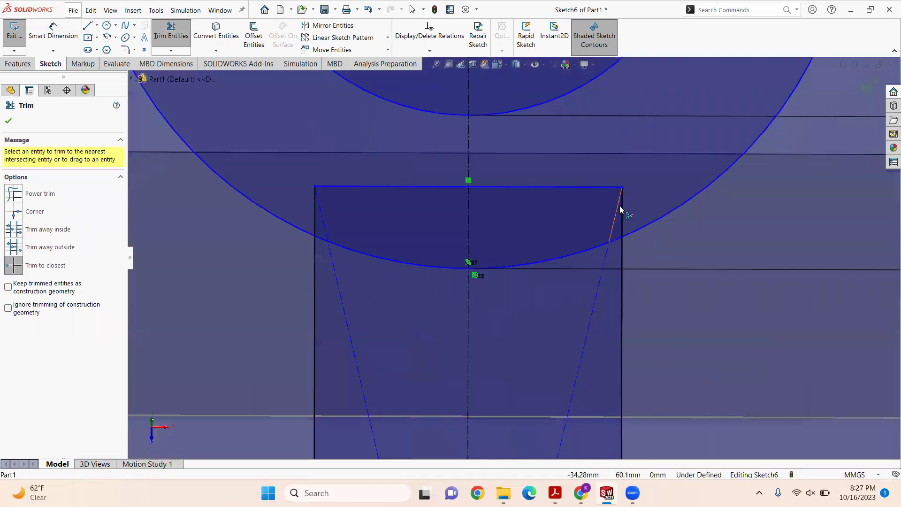
pyautogui.click(620, 204)
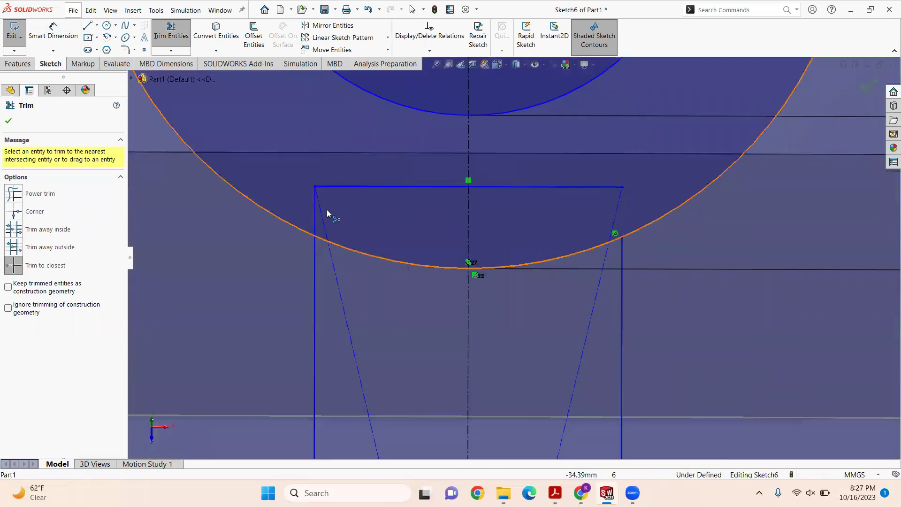
pyautogui.click(314, 209)
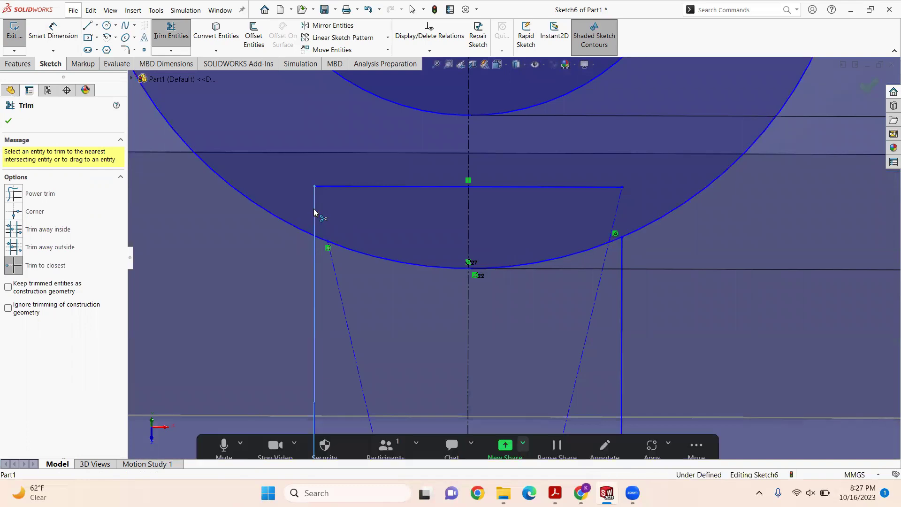
pyautogui.click(336, 187)
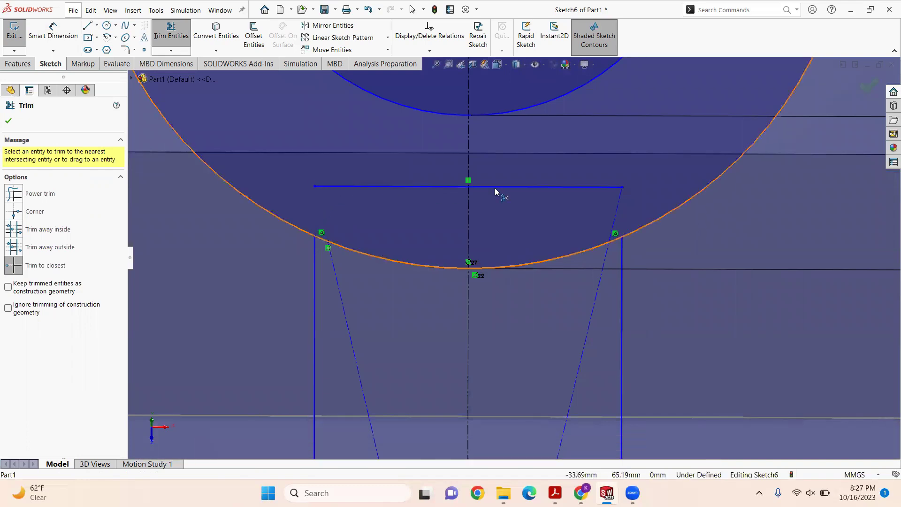
pyautogui.click(383, 258)
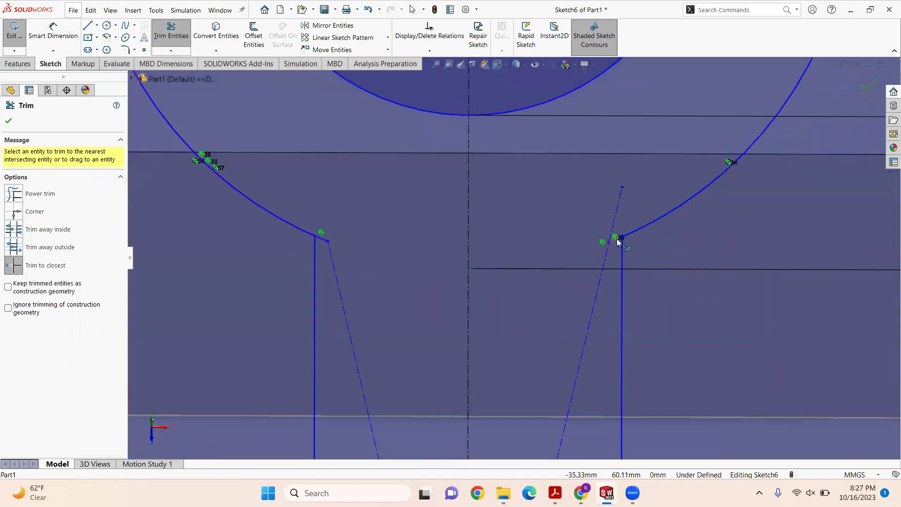
pyautogui.click(614, 222)
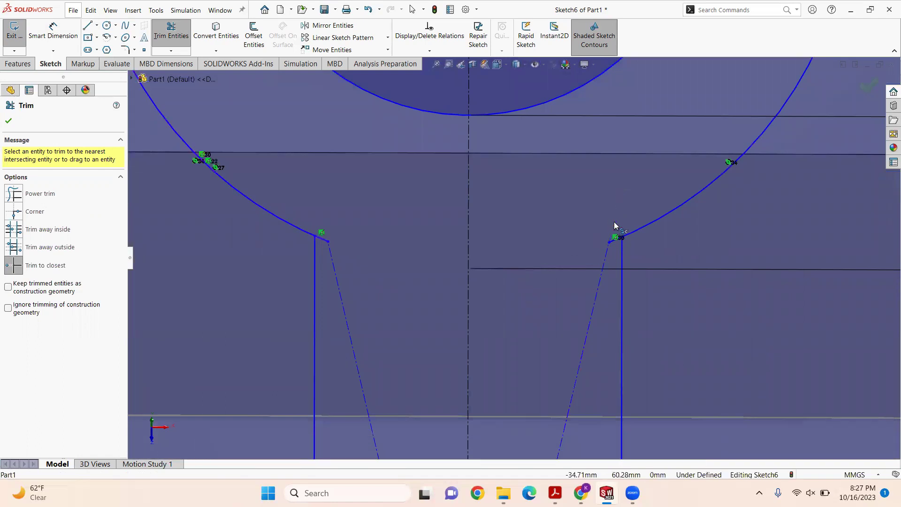
pyautogui.click(609, 245)
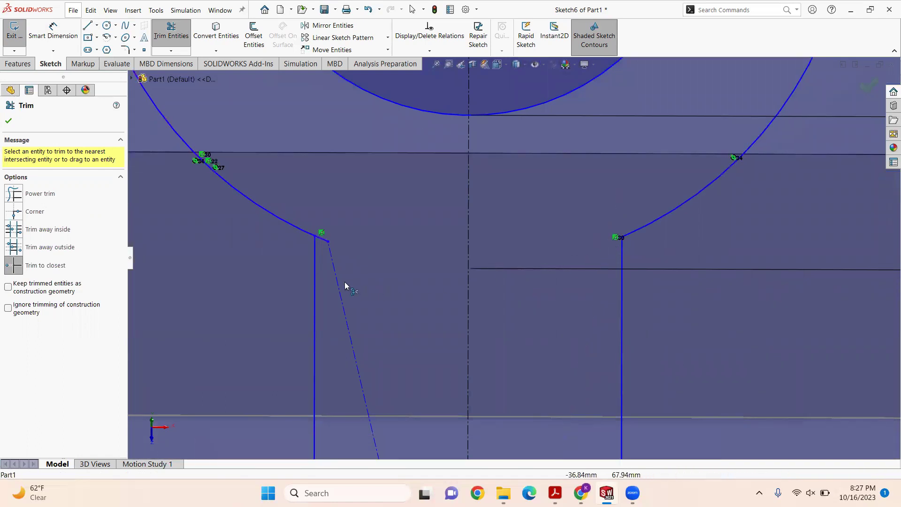
pyautogui.click(334, 255)
# Step: Trim away the outer circle's arc between the sides of the upper slot rectangle
pyautogui.scroll(10, 399, 242)
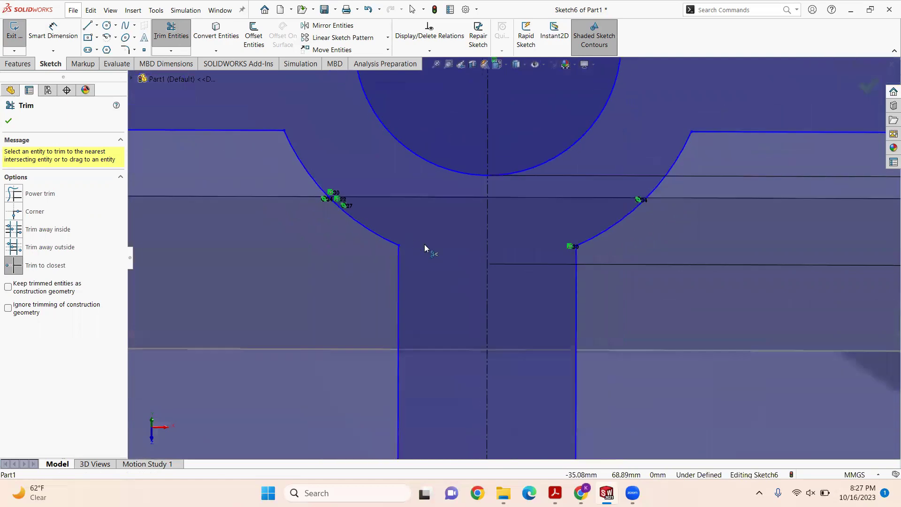
pyautogui.scroll(1, 514, 261)
pyautogui.scroll(-10, 511, 134)
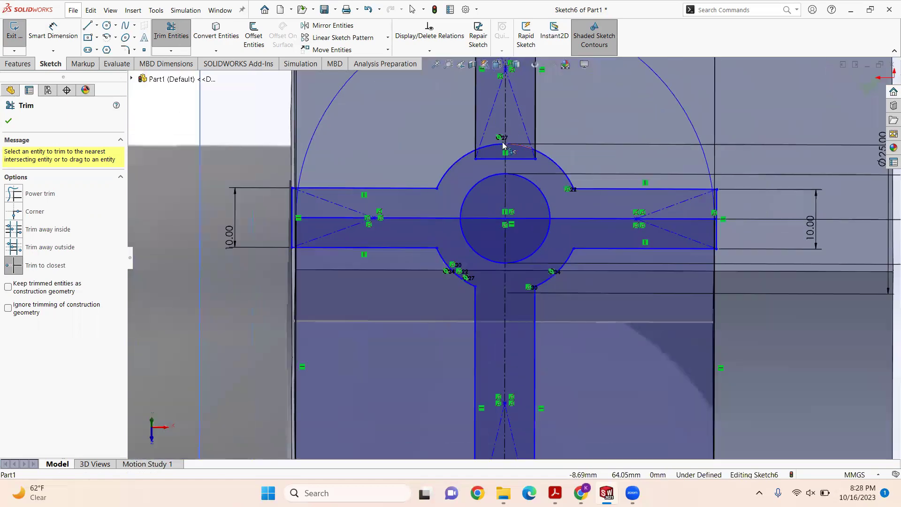
pyautogui.click(335, 294)
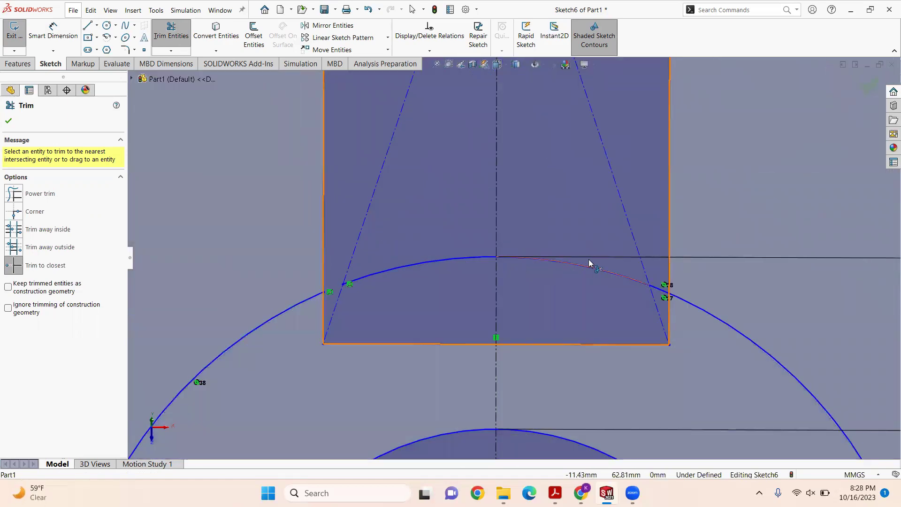
pyautogui.click(467, 261)
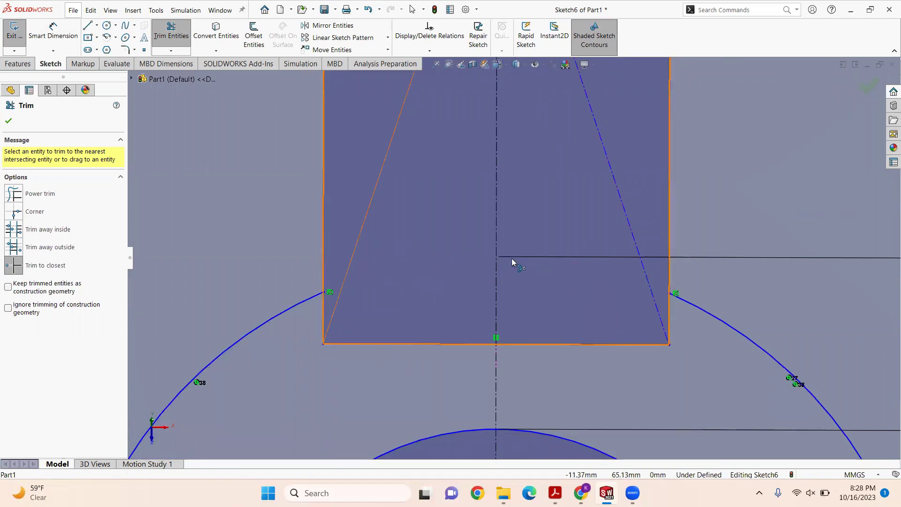
# Step: Trim the upper slot rectangle's side ends, closing edge and leftover diagonals inside the outer circle to open the slot
pyautogui.click(670, 300)
pyautogui.click(659, 314)
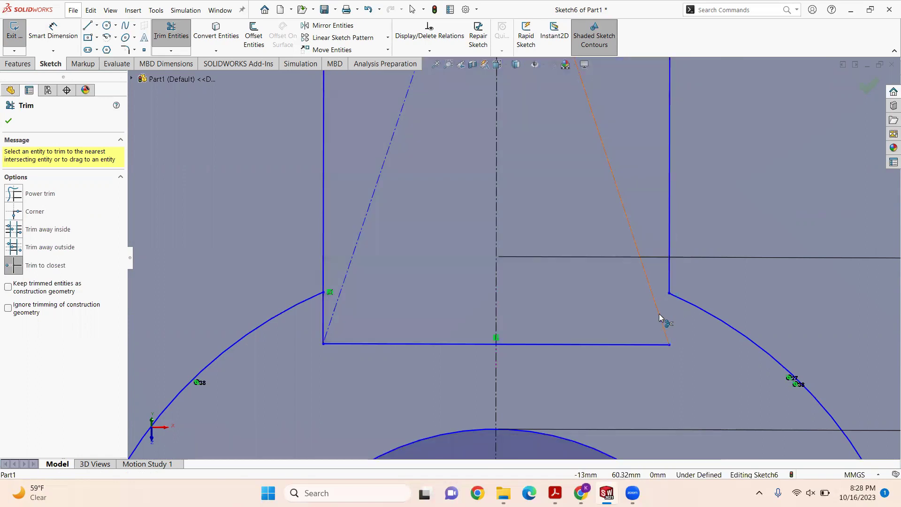
pyautogui.click(635, 344)
pyautogui.click(417, 345)
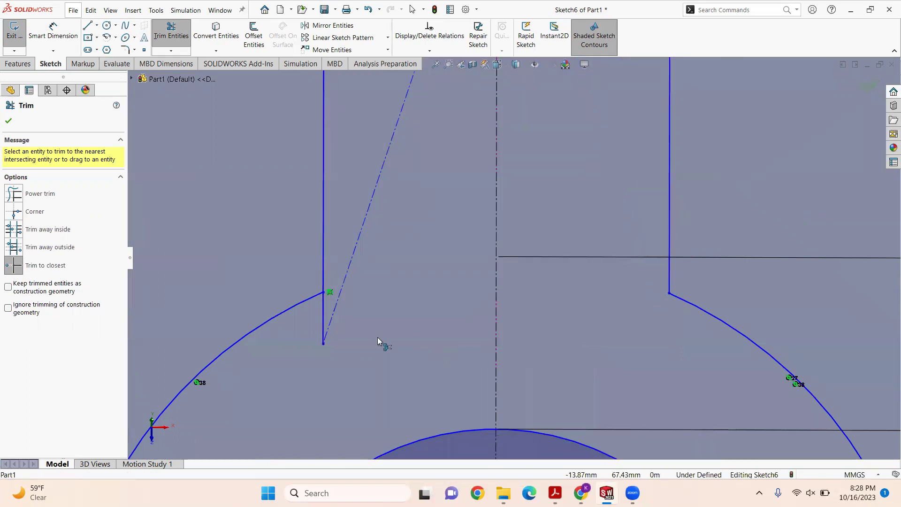
pyautogui.click(323, 319)
pyautogui.scroll(3, 511, 261)
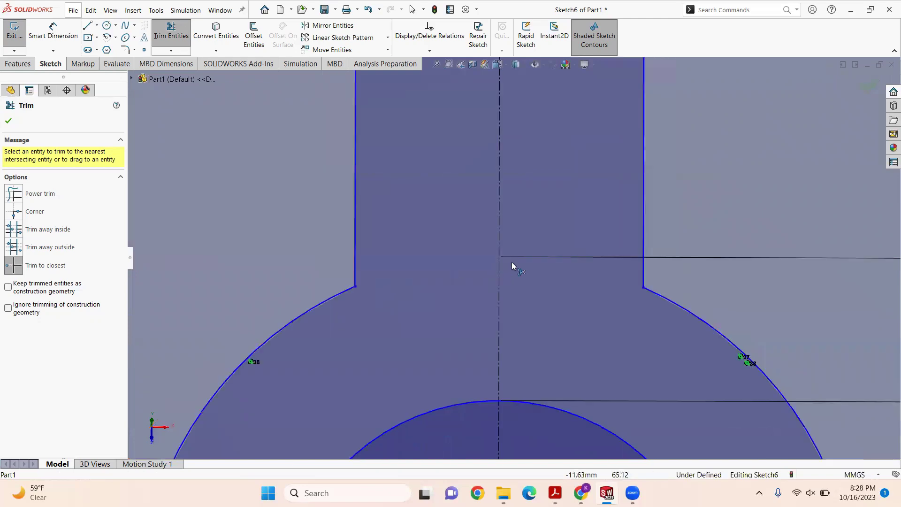
pyautogui.scroll(6, 515, 302)
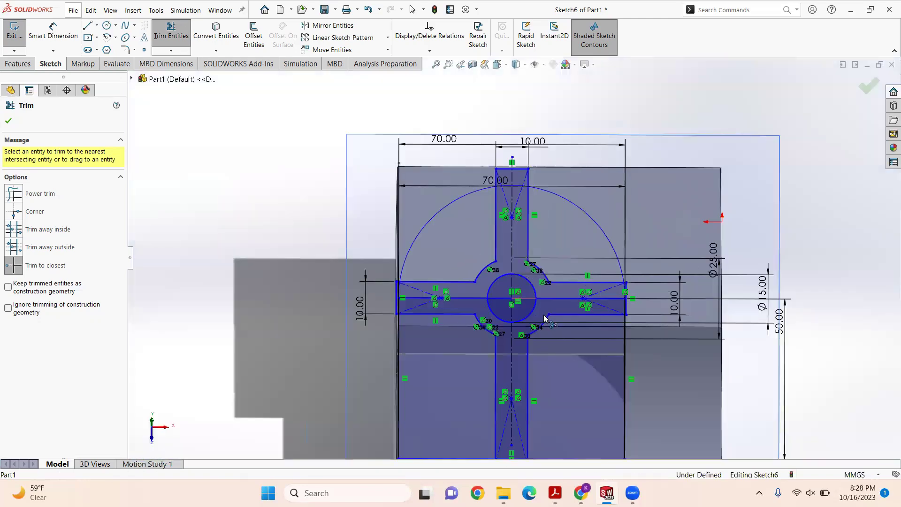
# Step: Start a boss extrude of the inclined sketch, picking the four quadrant regions and both cross-slot regions but not the centre circle
pyautogui.moveTo(544, 331)
pyautogui.mouseDown(button='middle')
pyautogui.moveTo(559, 363)
pyautogui.moveTo(556, 318)
pyautogui.moveTo(521, 321)
pyautogui.mouseUp(button='middle')
pyautogui.hotkey('ctrl', '8')
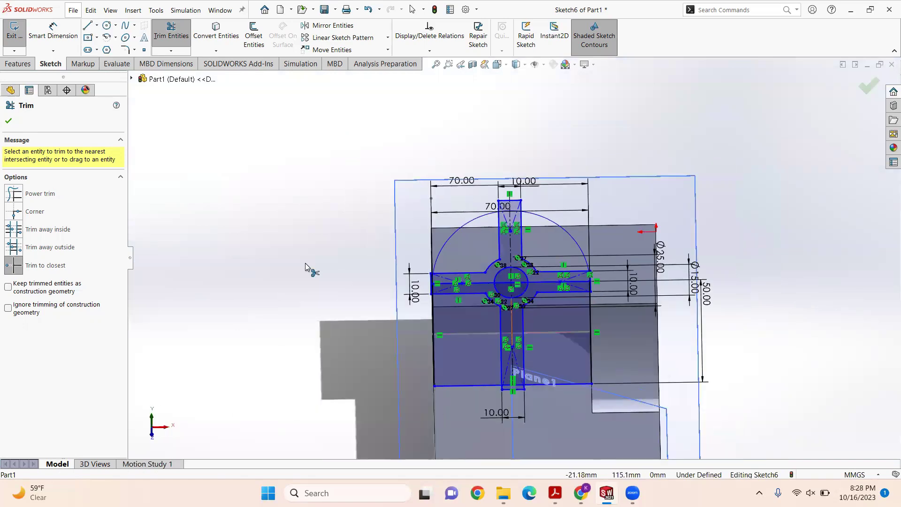
pyautogui.click(15, 67)
pyautogui.click(20, 36)
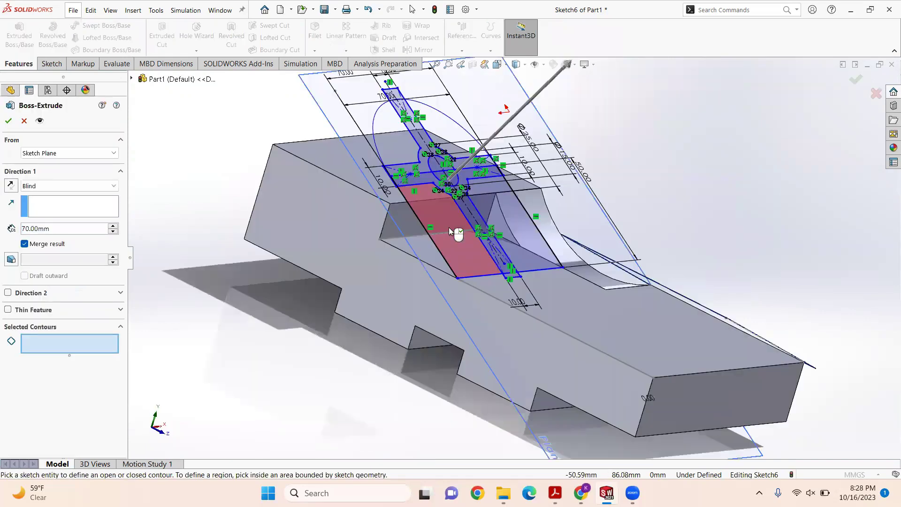
pyautogui.click(503, 209)
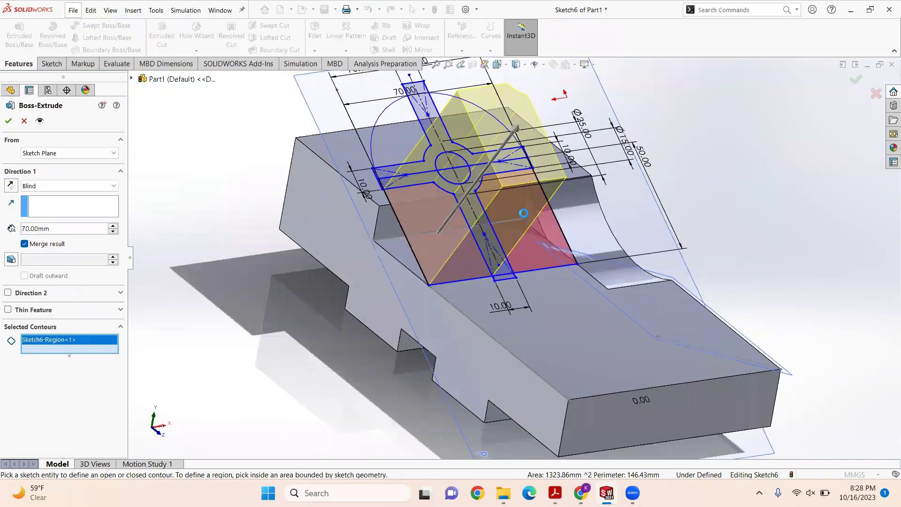
pyautogui.click(524, 214)
pyautogui.click(466, 122)
pyautogui.click(409, 131)
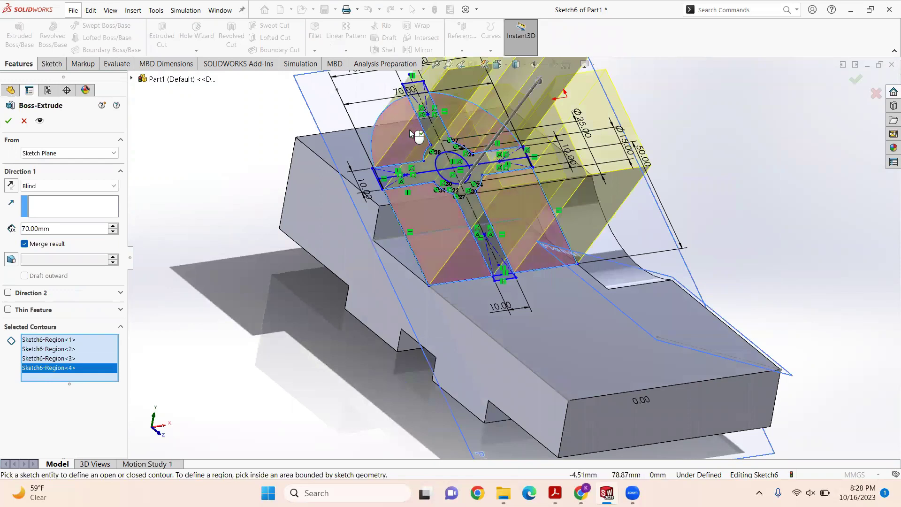
pyautogui.click(429, 125)
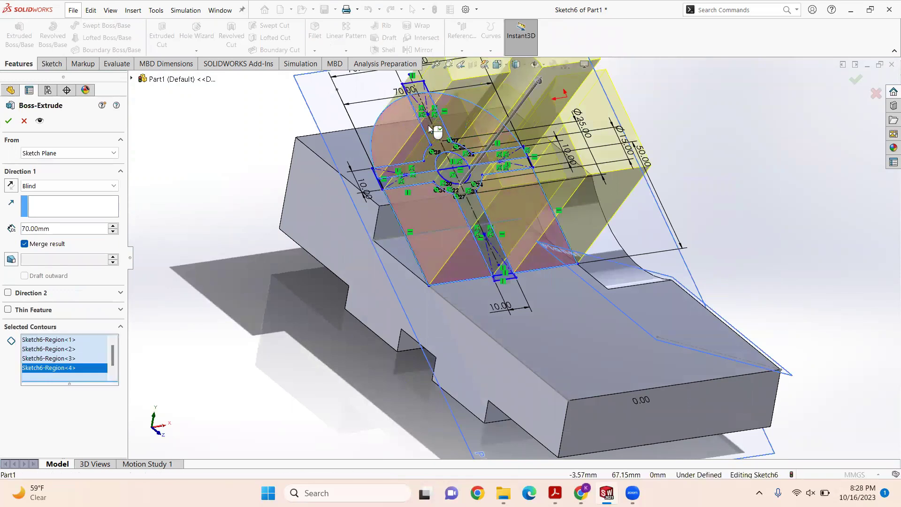
pyautogui.click(414, 190)
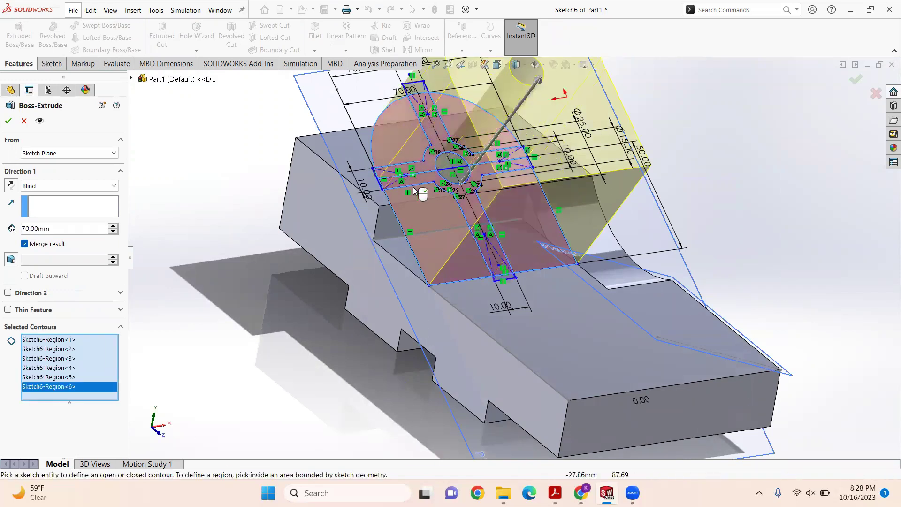
pyautogui.moveTo(464, 175); pyautogui.dragTo(454, 208, button='middle')
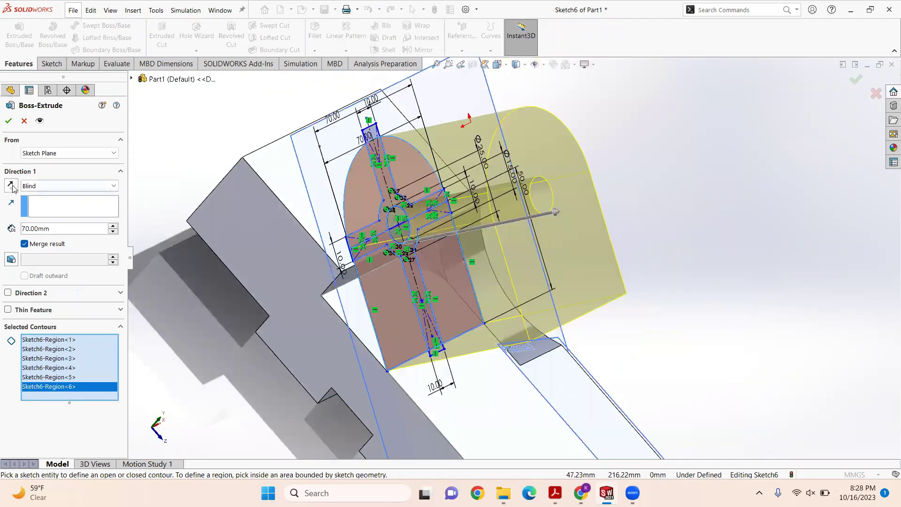
# Step: Reverse the boss extrusion toward the block and end it Up To Surface at the block face behind the profile
pyautogui.click(11, 186)
pyautogui.click(63, 186)
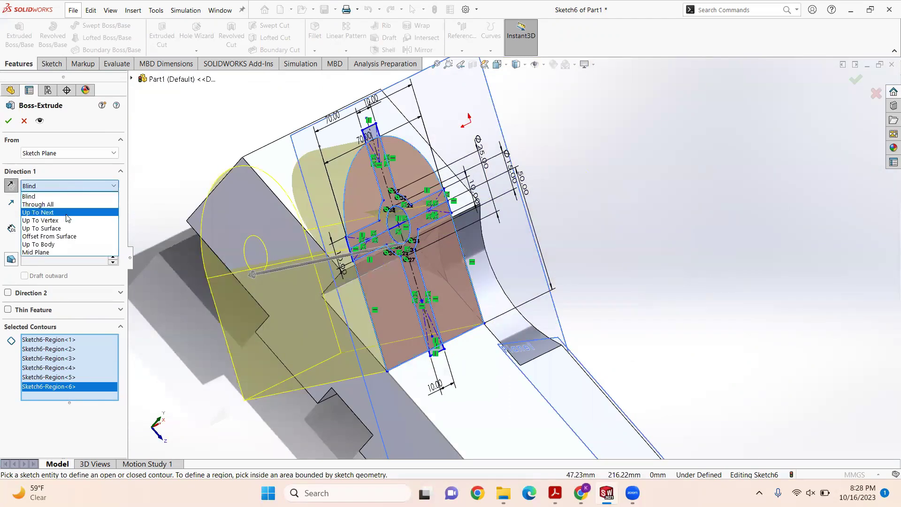
pyautogui.click(68, 229)
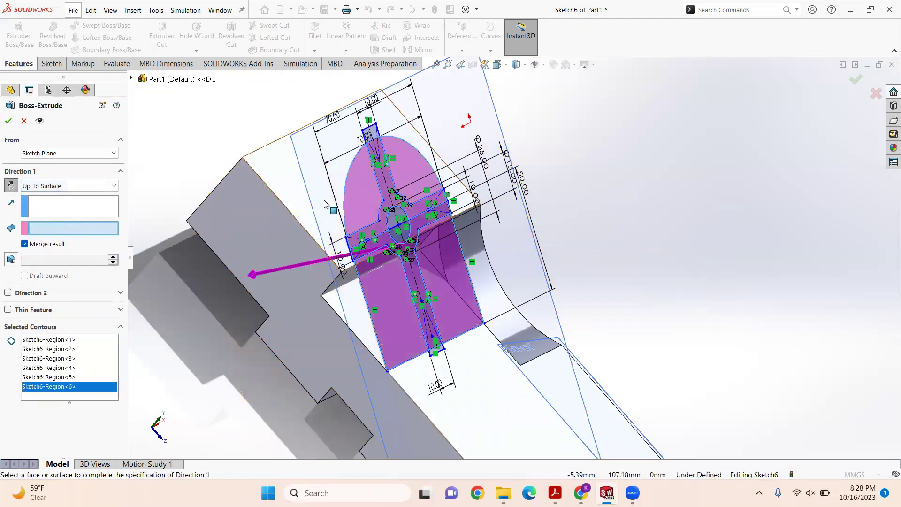
pyautogui.click(296, 200)
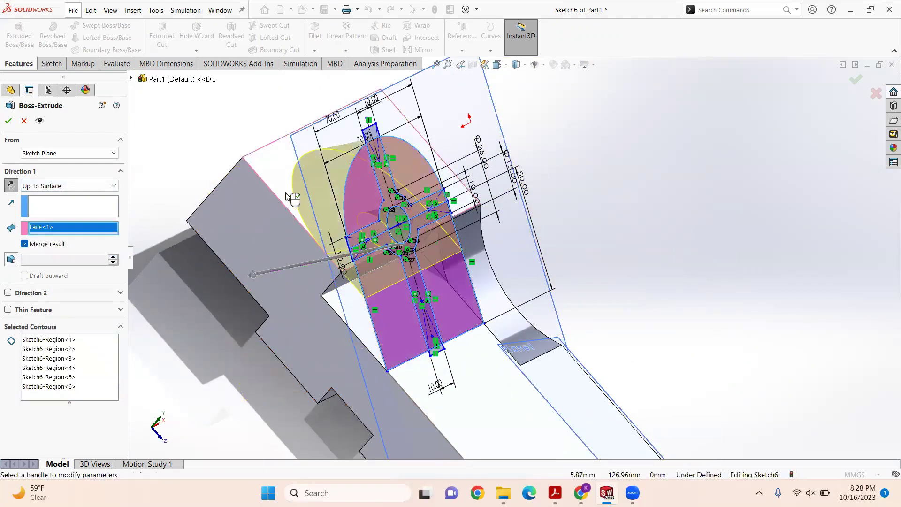
pyautogui.click(349, 306)
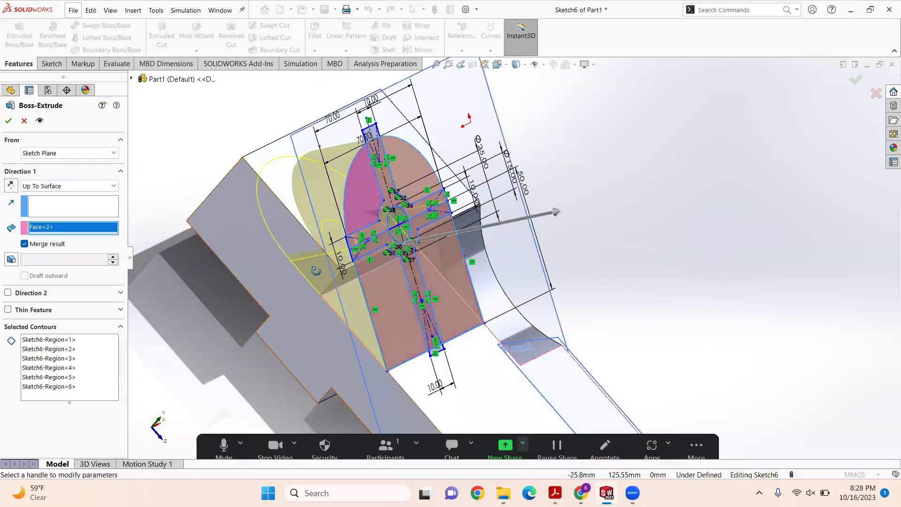
pyautogui.moveTo(316, 268)
pyautogui.mouseDown(button='middle')
pyautogui.moveTo(354, 263)
pyautogui.moveTo(327, 257)
pyautogui.mouseUp(button='middle')
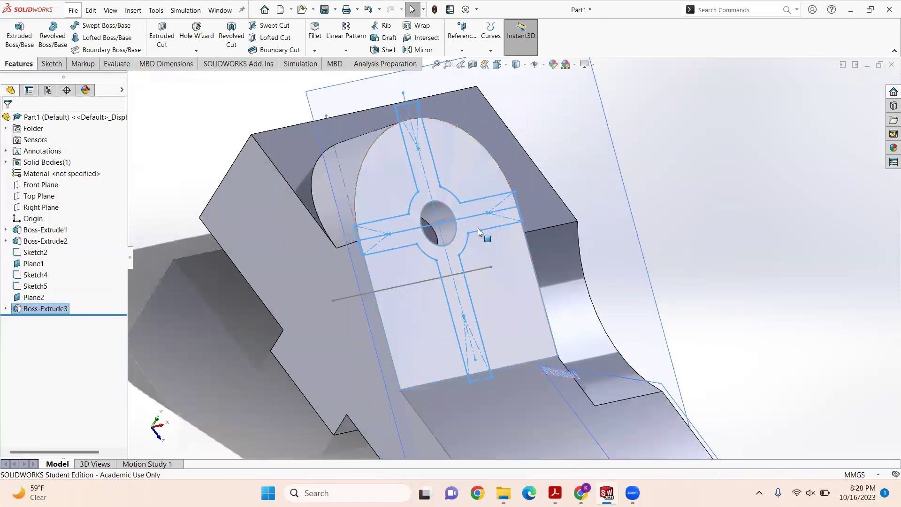
# Step: Cut-extrude both cross-slot regions, including the counterbore ring, from the boss's sketch to a blind depth of 5 mm
pyautogui.moveTo(480, 268); pyautogui.dragTo(456, 236, button='middle')
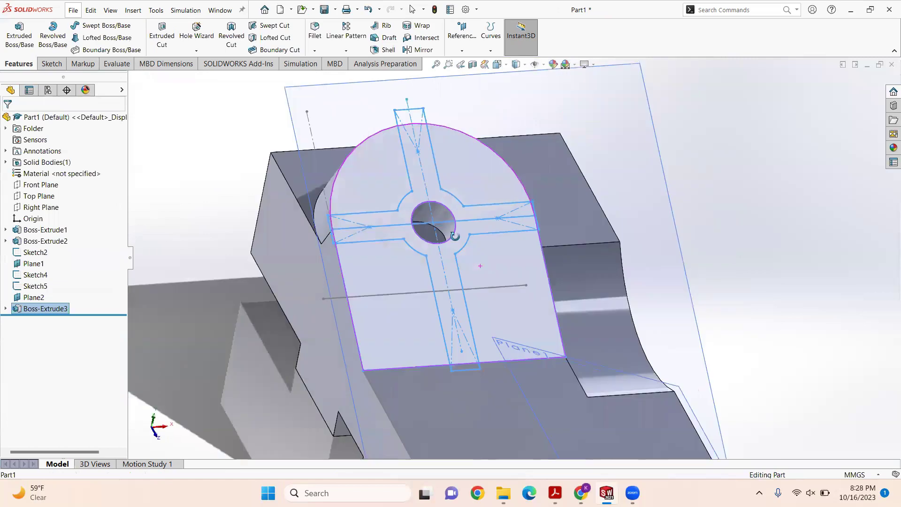
pyautogui.click(162, 35)
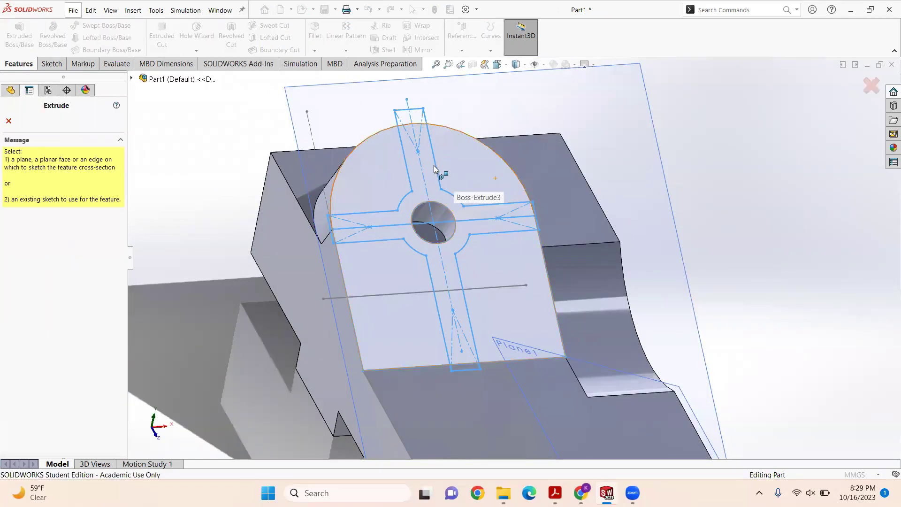
pyautogui.click(132, 78)
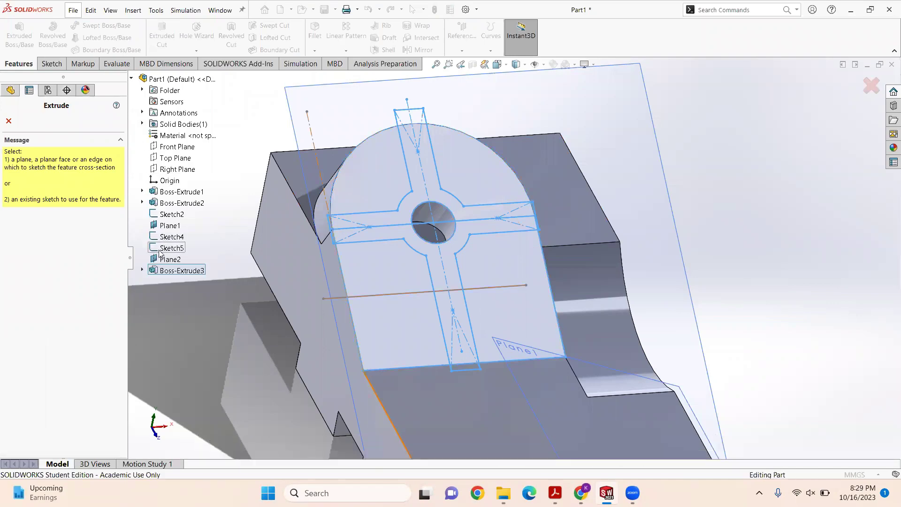
pyautogui.click(178, 271)
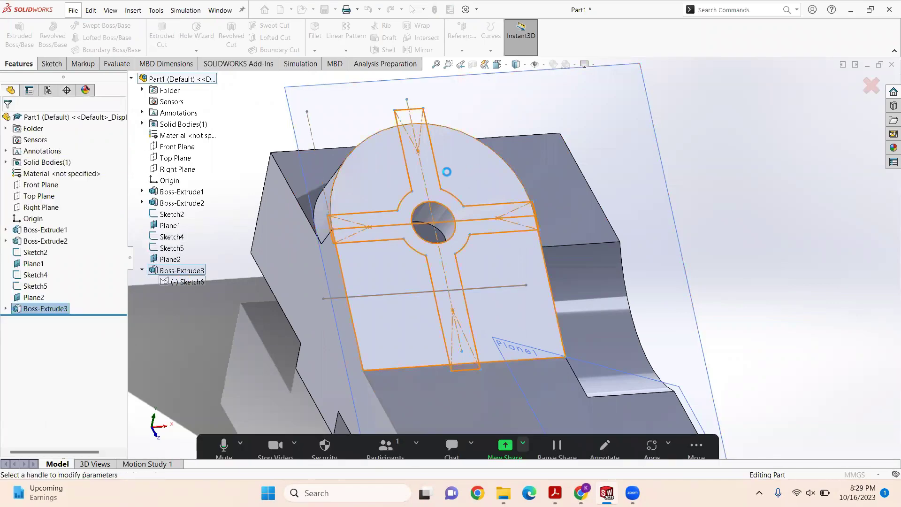
pyautogui.click(432, 171)
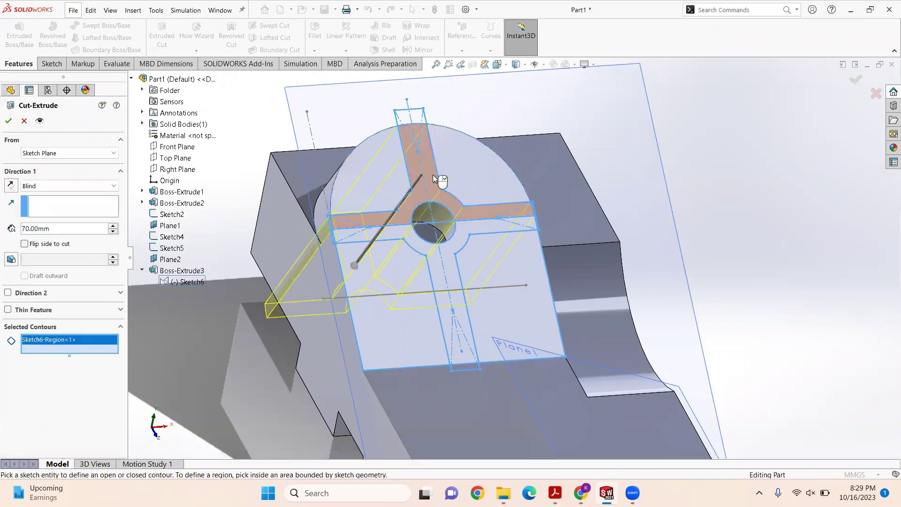
pyautogui.click(457, 241)
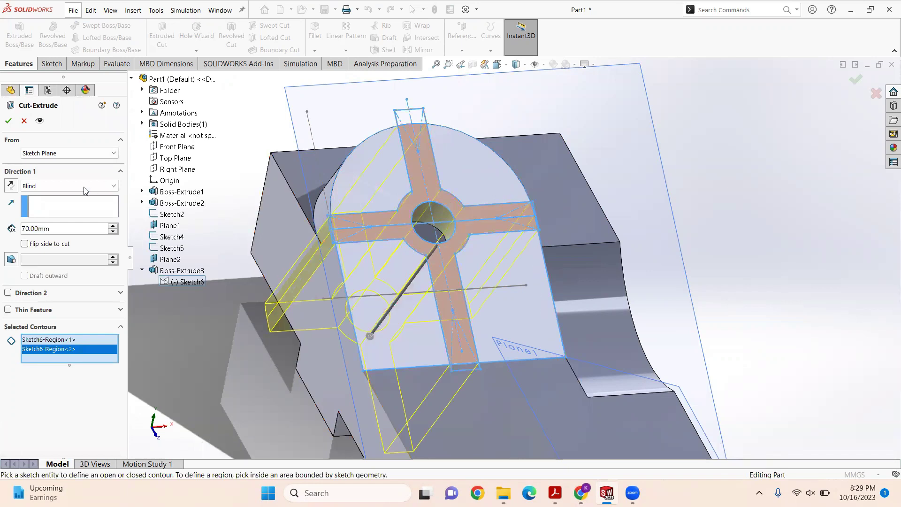
pyautogui.moveTo(32, 228); pyautogui.dragTo(19, 230)
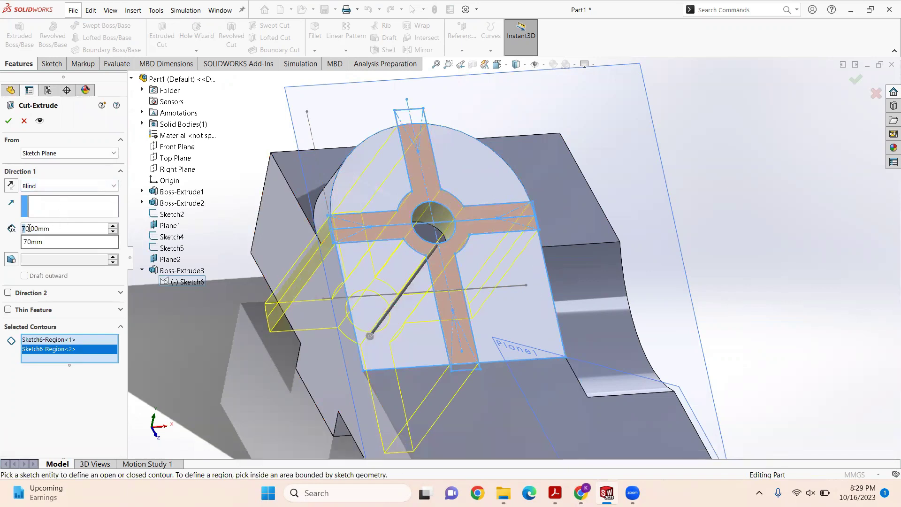
pyautogui.rightClick(18, 231)
pyautogui.press('Escape')
pyautogui.write('5')
pyautogui.press('Return')
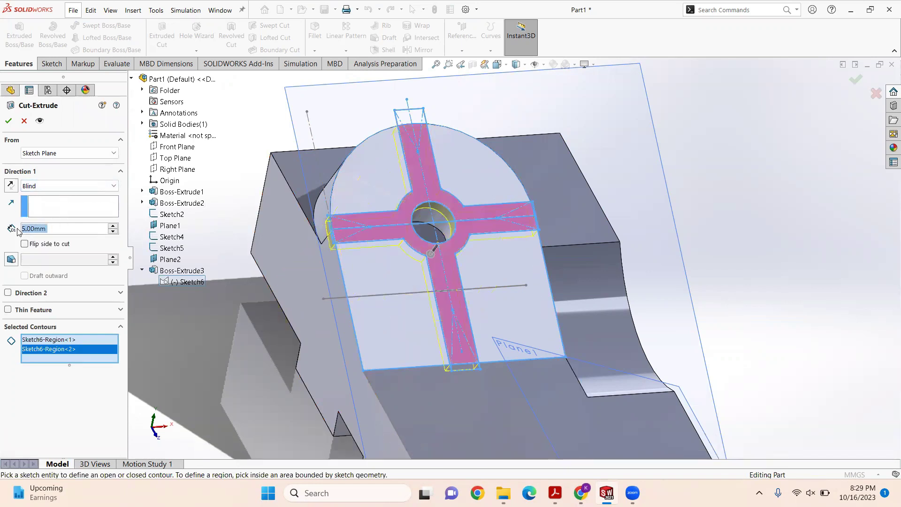
pyautogui.click(8, 122)
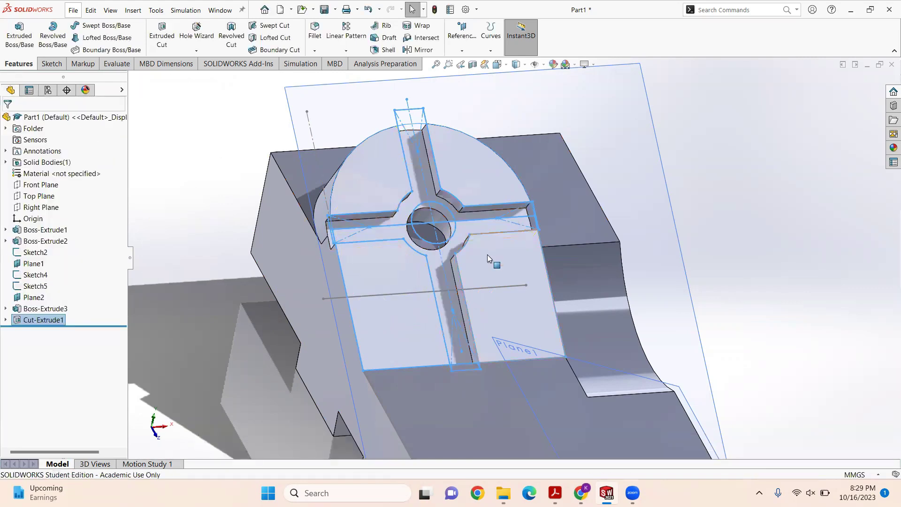
# Step: Cut the 15 mm centre circle of the boss's sketch Through All, selecting both halves as contours
pyautogui.moveTo(459, 254)
pyautogui.mouseDown(button='middle')
pyautogui.moveTo(417, 285)
pyautogui.moveTo(488, 266)
pyautogui.moveTo(465, 261)
pyautogui.moveTo(454, 272)
pyautogui.moveTo(462, 268)
pyautogui.mouseUp(button='middle')
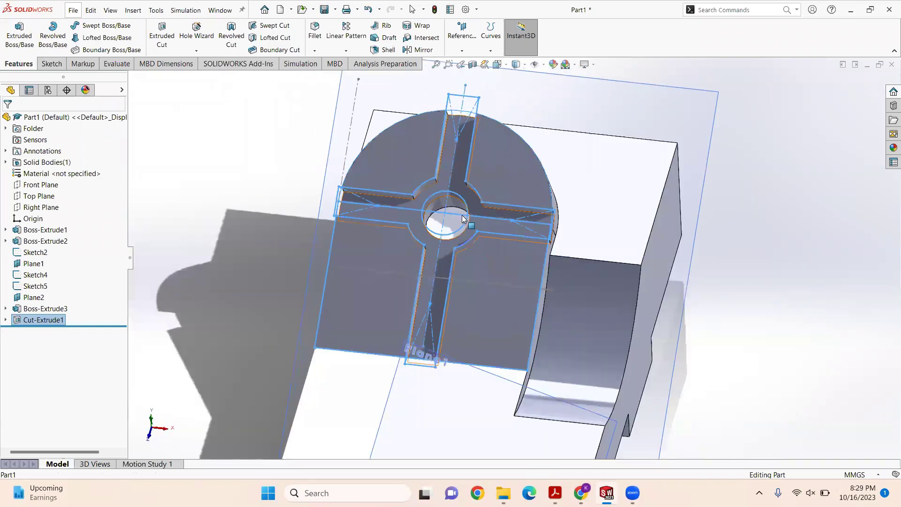
pyautogui.click(151, 30)
pyautogui.click(185, 282)
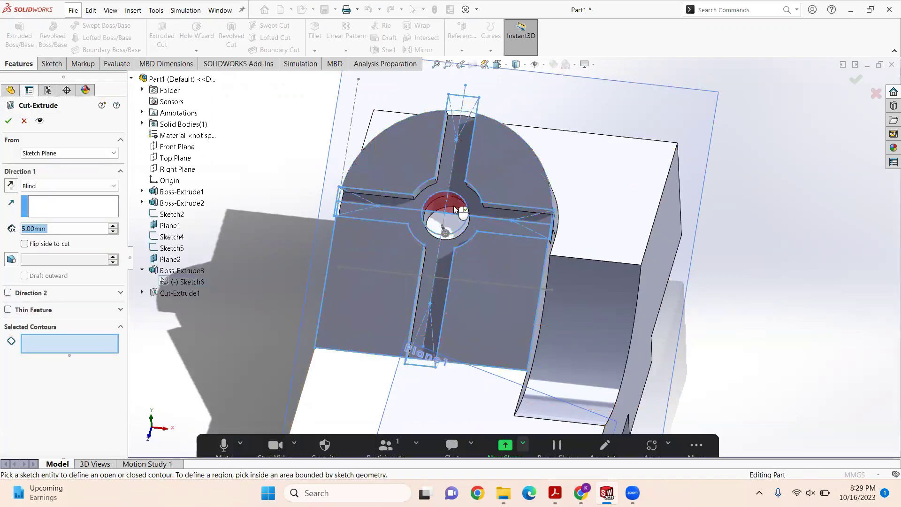
pyautogui.click(453, 225)
pyautogui.click(410, 208)
pyautogui.click(48, 155)
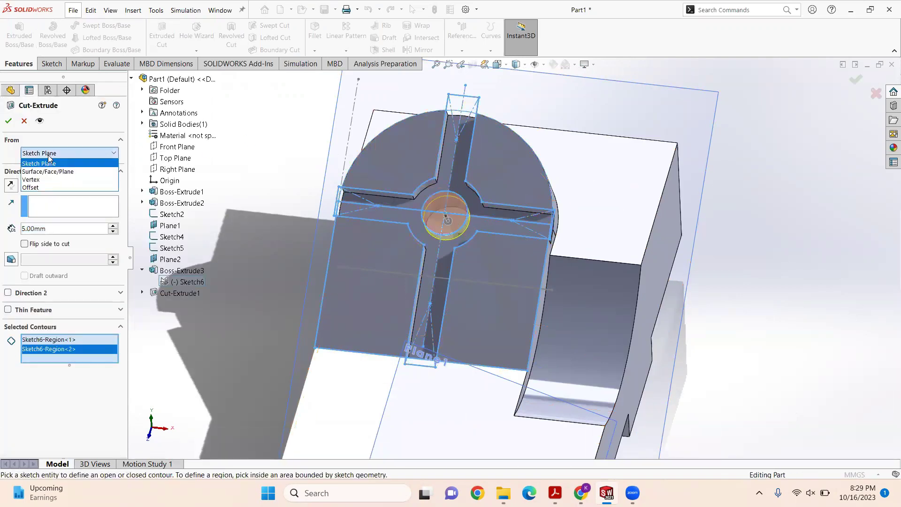
pyautogui.click(62, 143)
pyautogui.click(61, 186)
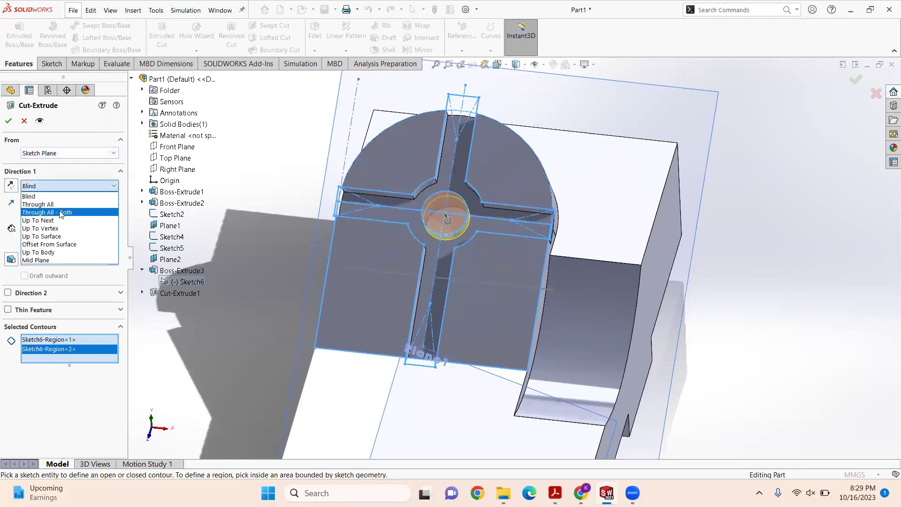
pyautogui.click(38, 204)
pyautogui.click(8, 122)
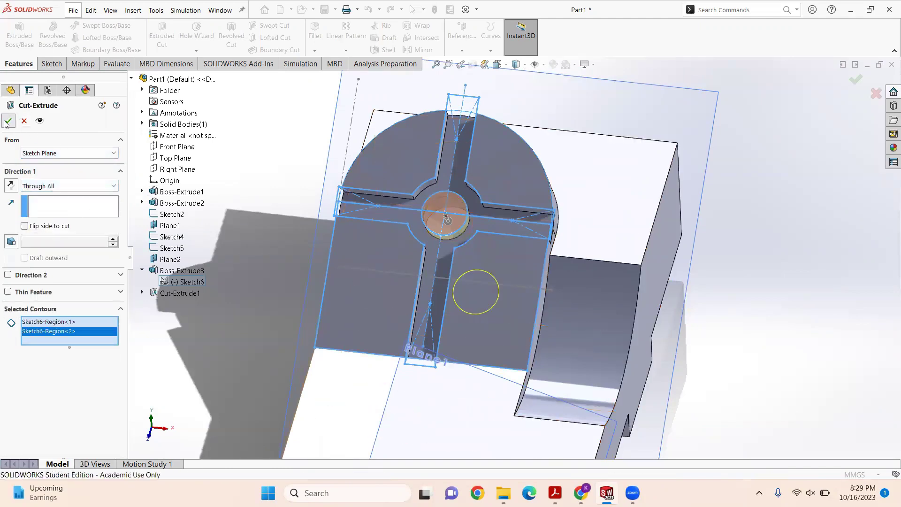
# Step: Switch to the exam PDF and check the Question 6 note on through holes
pyautogui.hotkey('alt', 'Tab')
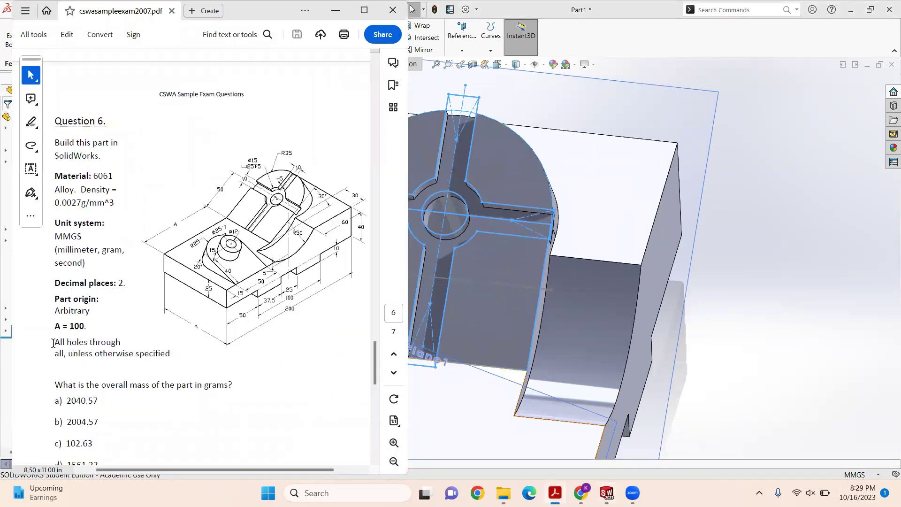
pyautogui.moveTo(53, 343); pyautogui.dragTo(114, 348)
pyautogui.click(134, 353)
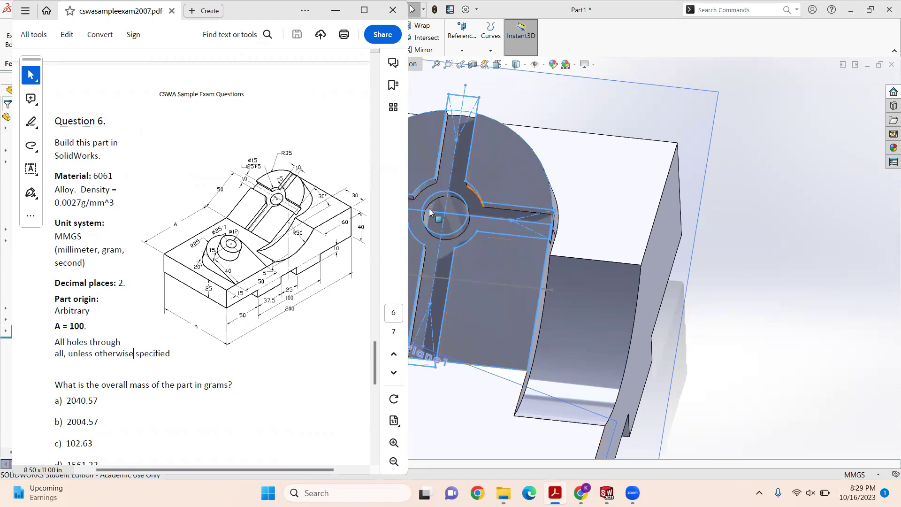
pyautogui.moveTo(453, 220); pyautogui.dragTo(416, 138, button='middle')
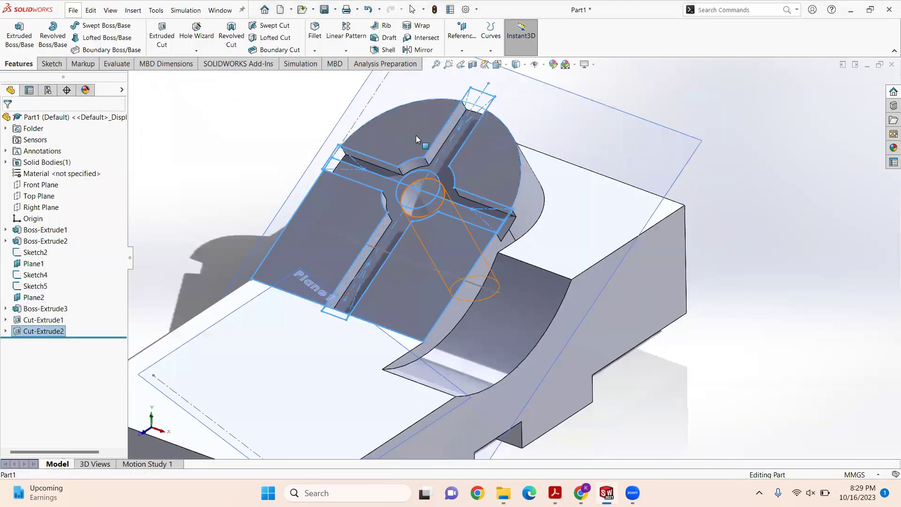
pyautogui.moveTo(447, 307); pyautogui.dragTo(315, 285, button='middle')
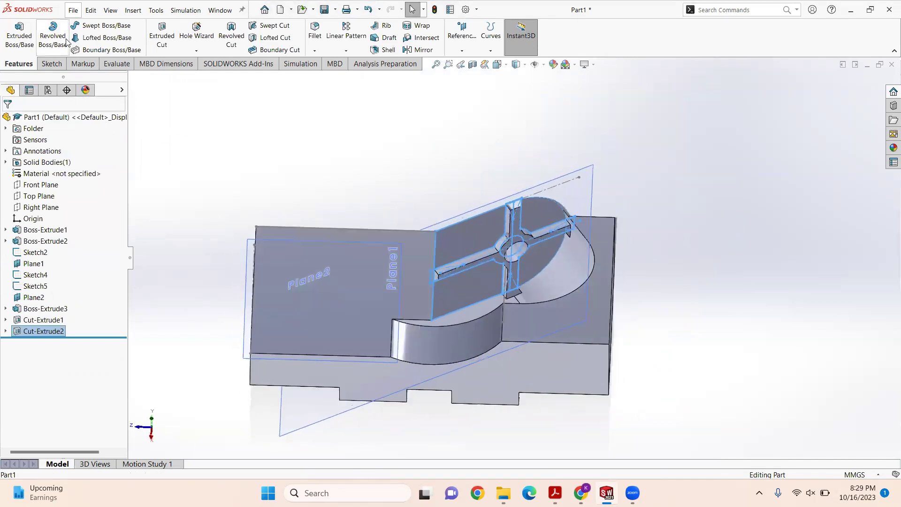
pyautogui.moveTo(348, 426); pyautogui.dragTo(356, 405, button='middle')
pyautogui.click(50, 64)
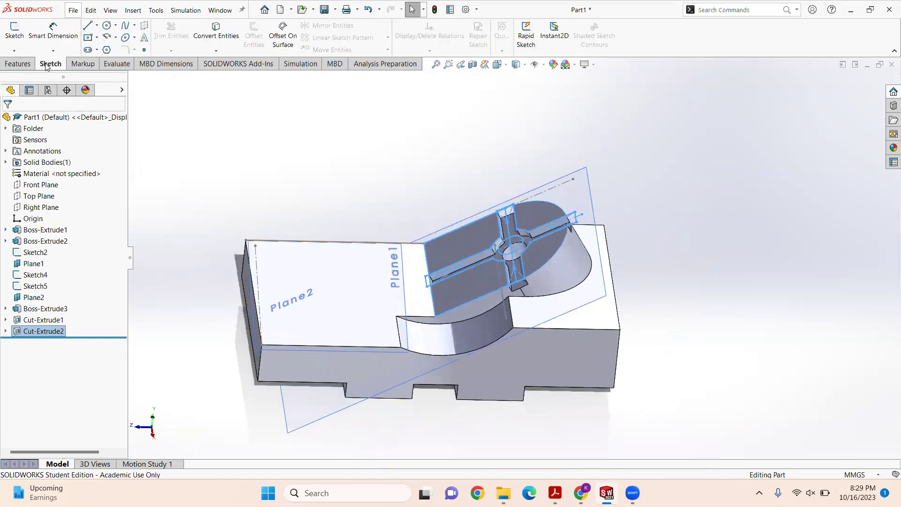
pyautogui.click(274, 249)
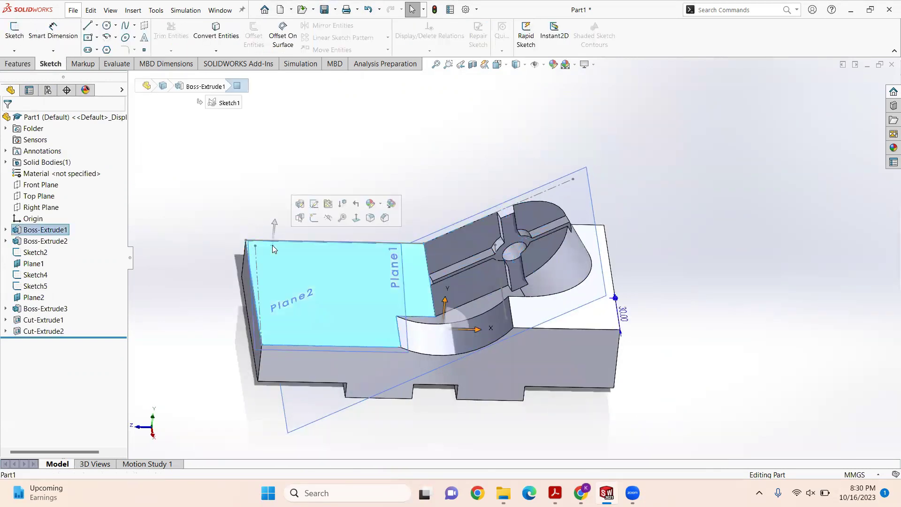
pyautogui.click(314, 203)
pyautogui.moveTo(517, 319)
pyautogui.mouseDown(button='middle')
pyautogui.moveTo(469, 328)
pyautogui.moveTo(382, 301)
pyautogui.moveTo(403, 354)
pyautogui.moveTo(458, 389)
pyautogui.mouseUp(button='middle')
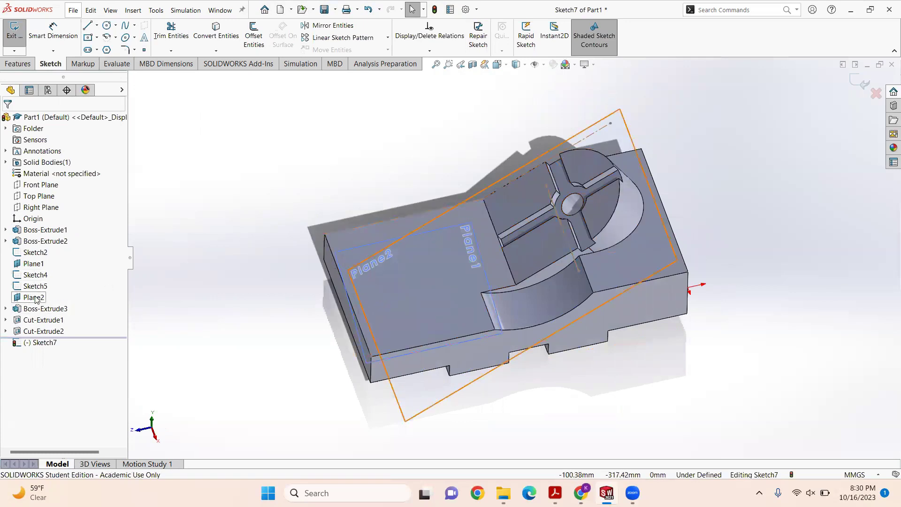
pyautogui.click(34, 264)
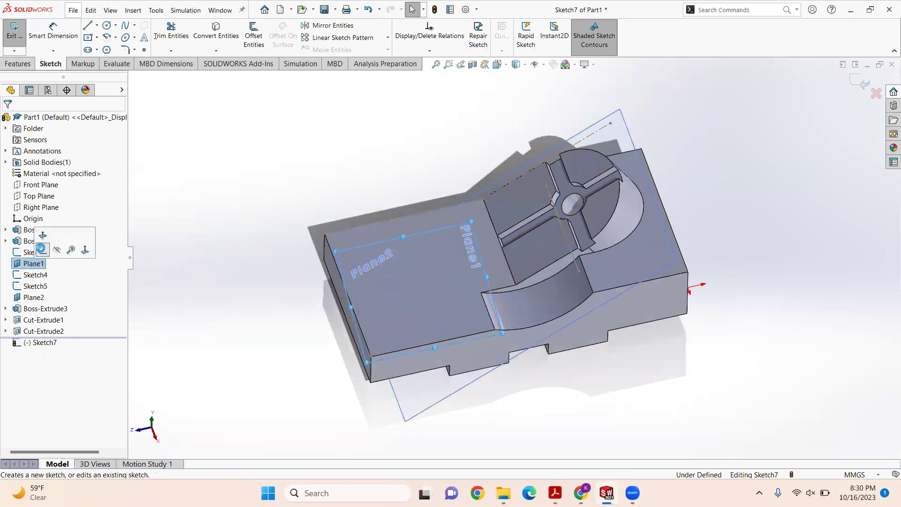
pyautogui.click(41, 249)
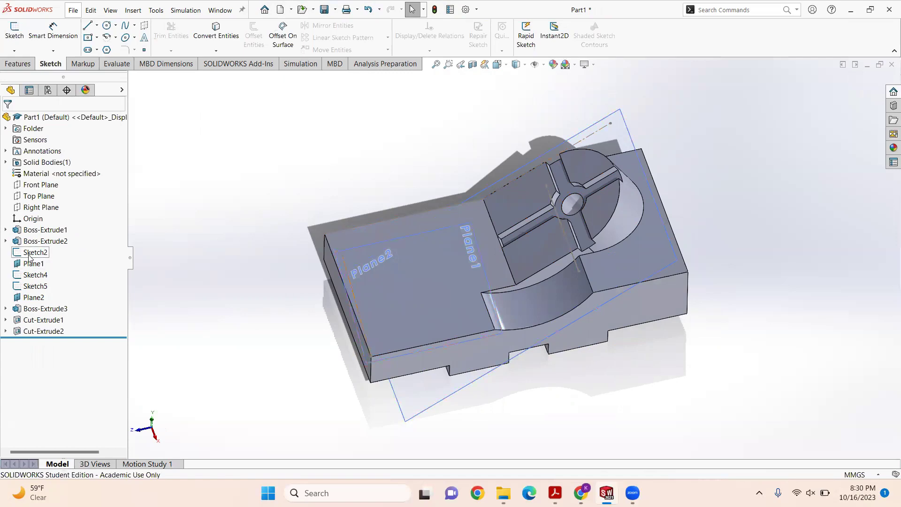
# Step: Start a sketch on Plane1 and draw a corner rectangle about 54 by 45 mm with one side on the block's long edge
pyautogui.click(33, 263)
pyautogui.click(67, 238)
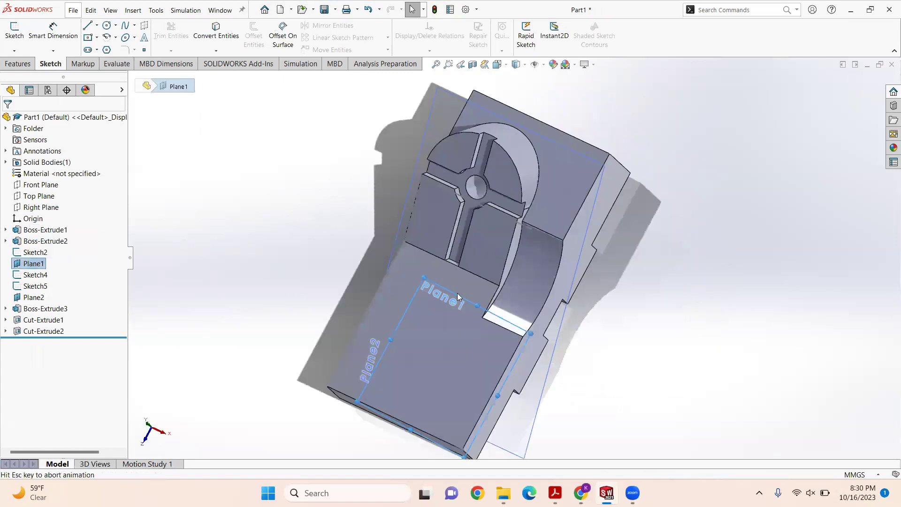
pyautogui.moveTo(487, 331)
pyautogui.mouseDown(button='middle')
pyautogui.moveTo(444, 219)
pyautogui.moveTo(390, 318)
pyautogui.moveTo(415, 397)
pyautogui.moveTo(396, 296)
pyautogui.mouseUp(button='middle')
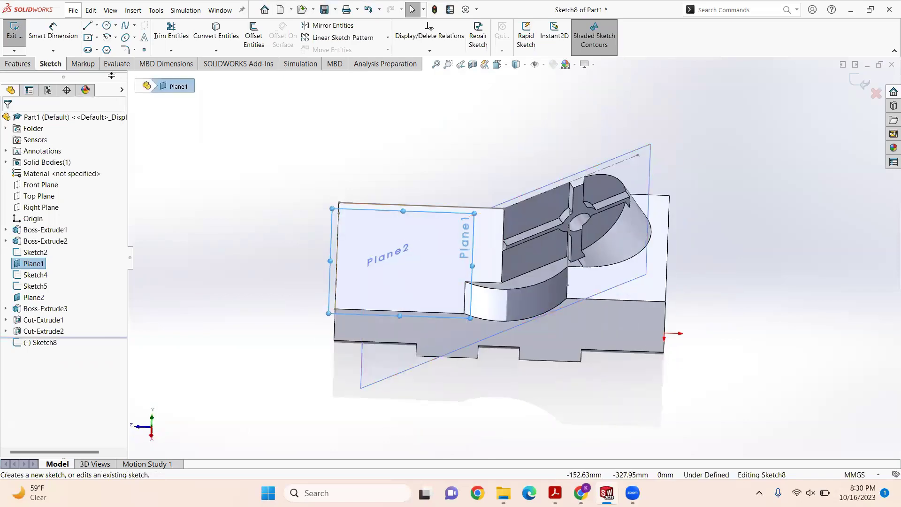
pyautogui.click(96, 38)
pyautogui.click(113, 49)
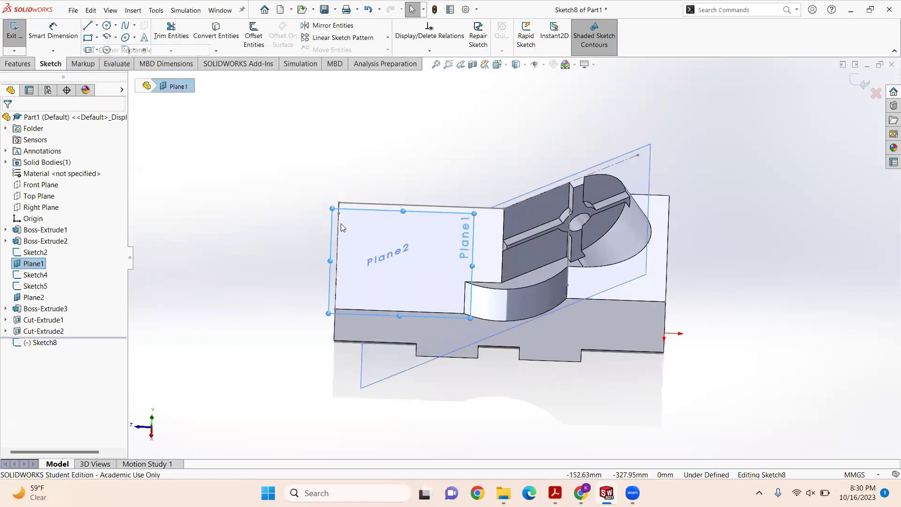
pyautogui.click(360, 311)
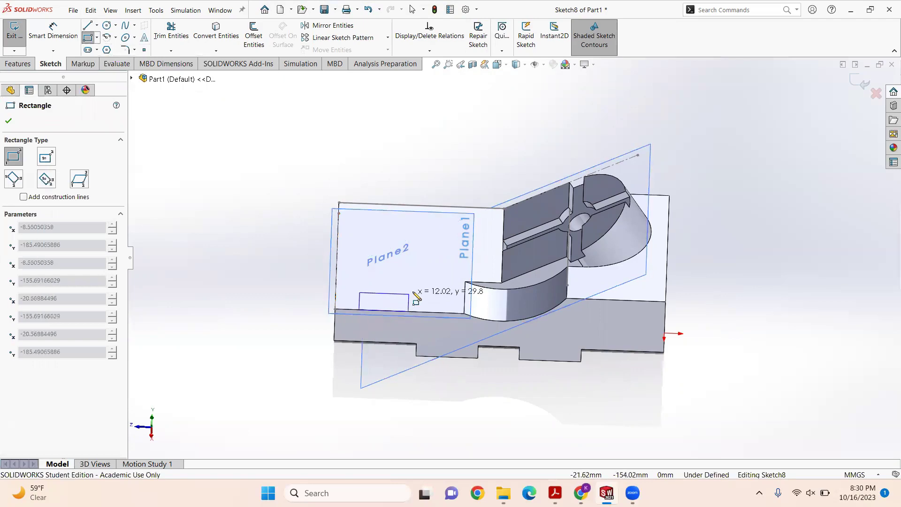
pyautogui.click(450, 249)
# Step: Check the Question 6 drawing in the exam PDF and set the rectangle's side along the block edge to 50 mm
pyautogui.hotkey('alt', 'Tab')
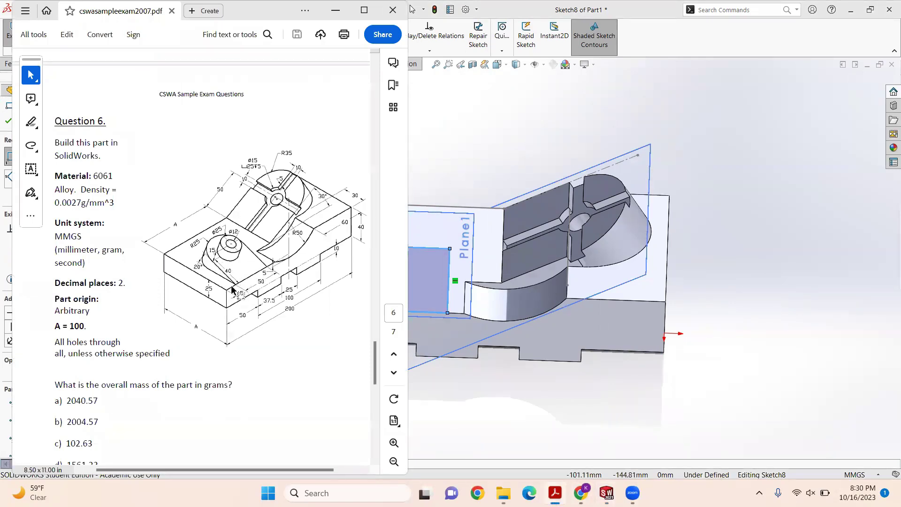
pyautogui.click(429, 179)
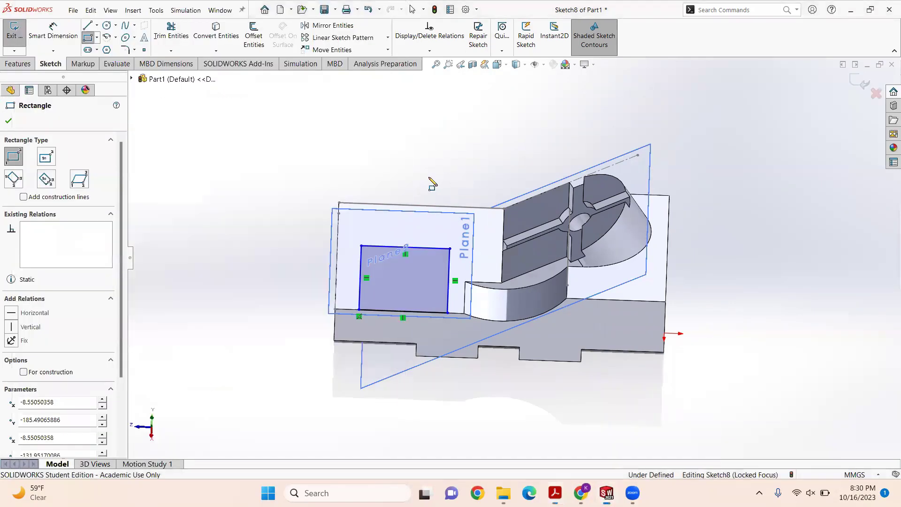
pyautogui.click(48, 31)
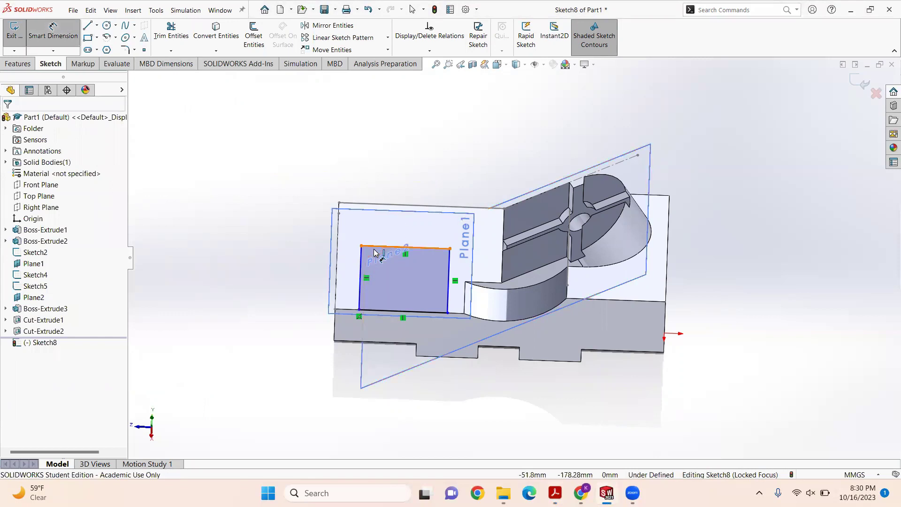
pyautogui.click(391, 312)
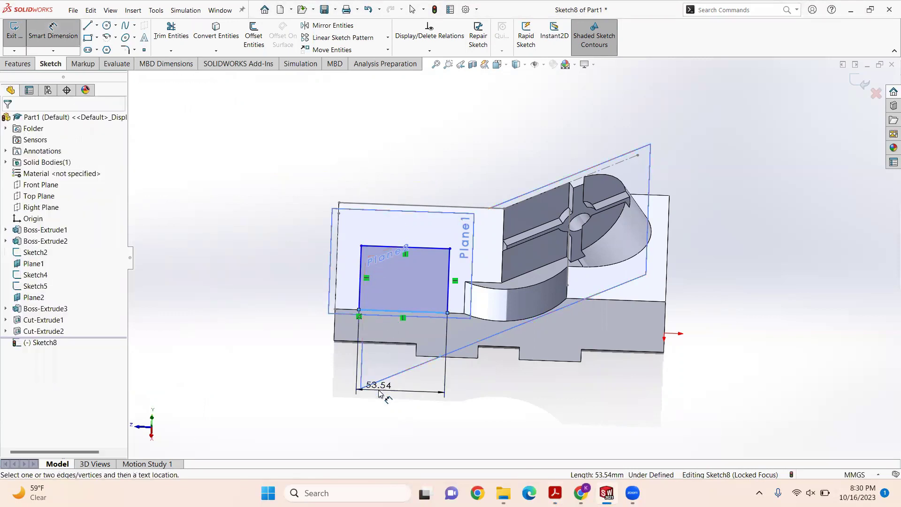
pyautogui.click(379, 393)
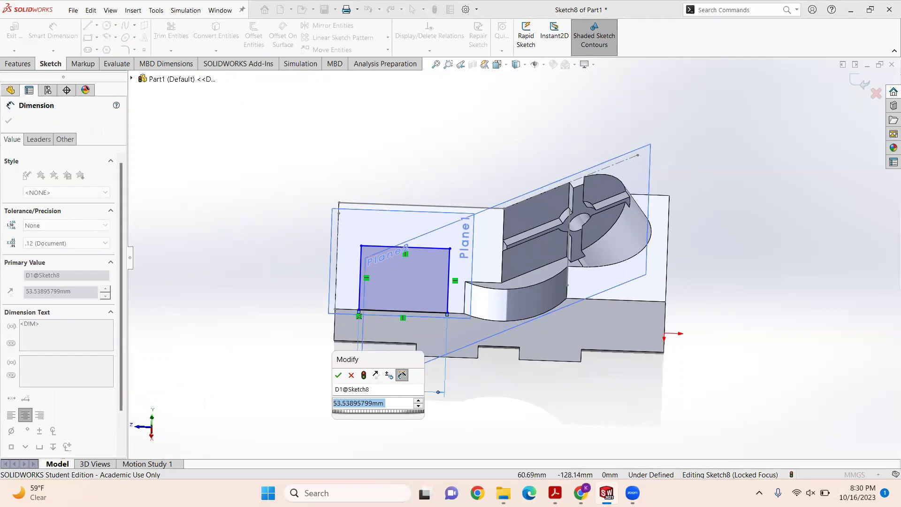
pyautogui.moveTo(552, 483)
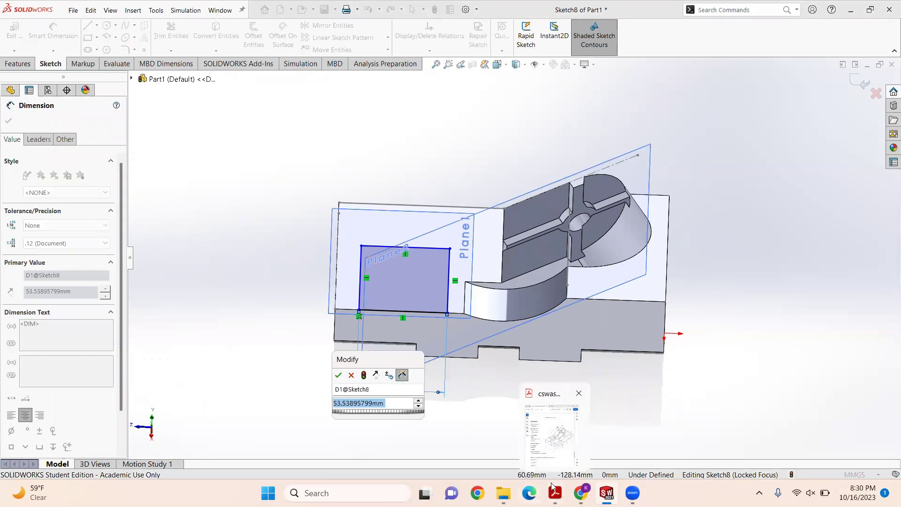
pyautogui.click(552, 488)
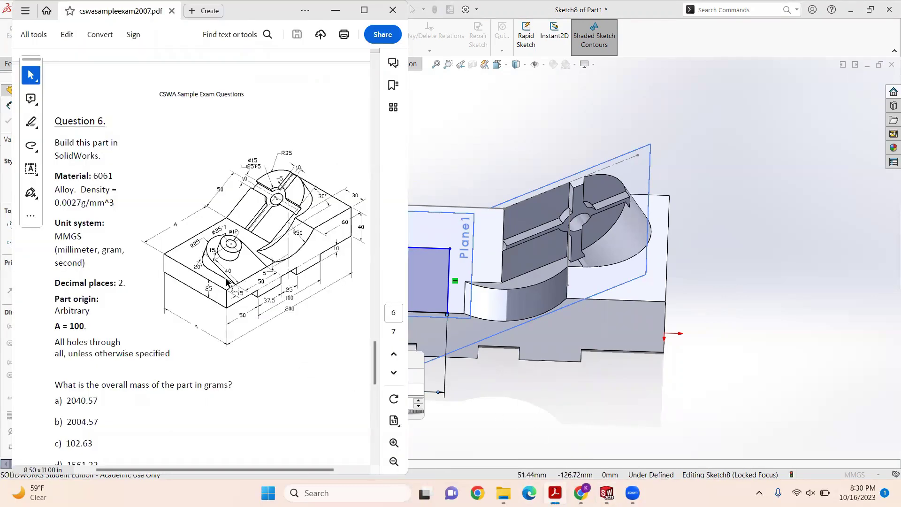
pyautogui.click(539, 13)
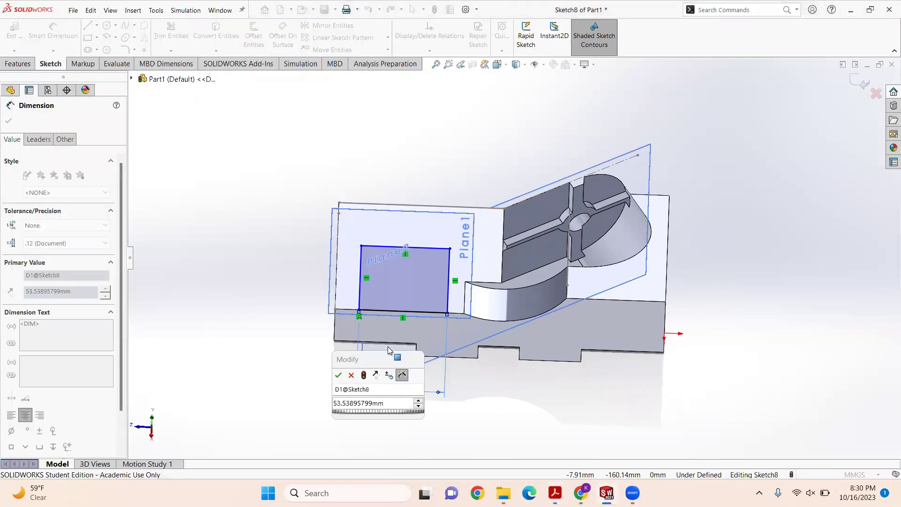
pyautogui.write('50')
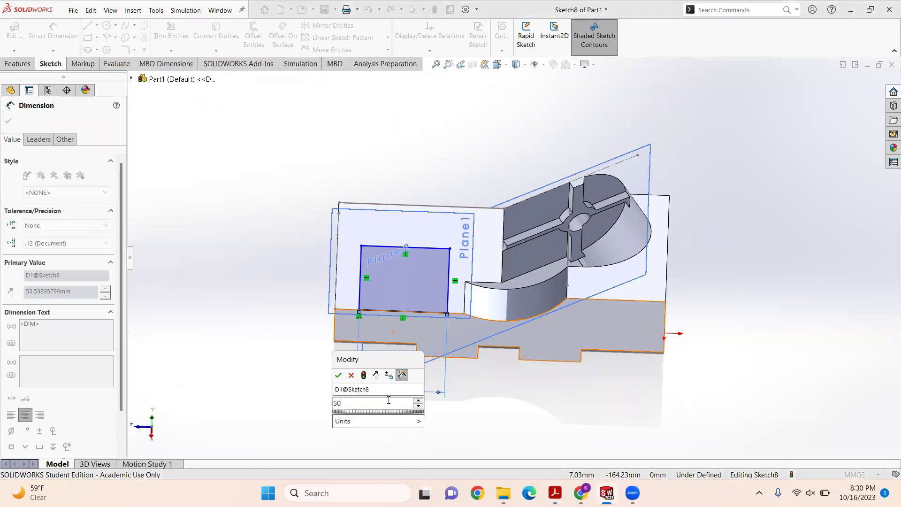
pyautogui.press('Return')
# Step: Dimension the rectangle's side perpendicular to the block edge at 40 mm
pyautogui.click(365, 281)
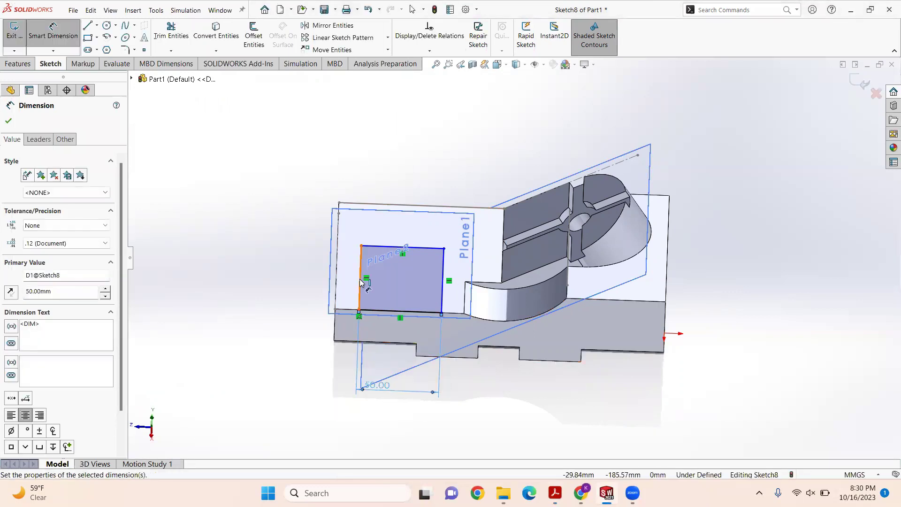
pyautogui.click(303, 290)
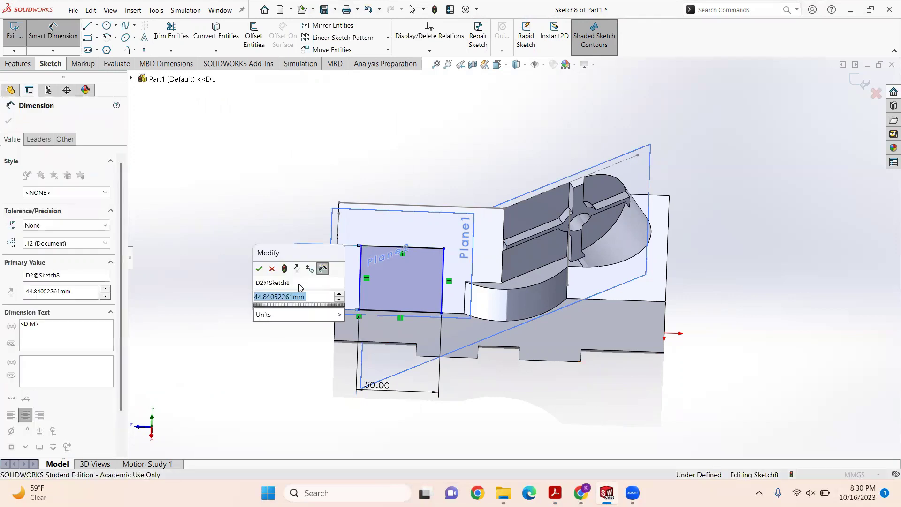
pyautogui.write('40')
pyautogui.press('Return')
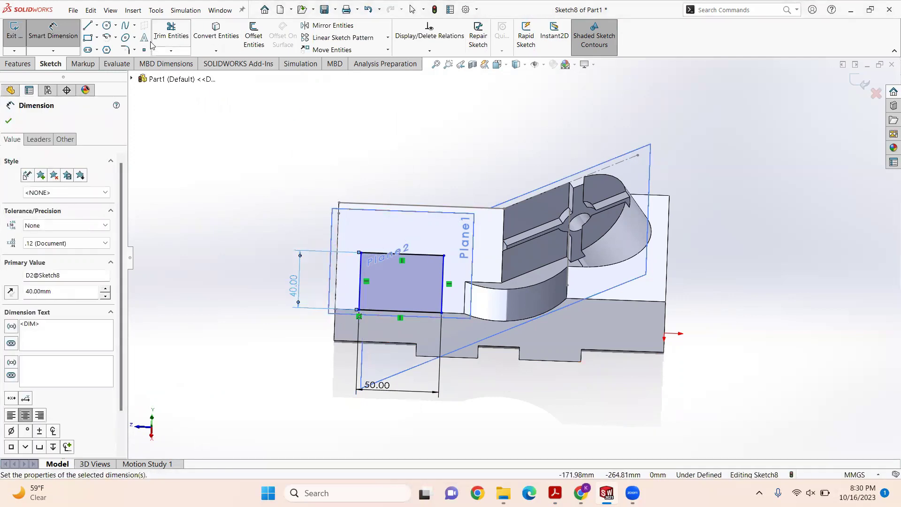
# Step: Cap the rectangle's inner side with a centerpoint semicircle centred on that side's midpoint and ending at its two corners
pyautogui.click(105, 38)
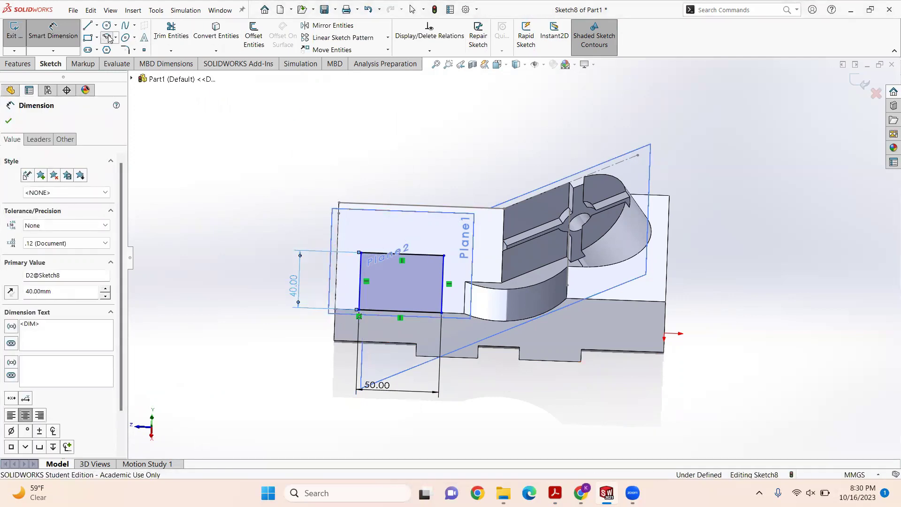
pyautogui.click(403, 255)
pyautogui.click(360, 253)
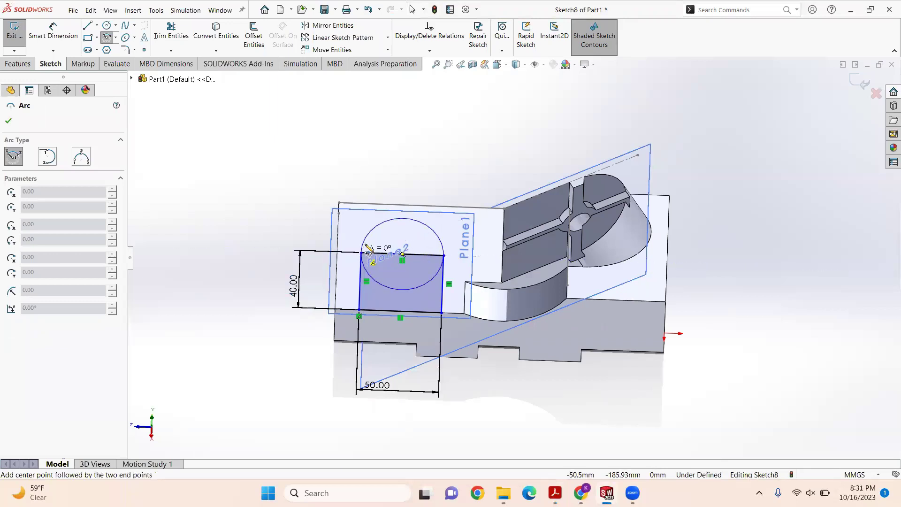
pyautogui.click(444, 255)
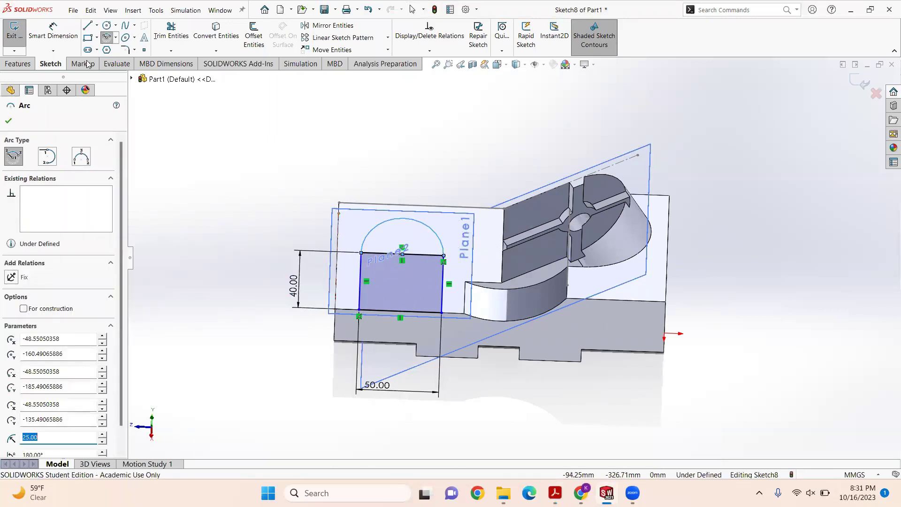
# Step: Draw two concentric circles at the semicircle's centre, with radii of about 9.6 mm and 16.2 mm
pyautogui.click(108, 26)
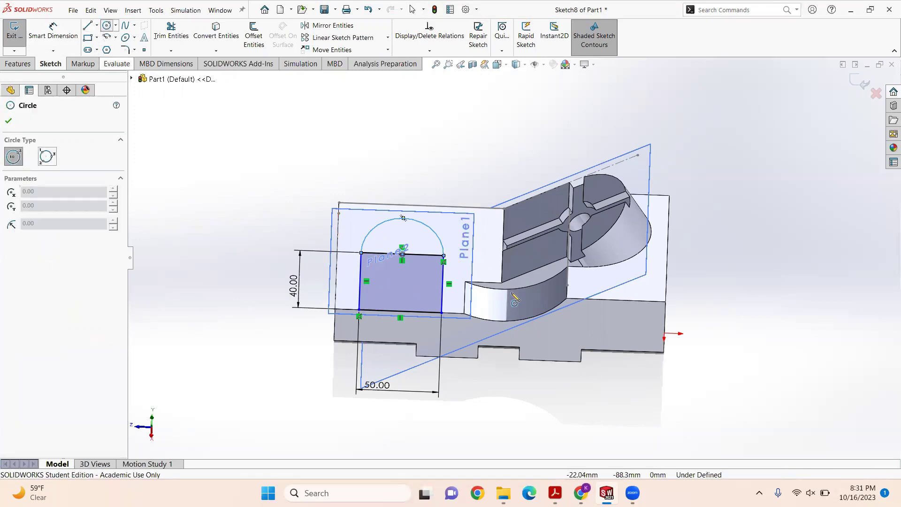
pyautogui.click(402, 254)
pyautogui.click(418, 253)
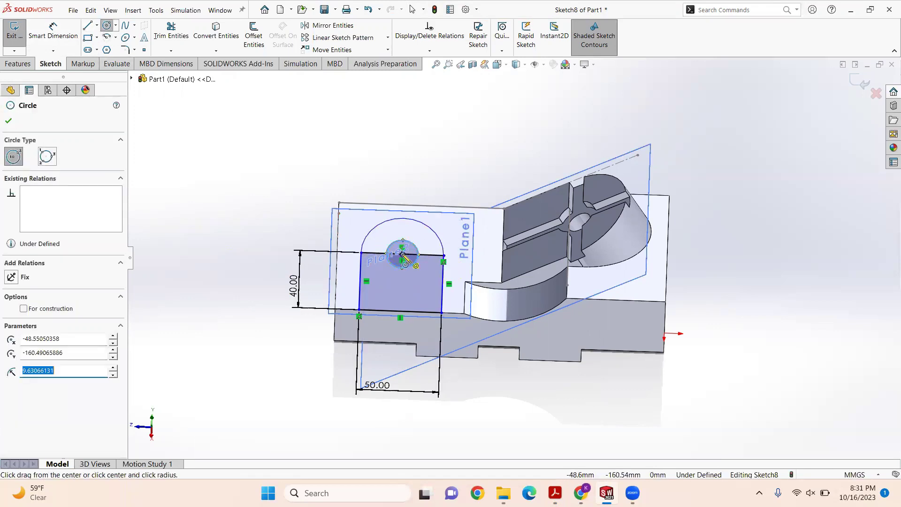
pyautogui.click(402, 255)
pyautogui.click(426, 244)
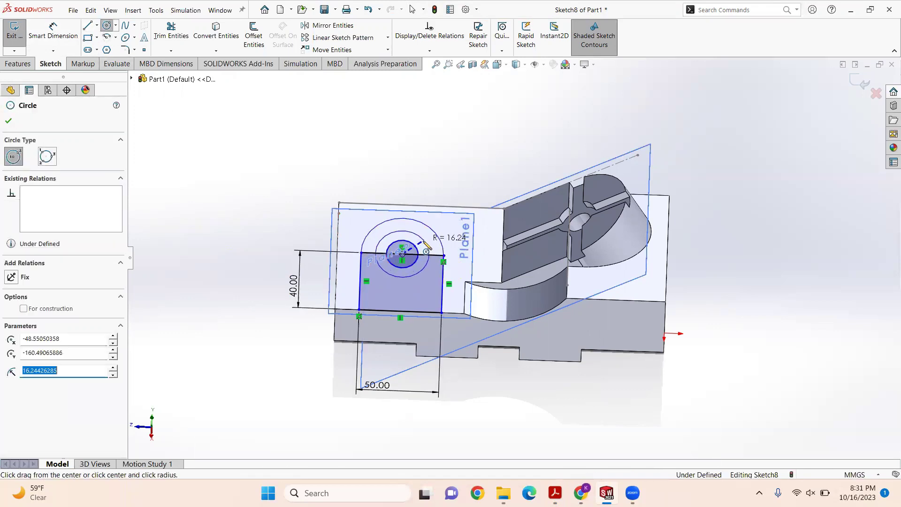
# Step: Check the hole sizes in the exam PDF and set the inner circle's diameter to 12 mm
pyautogui.click(53, 30)
pyautogui.click(556, 493)
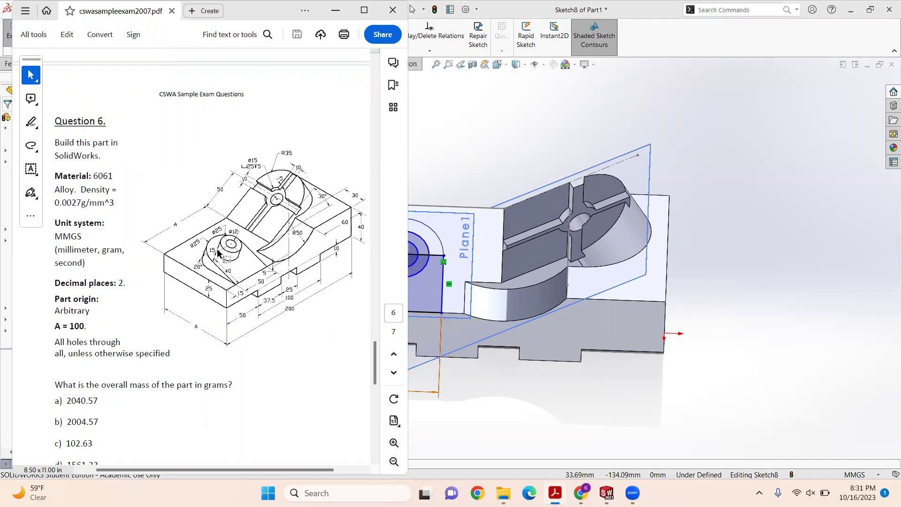
pyautogui.click(446, 149)
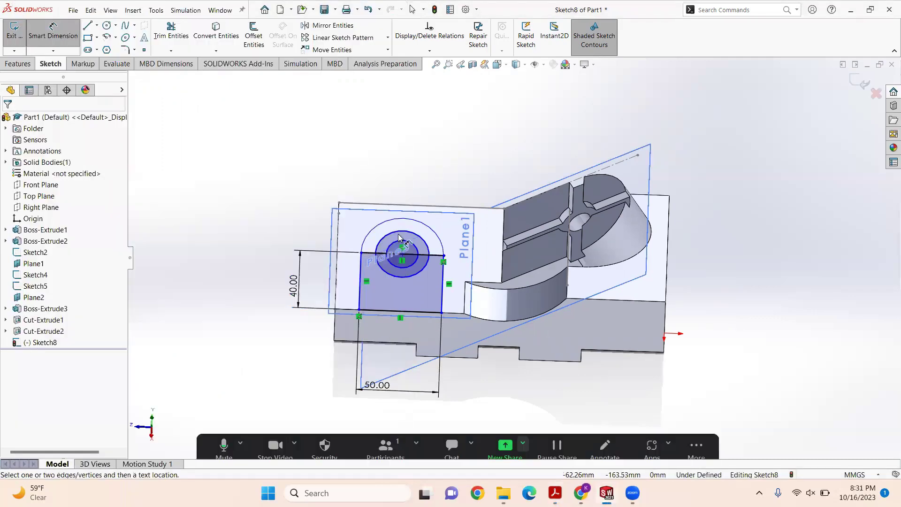
pyautogui.moveTo(398, 240)
pyautogui.mouseDown(button='middle')
pyautogui.moveTo(403, 254)
pyautogui.moveTo(413, 250)
pyautogui.mouseUp(button='middle')
pyautogui.click(412, 247)
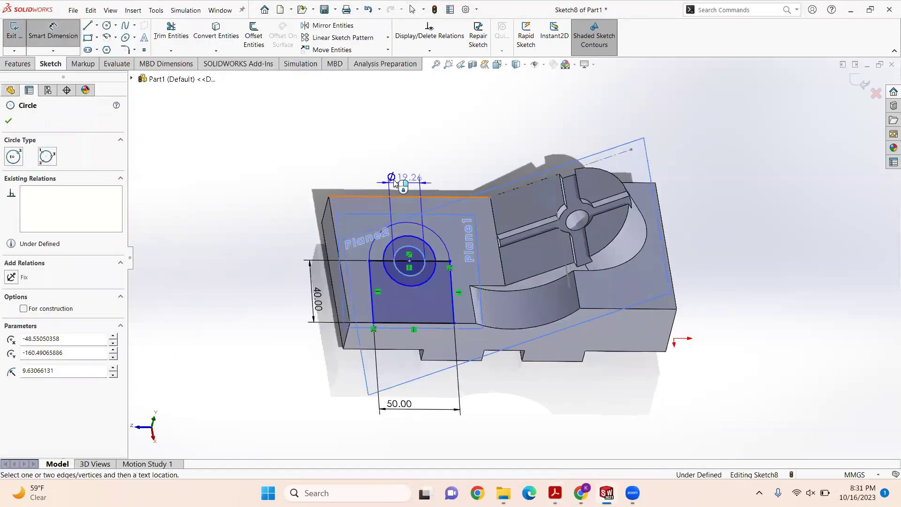
pyautogui.click(393, 179)
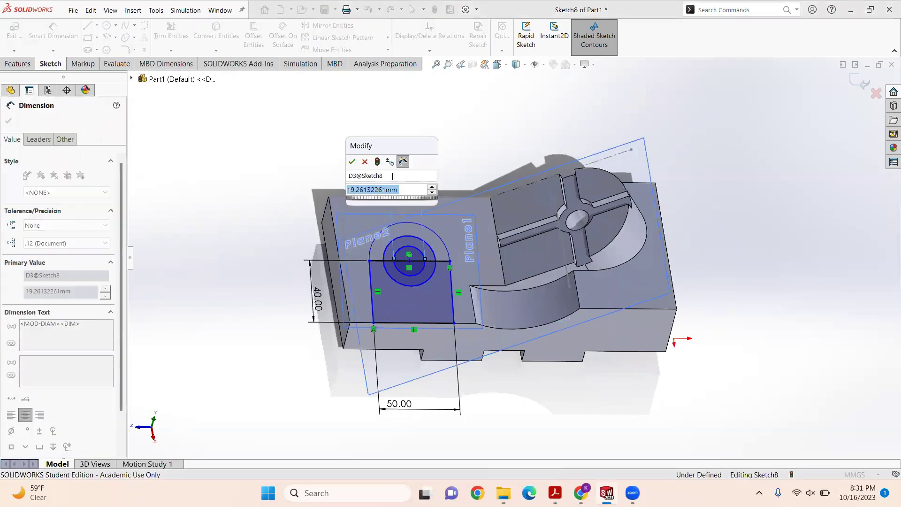
pyautogui.write('12')
pyautogui.press('Return')
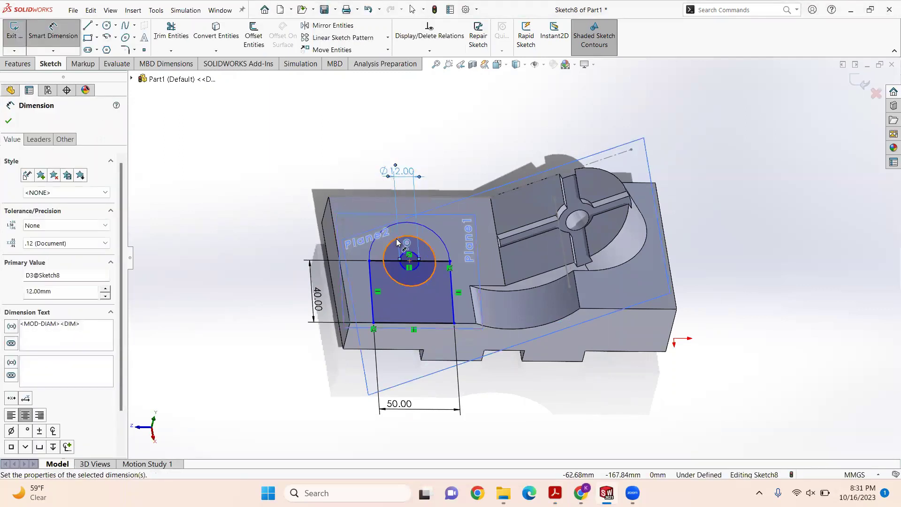
# Step: Set the outer concentric circle's diameter to 25 mm and check the boss dimensions in the exam PDF
pyautogui.click(396, 238)
pyautogui.click(388, 181)
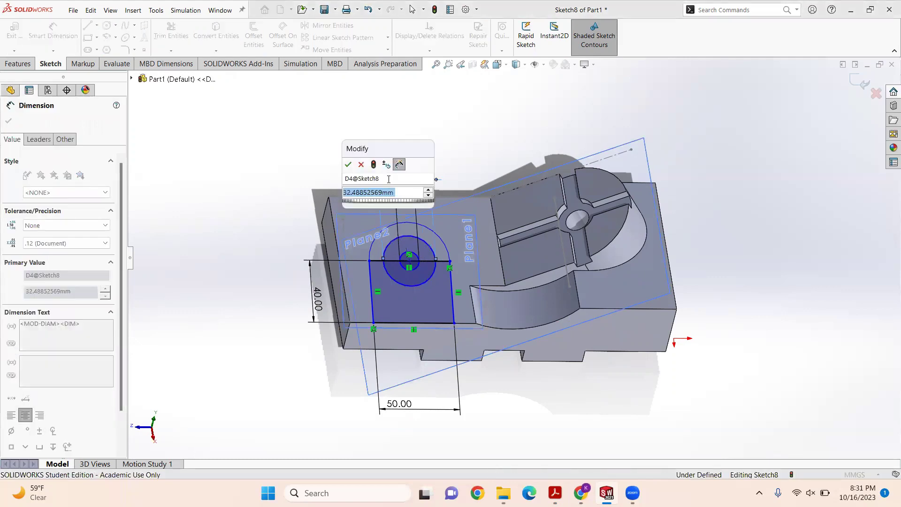
pyautogui.write('25')
pyautogui.press('Return')
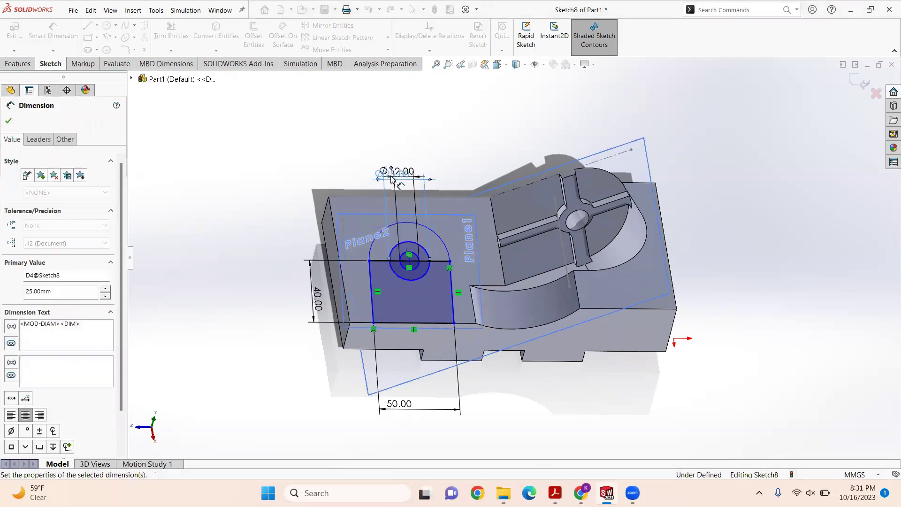
pyautogui.click(556, 493)
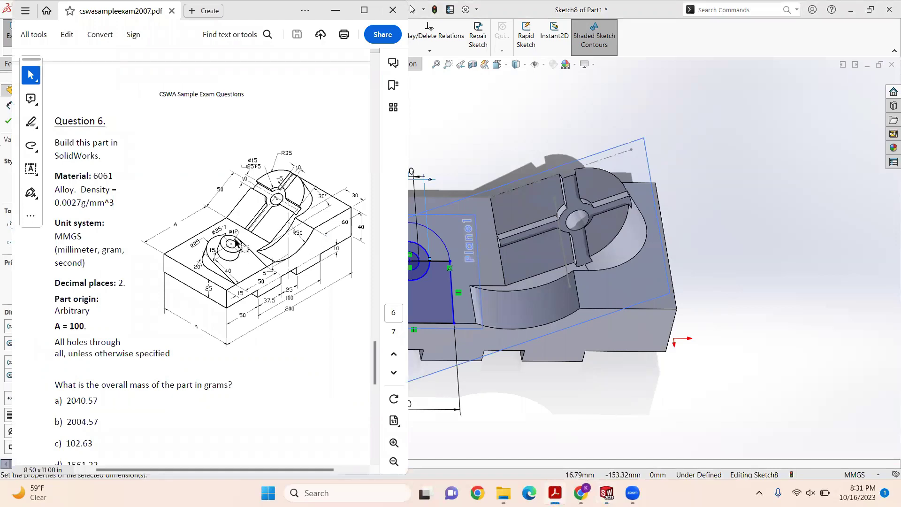
pyautogui.click(449, 140)
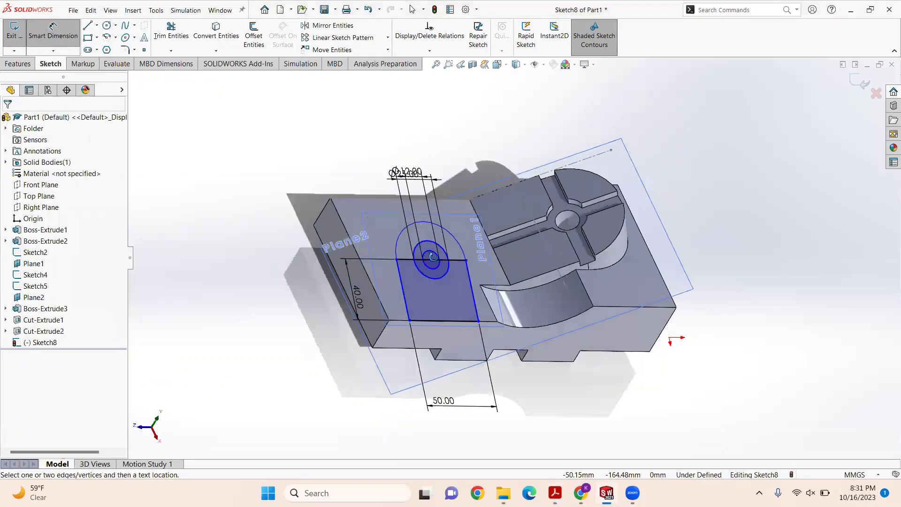
# Step: Extrude both halves of the ring between the 12 mm and 25 mm circles as a 15 mm blind boss
pyautogui.moveTo(433, 256); pyautogui.dragTo(444, 257, button='middle')
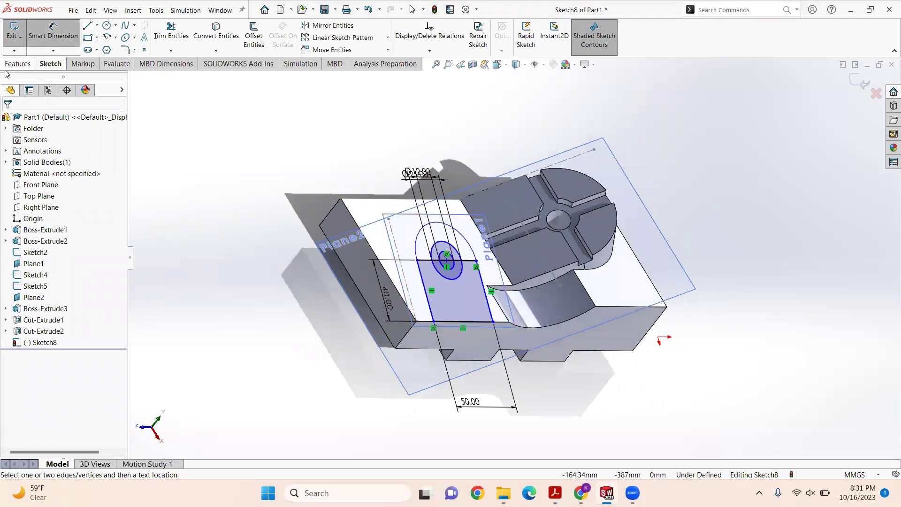
pyautogui.click(16, 64)
pyautogui.click(19, 33)
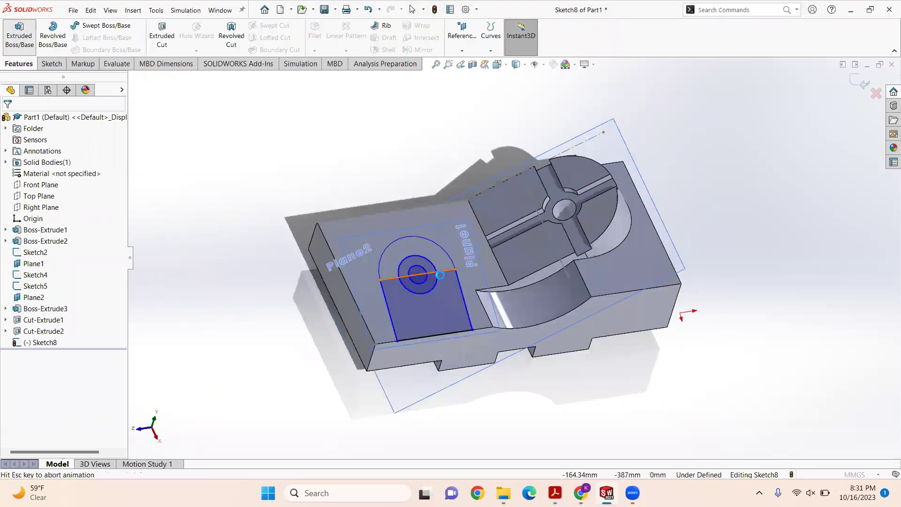
pyautogui.click(416, 290)
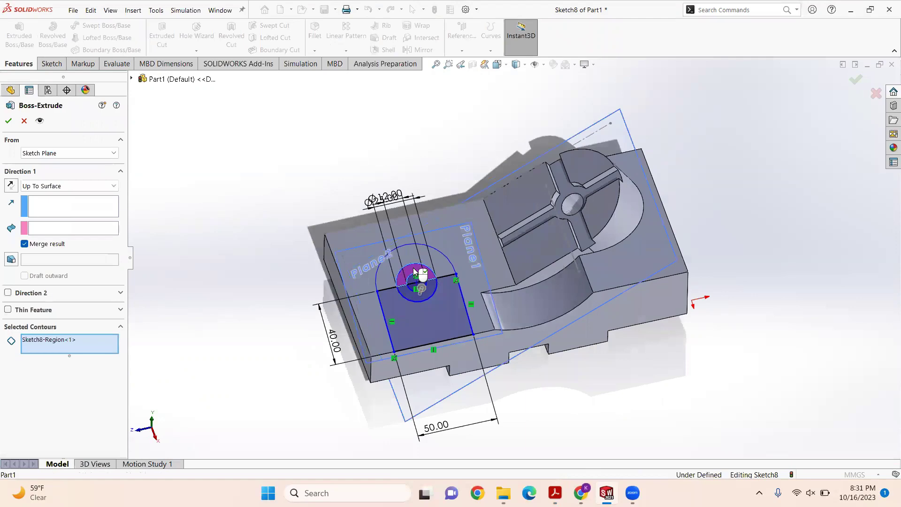
pyautogui.click(420, 297)
pyautogui.moveTo(409, 300)
pyautogui.mouseDown(button='middle')
pyautogui.moveTo(422, 273)
pyautogui.moveTo(449, 276)
pyautogui.mouseUp(button='middle')
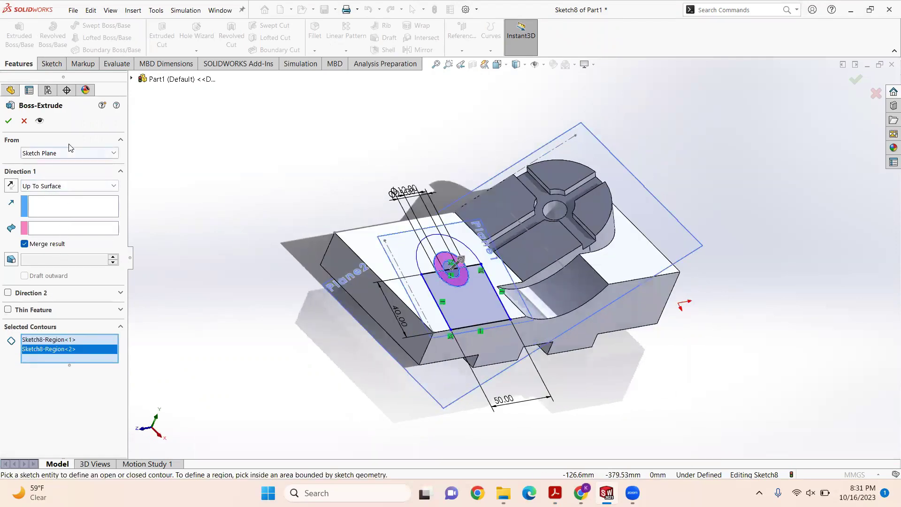
pyautogui.click(66, 186)
pyautogui.click(33, 194)
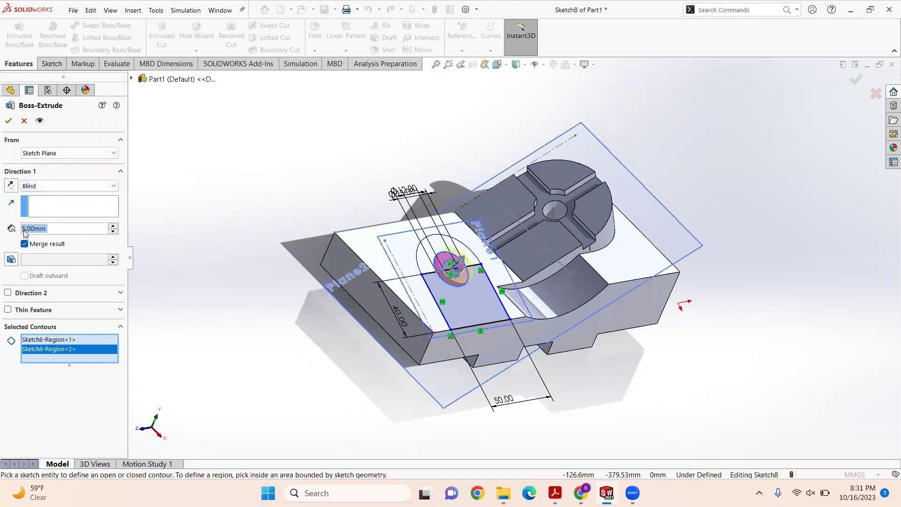
pyautogui.click(24, 229)
pyautogui.write('1')
pyautogui.press('Return')
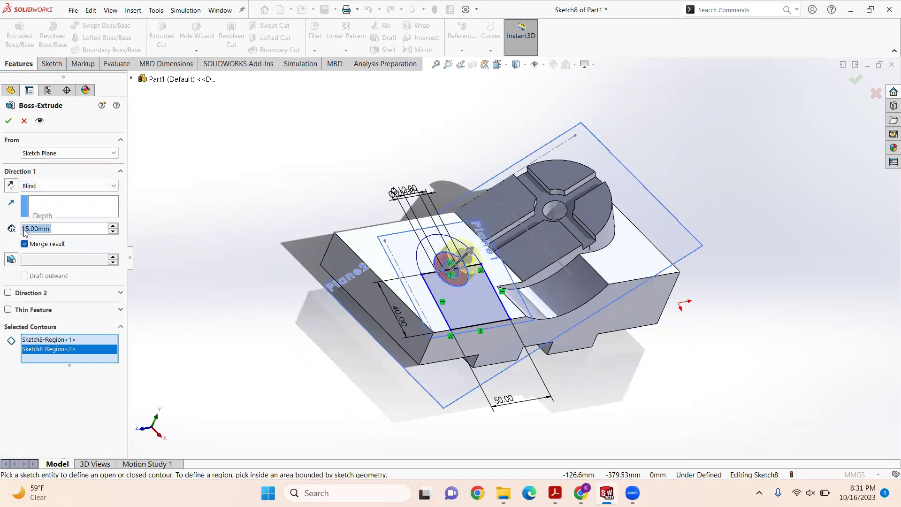
pyautogui.click(8, 121)
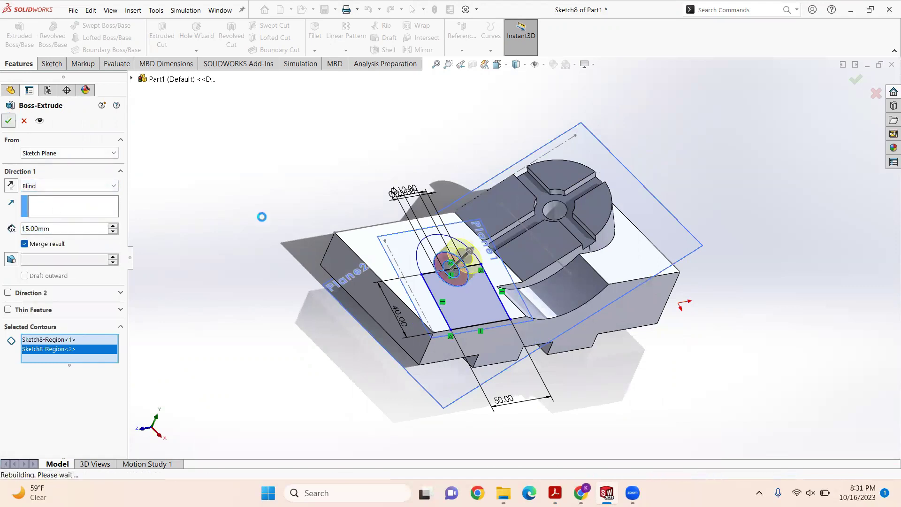
# Step: Start another boss extrusion from Sketch8, selecting four regions of the rounded profile around the 12 mm hole
pyautogui.moveTo(451, 289)
pyautogui.mouseDown(button='middle')
pyautogui.moveTo(468, 290)
pyautogui.moveTo(441, 278)
pyautogui.mouseUp(button='middle')
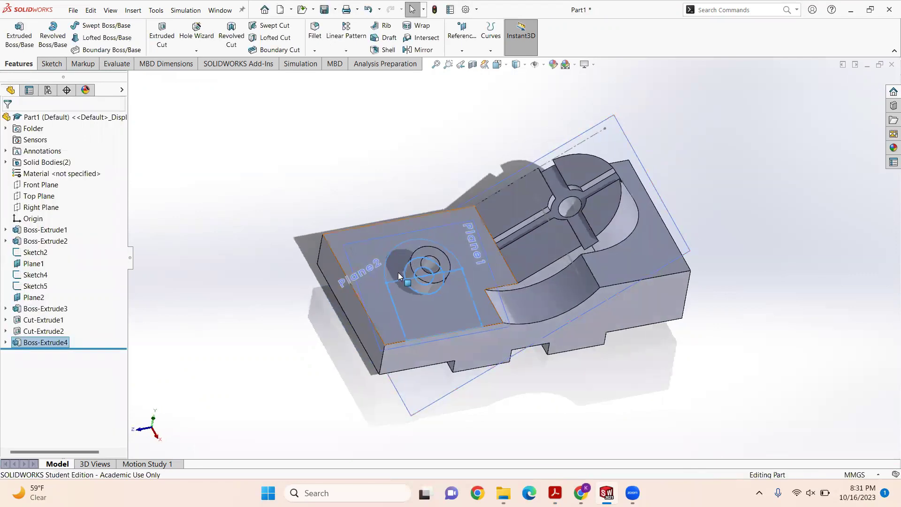
pyautogui.click(21, 47)
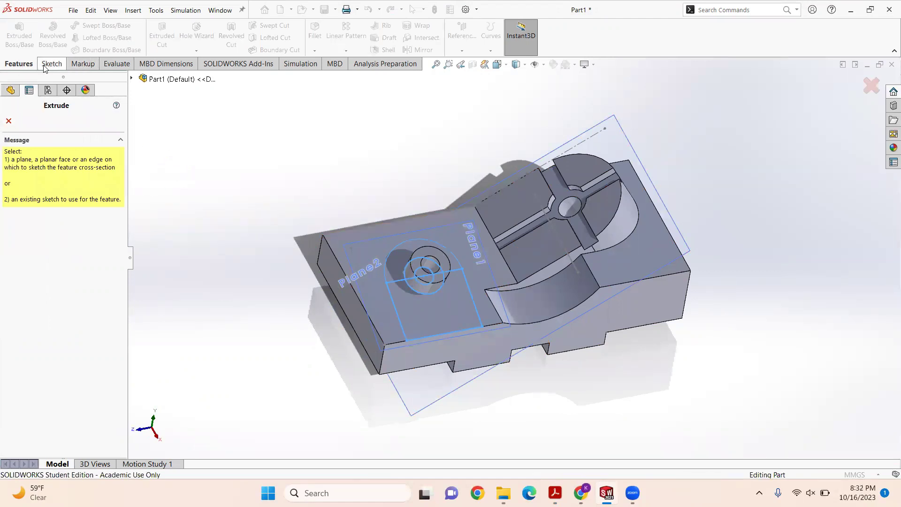
pyautogui.click(132, 78)
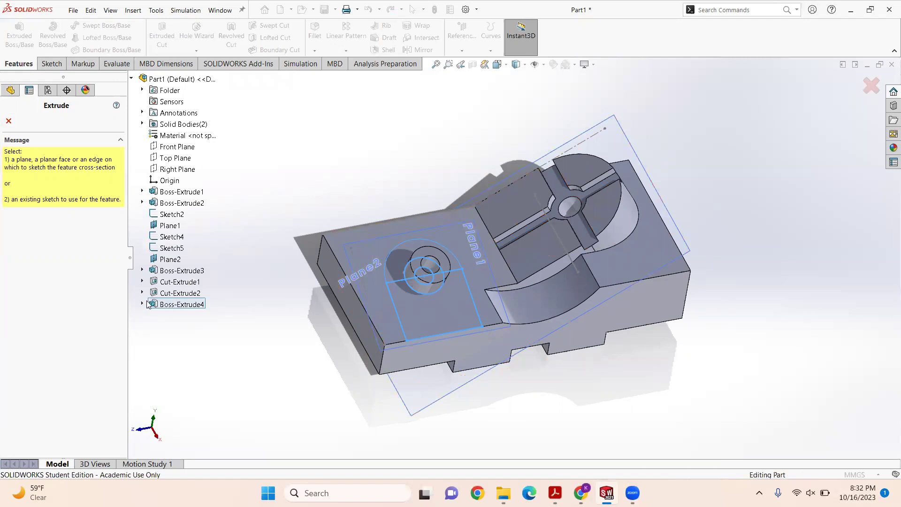
pyautogui.click(143, 304)
pyautogui.click(184, 316)
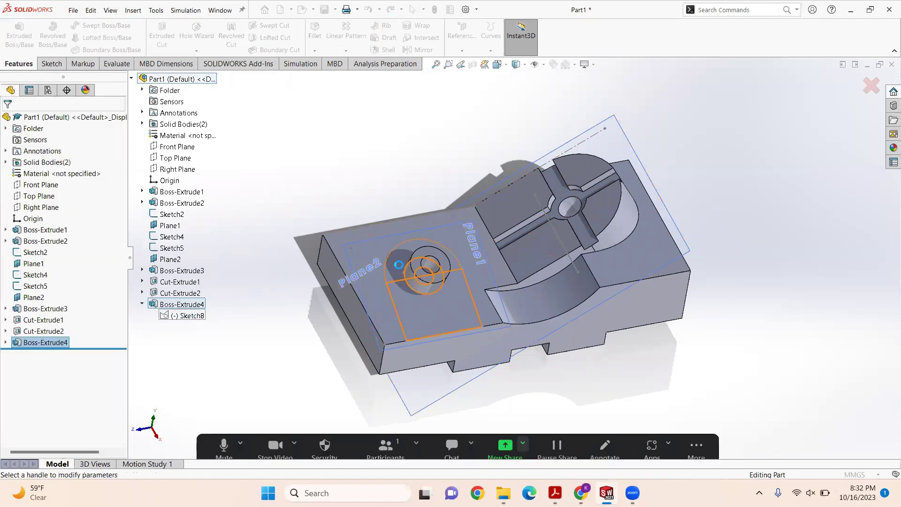
pyautogui.click(393, 266)
pyautogui.click(412, 305)
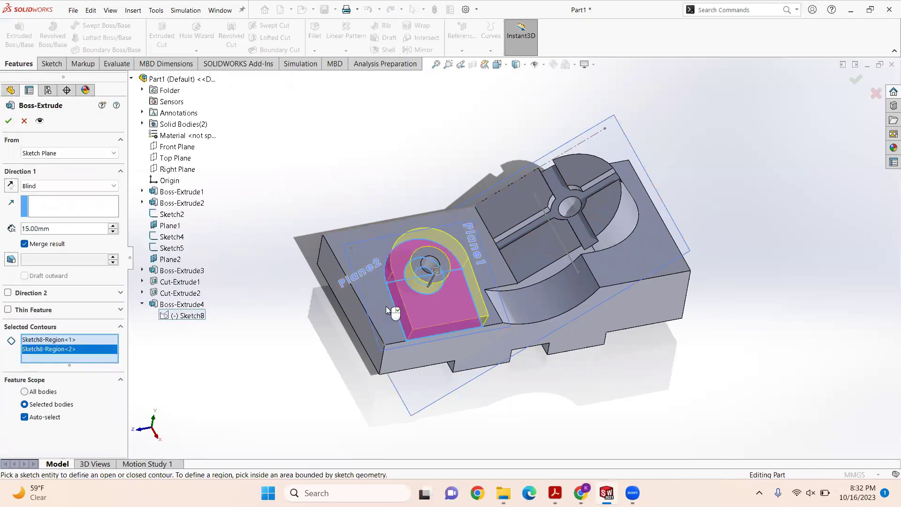
pyautogui.moveTo(383, 296)
pyautogui.mouseDown(button='middle')
pyautogui.moveTo(411, 270)
pyautogui.moveTo(398, 288)
pyautogui.moveTo(424, 277)
pyautogui.mouseUp(button='middle')
pyautogui.click(406, 294)
pyautogui.click(407, 295)
pyautogui.moveTo(452, 268)
pyautogui.mouseDown(button='middle')
pyautogui.moveTo(478, 267)
pyautogui.moveTo(448, 270)
pyautogui.mouseUp(button='middle')
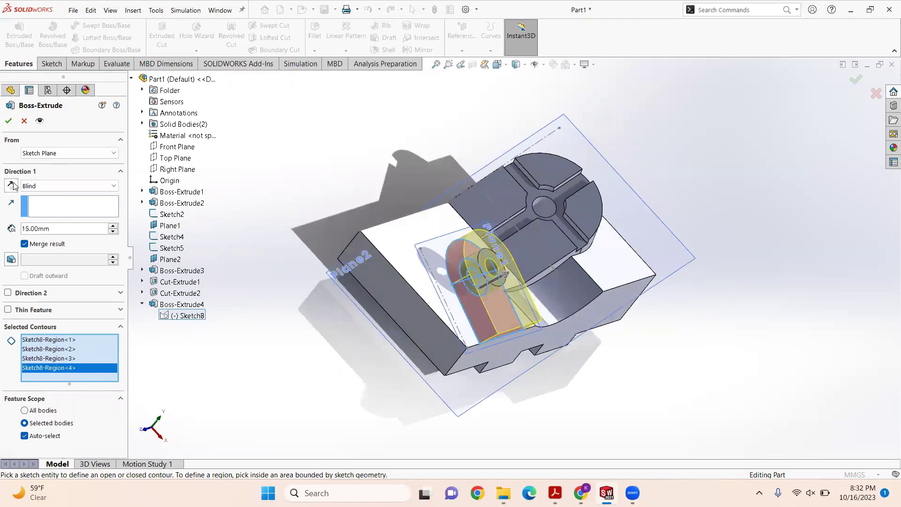
# Step: Reverse the extrusion direction and extrude the selected regions up to the block's surface
pyautogui.click(11, 186)
pyautogui.click(71, 187)
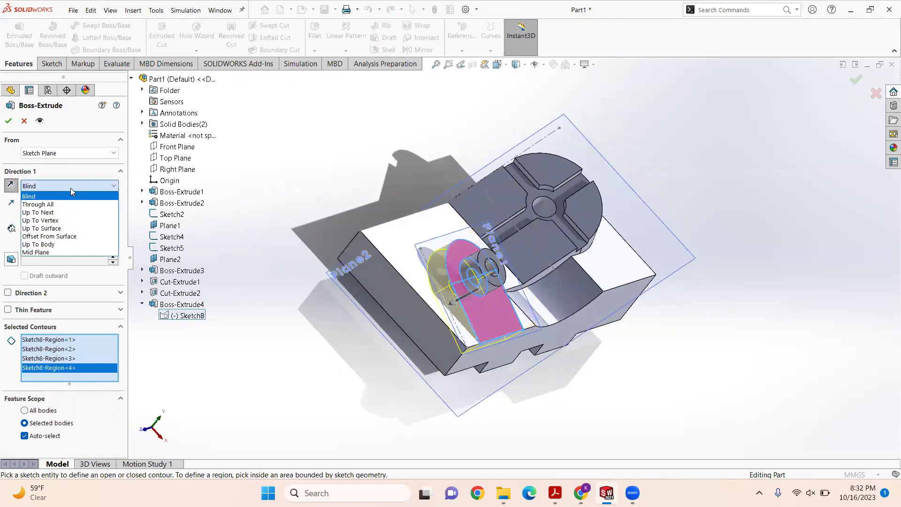
pyautogui.click(47, 228)
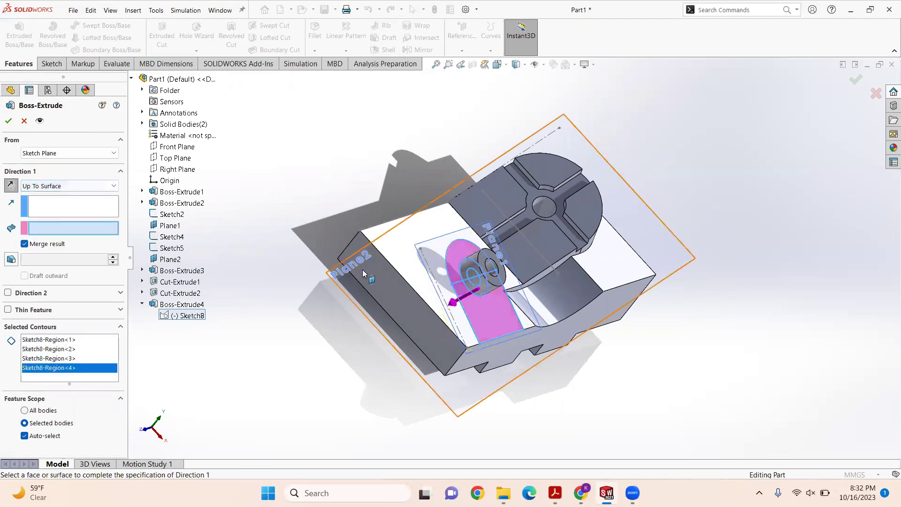
pyautogui.click(419, 290)
pyautogui.moveTo(423, 314); pyautogui.dragTo(423, 287, button='middle')
pyautogui.click(855, 80)
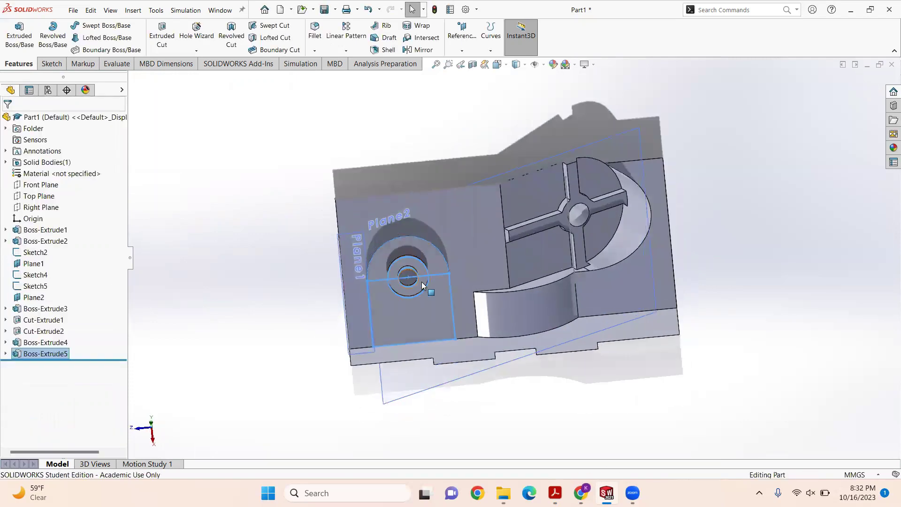
# Step: Cut both halves of the 12 mm circle from Sketch8 through all to form the boss hole
pyautogui.click(162, 36)
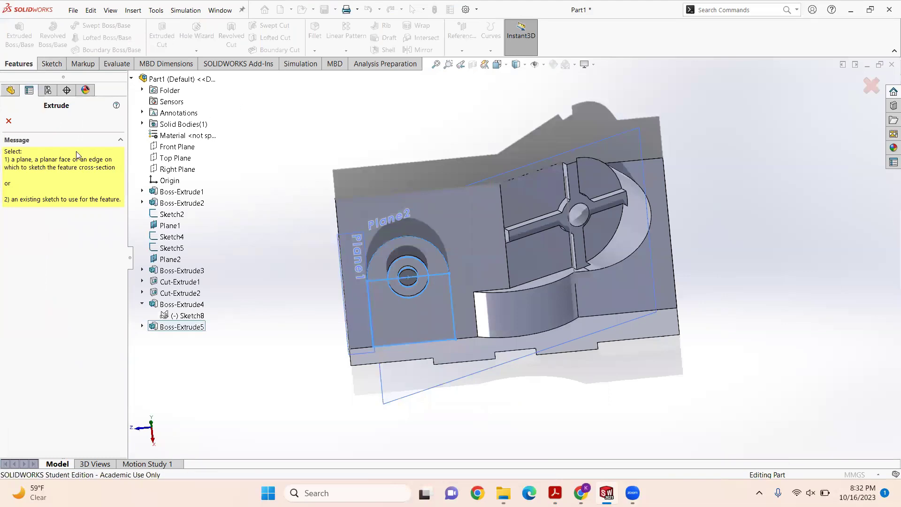
pyautogui.click(186, 315)
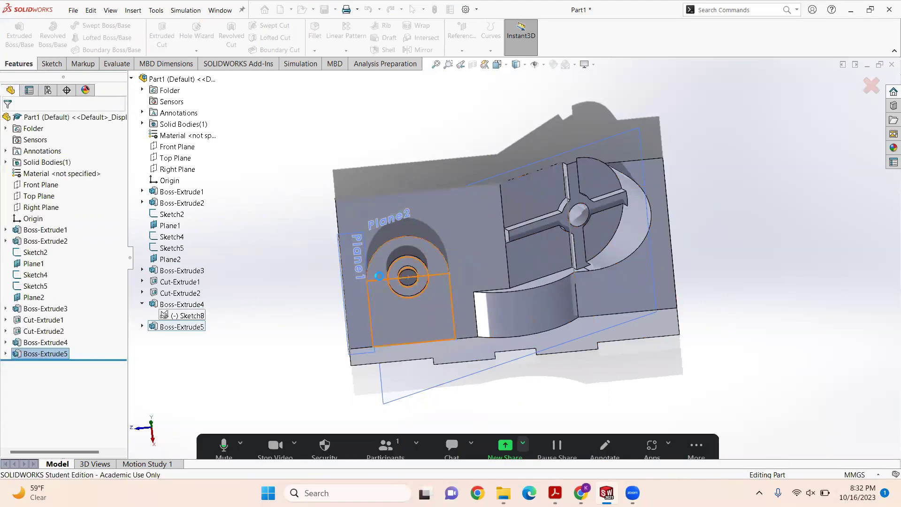
pyautogui.click(410, 280)
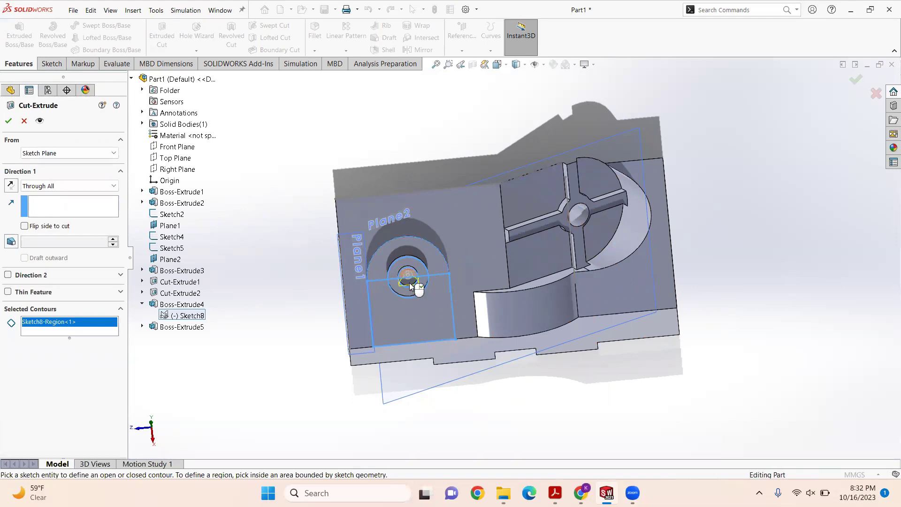
pyautogui.moveTo(409, 283)
pyautogui.mouseDown(button='middle')
pyautogui.moveTo(328, 275)
pyautogui.moveTo(332, 233)
pyautogui.mouseUp(button='middle')
pyautogui.click(408, 287)
pyautogui.press('Return')
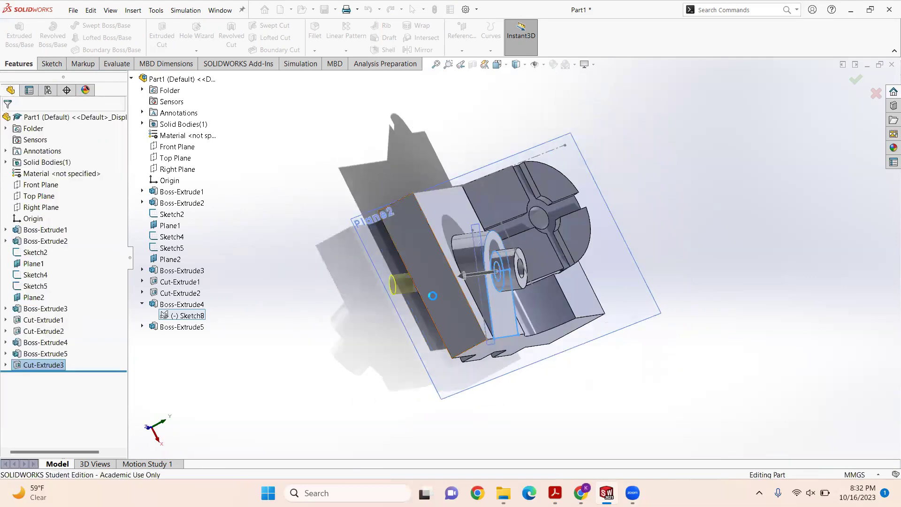
pyautogui.moveTo(428, 293); pyautogui.dragTo(419, 322, button='middle')
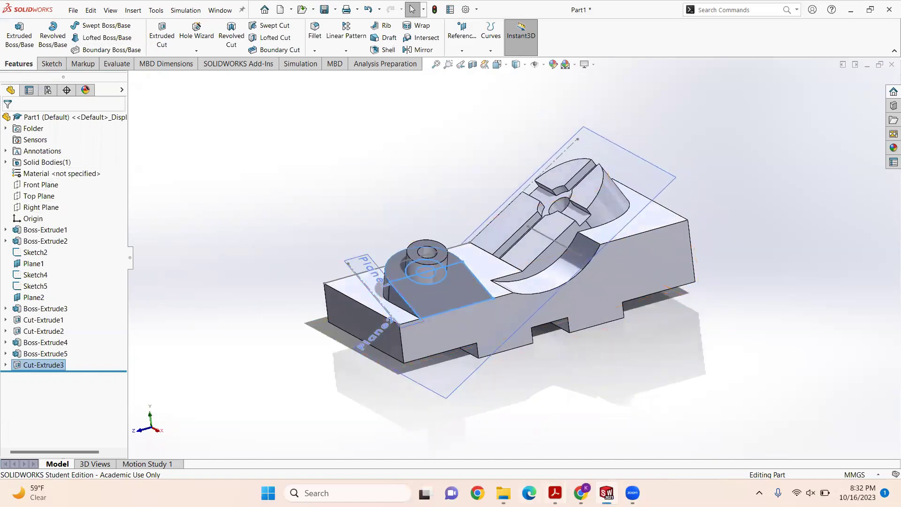
# Step: Check the material requirement in the exam PDF and apply 6061 Alloy from the aluminium alloys to the part
pyautogui.click(556, 493)
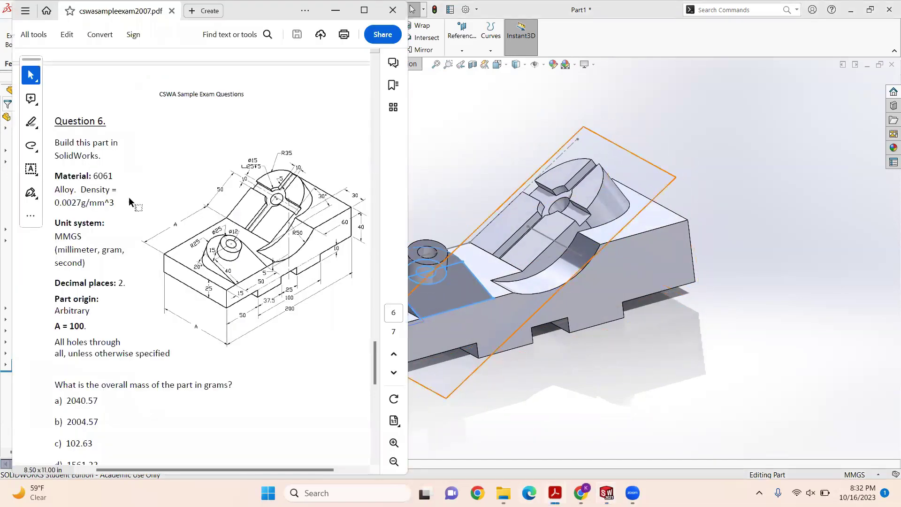
pyautogui.click(463, 178)
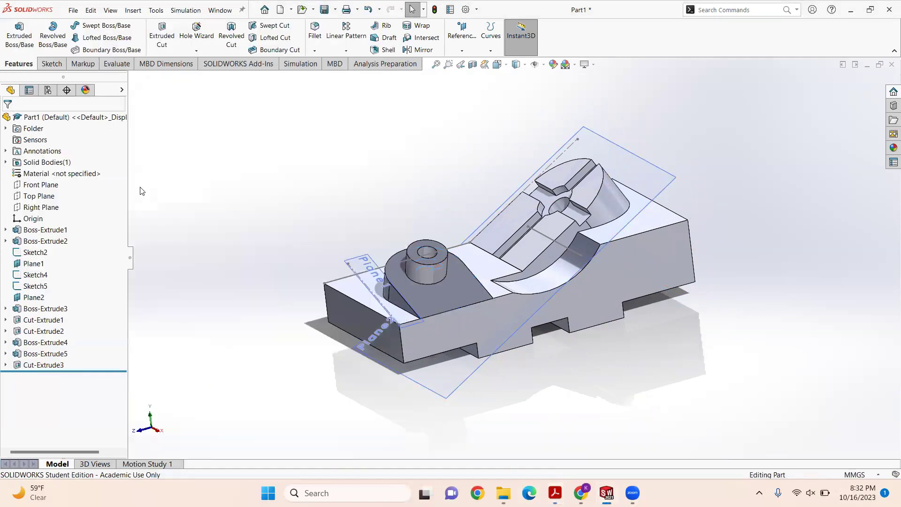
pyautogui.rightClick(45, 175)
pyautogui.press('Escape')
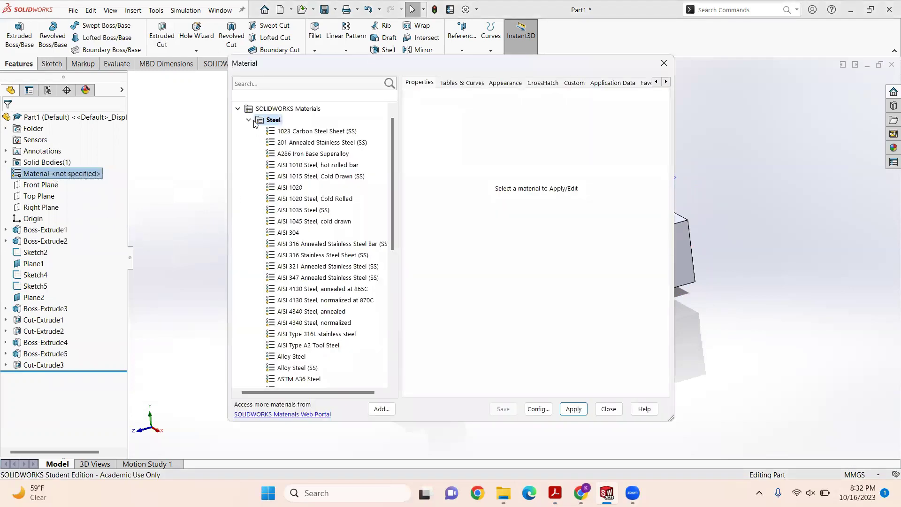
pyautogui.click(253, 121)
pyautogui.click(250, 155)
pyautogui.scroll(-15, 305, 216)
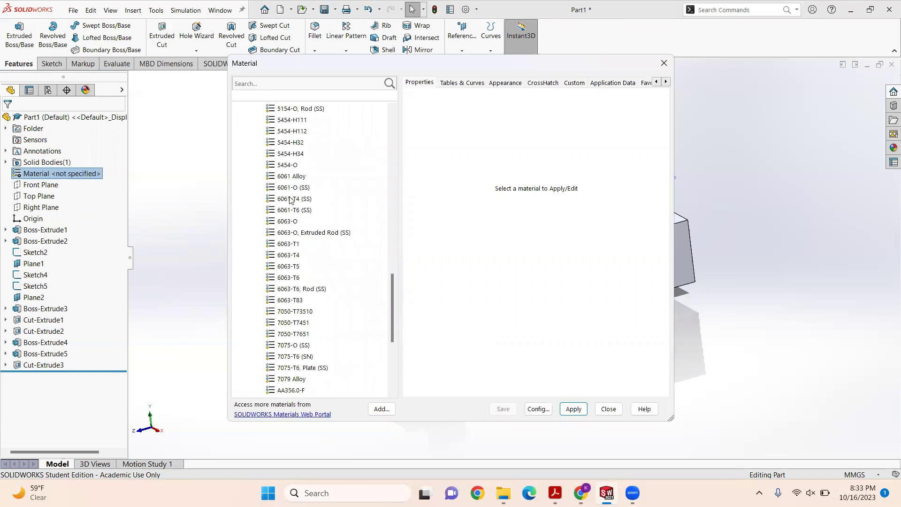
pyautogui.click(292, 178)
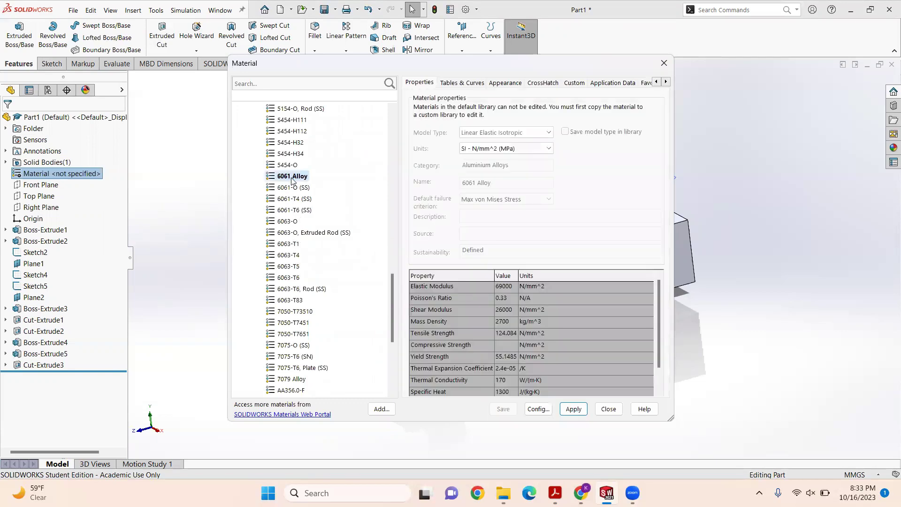
pyautogui.click(572, 409)
pyautogui.click(608, 410)
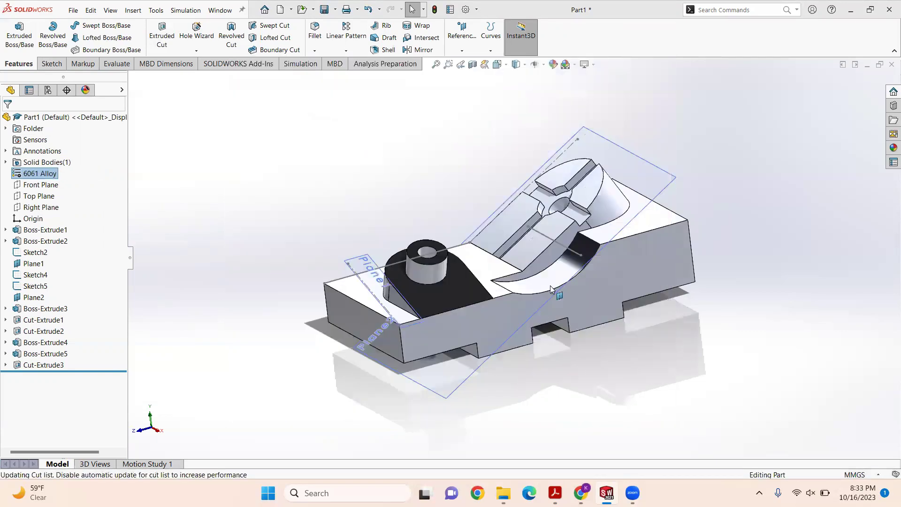
# Step: Evaluate the part's mass properties to read its overall mass in grams
pyautogui.moveTo(531, 286); pyautogui.dragTo(559, 285, button='middle')
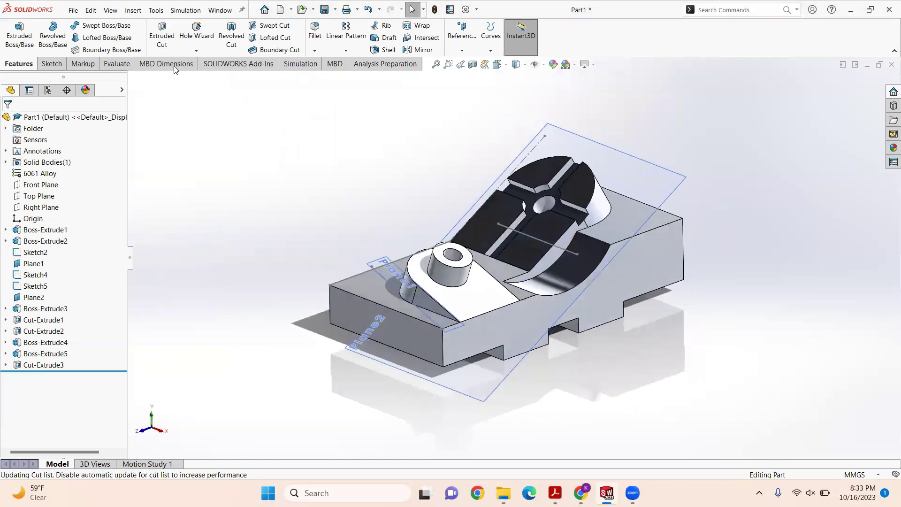
pyautogui.click(116, 64)
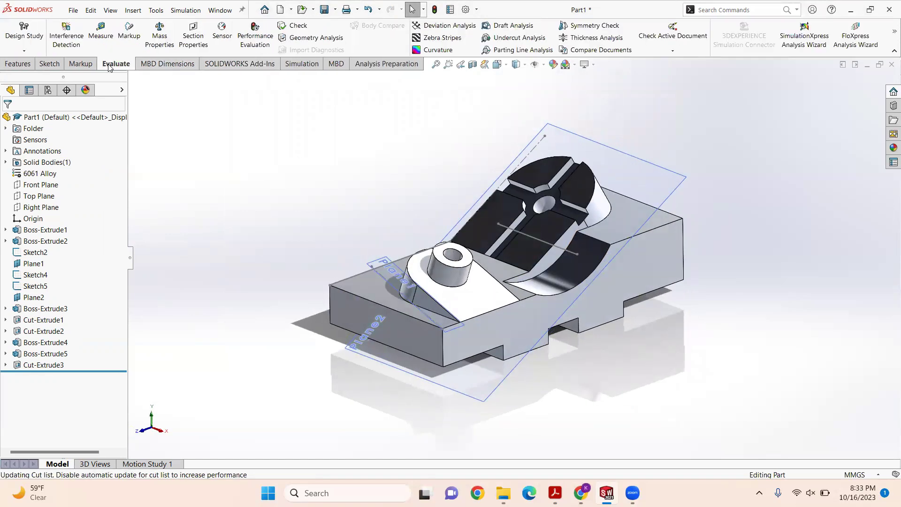
pyautogui.click(160, 33)
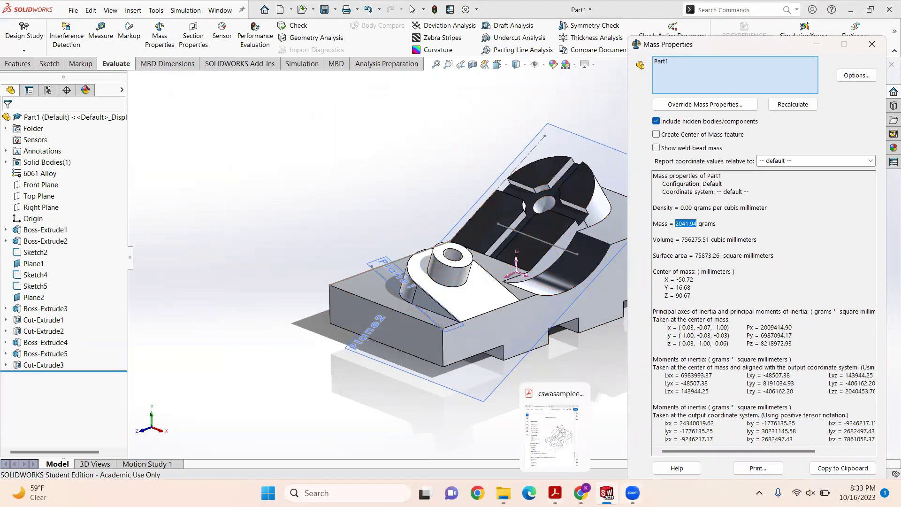
pyautogui.moveTo(607, 493)
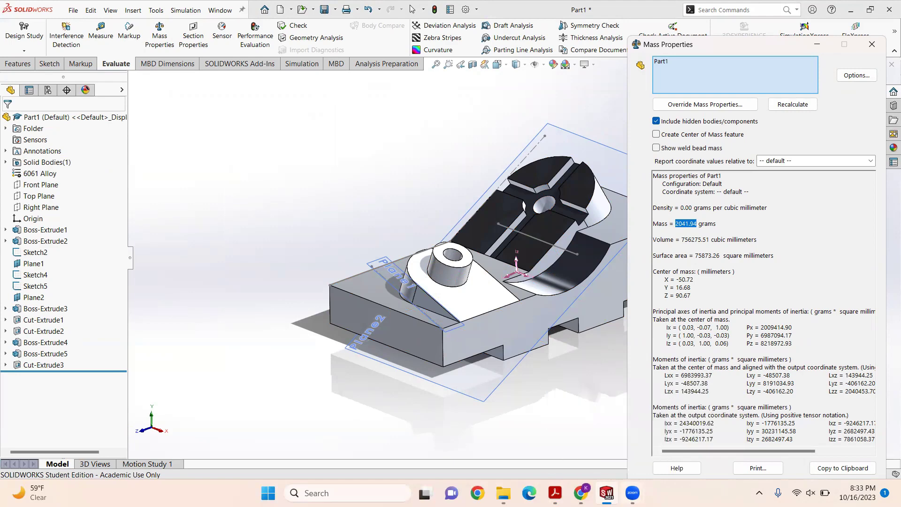
# Step: Compare the part's calculated mass with the answer options listed under Question 6 in the exam PDF
pyautogui.click(555, 493)
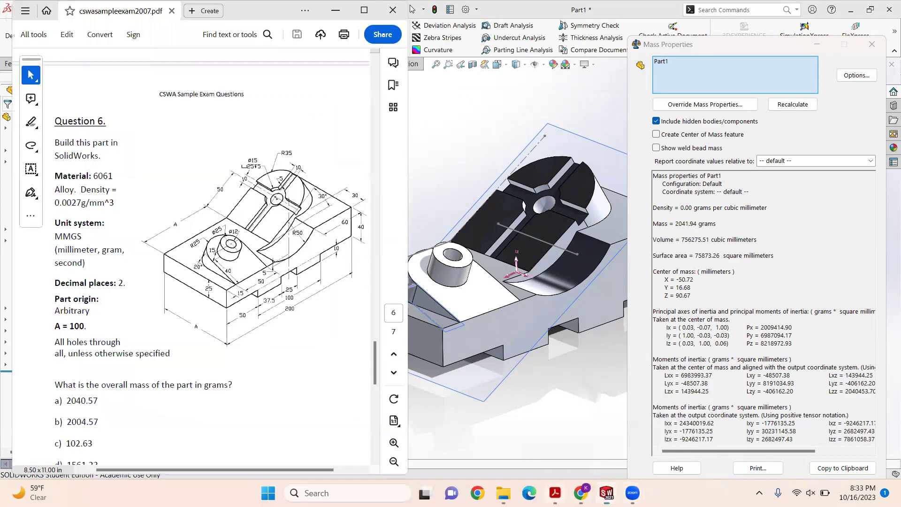
pyautogui.scroll(-2, 190, 314)
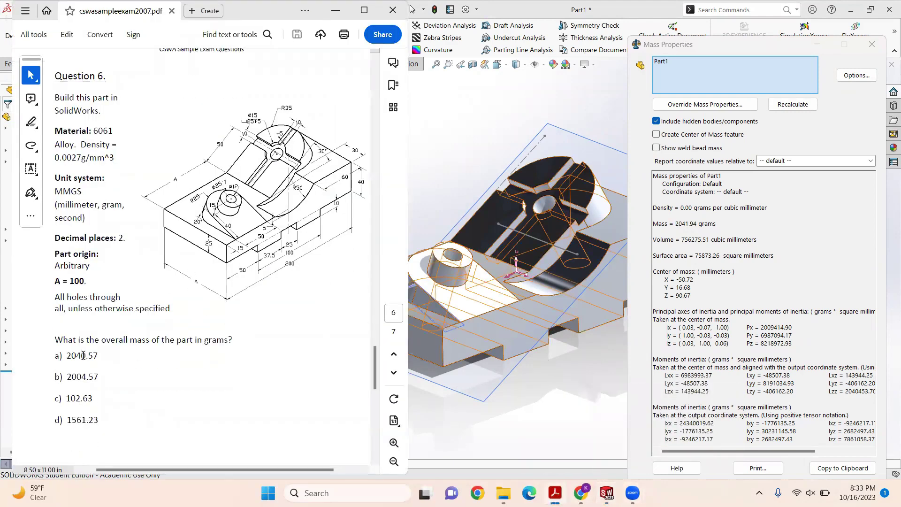
pyautogui.moveTo(67, 355); pyautogui.dragTo(99, 354)
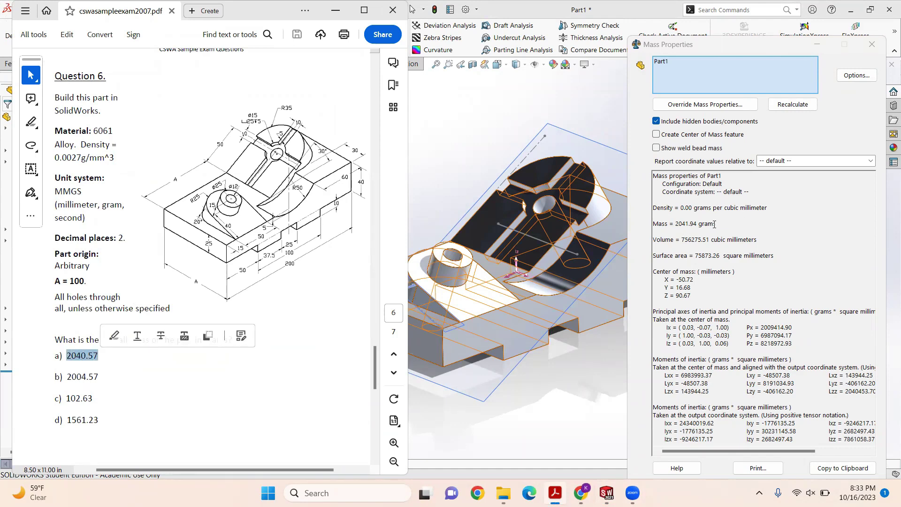
pyautogui.moveTo(698, 224); pyautogui.dragTo(672, 225)
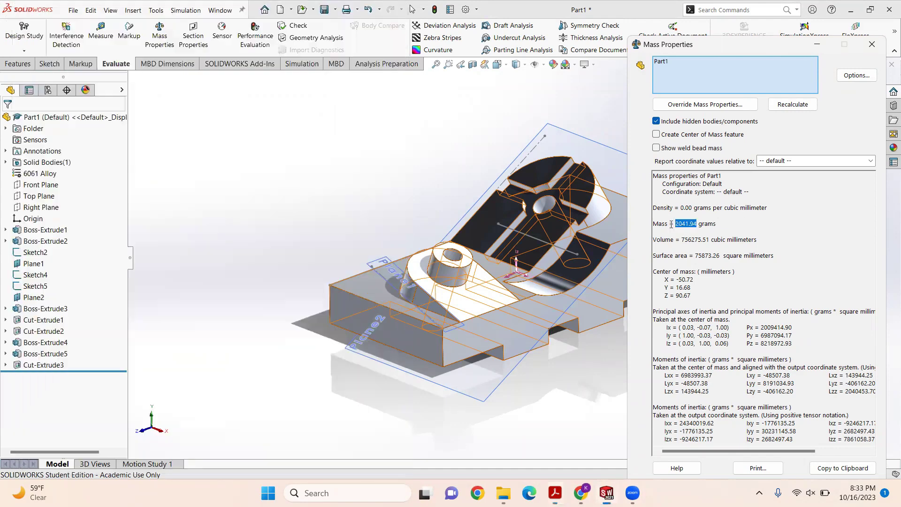
# Step: Examine the finished block from several angles, including the slotted inclined face, curved cut, round boss and underside notches, and recheck its mass value
pyautogui.click(367, 182)
pyautogui.moveTo(366, 182); pyautogui.dragTo(369, 241, button='middle')
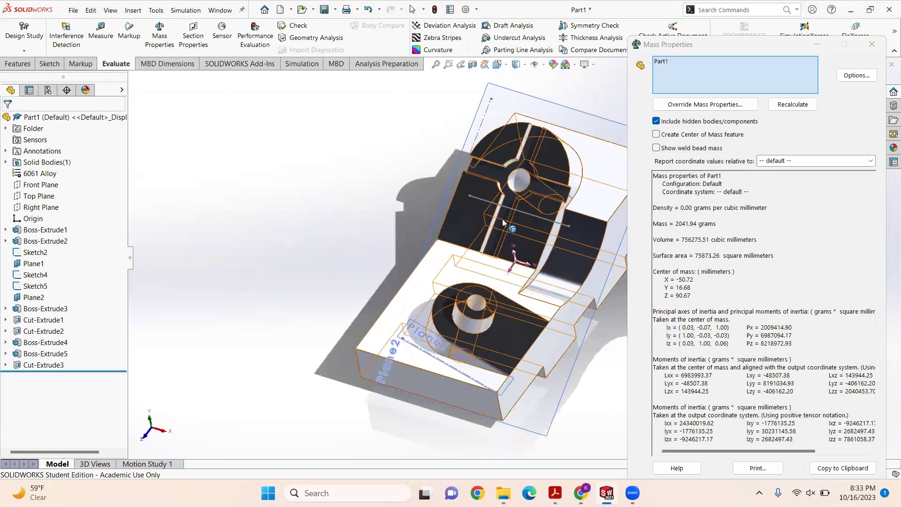
pyautogui.moveTo(487, 254); pyautogui.dragTo(575, 242, button='middle')
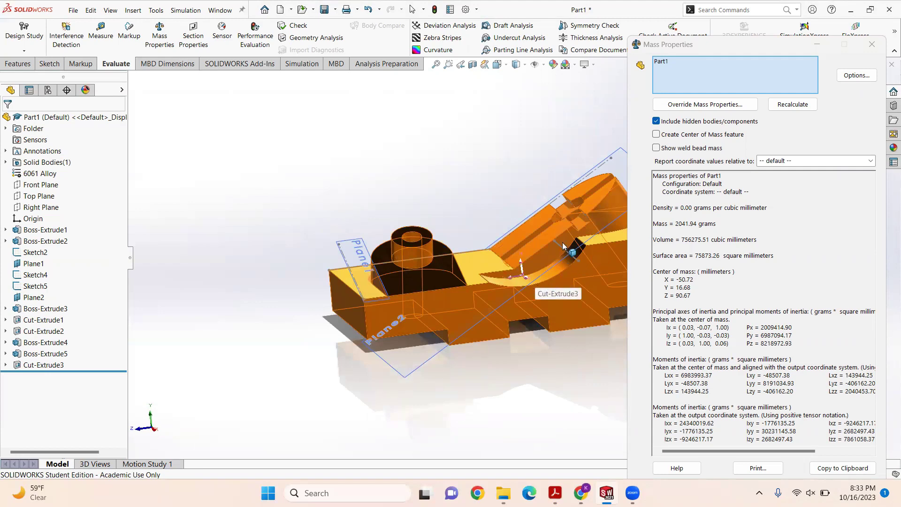
pyautogui.moveTo(554, 282); pyautogui.dragTo(560, 264, button='middle')
pyautogui.scroll(-5, 600, 247)
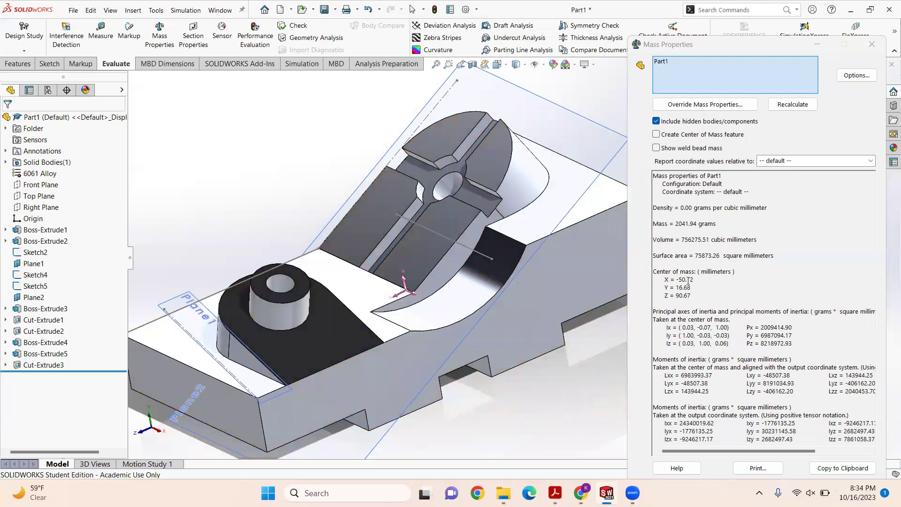
pyautogui.scroll(4, 501, 224)
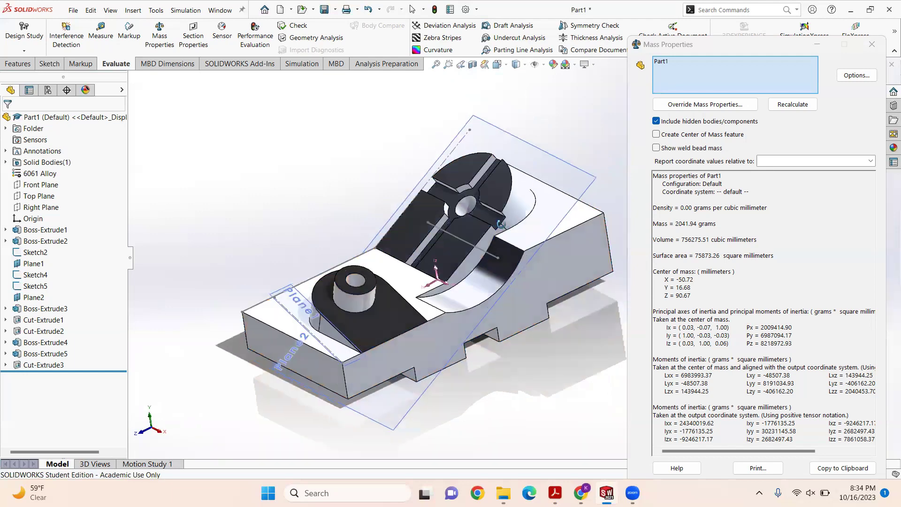
pyautogui.moveTo(501, 224); pyautogui.dragTo(552, 316, button='middle')
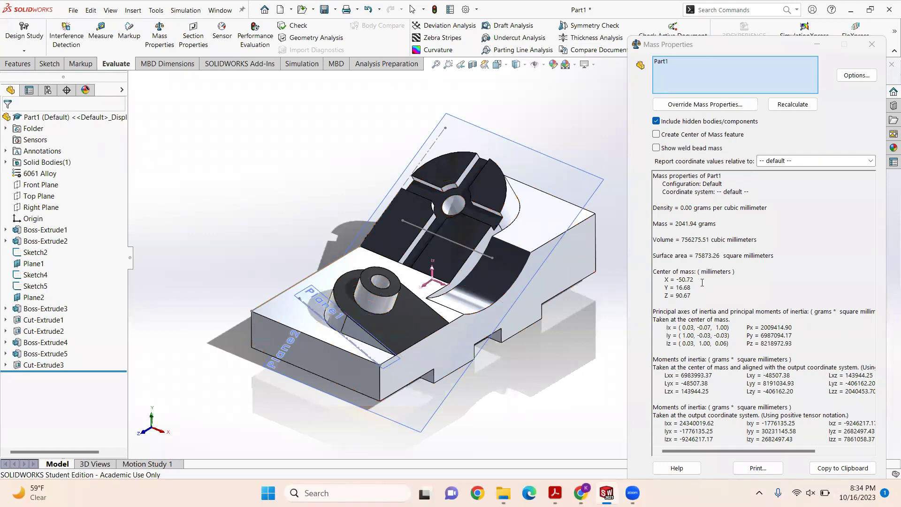
pyautogui.doubleClick(683, 224)
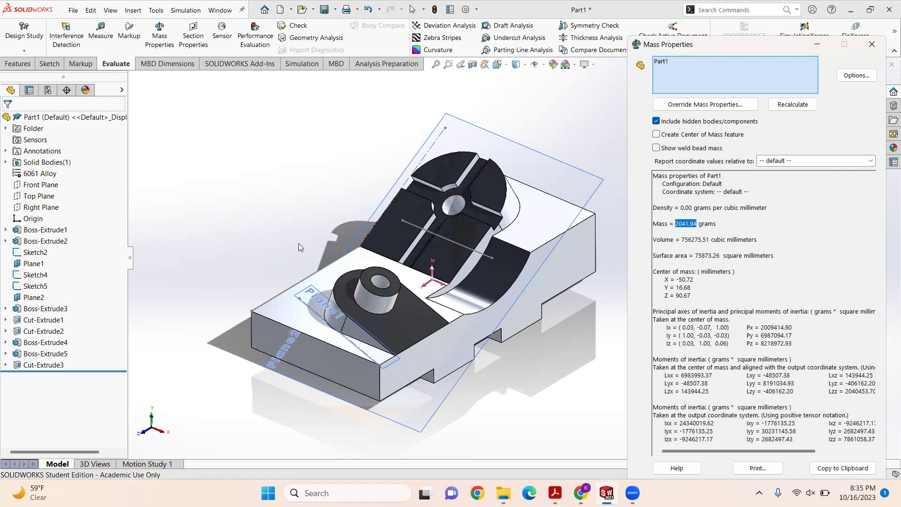
pyautogui.keyDown('ctrl'); pyautogui.moveTo(299, 243); pyautogui.dragTo(267, 239, button='middle'); pyautogui.keyUp('ctrl')
pyautogui.scroll(3, 428, 270)
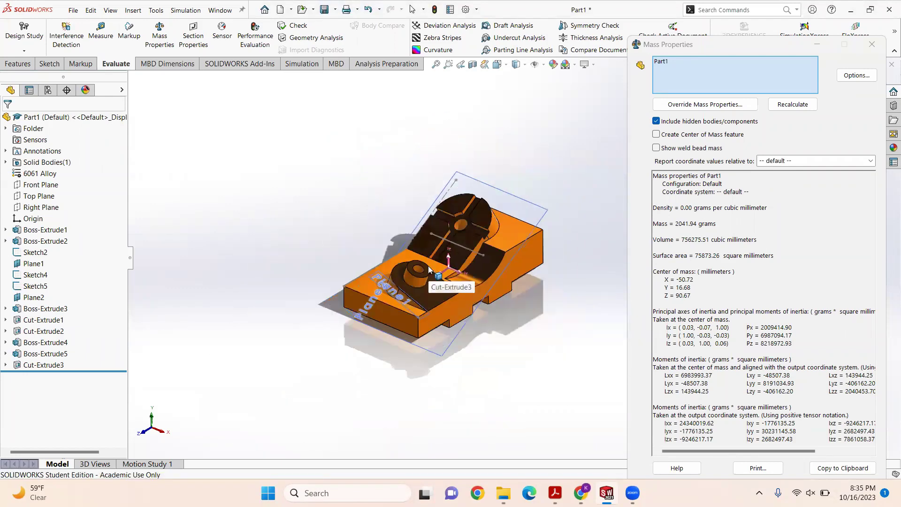
pyautogui.scroll(-2, 429, 270)
pyautogui.scroll(1, 539, 263)
pyautogui.scroll(-2, 612, 256)
pyautogui.scroll(-1, 529, 259)
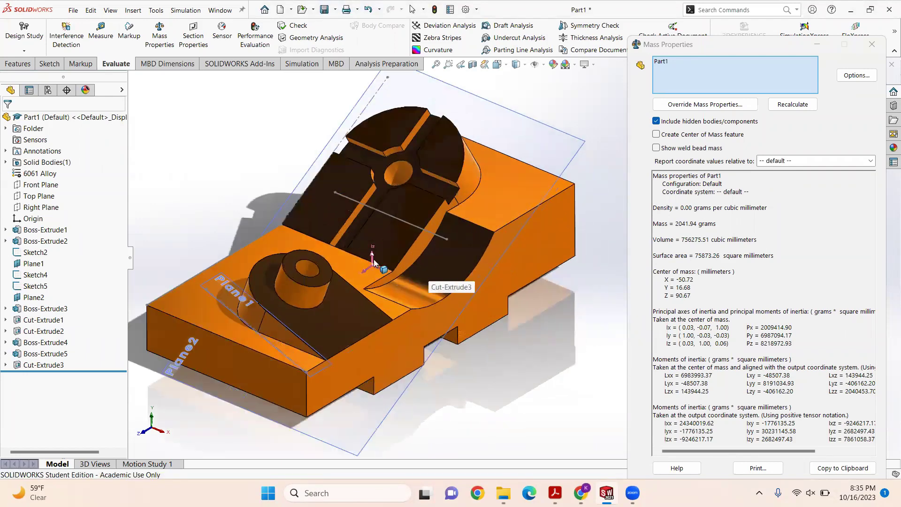
pyautogui.moveTo(479, 305); pyautogui.dragTo(484, 285, button='middle')
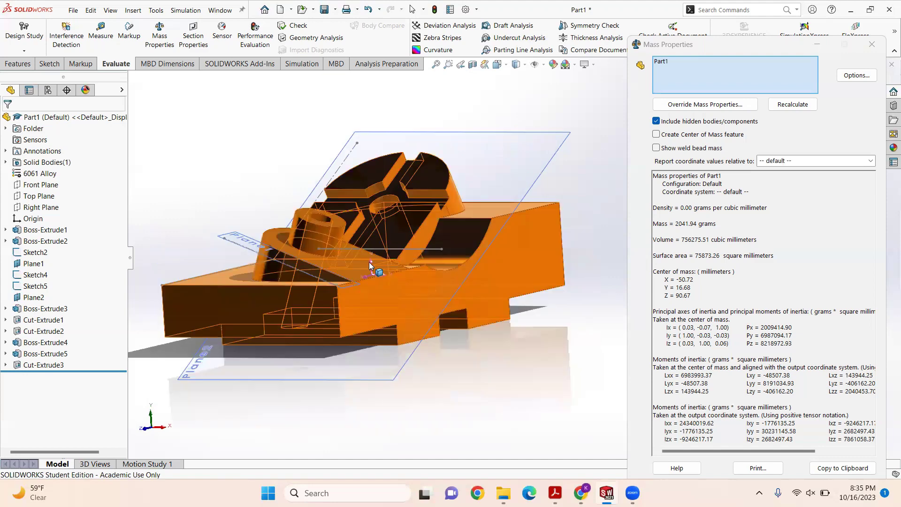